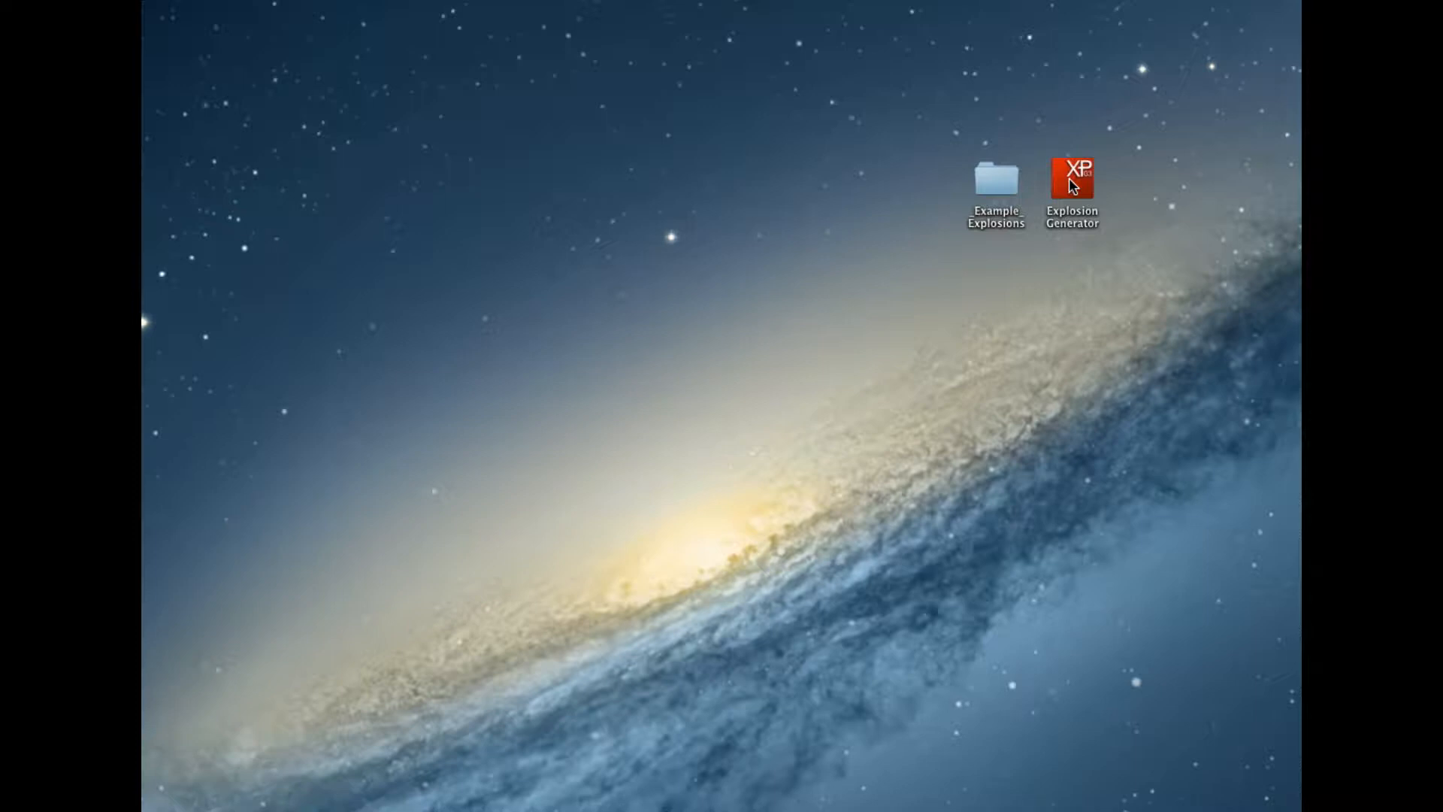
Launch Explosion Generator and move the explosion preview window beside its configuration window
double_click(1068, 178)
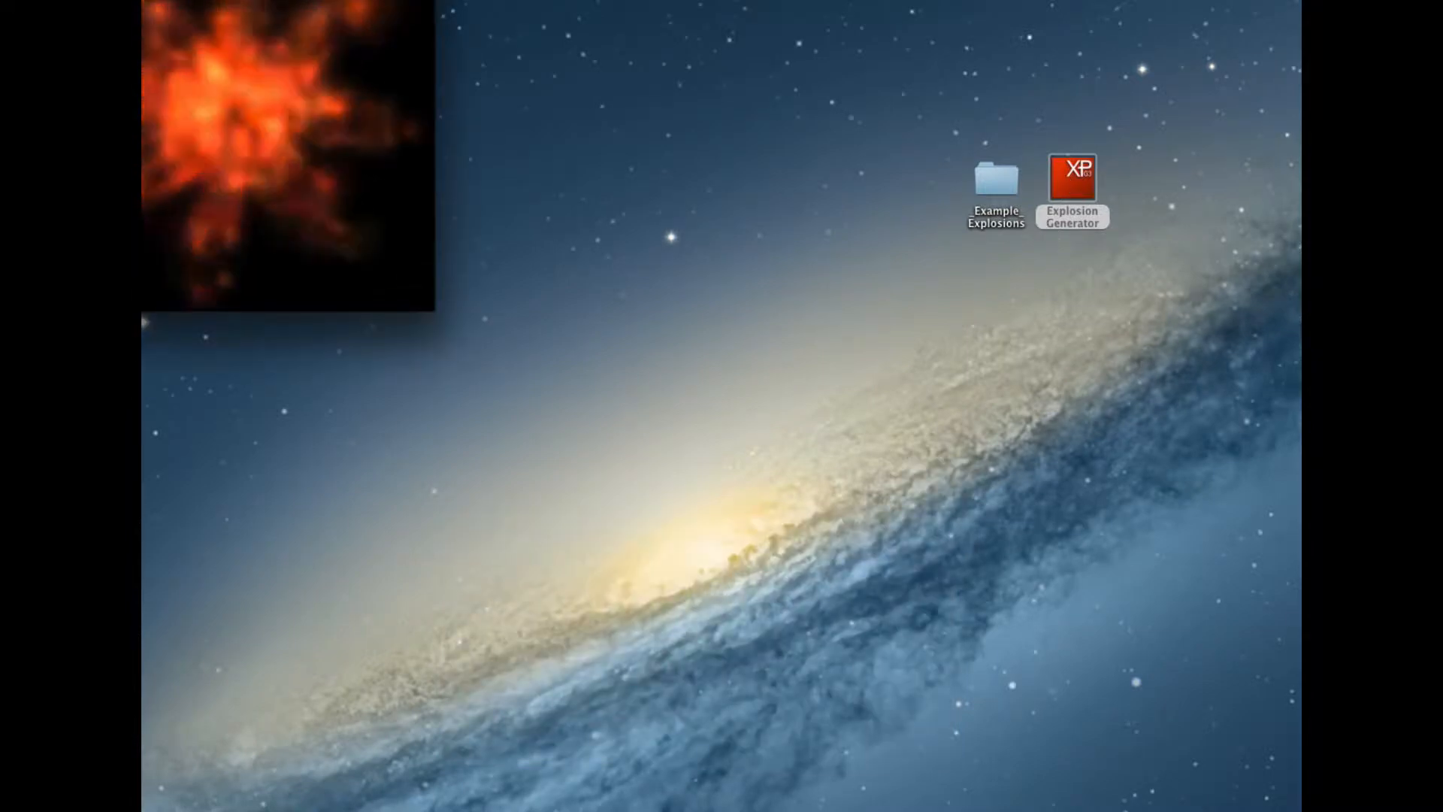
left_click_drag(141, 2, 681, 50)
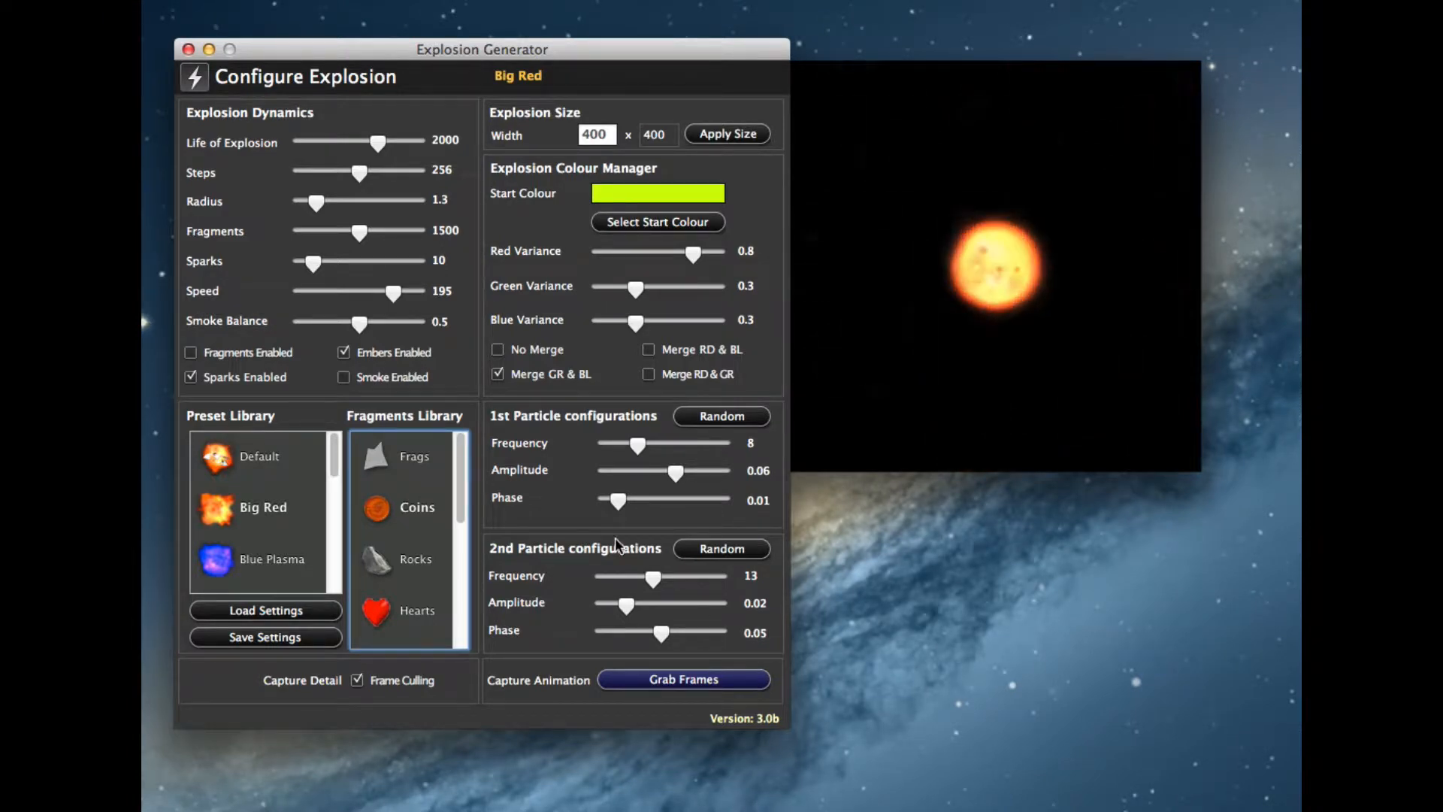
Set the 2nd particle frequency to 23 and amplitude to 0.8, and add Rocks fragments to the explosion
left_click_drag(652, 577, 661, 605)
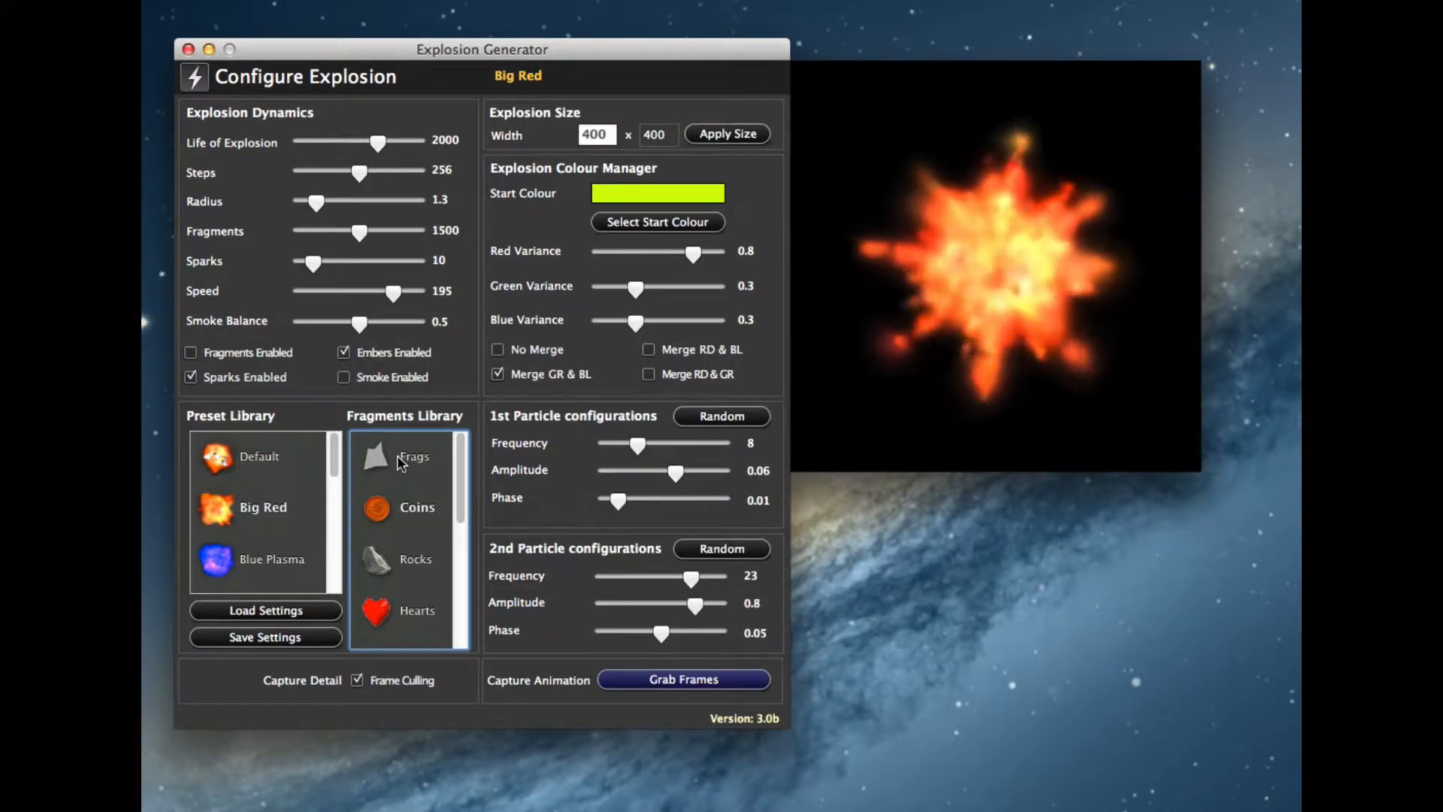
left_click(419, 559)
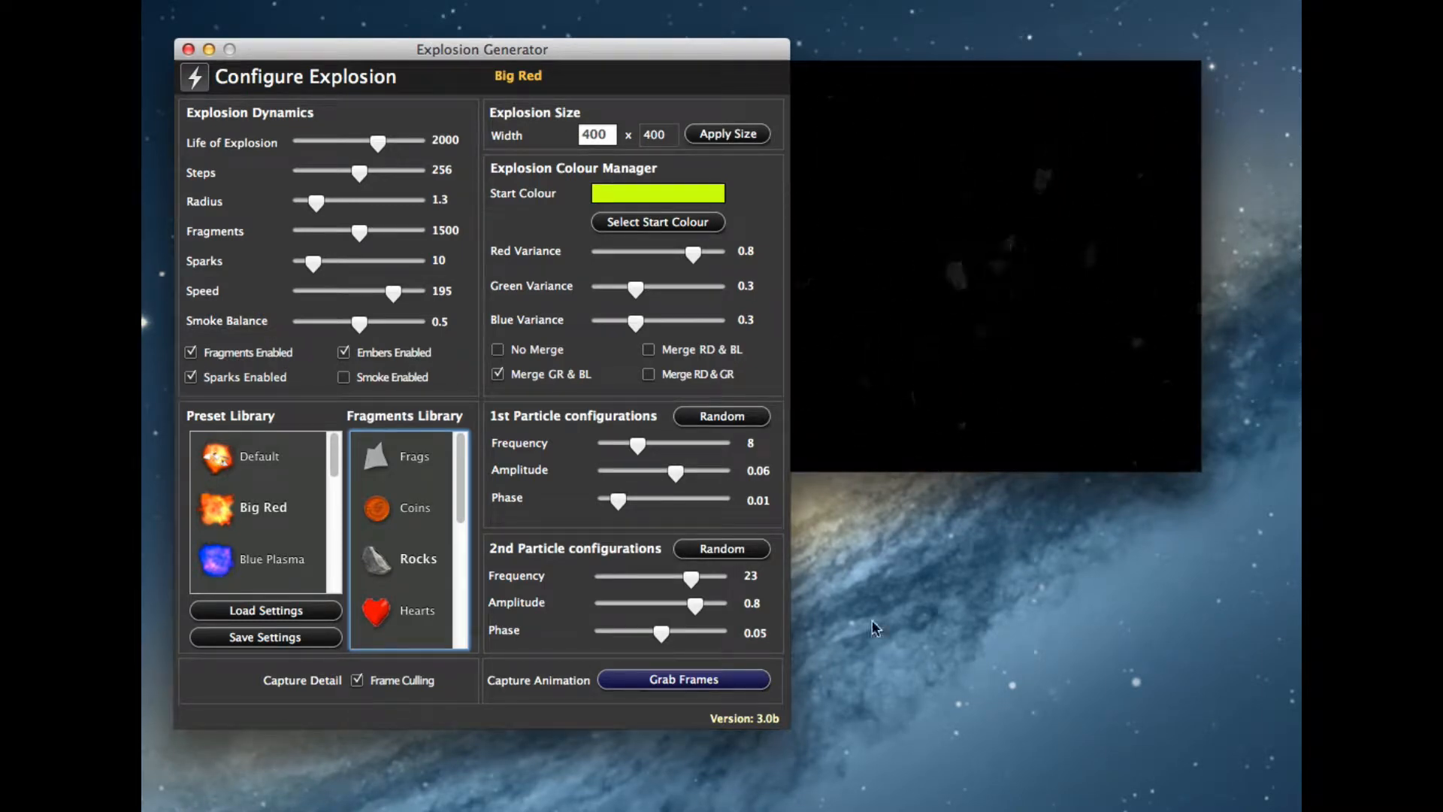
Grab the explosion's animation frames and look through the generated keyframes
left_click(684, 679)
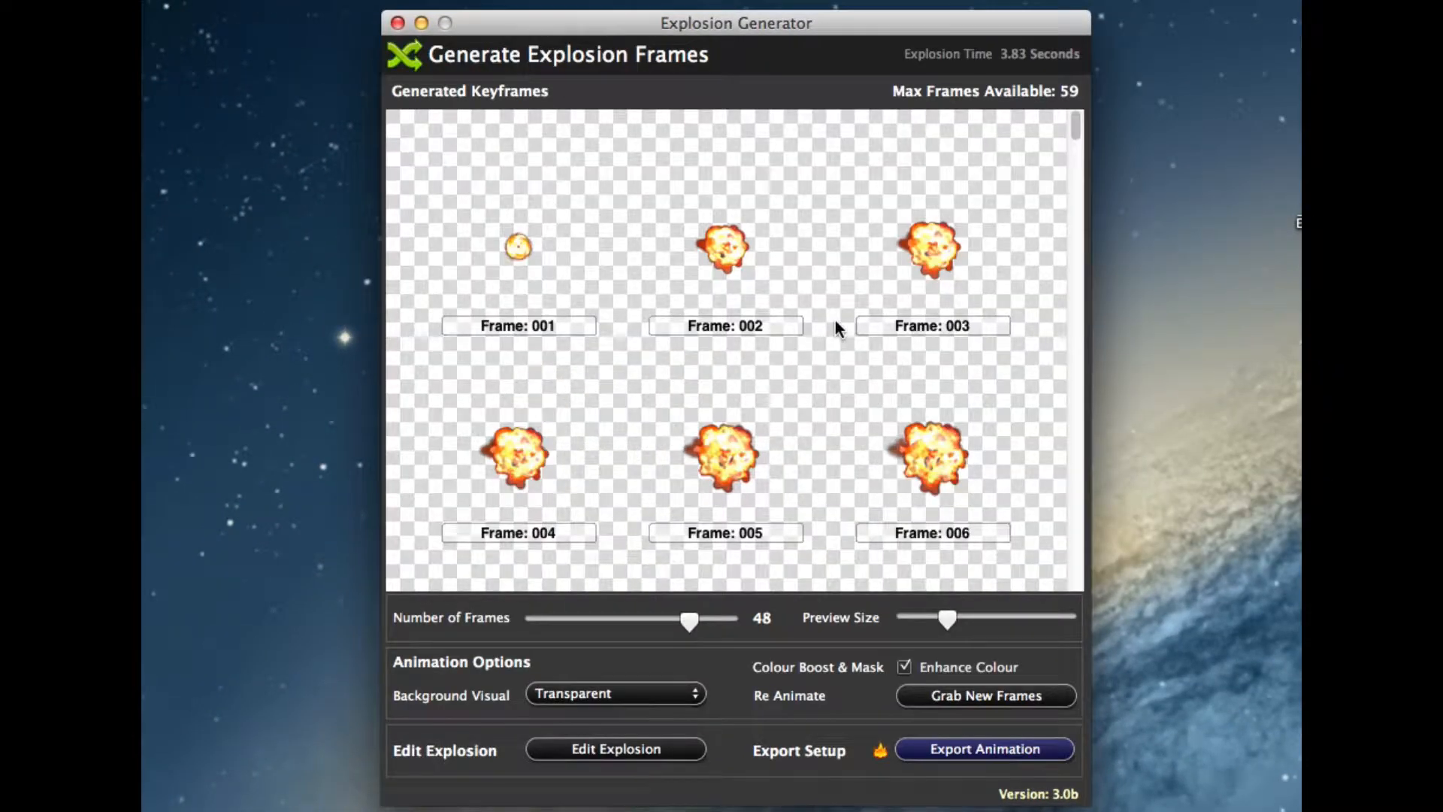
scroll(836, 321, "down", 15)
scroll(835, 321, "up", 5)
scroll(836, 320, "up", 9)
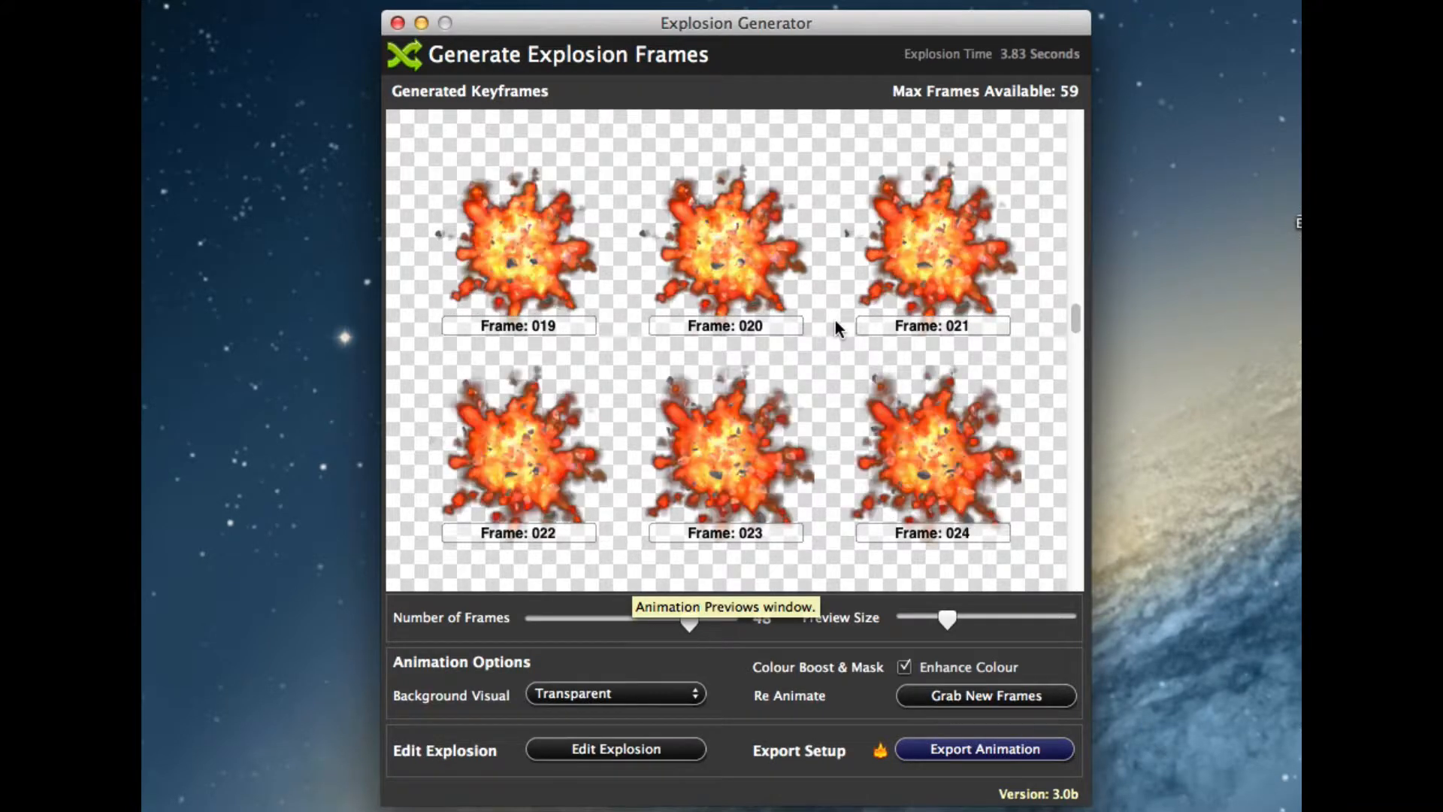
scroll(835, 320, "down", 6)
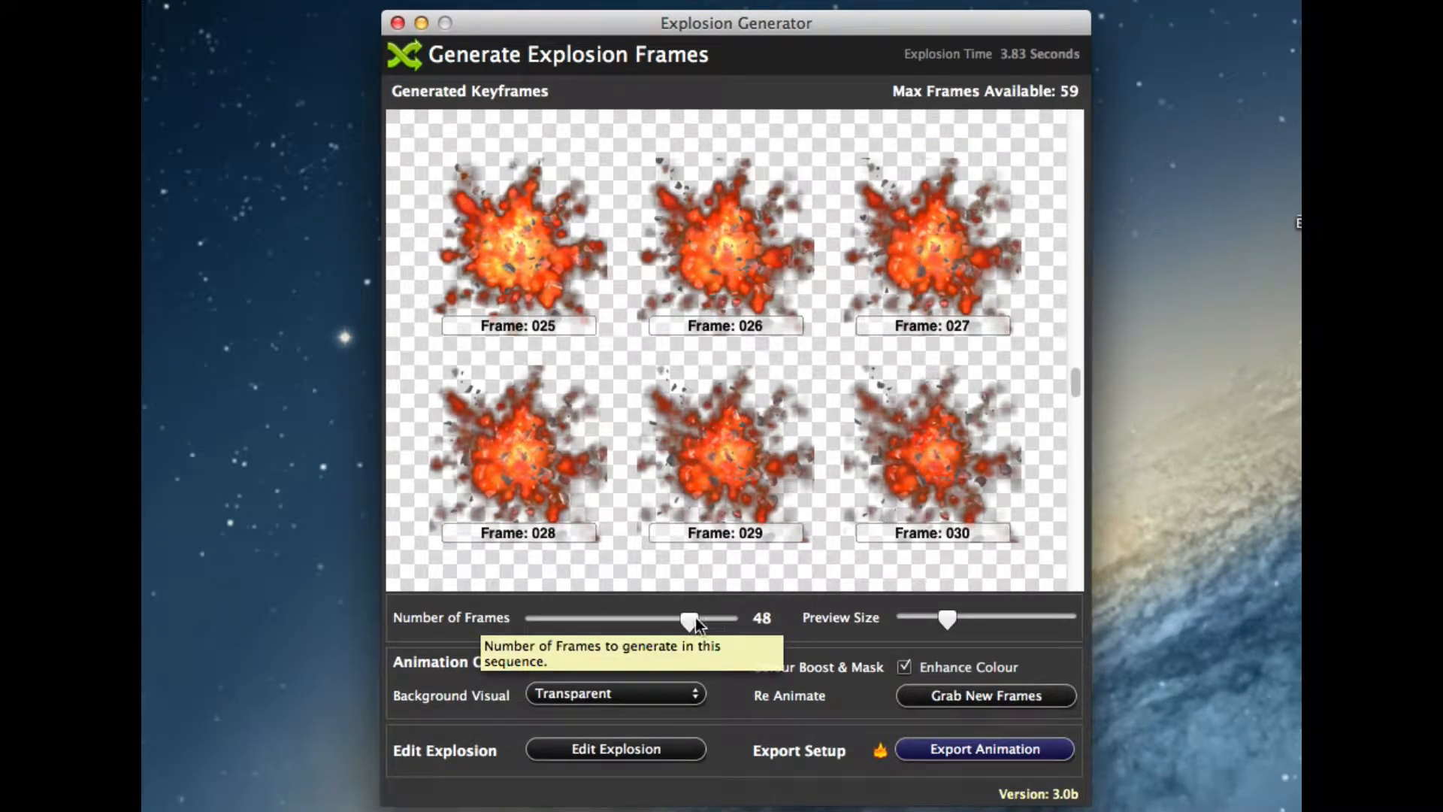
Try the sequence with 26 and with 4 frames, viewing the keyframes at the smallest preview size
left_click_drag(691, 620, 612, 623)
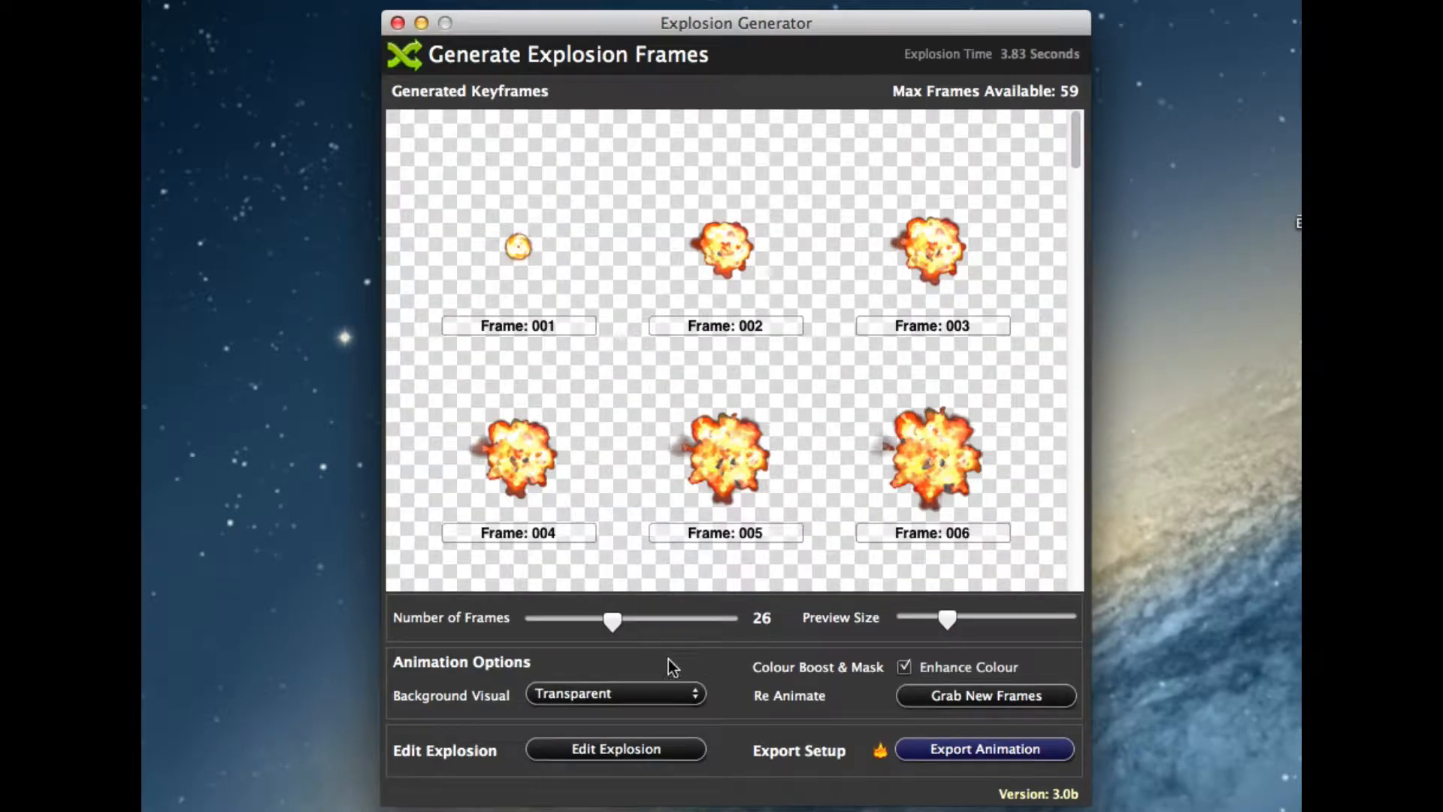
left_click_drag(947, 620, 878, 620)
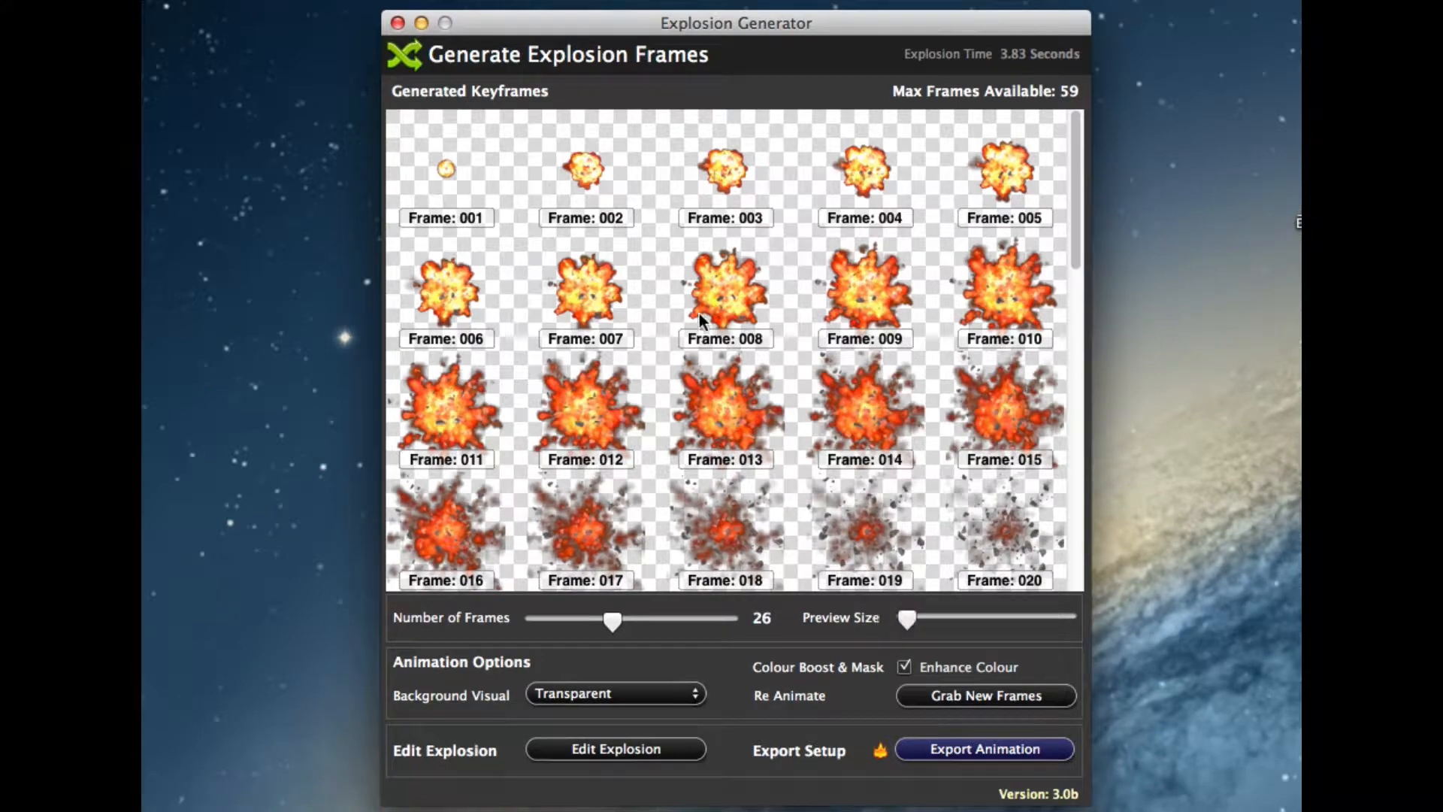
scroll(688, 275, "down", 4)
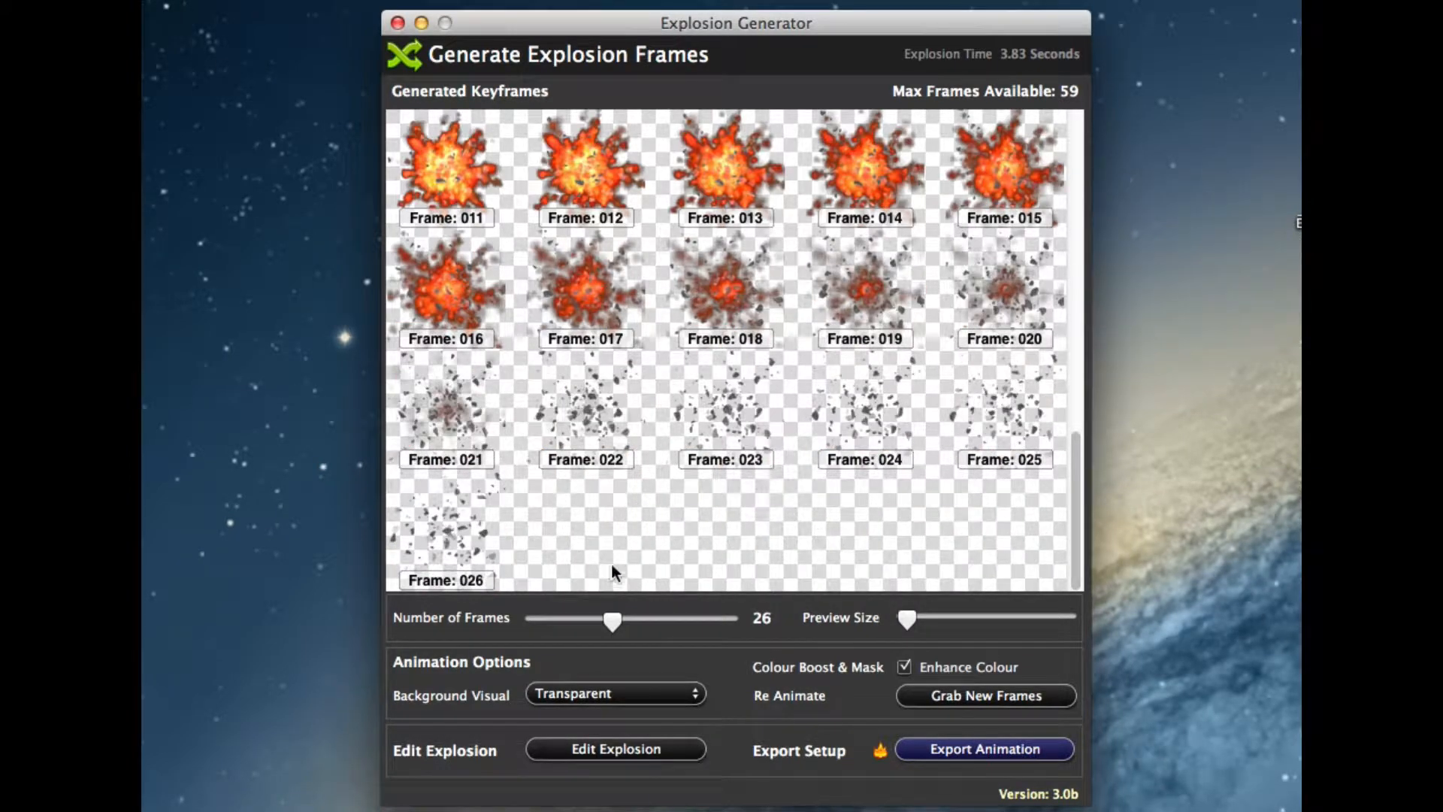
scroll(569, 543, "up", 4)
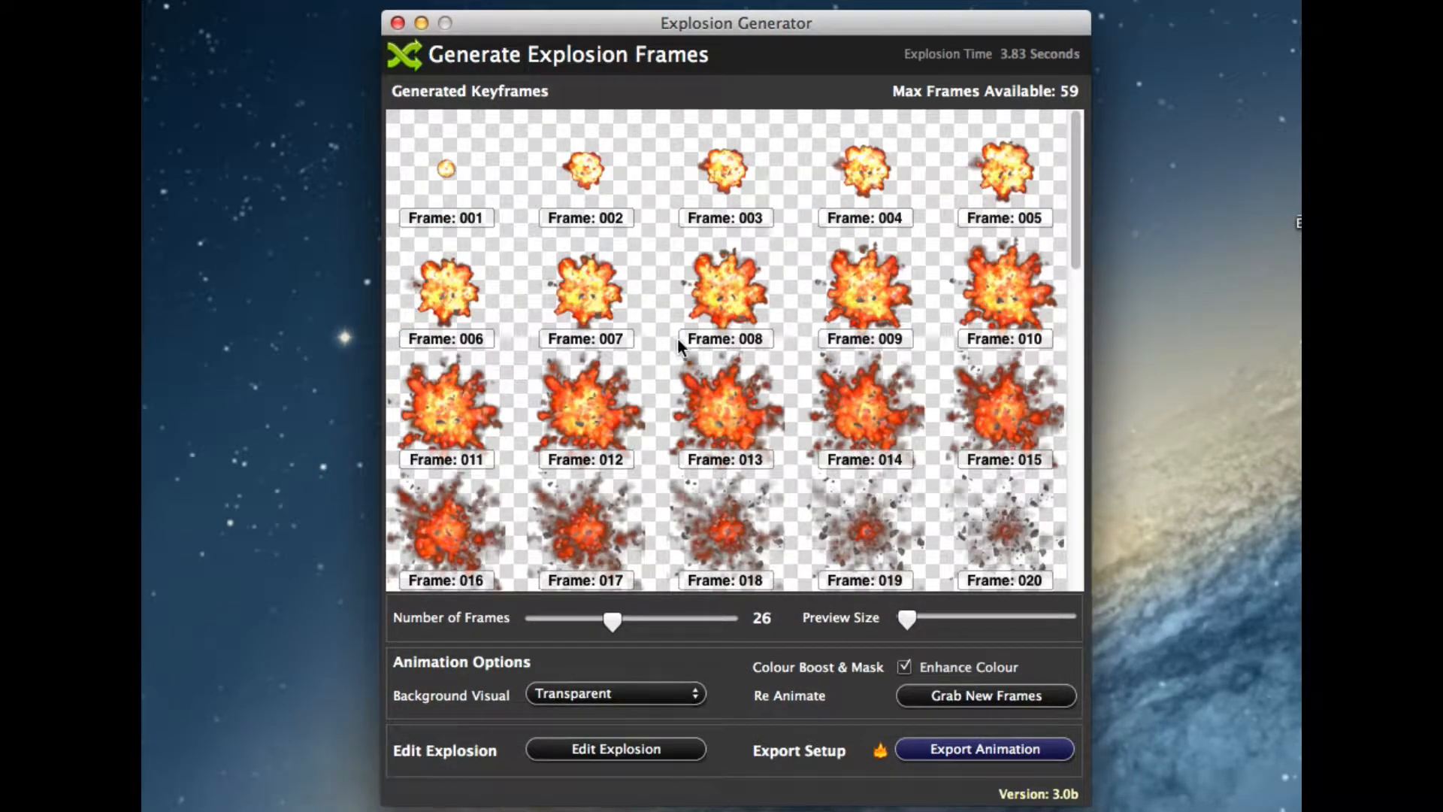
scroll(678, 337, "down", 2)
left_click_drag(604, 630, 539, 621)
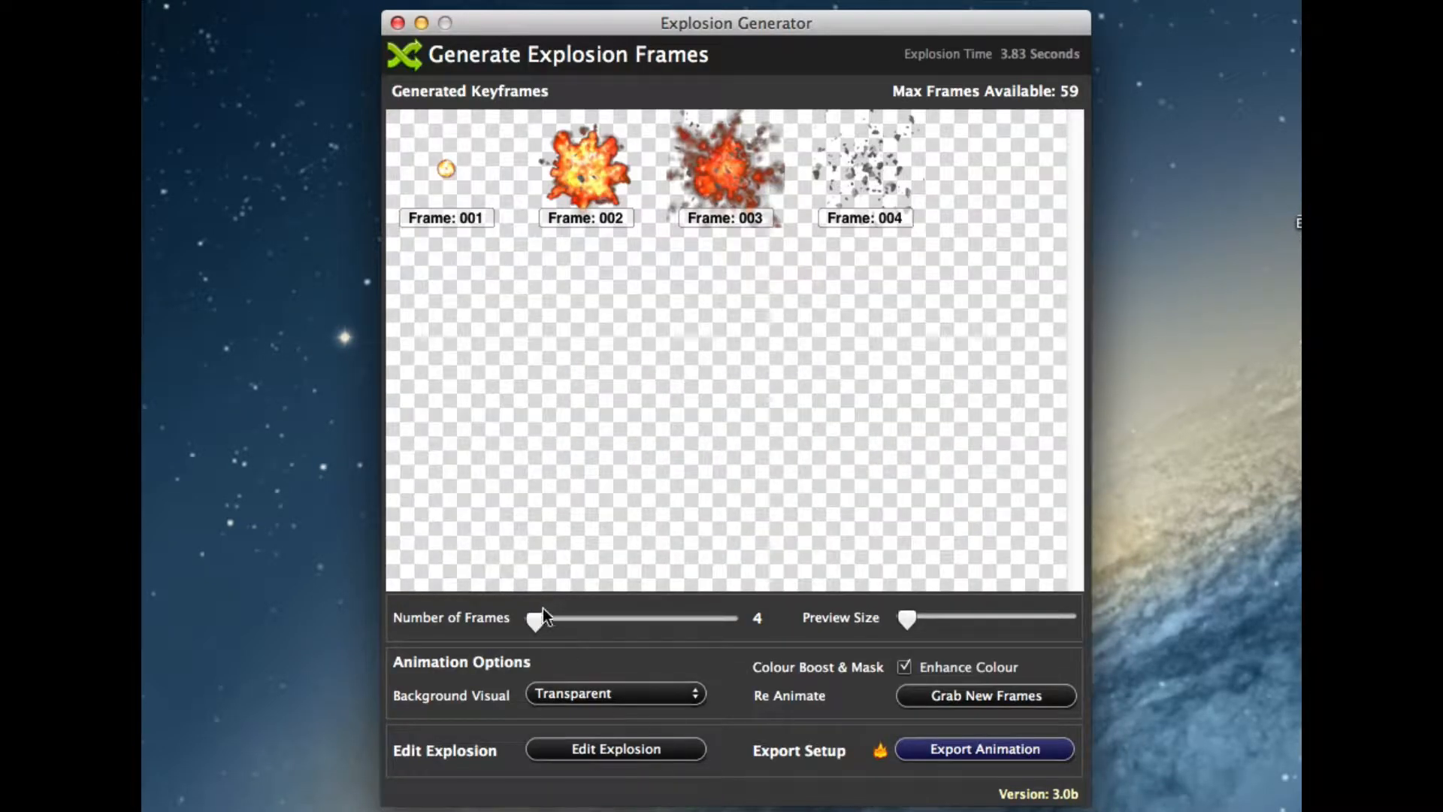
Set the number of frames to 36 and look over the regenerated keyframes
left_click_drag(538, 619, 646, 621)
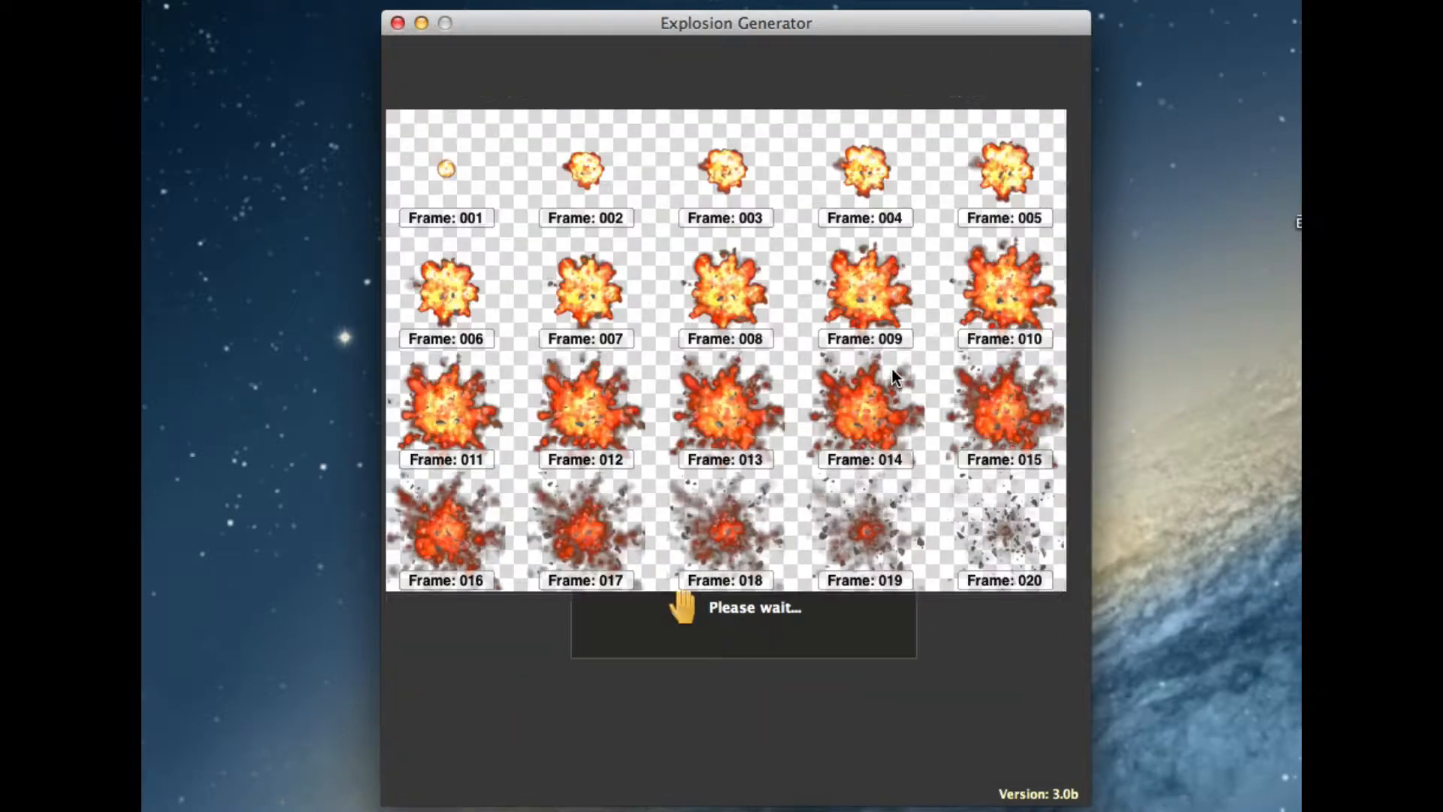
scroll(892, 369, "down", 5)
scroll(892, 368, "up", 5)
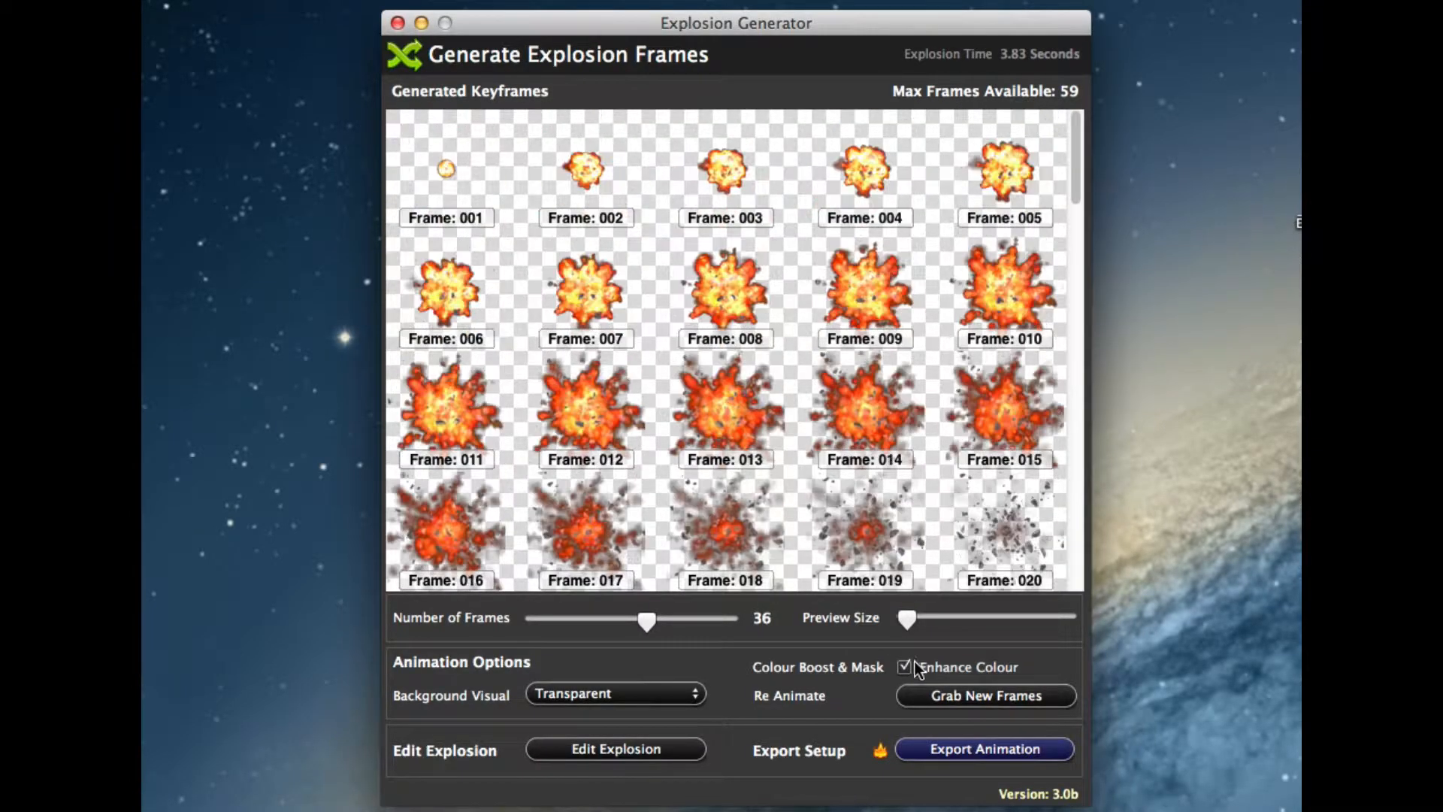
Enlarge the keyframe previews to the maximum size and set the background visual to Black
left_click_drag(908, 616, 1067, 616)
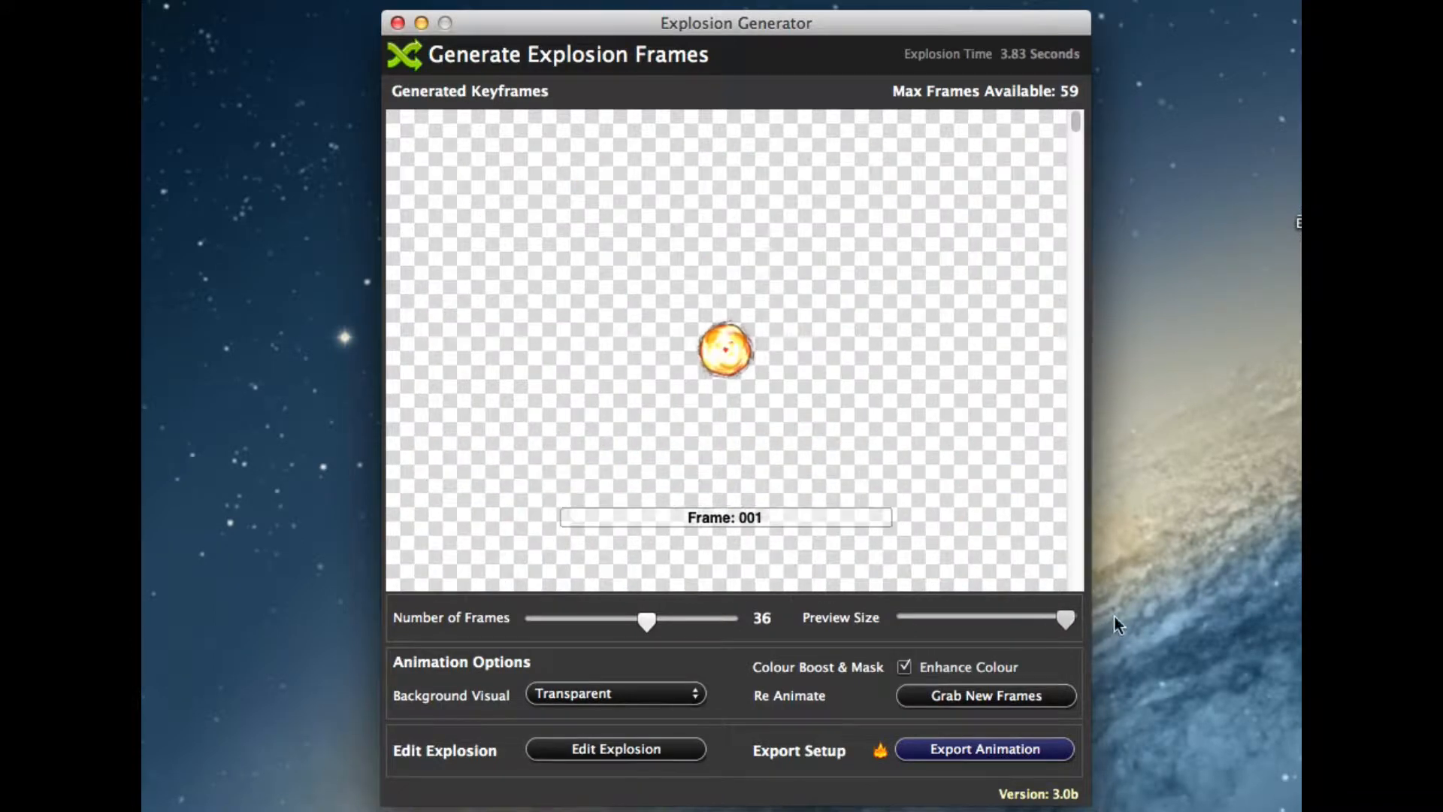
left_click(628, 688)
left_click(619, 761)
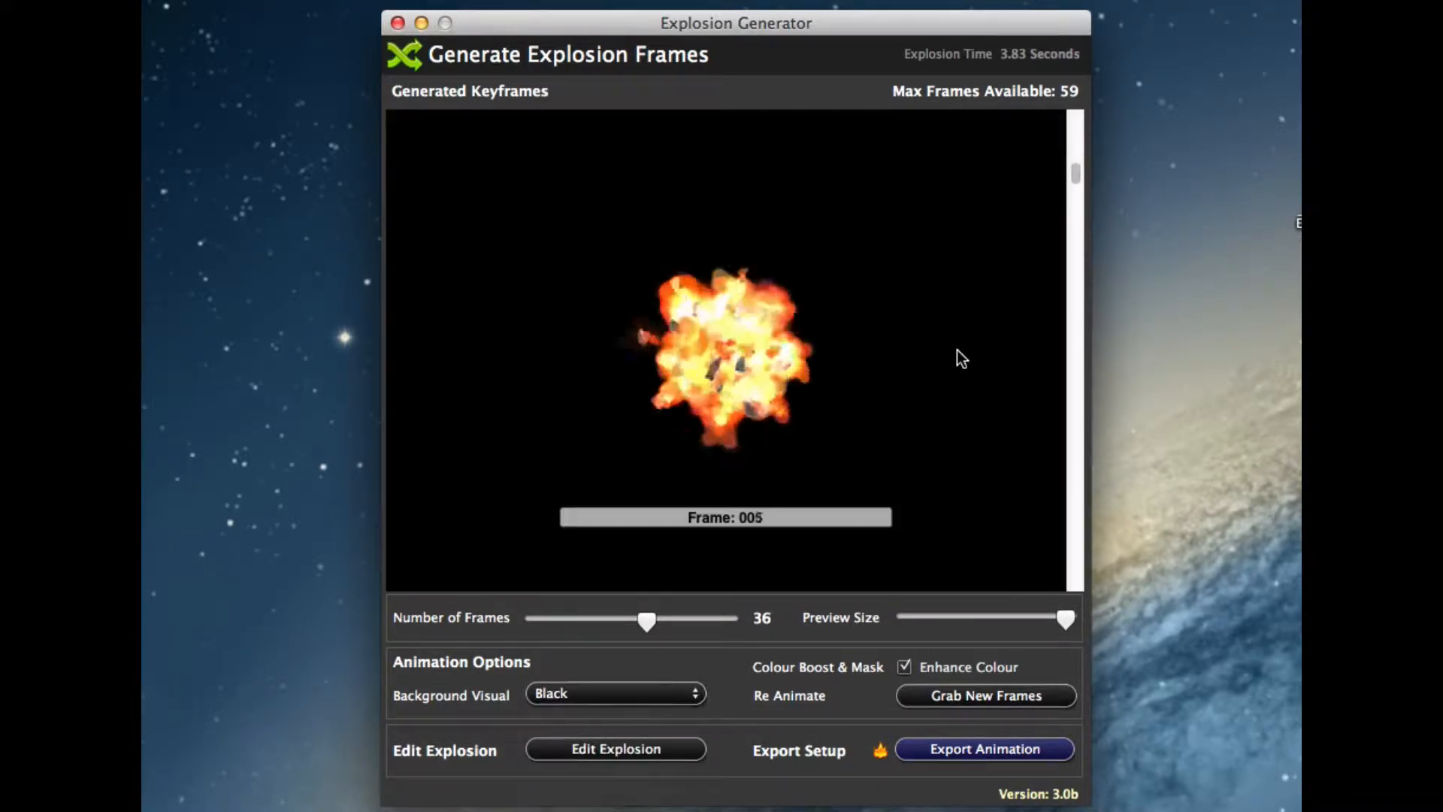
Examine the enlarged explosion keyframes against the black background
scroll(958, 353, "up", 5)
scroll(958, 360, "down", 3)
scroll(958, 359, "up", 5)
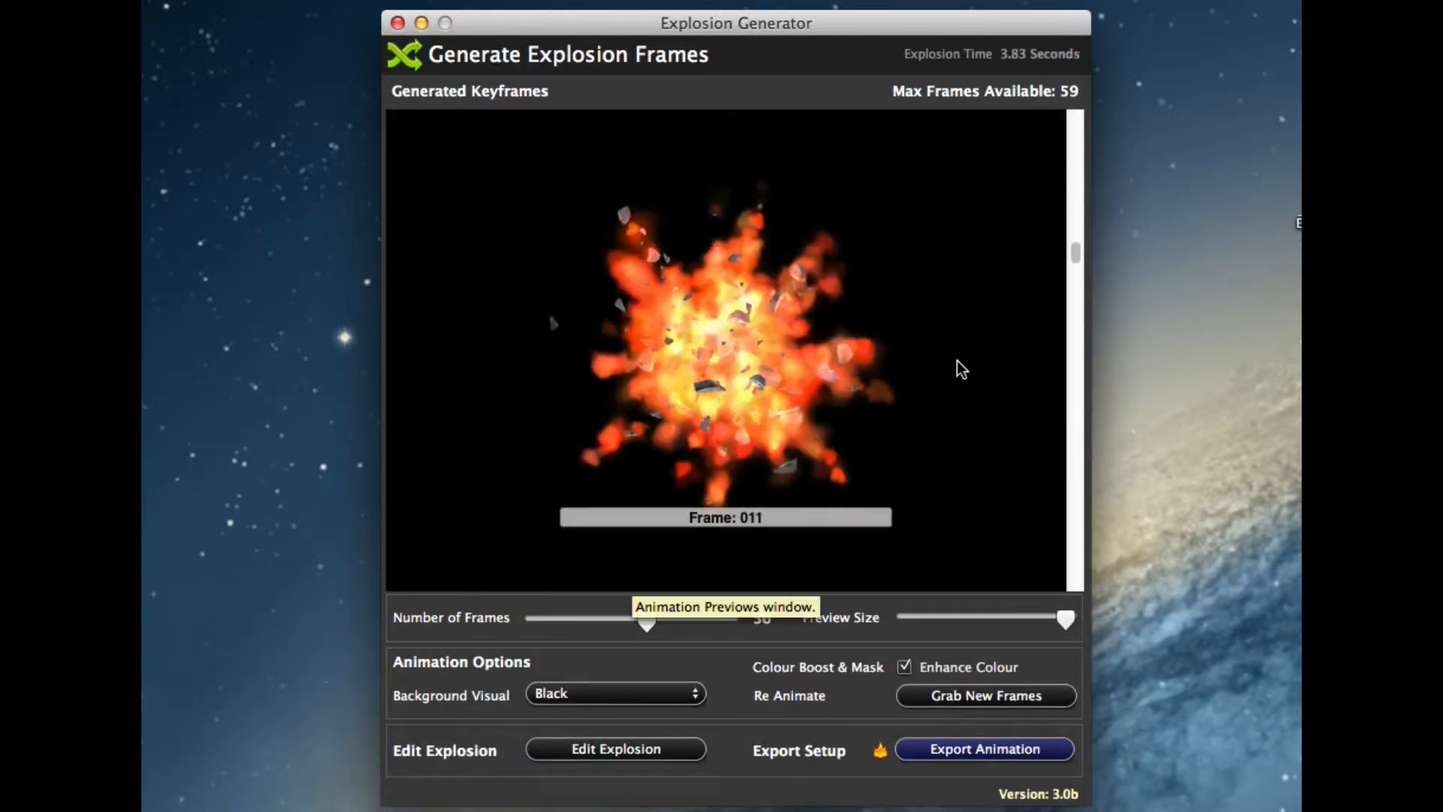
scroll(958, 359, "down", 6)
scroll(957, 359, "up", 5)
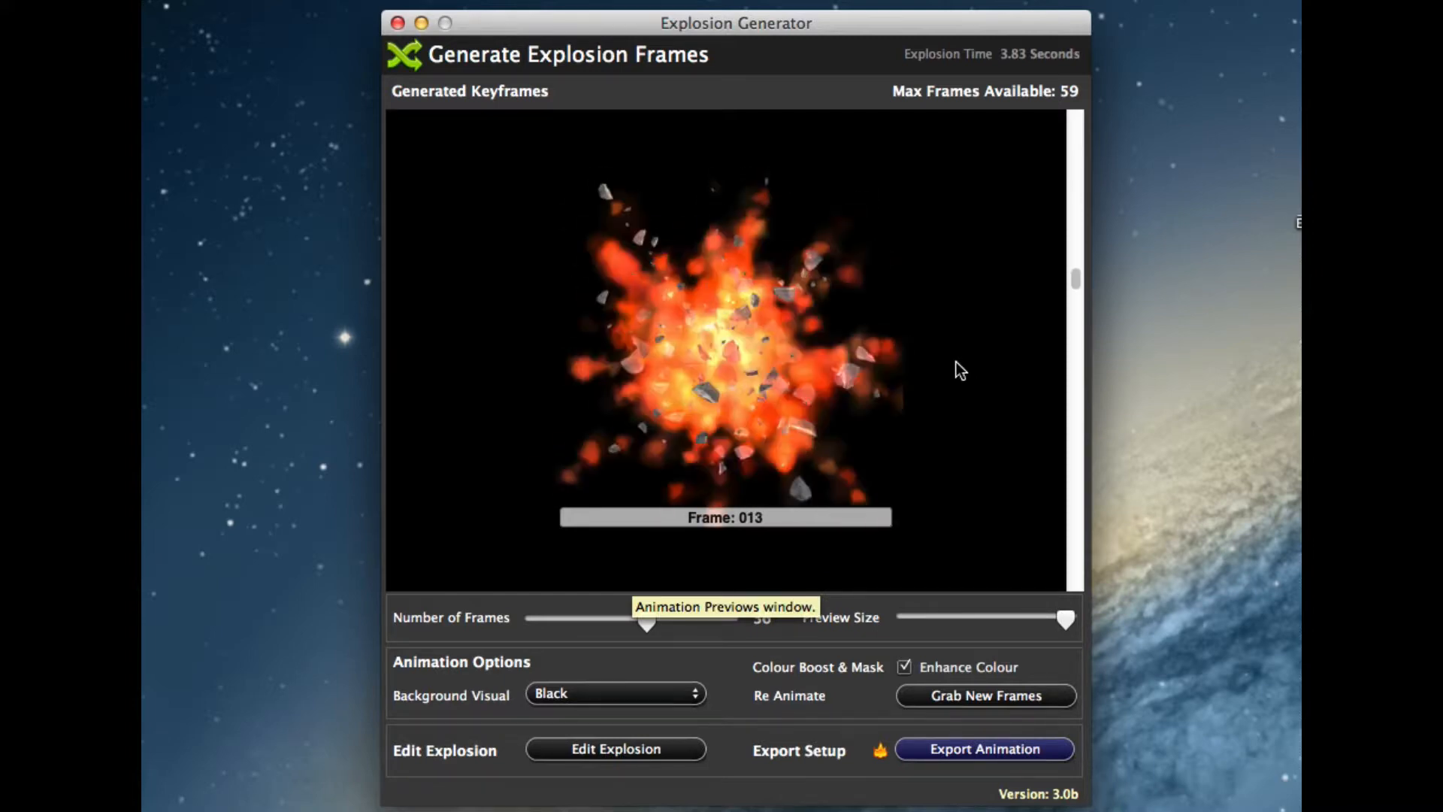
scroll(957, 362, "up", 2)
scroll(958, 362, "down", 2)
scroll(959, 355, "down", 3)
scroll(959, 355, "up", 4)
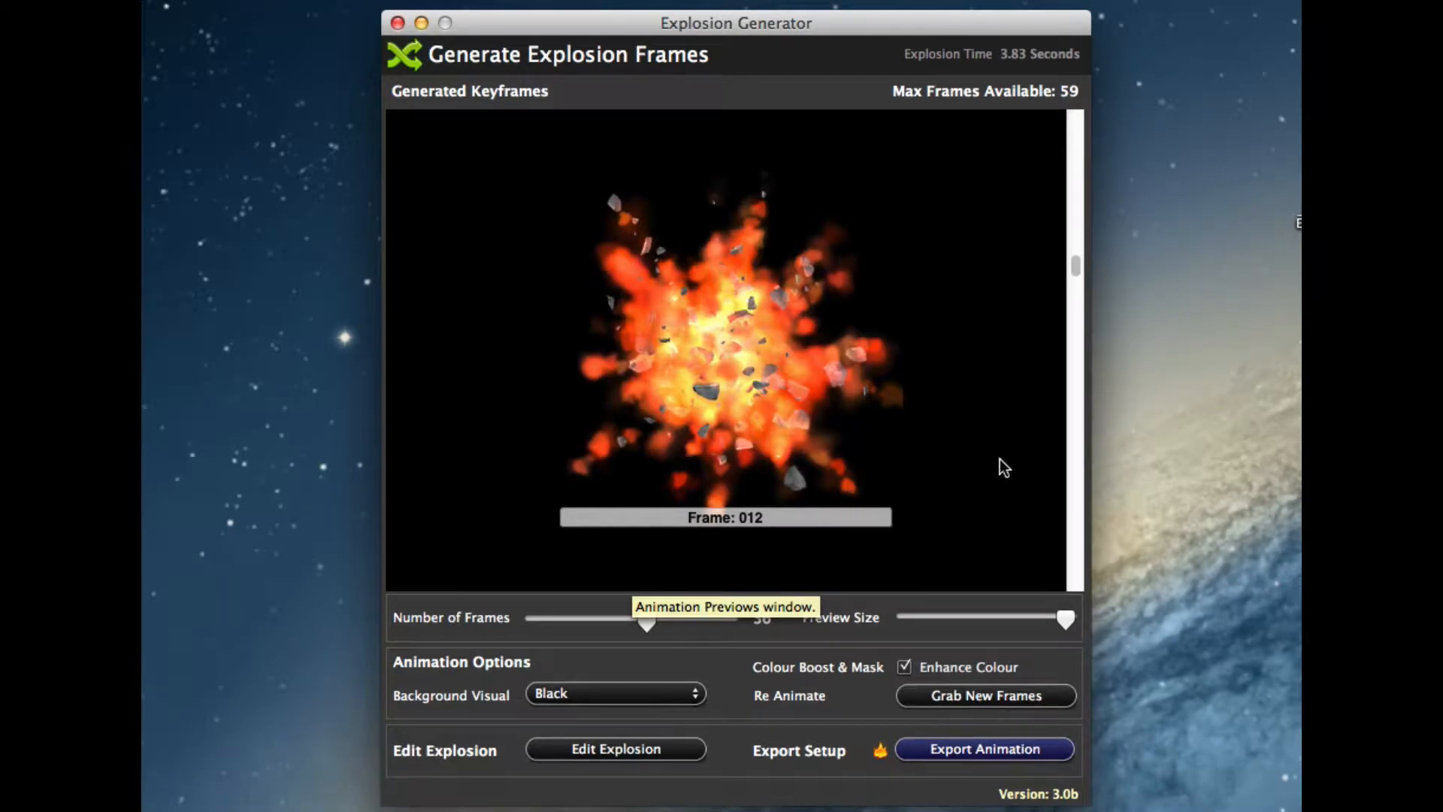
scroll(914, 430, "up", 3)
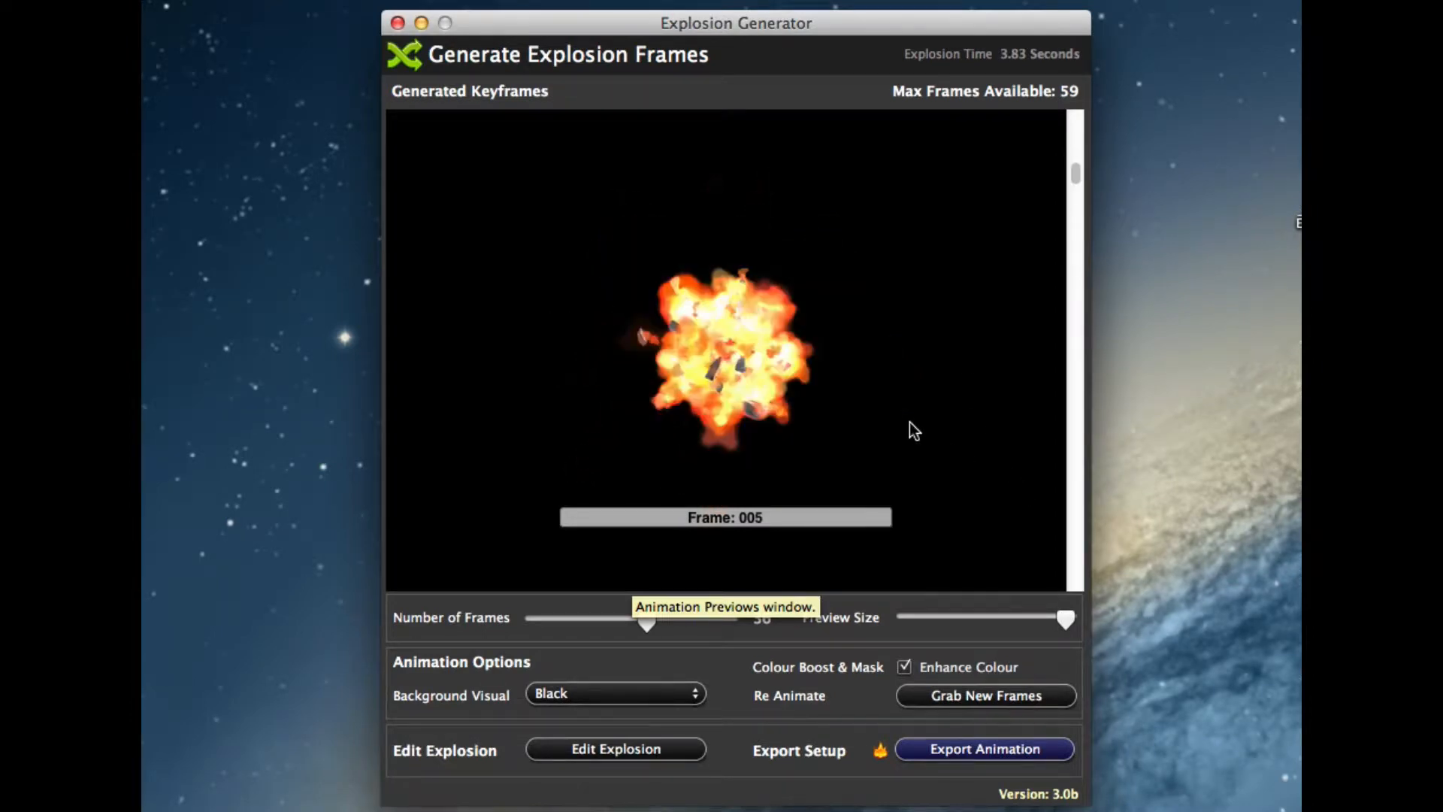
Open the export setup for the animation and set the export scale to 50%
left_click(996, 747)
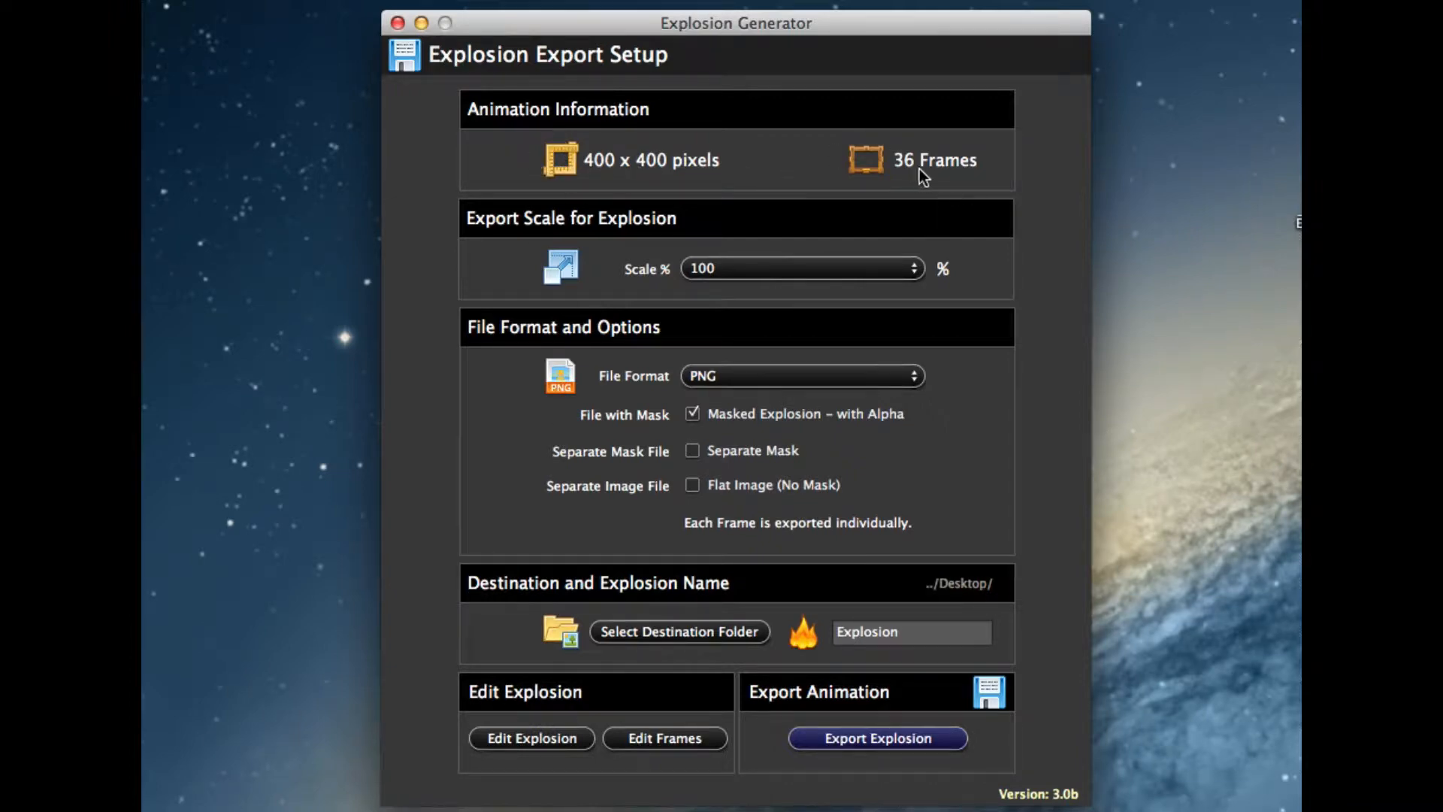
left_click(803, 267)
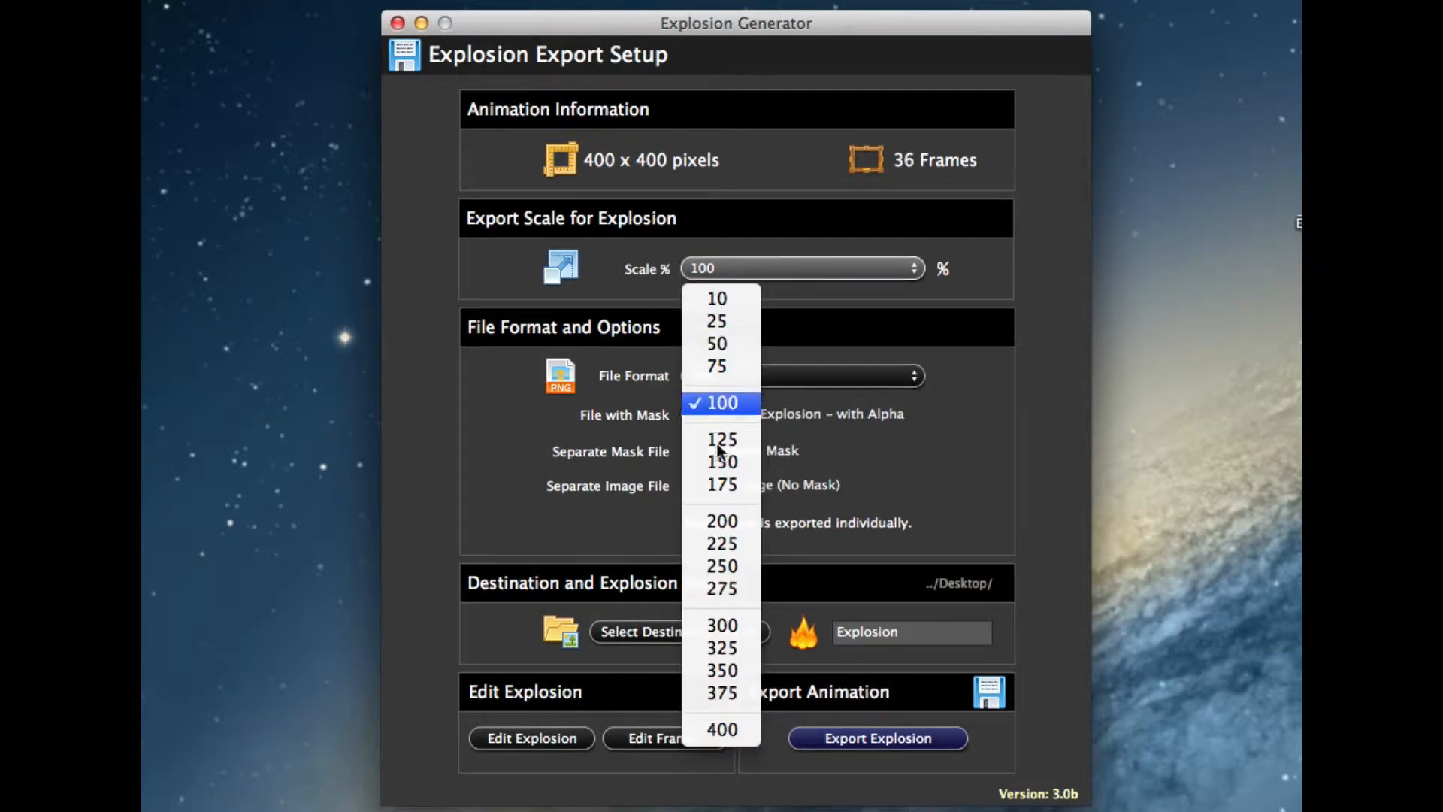
left_click(724, 349)
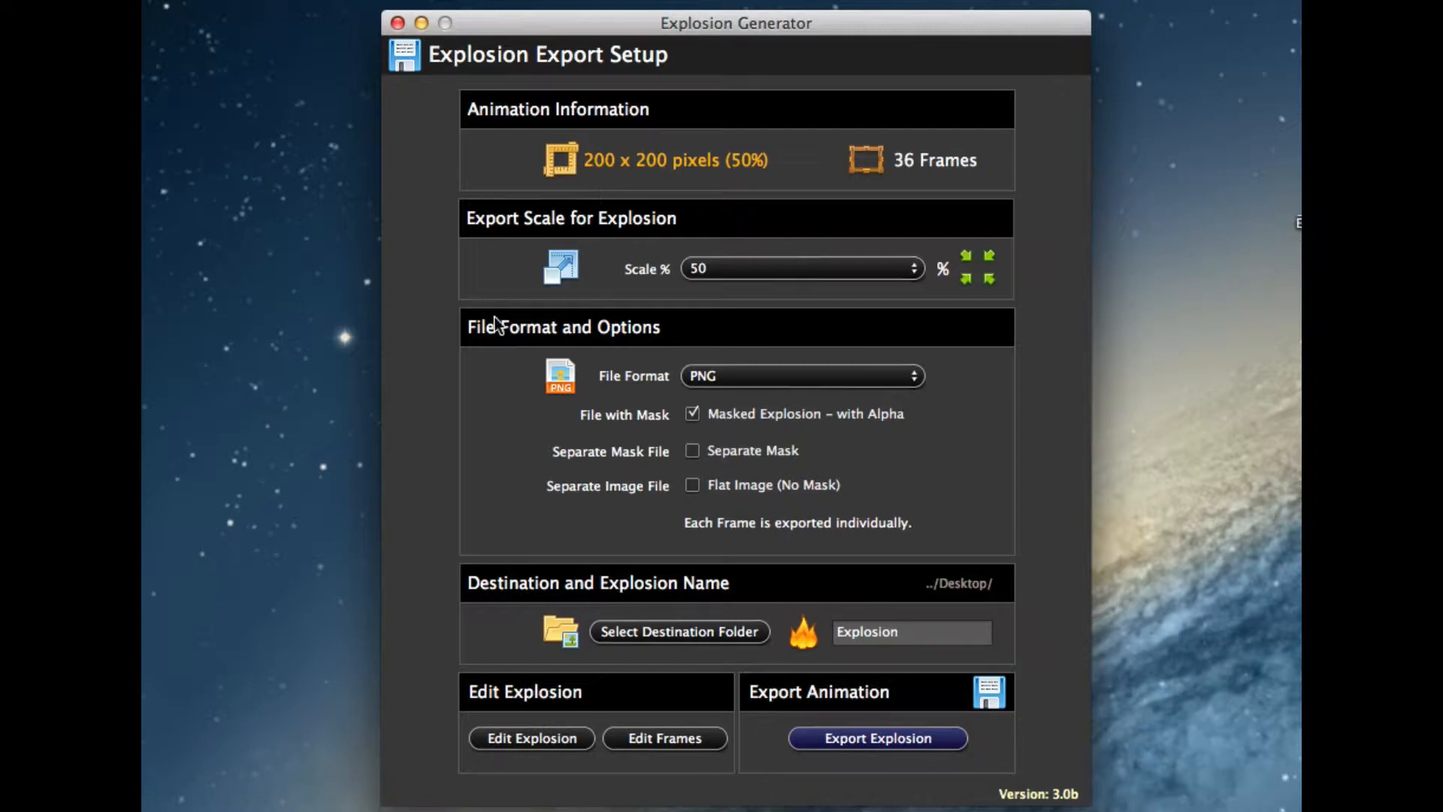
Choose Corona Project as the export file format and lay out the spritesheet with 4 frames across
left_click(750, 375)
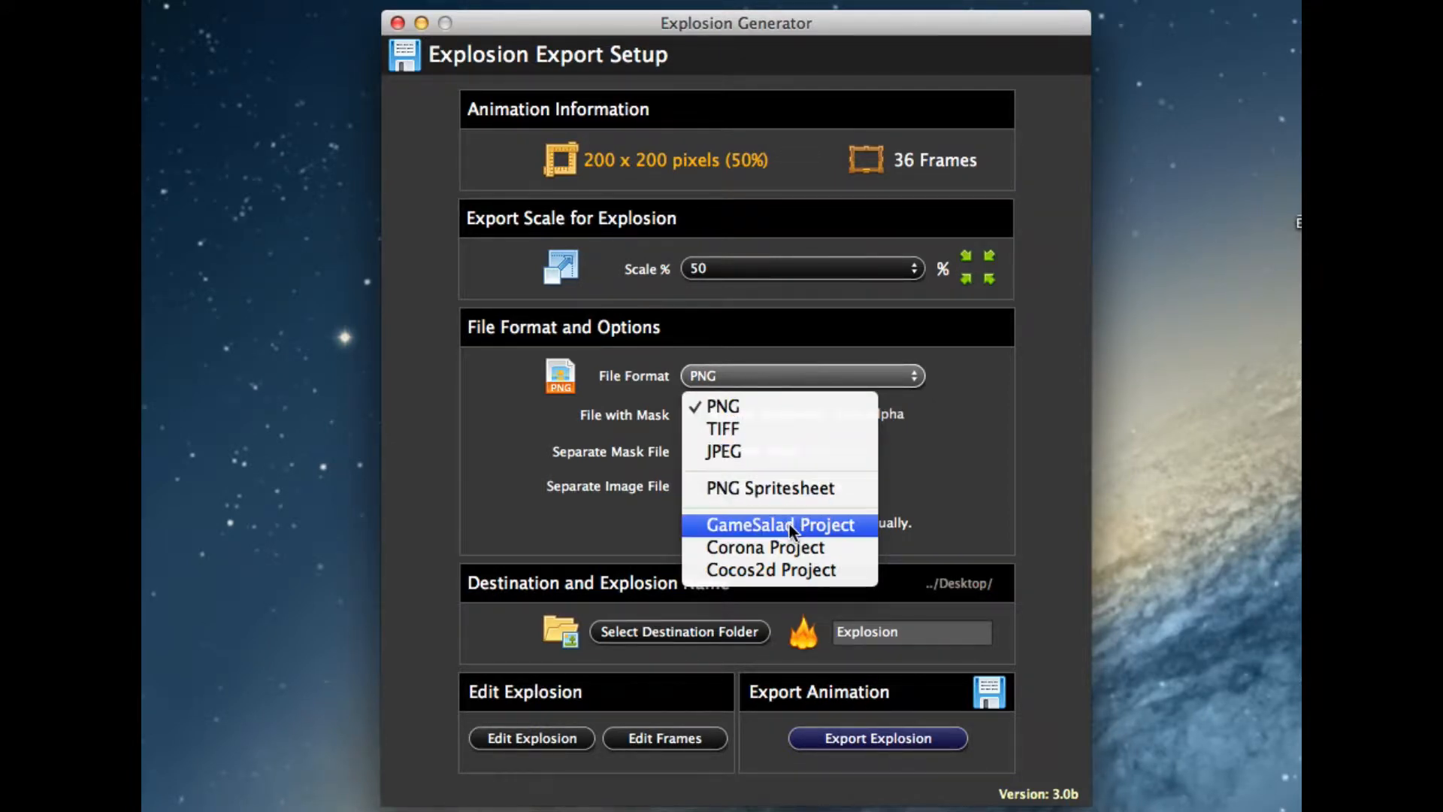
left_click(815, 555)
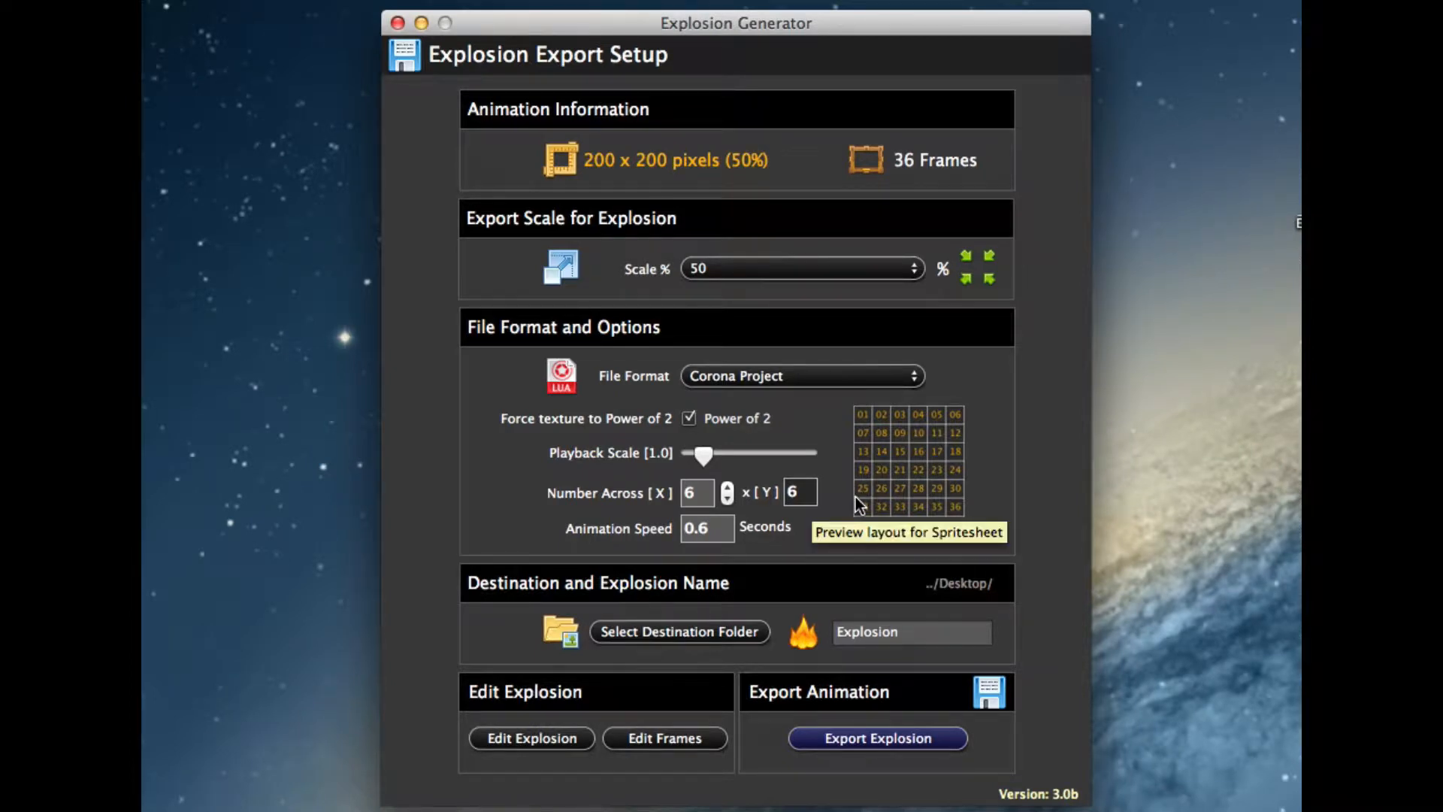
left_click(726, 499)
left_click(726, 499)
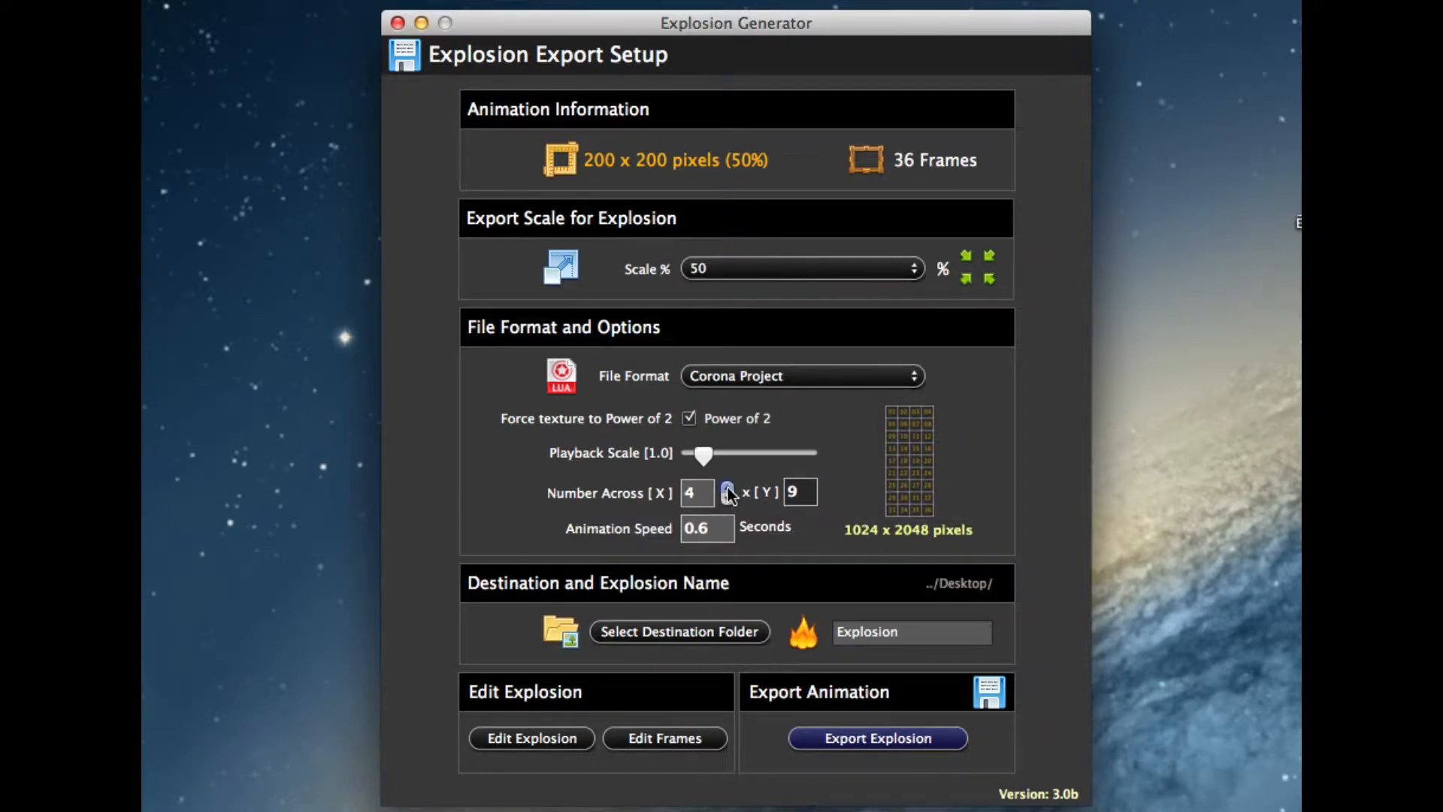
left_click(727, 487)
left_click(727, 500)
Try an export scale of 25% for the spritesheet and return it to 50%
left_click(766, 268)
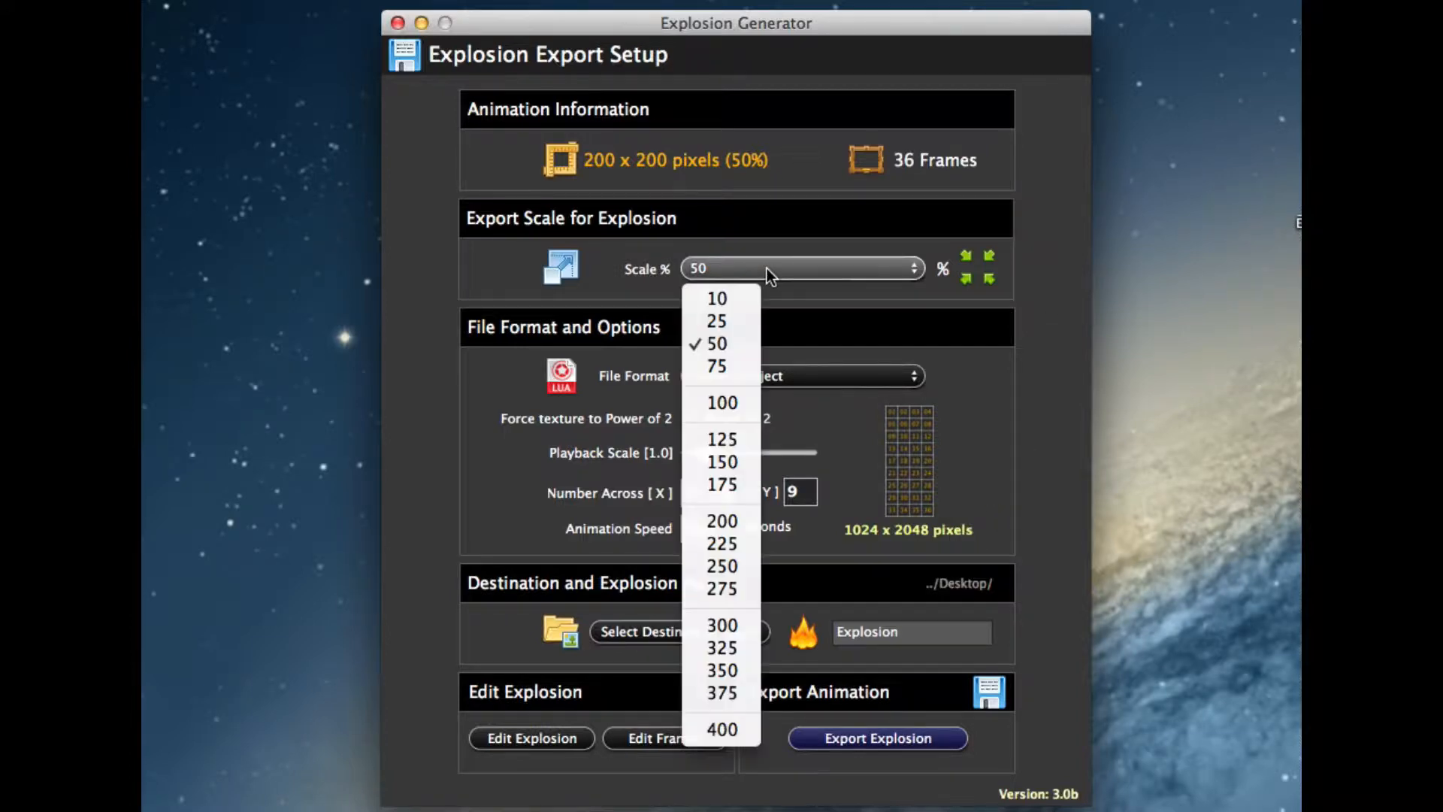
left_click(745, 318)
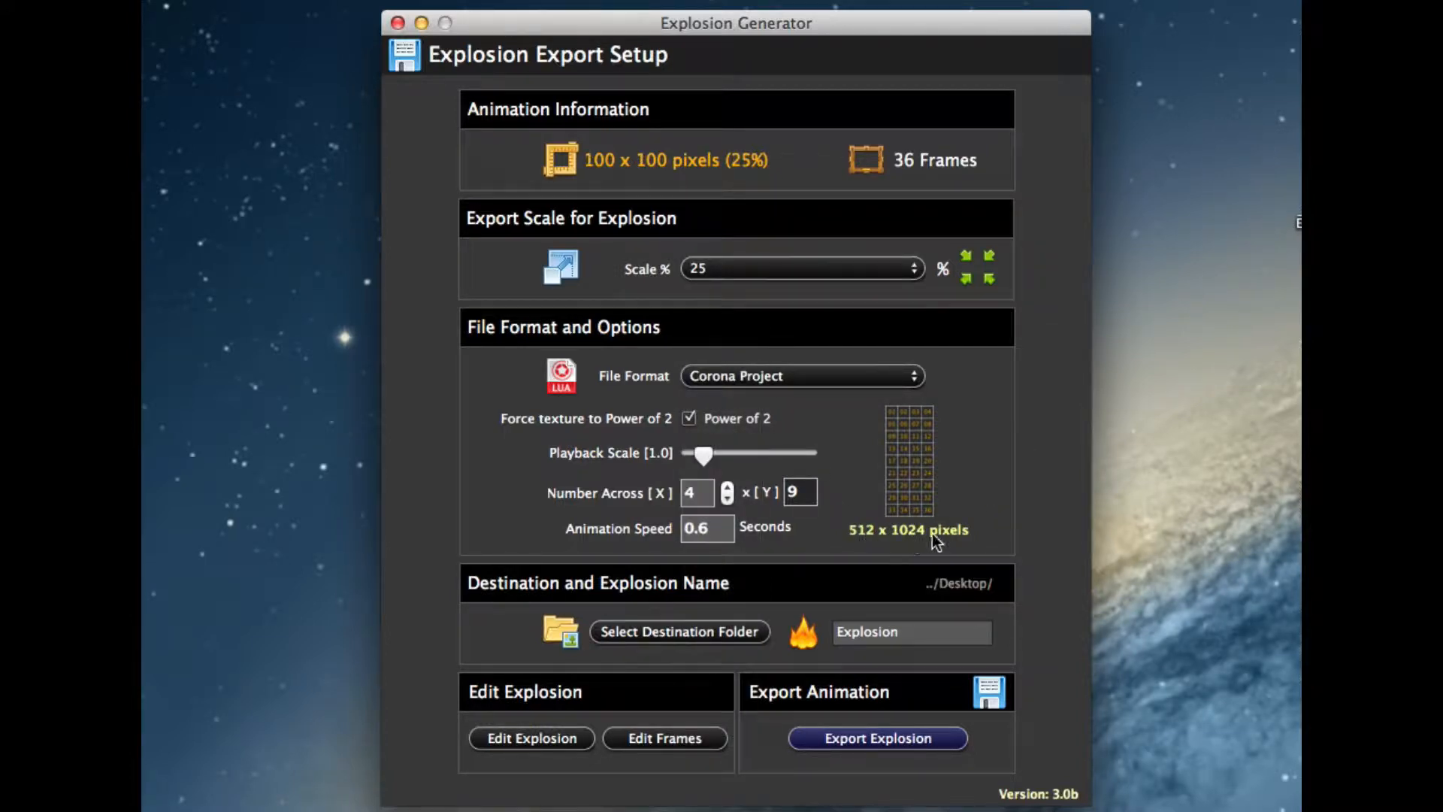
left_click(721, 268)
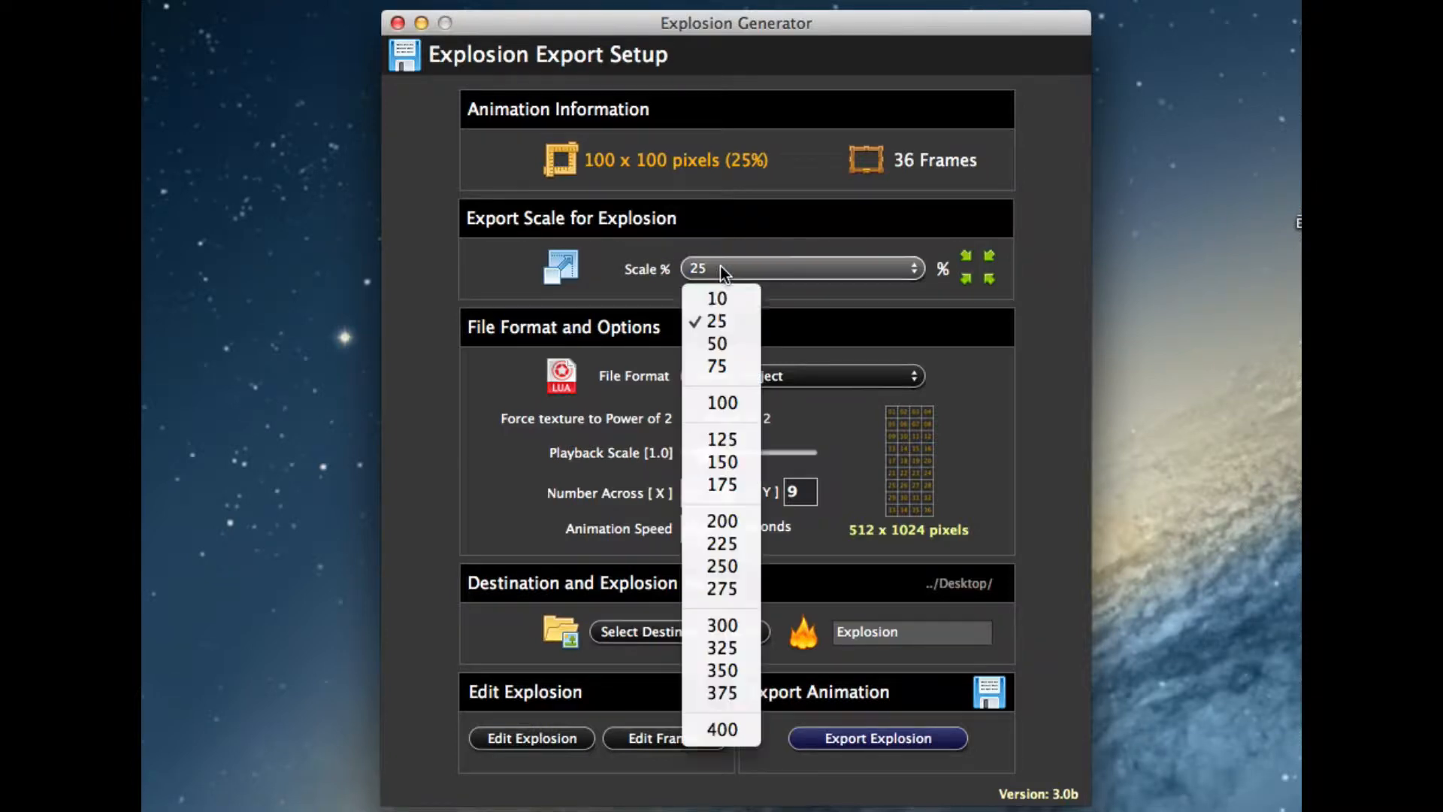
left_click(720, 342)
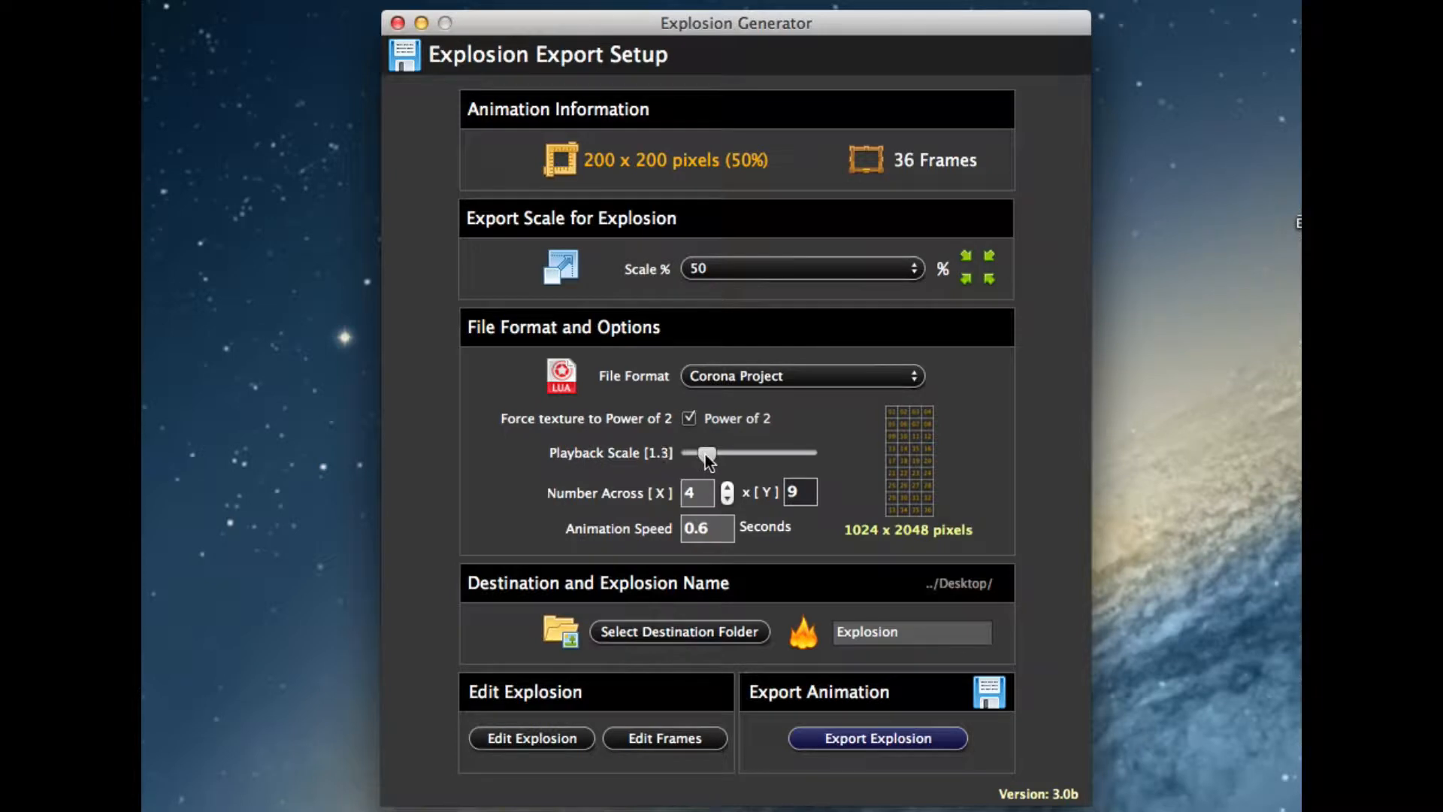
Export the explosion to the _Example_Explosions folder with a playback scale of 1.6
left_click_drag(706, 456, 711, 456)
left_click(713, 633)
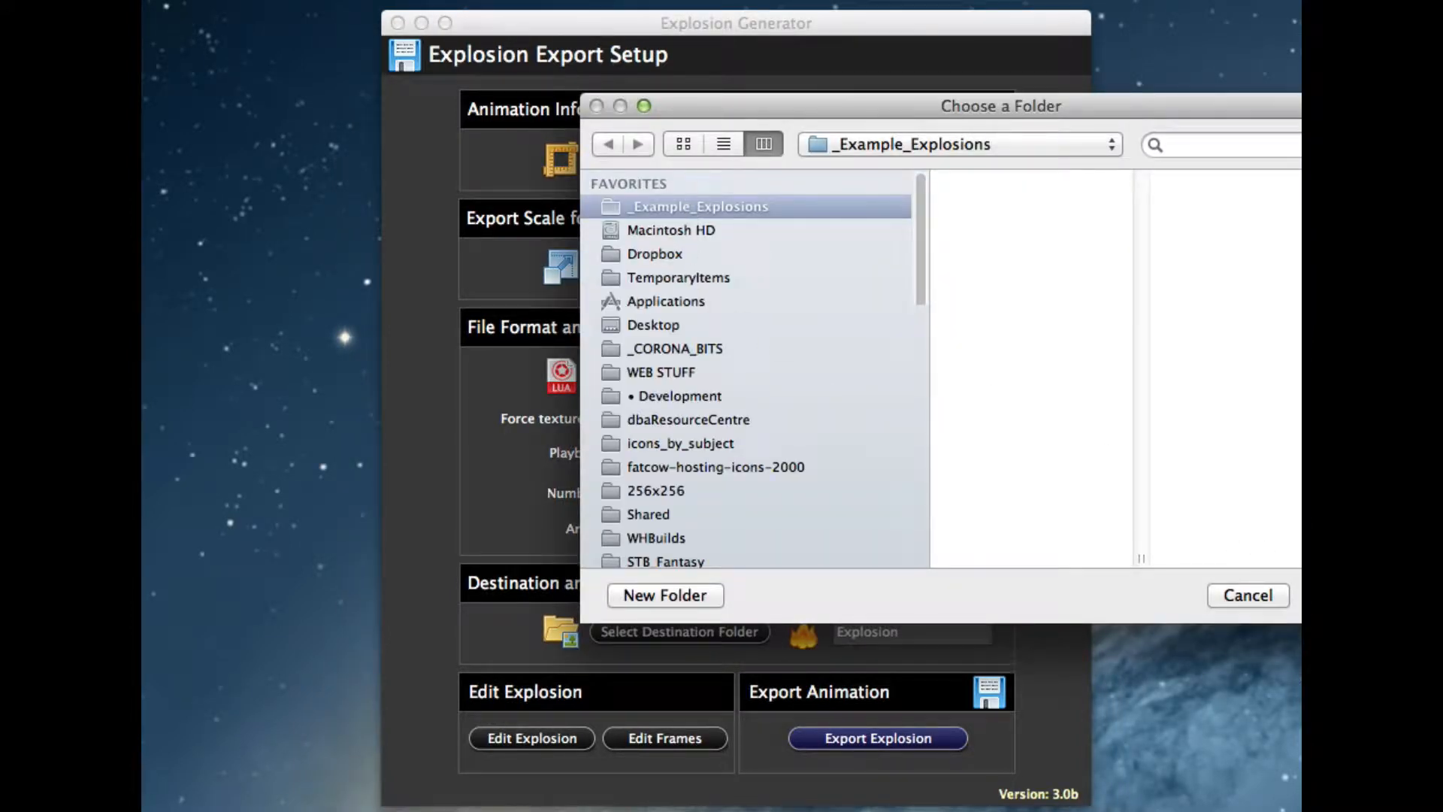
key("Return")
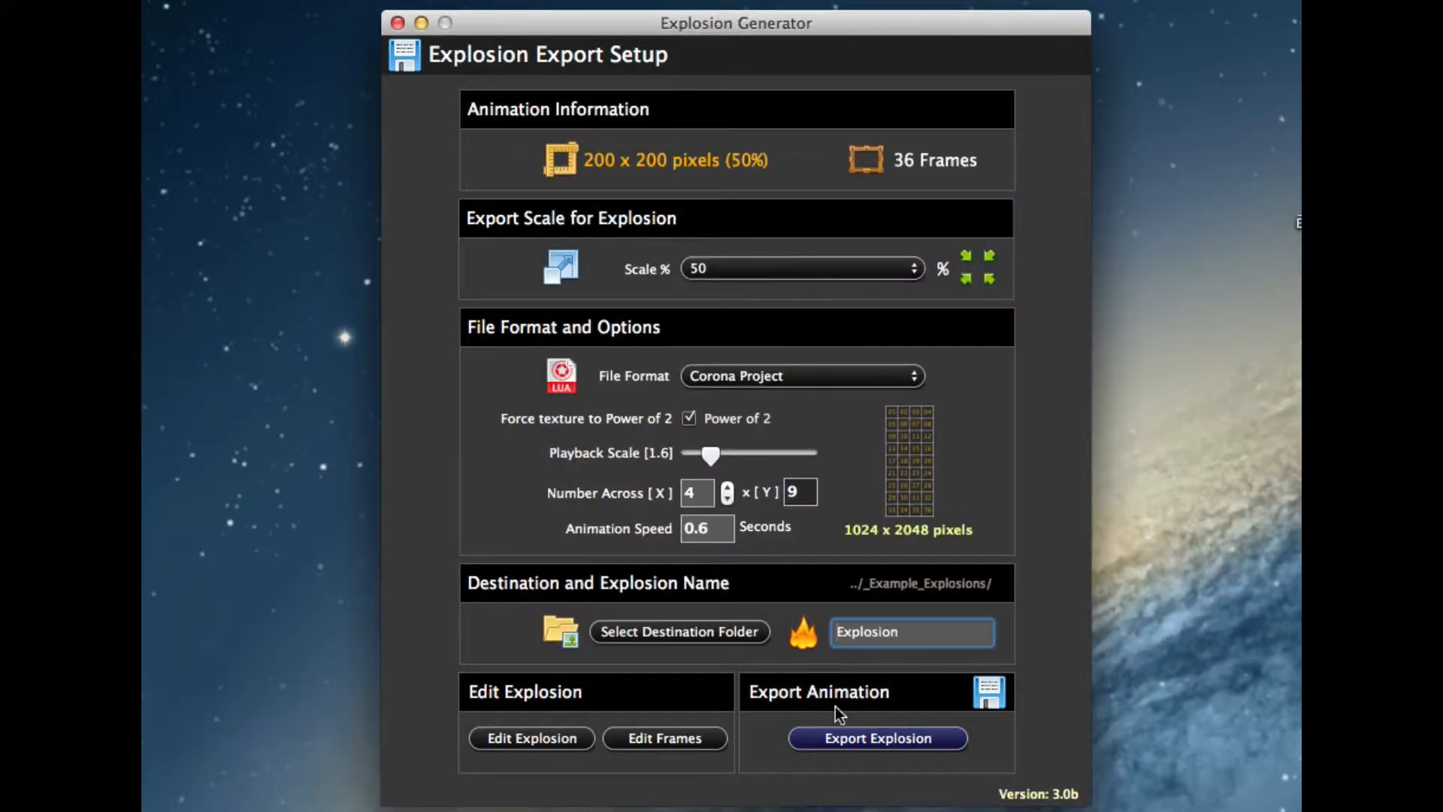
left_click(868, 741)
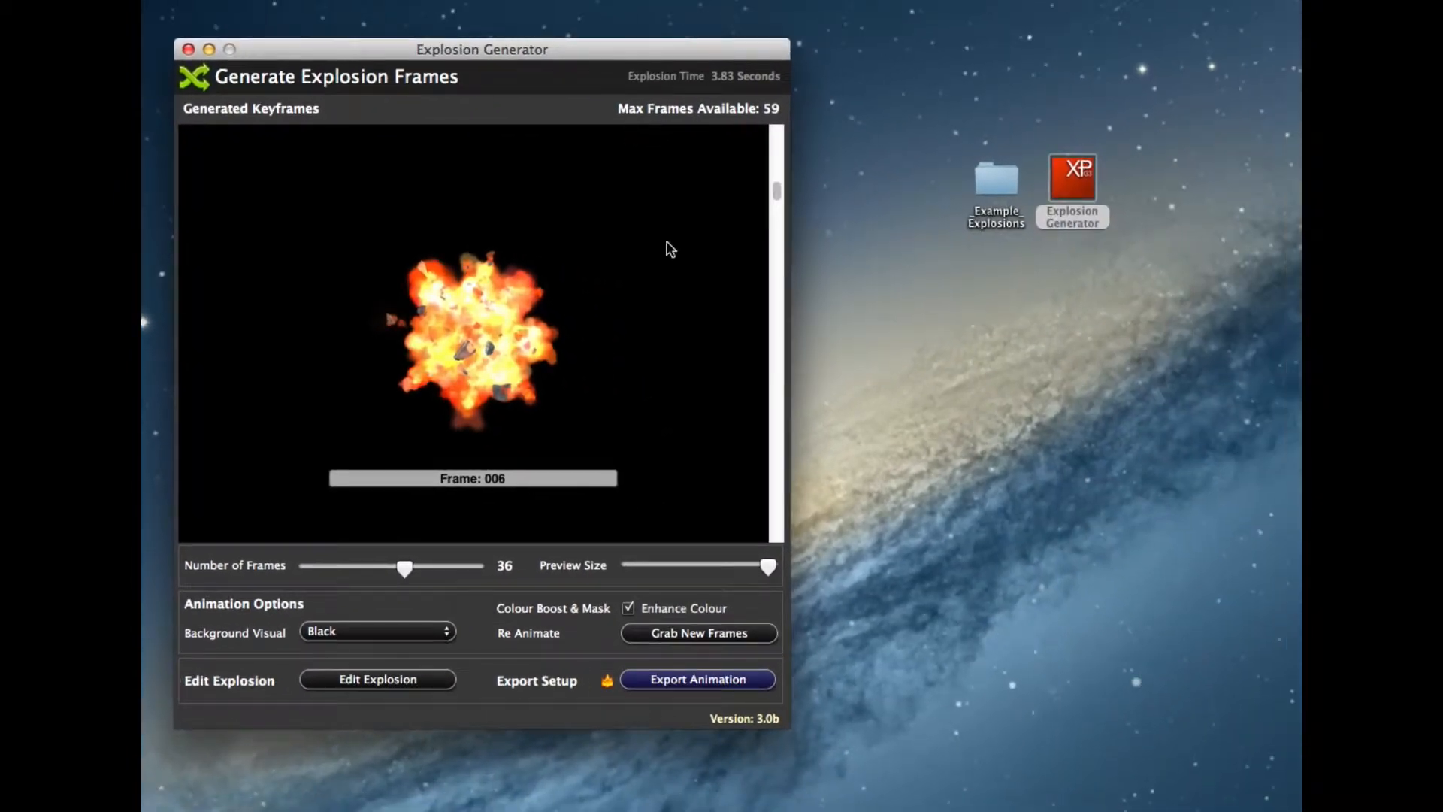
Open the _Example_Explosions folder from the desktop in Finder and bring its window fully into view
double_click(994, 181)
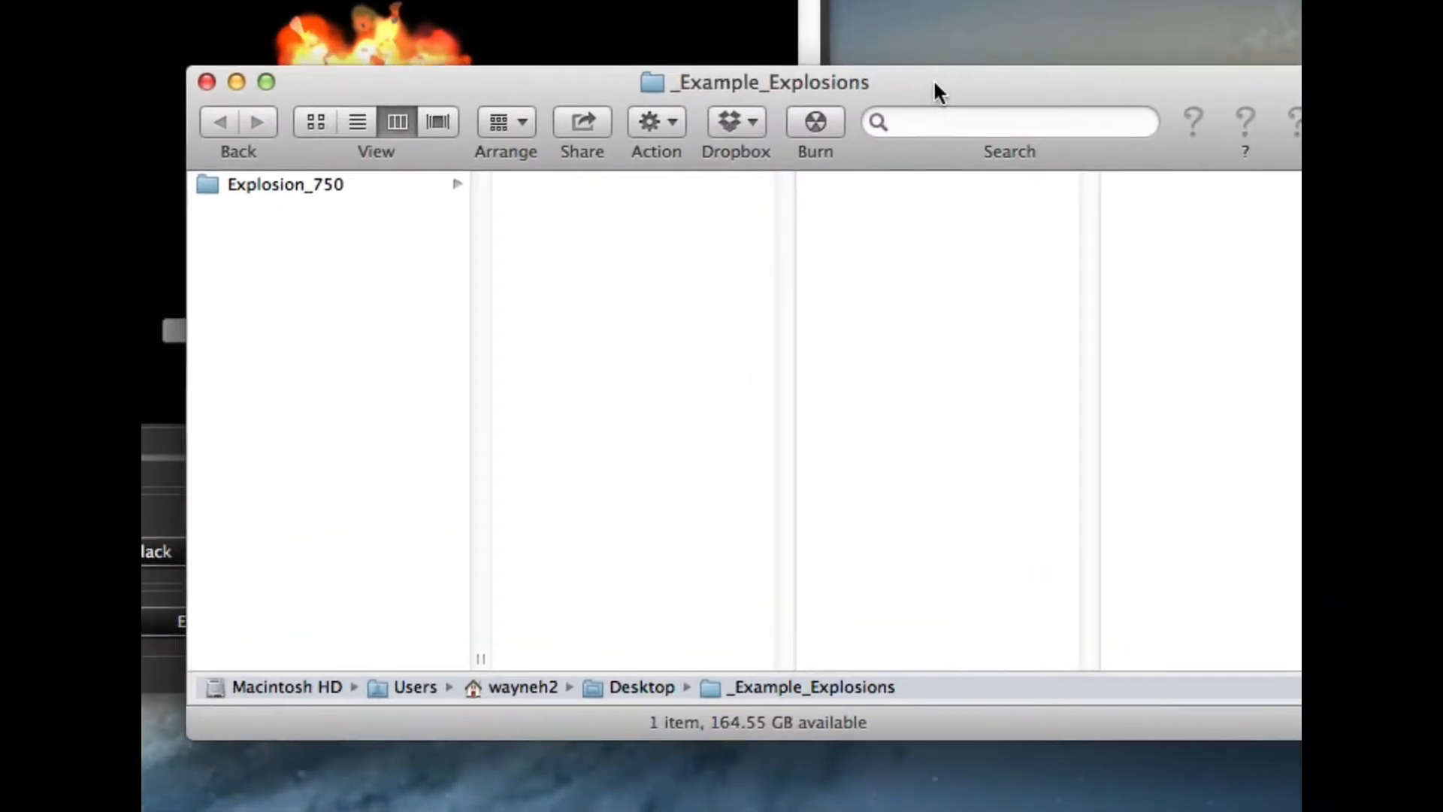
left_click_drag(934, 79, 897, 62)
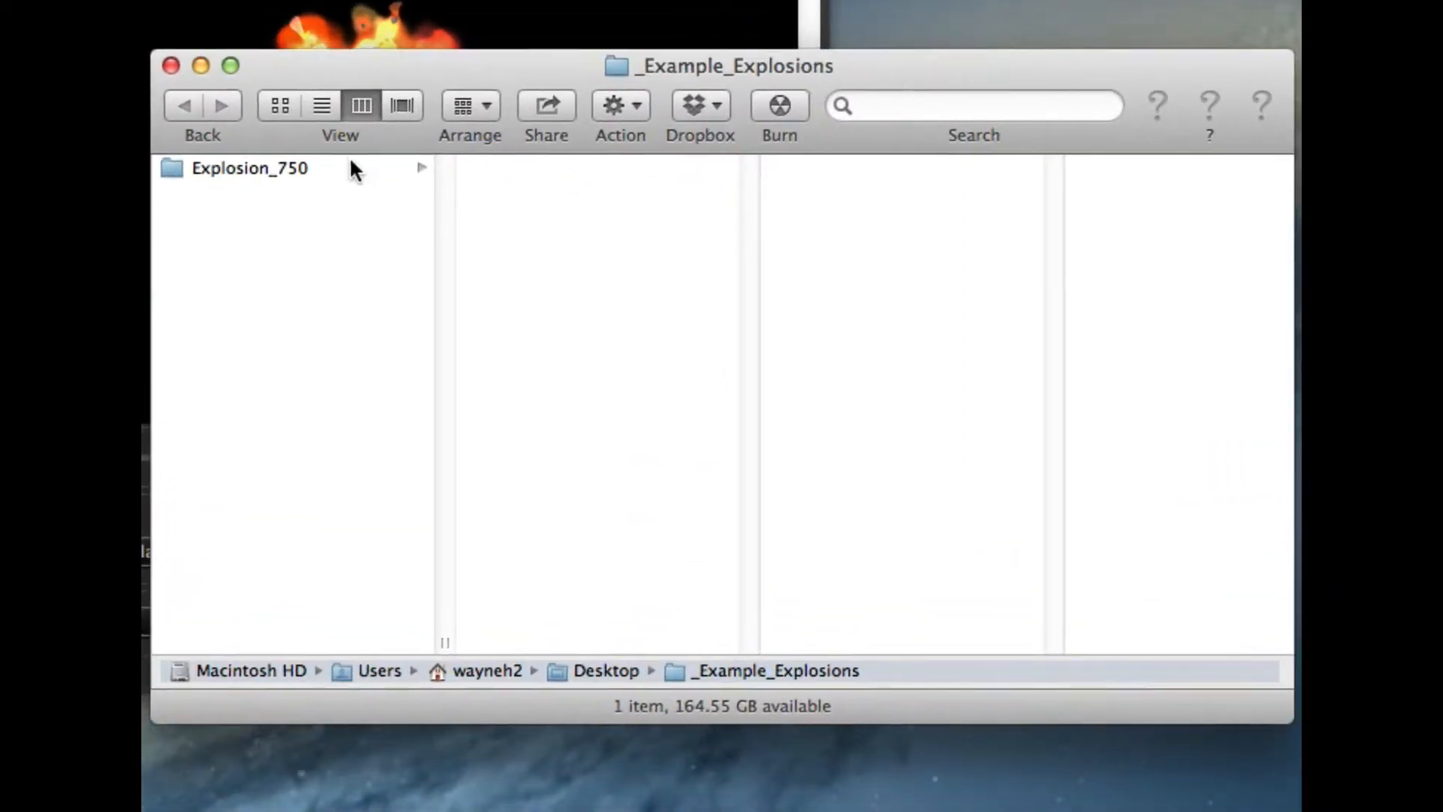
Browse the exported Explosion_750 folder and preview Explosion.png in its _resources subfolder
left_click(226, 168)
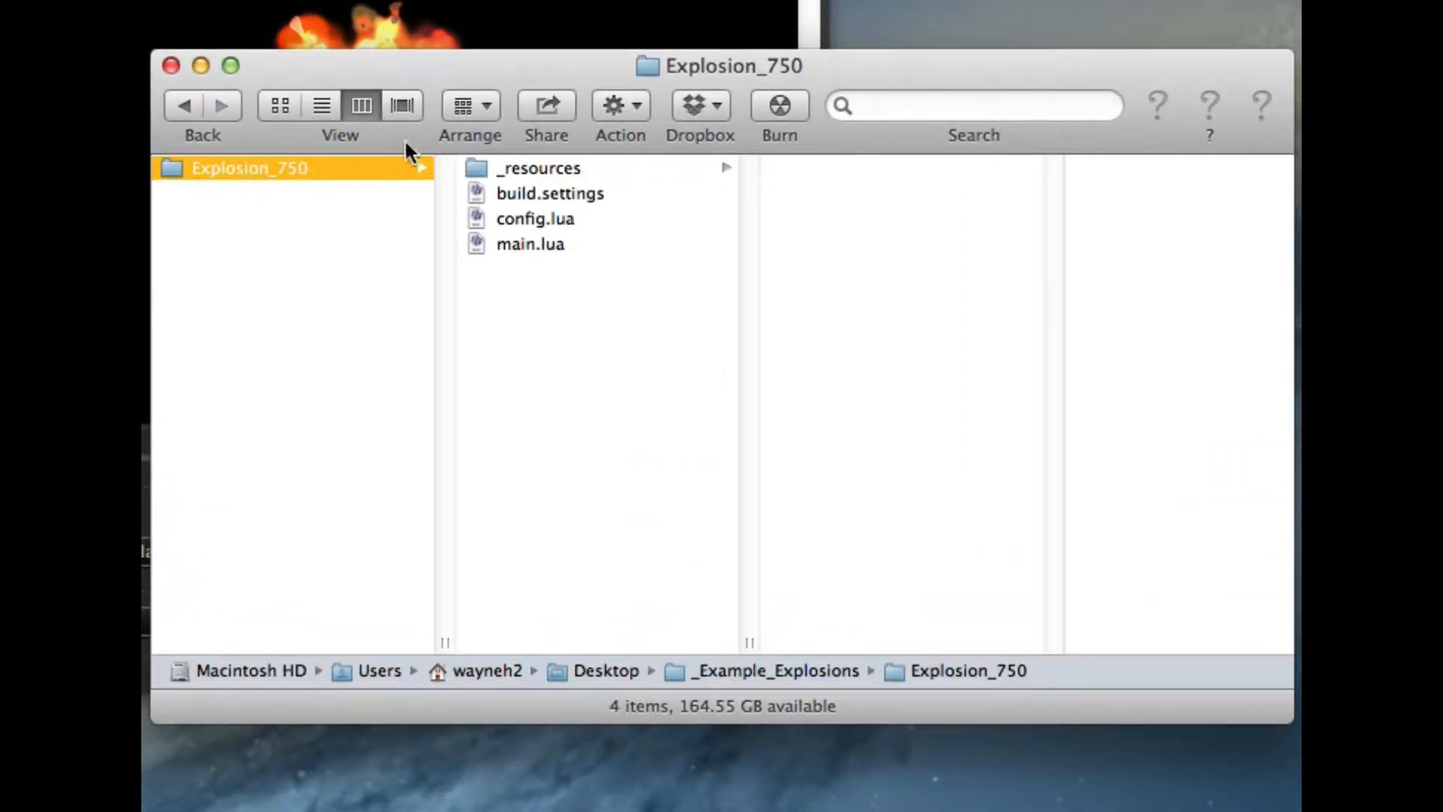
left_click(520, 167)
left_click(834, 219)
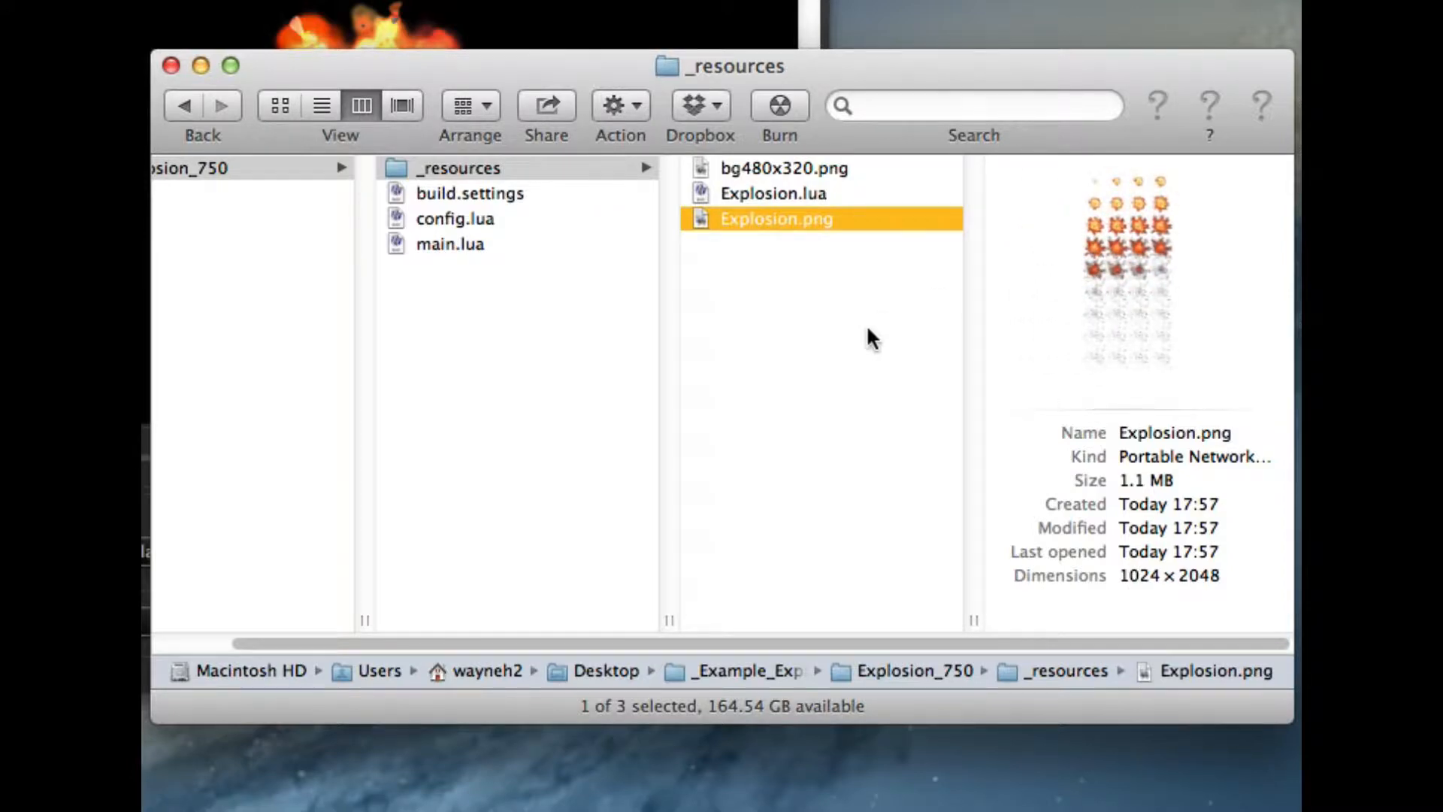
scroll(594, 297, "left", 2)
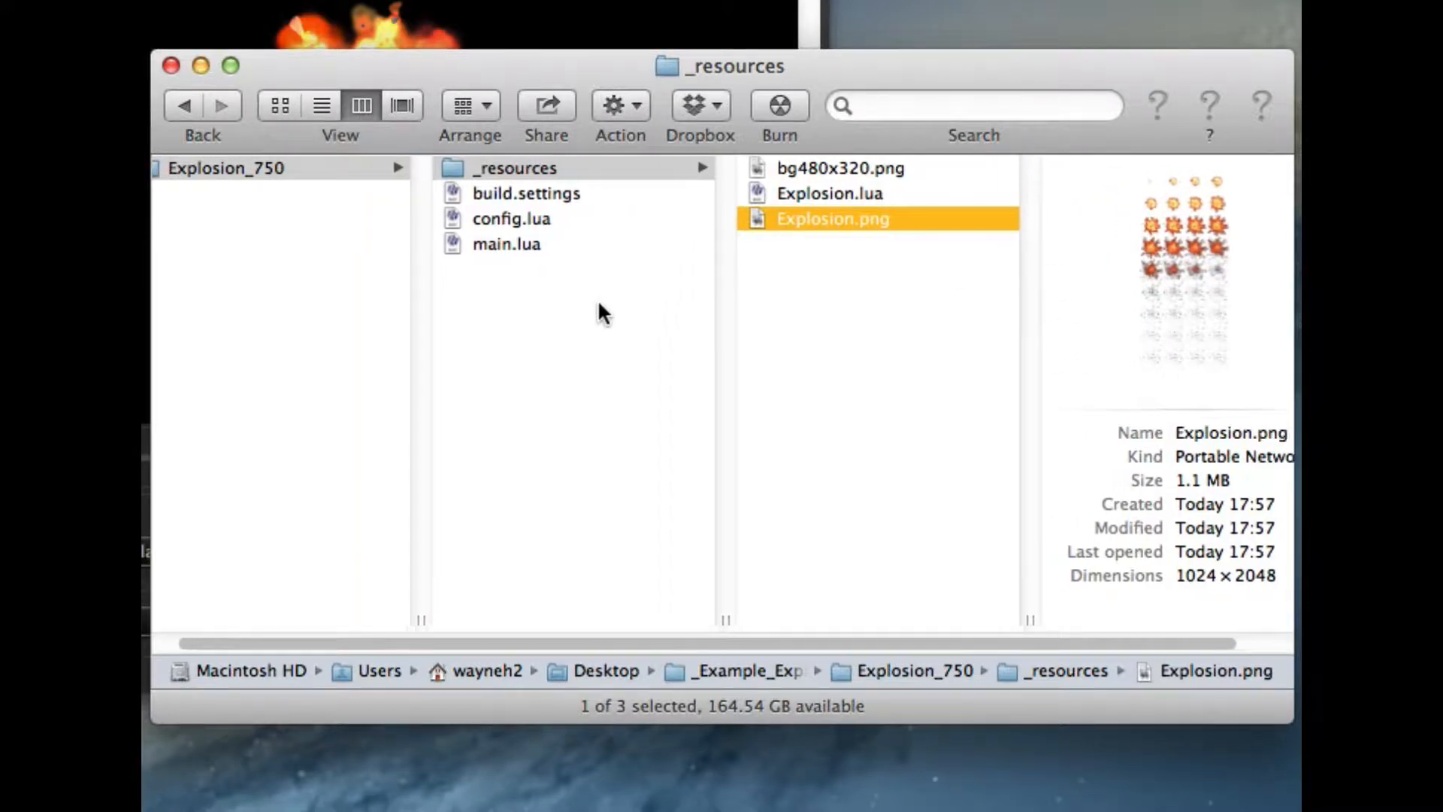
Switch to Corona Simulator and open the exported Explosion_750 project on a simulated iPhone
key("super+Tab")
left_click(304, 530)
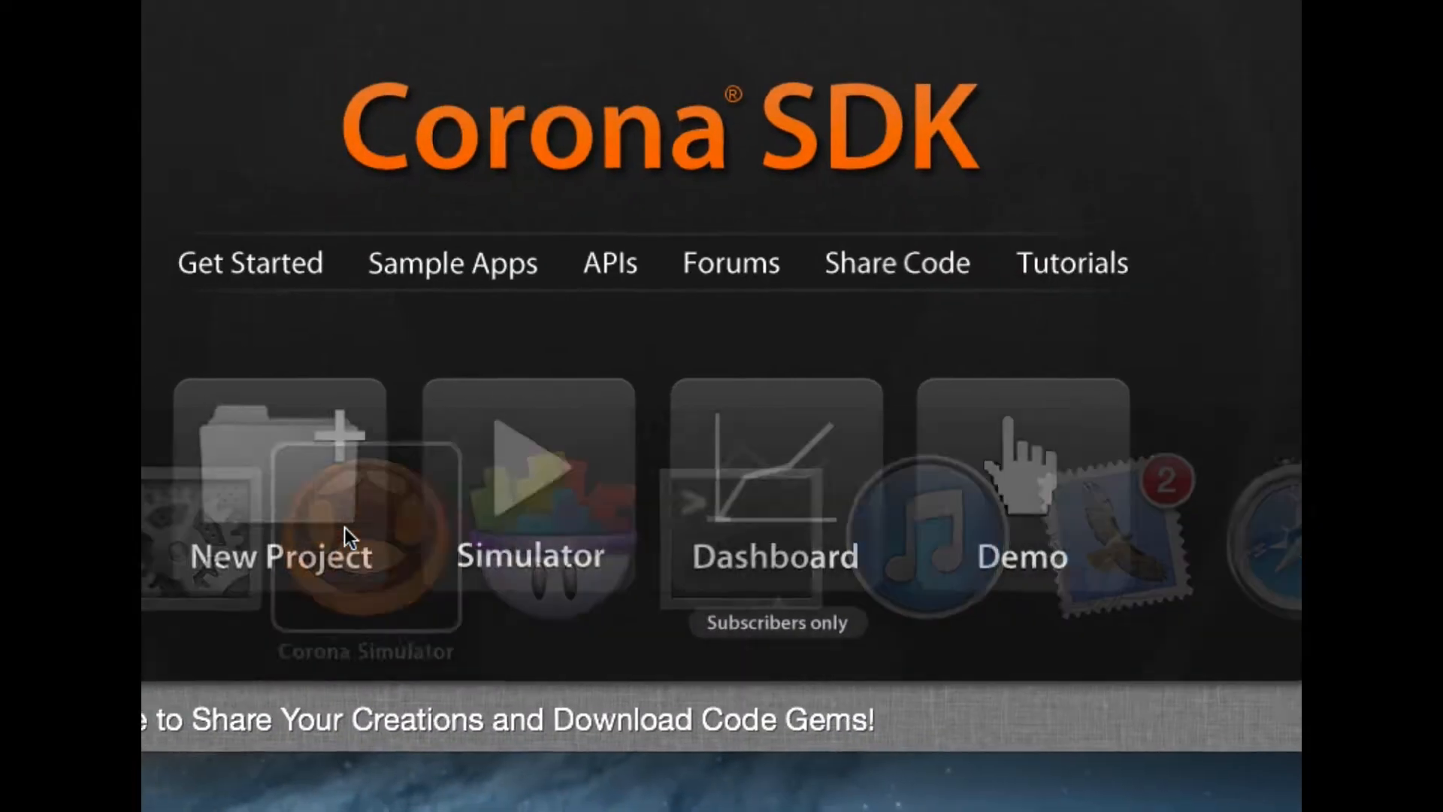
left_click(600, 489)
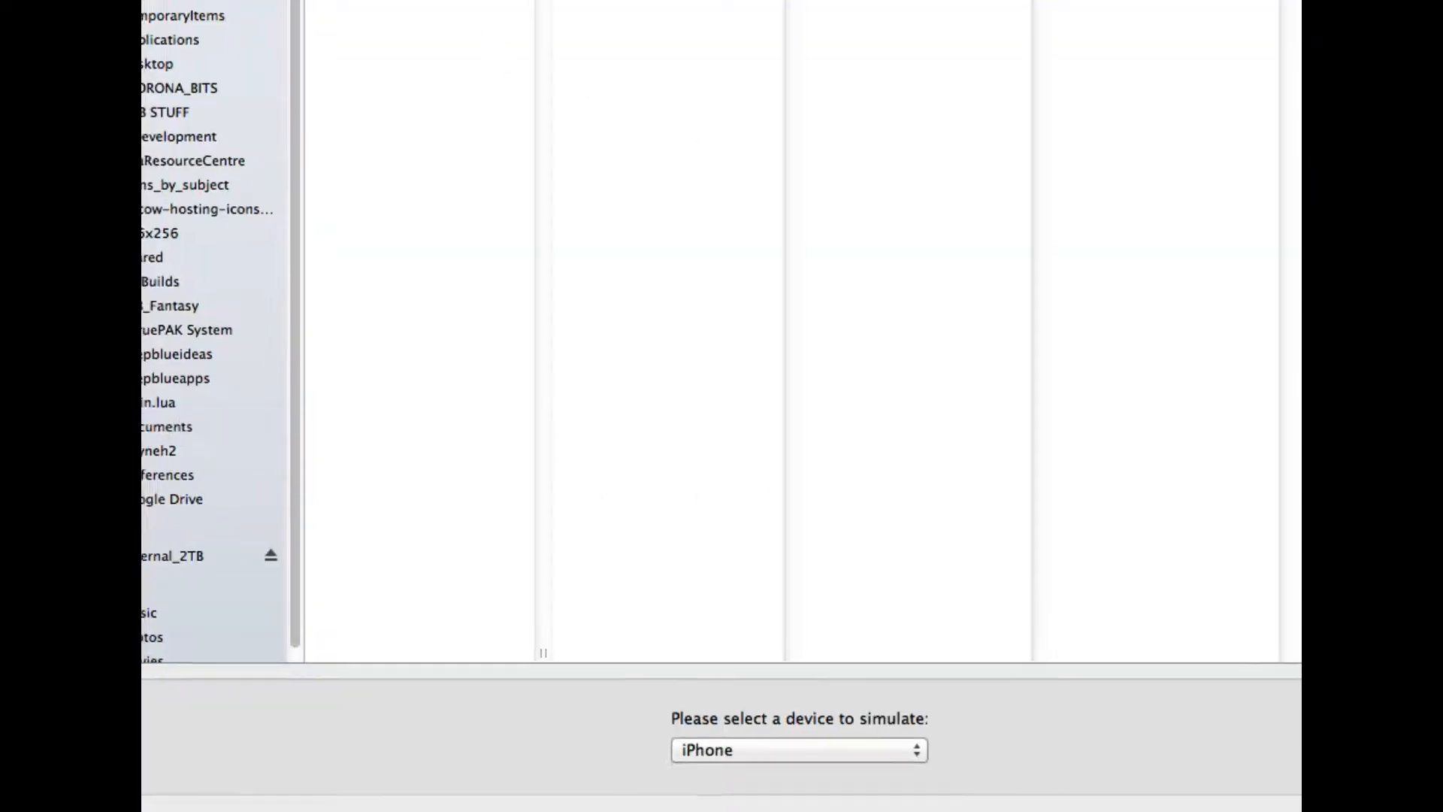
left_click(433, 88)
left_click(597, 135)
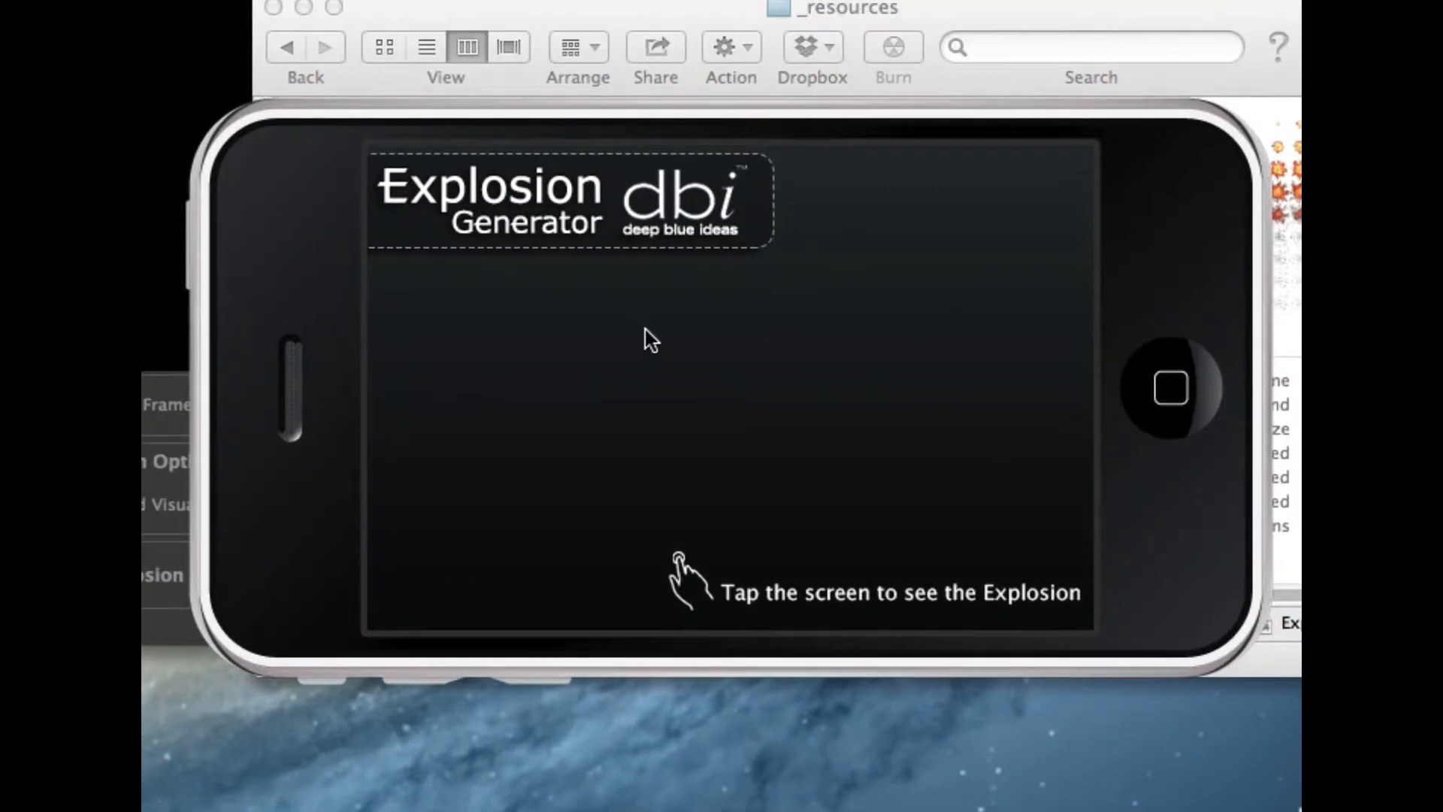
Play the exported explosion repeatedly at different spots on the simulated iPhone screen and close the simulator window
left_click(532, 473)
left_click(724, 460)
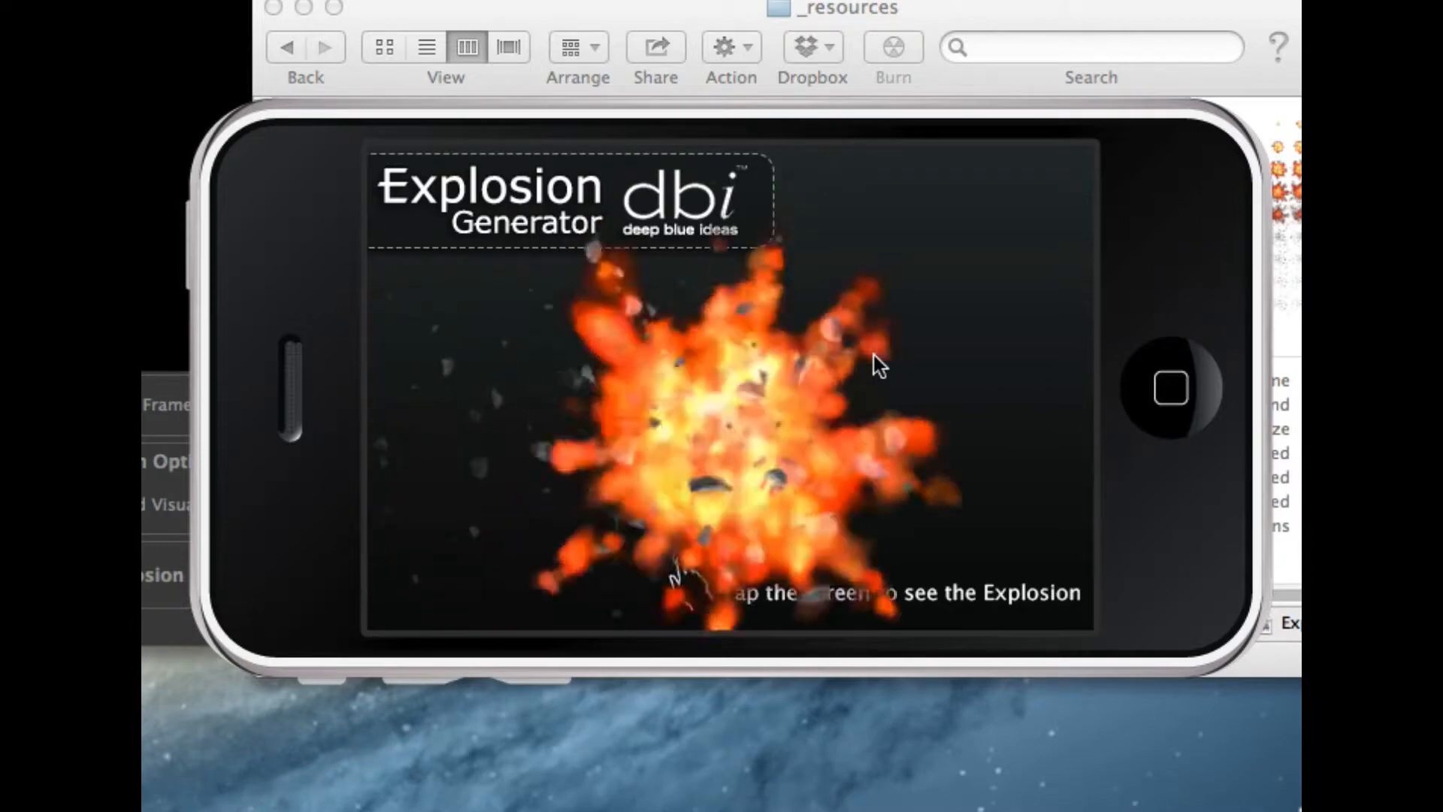
left_click(920, 264)
left_click(733, 328)
left_click(596, 392)
left_click(572, 510)
left_click(733, 549)
left_click(947, 338)
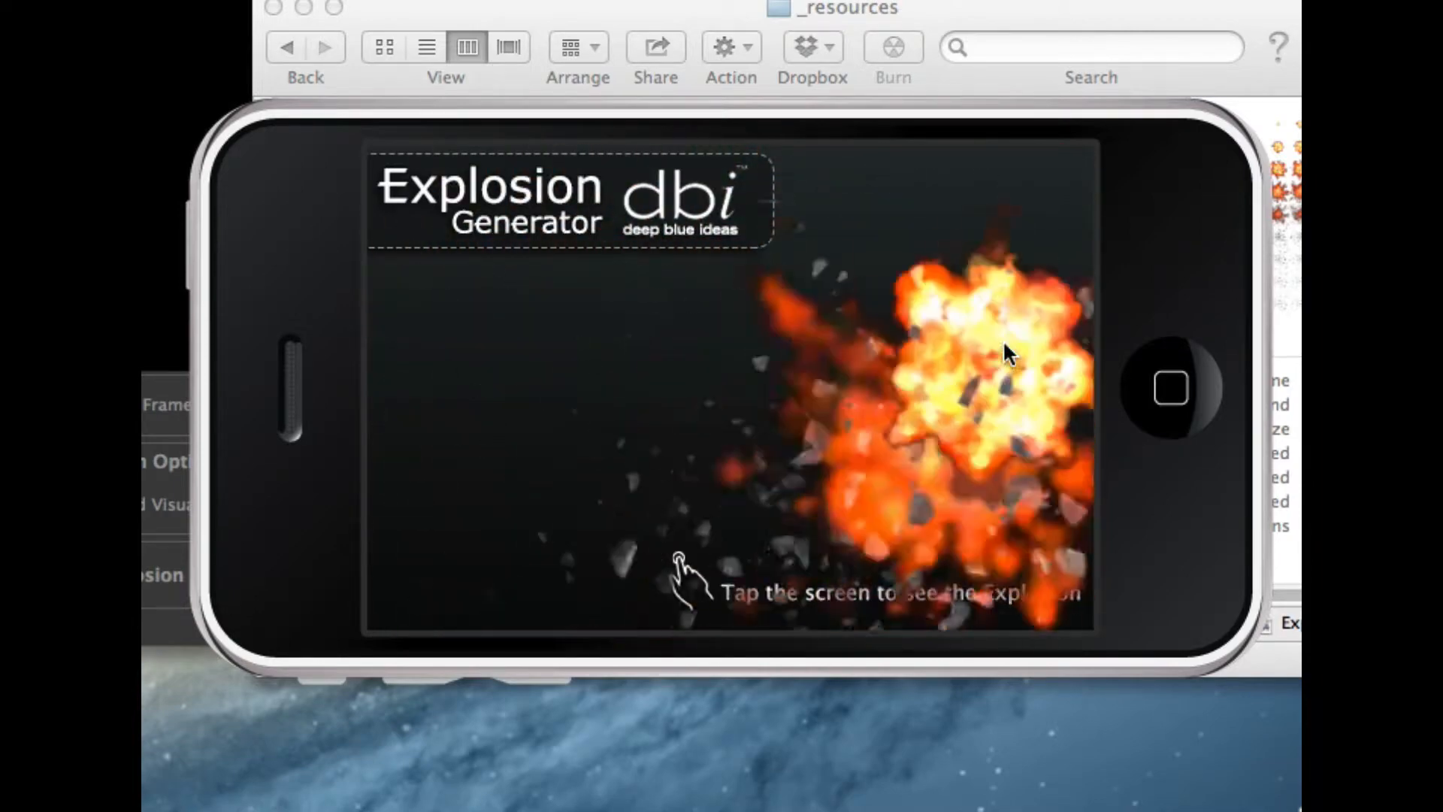
left_click(759, 354)
left_click(511, 425)
left_click(590, 336)
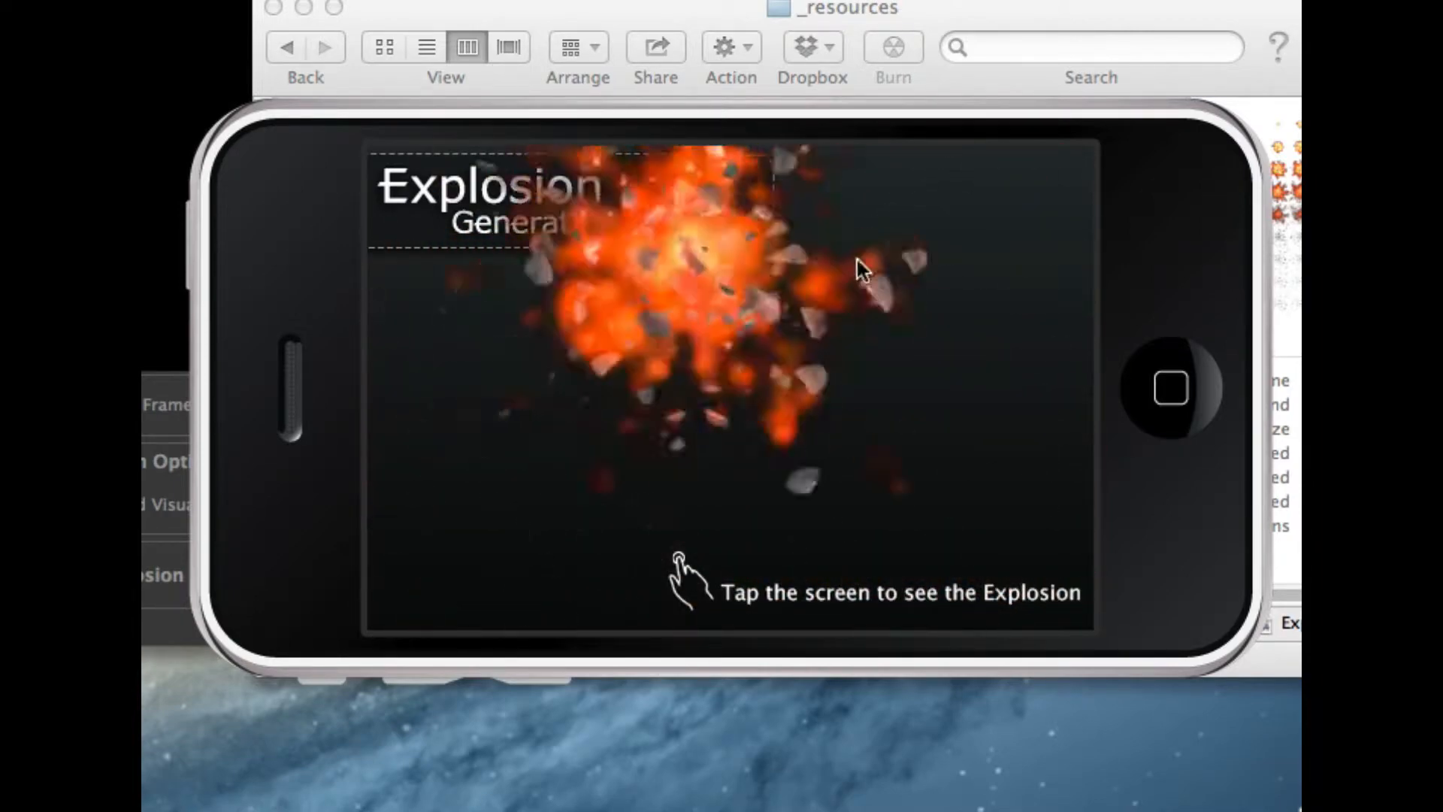
left_click(774, 400)
left_click(901, 359)
left_click(623, 368)
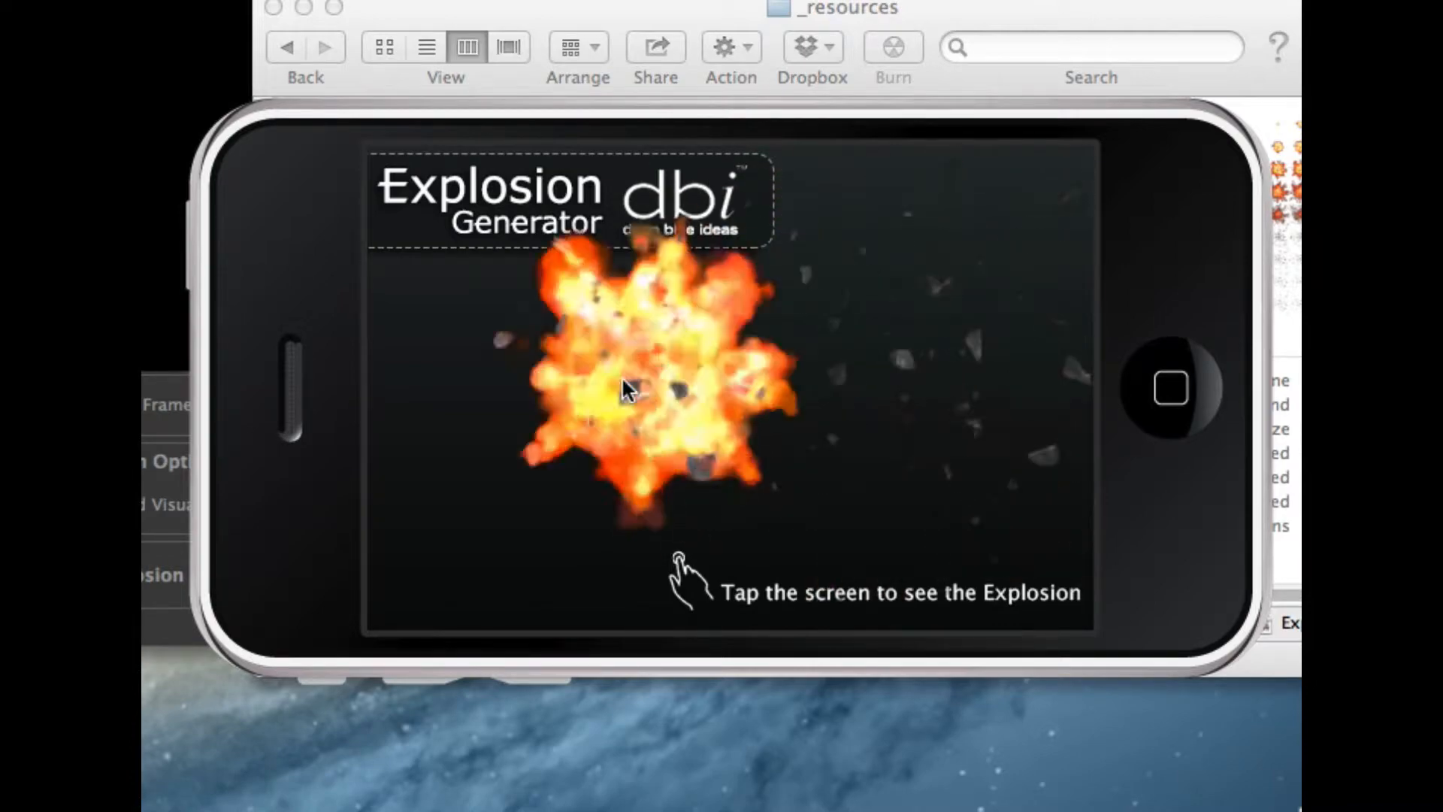
left_click(543, 489)
left_click(908, 373)
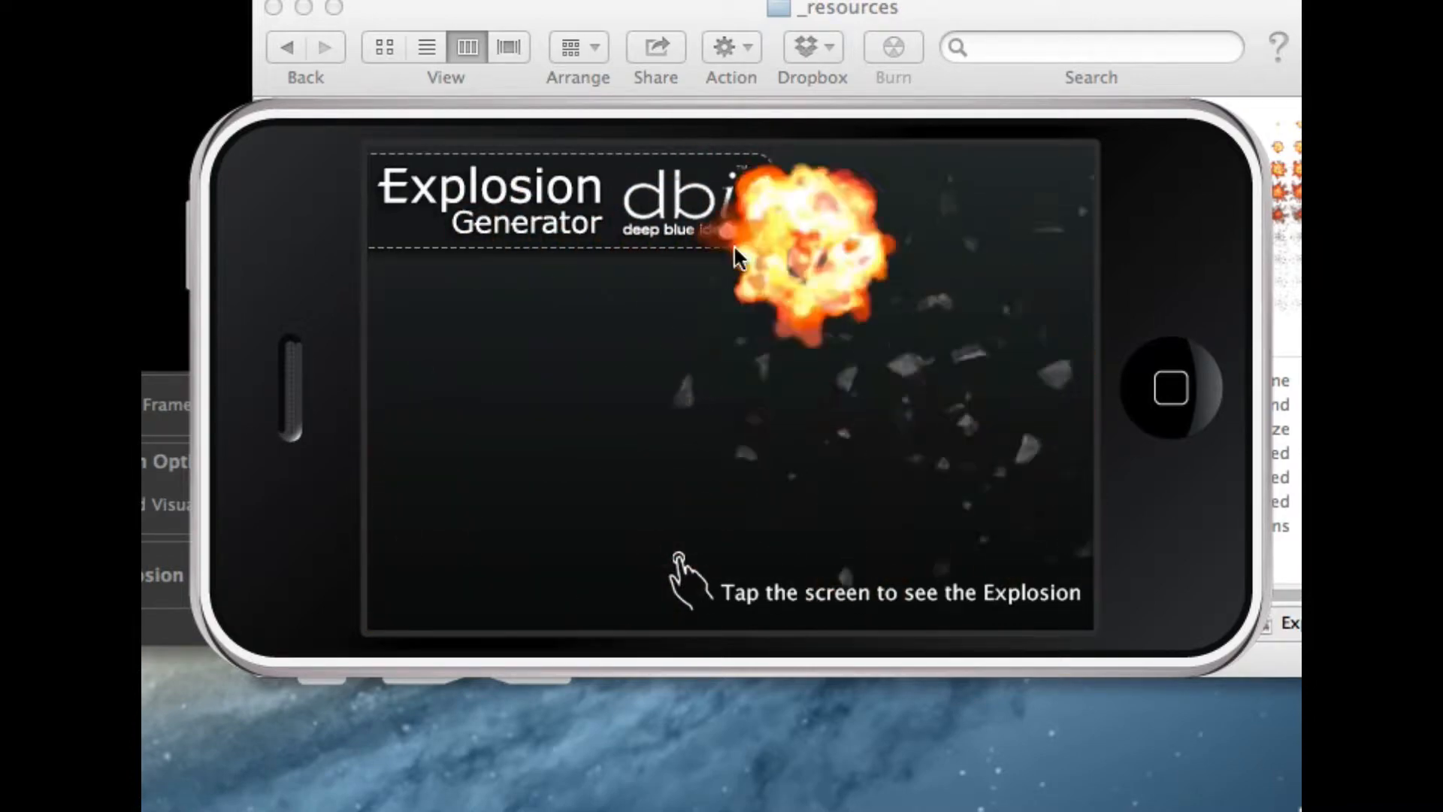
left_click(579, 435)
left_click_drag(1171, 233, 1225, 255)
left_click(992, 316)
left_click(789, 354)
left_click(511, 564)
left_click(1089, 469)
left_click(661, 350)
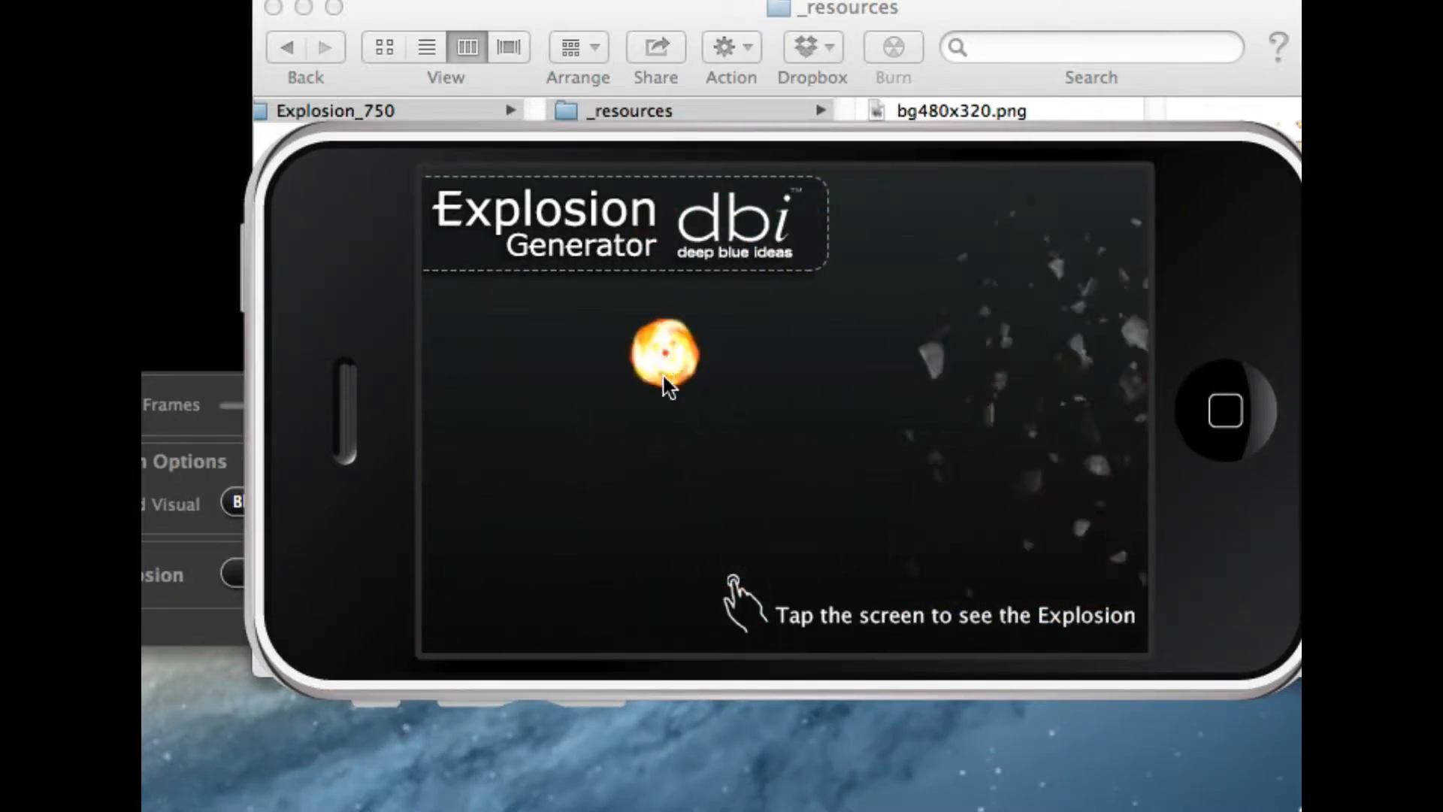
left_click(718, 375)
left_click(834, 285)
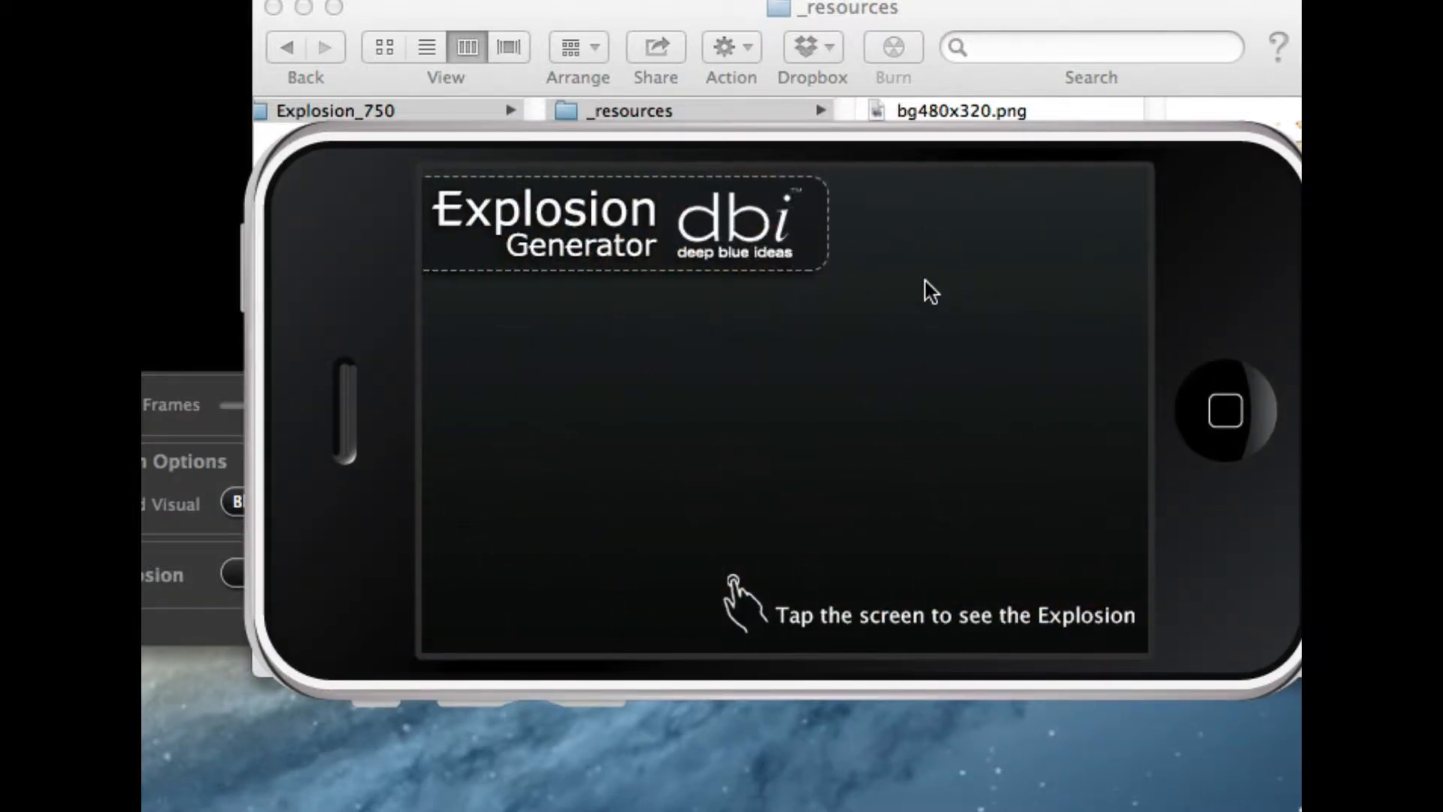
left_click(752, 410)
left_click(632, 340)
left_click(720, 340)
left_click(984, 285)
left_click(628, 502)
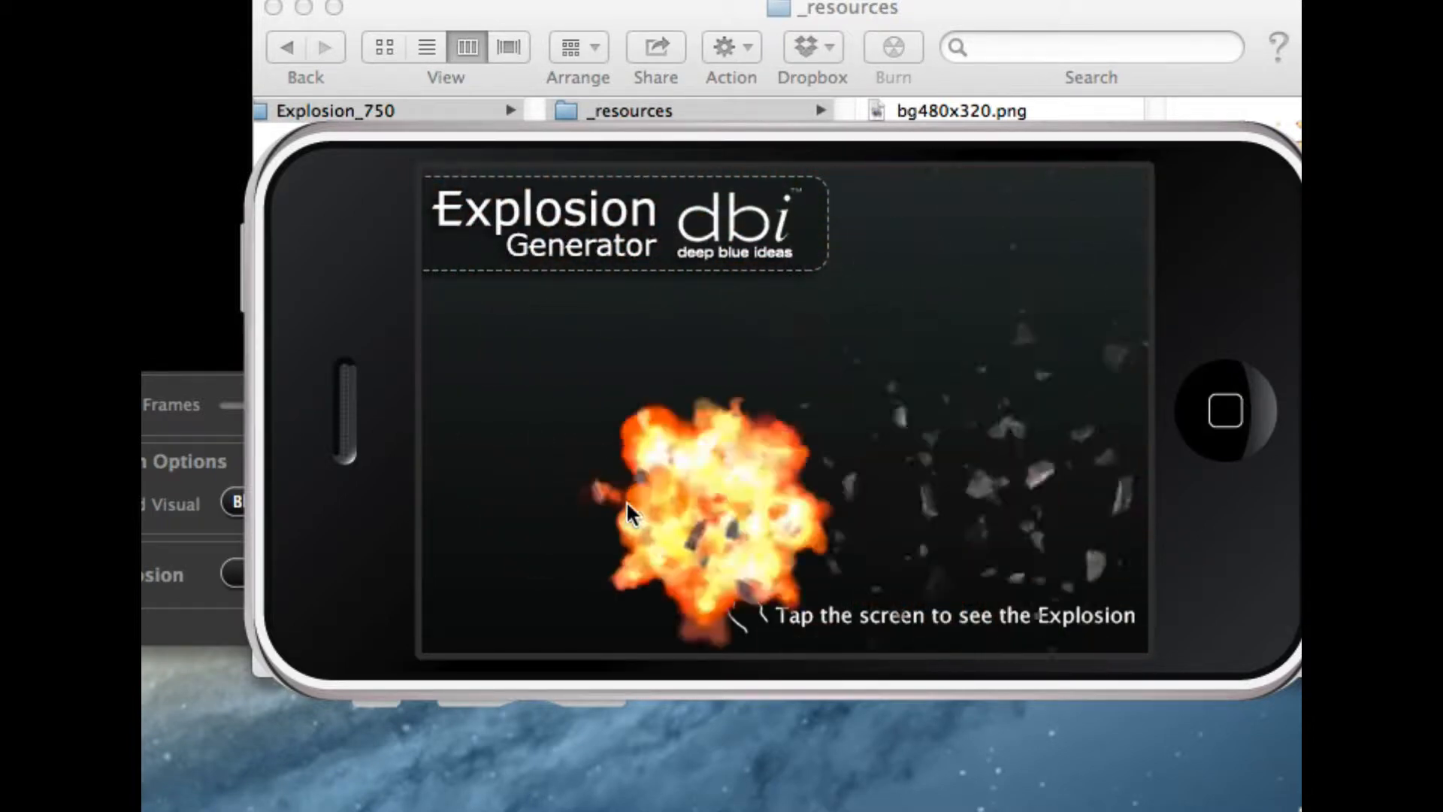
left_click(637, 334)
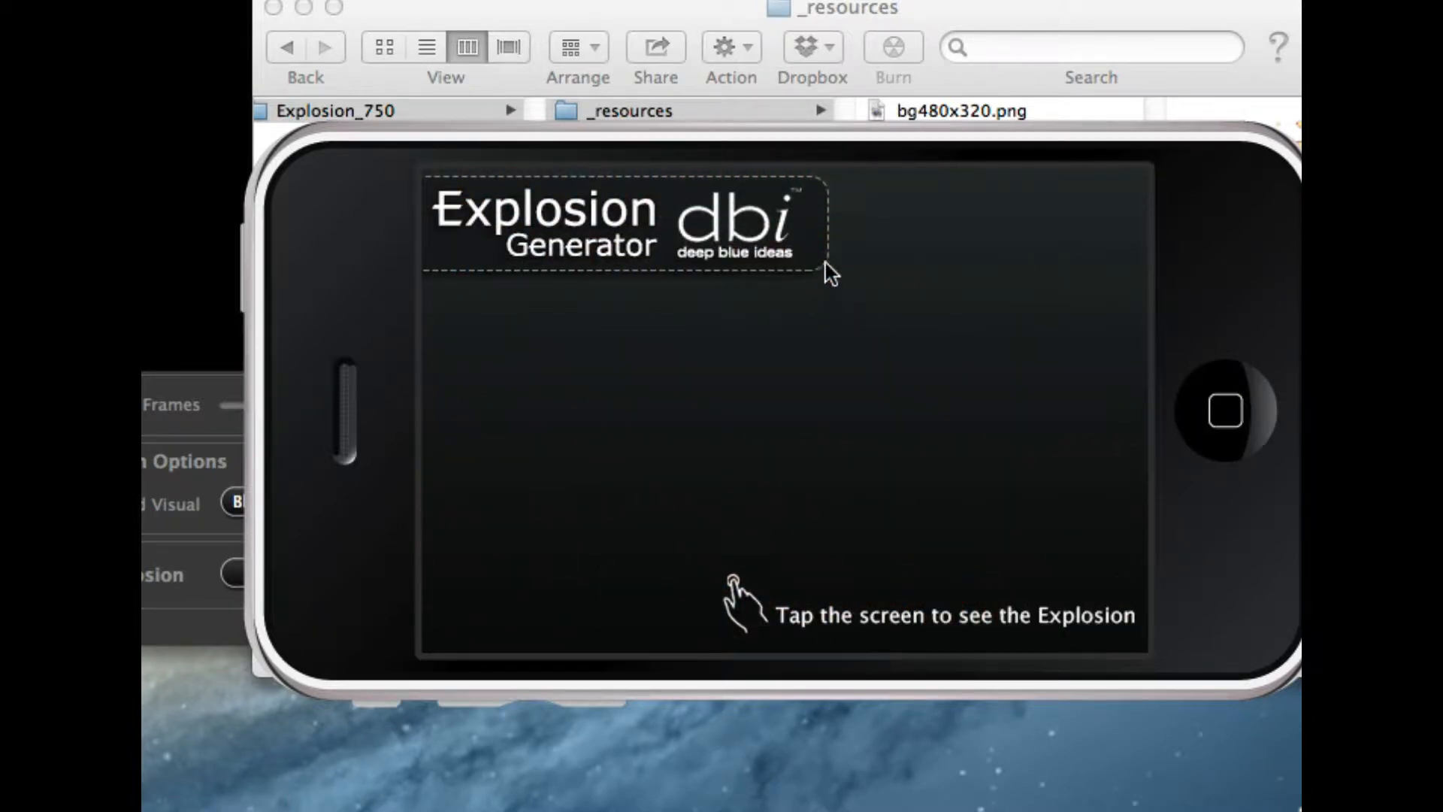
key("super+w")
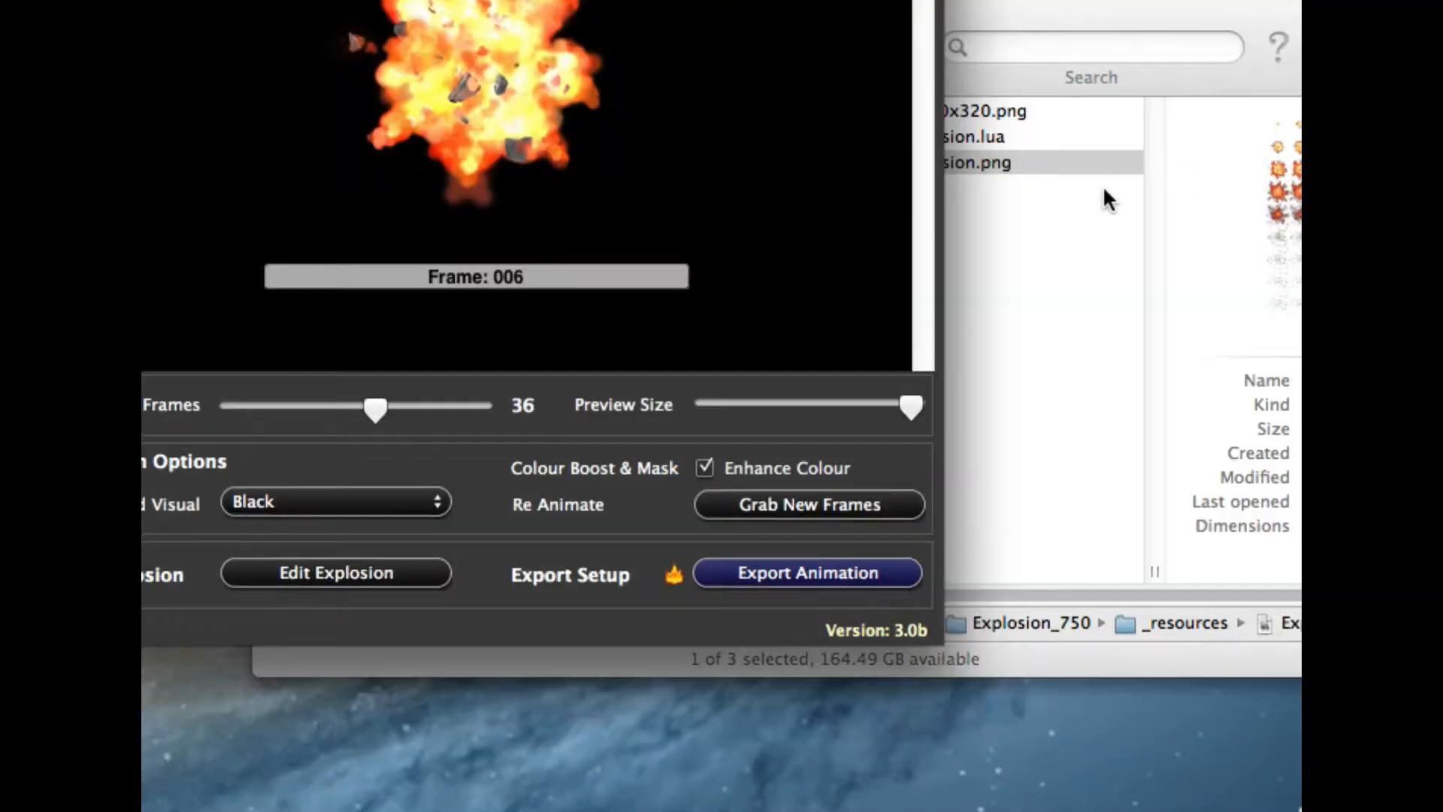
Delete the Explosion_750 folder from _Example_Explosions in Finder
left_click(1074, 242)
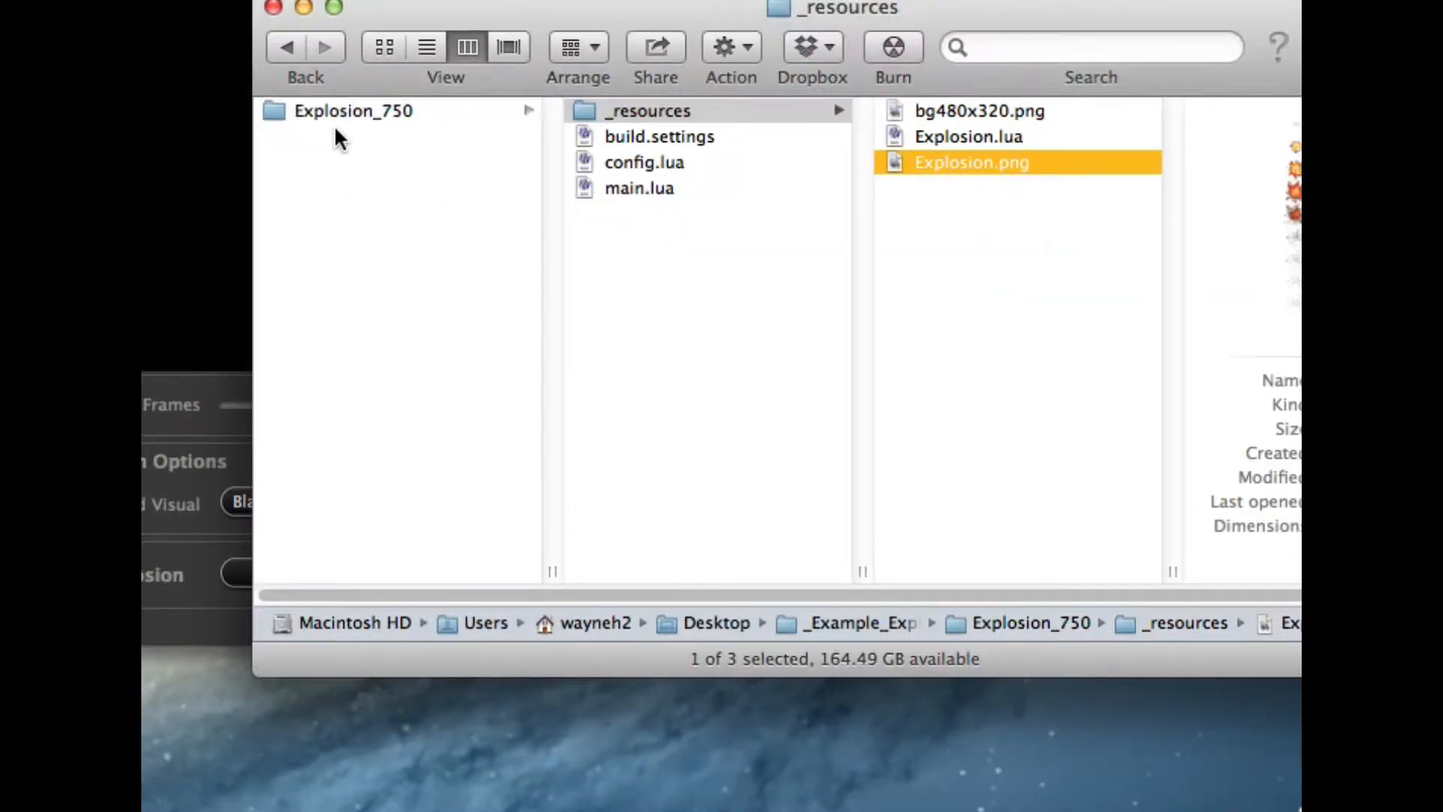
left_click(364, 134)
left_click(369, 118)
key("super+BackSpace")
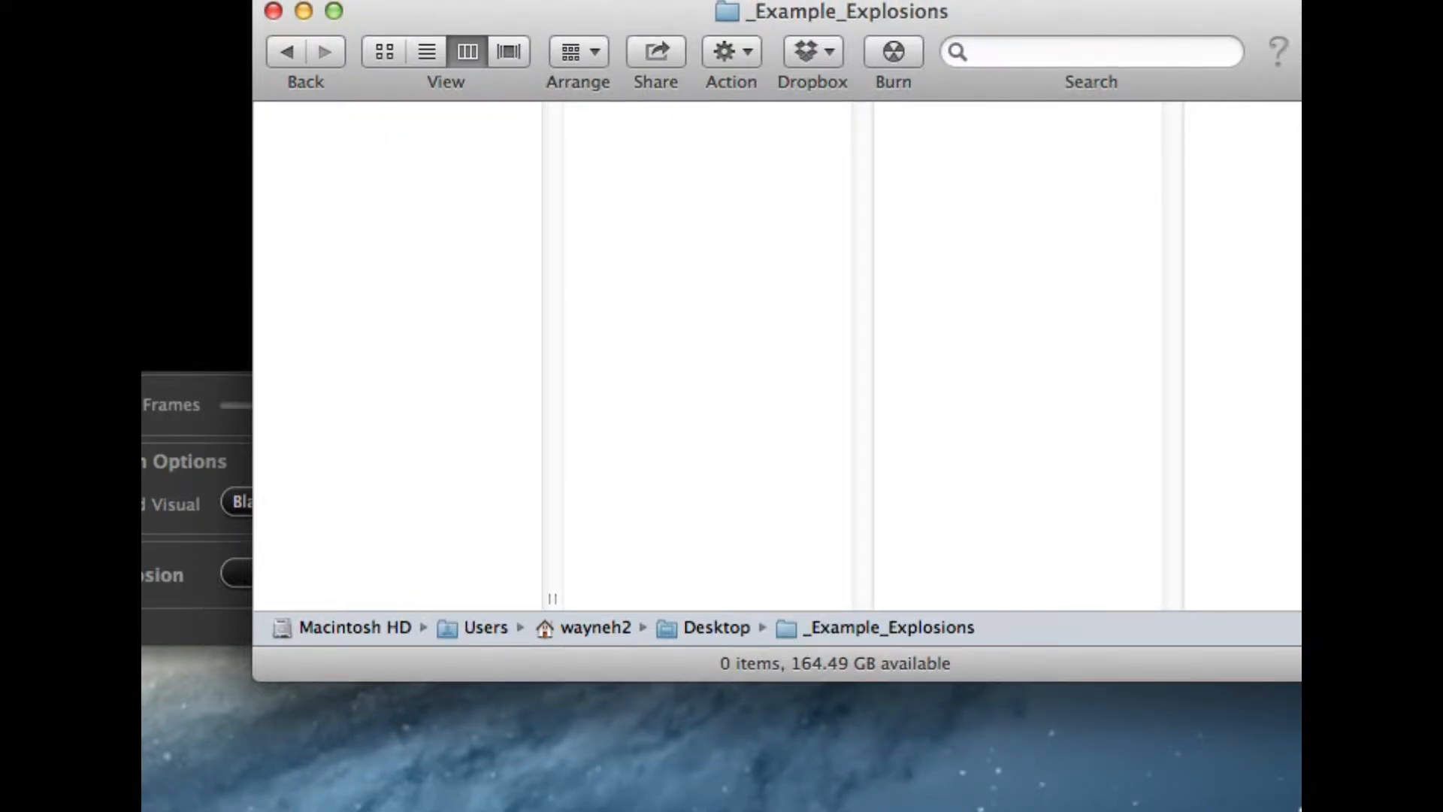
Switch back to Explosion Generator, reopen the explosion for editing and disable its fragments
left_click(203, 210)
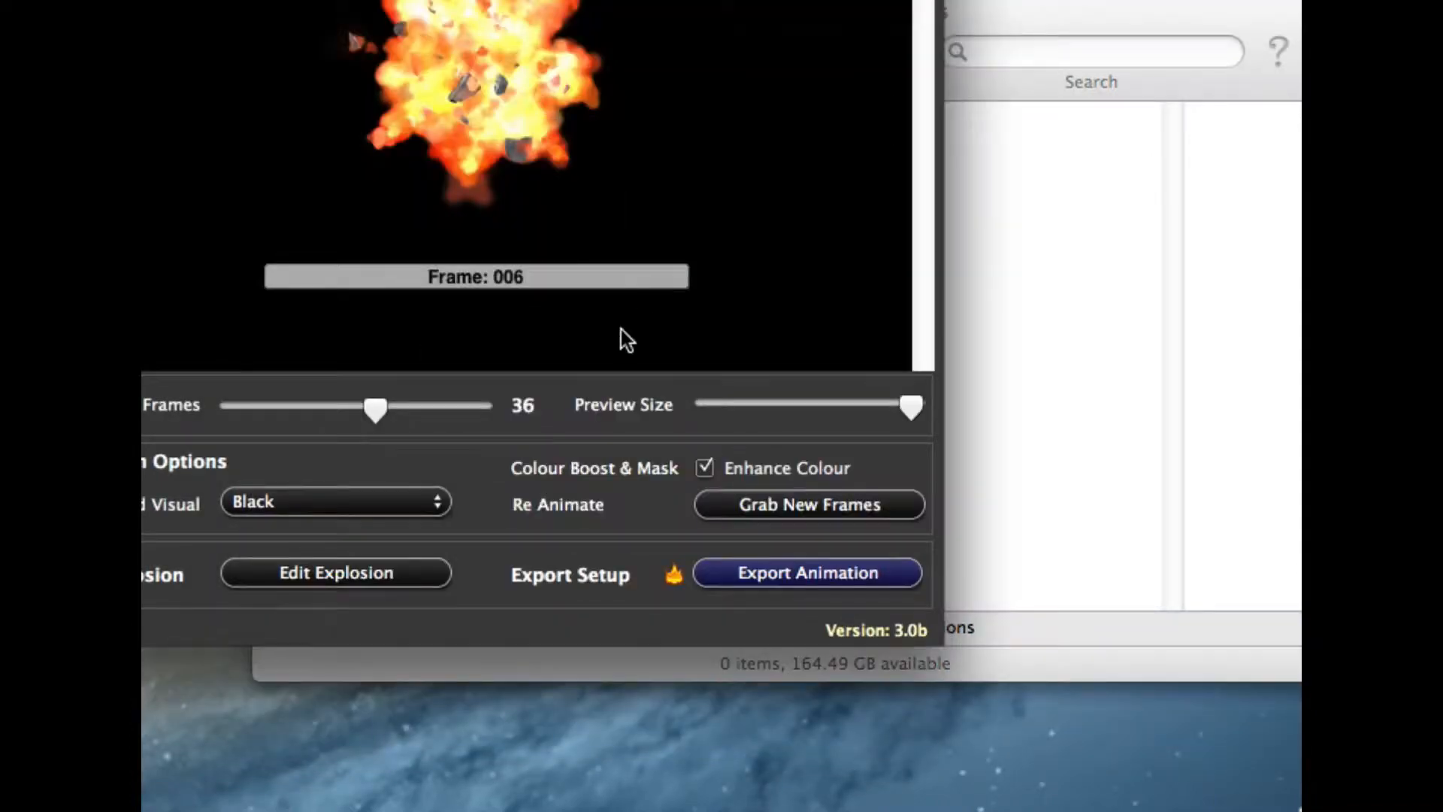
left_click(287, 574)
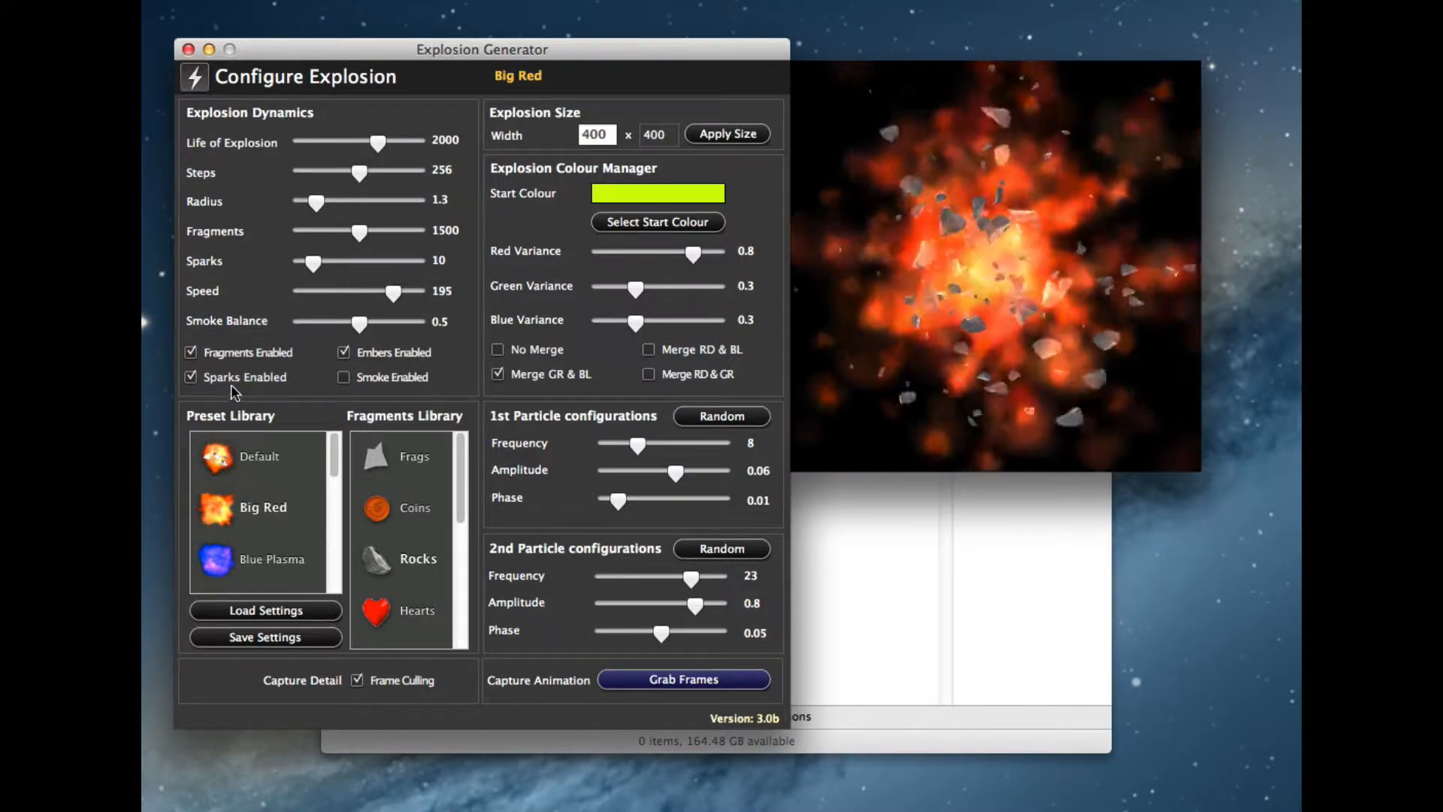
left_click(218, 356)
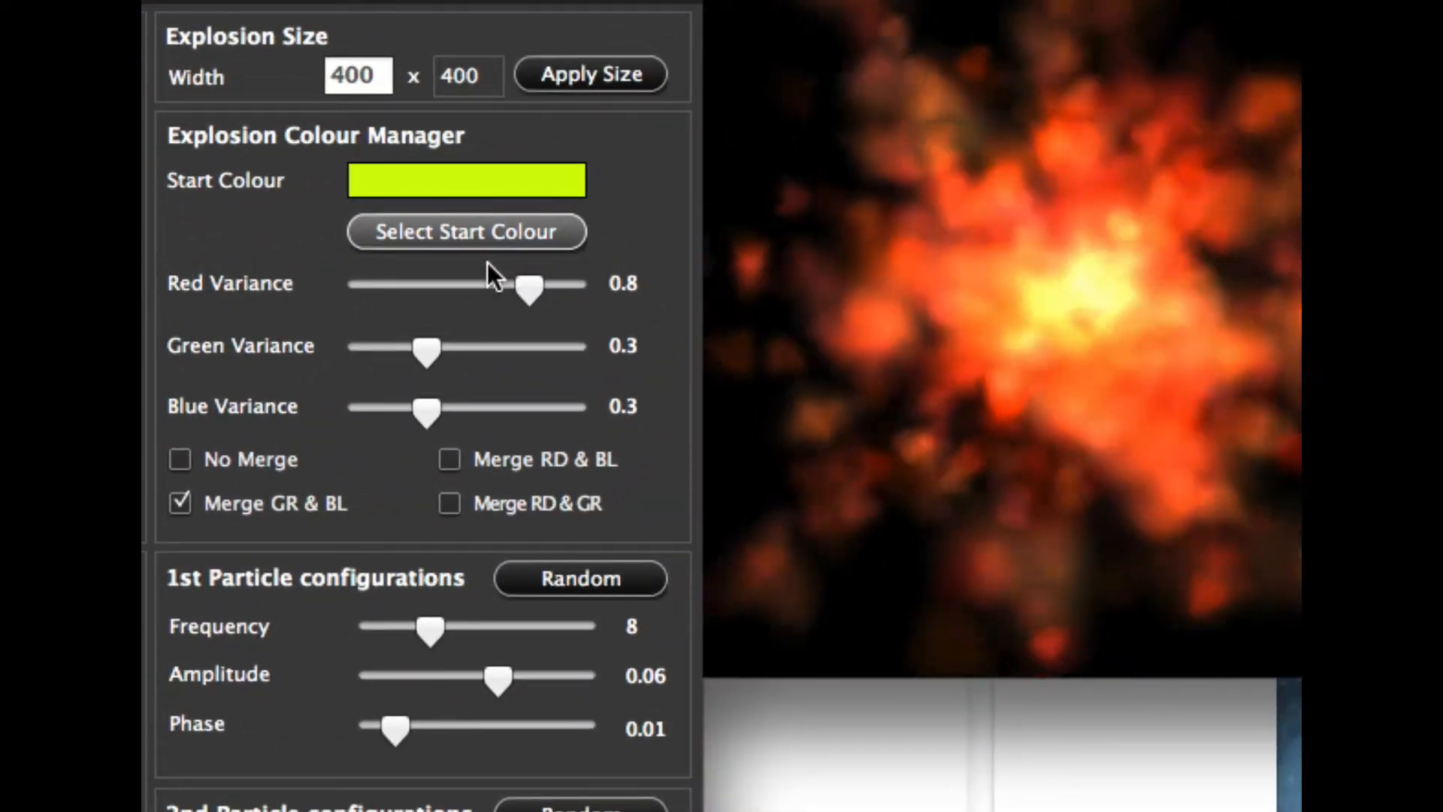
Set the explosion's start colour to black
left_click(475, 228)
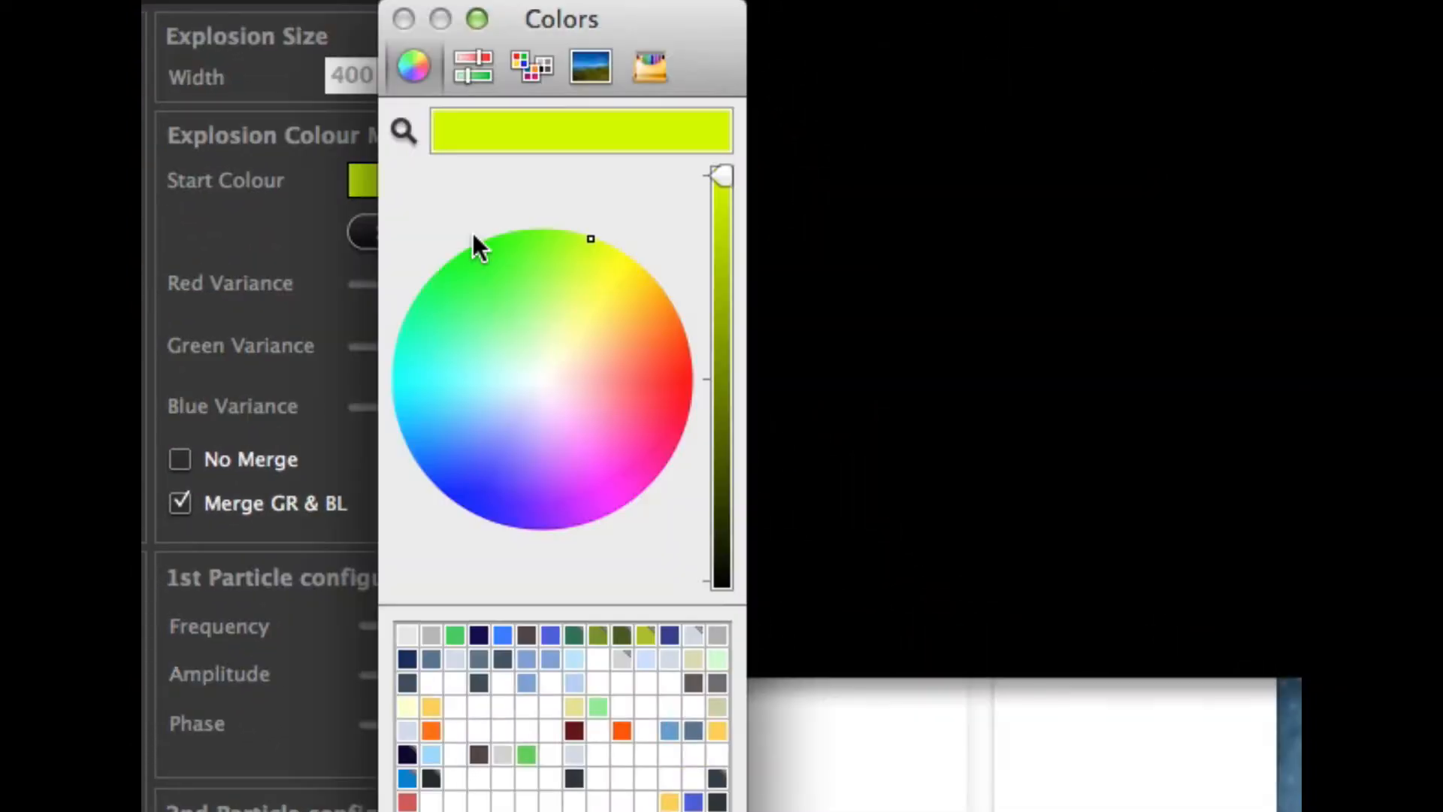
left_click(726, 568)
key("Return")
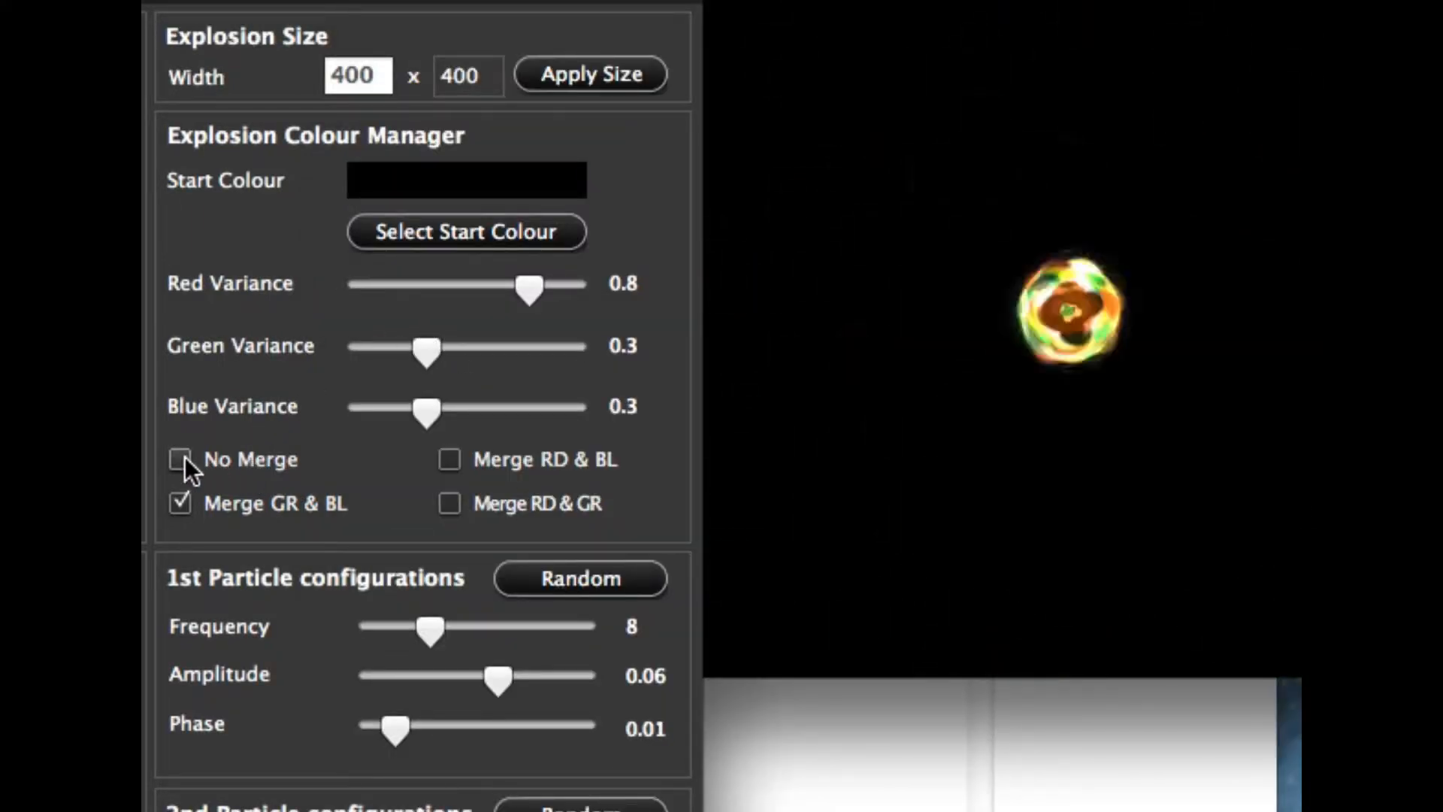
Choose No Merge for the colours, with green and blue variance at 0 and red variance at 0.38
left_click(180, 458)
left_click_drag(428, 411, 363, 349)
left_click_drag(524, 280, 441, 284)
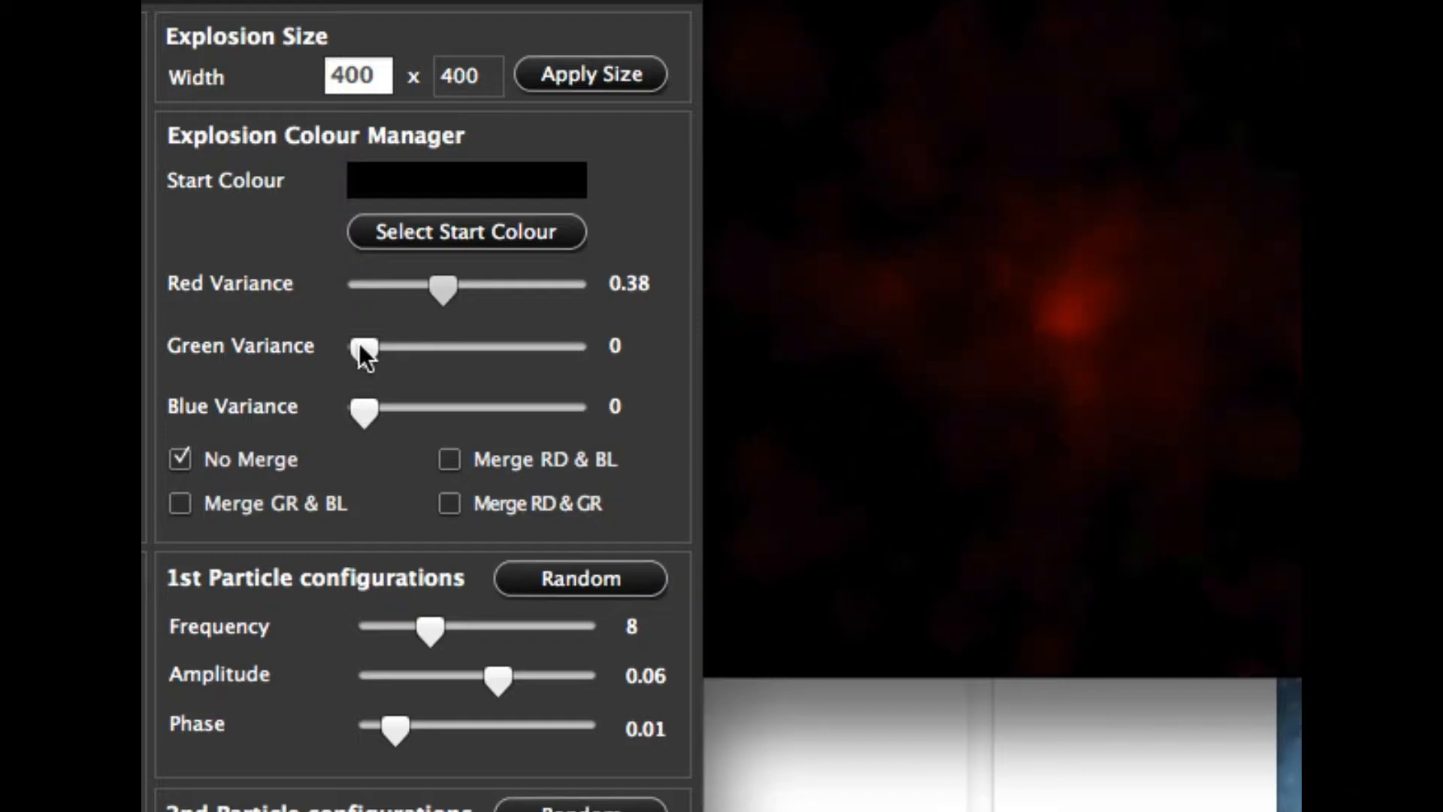
Raise the colour variances step by step to red 0.76, green 0.27 and blue 0.48
left_click_drag(362, 347, 483, 347)
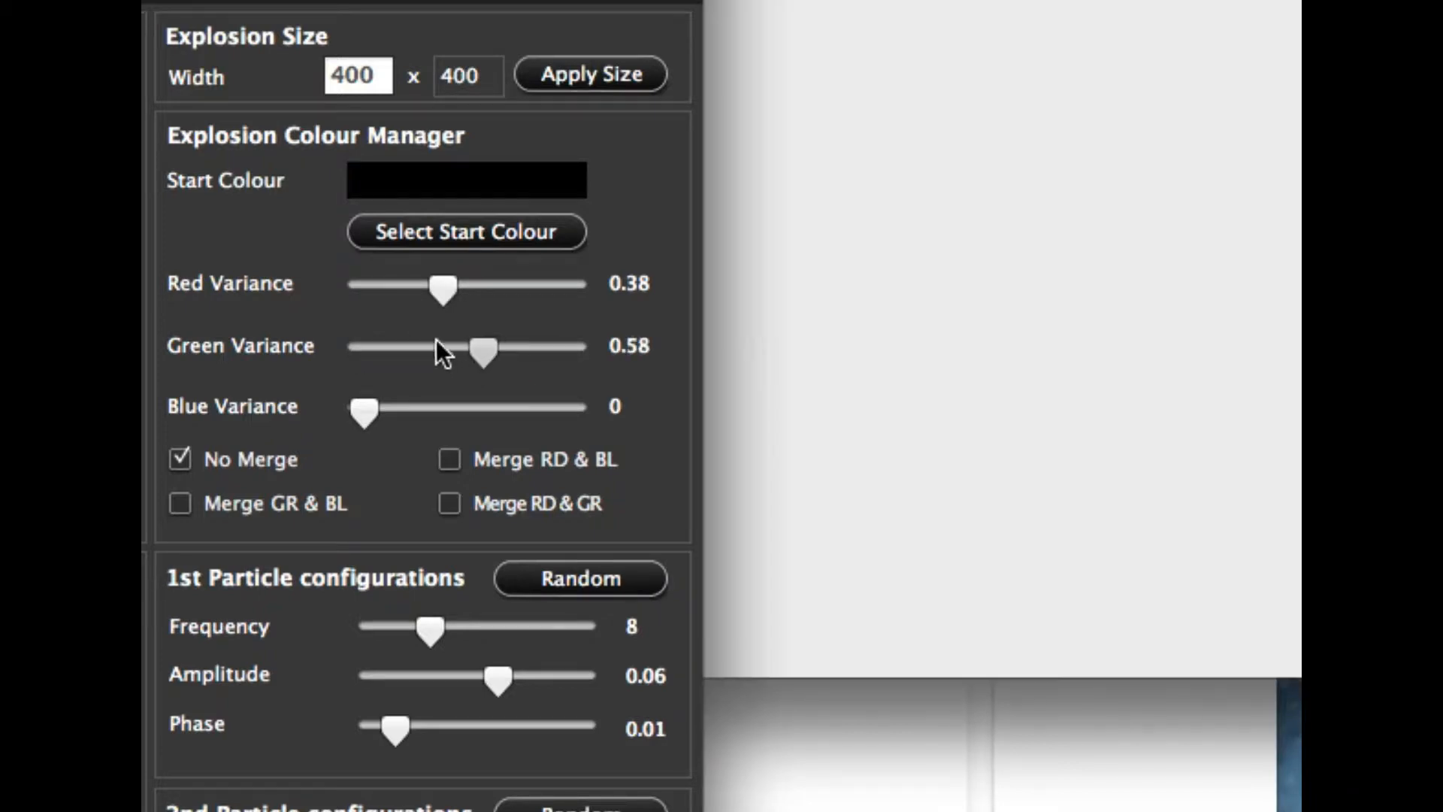
left_click(437, 347)
left_click_drag(469, 284, 514, 286)
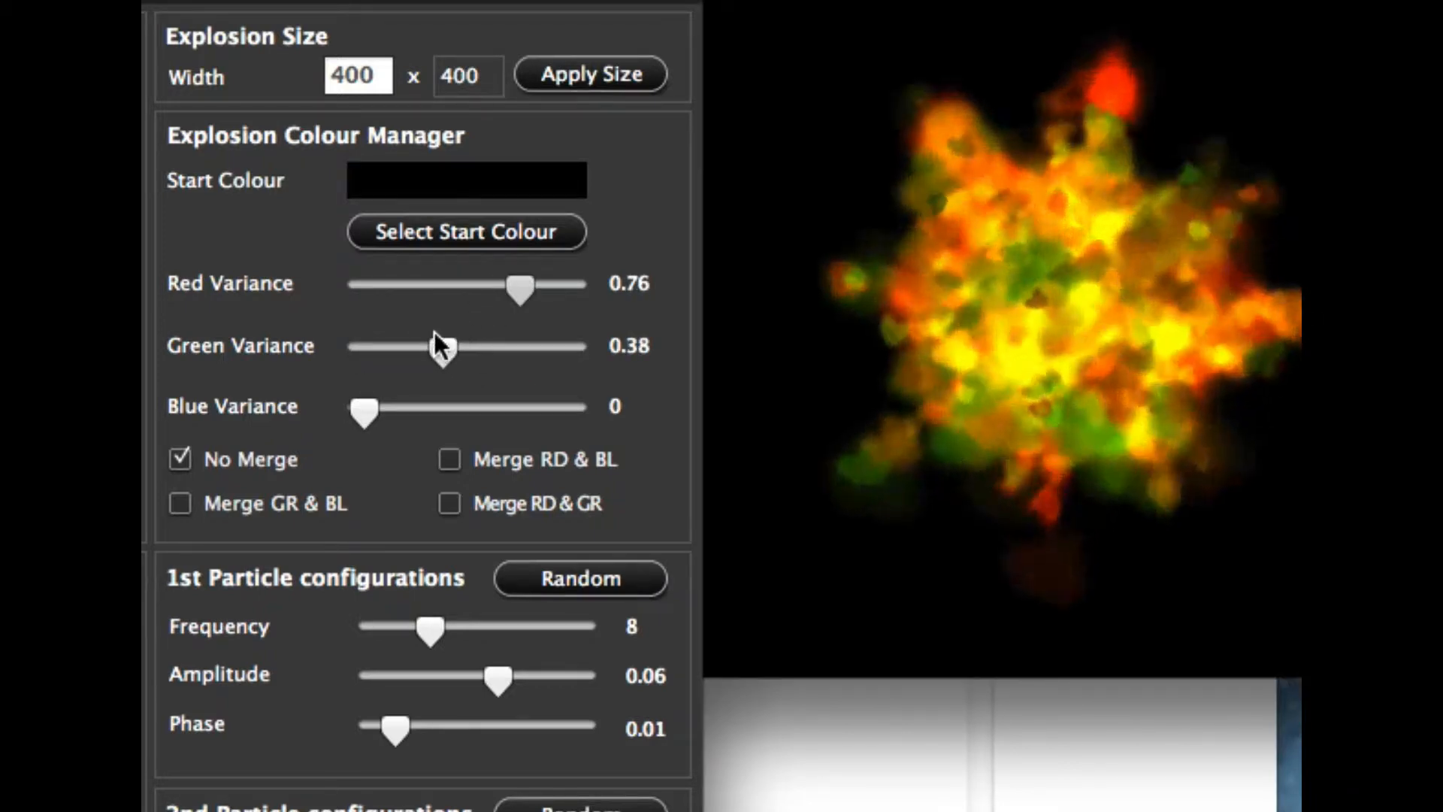
left_click_drag(361, 404, 422, 408)
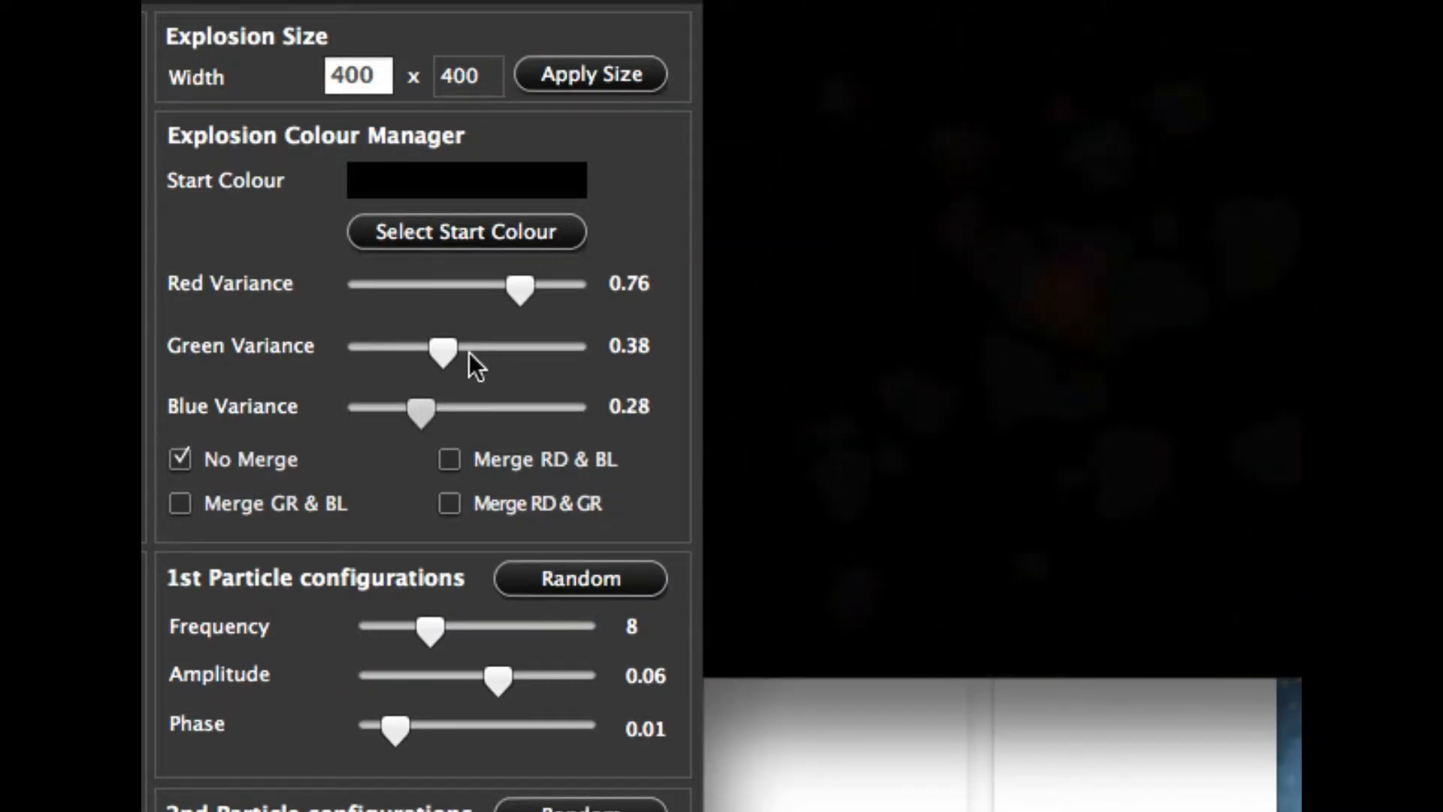
left_click_drag(441, 347, 419, 347)
left_click_drag(417, 410, 440, 415)
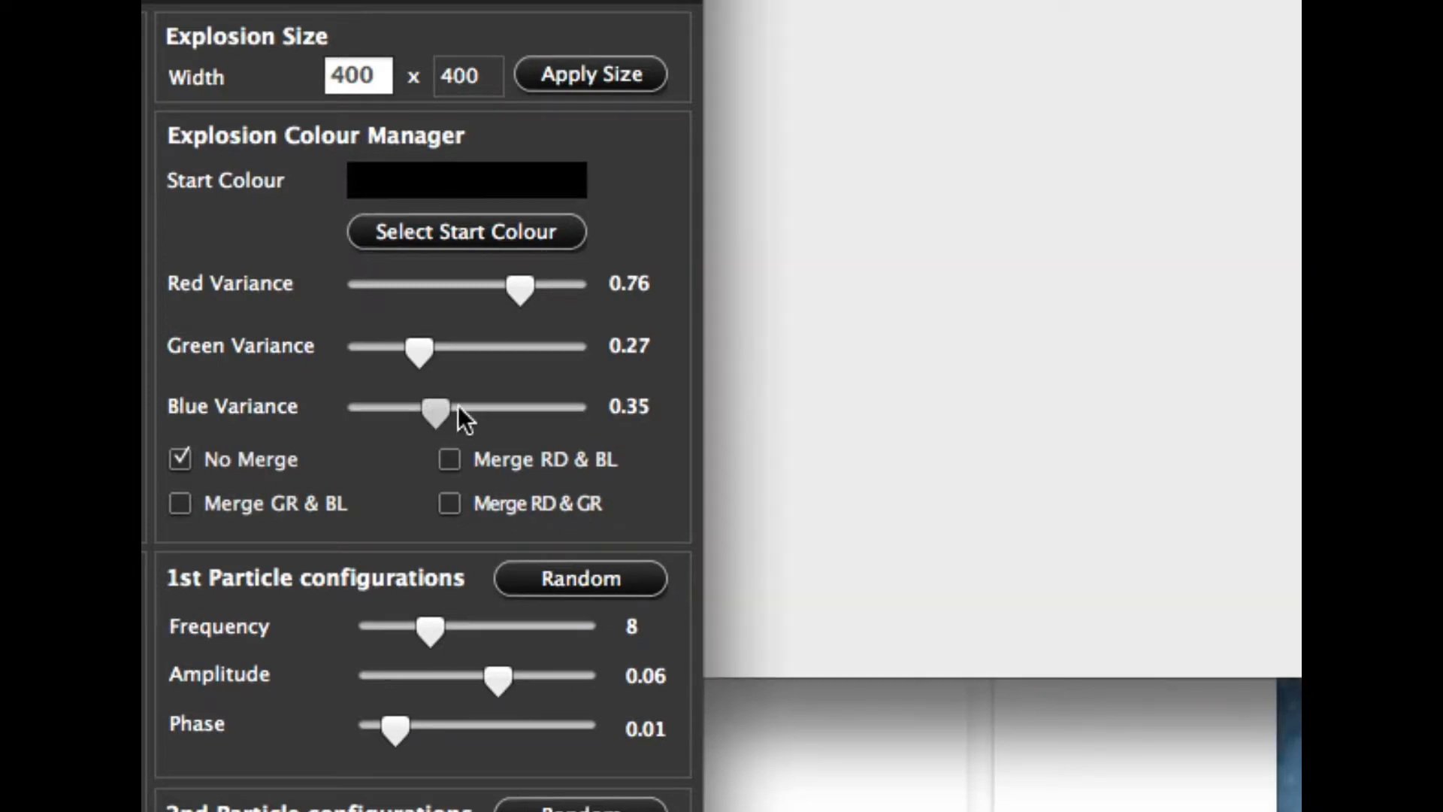
left_click(462, 408)
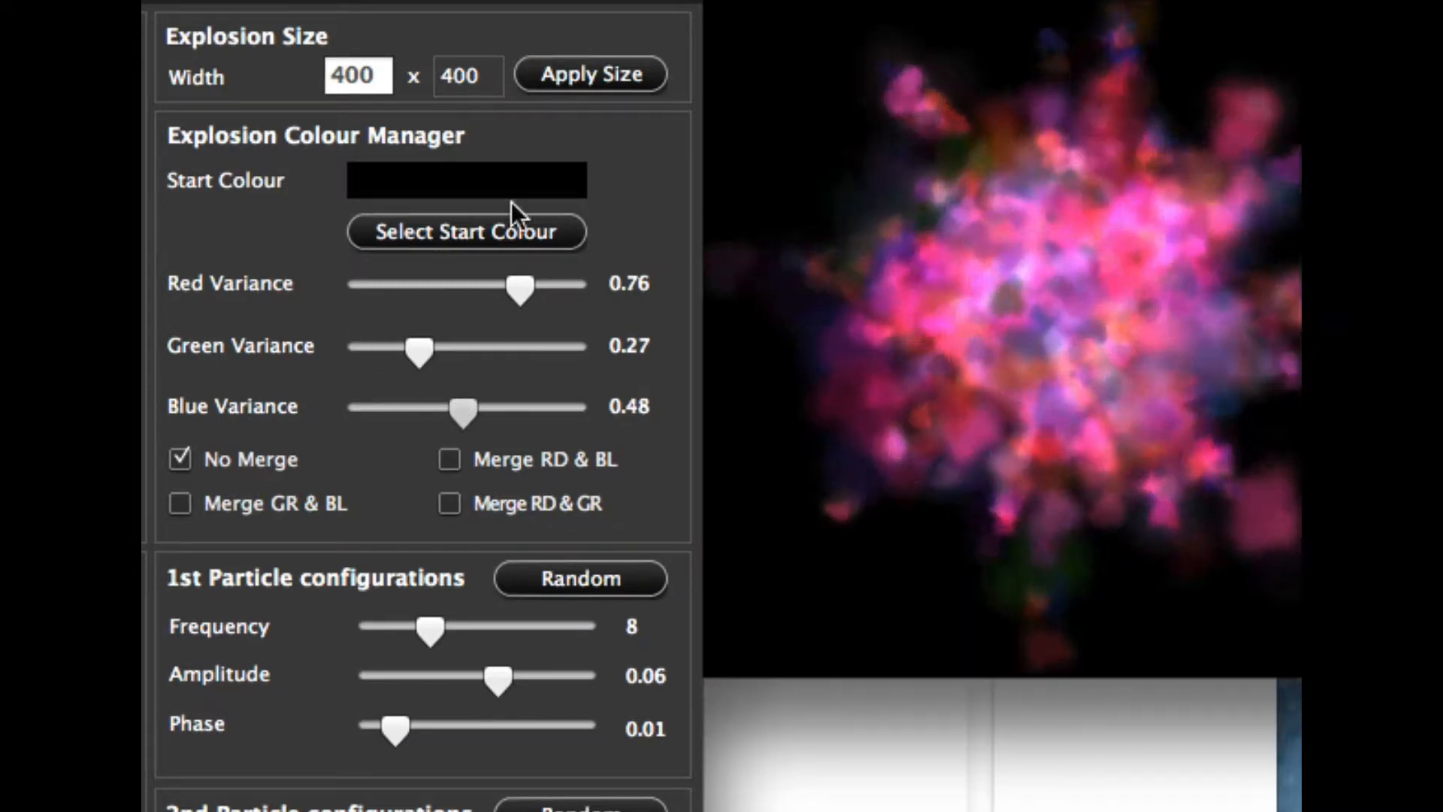
Set the explosion's start colour to orange from the saved colour swatches
left_click(425, 234)
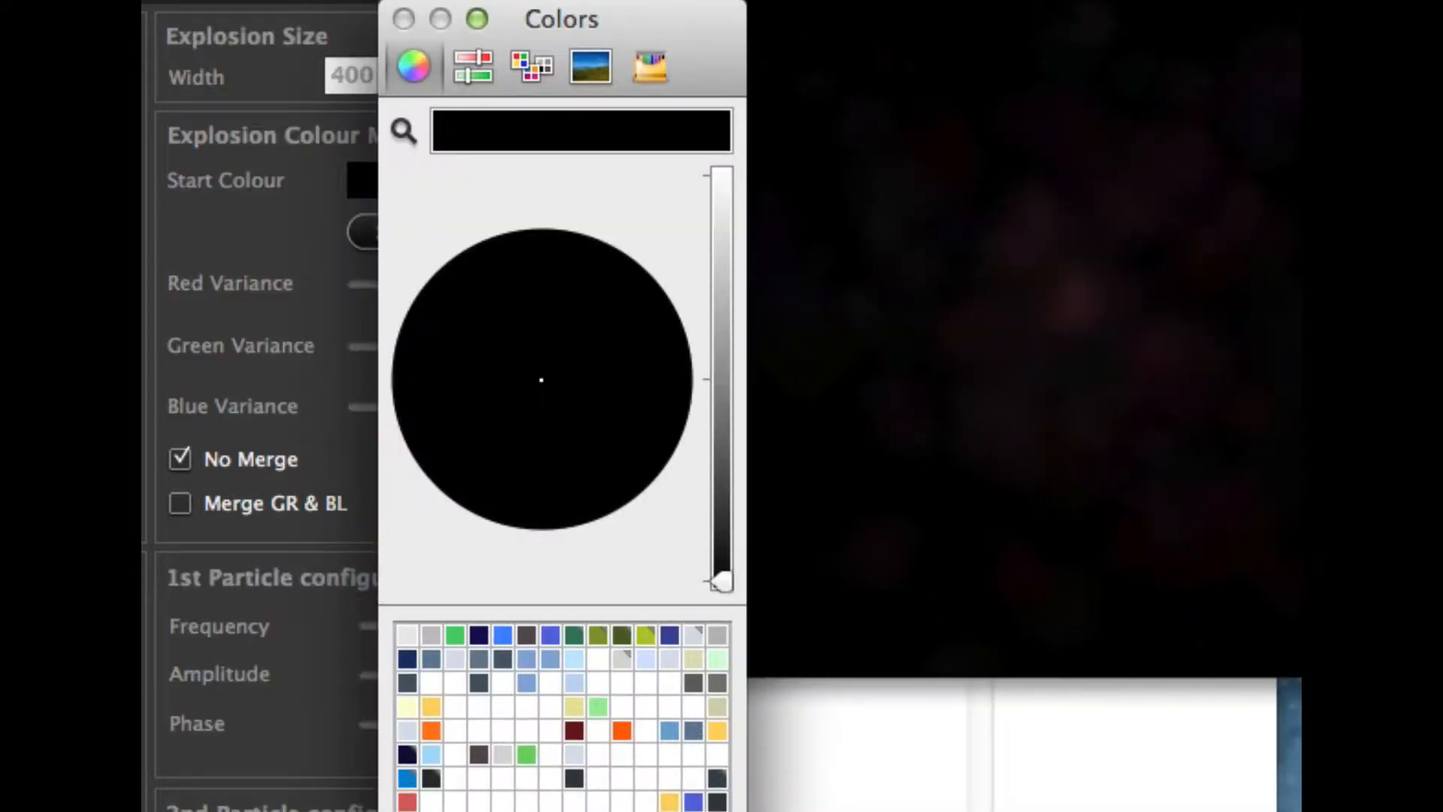
left_click(431, 730)
key("Return")
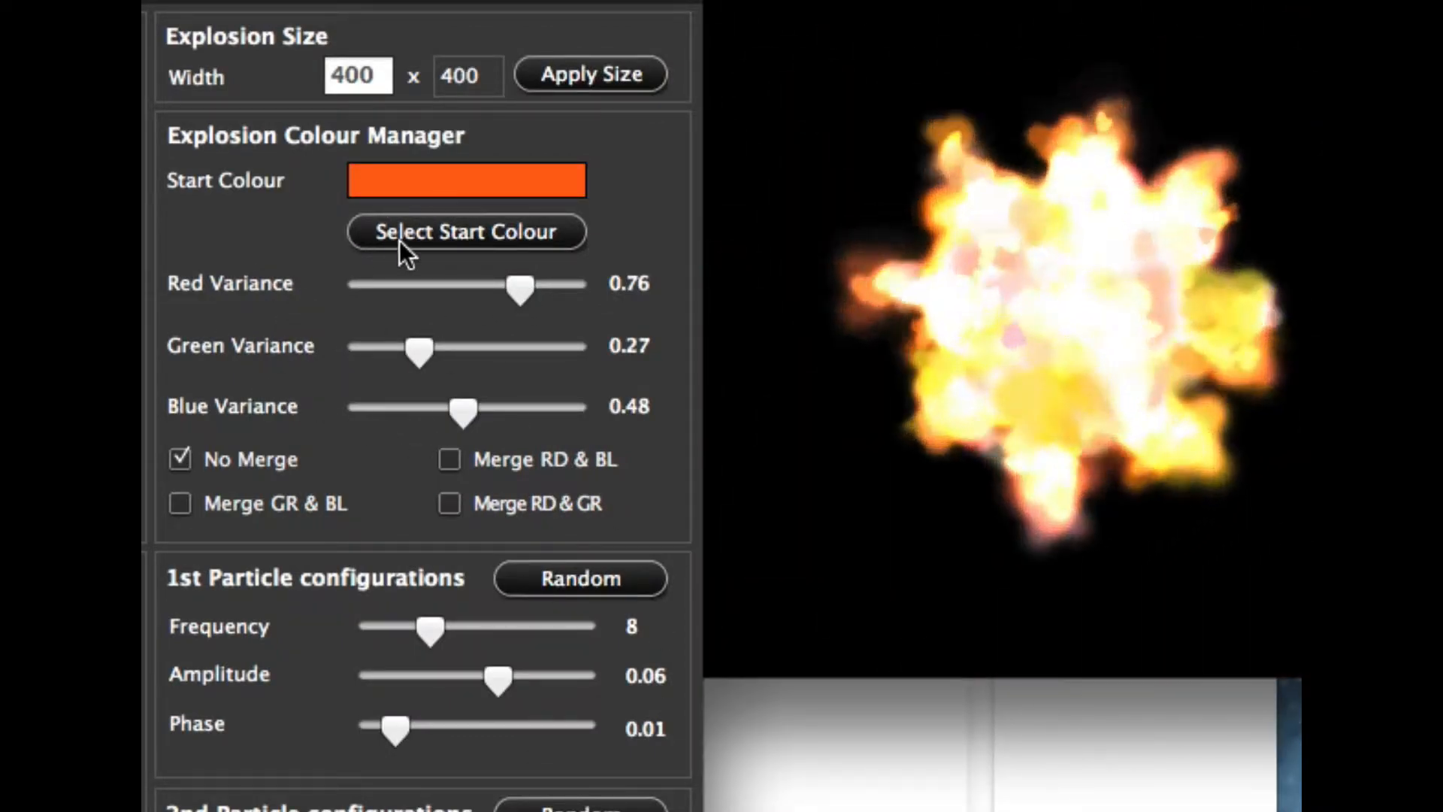
Reduce the colour variances to red 0.46, green 0.18 and blue 0.25
left_click_drag(465, 412, 415, 412)
left_click_drag(506, 287, 454, 284)
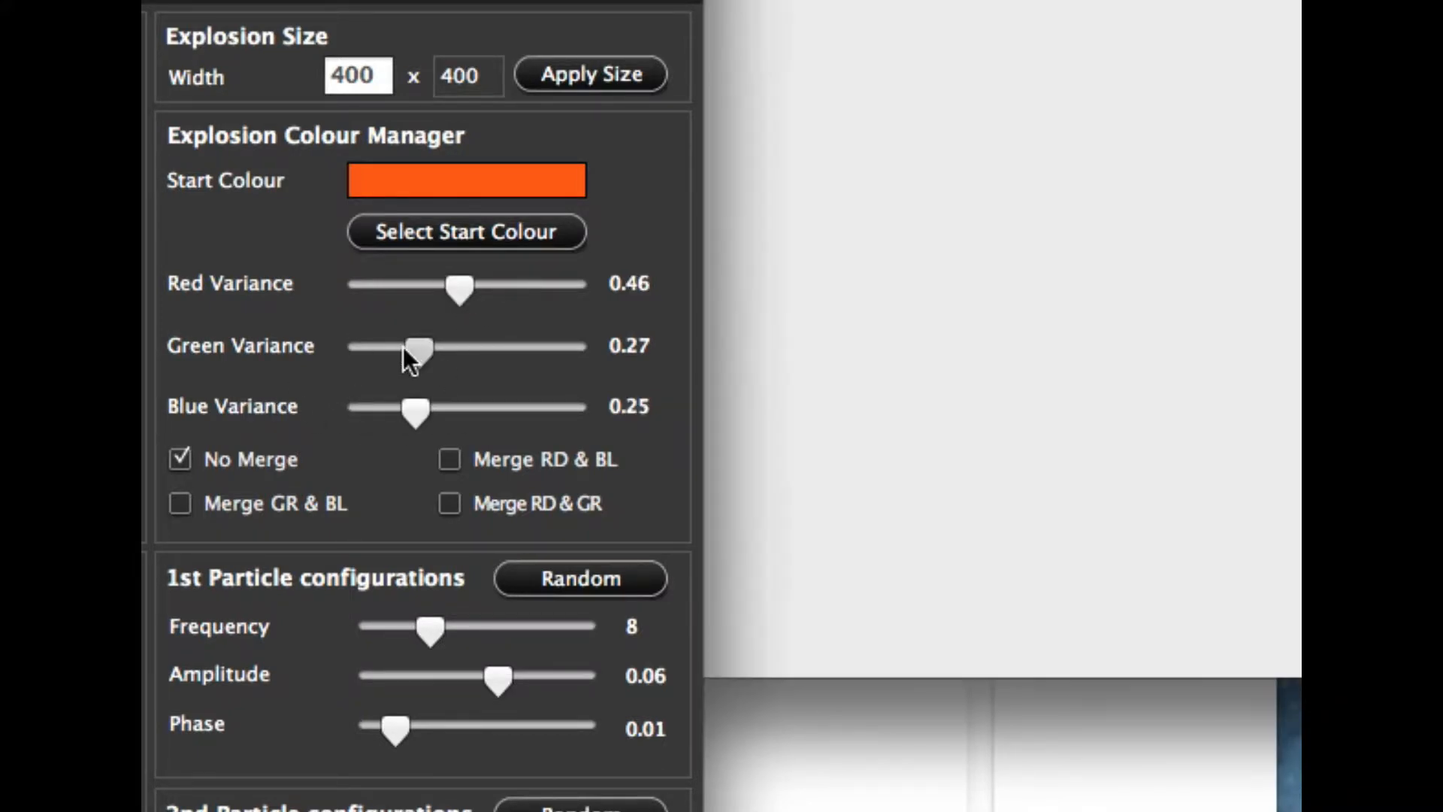
left_click_drag(416, 348, 399, 347)
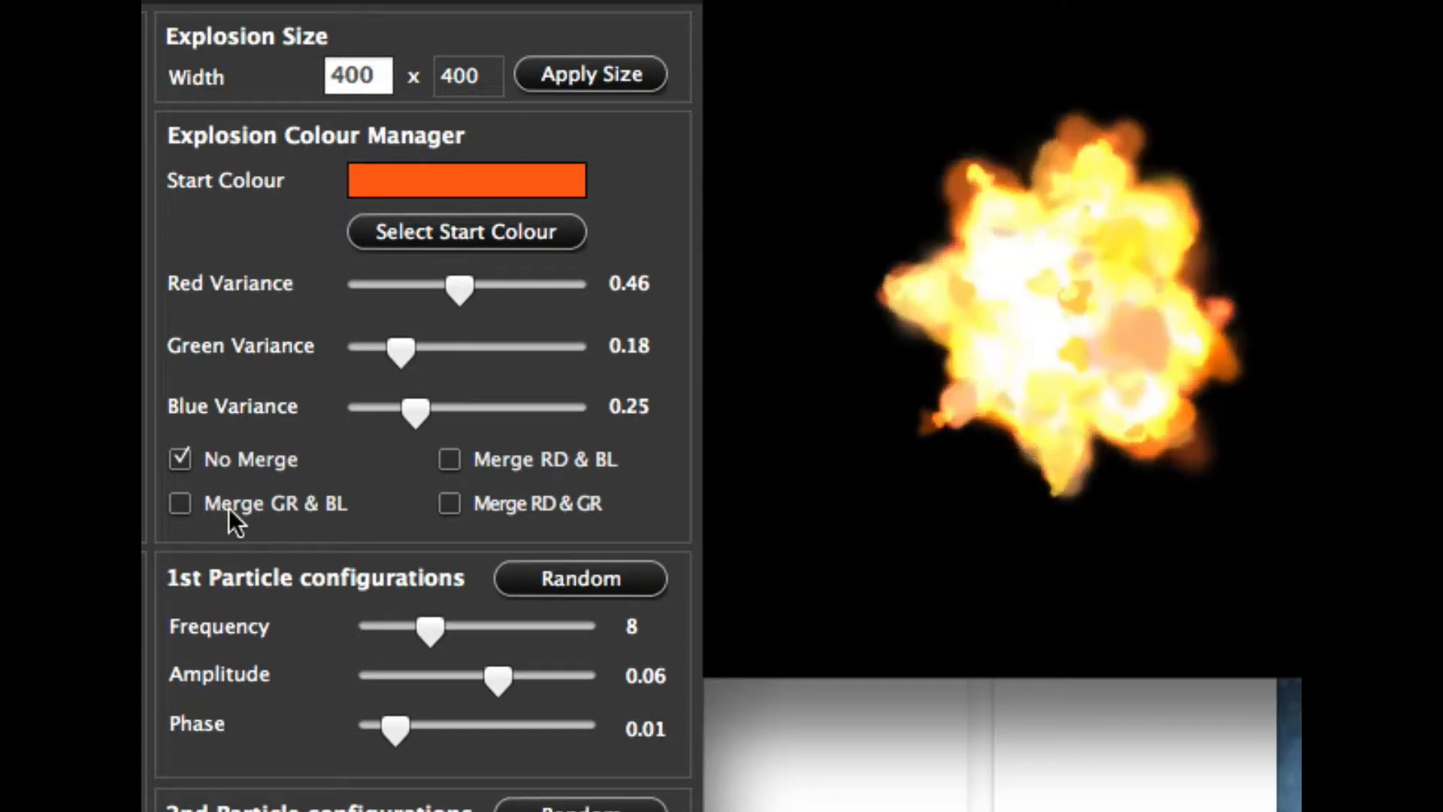
Try the Merge GR & BL and Merge RD & BL colour options and settle on Merge RD & GR
left_click(242, 511)
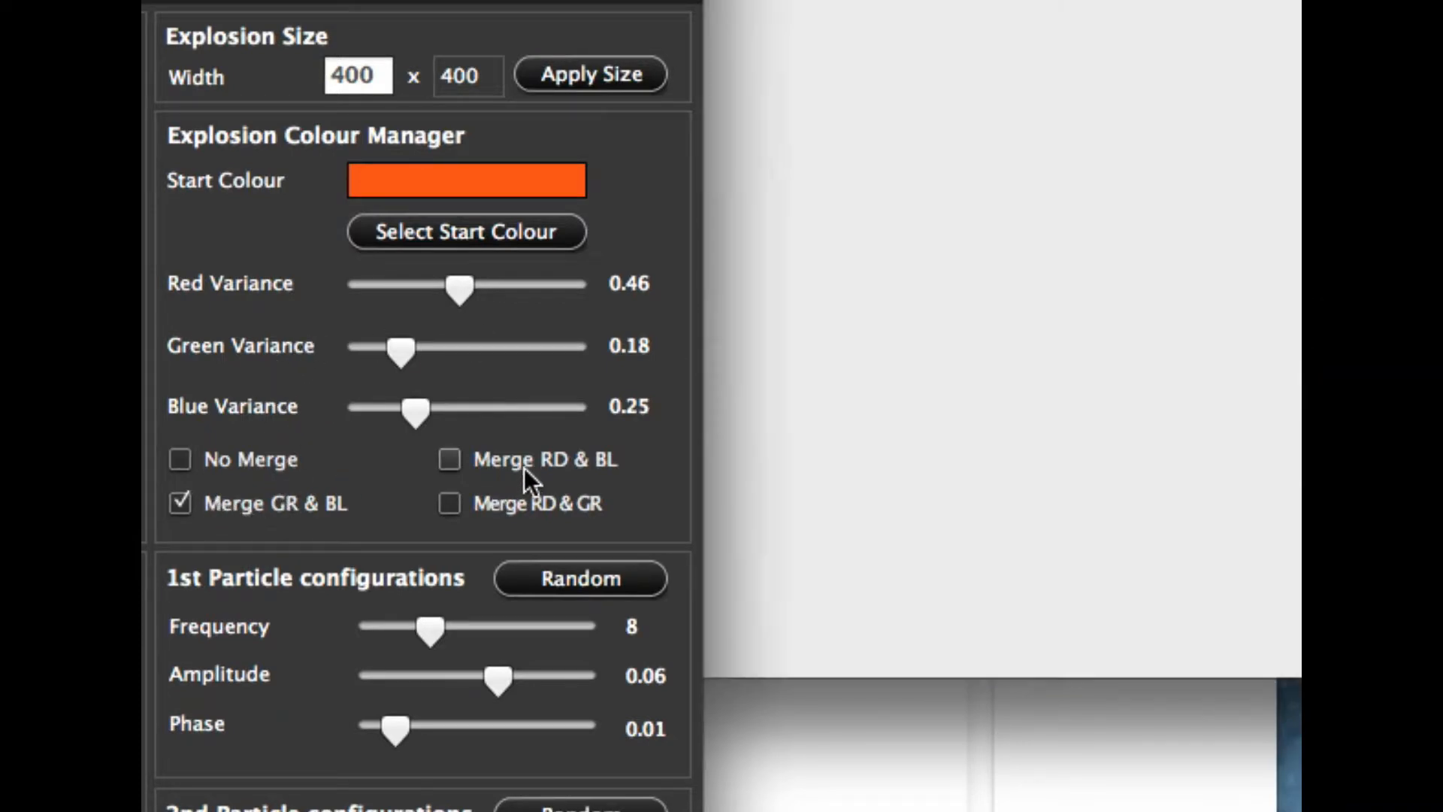
left_click(525, 466)
left_click(526, 503)
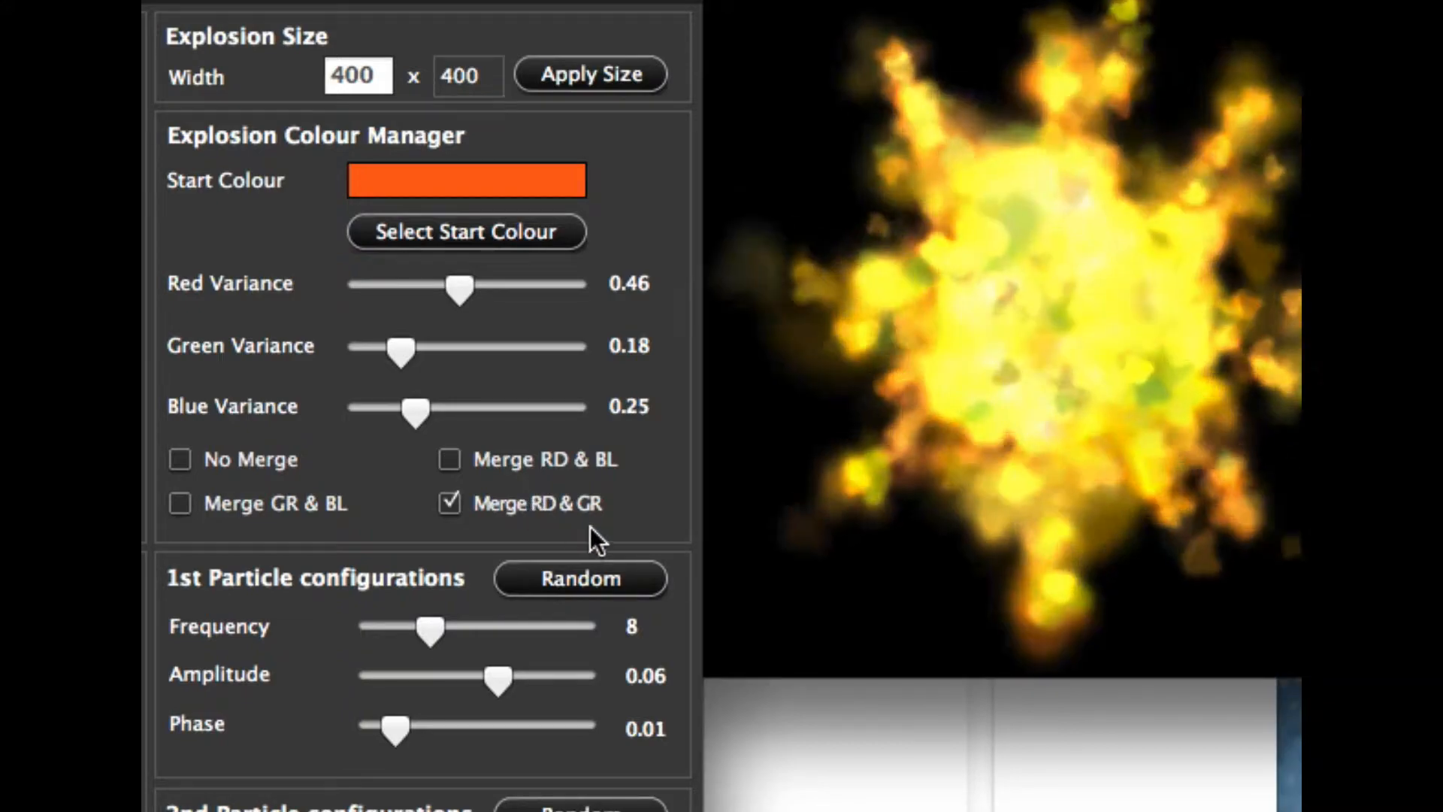
Switch the colour option to No Merge and set the variances to red 0.94, green 0 and blue 0.65
left_click(568, 461)
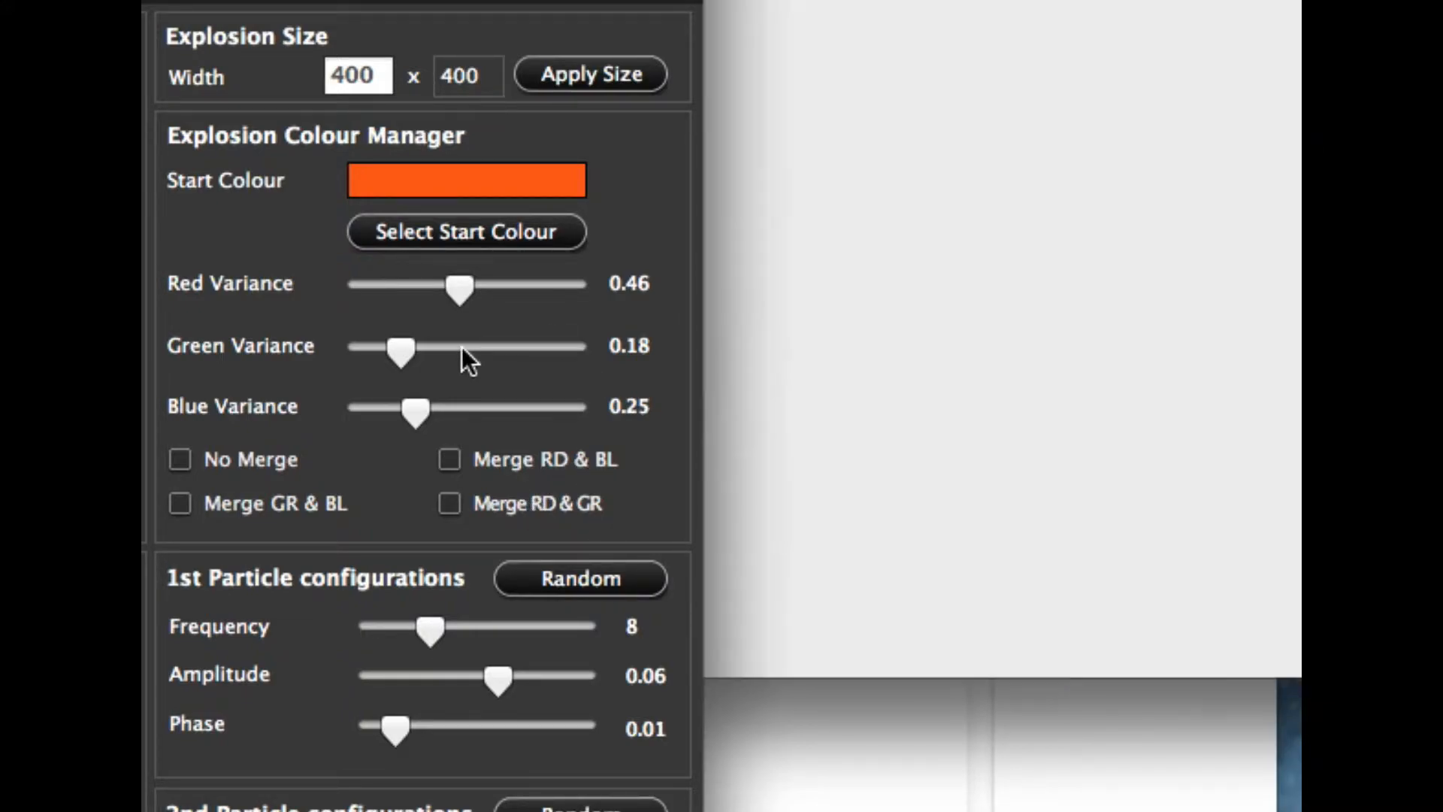
left_click_drag(462, 346, 353, 352)
left_click_drag(466, 288, 558, 287)
left_click_drag(432, 413, 499, 407)
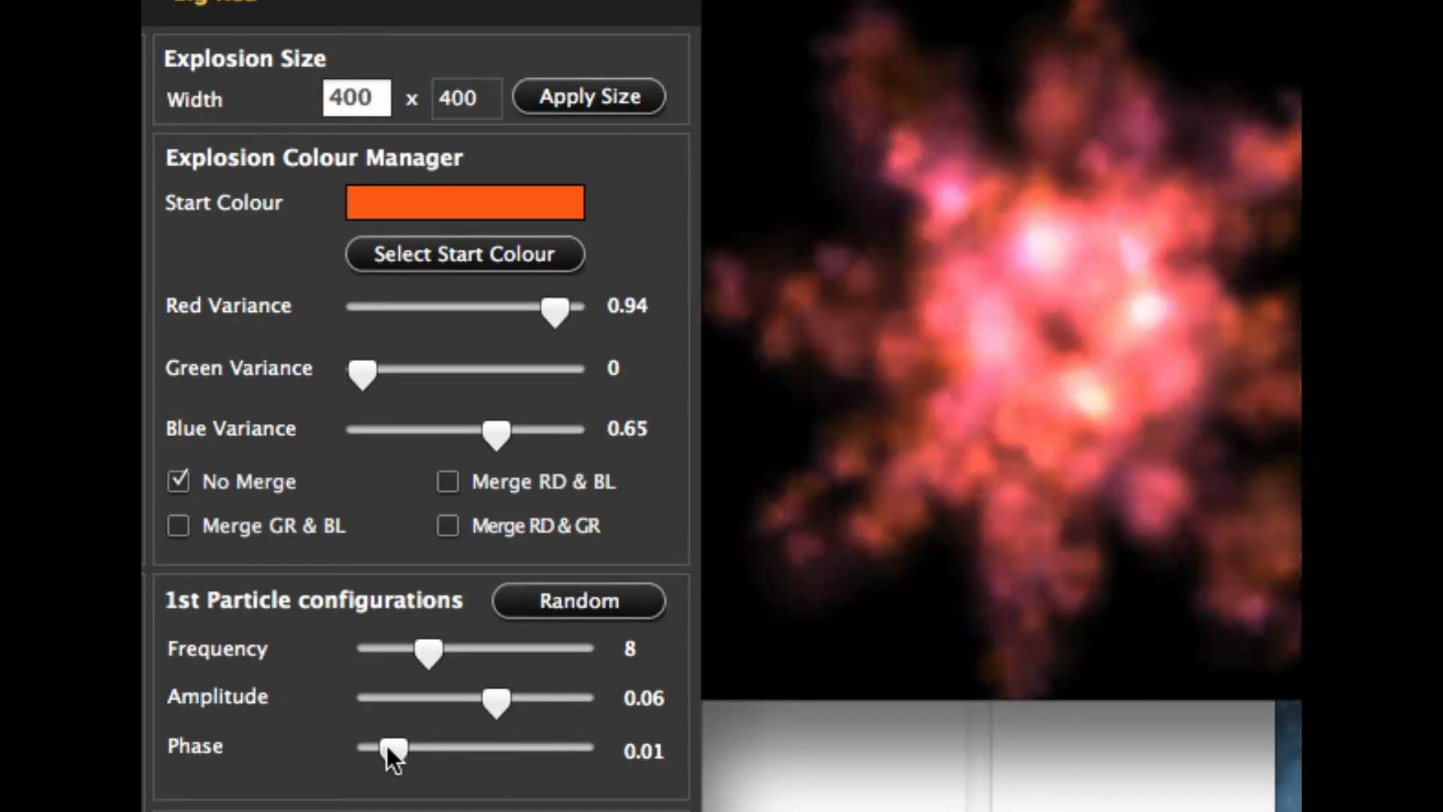
Reset the 1st particle configuration's phase, amplitude and frequency to 0
left_click_drag(388, 748, 372, 750)
left_click_drag(494, 697, 364, 702)
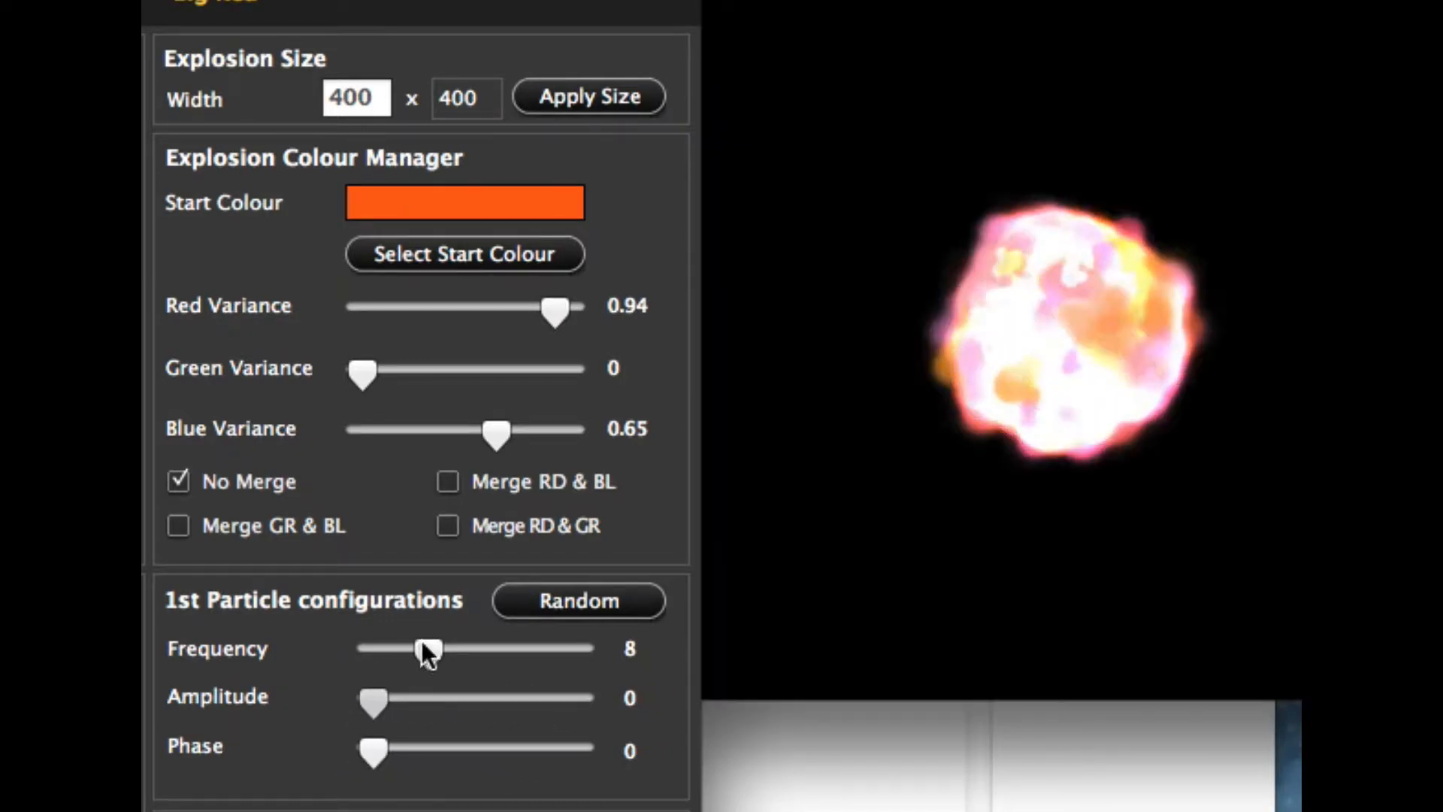
left_click_drag(422, 648, 214, 648)
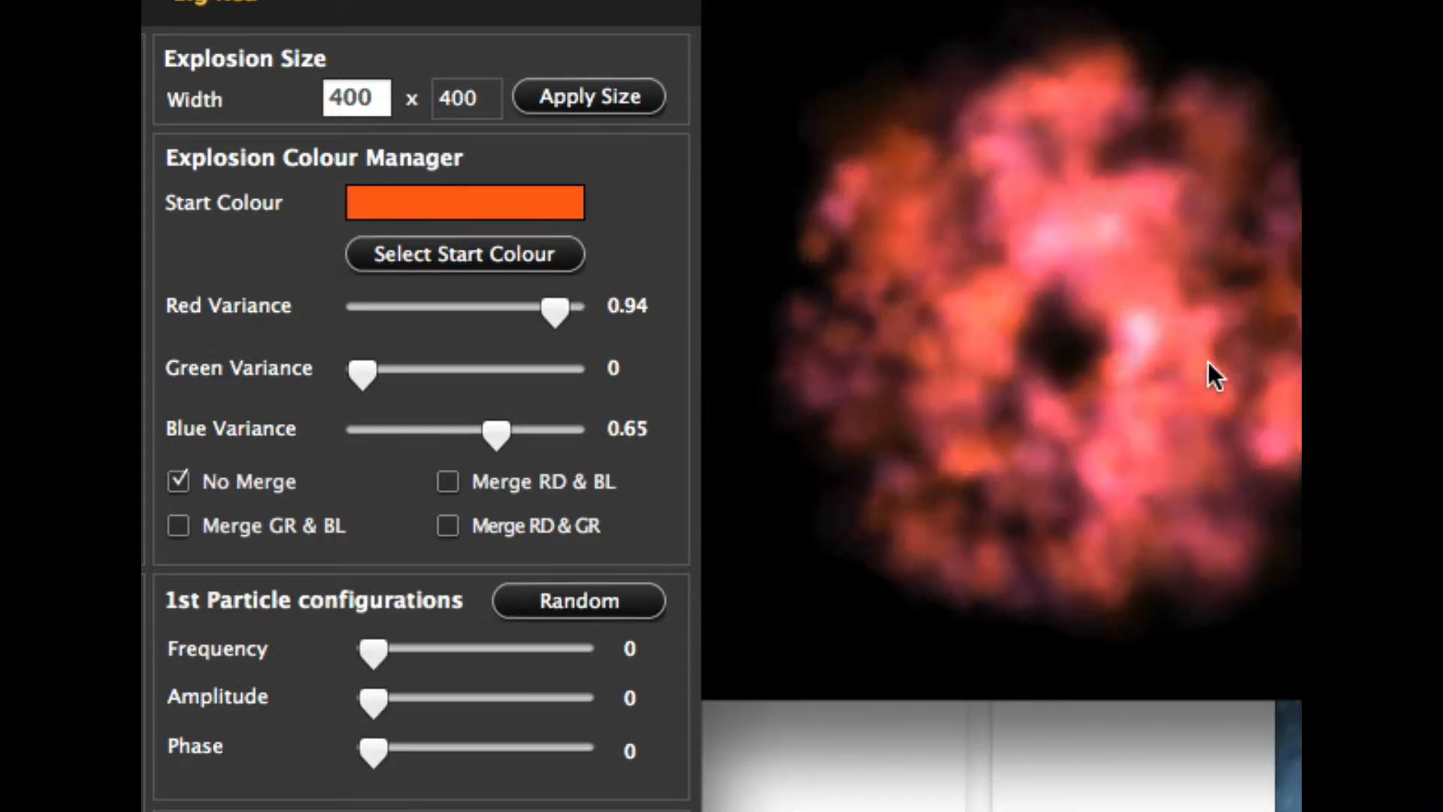
Set the 1st particle amplitude to 1, step its frequency through 1 and 2 to 5, and raise its phase through 0.2 to 0.3
left_click_drag(390, 655, 385, 655)
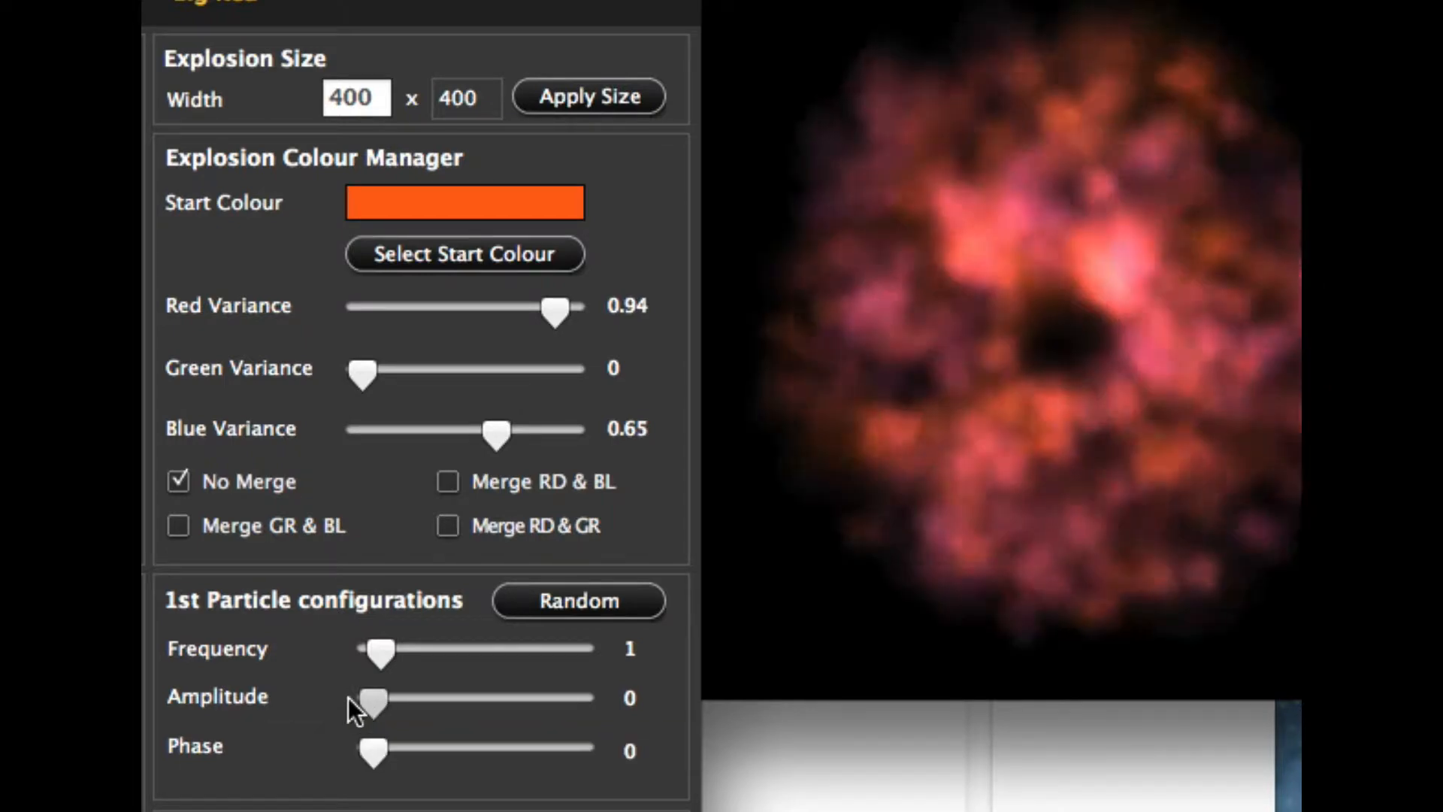
left_click_drag(372, 696, 619, 696)
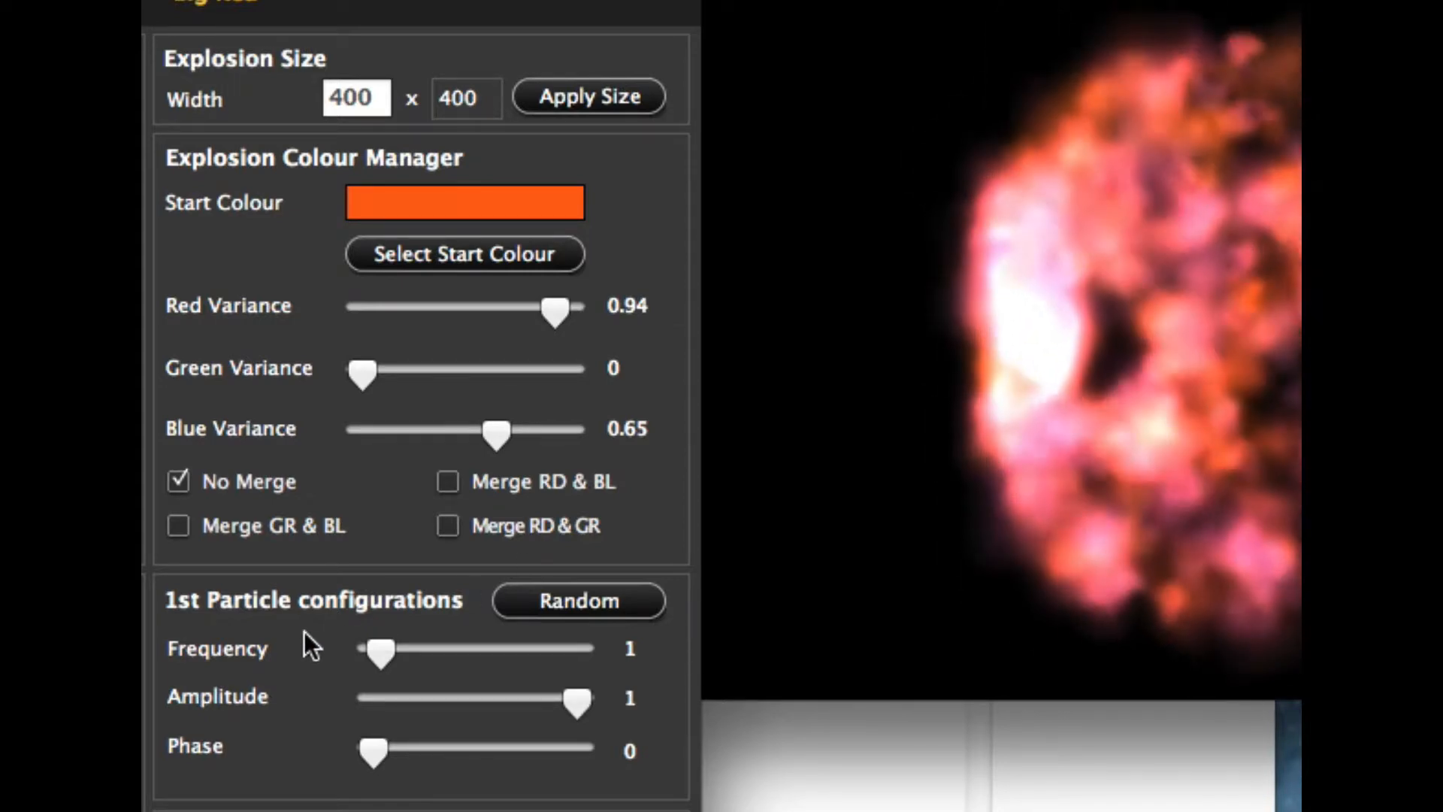
left_click_drag(377, 648, 381, 647)
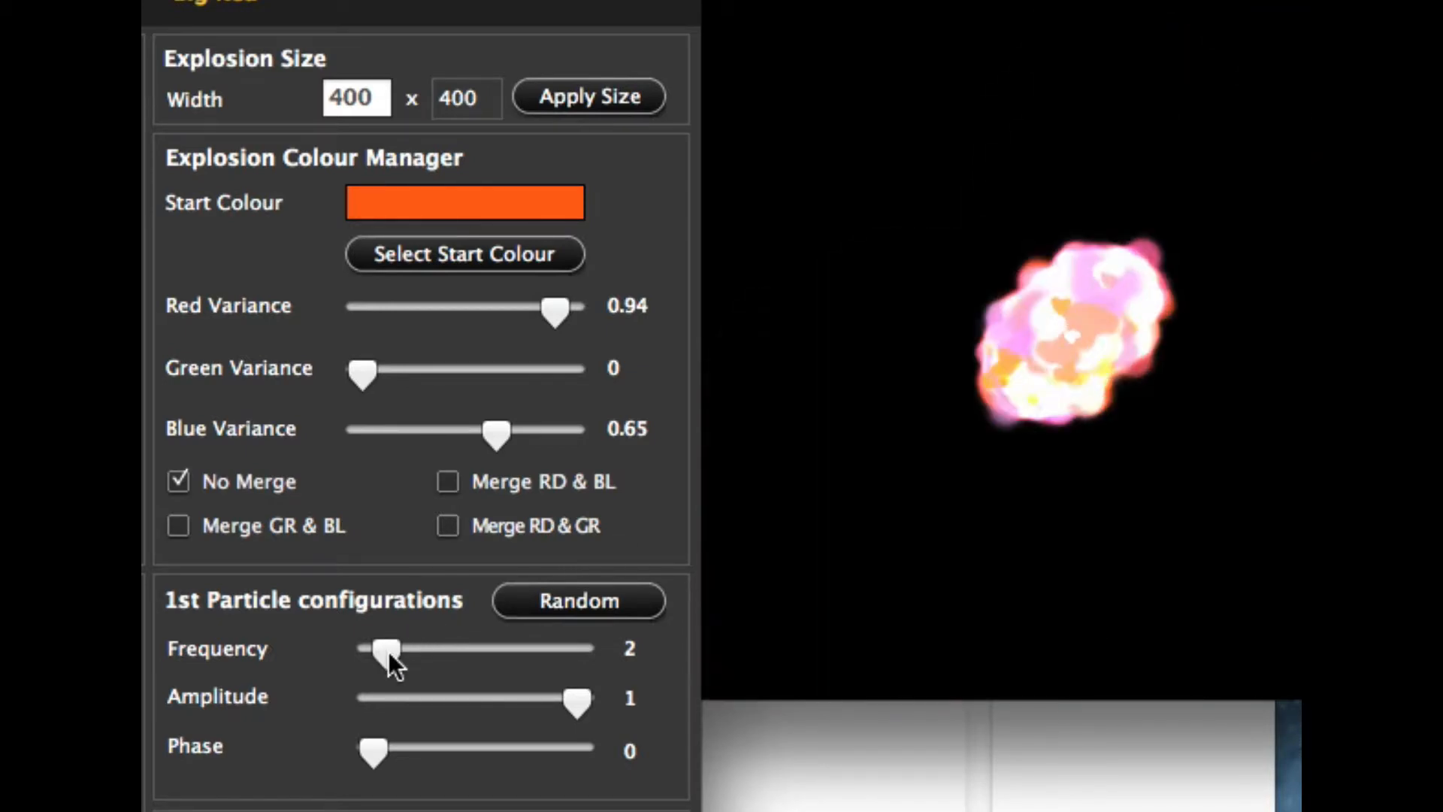
left_click_drag(389, 652, 410, 648)
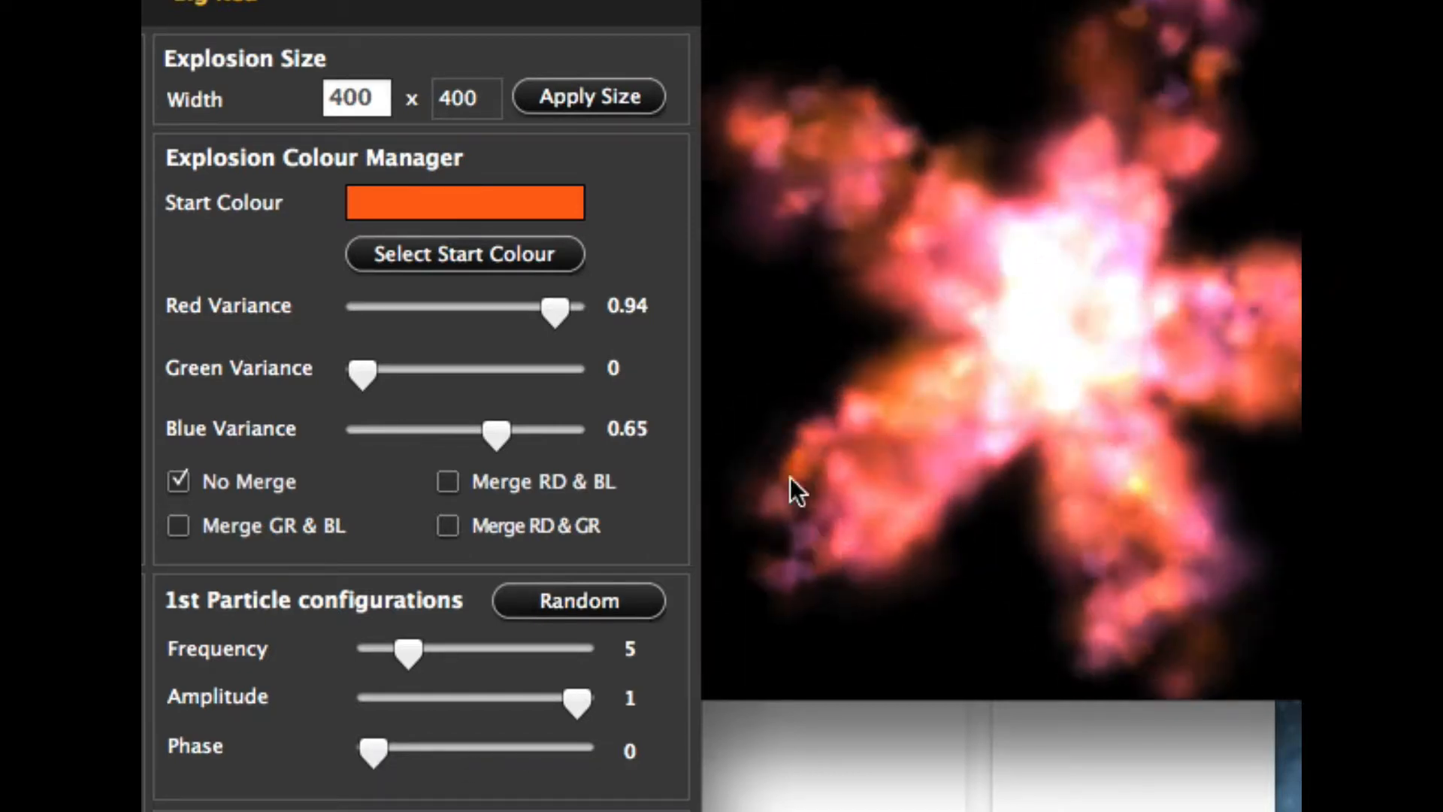
left_click_drag(382, 745, 417, 752)
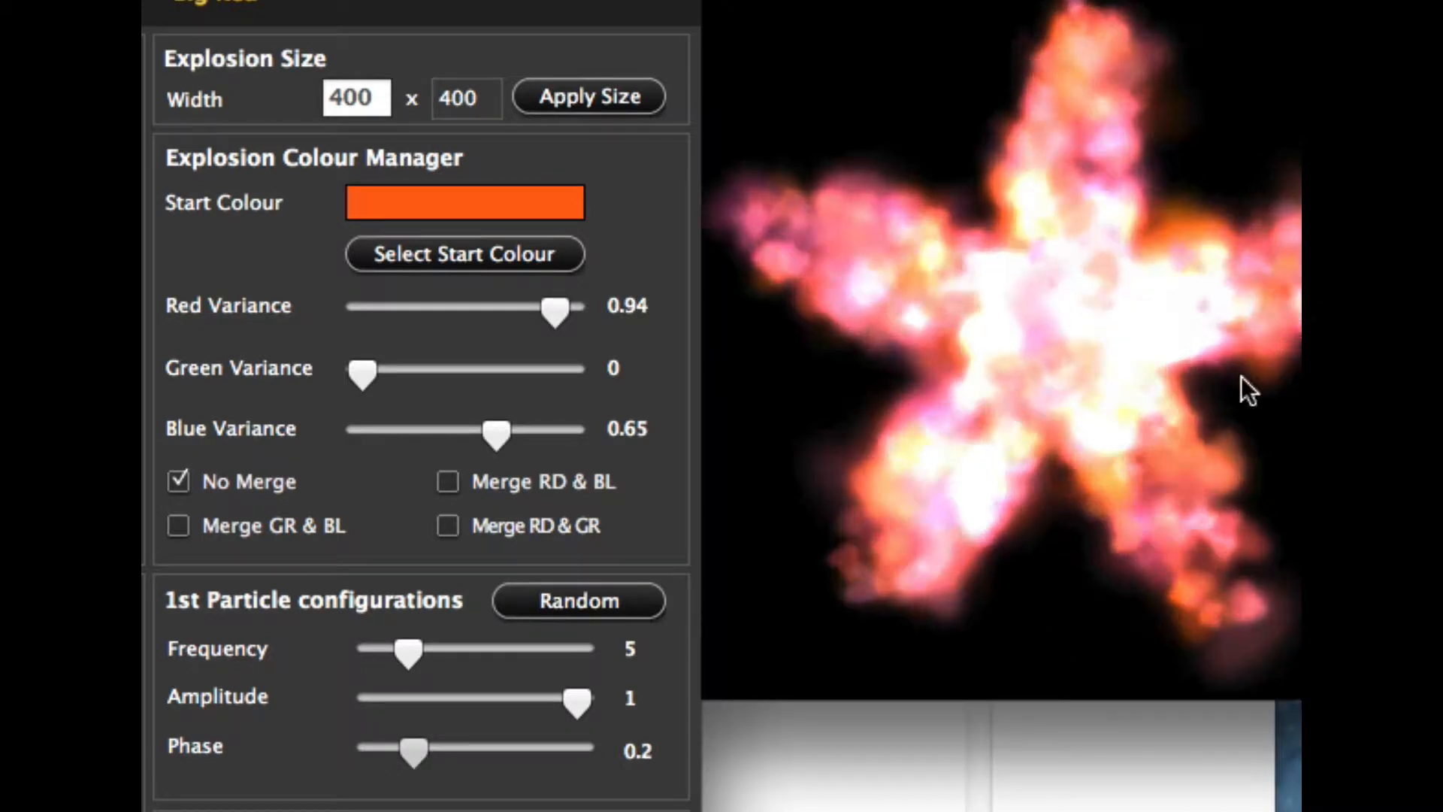
left_click_drag(419, 750, 433, 751)
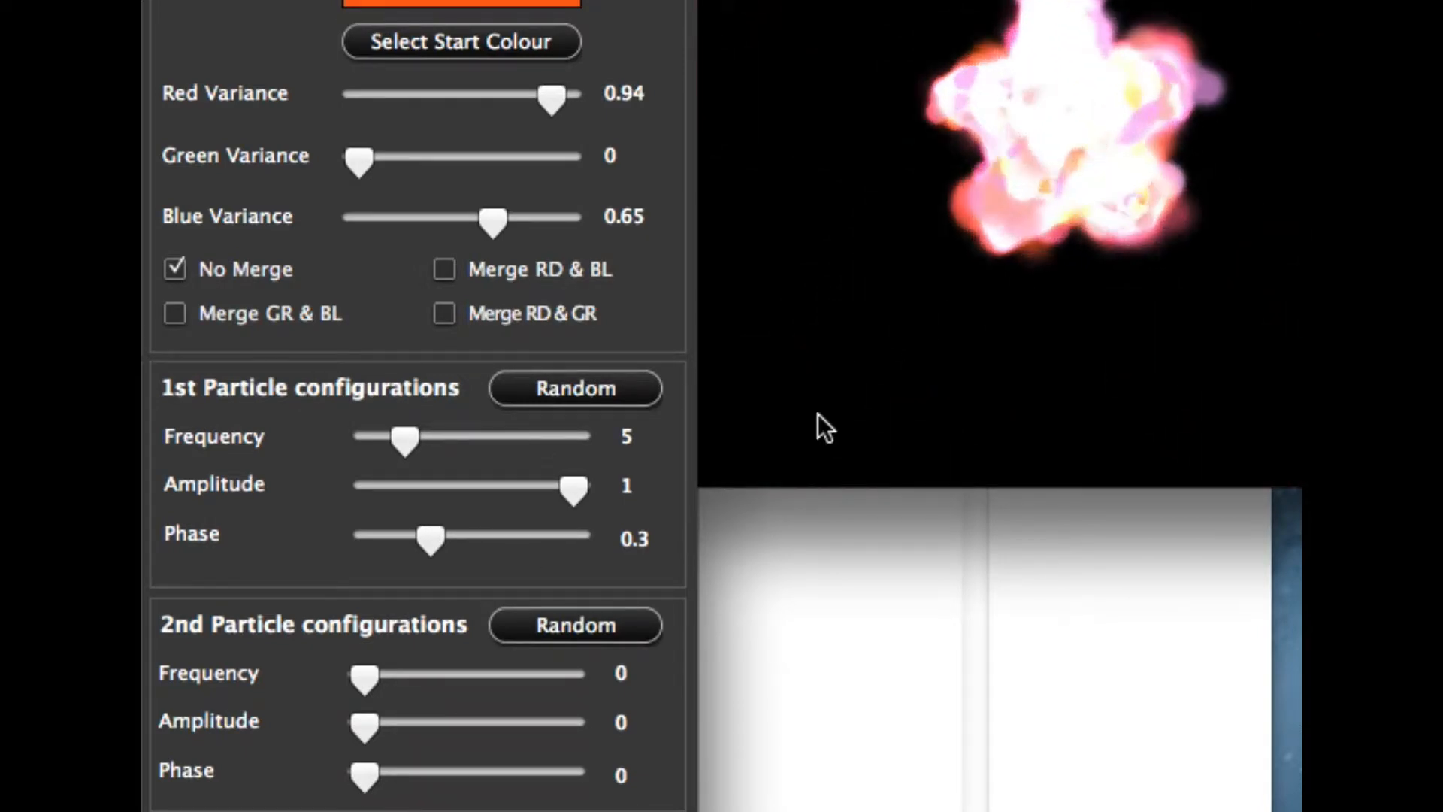
Try the 2nd particle configuration at frequency 4 and amplitude 1, moving on to frequency 9, amplitude 0.8 and phase 0.2
left_click_drag(368, 675, 394, 675)
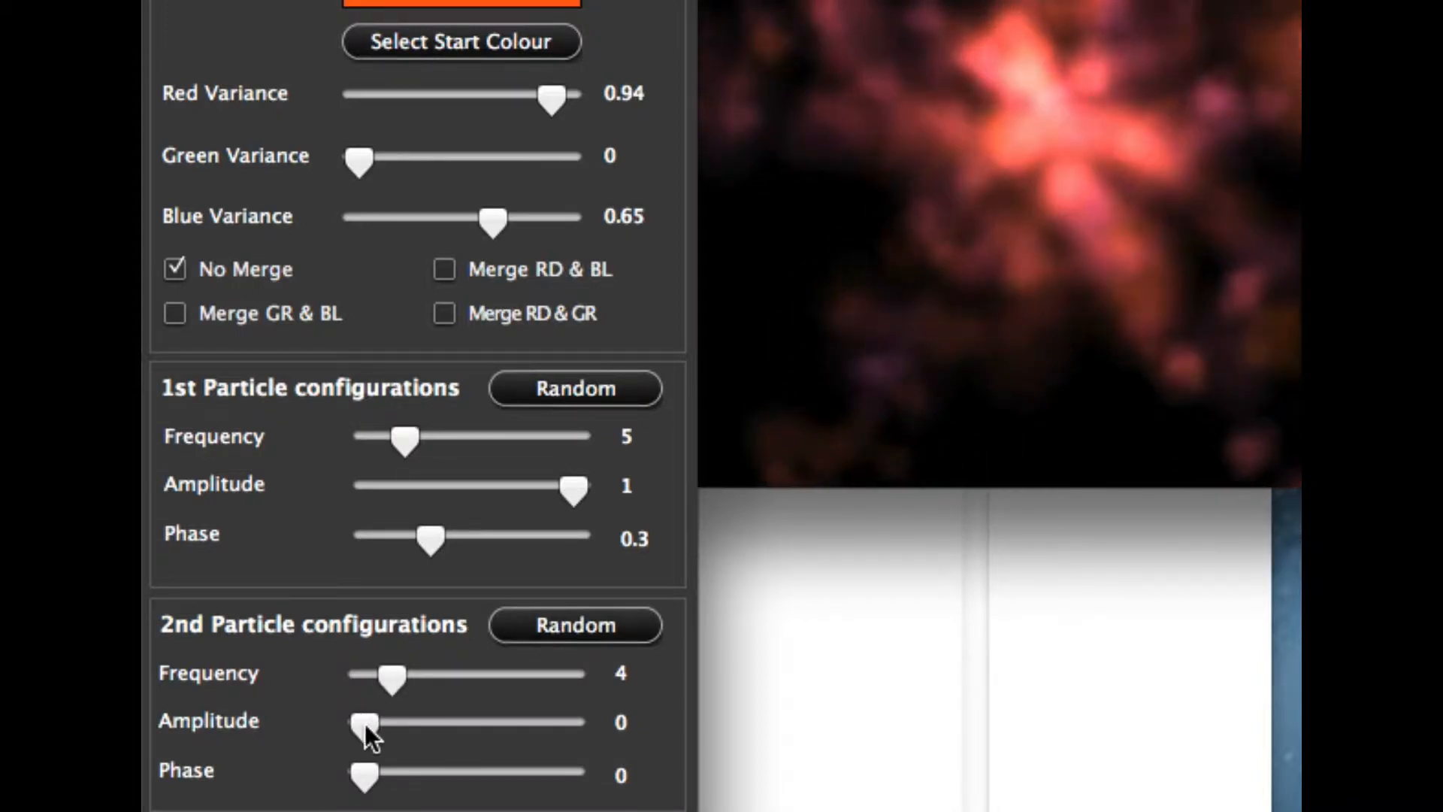
left_click_drag(363, 723, 569, 723)
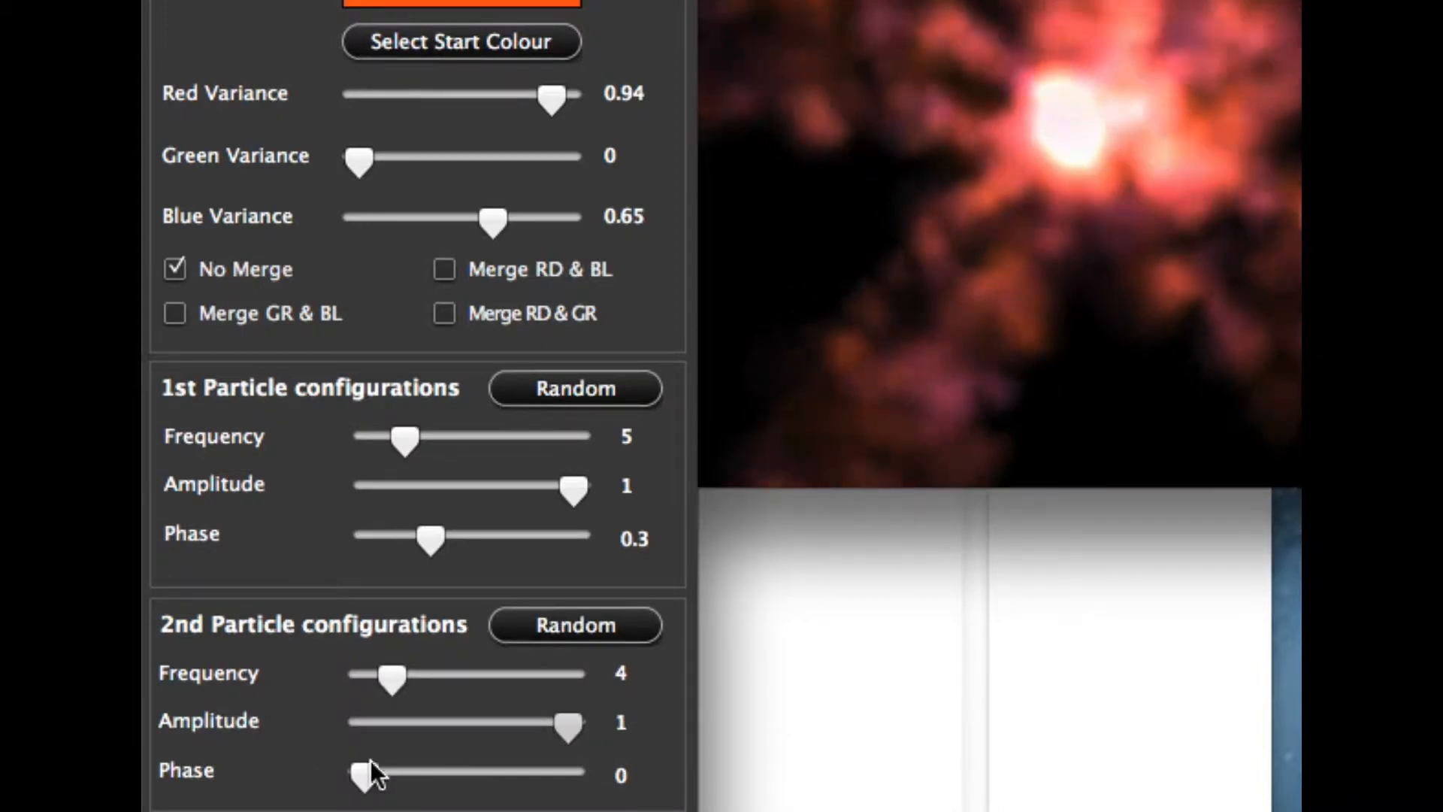
left_click_drag(368, 773, 406, 781)
mouse_move(398, 674)
left_mouse_down()
mouse_move(448, 674)
mouse_move(425, 674)
left_mouse_up()
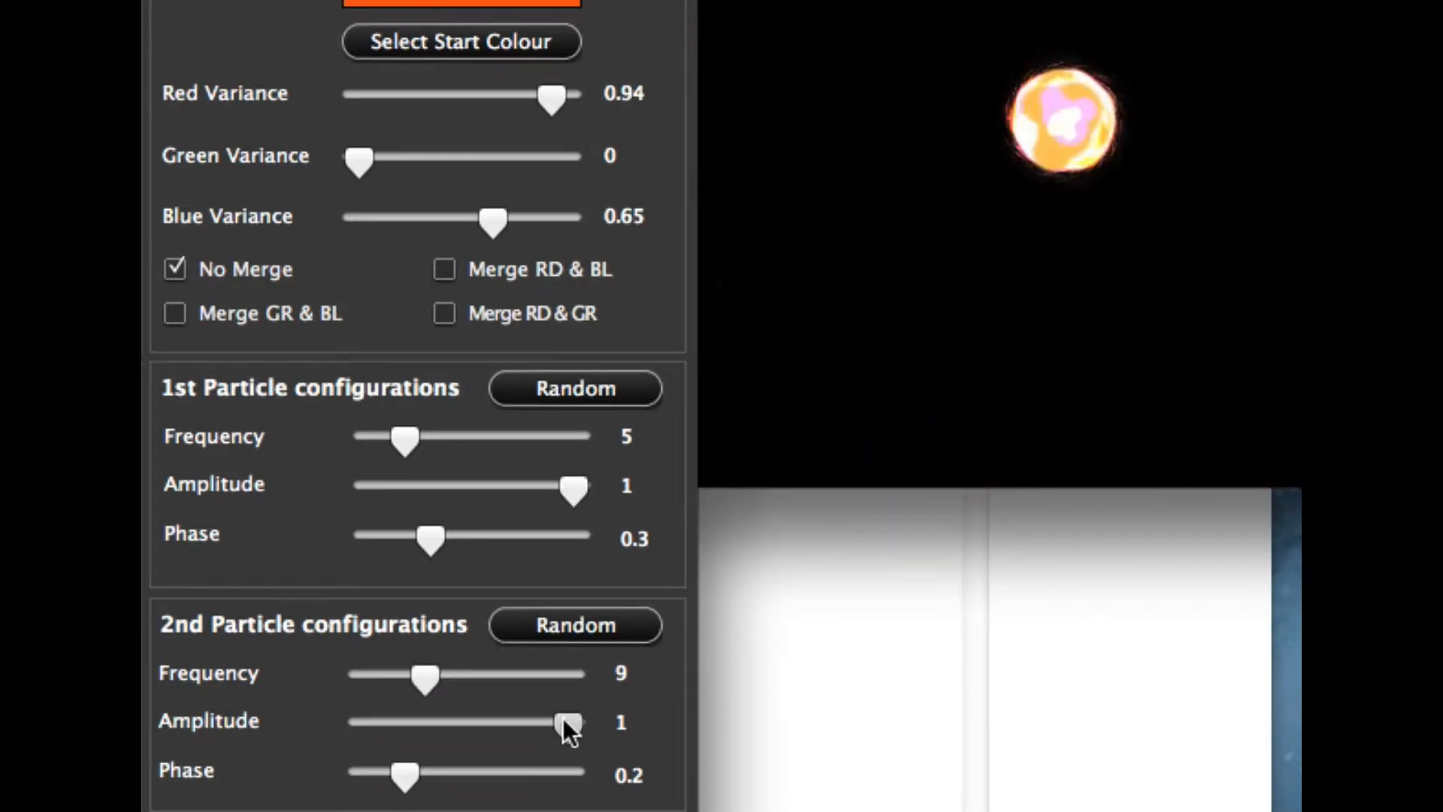
left_click_drag(565, 723, 505, 723)
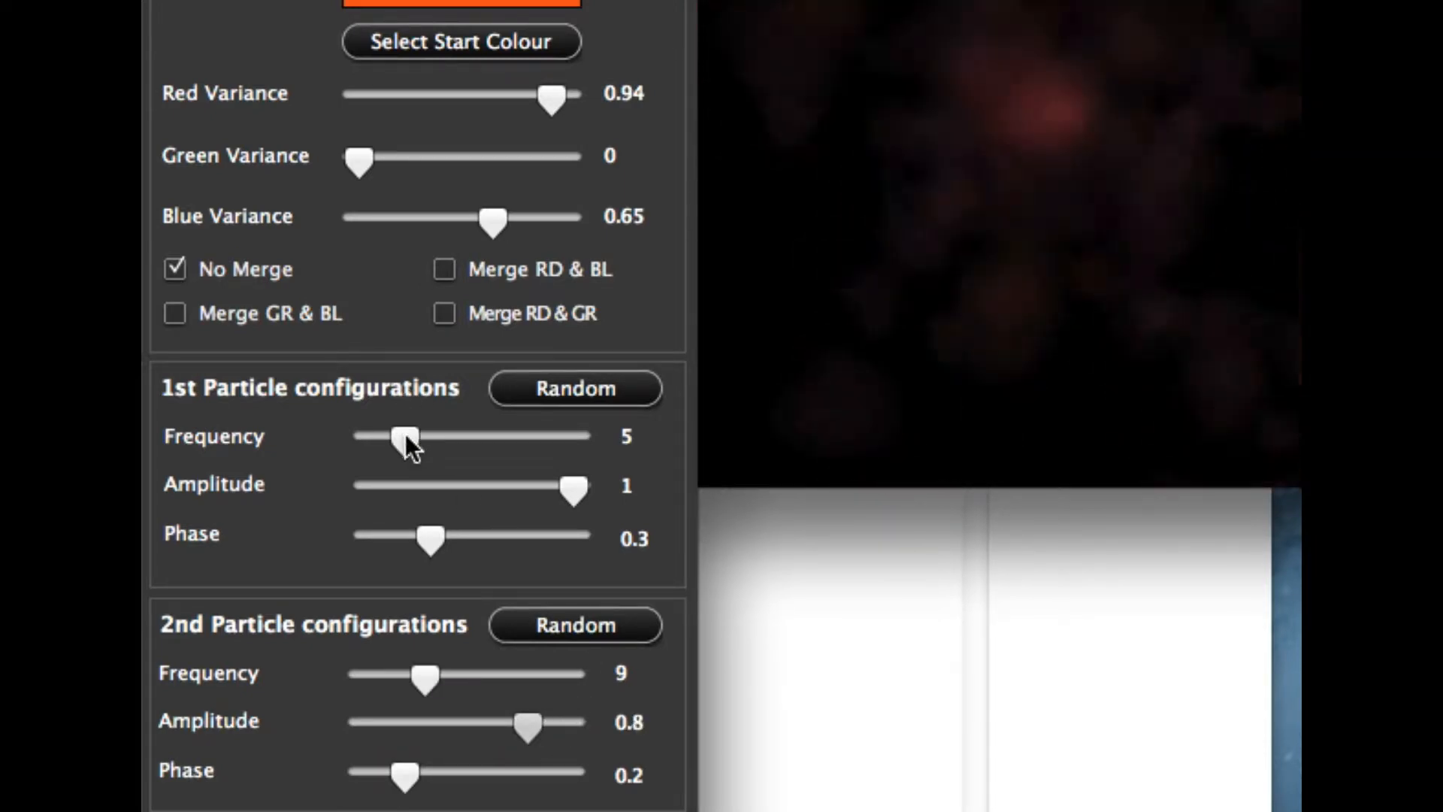
Zero the 2nd particle frequency and phase, zero the 1st particle phase, and try its frequency at 14 before setting it to 7
left_click_drag(404, 436, 460, 448)
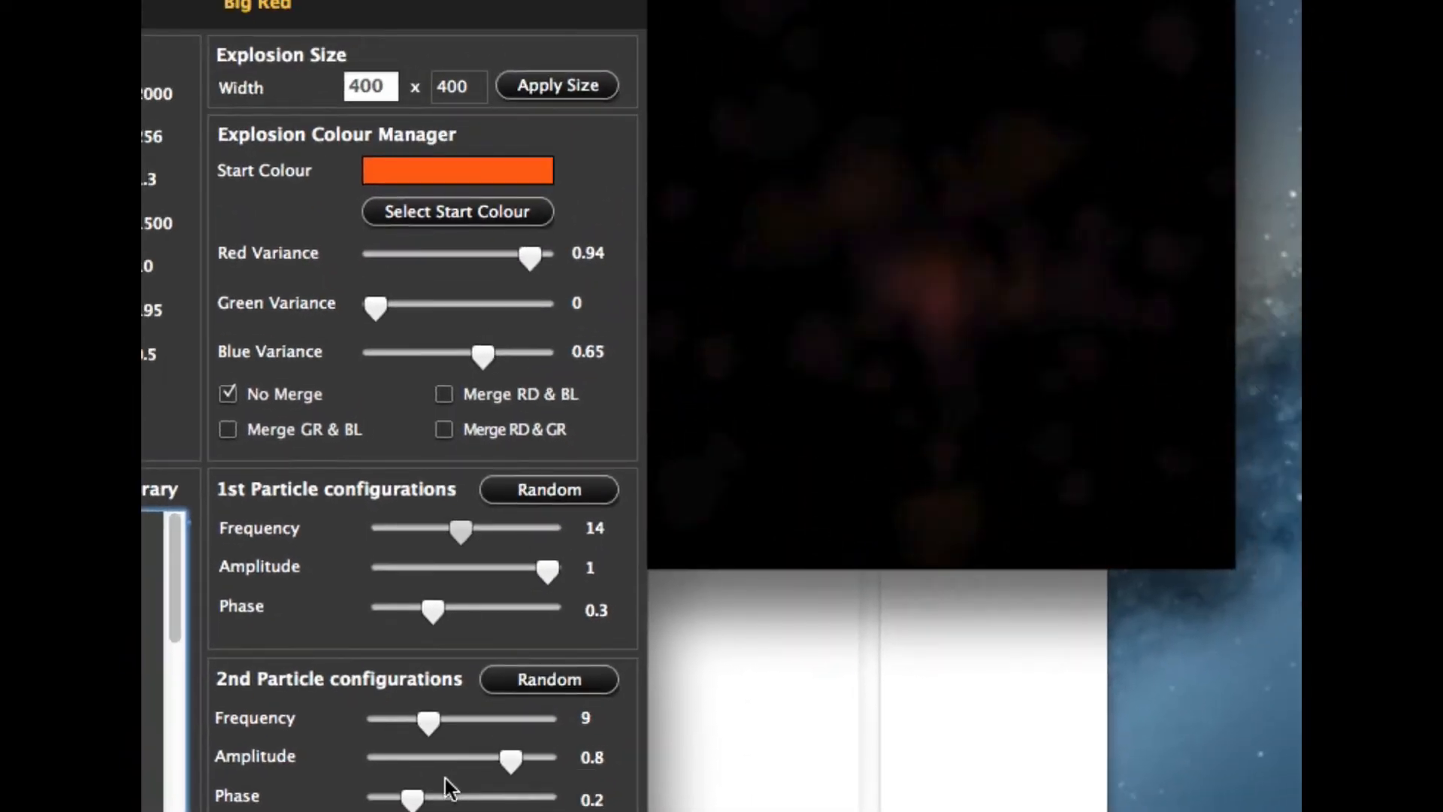
left_click_drag(408, 784, 370, 783)
left_click_drag(428, 720, 379, 720)
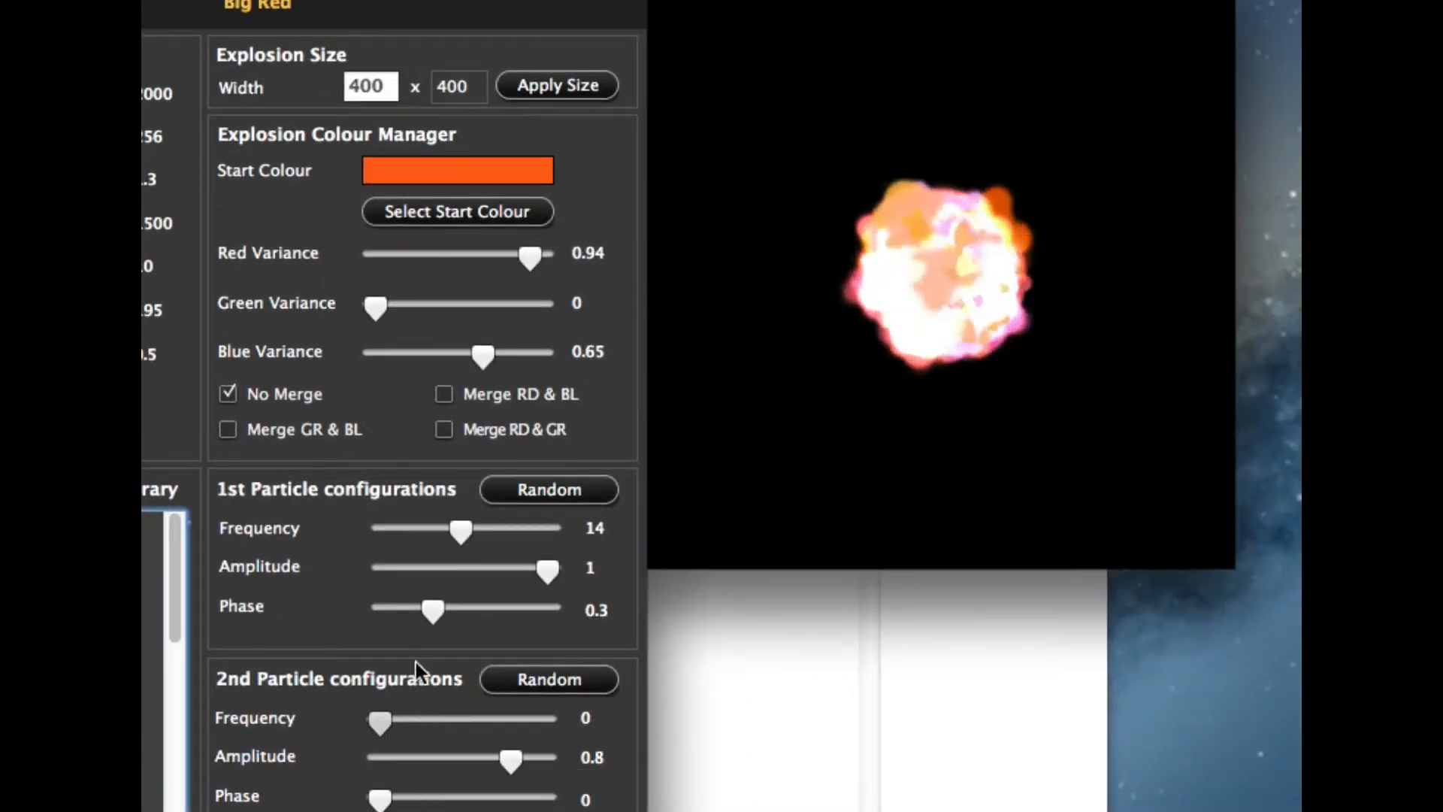
left_click_drag(433, 610, 322, 612)
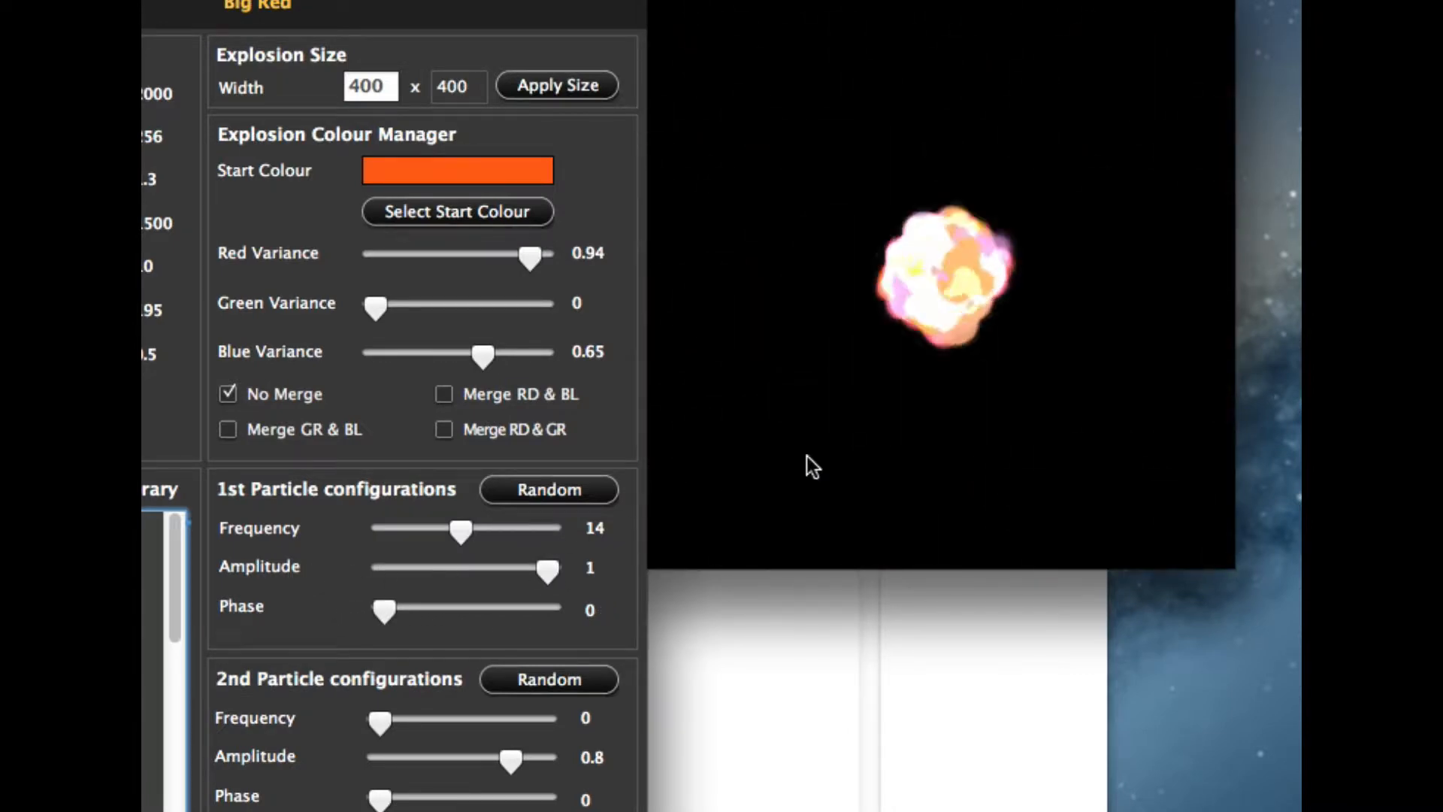
left_click_drag(450, 533, 417, 534)
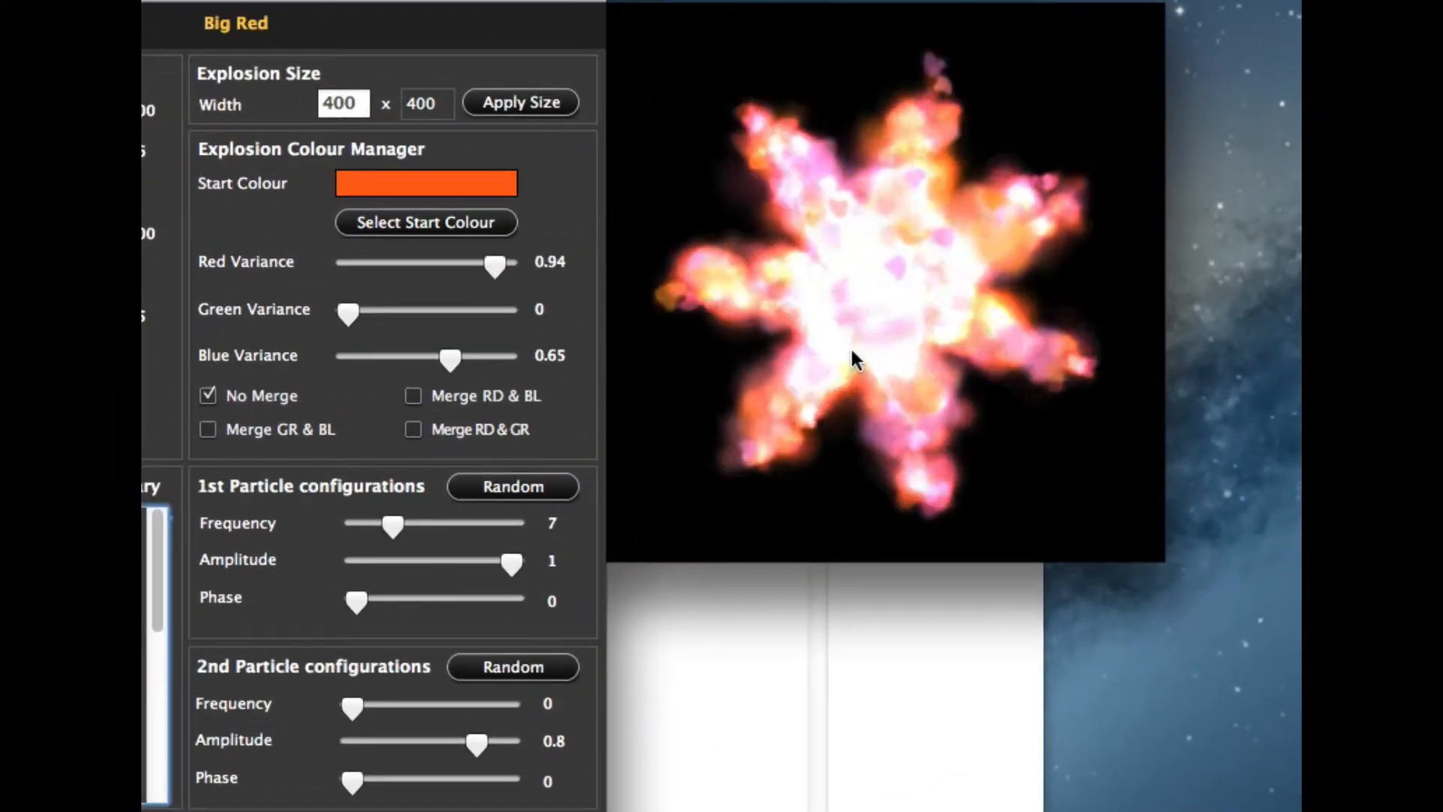
Try the 1st particle amplitude at 0.4 and 0, and settle on 0.7
left_click_drag(511, 562, 416, 565)
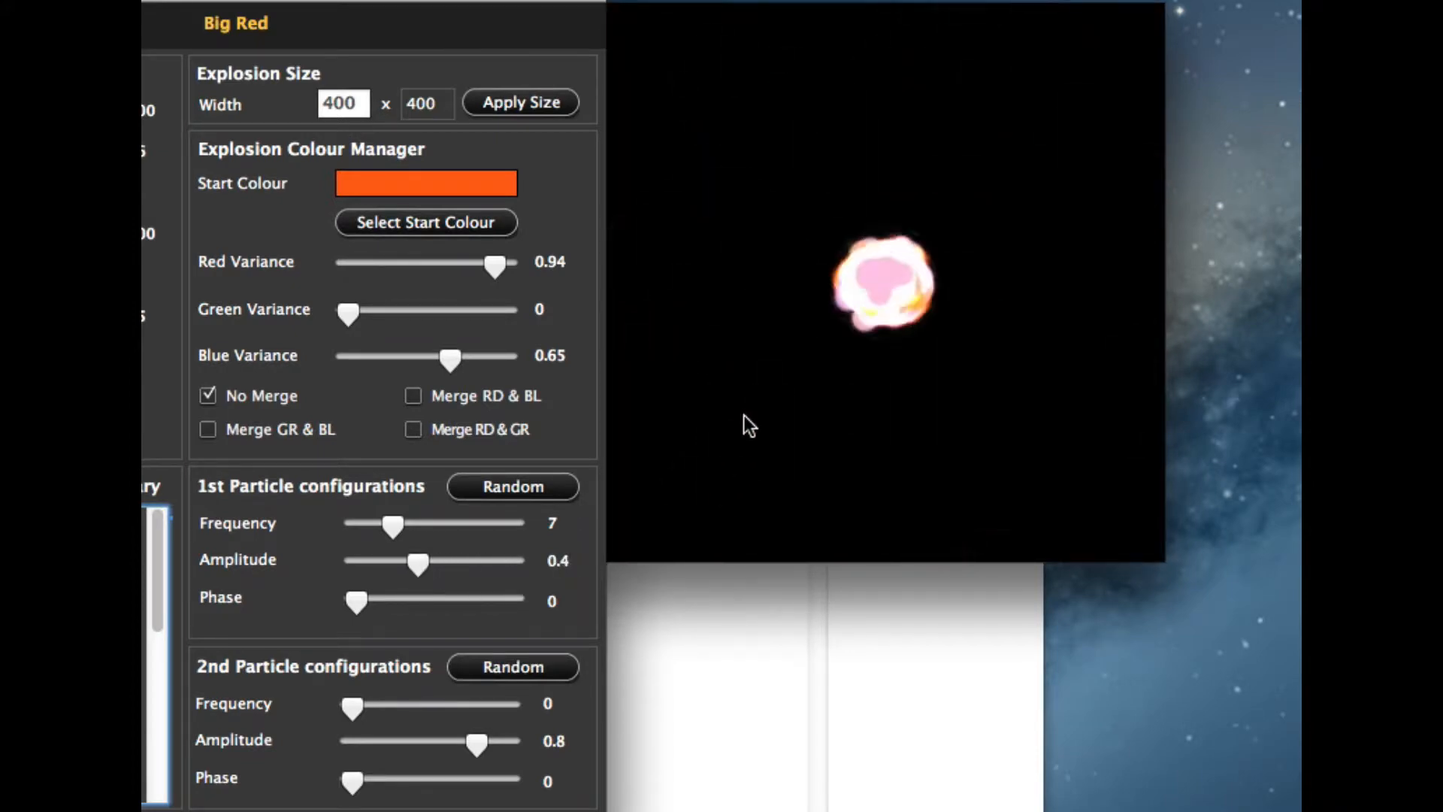
left_click_drag(418, 563, 250, 562)
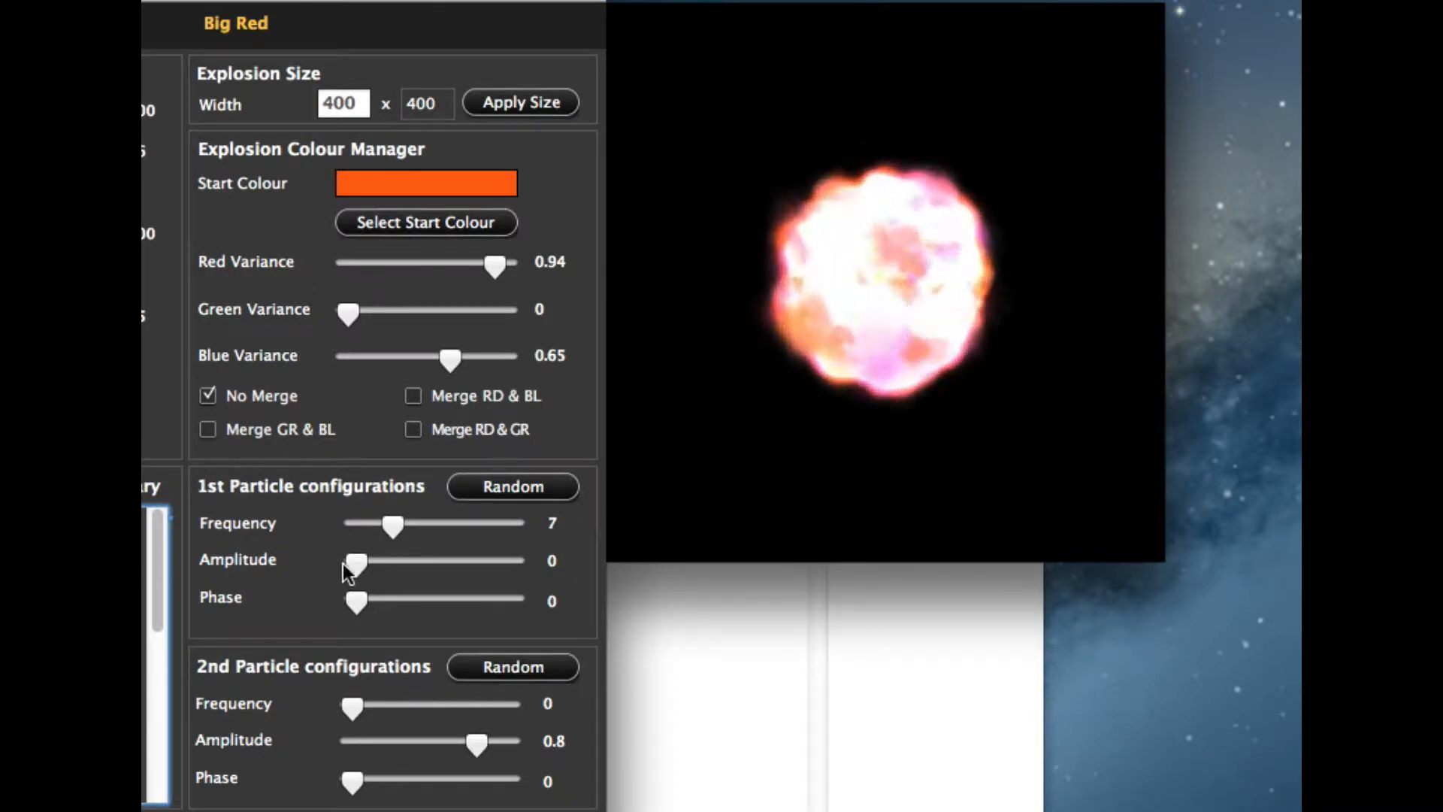
left_click_drag(355, 562, 466, 562)
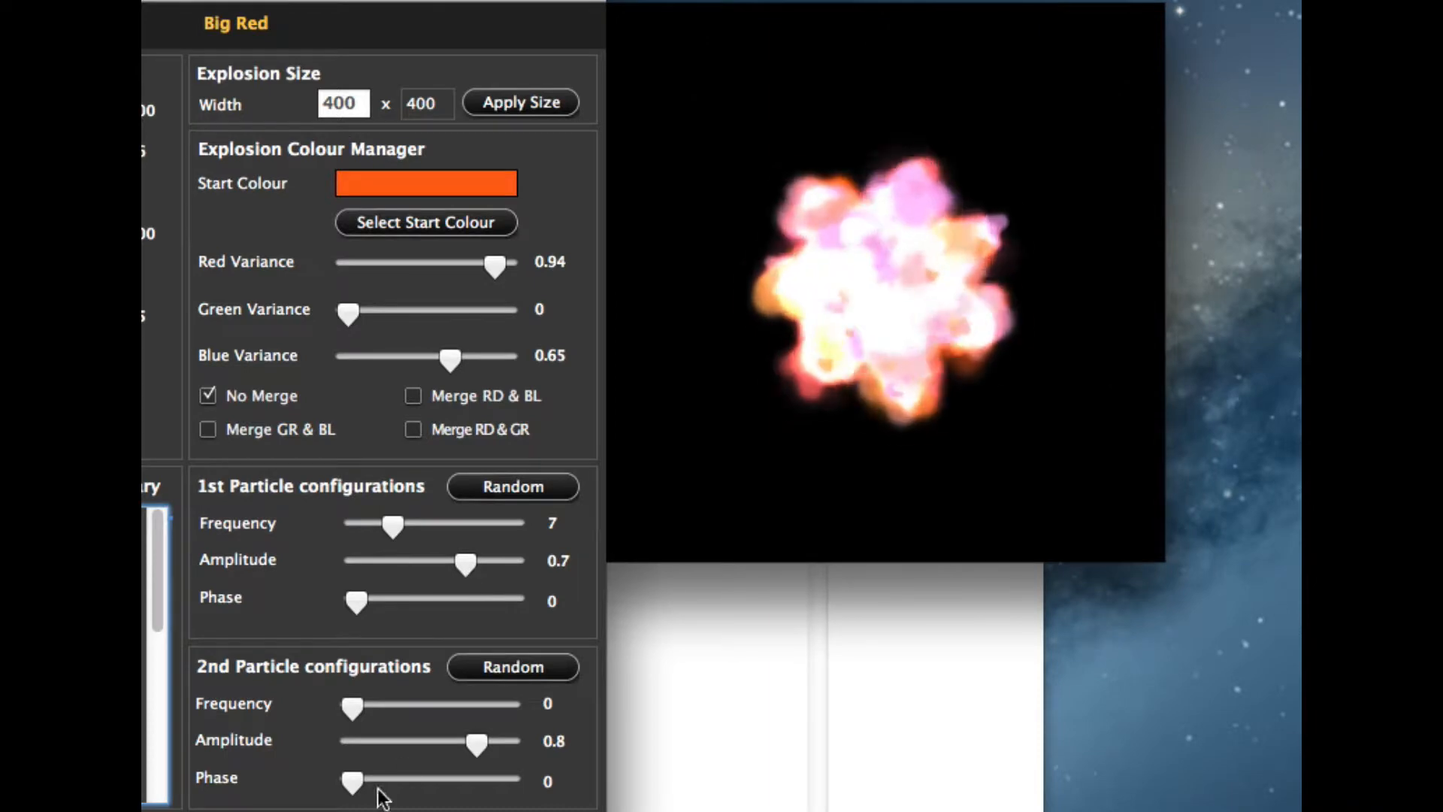
Adjust the 2nd particle configuration to frequency 11, amplitude 0.6 and phase 0.5, and raise the 1st particle frequency to 15
left_click_drag(483, 744, 430, 742)
left_click_drag(354, 707, 448, 706)
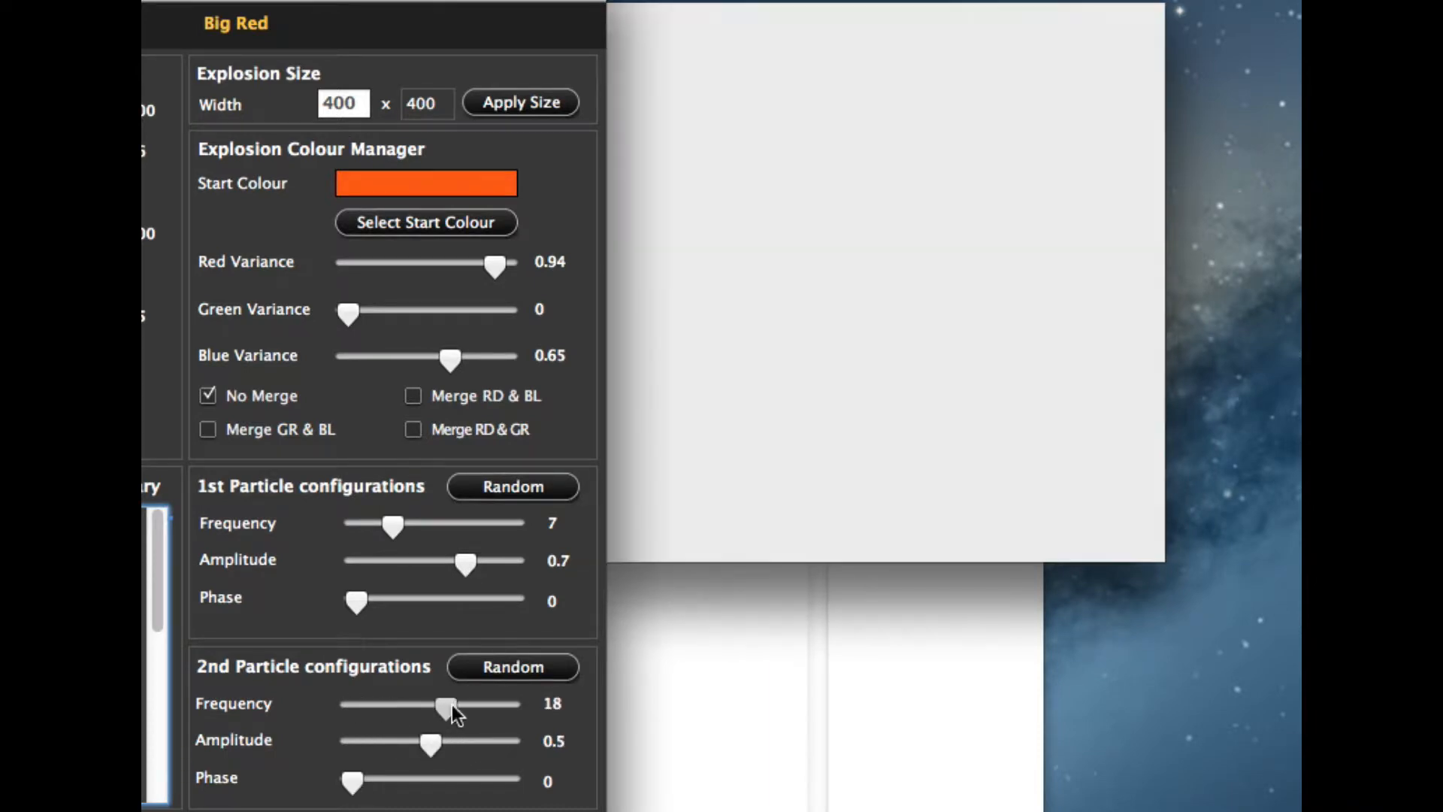
left_click_drag(353, 781, 502, 781)
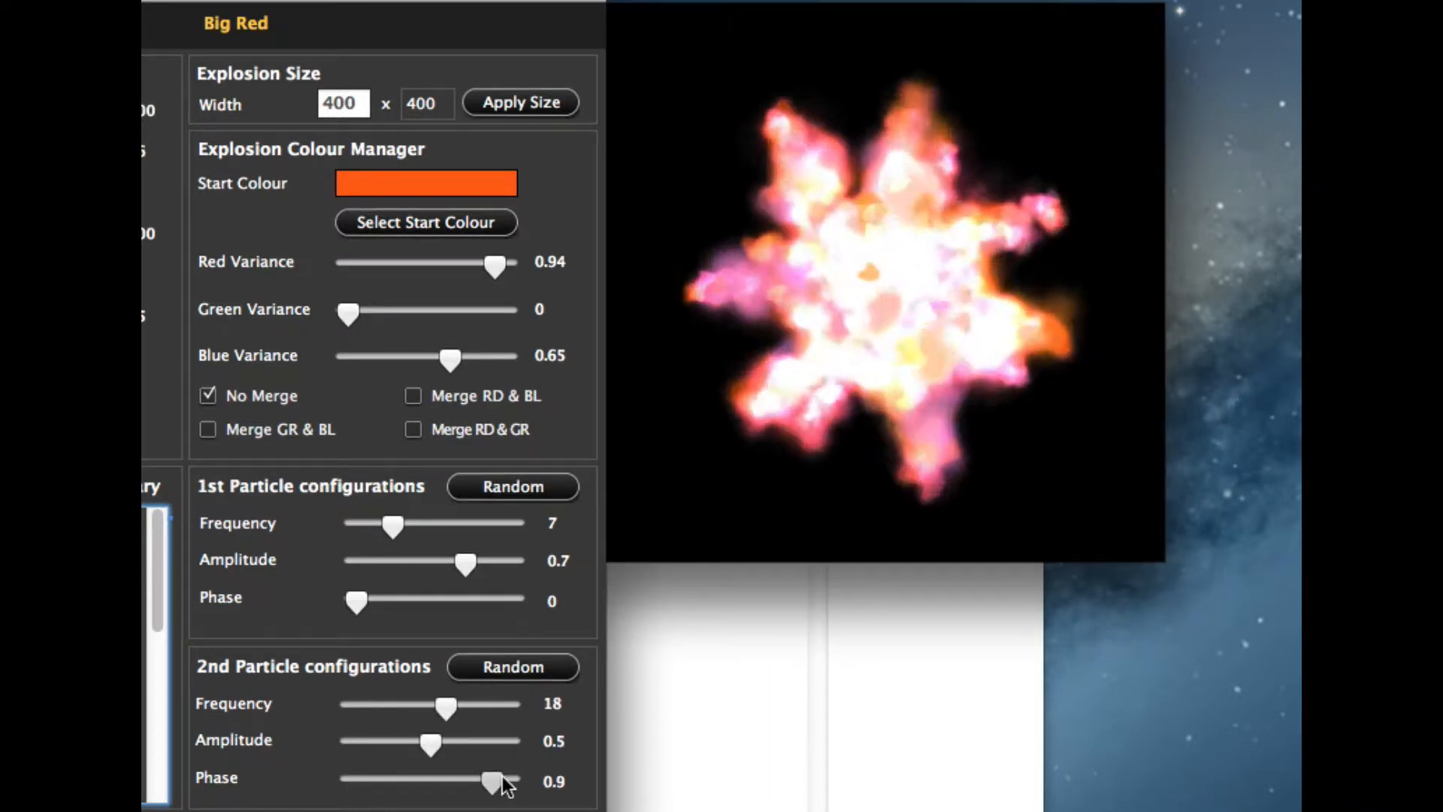
left_click_drag(426, 706, 454, 741)
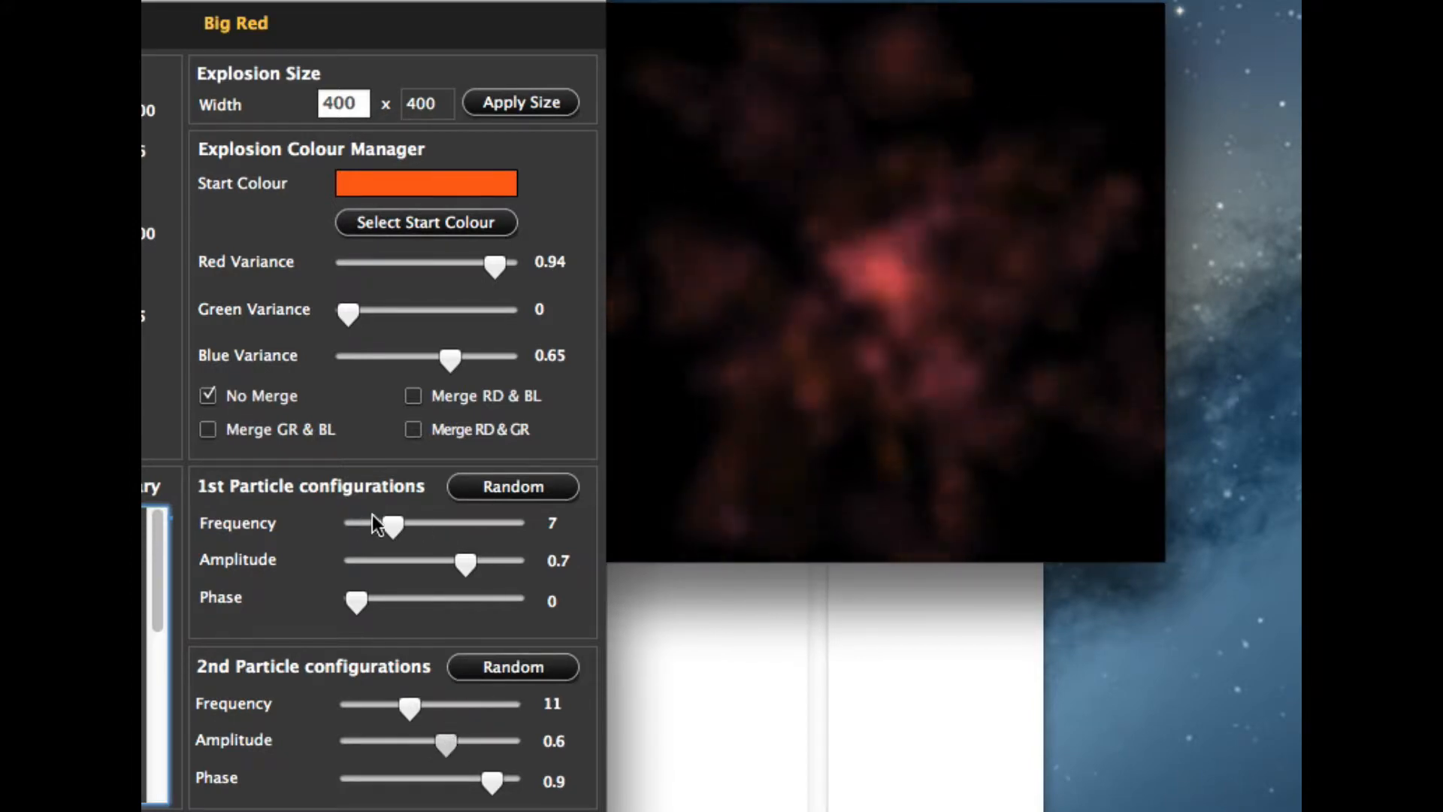
left_click_drag(392, 524, 438, 524)
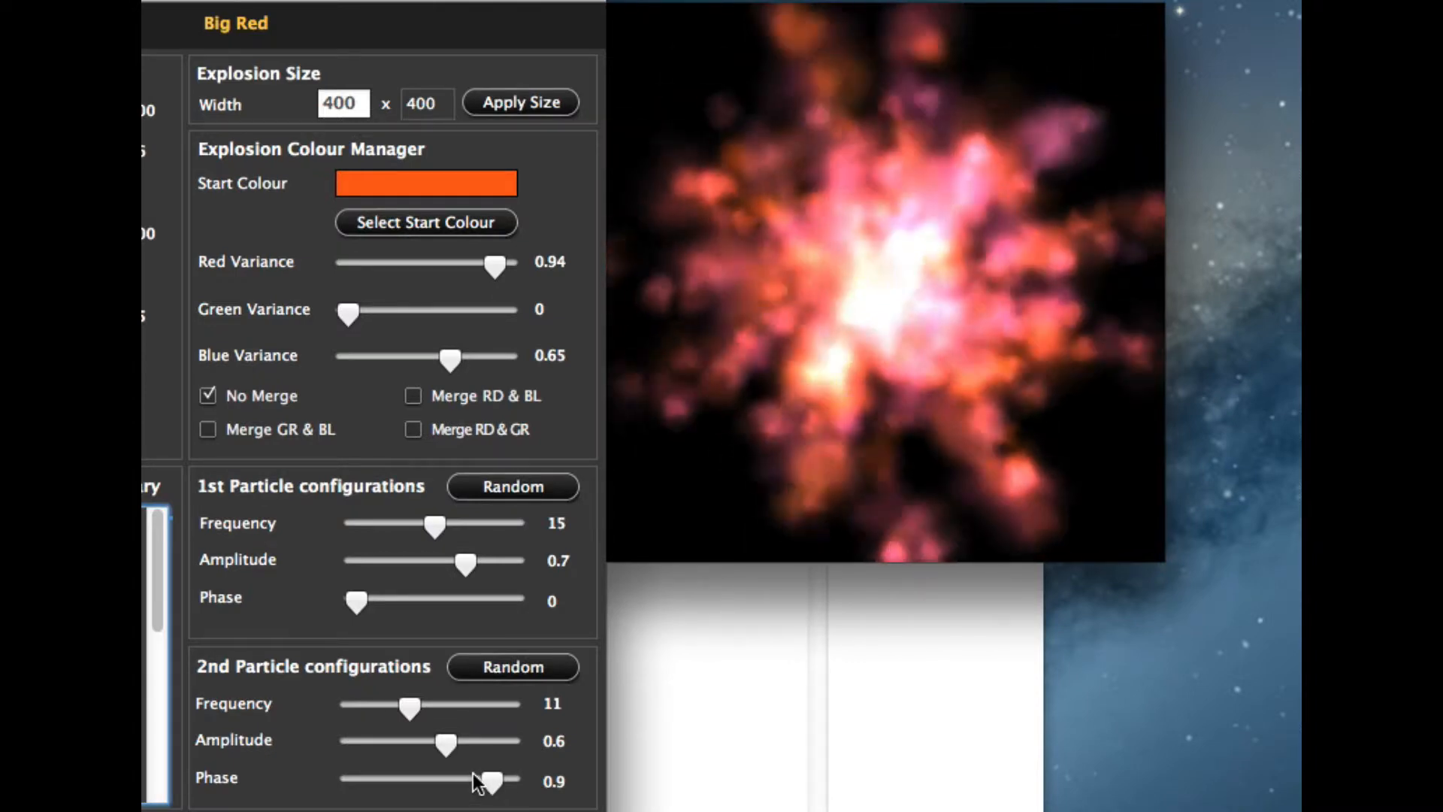
left_click_drag(489, 783, 429, 786)
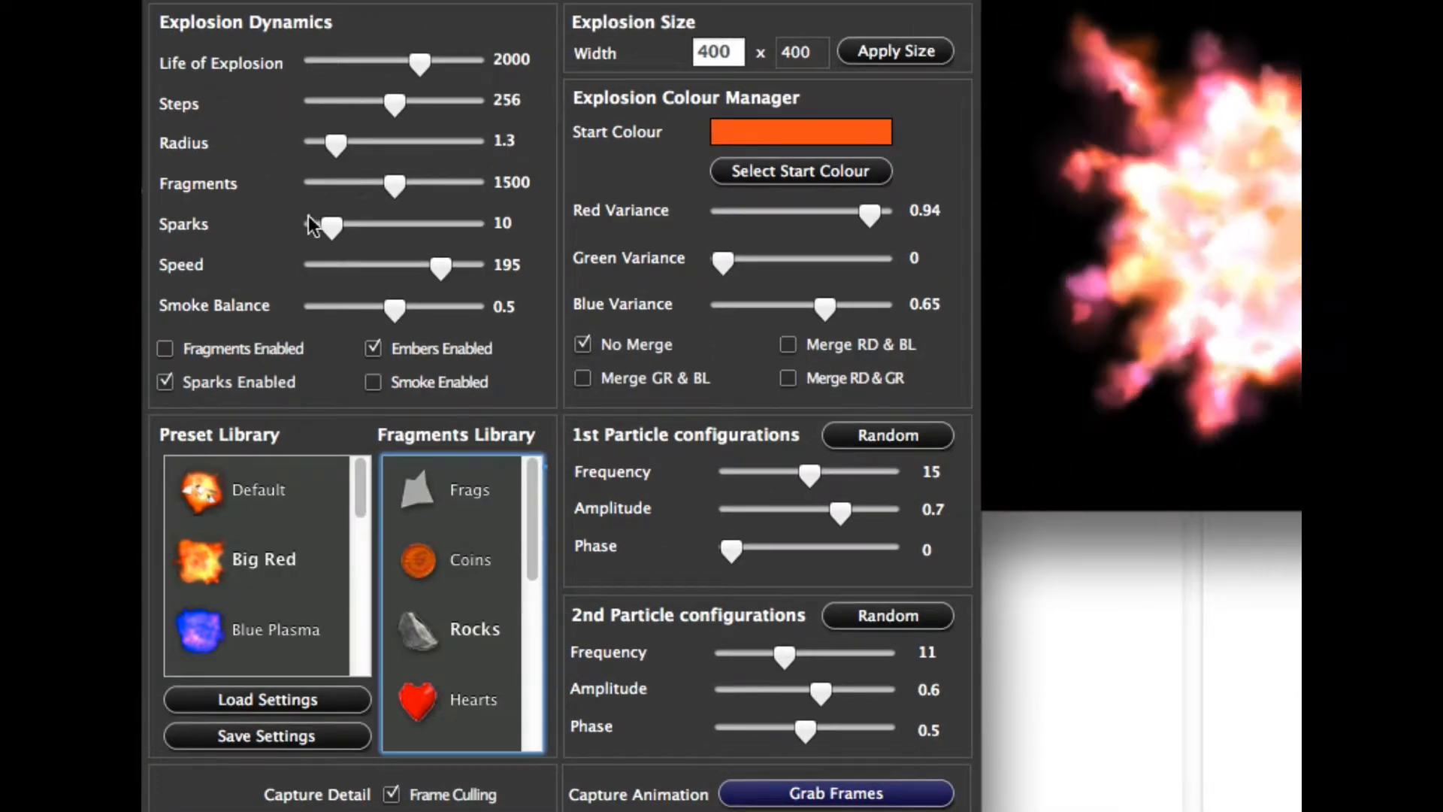
Try the radius at 0 and 4.5 and the explosion life at 1, and settle on radius 0.2 and life 425
left_click_drag(338, 144, 315, 144)
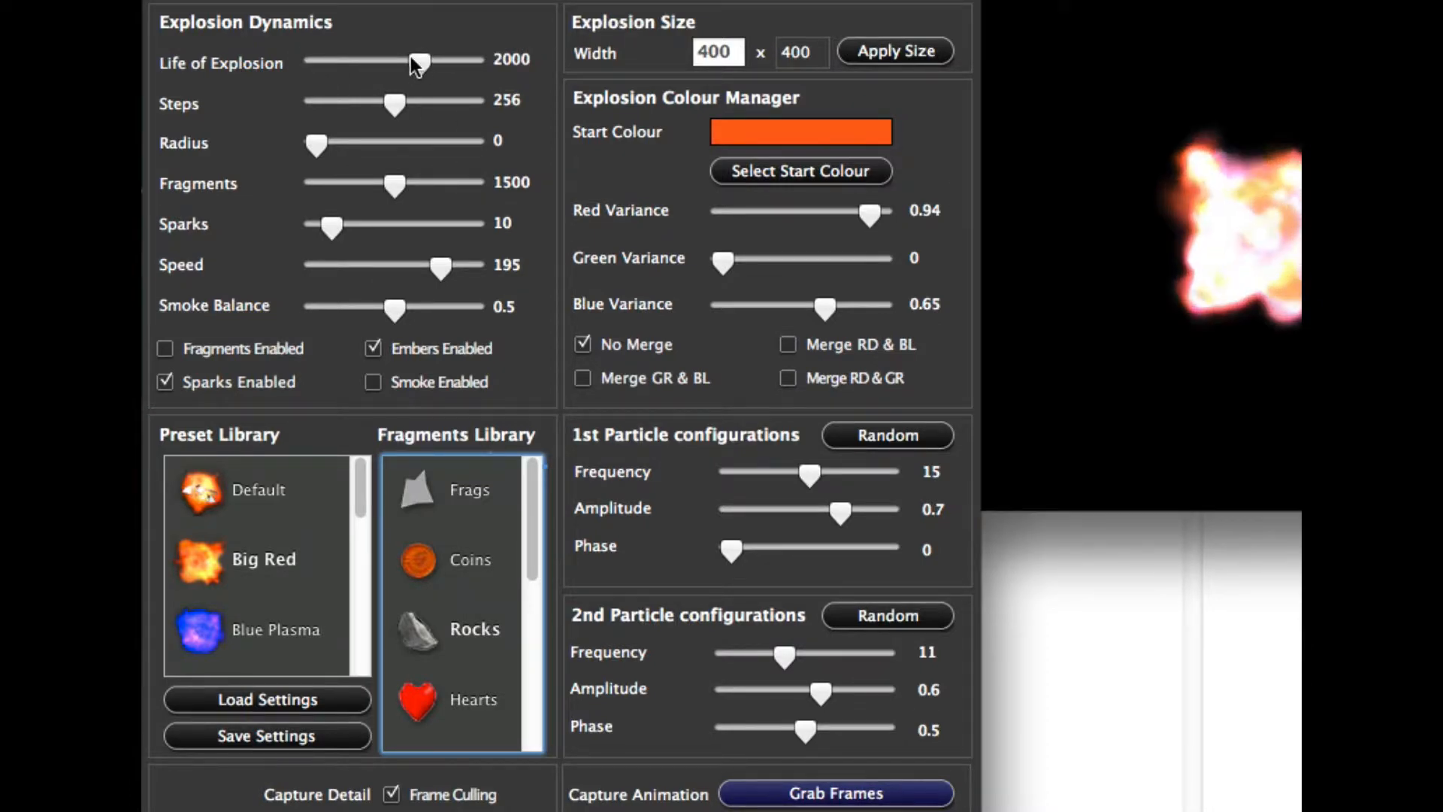
left_click_drag(415, 61, 282, 59)
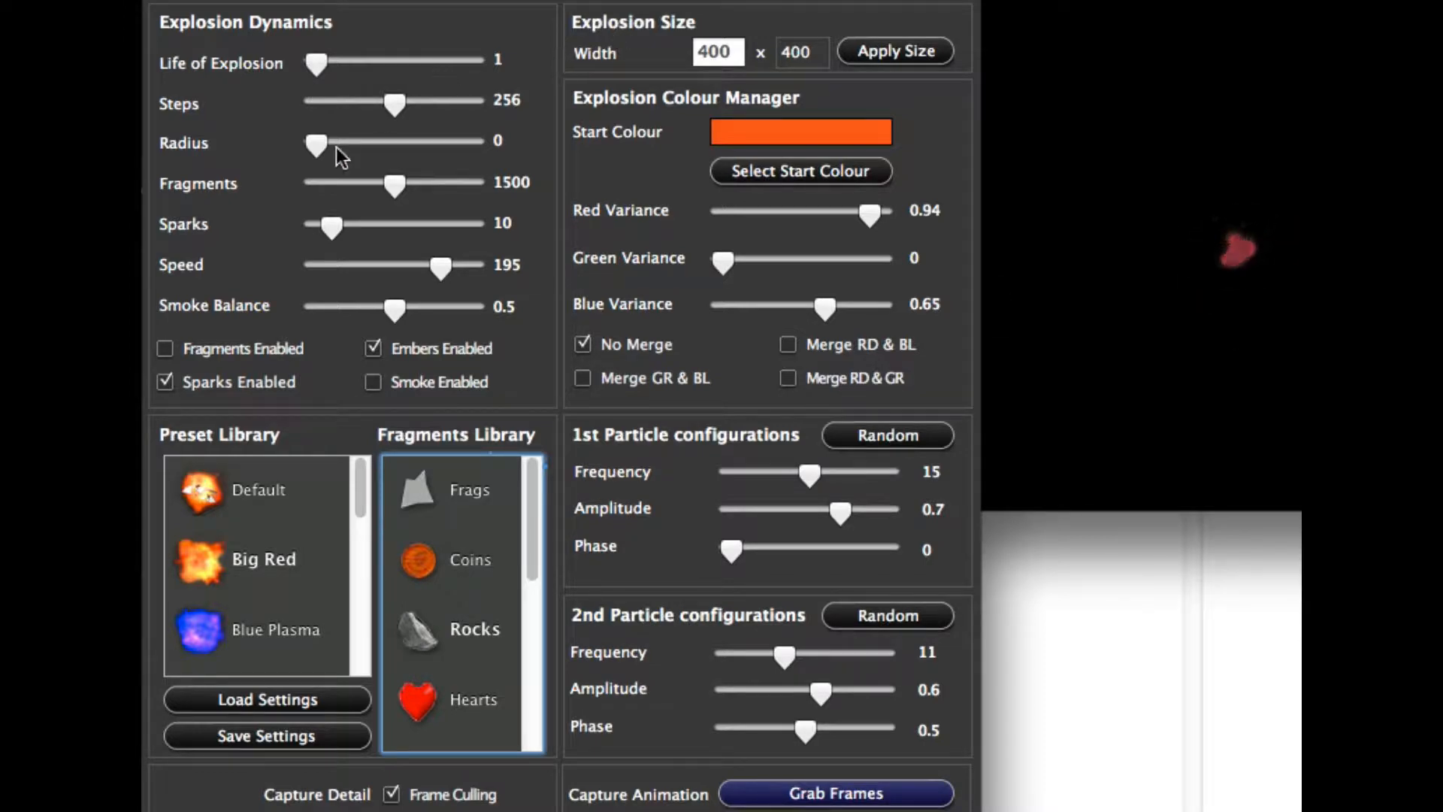
left_click(391, 140)
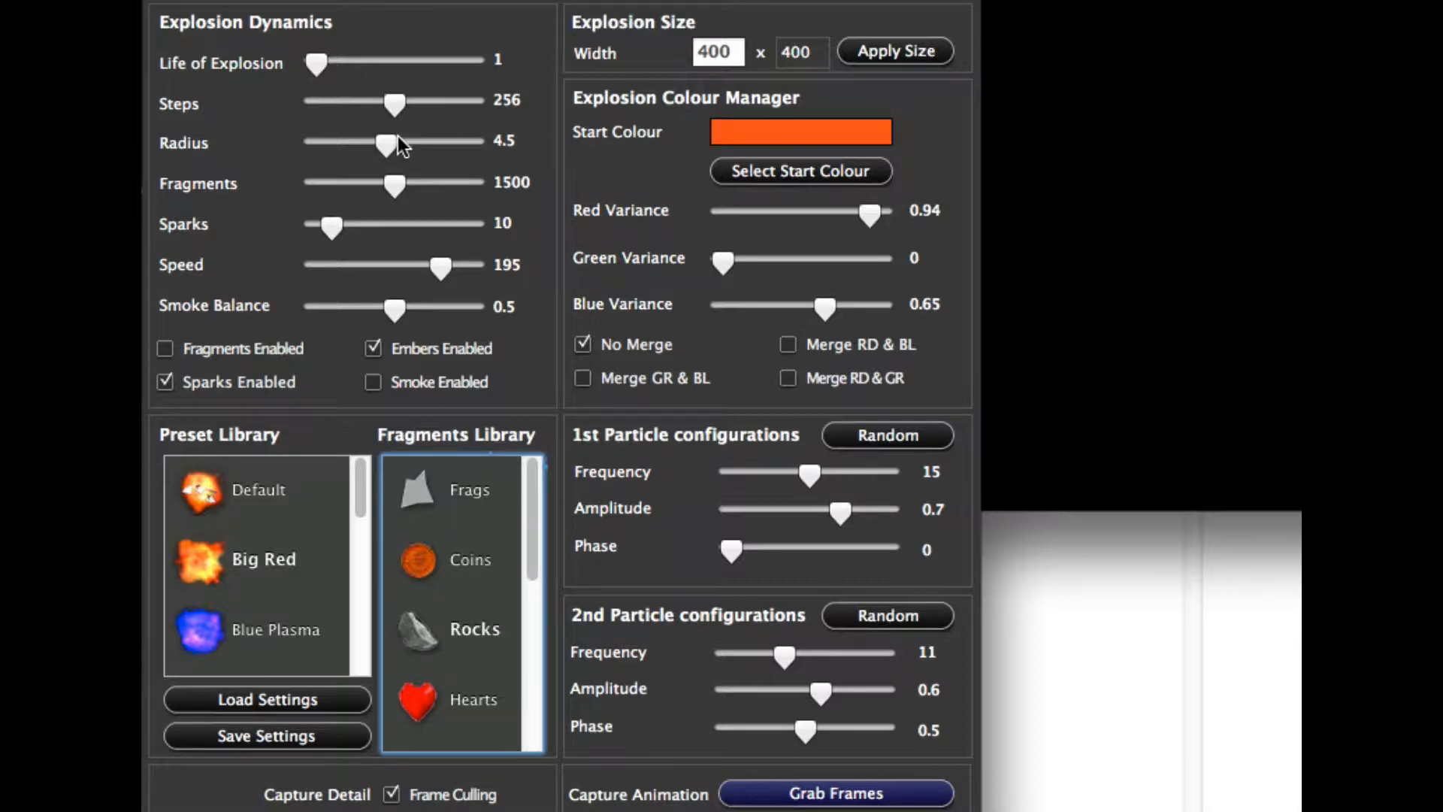
left_click(320, 143)
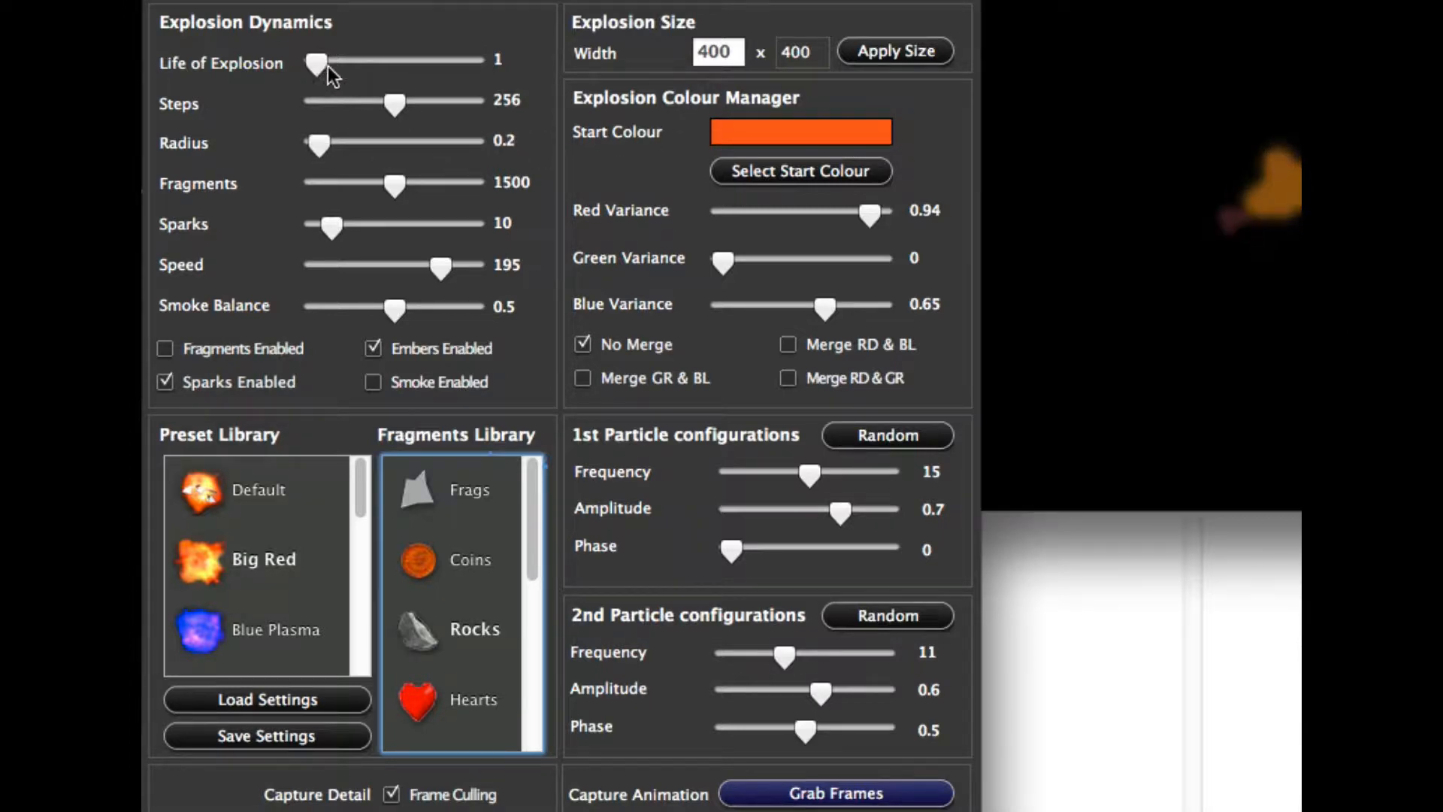
left_click(332, 65)
left_click(341, 61)
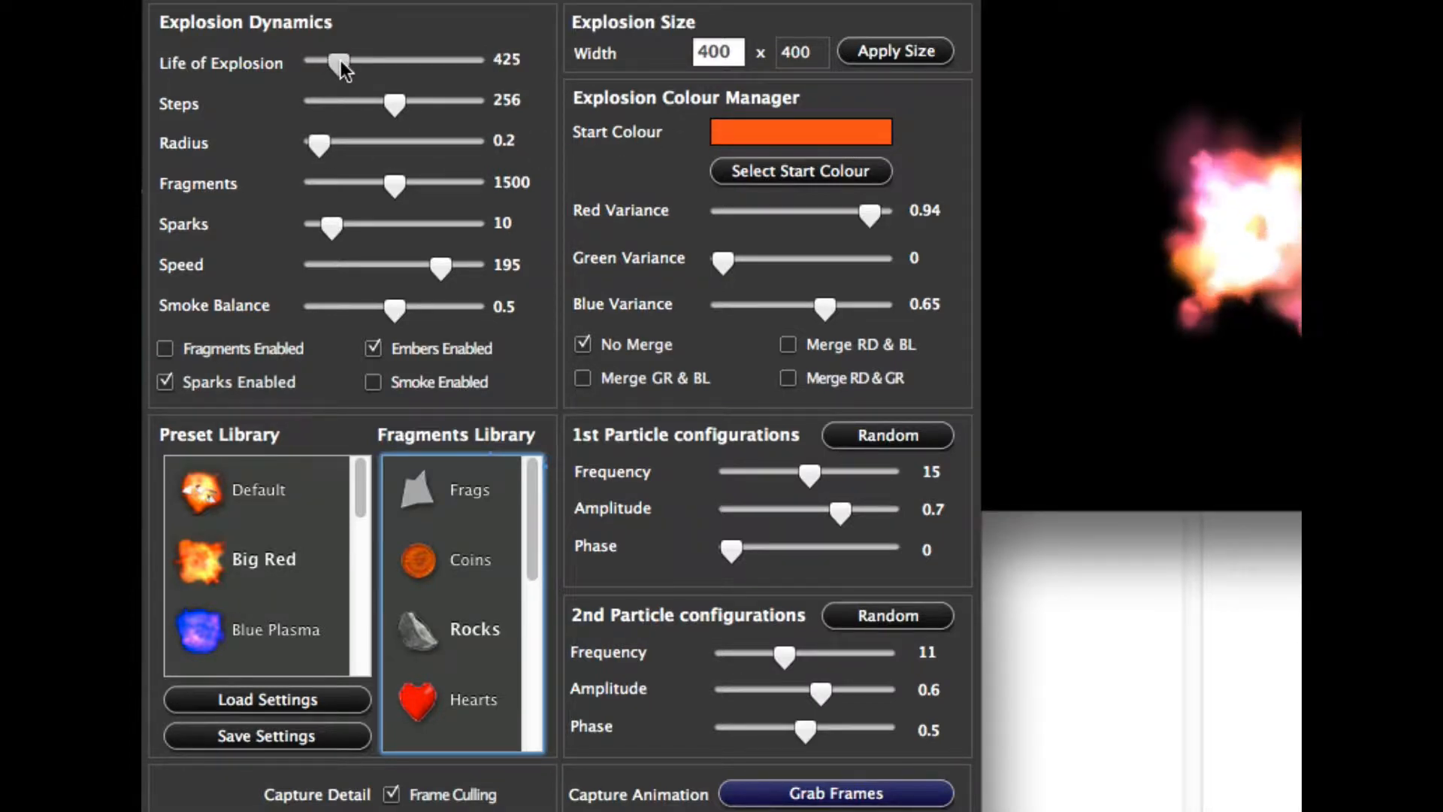
Try the explosion steps at 5 and 452, settle on 246, and raise the sparks to 100
left_click_drag(398, 102, 311, 102)
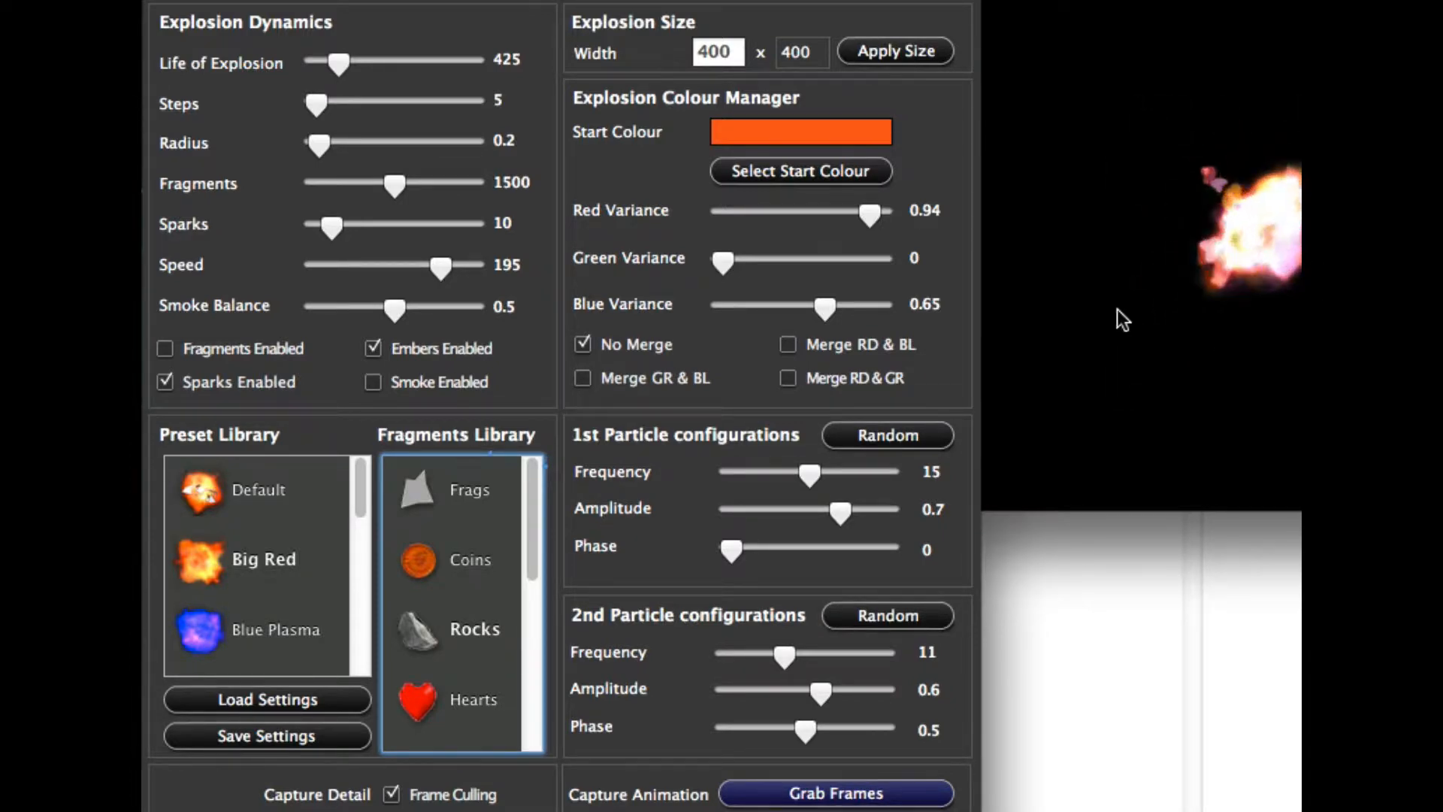
left_click_drag(317, 105, 464, 101)
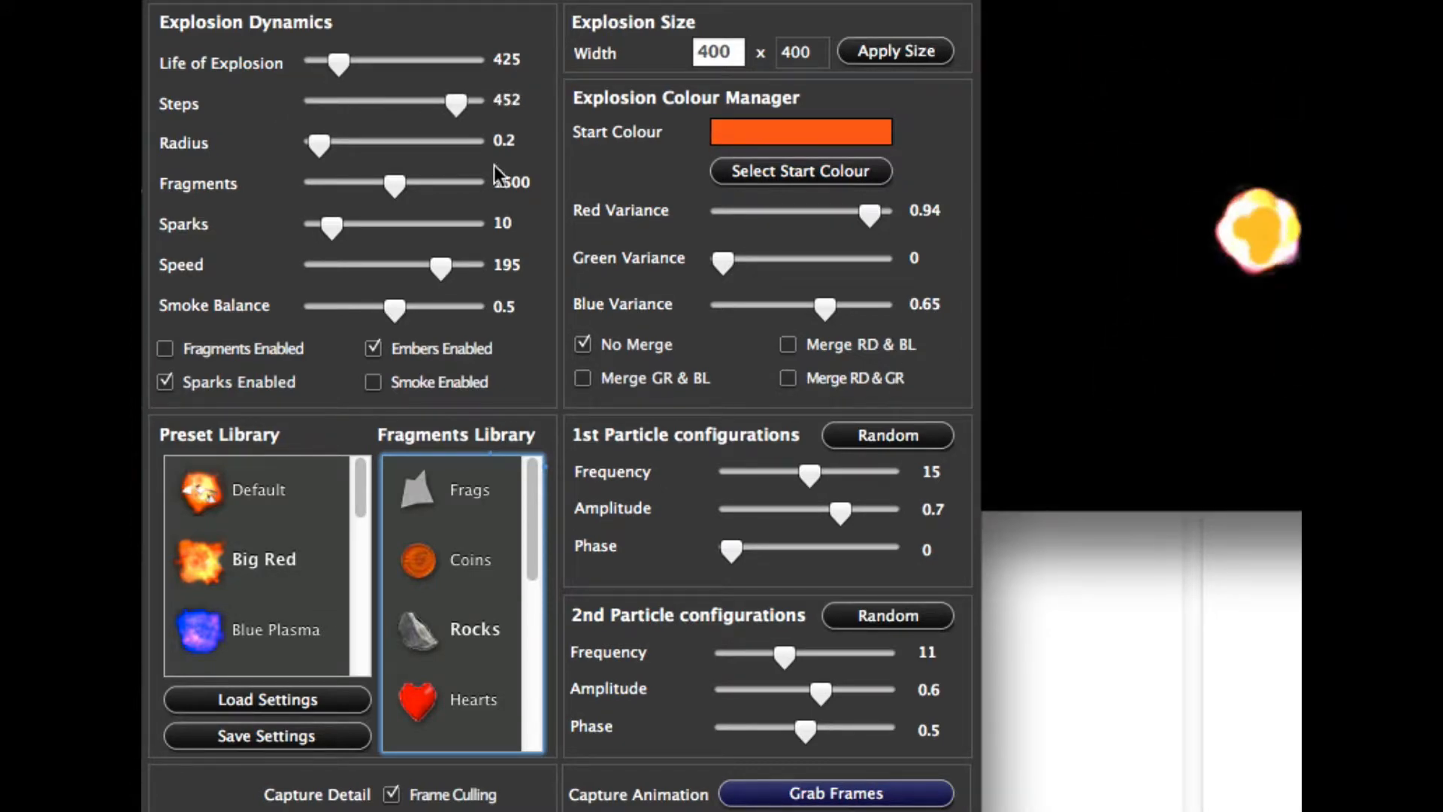
left_click_drag(466, 101, 389, 104)
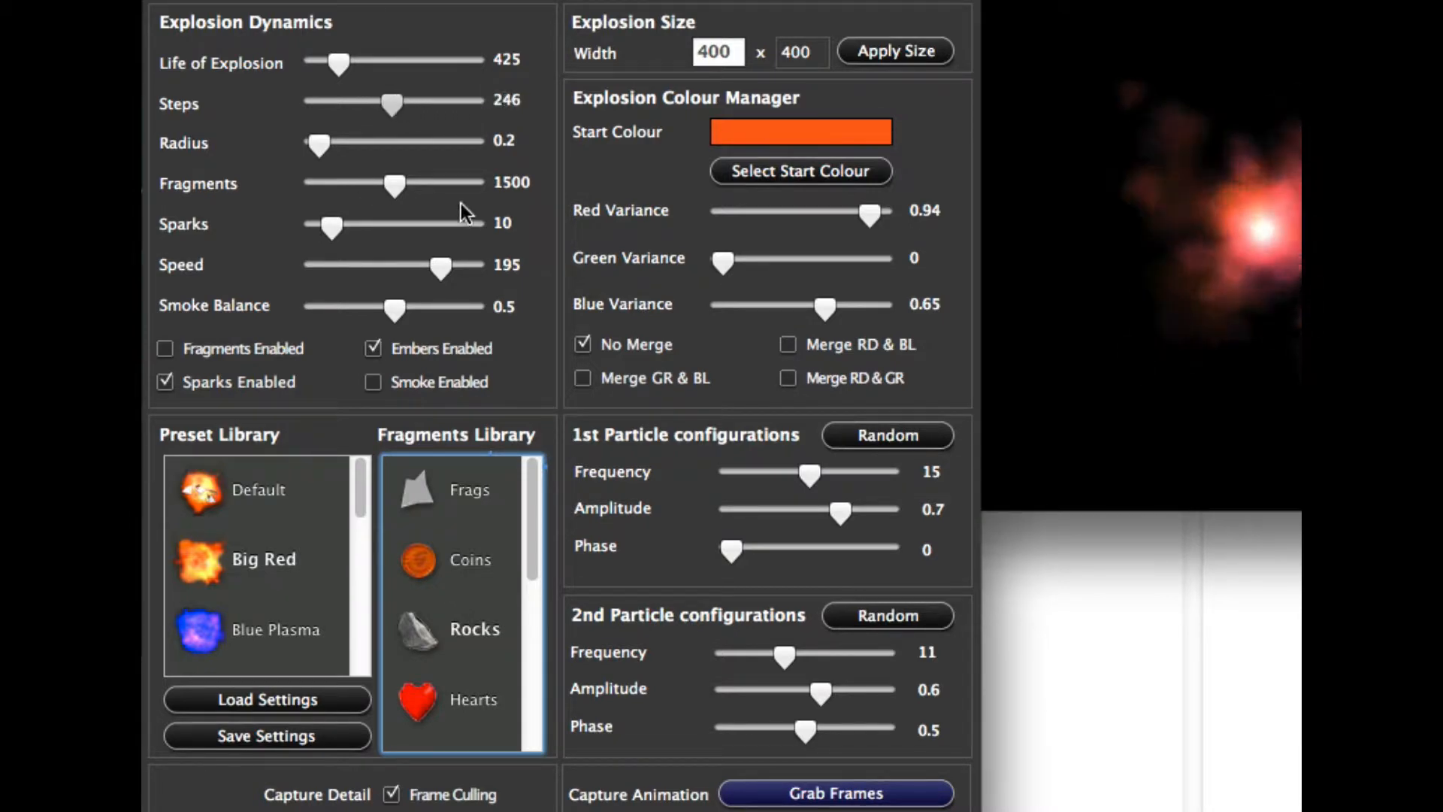
left_click_drag(398, 227, 491, 227)
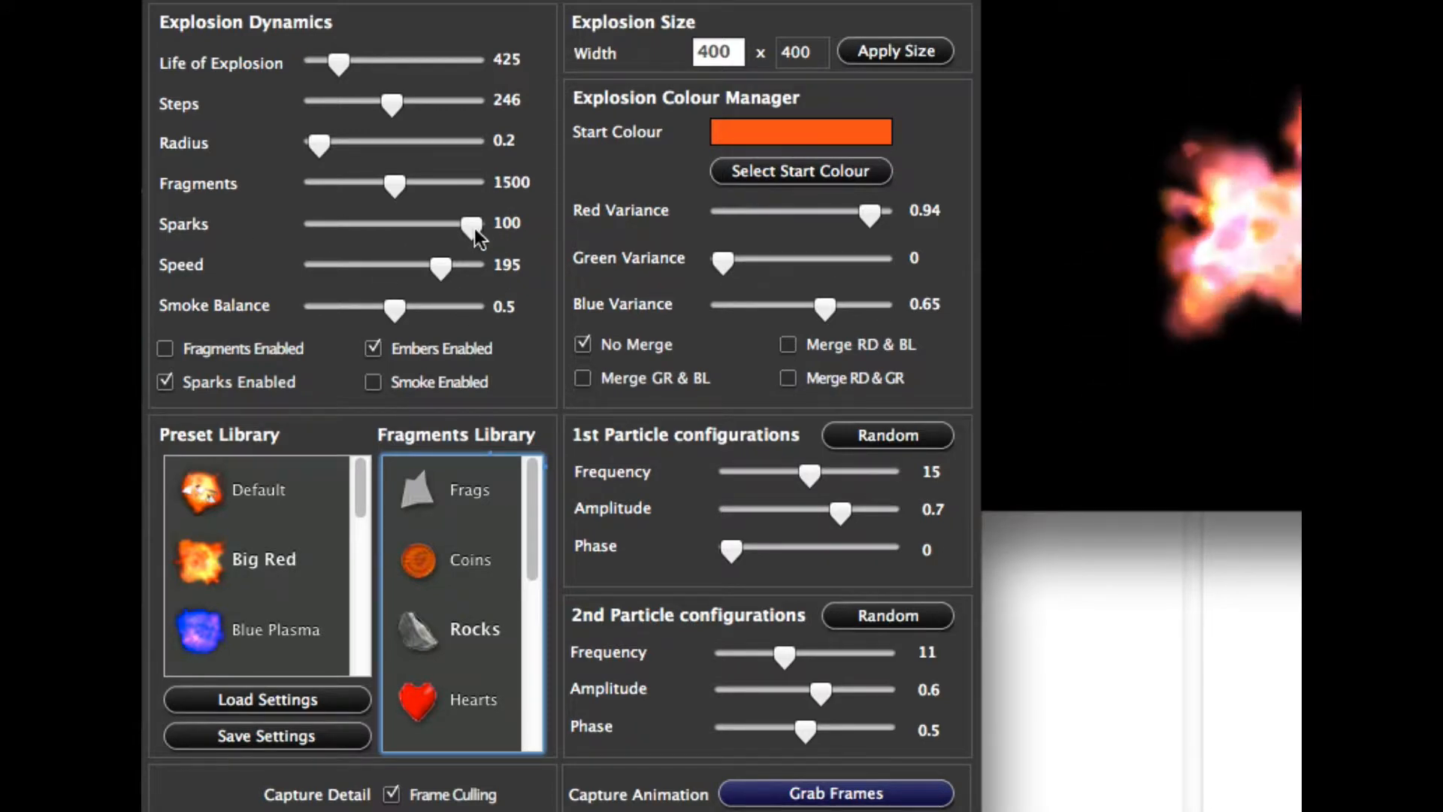
Try the sparks at 8 and 44 and settle on 48, with the explosion steps at 18 and the radius at 2.3
left_click_drag(474, 227, 327, 224)
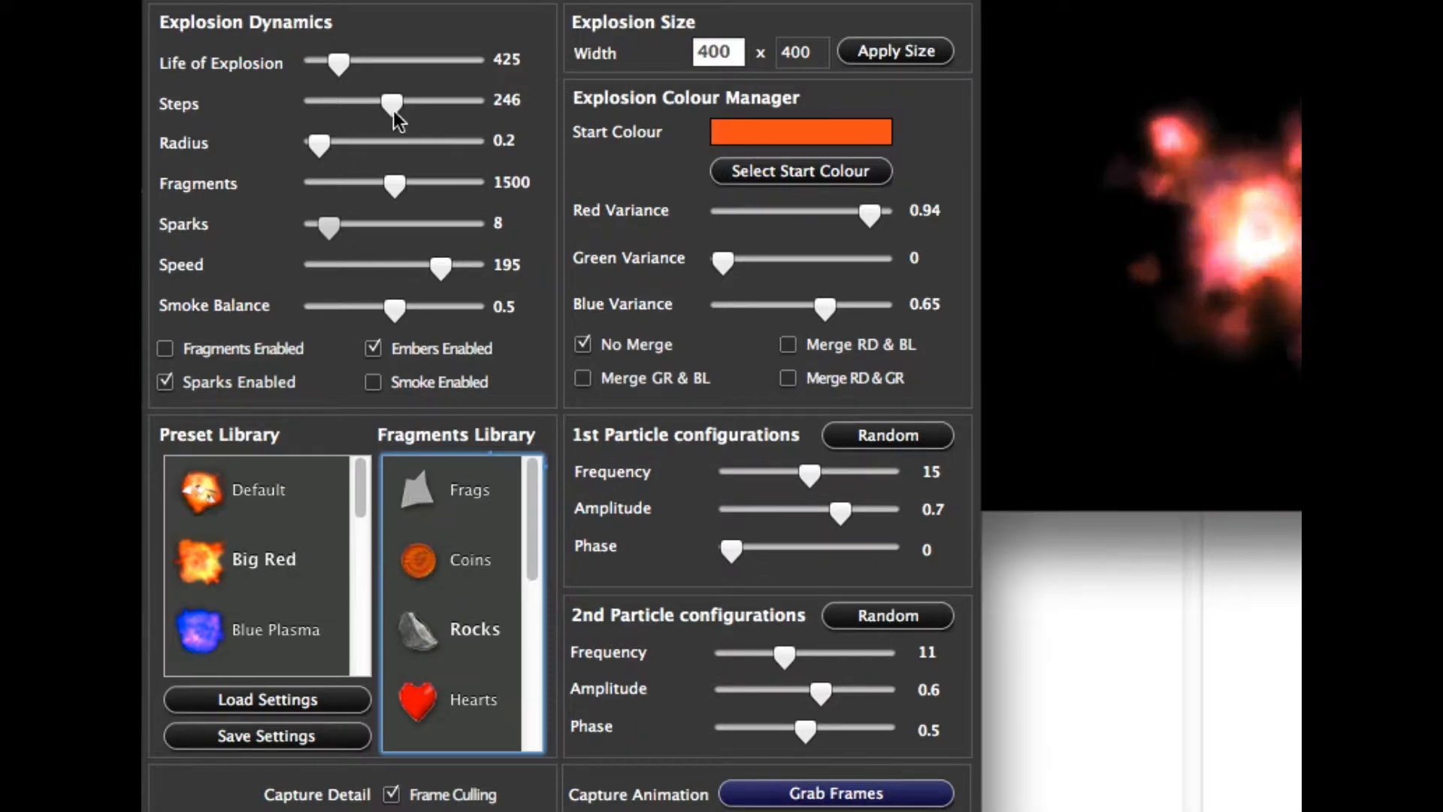
left_click_drag(391, 103, 323, 100)
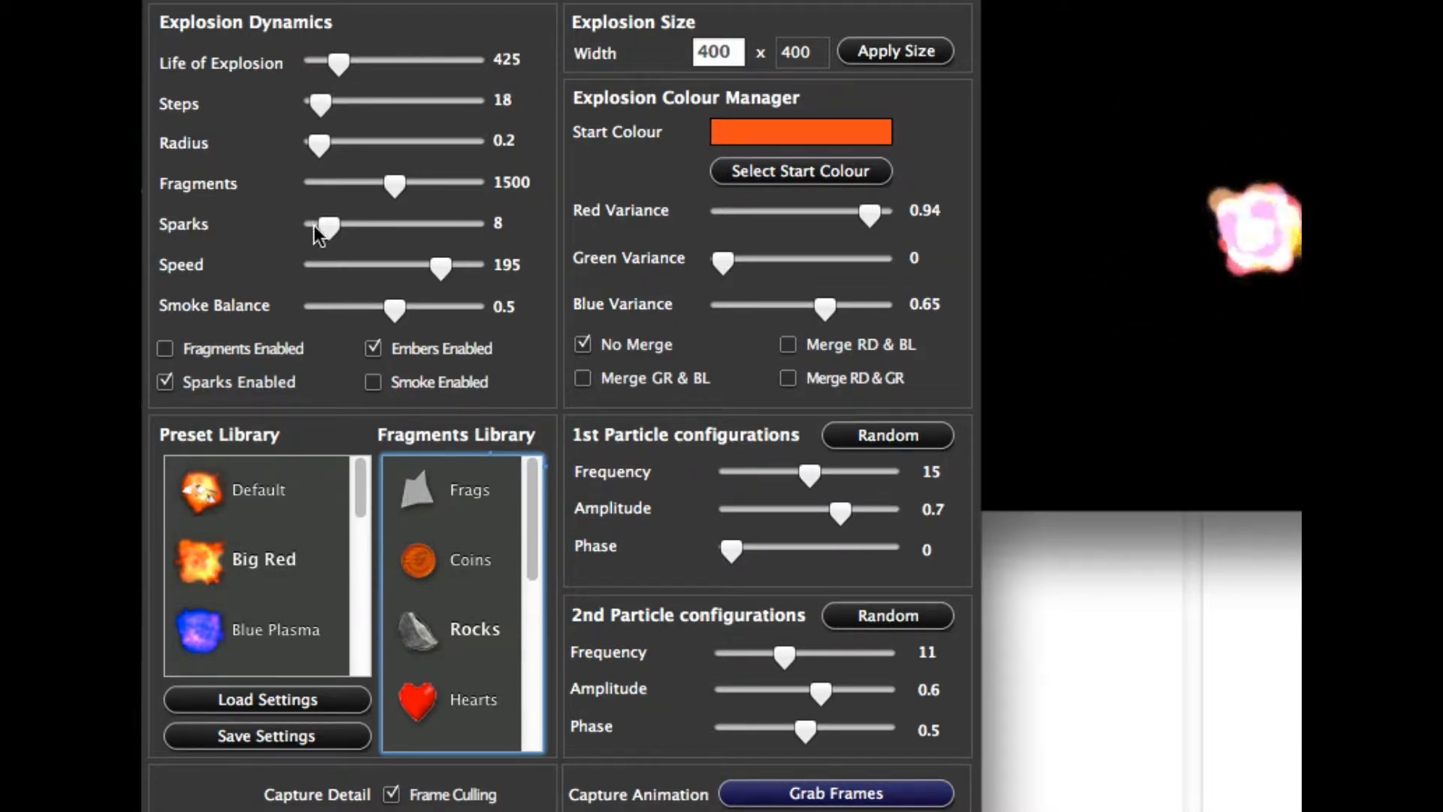
left_click_drag(313, 224, 400, 229)
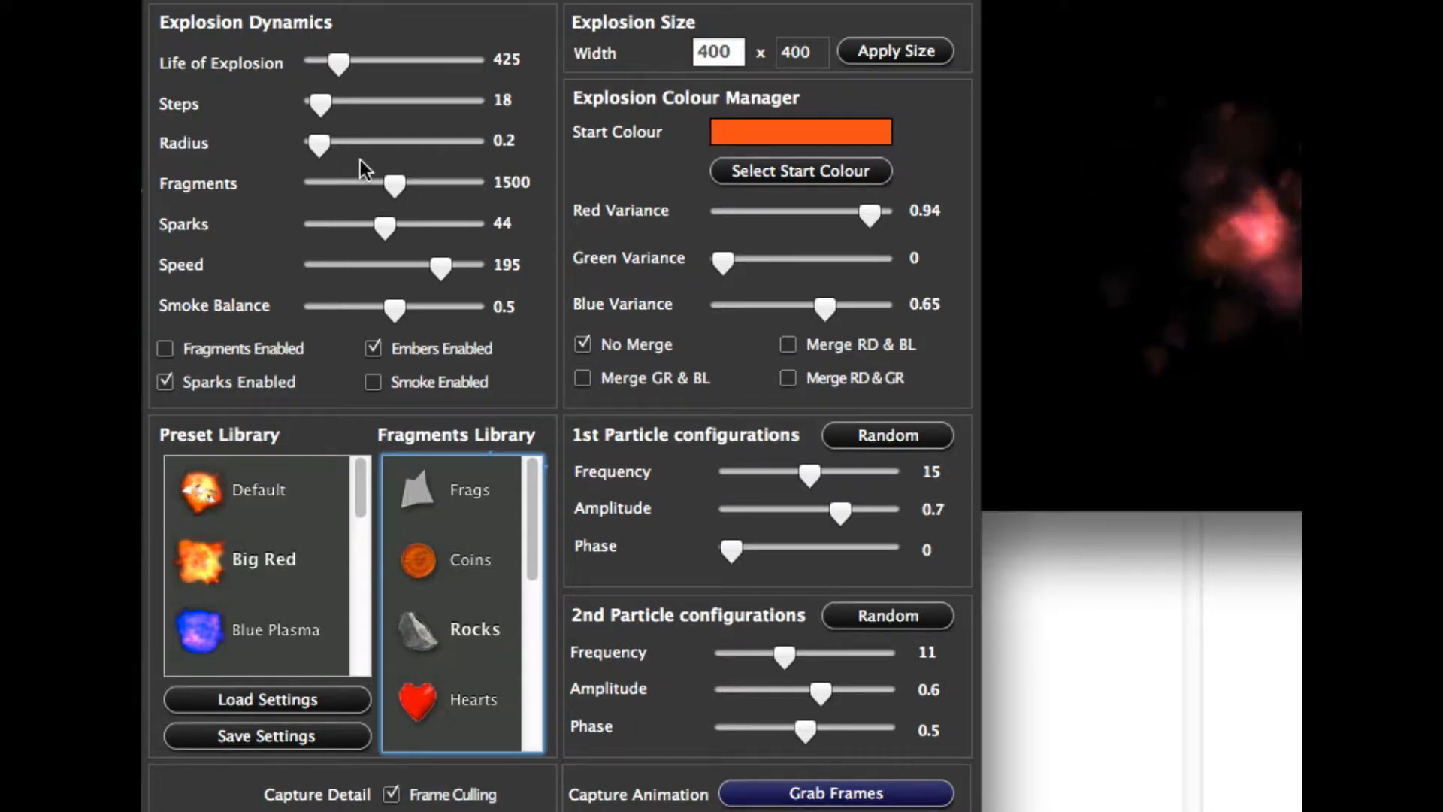
left_click_drag(322, 148, 354, 143)
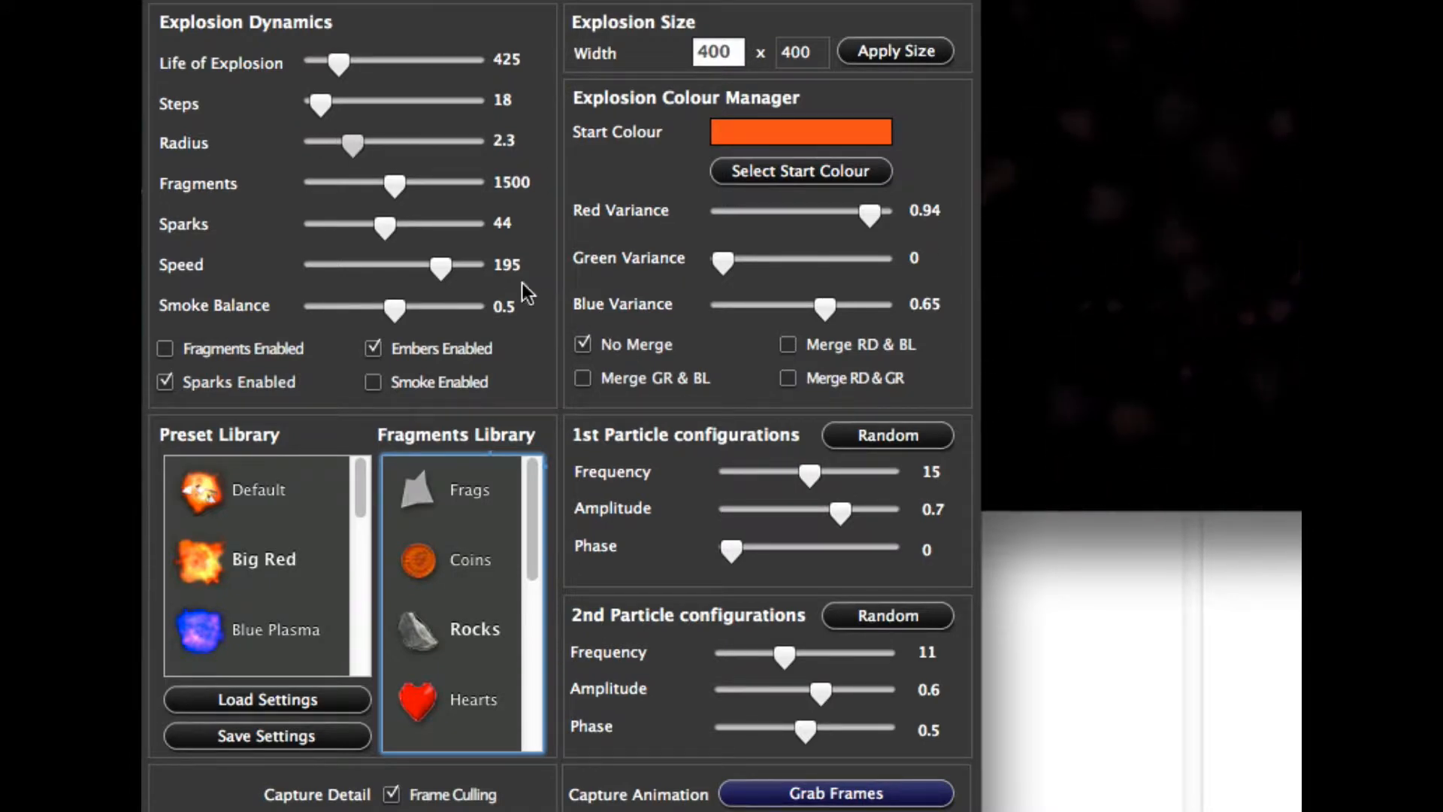
mouse_move(384, 221)
left_mouse_down()
mouse_move(312, 223)
mouse_move(393, 225)
left_mouse_up()
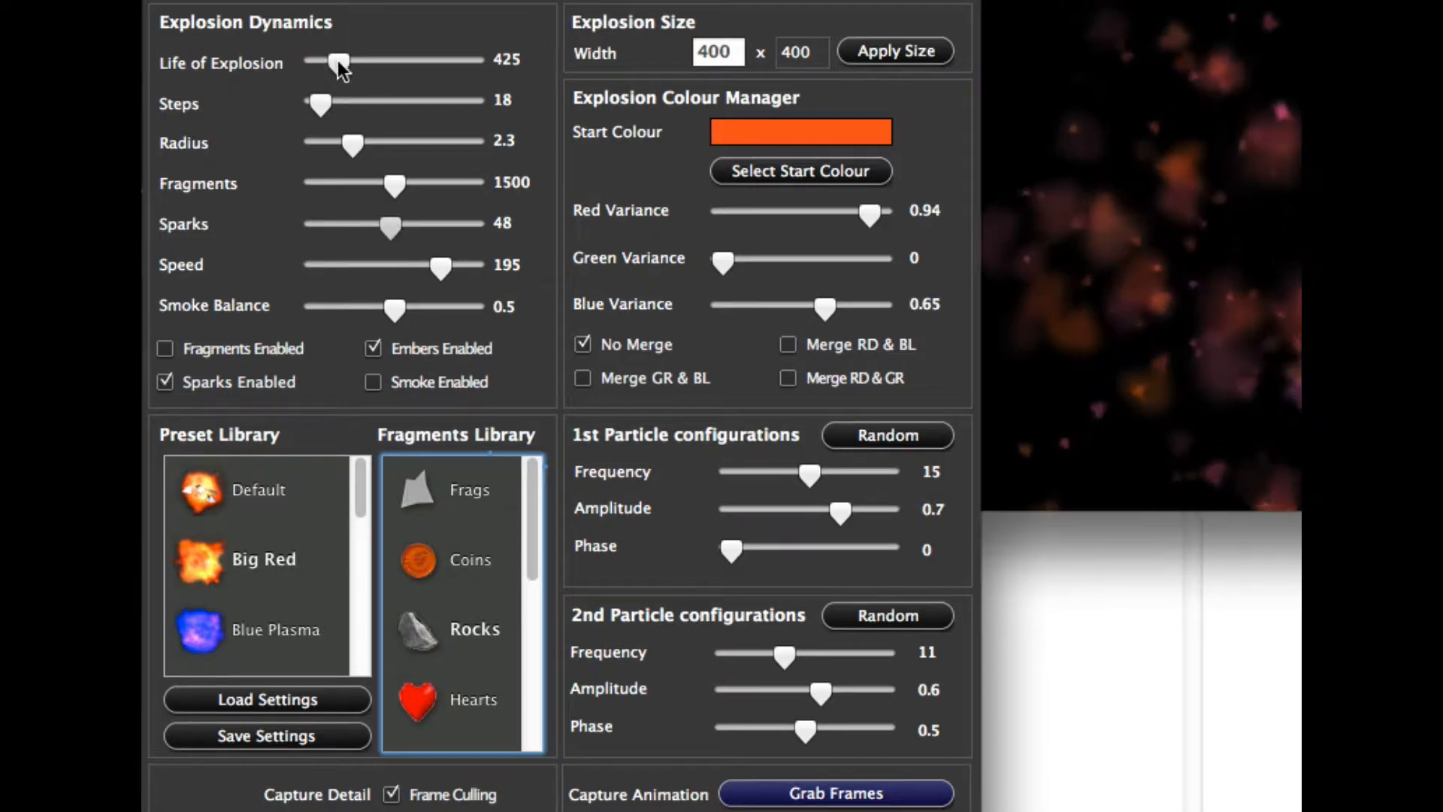
Raise the explosion steps to 255, try the life at 637 and settle on 292, and reduce the radius to 1.6 and the speed
left_click_drag(336, 60, 400, 62)
left_click_drag(321, 104, 349, 61)
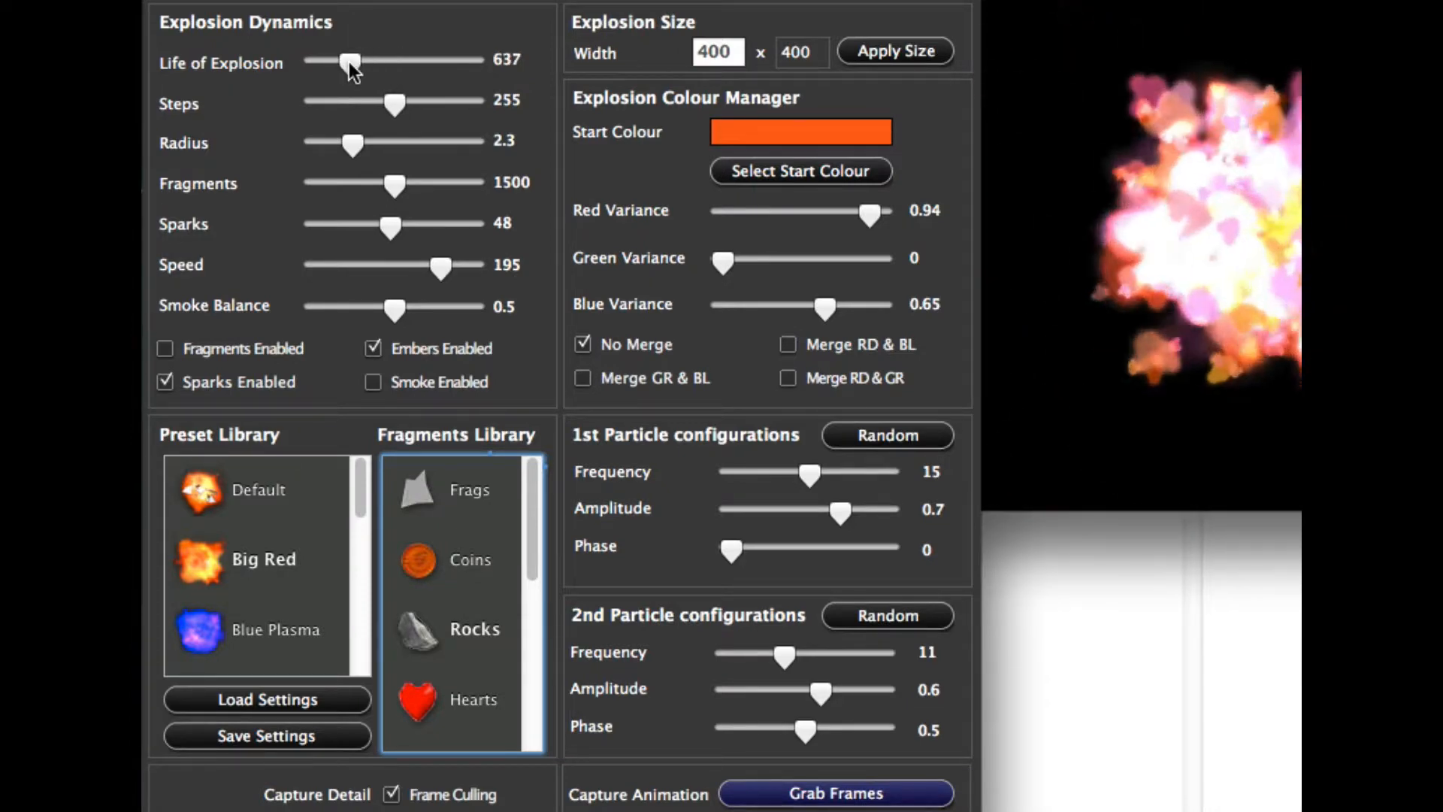
left_click_drag(349, 61, 330, 61)
left_click_drag(354, 141, 346, 146)
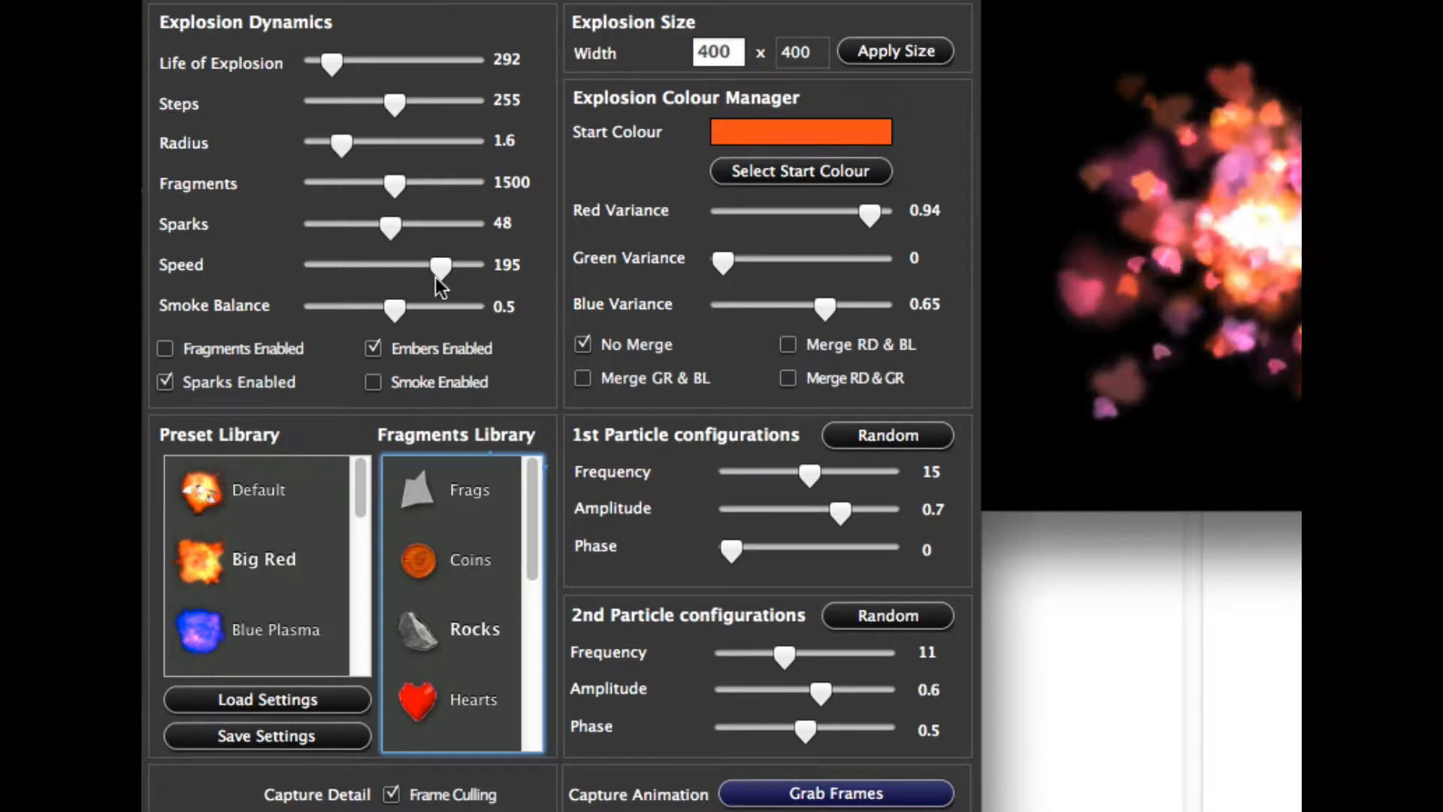
left_click_drag(439, 267, 376, 264)
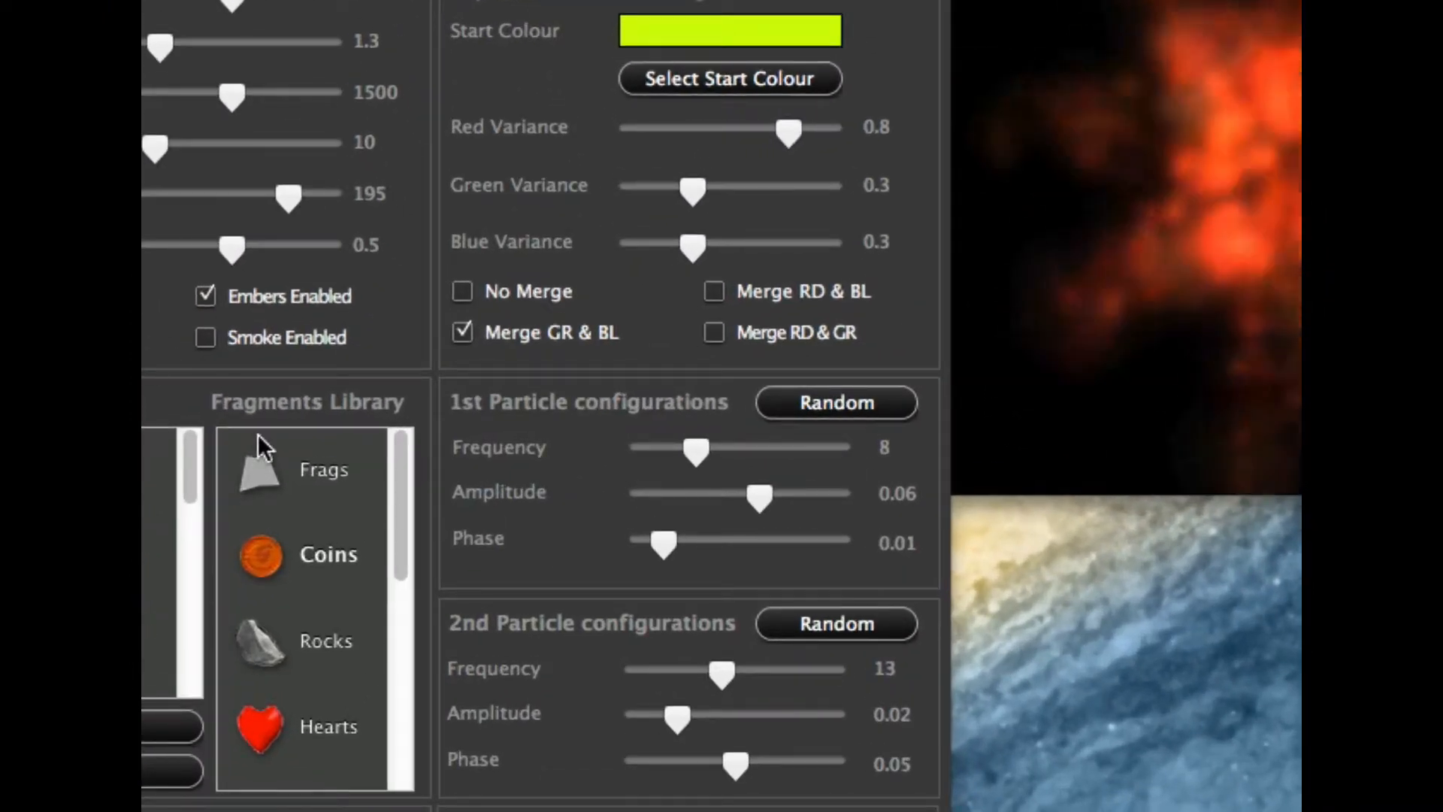
Try the Frags fragment type, set the fragments value to 664, and switch the fragment type to Coins
left_click(315, 481)
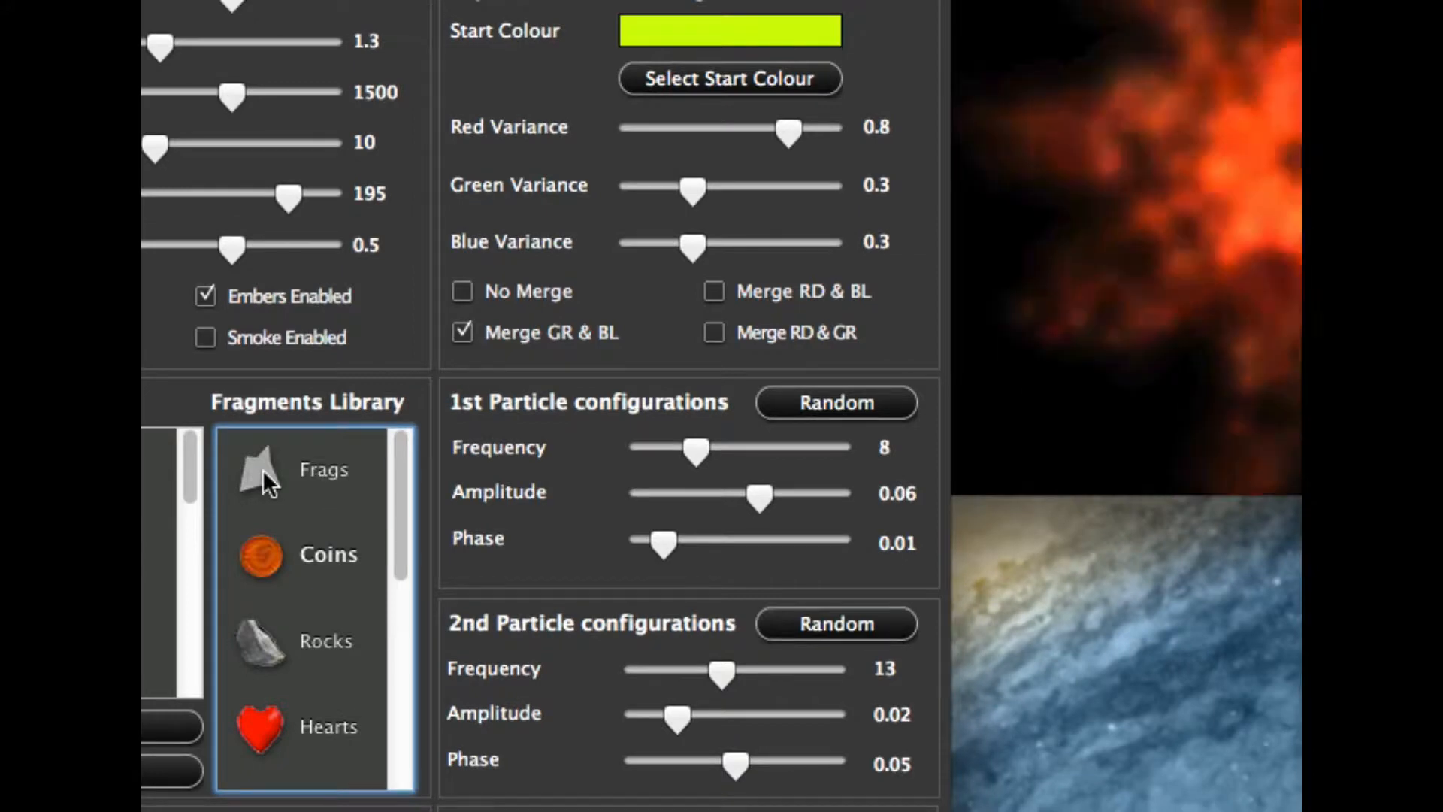
left_click(332, 471)
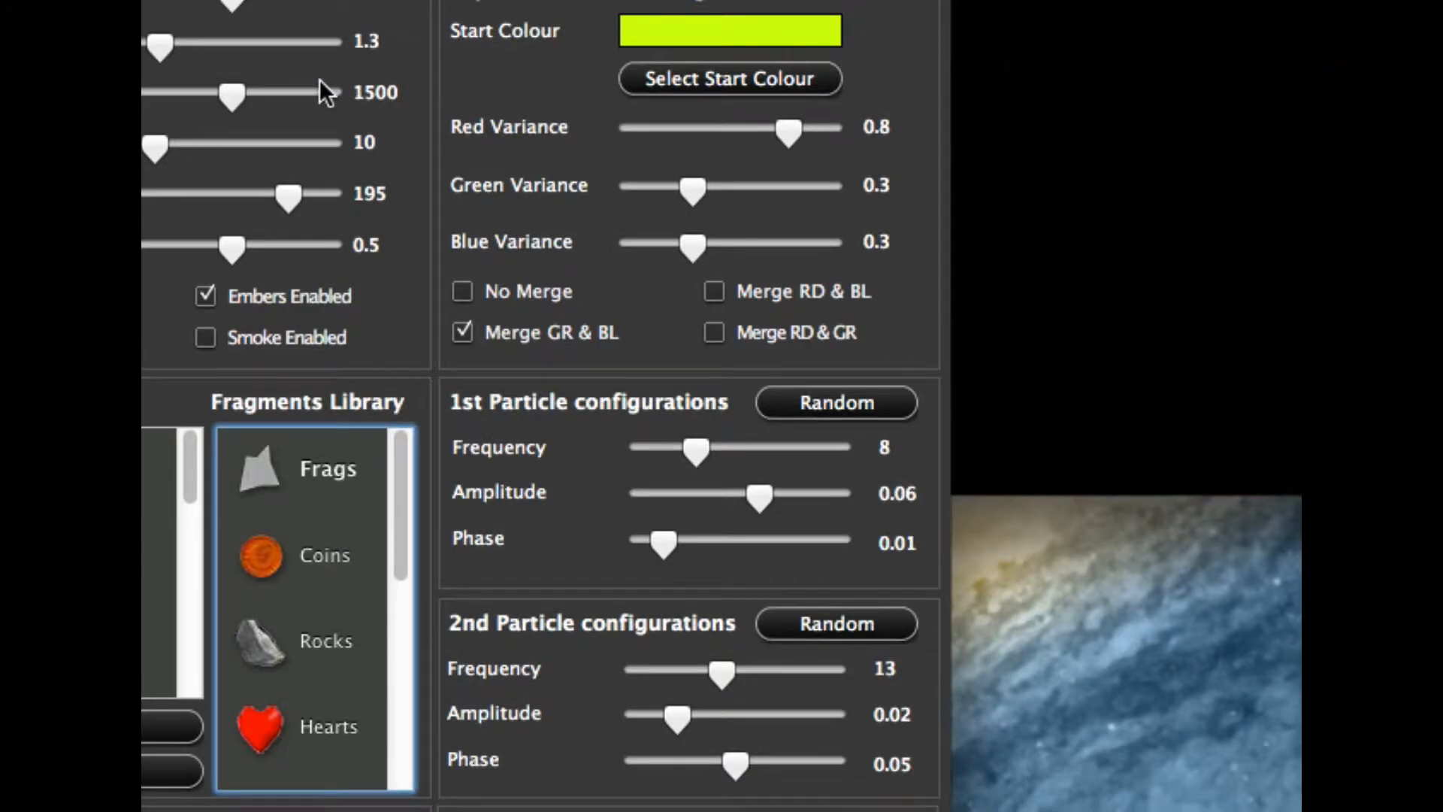
left_click_drag(235, 90, 179, 96)
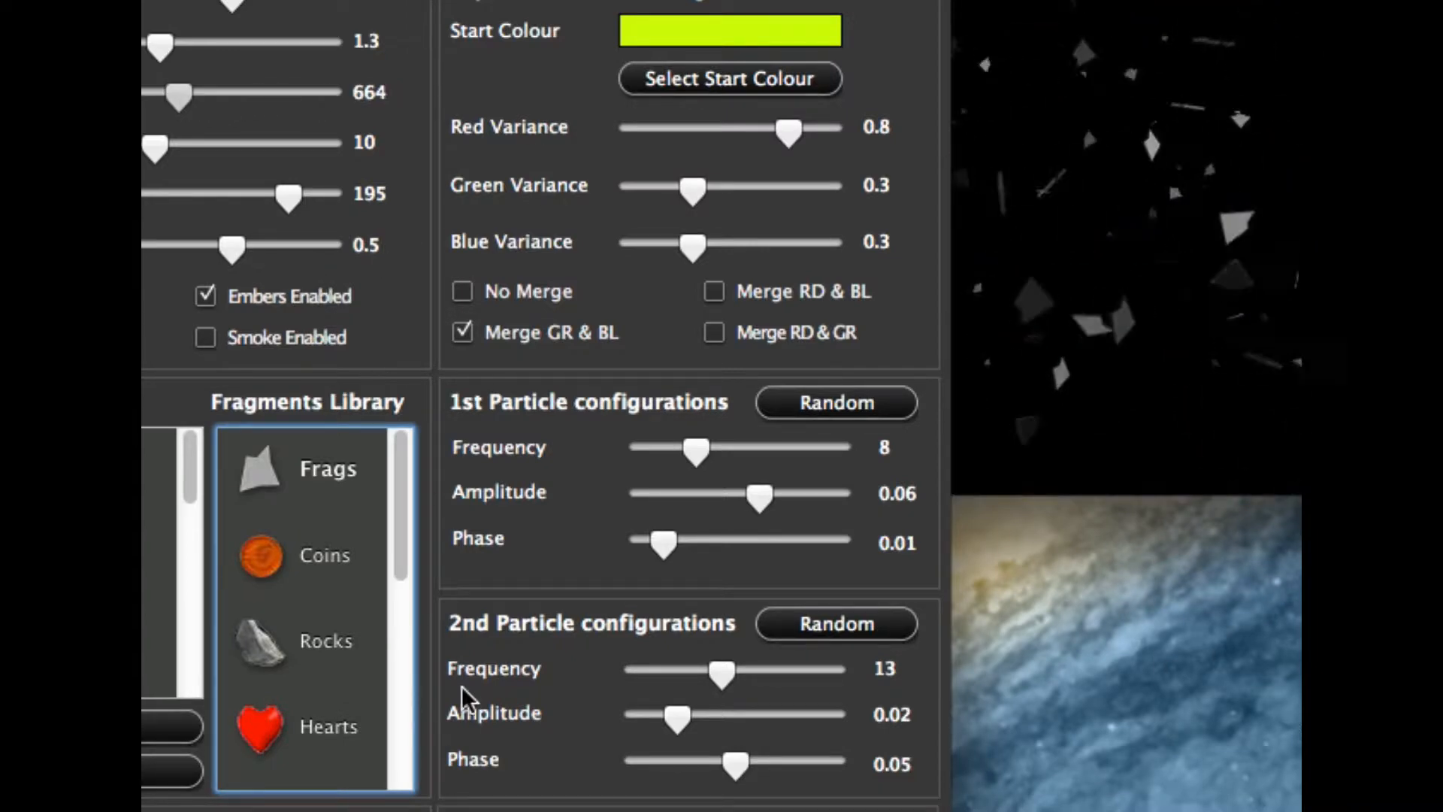
left_click(309, 552)
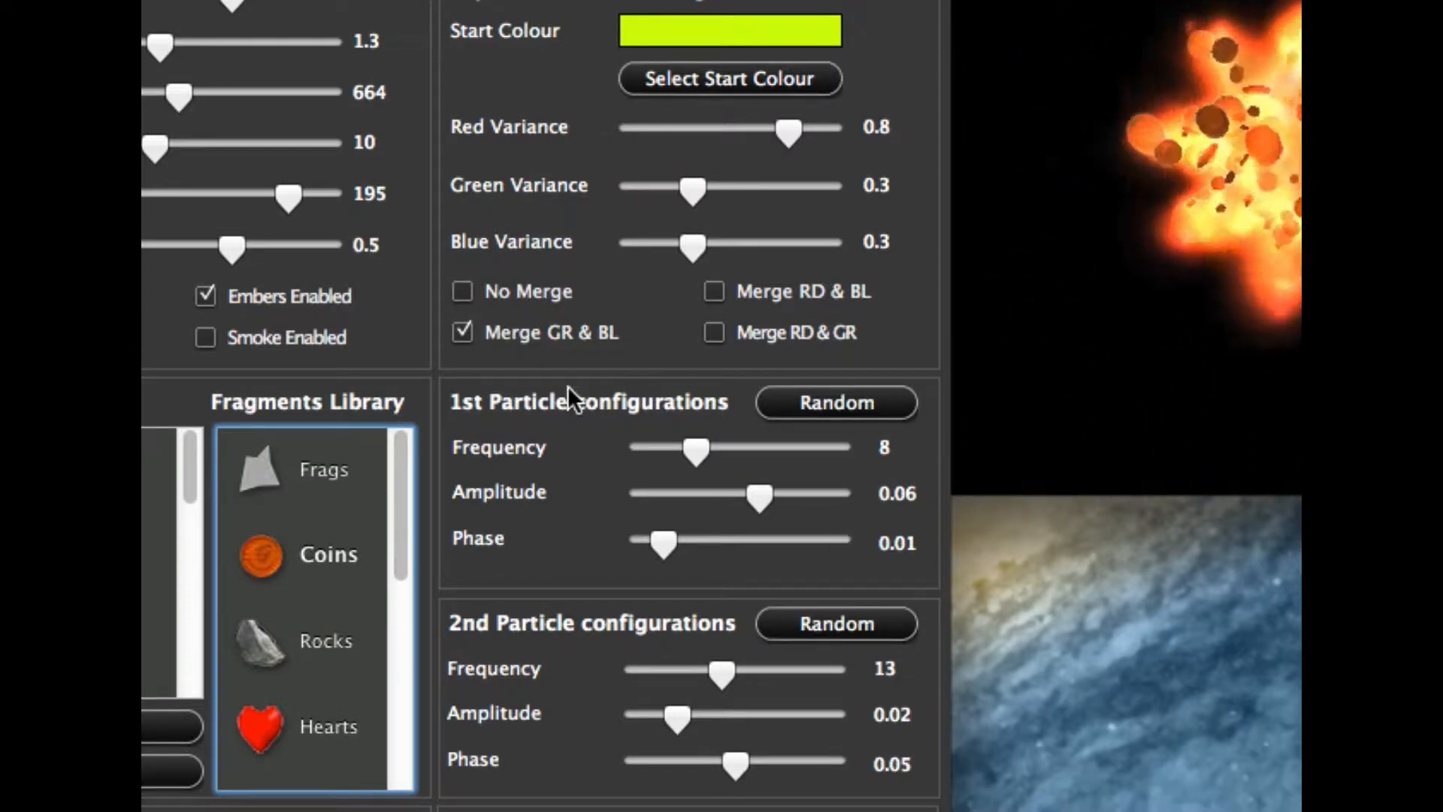
Set the 1st particle frequency to 19 and the 2nd particle configuration to frequency 15 and amplitude 0.4
left_click_drag(699, 448, 765, 448)
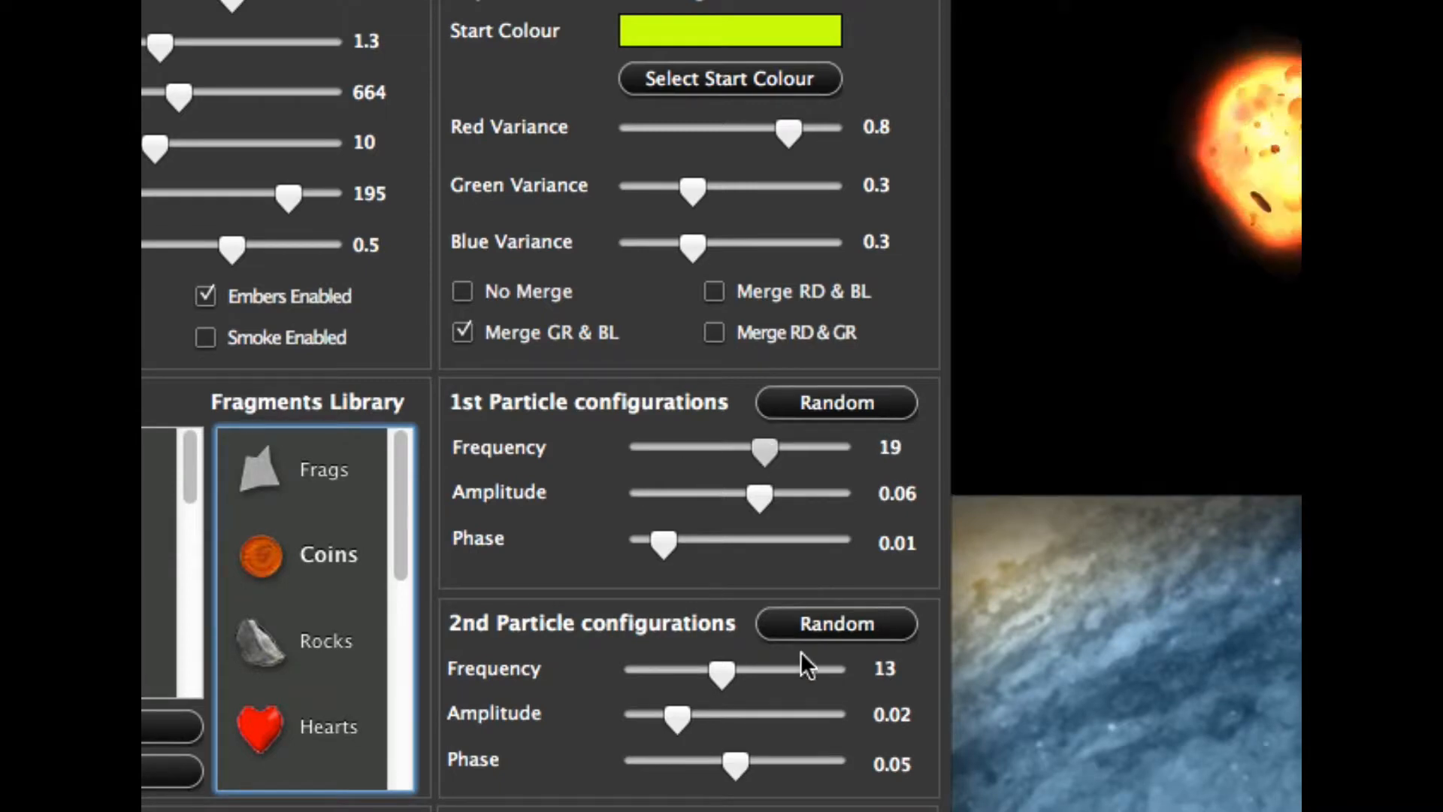
left_click_drag(708, 654, 734, 670)
left_click_drag(673, 711, 711, 709)
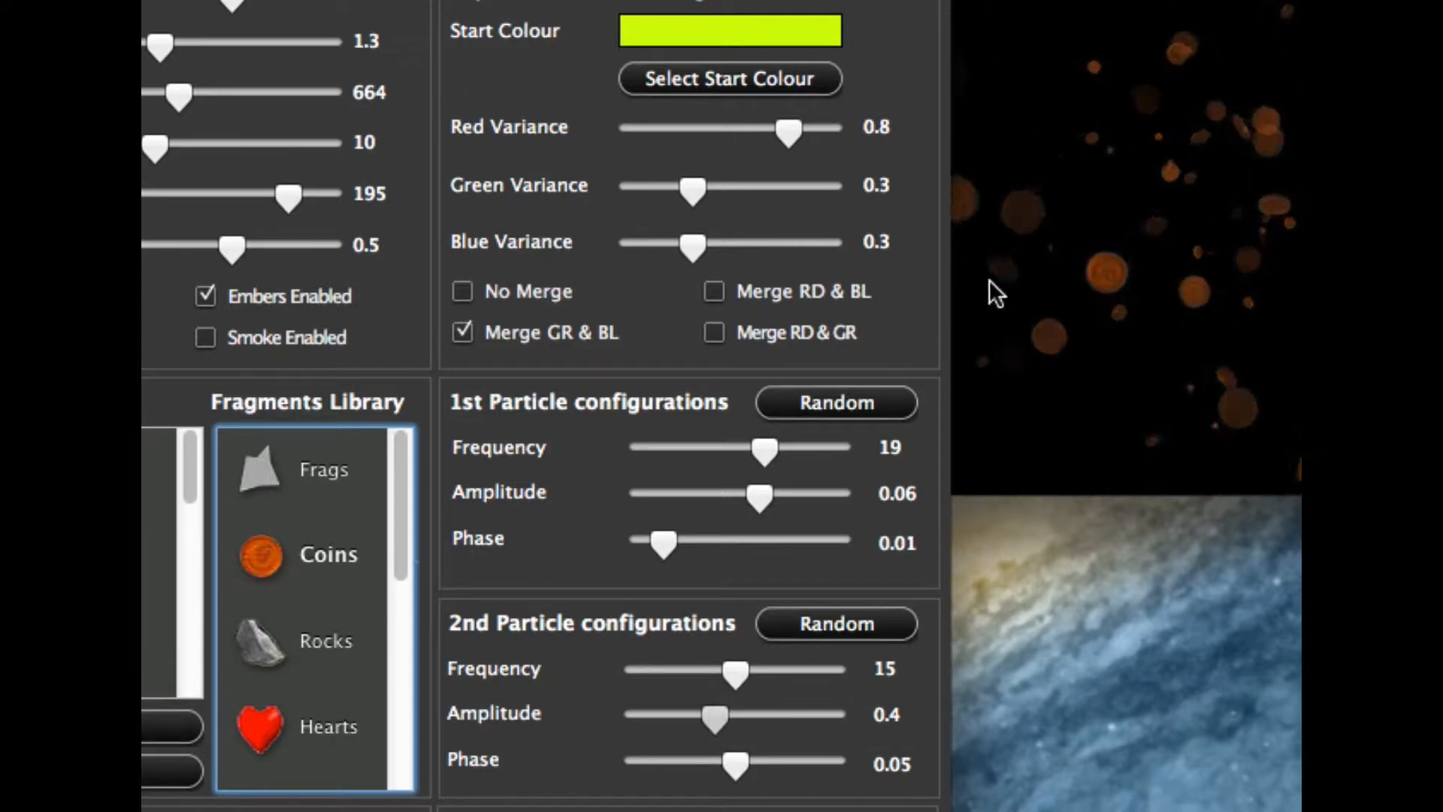
Try the Rocks and Hearts fragment types, and settle on Glow
left_click(333, 641)
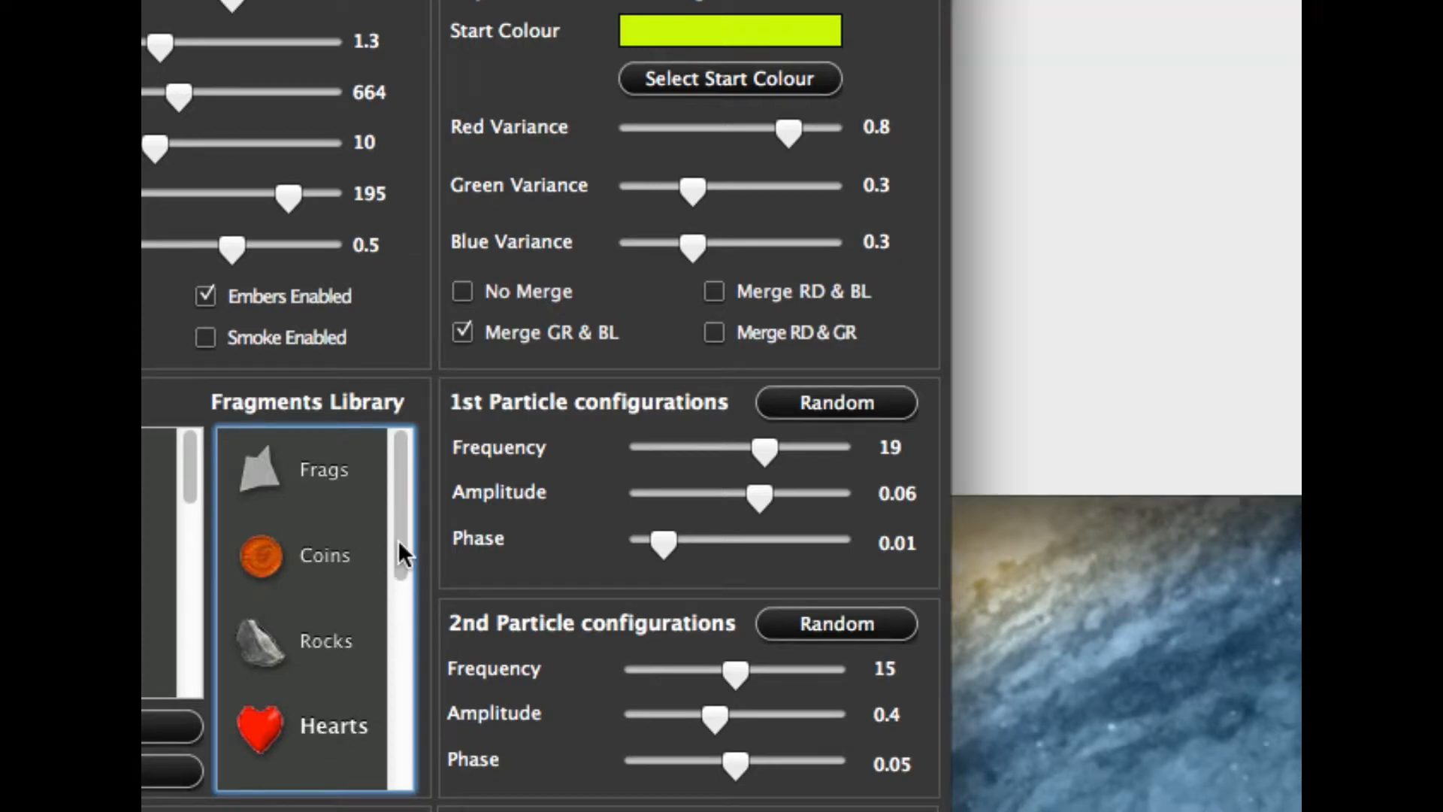
left_click_drag(398, 543, 399, 700)
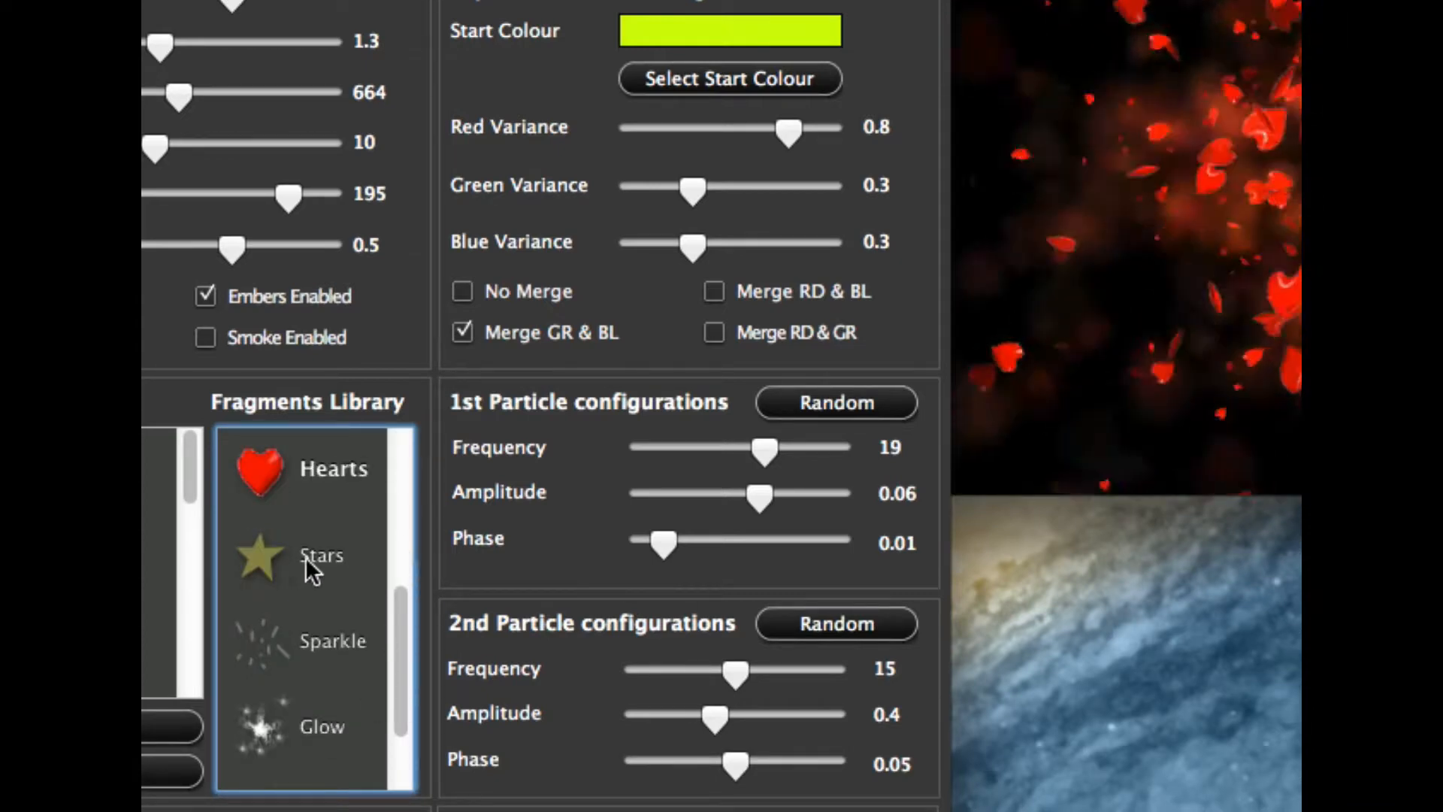
left_click(344, 717)
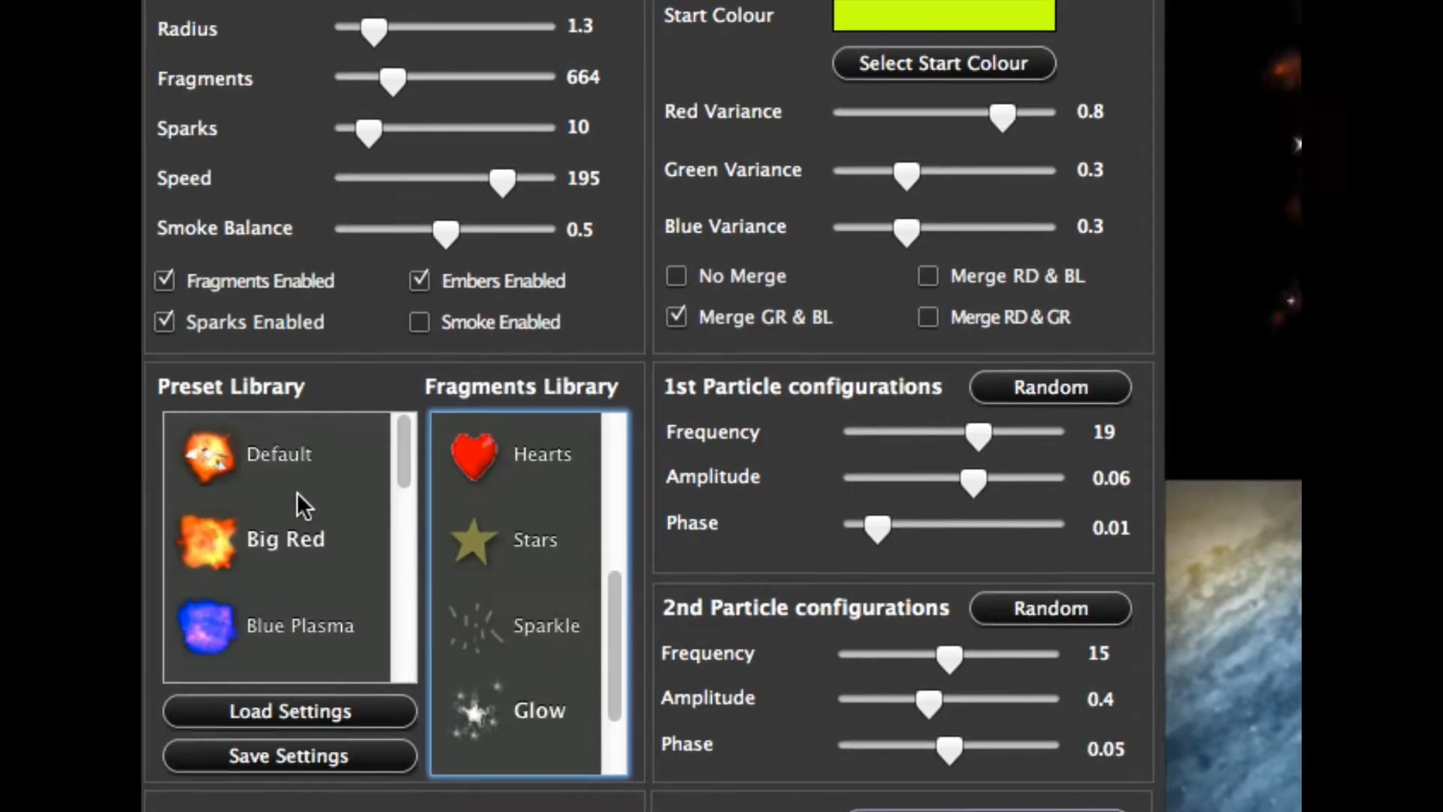
Save the explosion settings as MyExplosion_1.expl in the _Example_Explosions folder
left_click_drag(408, 463, 403, 498)
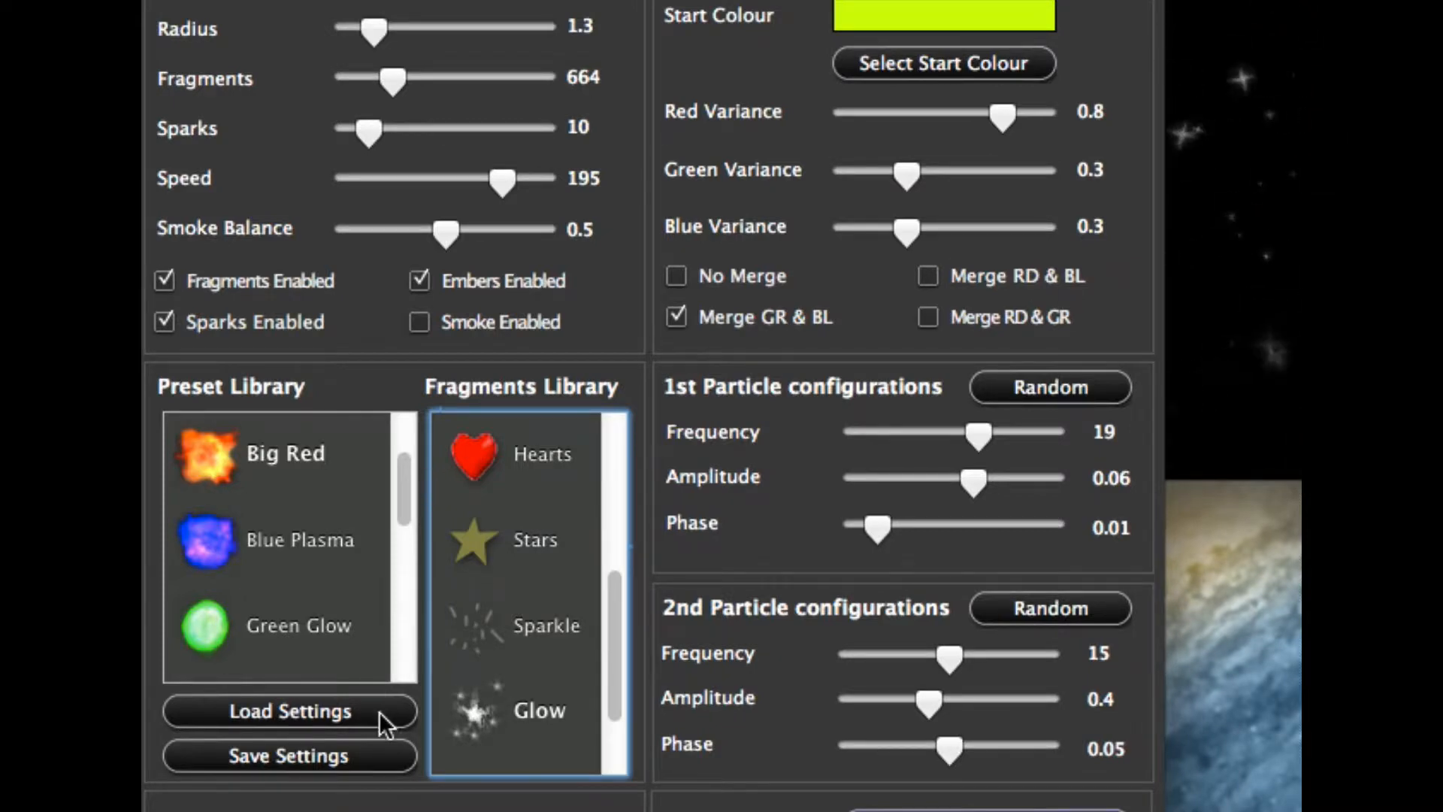
left_click(266, 761)
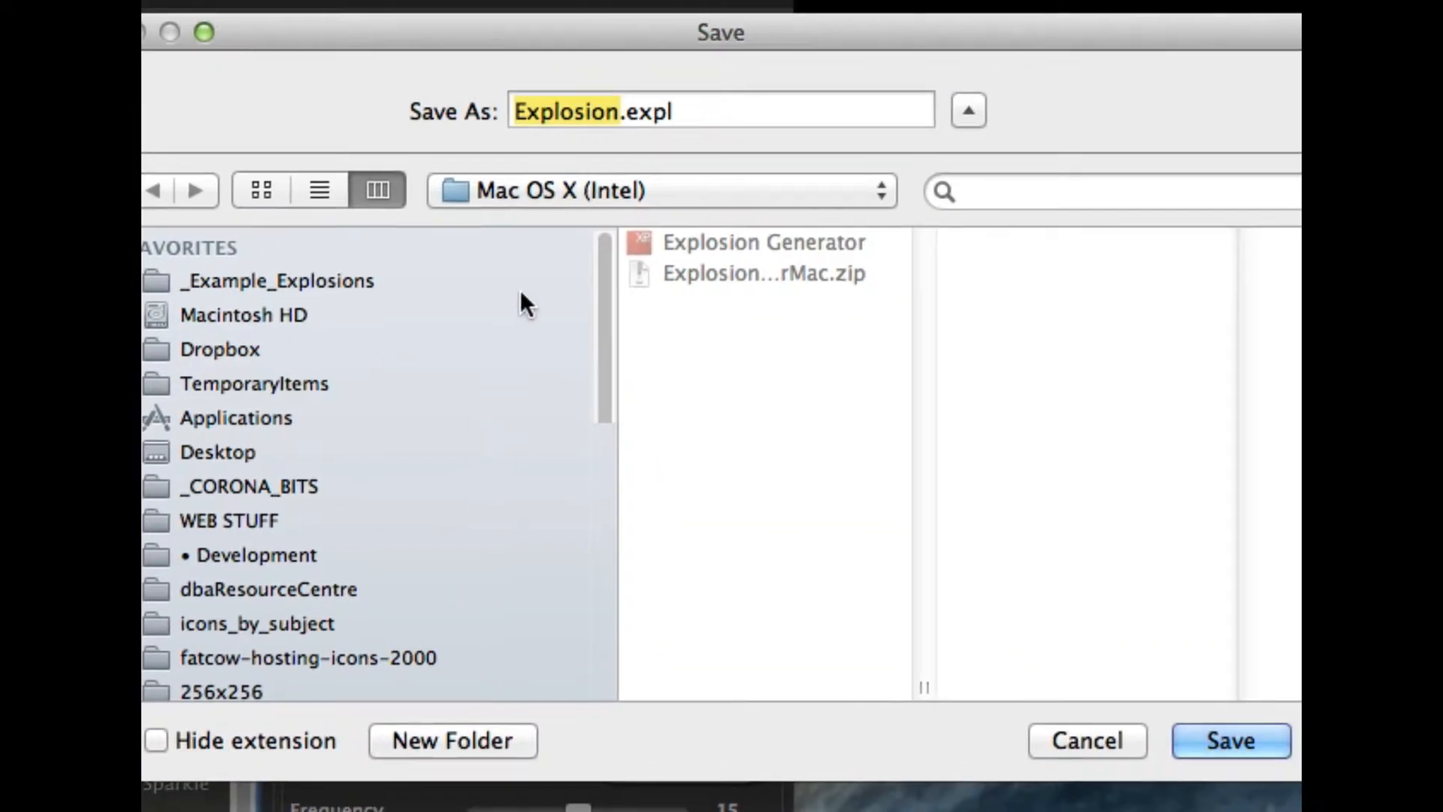
left_click(317, 284)
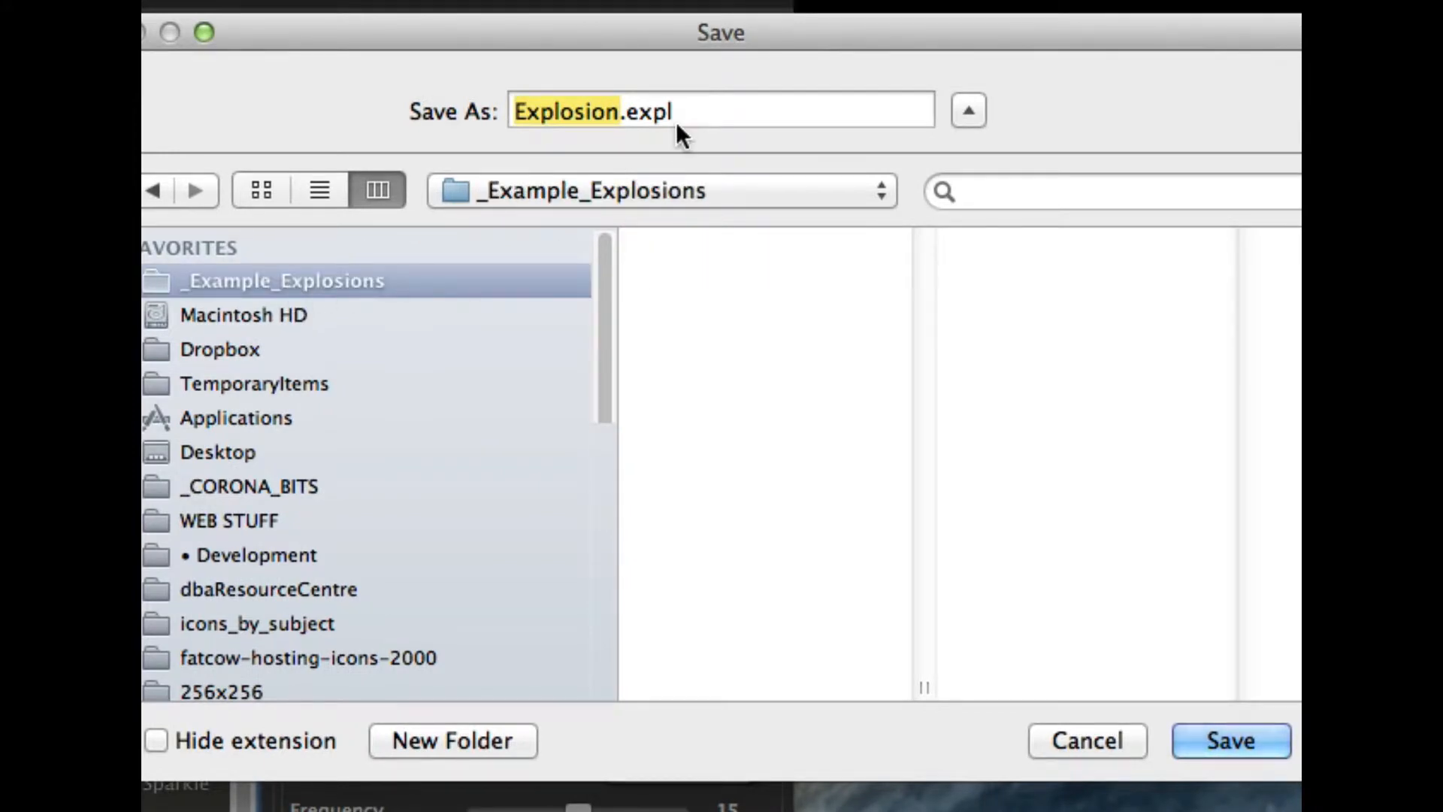
type("MyEx")
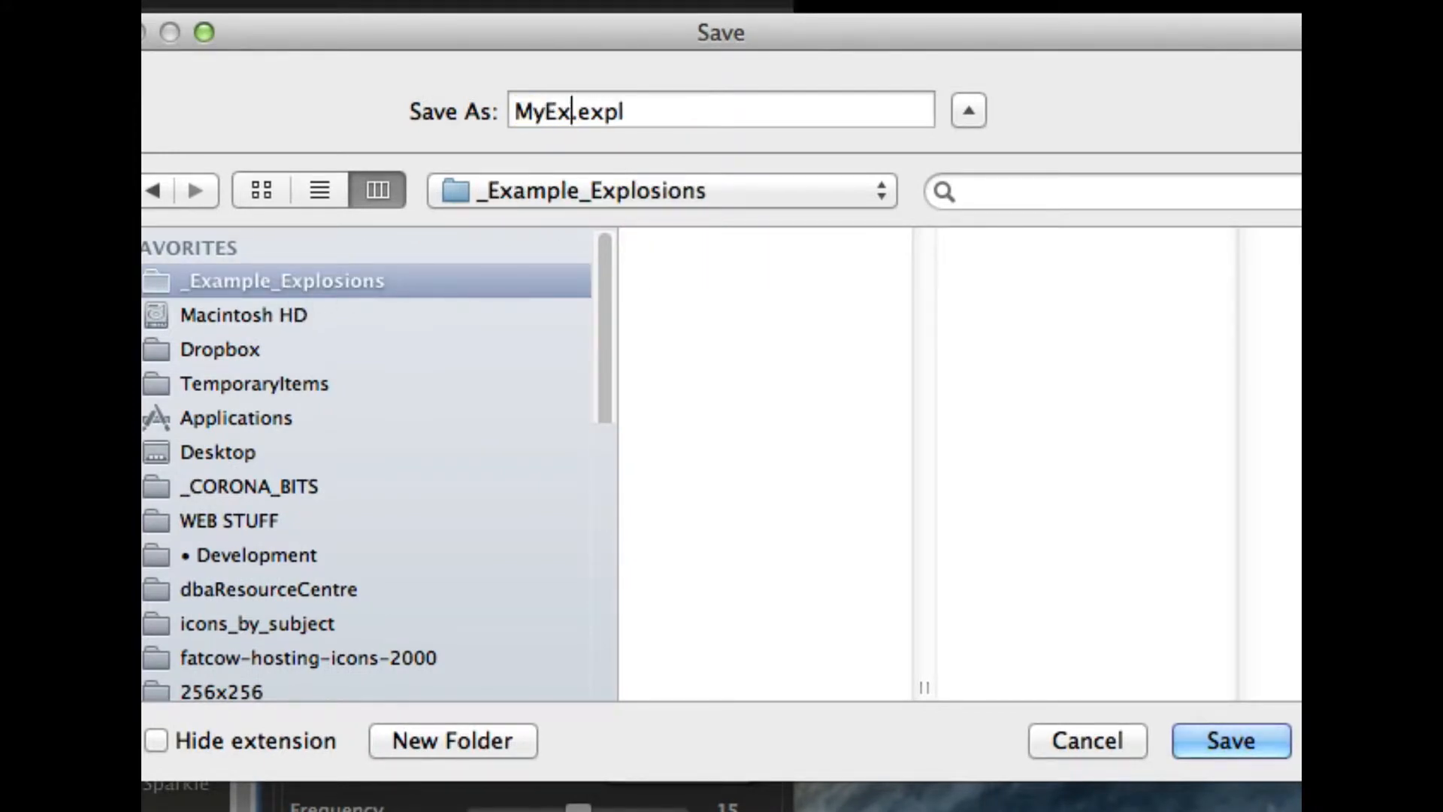
type("plosion_1")
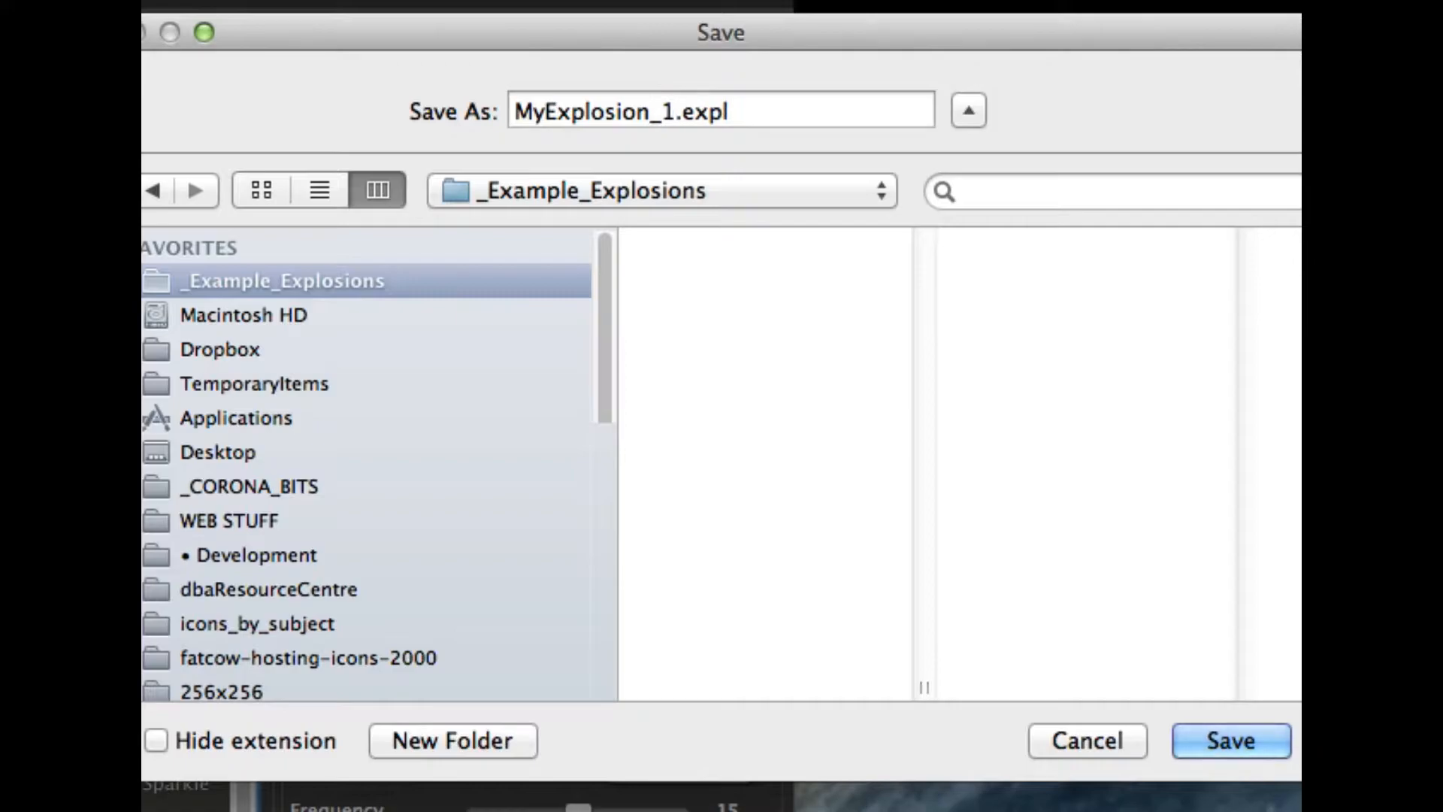
key("Return")
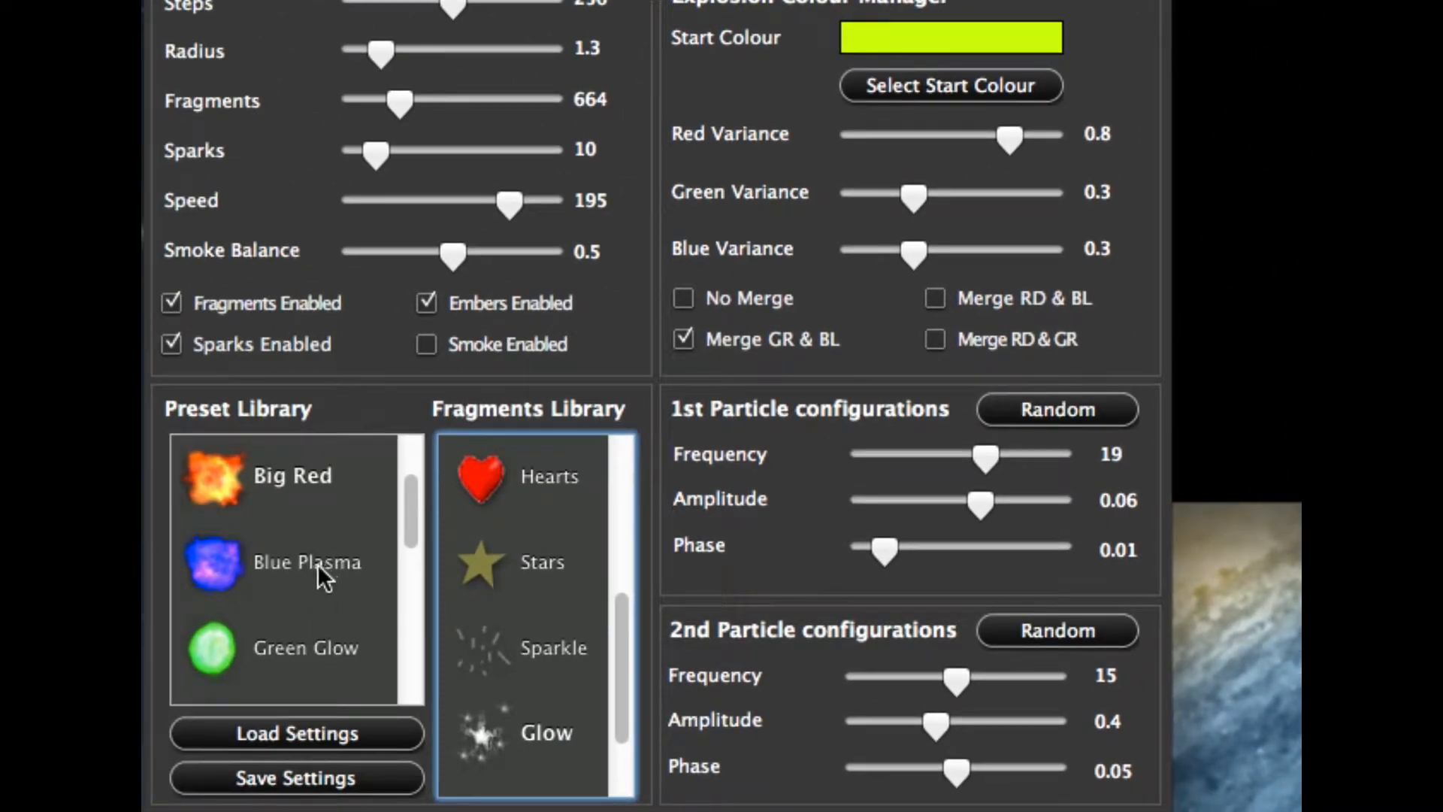
Switch to the Blue Plasma preset and load the saved settings MyExplosion_1.expl from the _Example_Explosions folder
left_click(317, 564)
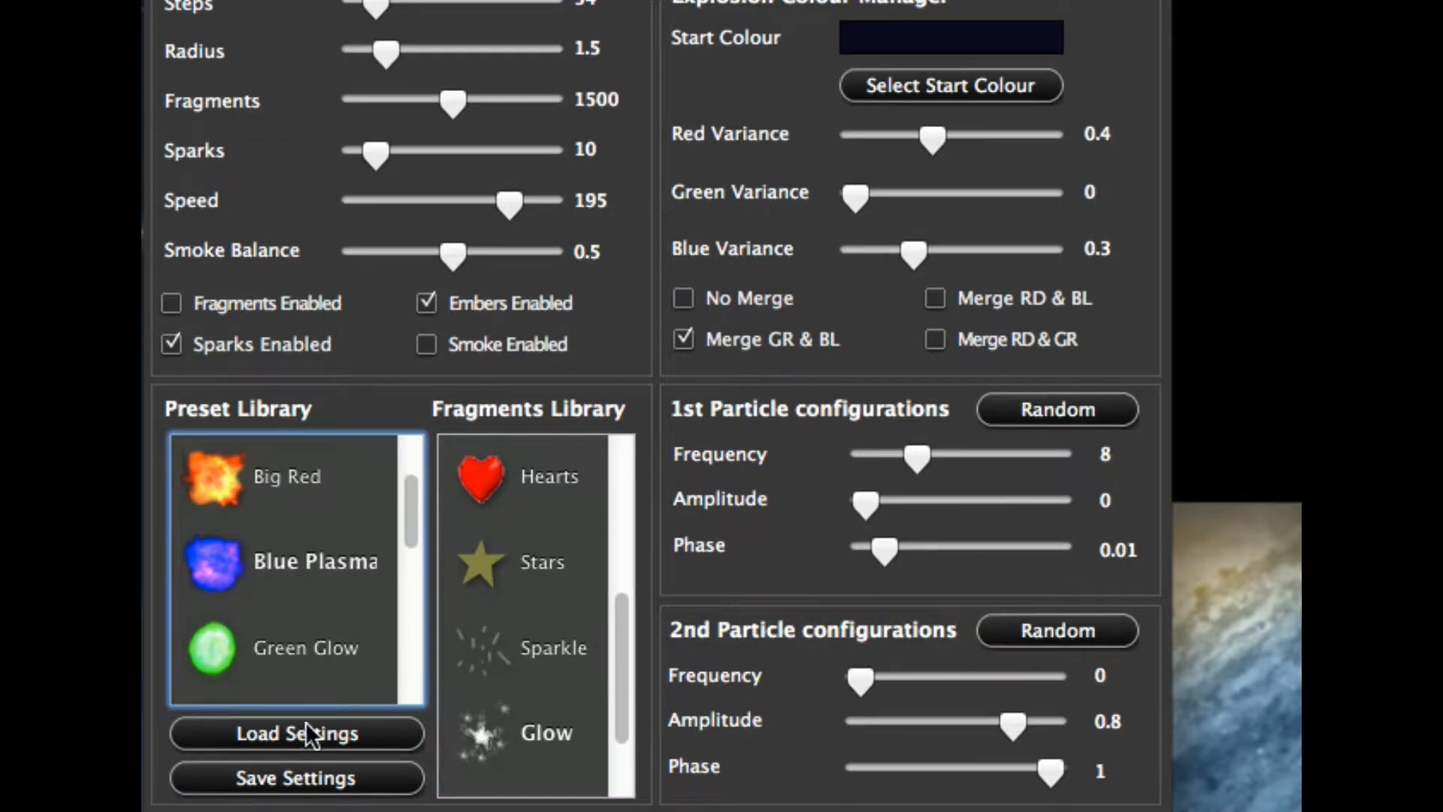
left_click(260, 737)
left_click(296, 732)
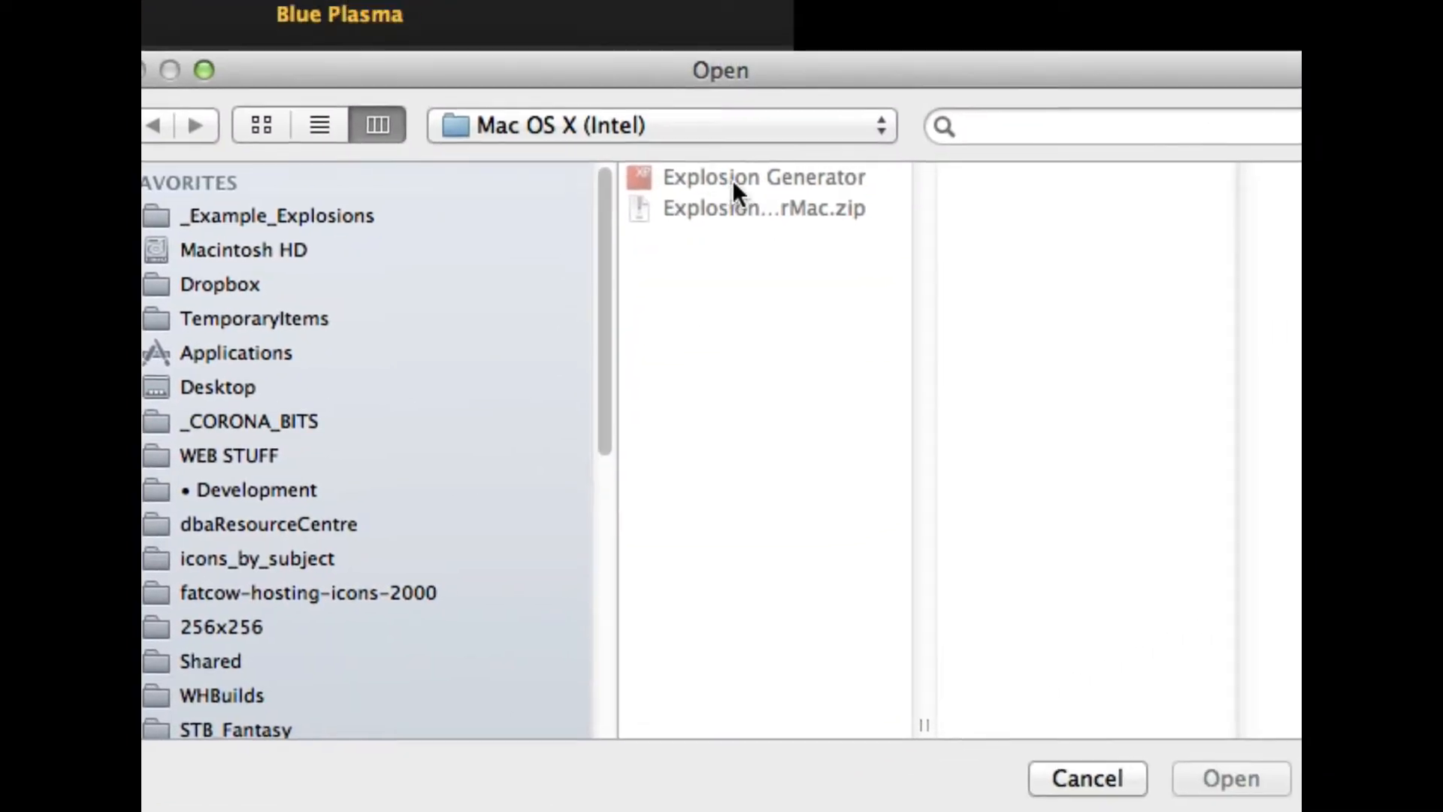
left_click(372, 204)
double_click(792, 179)
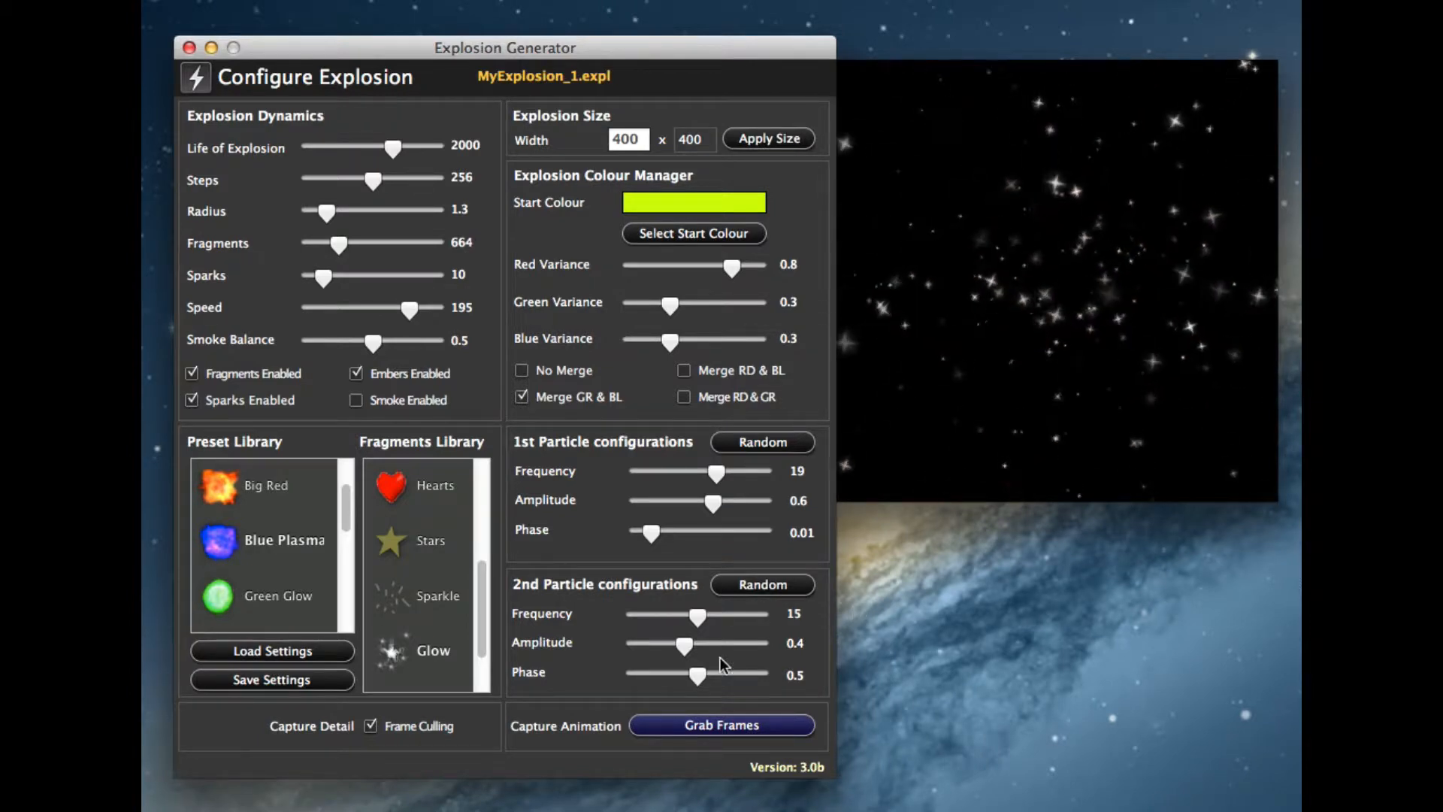
Grab the explosion's frames and preview them on a black background at the largest preview size
left_click(711, 723)
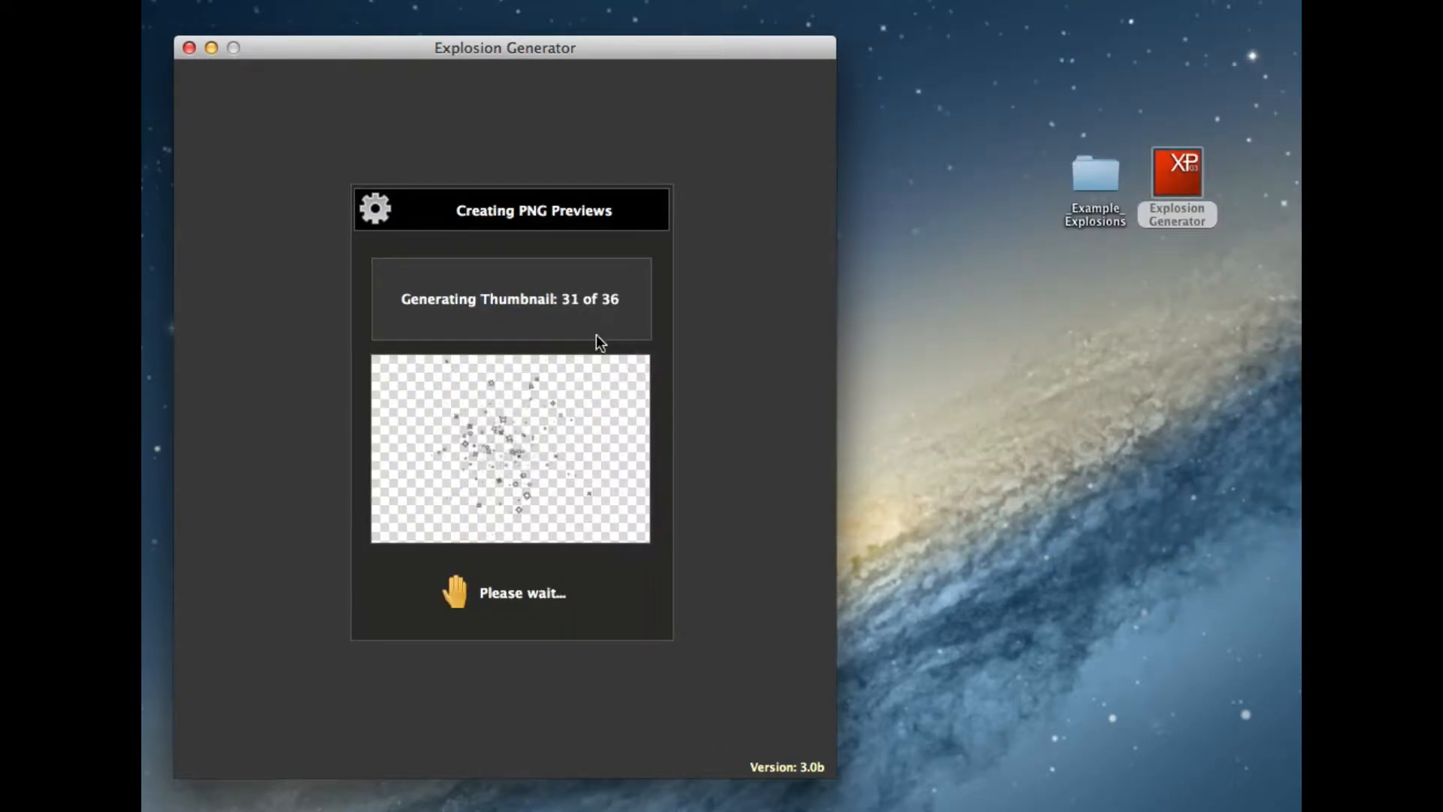
scroll(601, 349, "down", 10)
scroll(575, 421, "up", 3)
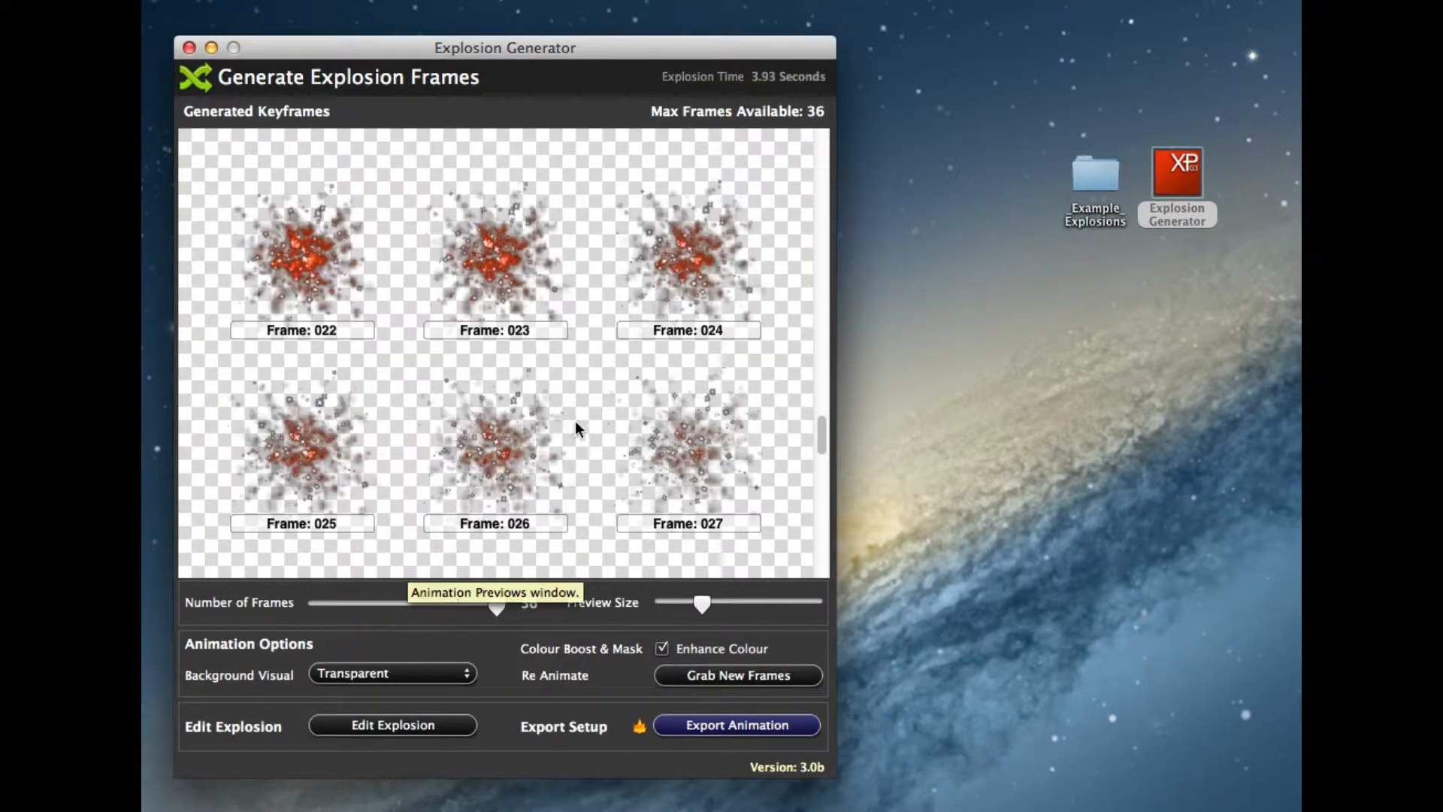
left_click(386, 673)
left_click(381, 733)
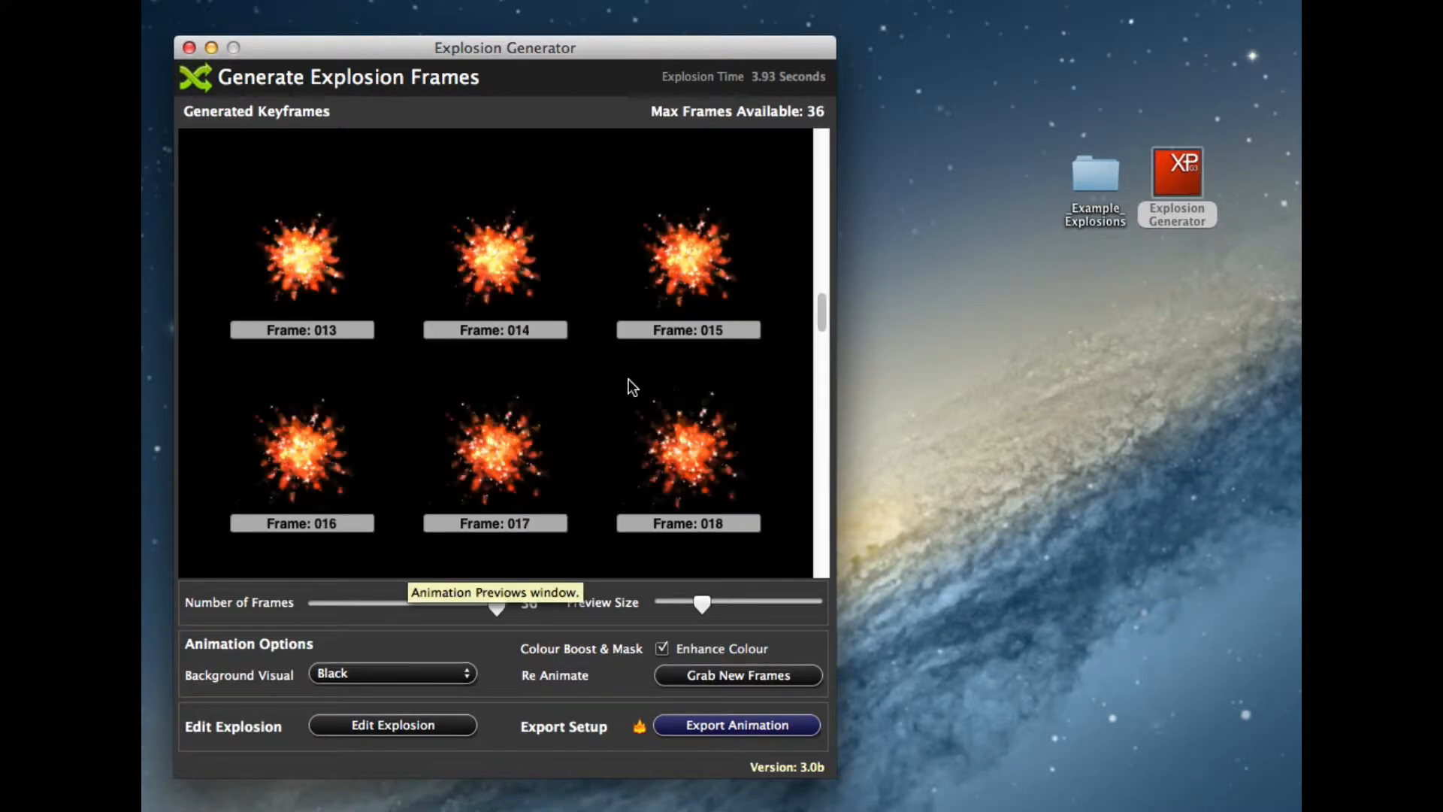
left_click_drag(767, 601, 816, 602)
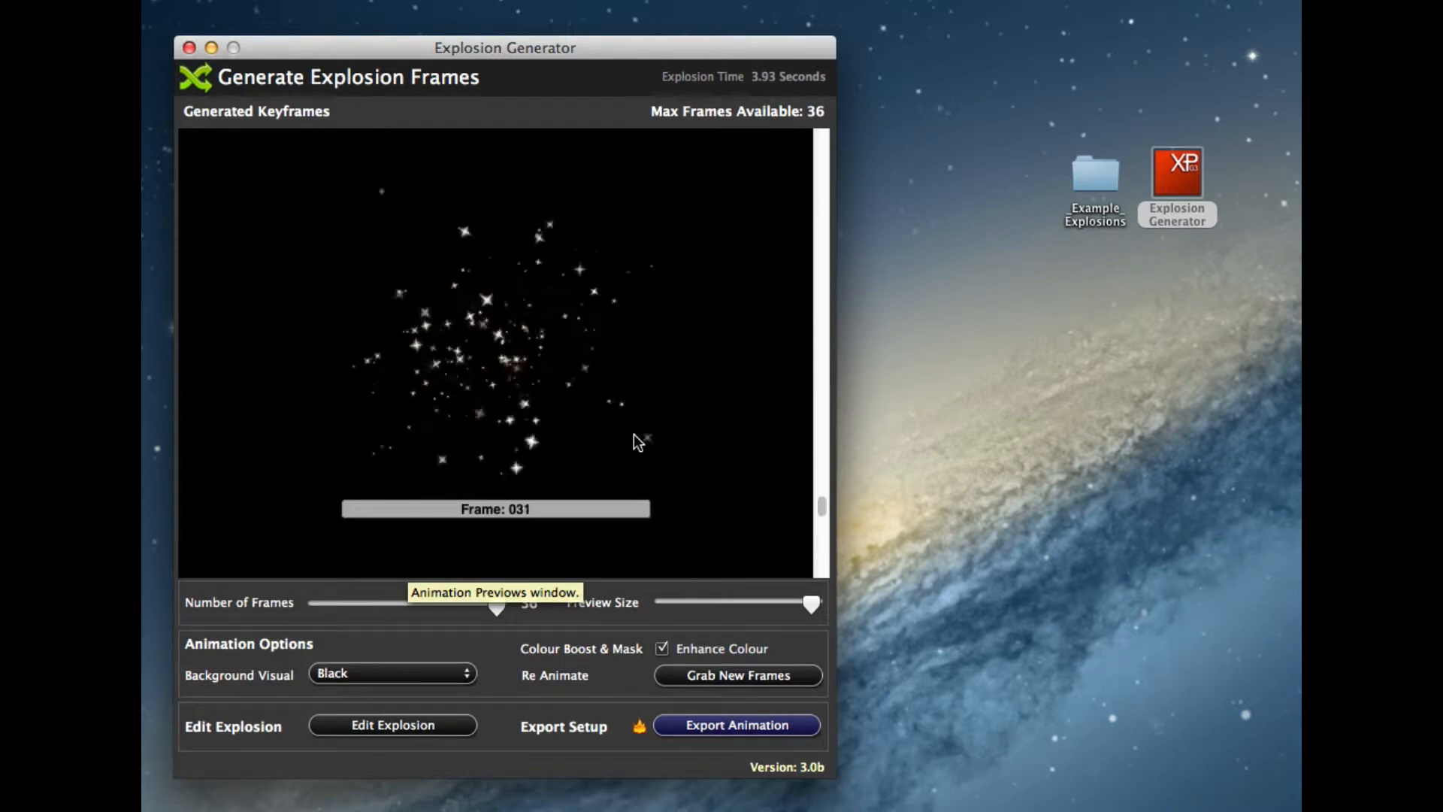
Return to editing the explosion, disable frame culling and grab the frames again
left_click(394, 723)
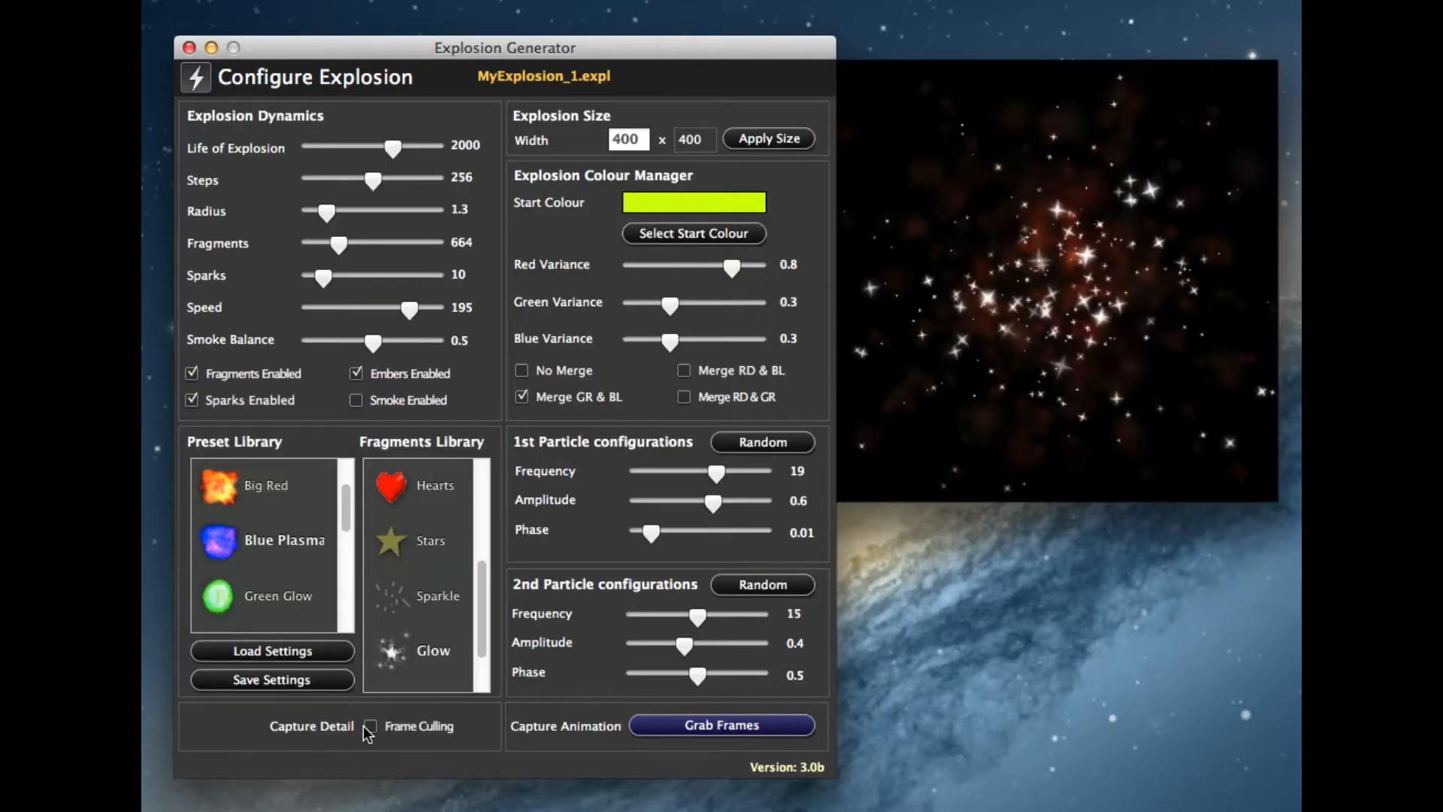
left_click(720, 726)
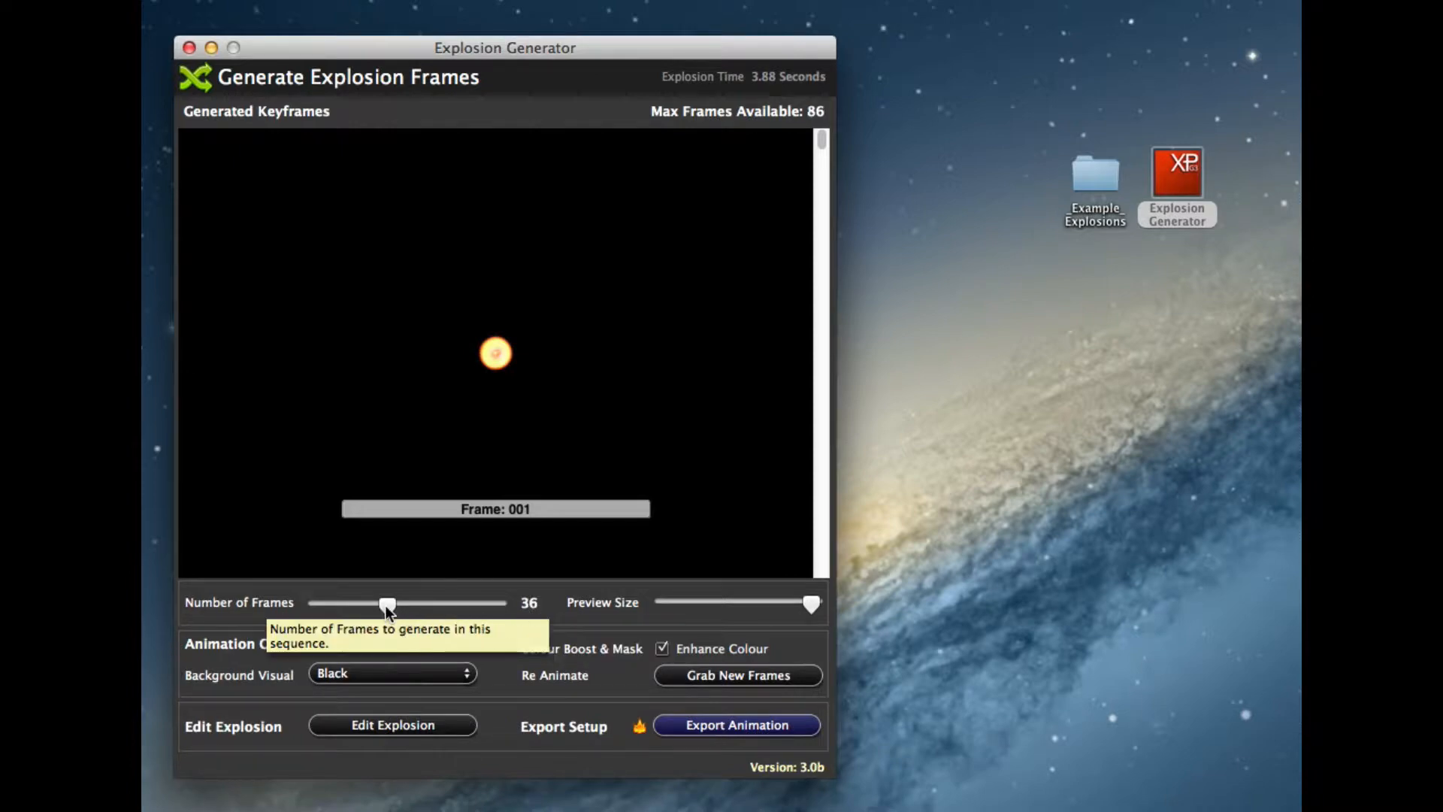
Try the number of frames at 86, settle on 40, and shrink the frame previews so many fit at once
left_click_drag(384, 606, 511, 606)
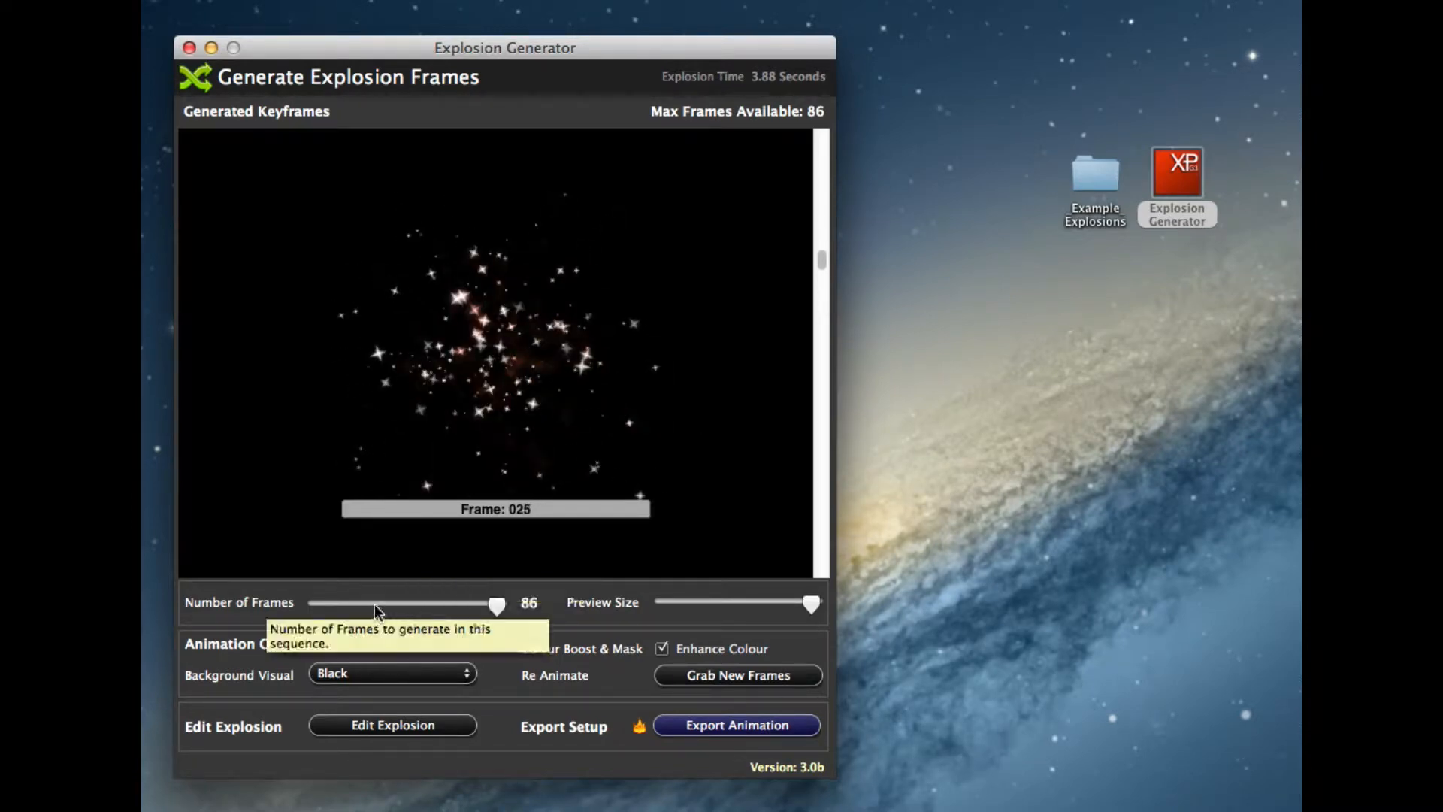
left_click_drag(496, 606, 376, 607)
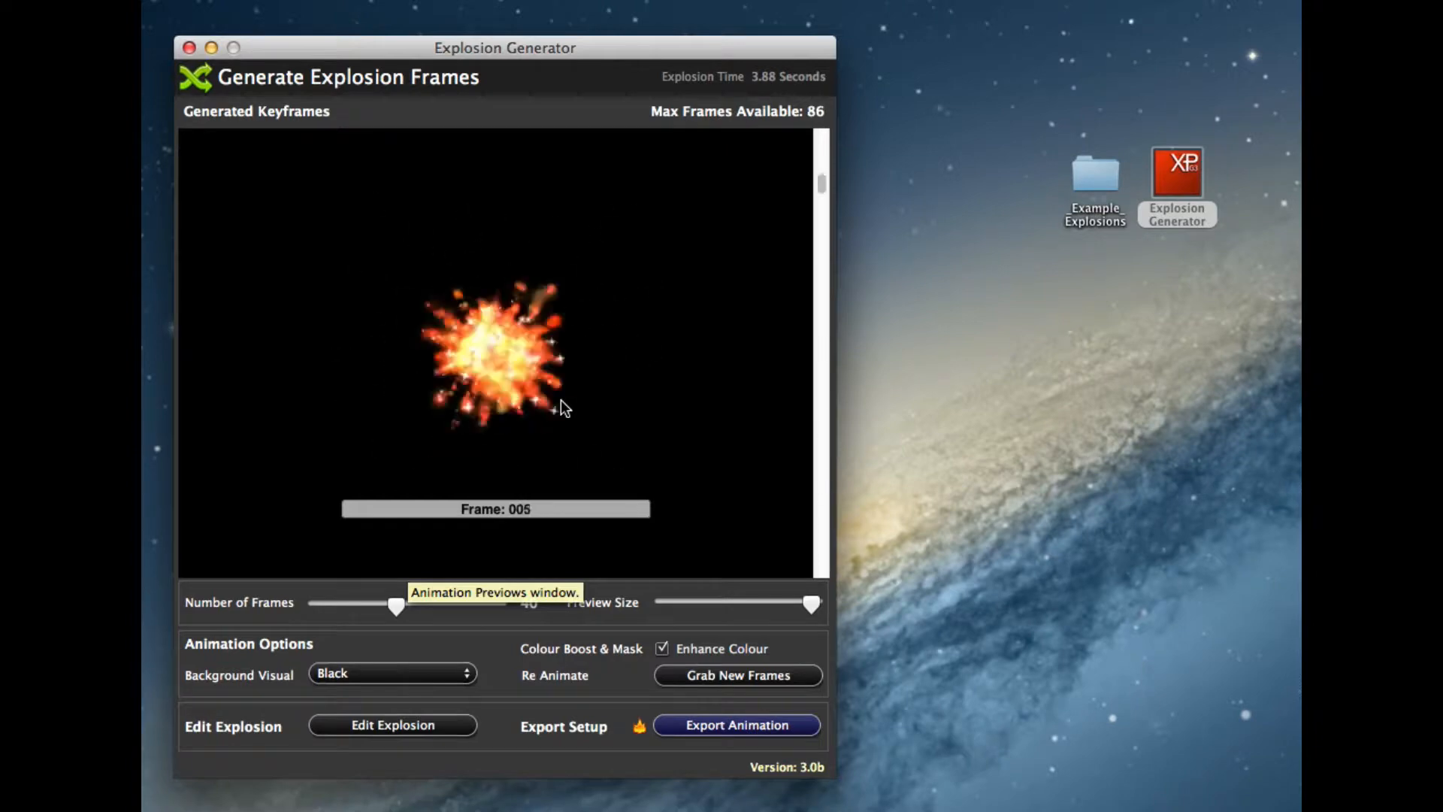
left_click(670, 600)
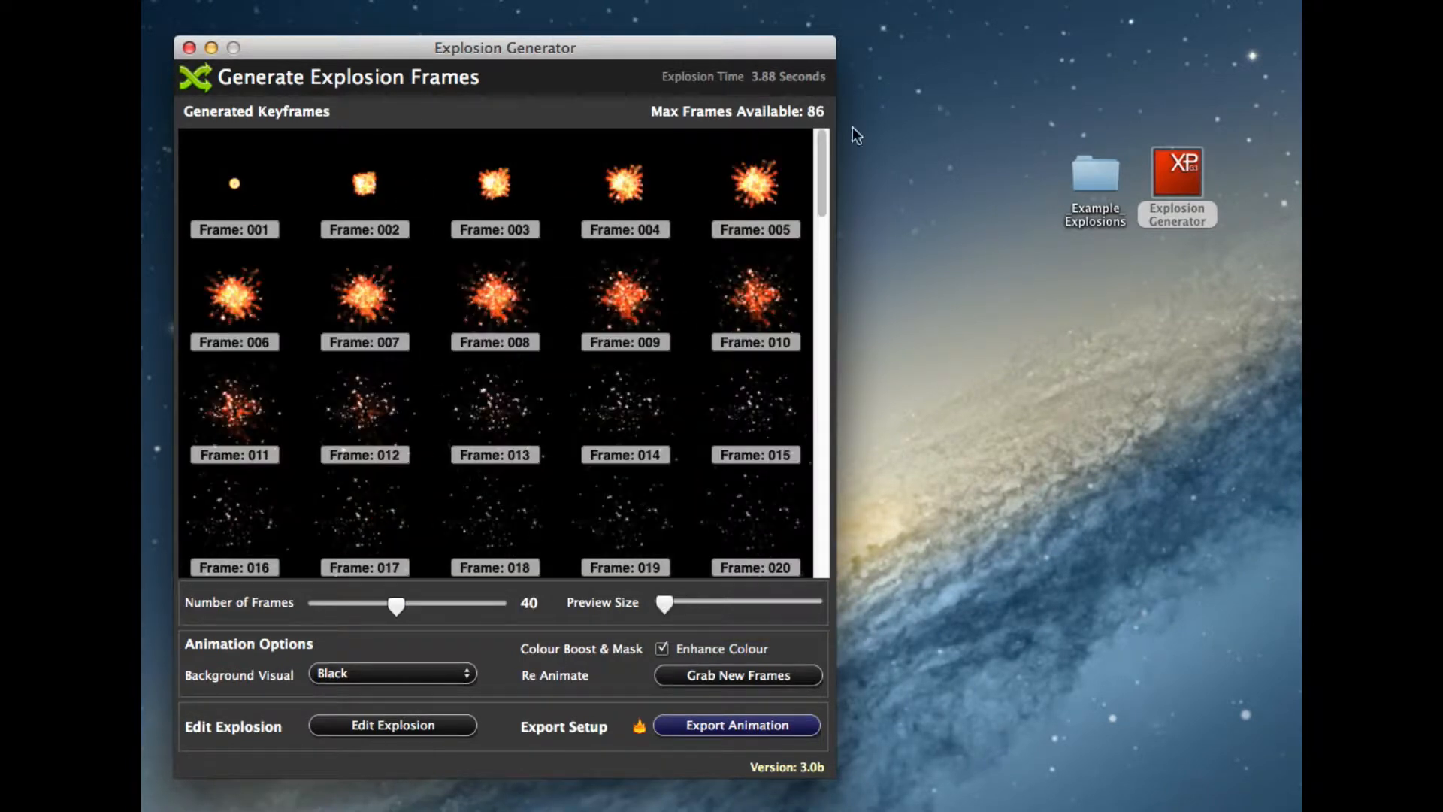
Look through the generated keyframes, set the number of frames to 32 and review the regenerated sequence
scroll(526, 458, "down", 2)
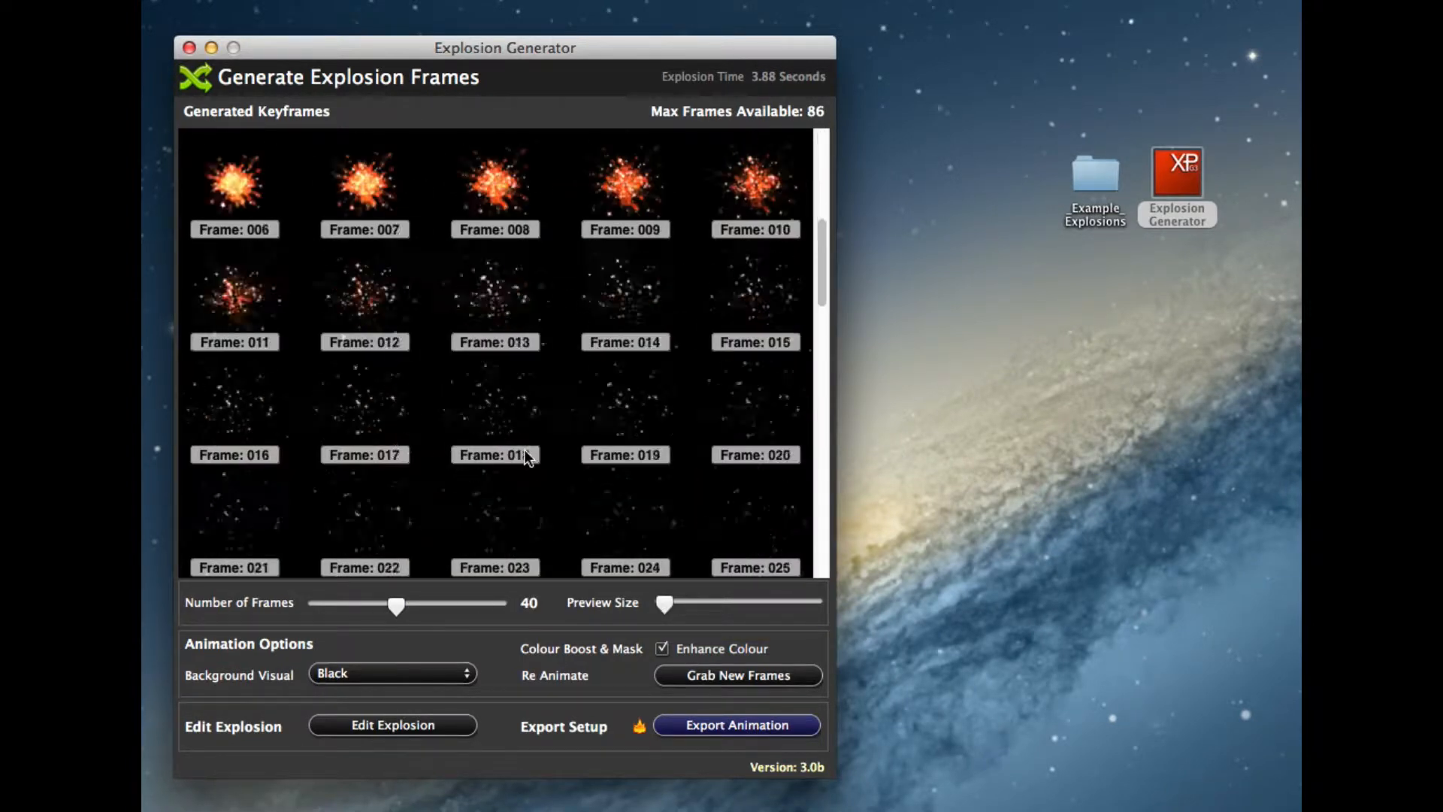
scroll(526, 459, "up", 2)
scroll(526, 458, "down", 6)
scroll(526, 458, "up", 6)
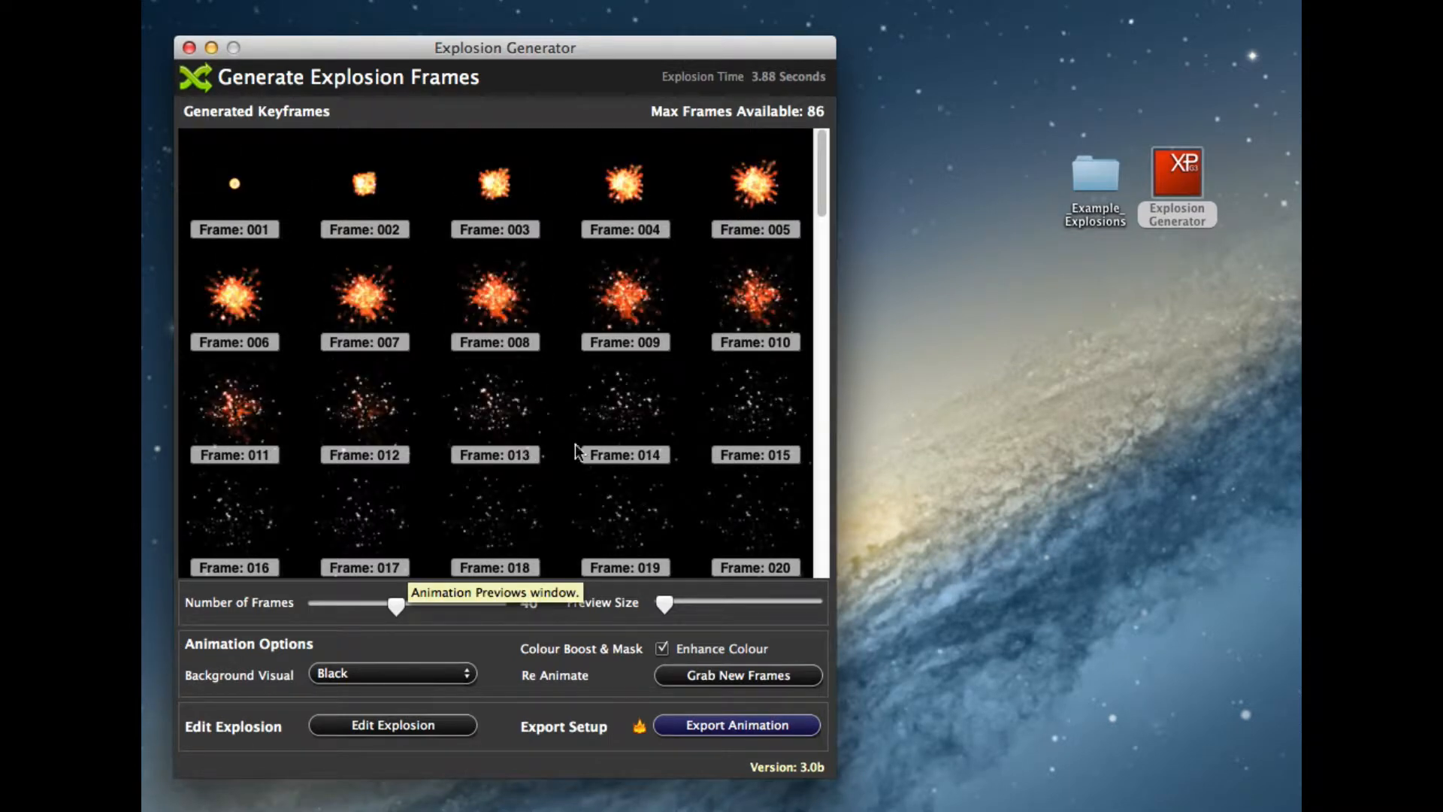
left_click(379, 603)
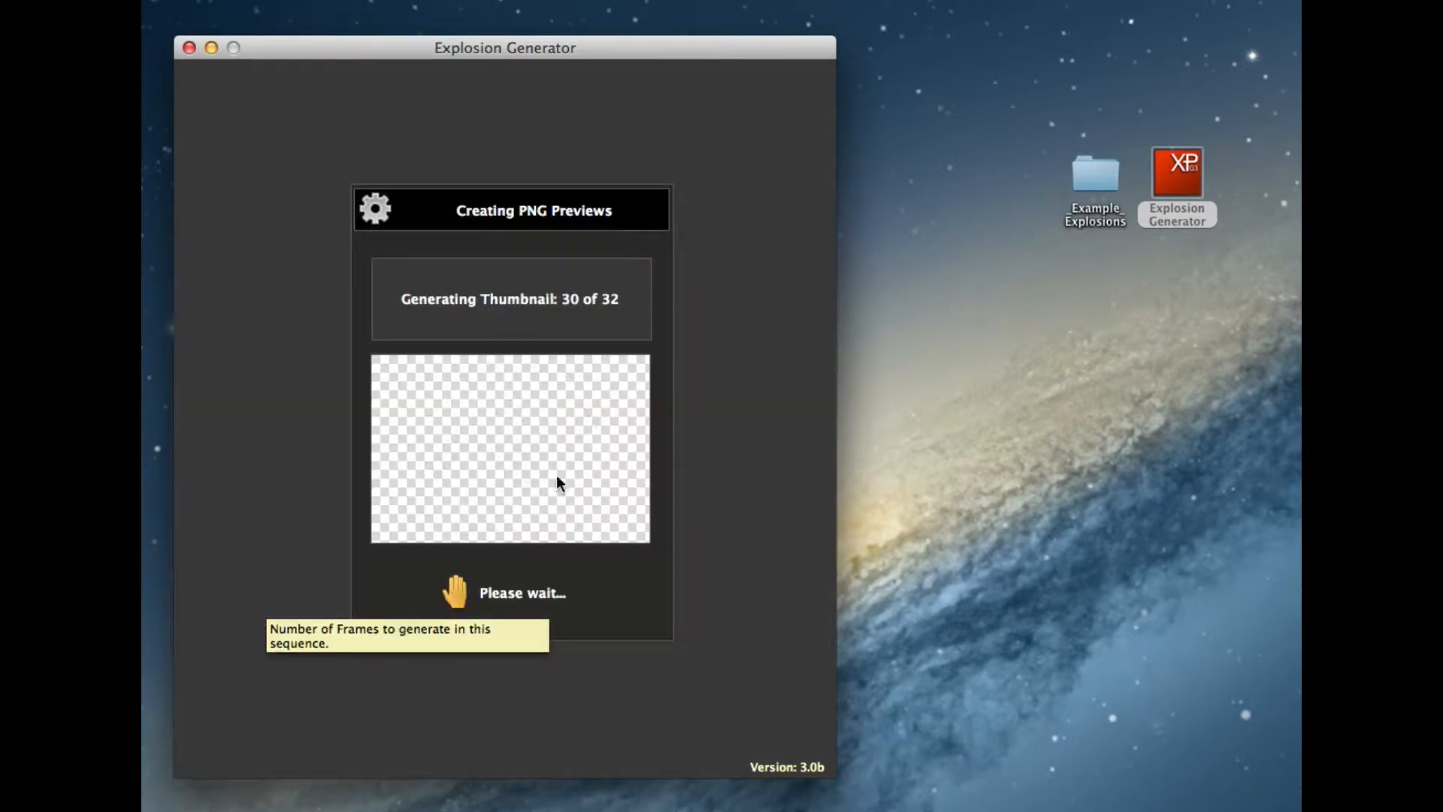
scroll(673, 474, "down", 3)
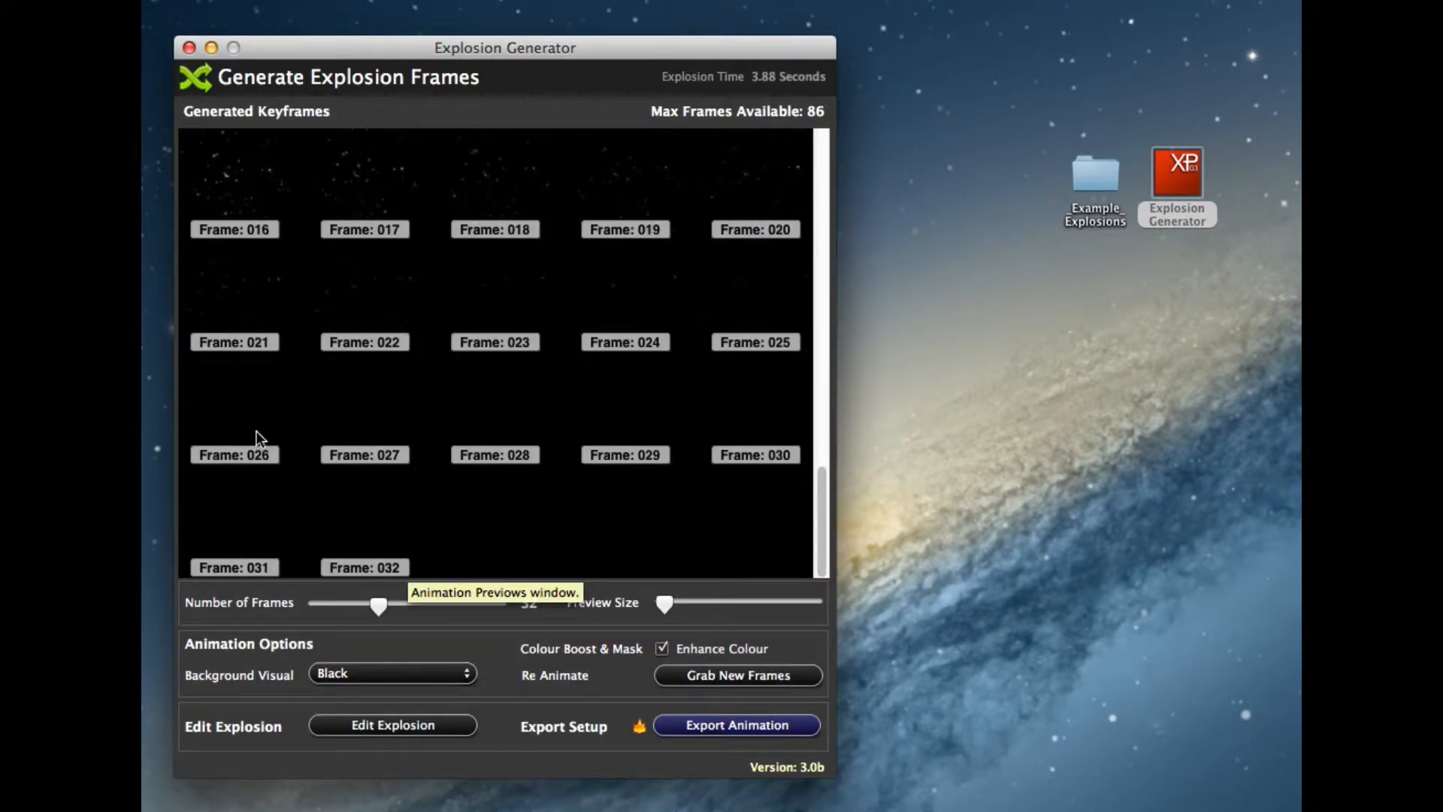
scroll(556, 416, "up", 3)
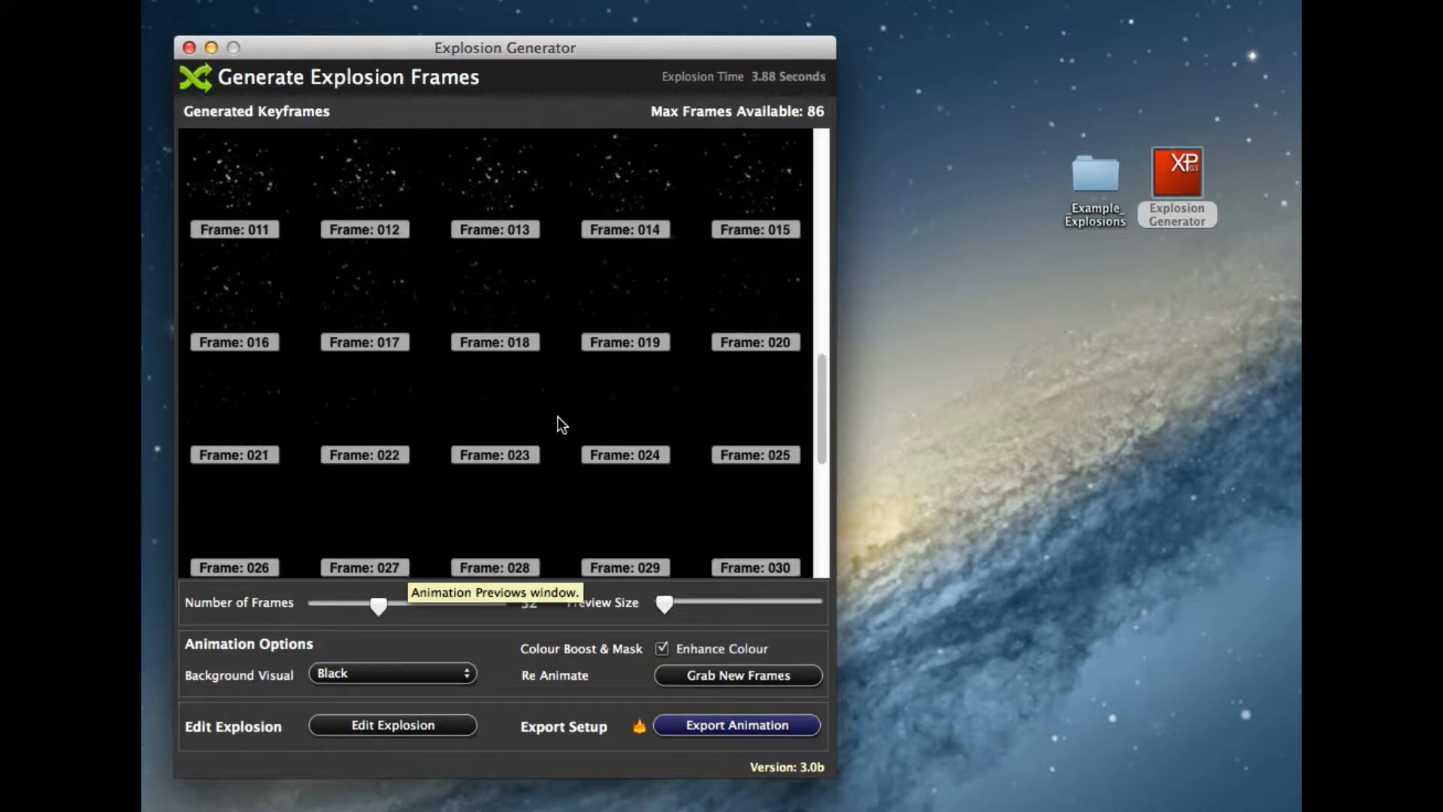
scroll(558, 416, "down", 3)
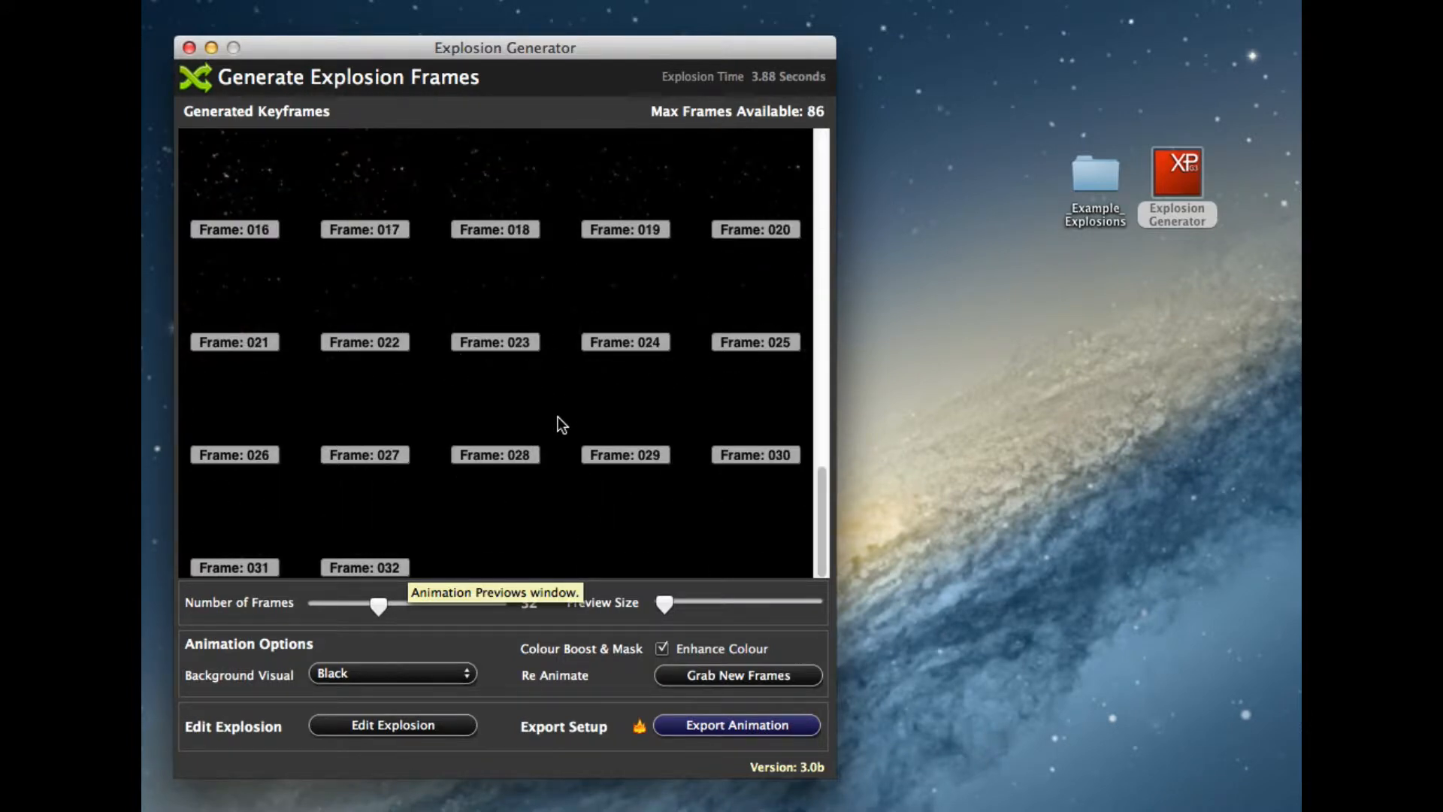
scroll(559, 424, "up", 3)
Return to editing the explosion, enable frame culling, grab the frames again and look through them
left_click(376, 723)
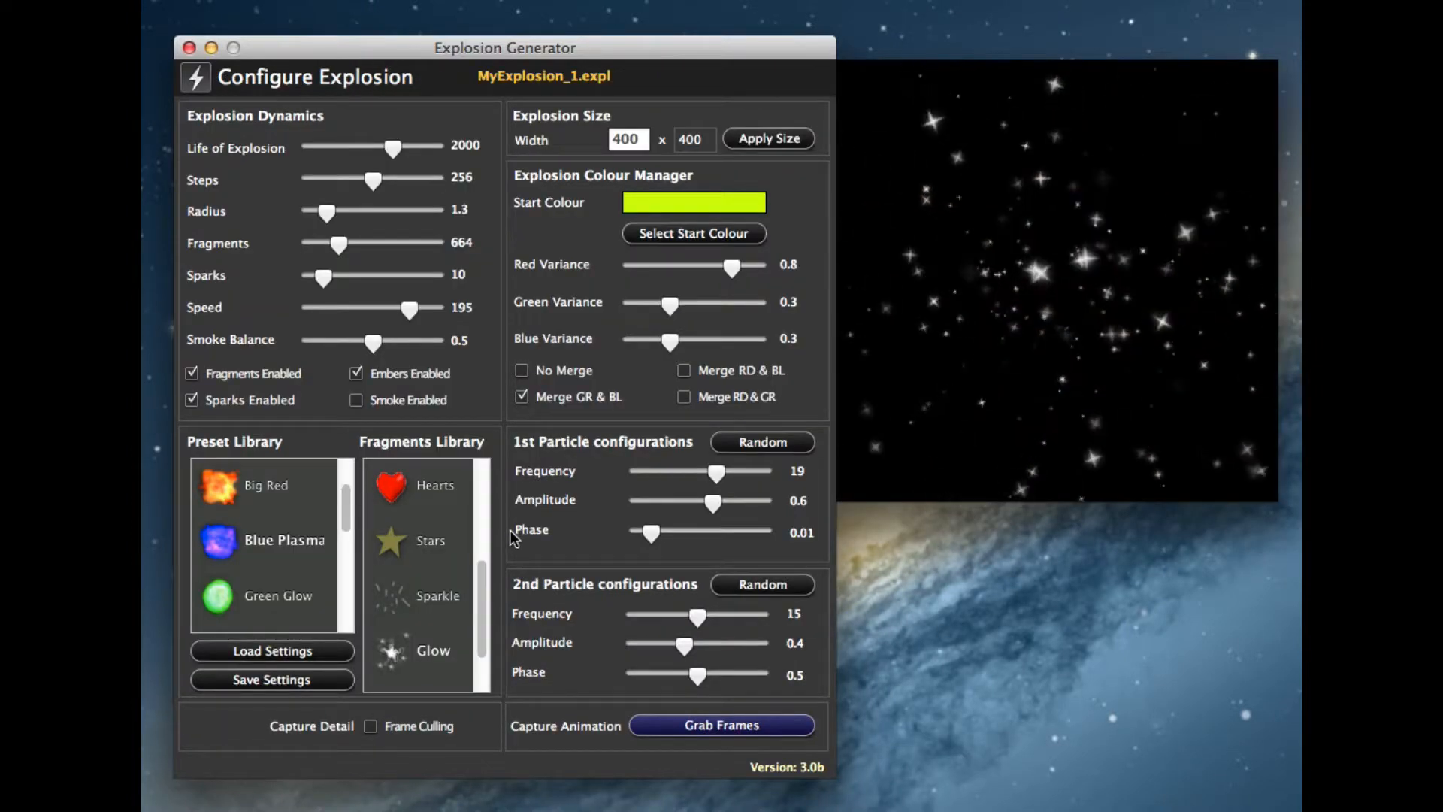
left_click(384, 728)
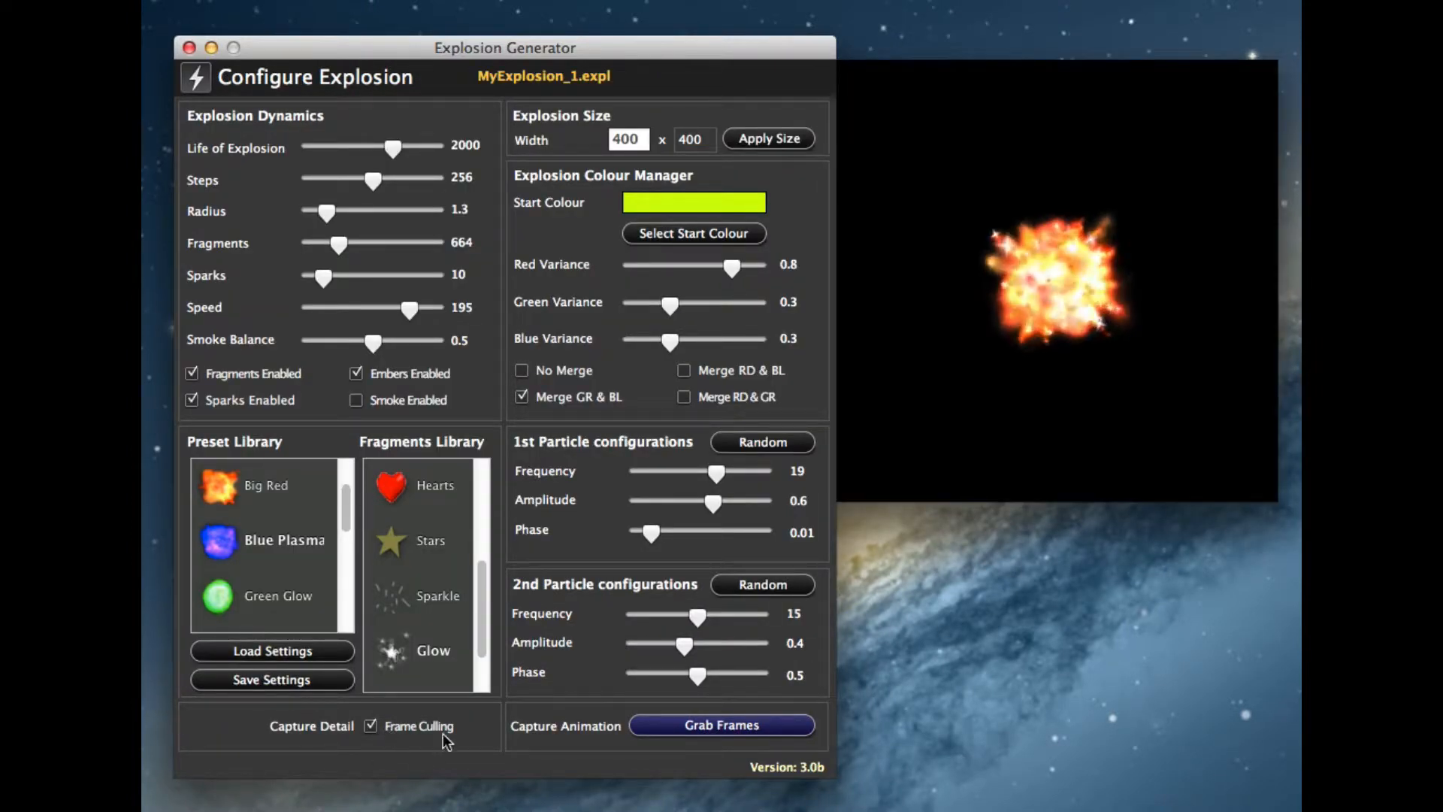
left_click(698, 726)
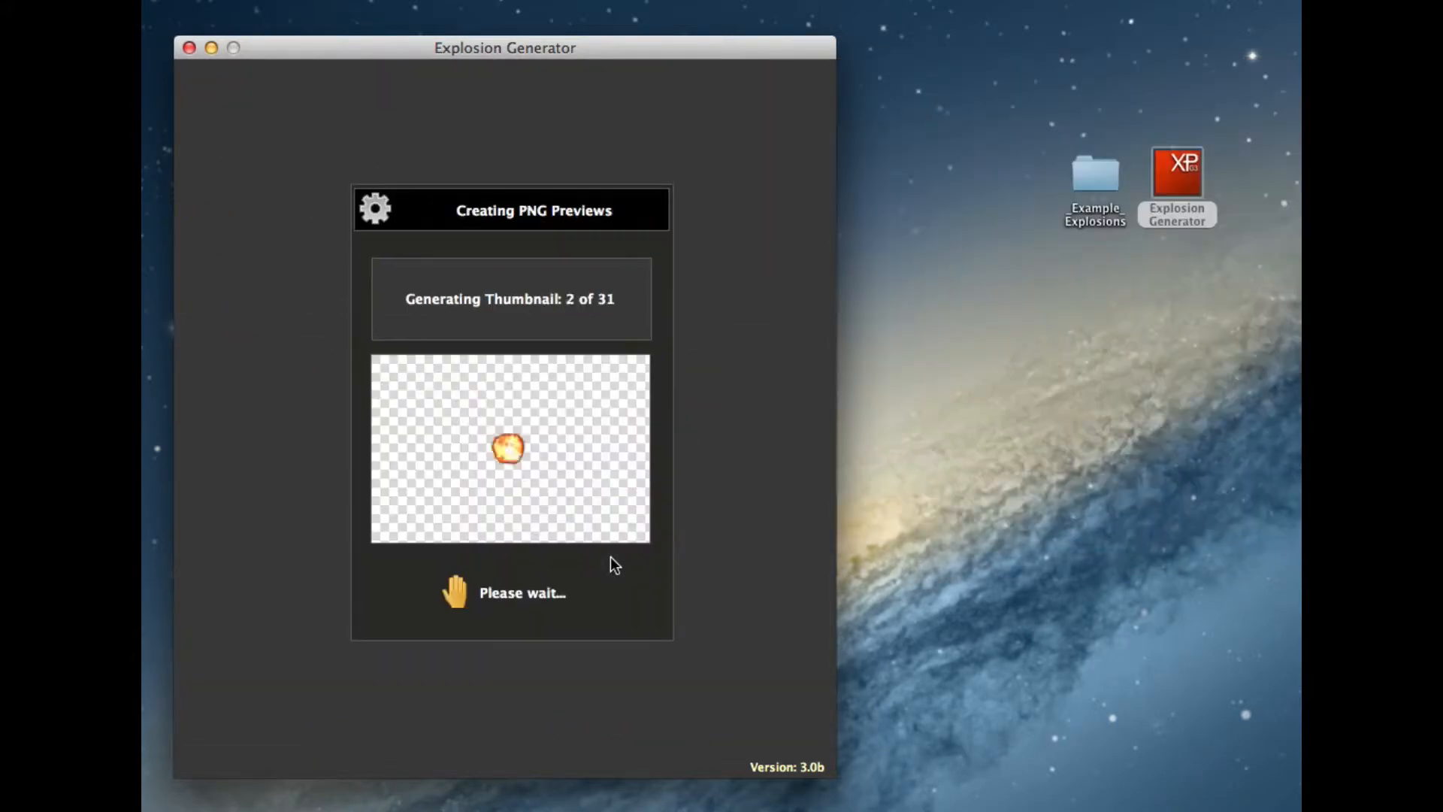
scroll(616, 441, "down", 5)
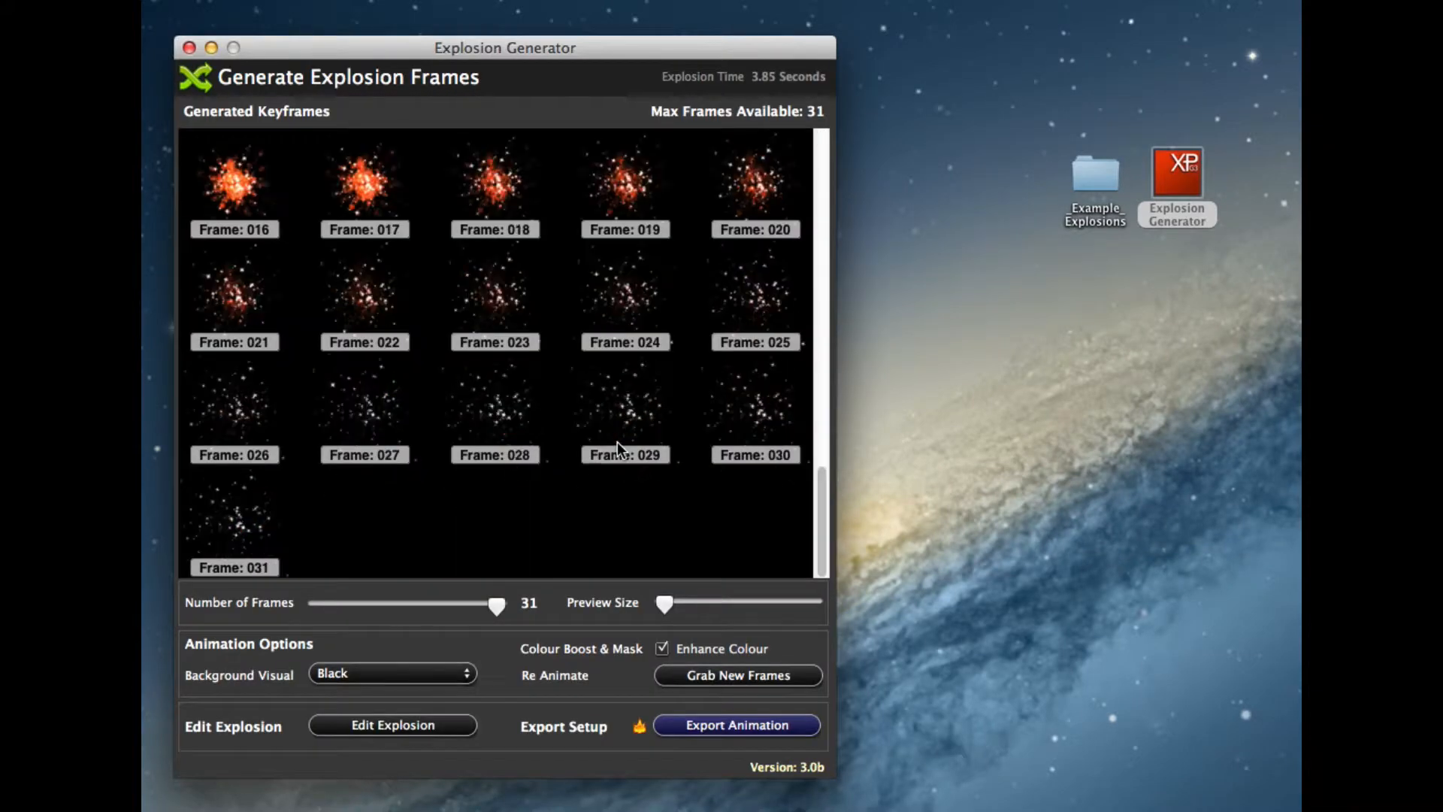
scroll(617, 440, "up", 3)
scroll(616, 440, "down", 3)
scroll(617, 445, "up", 5)
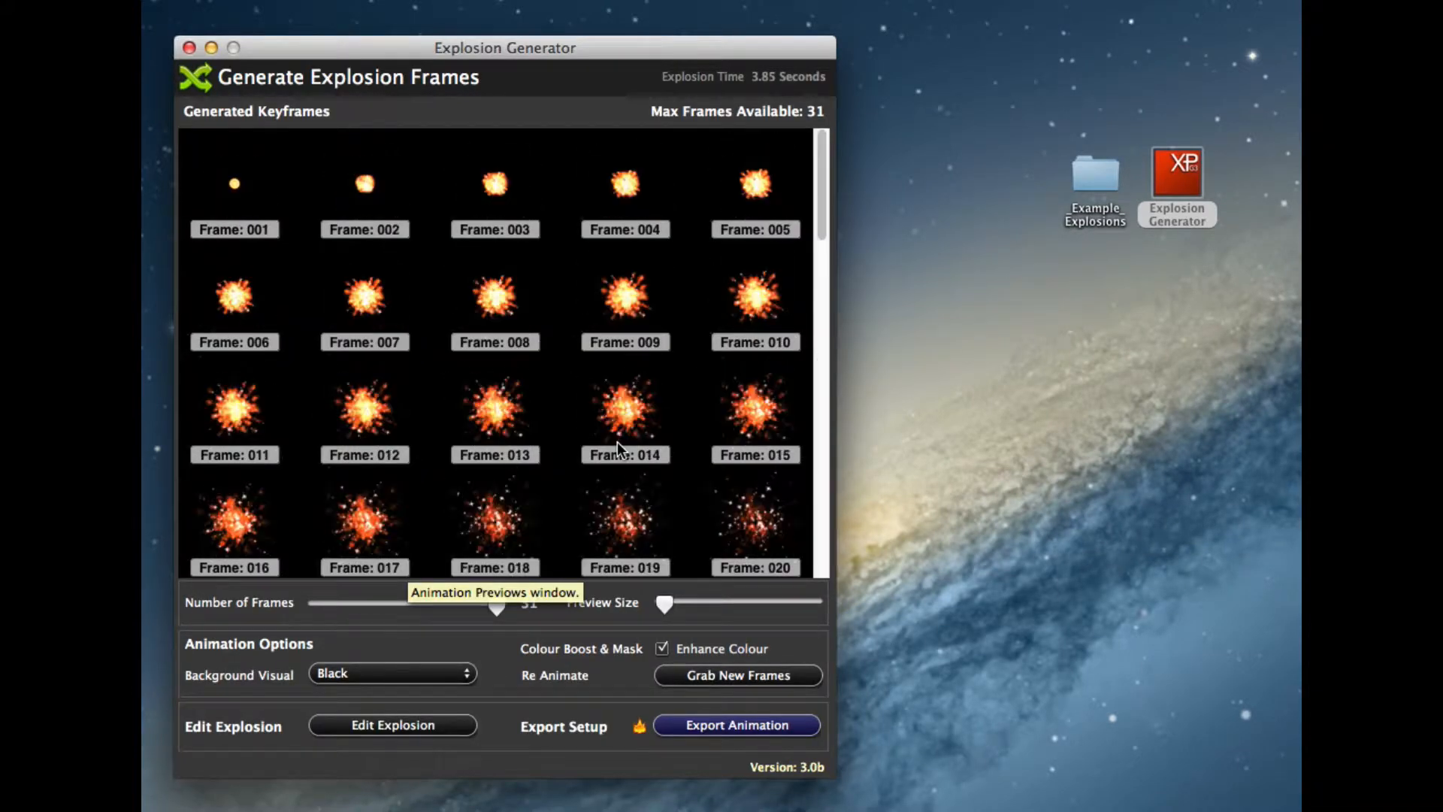
Reopen the explosion for editing and change its start colour to a darker green
left_click(376, 714)
left_click(661, 237)
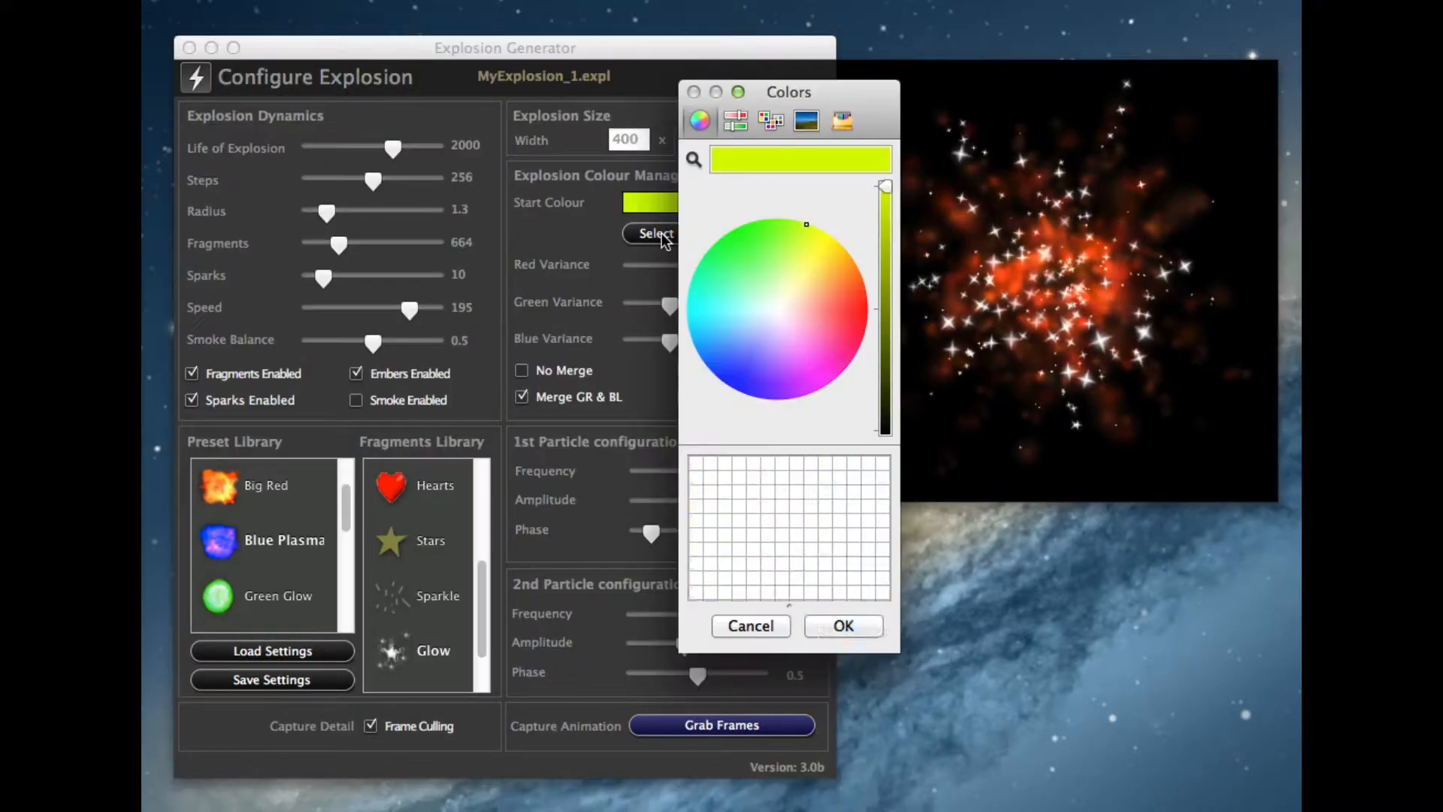
left_click_drag(828, 299, 711, 221)
left_click(886, 283)
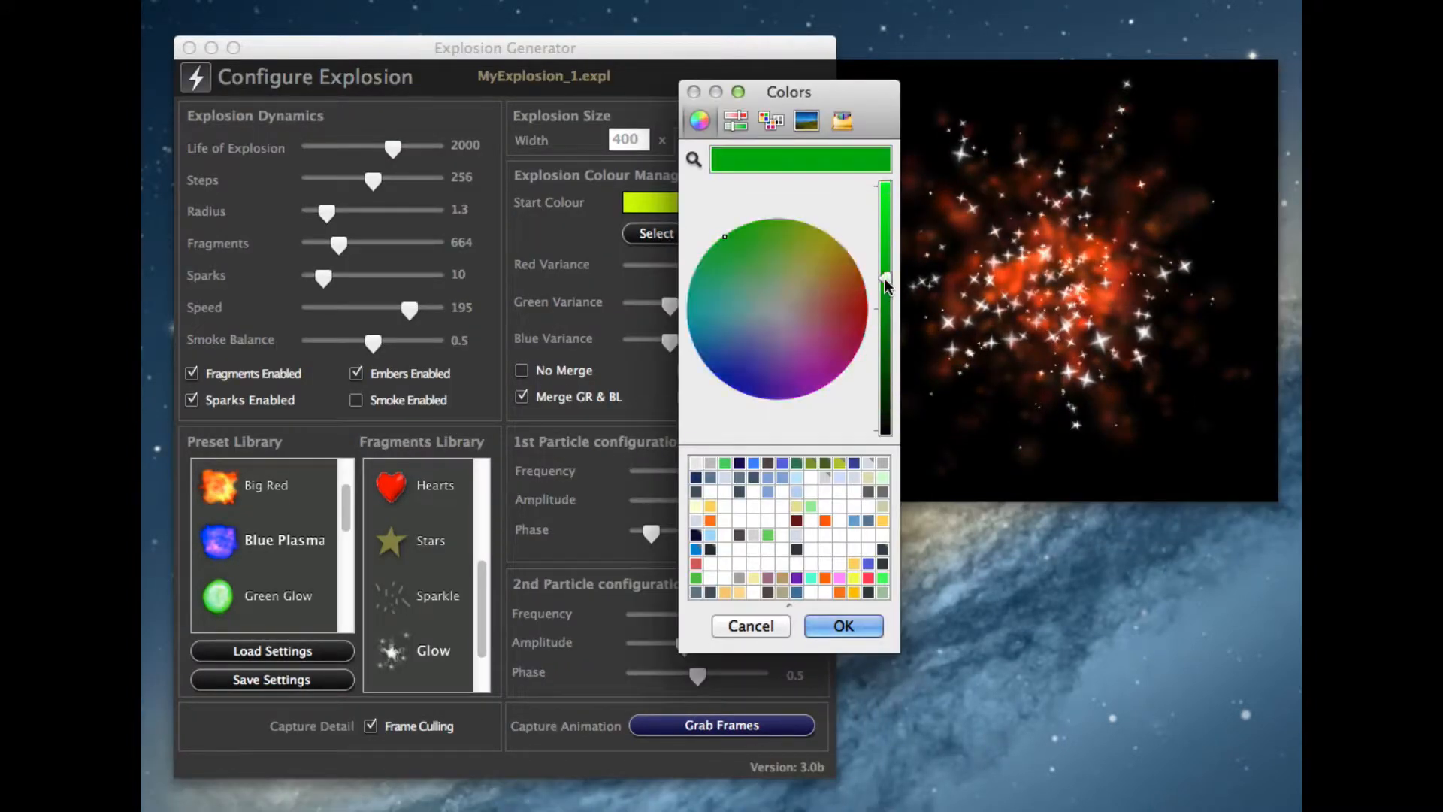
left_click(839, 626)
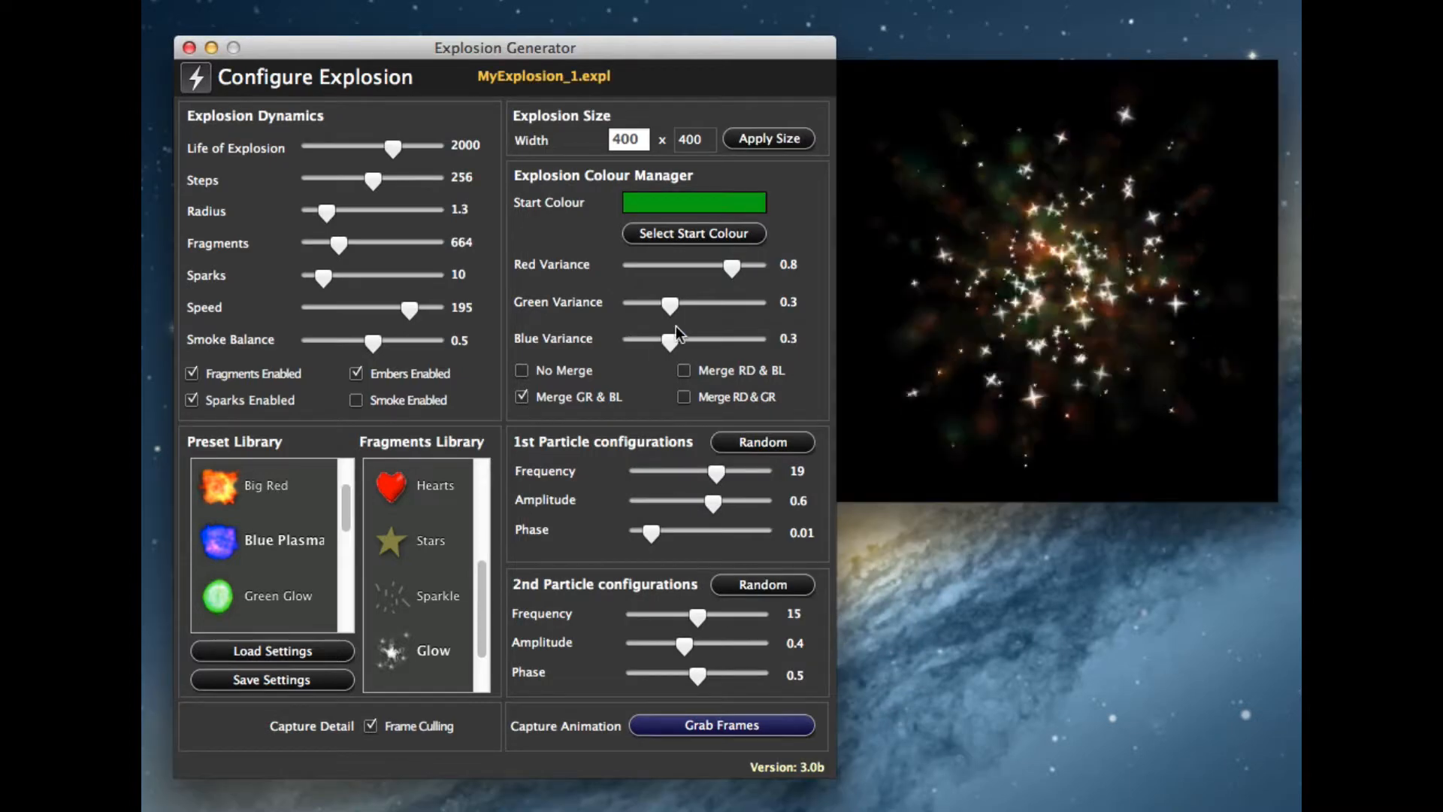
Set the red variance to 0.21, grab the frames of the green explosion and review them
left_click(661, 267)
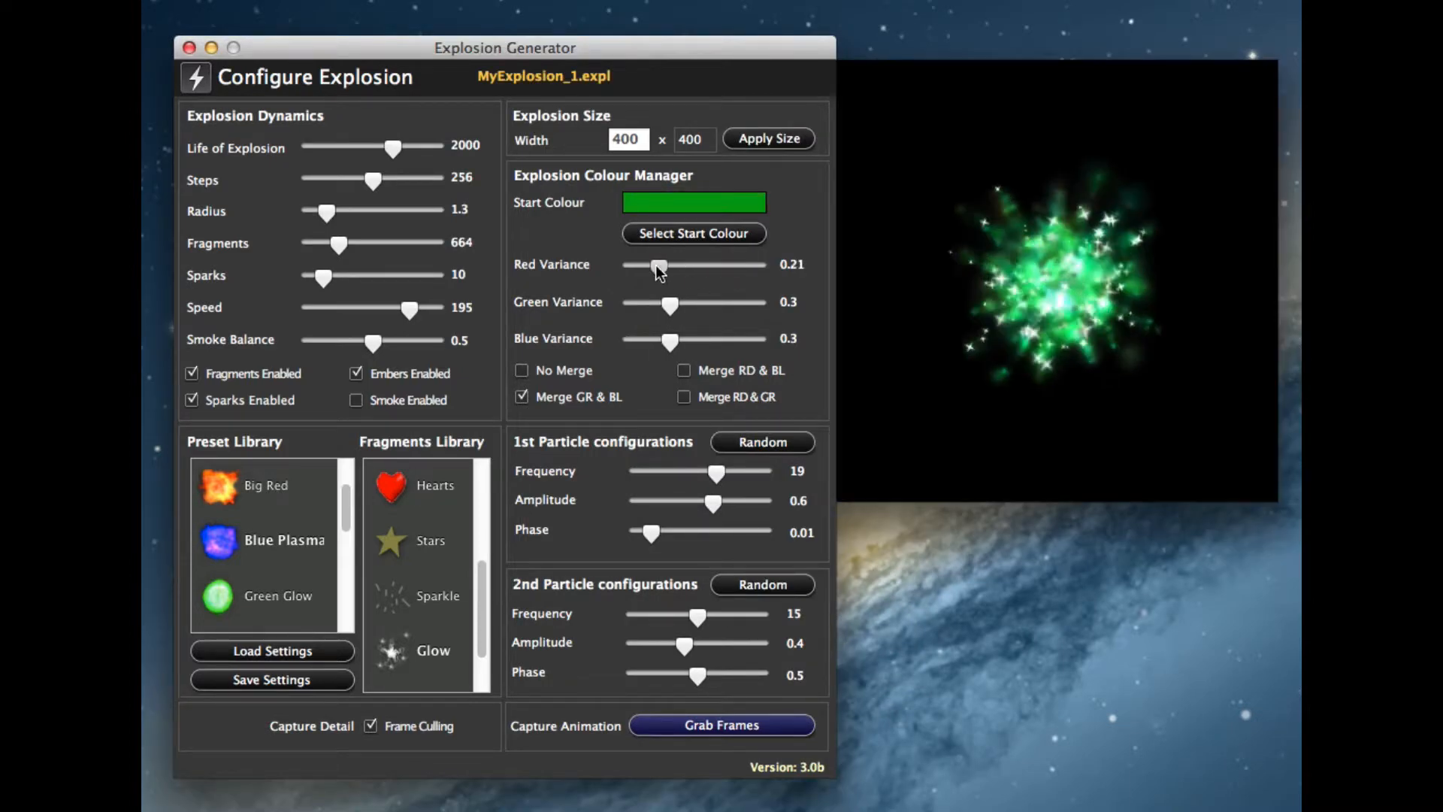
left_click(714, 726)
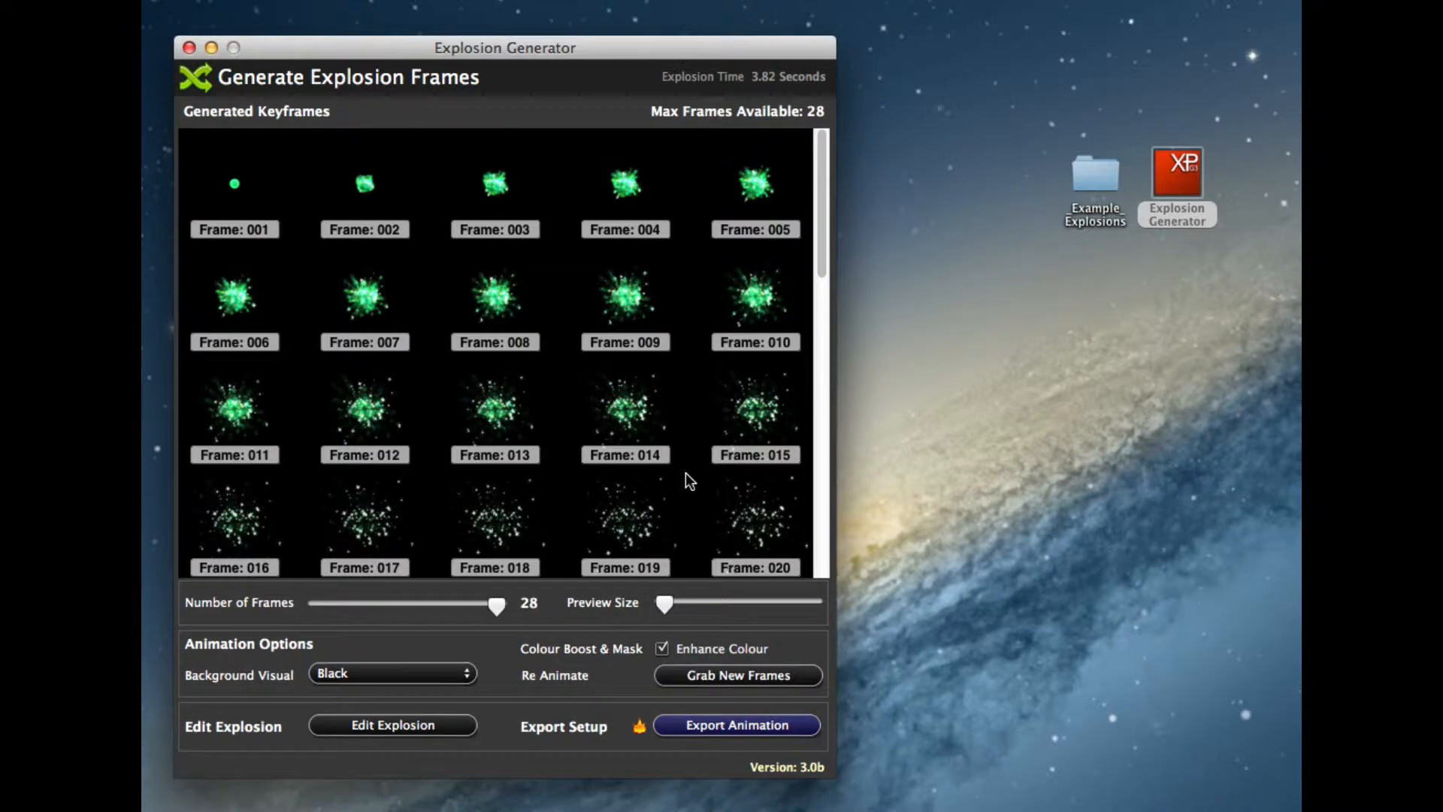
scroll(685, 472, "down", 3)
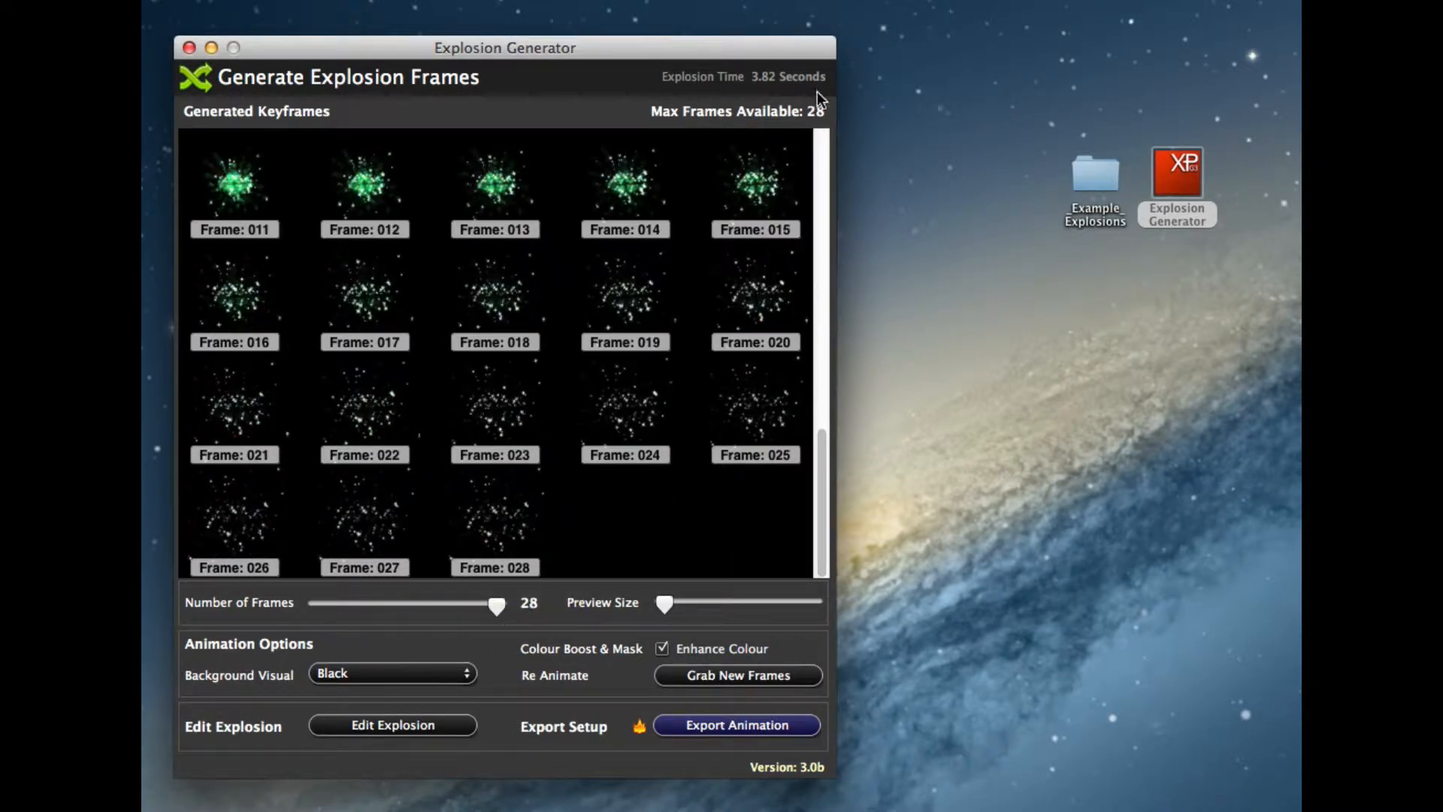
scroll(642, 392, "up", 3)
scroll(642, 394, "down", 3)
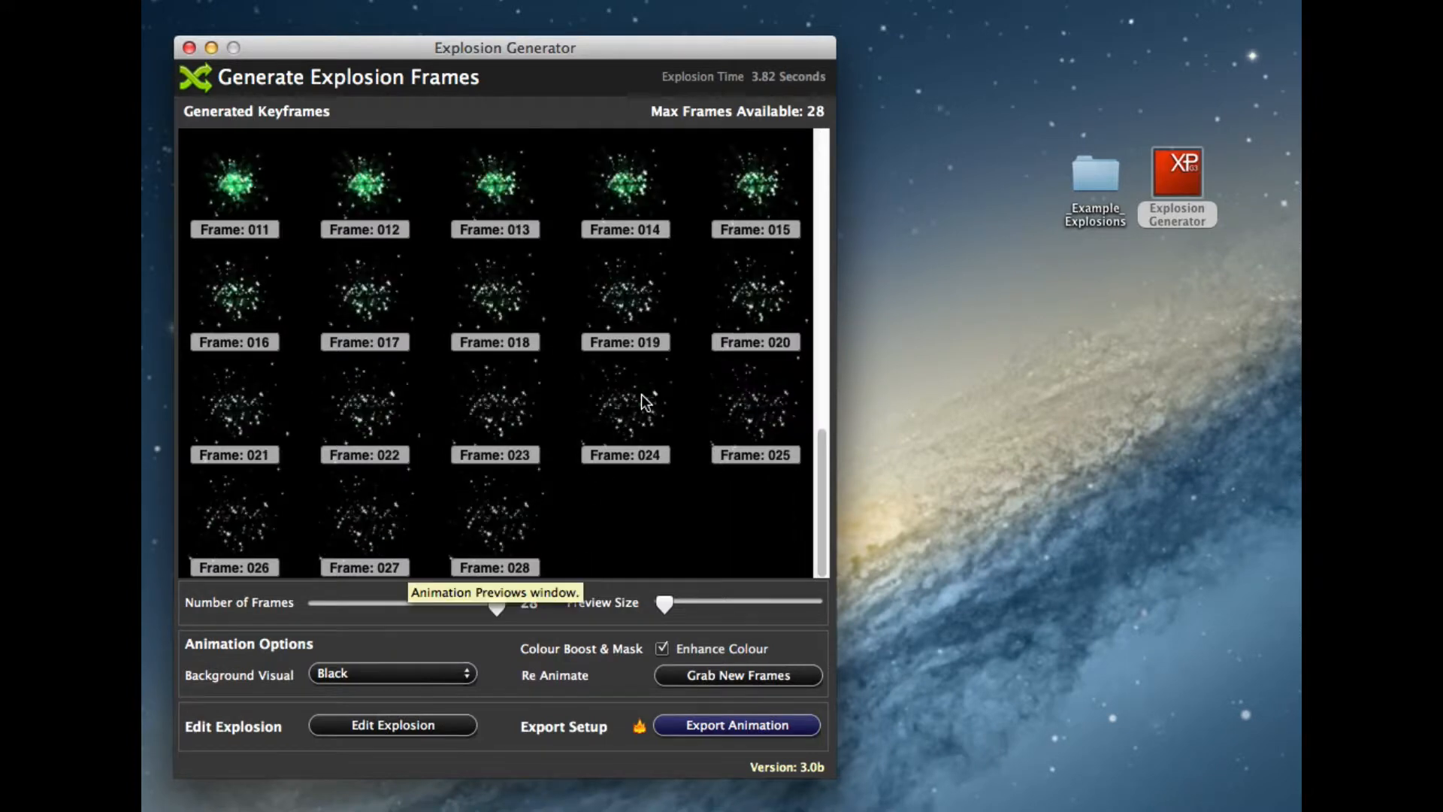
scroll(642, 394, "up", 3)
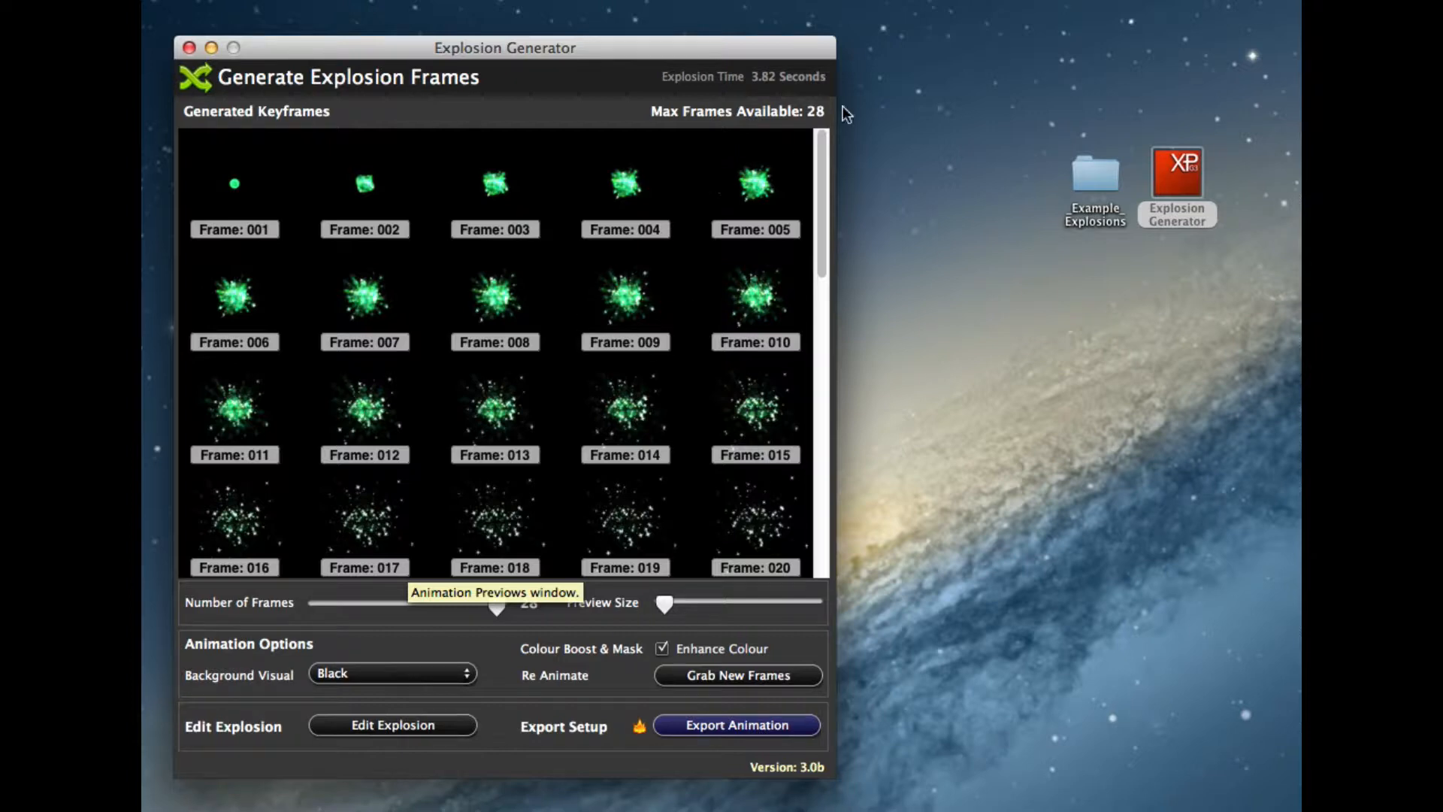
Go back to the explosion settings, set the speed to 312, grab the frames again and review them
left_click(404, 726)
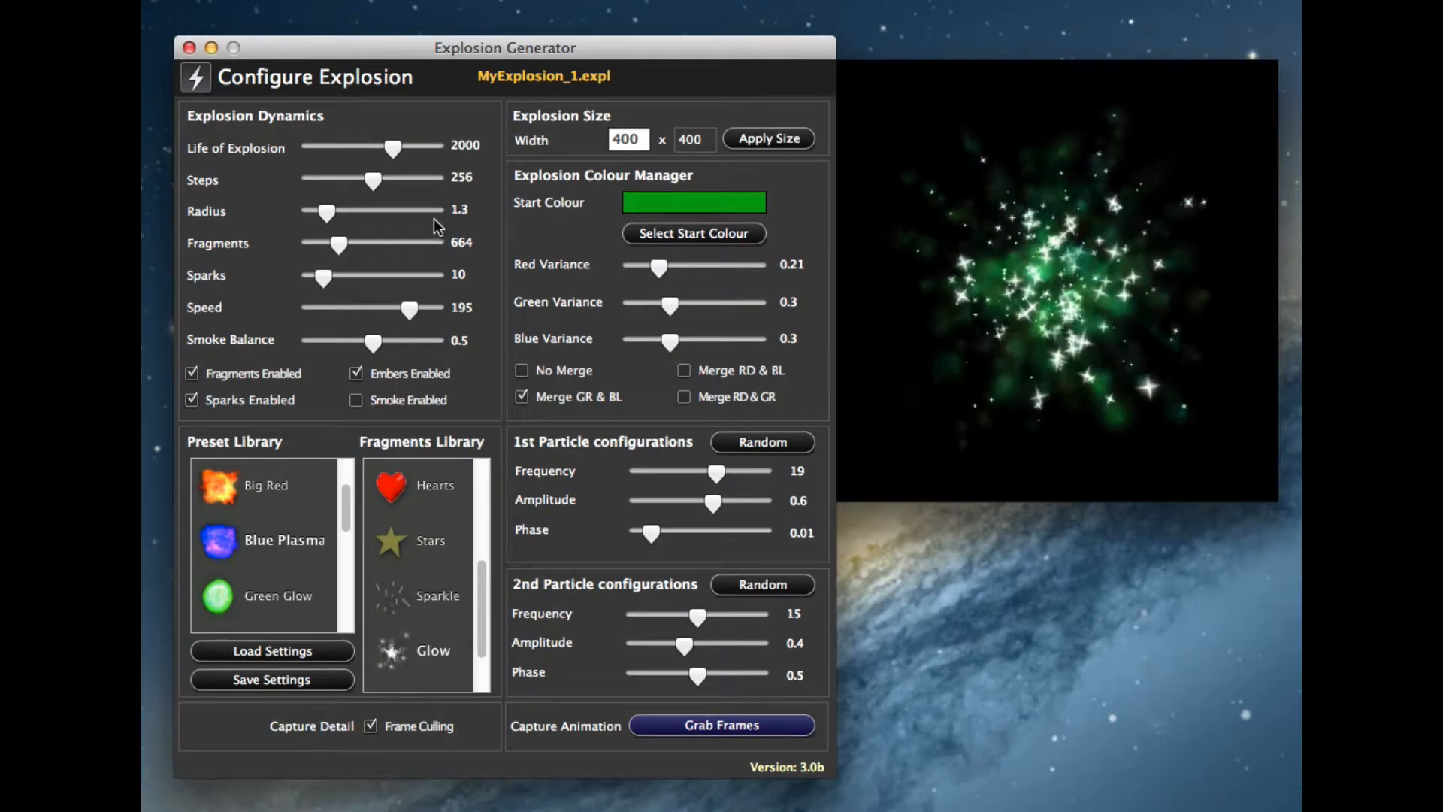
left_click_drag(408, 308, 394, 308)
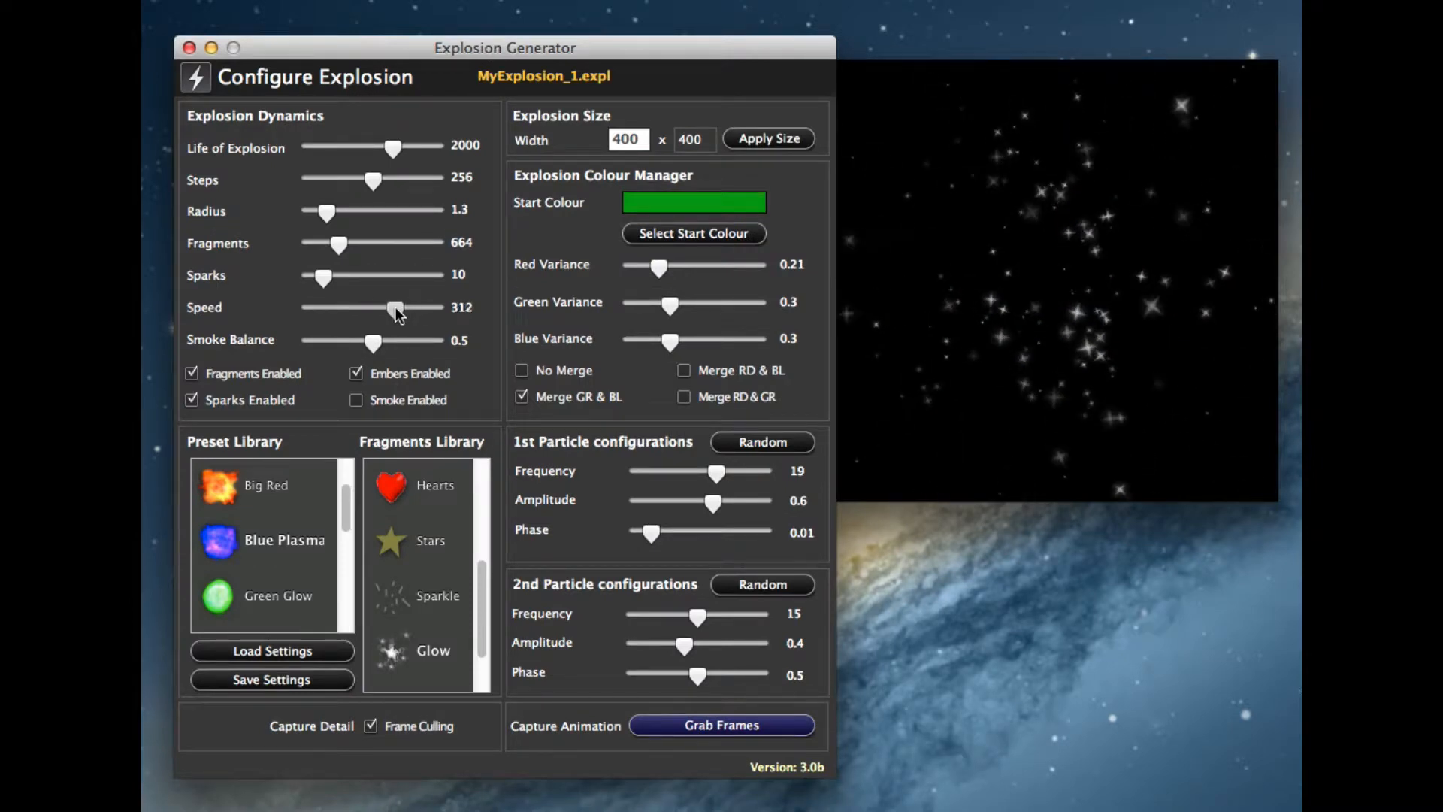
left_click(710, 728)
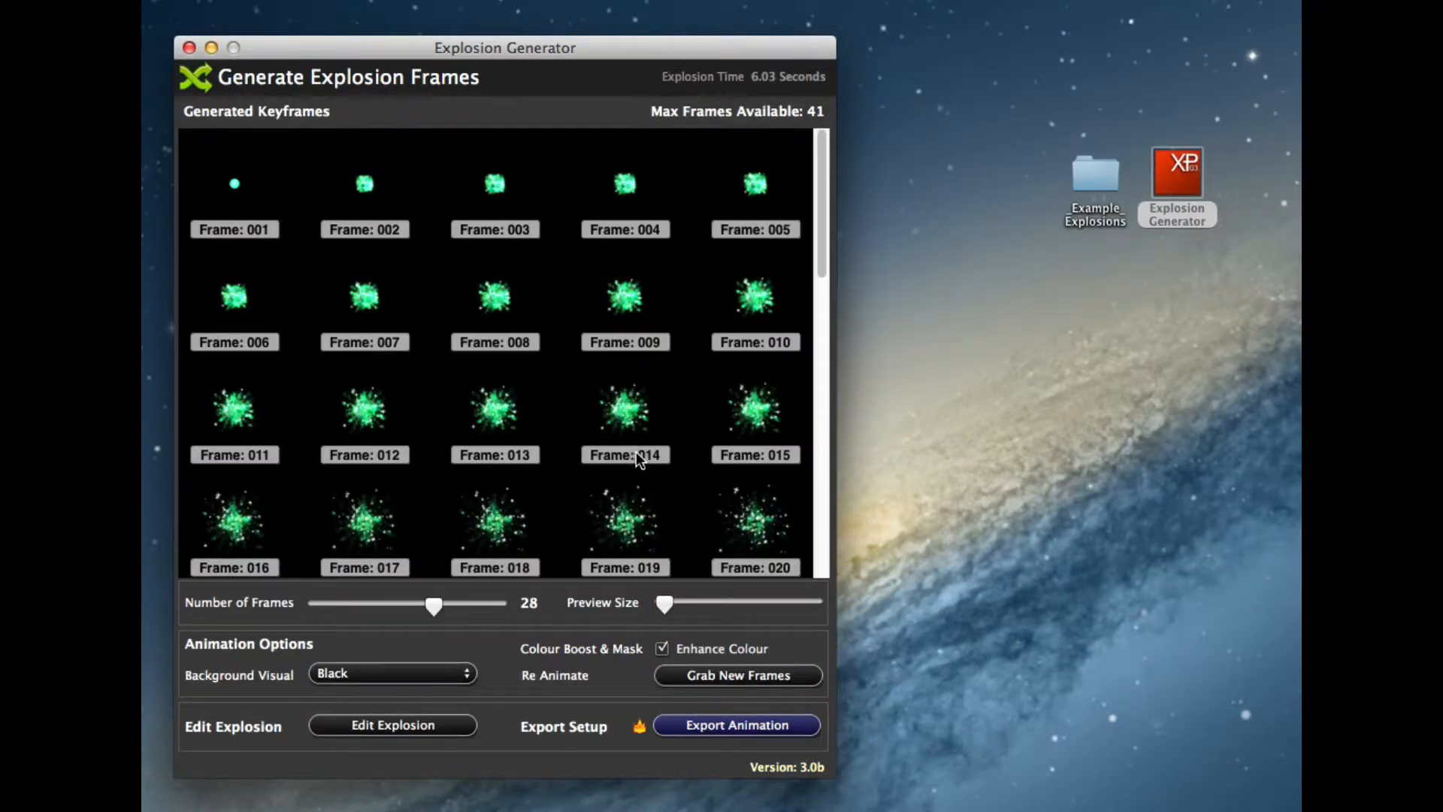
scroll(636, 452, "down", 3)
scroll(636, 452, "up", 3)
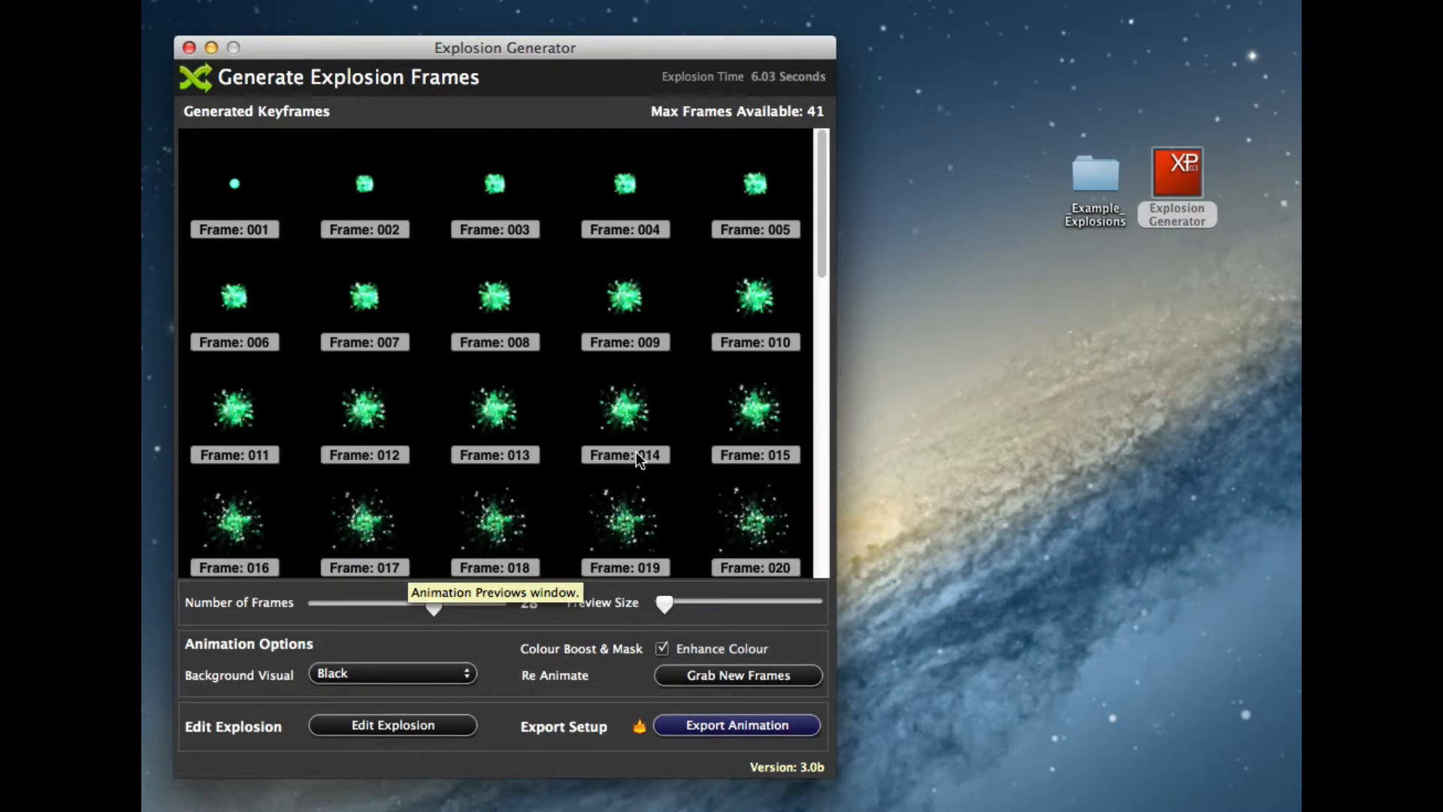
scroll(636, 452, "down", 3)
scroll(636, 453, "up", 3)
scroll(574, 441, "down", 3)
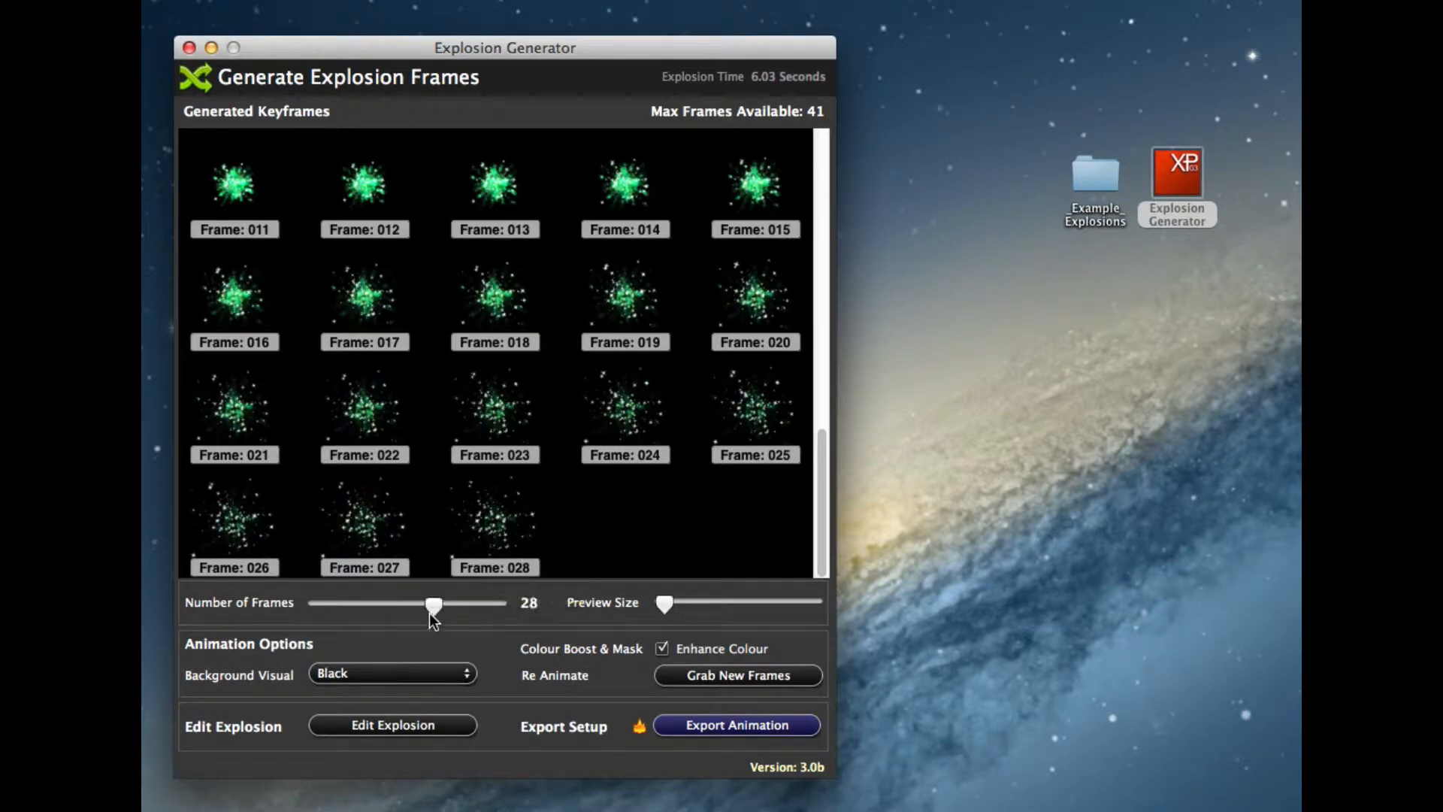
Set the number of frames to 27 and check the regenerated keyframes
left_click_drag(432, 606, 428, 606)
scroll(571, 458, "down", 3)
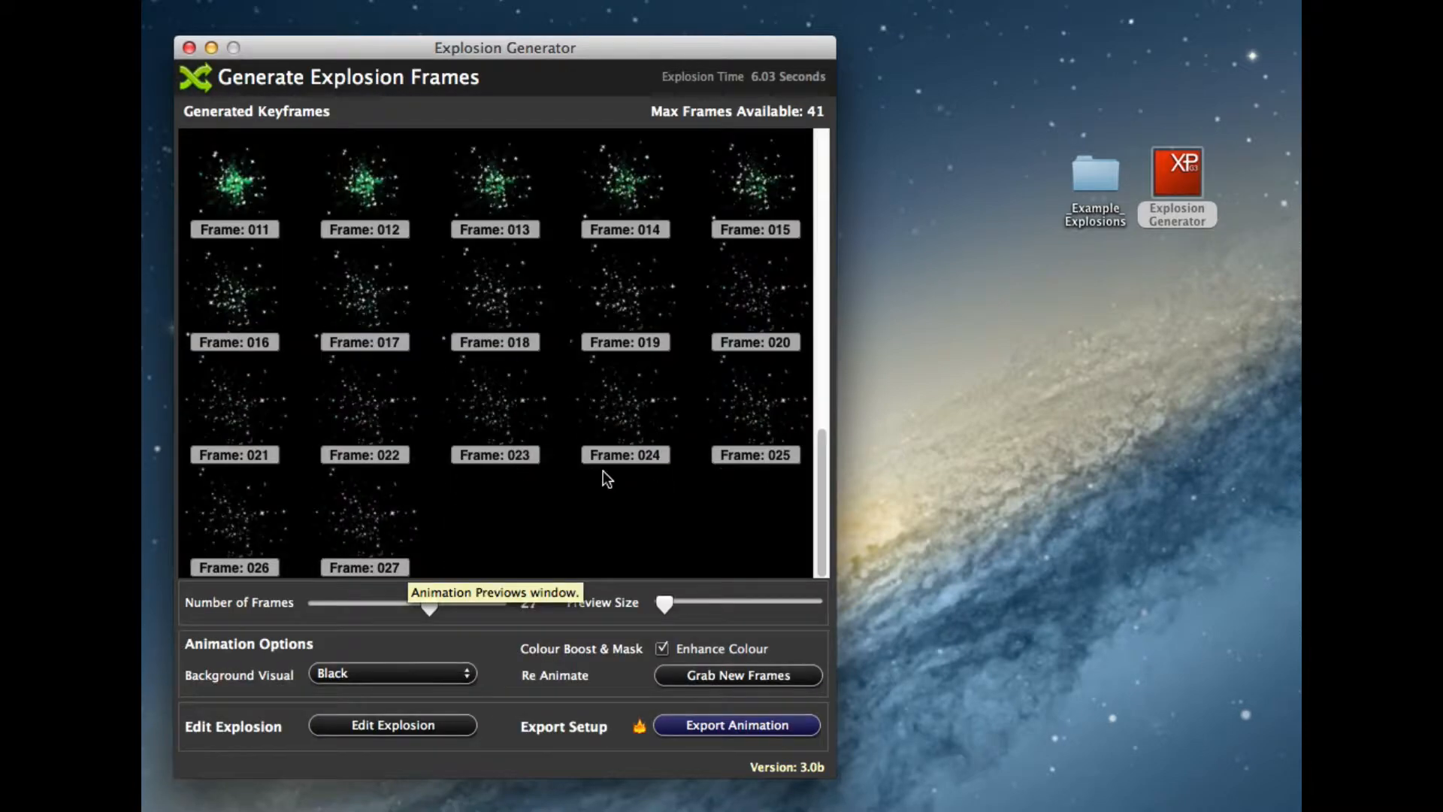
scroll(624, 473, "up", 3)
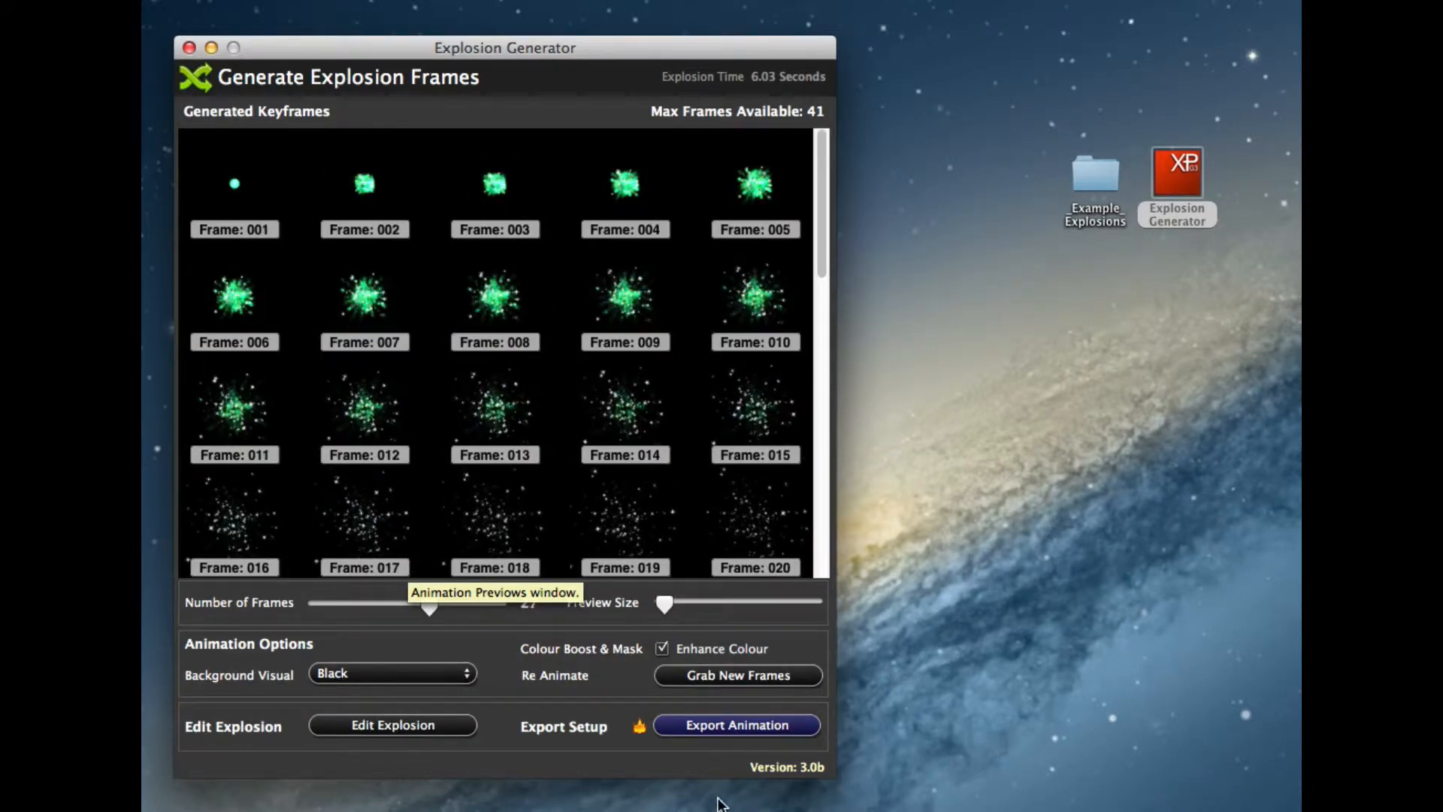
Open the export setup, choose _Example_Explosions as the destination folder and export the explosion
left_click(738, 726)
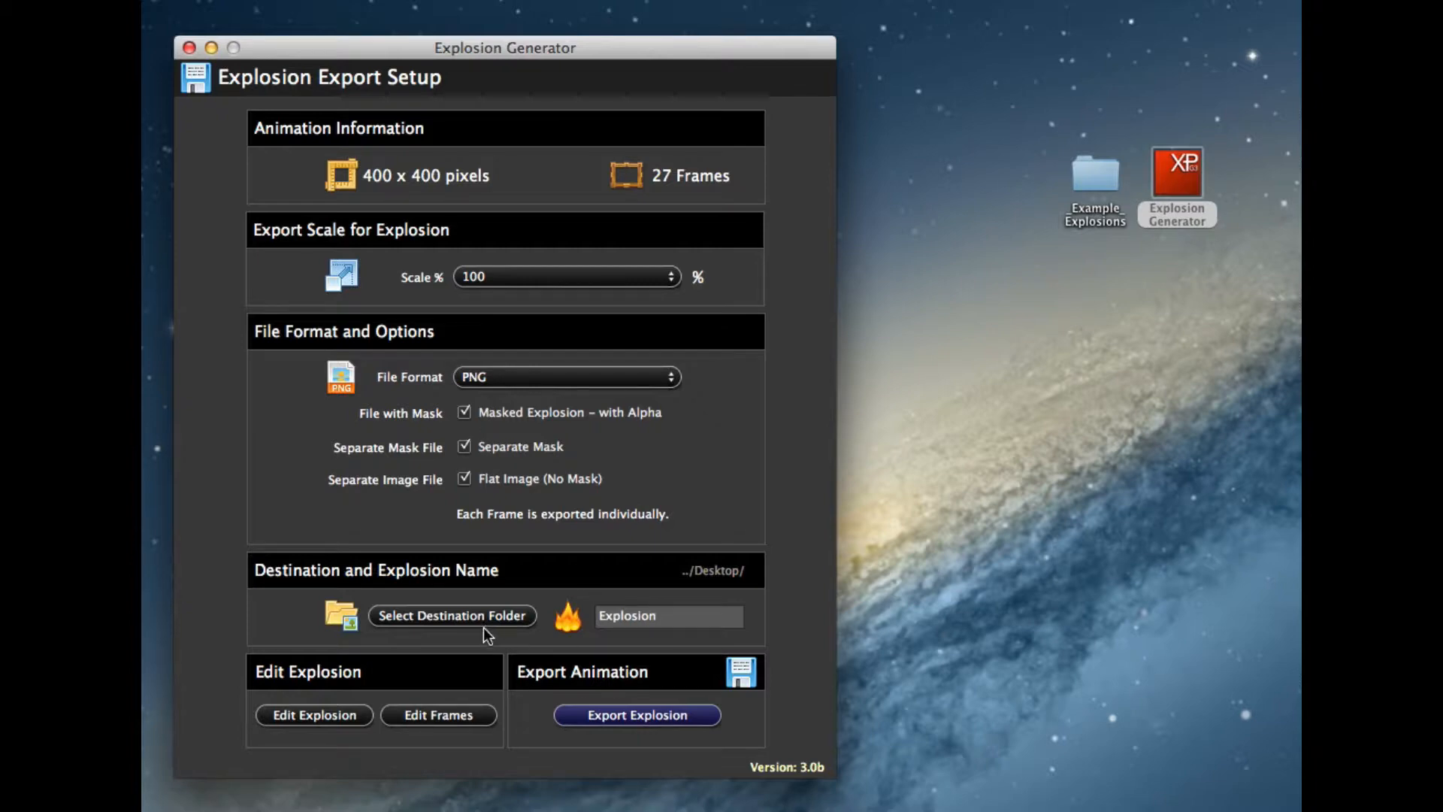
left_click(449, 615)
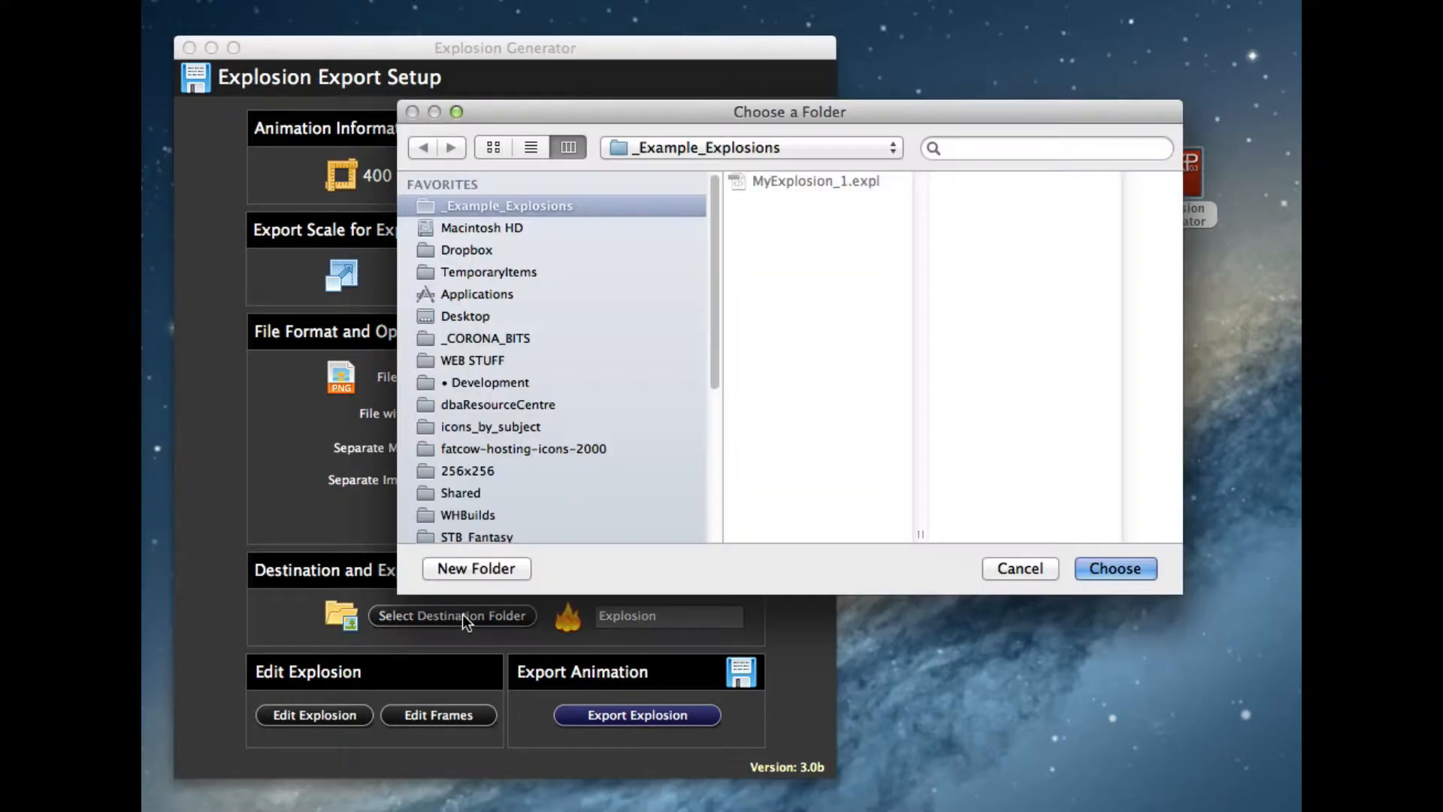
left_click(1089, 567)
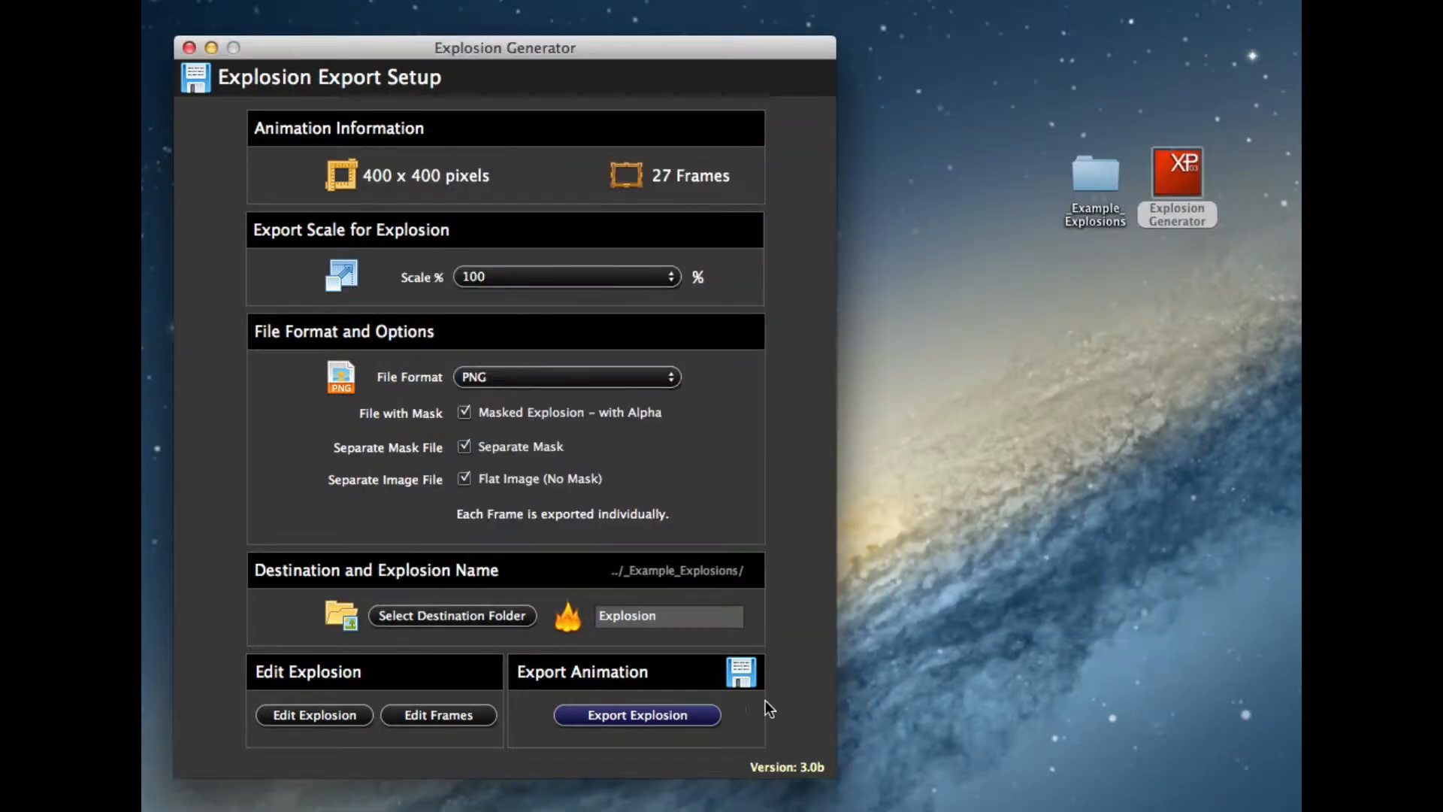
left_click(642, 714)
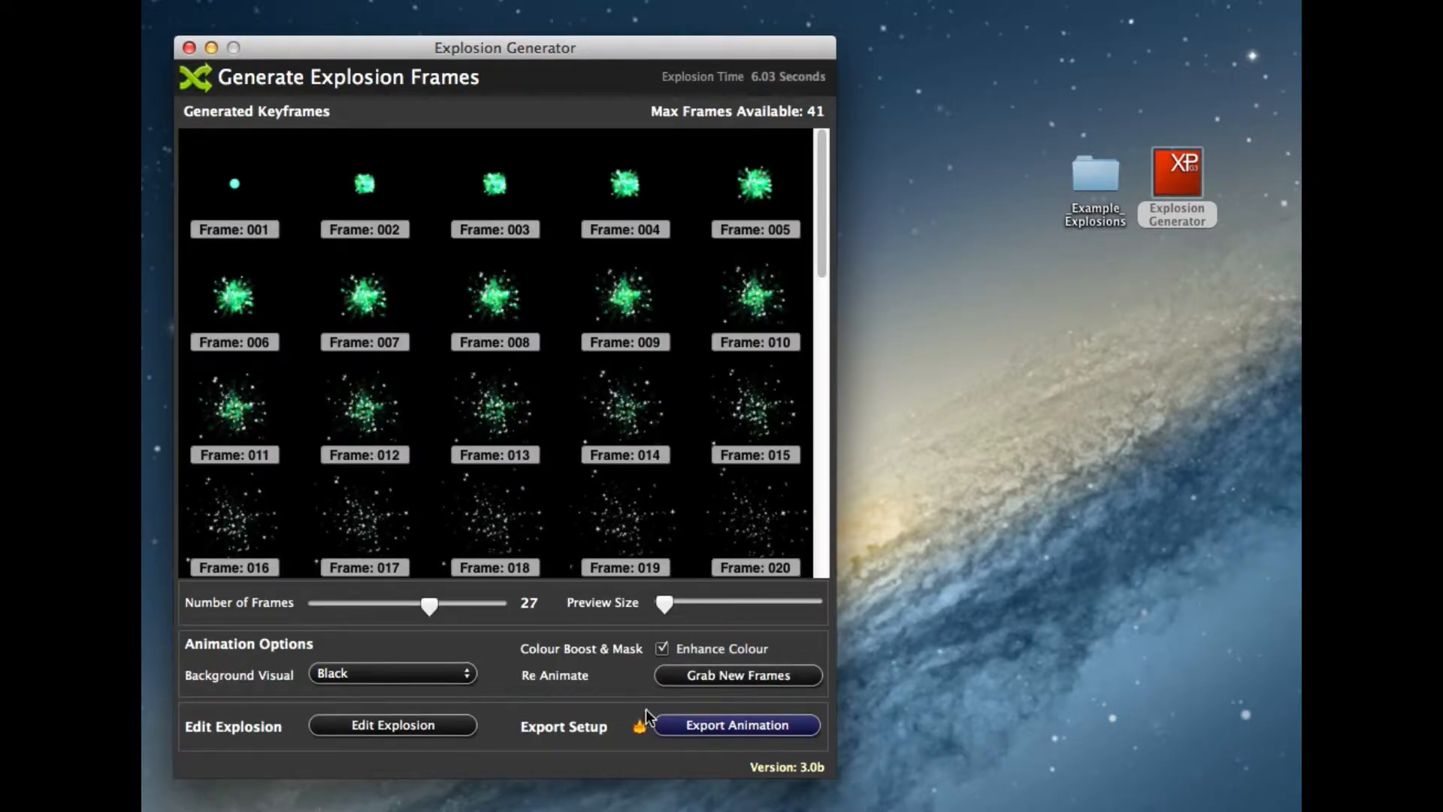
Open the _Example_Explosions folder in Finder and inspect the exported Combined, Mask Only and No Mask PNG folders, previewing Explosion_NoMask_007.png
left_click(1098, 170)
double_click(1098, 169)
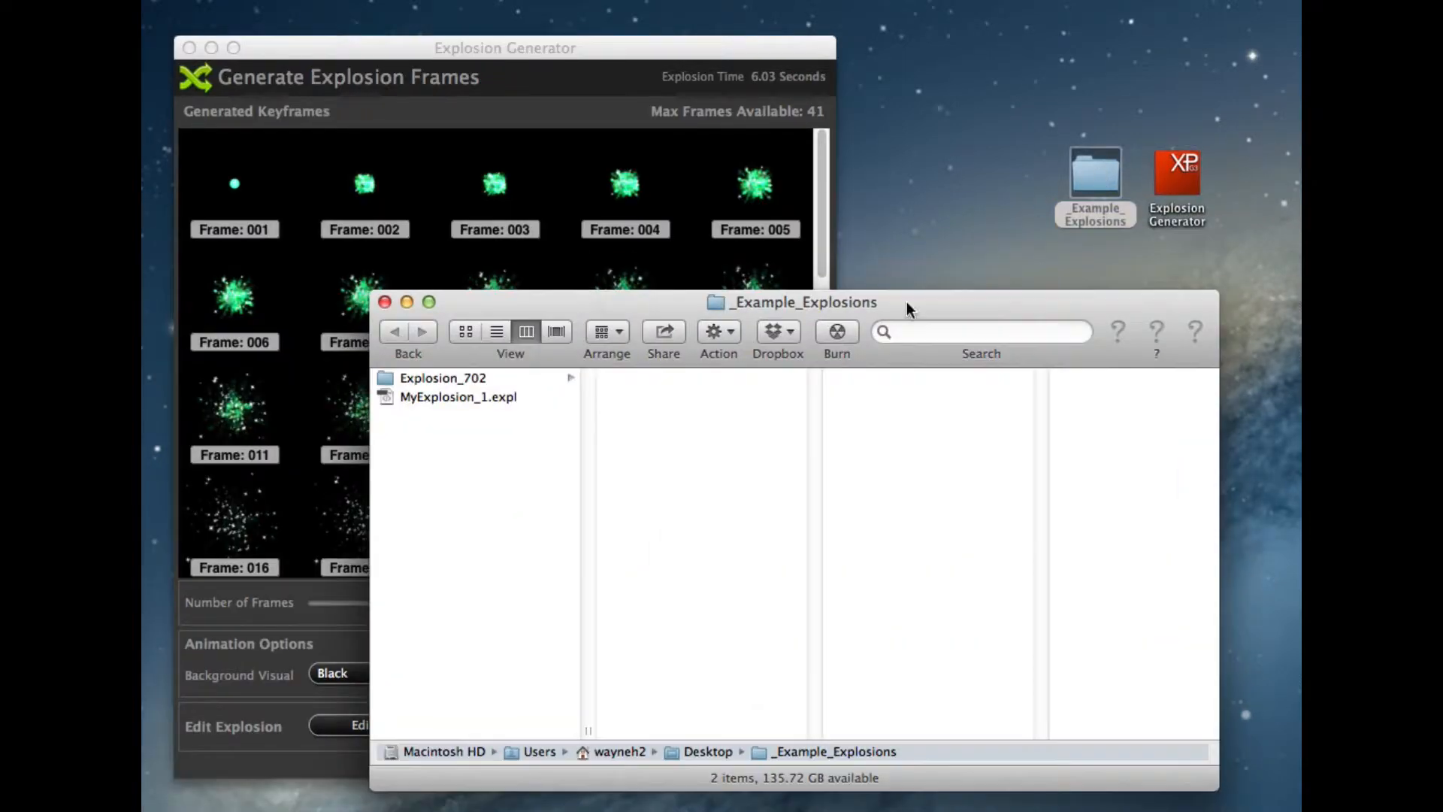
left_click(518, 376)
left_click(674, 376)
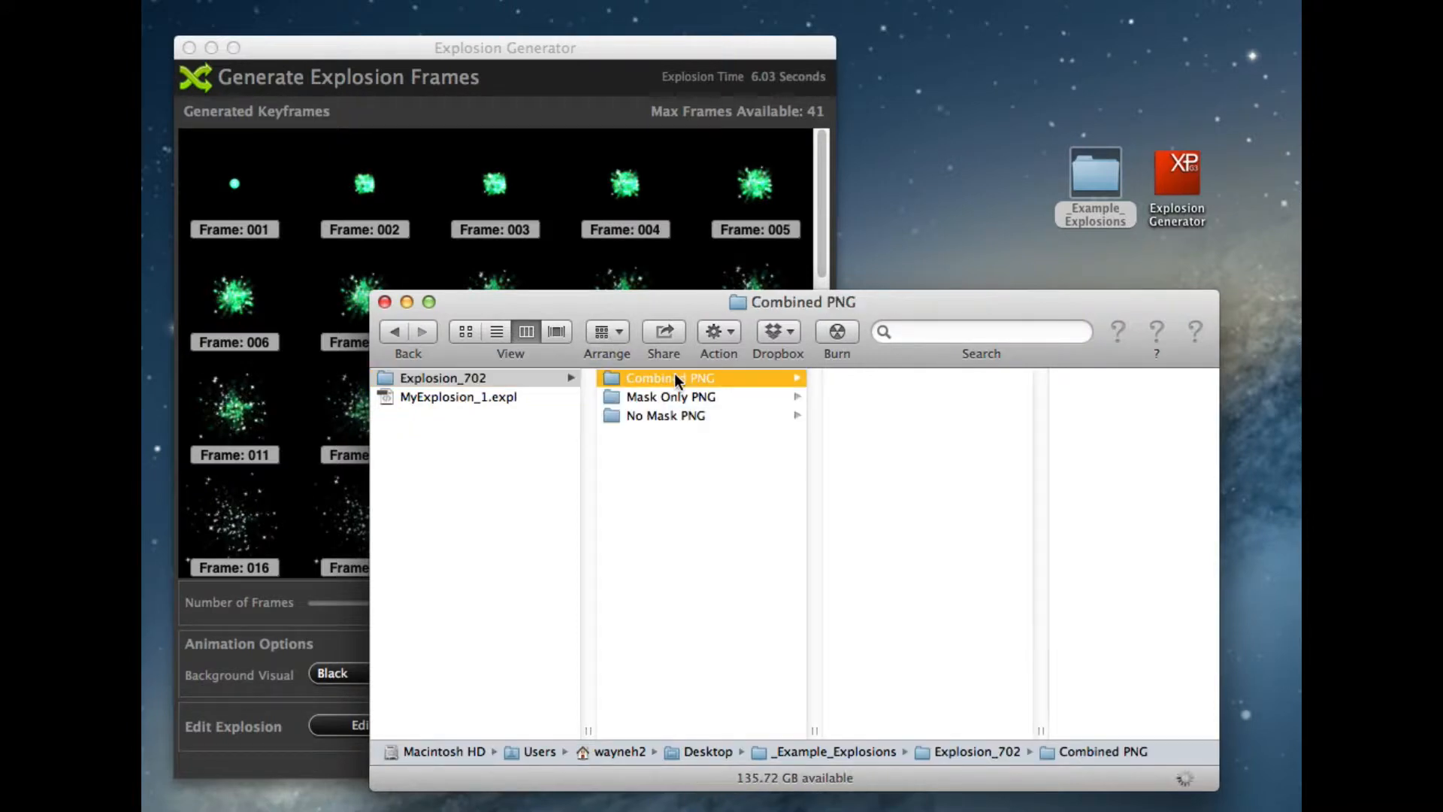
left_click(700, 395)
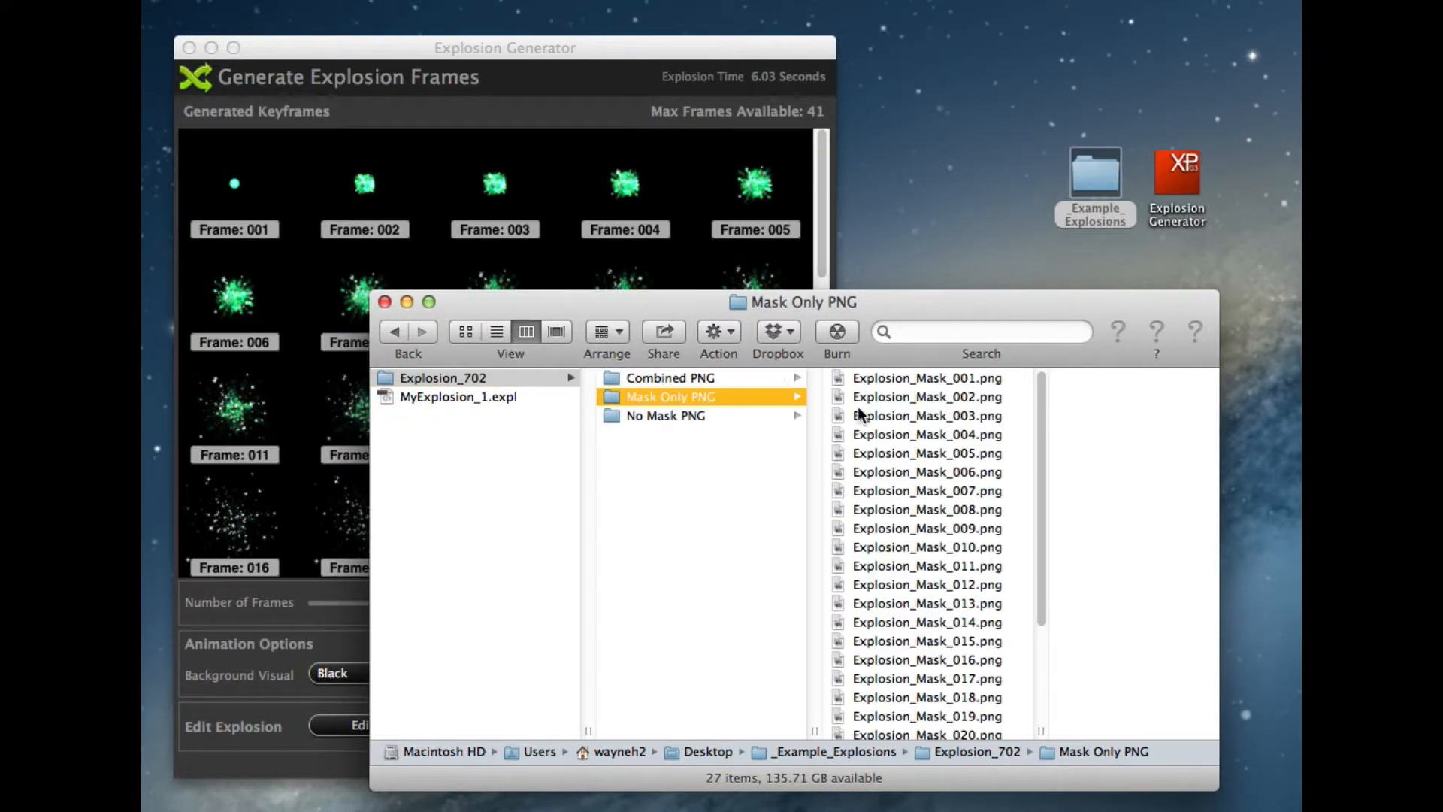
left_click(668, 415)
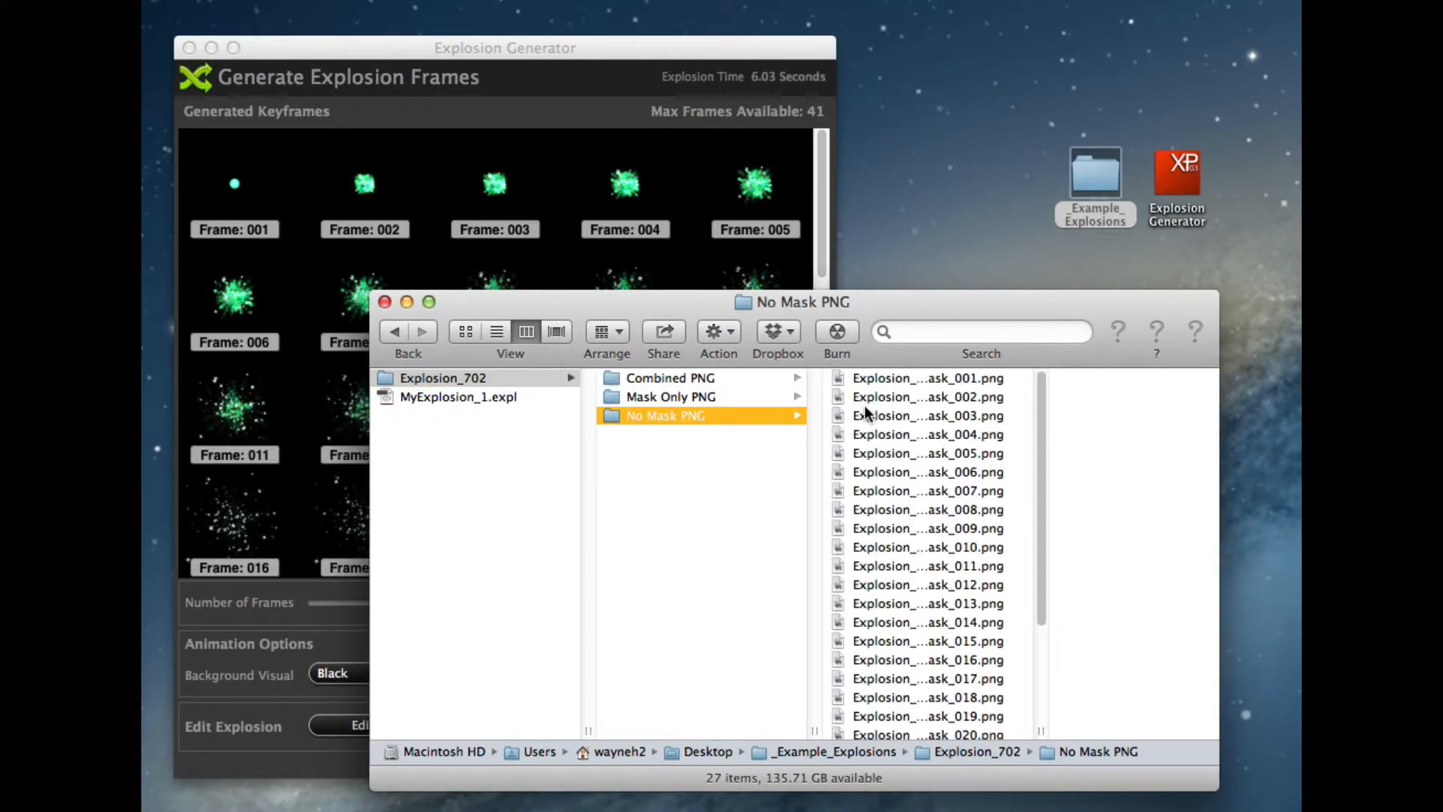
left_click(904, 492)
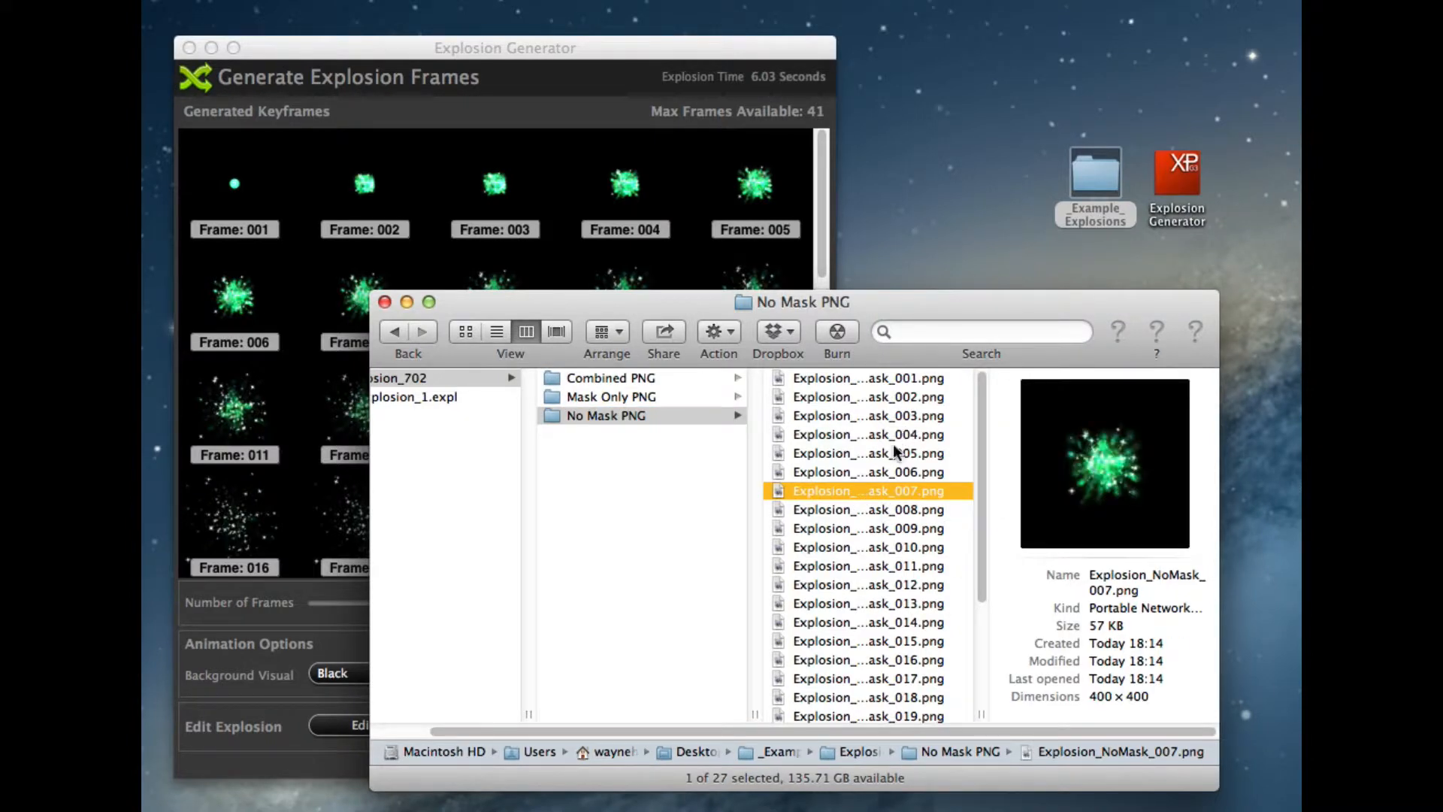
Preview Explosion_Mask_011.png in the Mask Only PNG folder, plus Explosion_014.png and Explosion_004.png in the Combined PNG folder
left_click(616, 395)
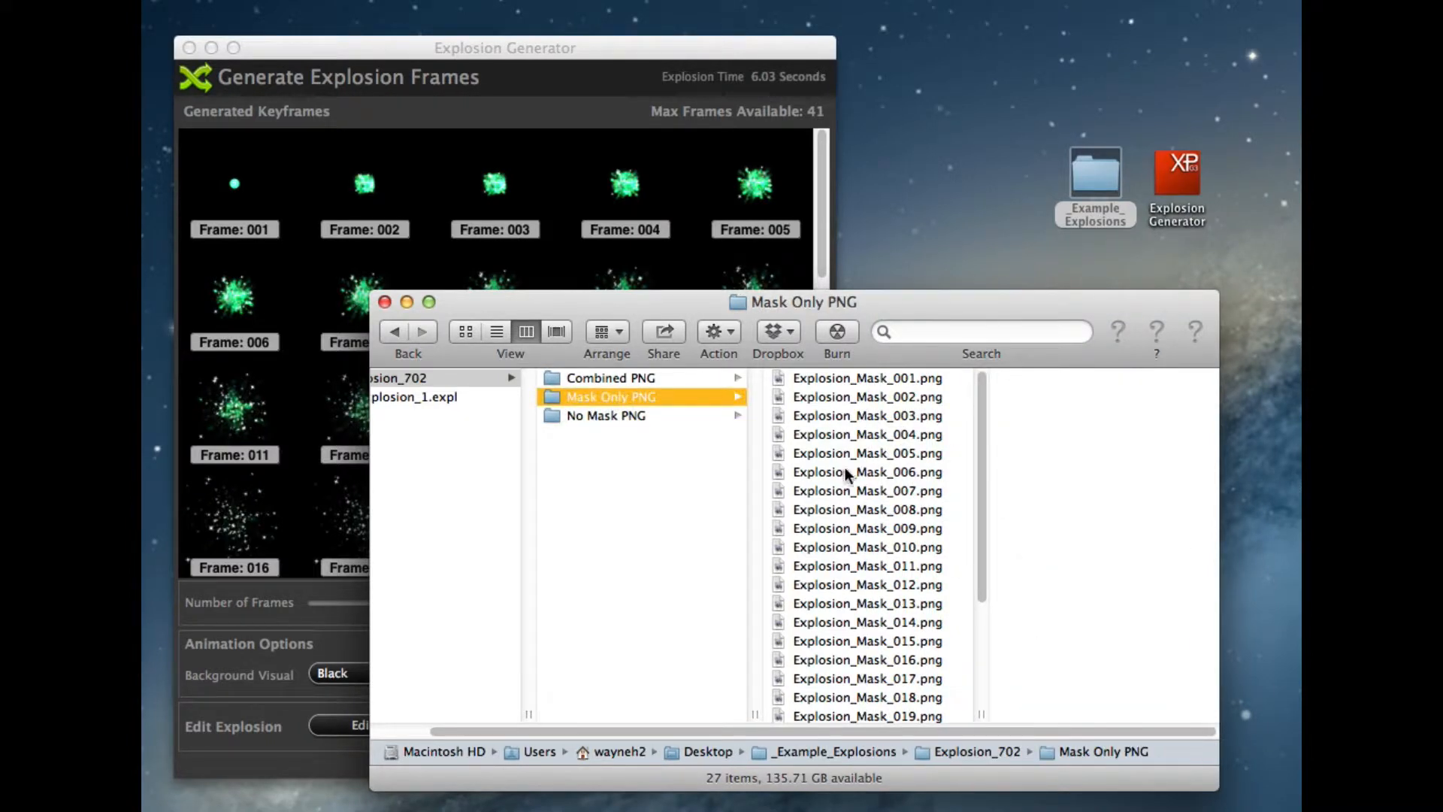
left_click(876, 565)
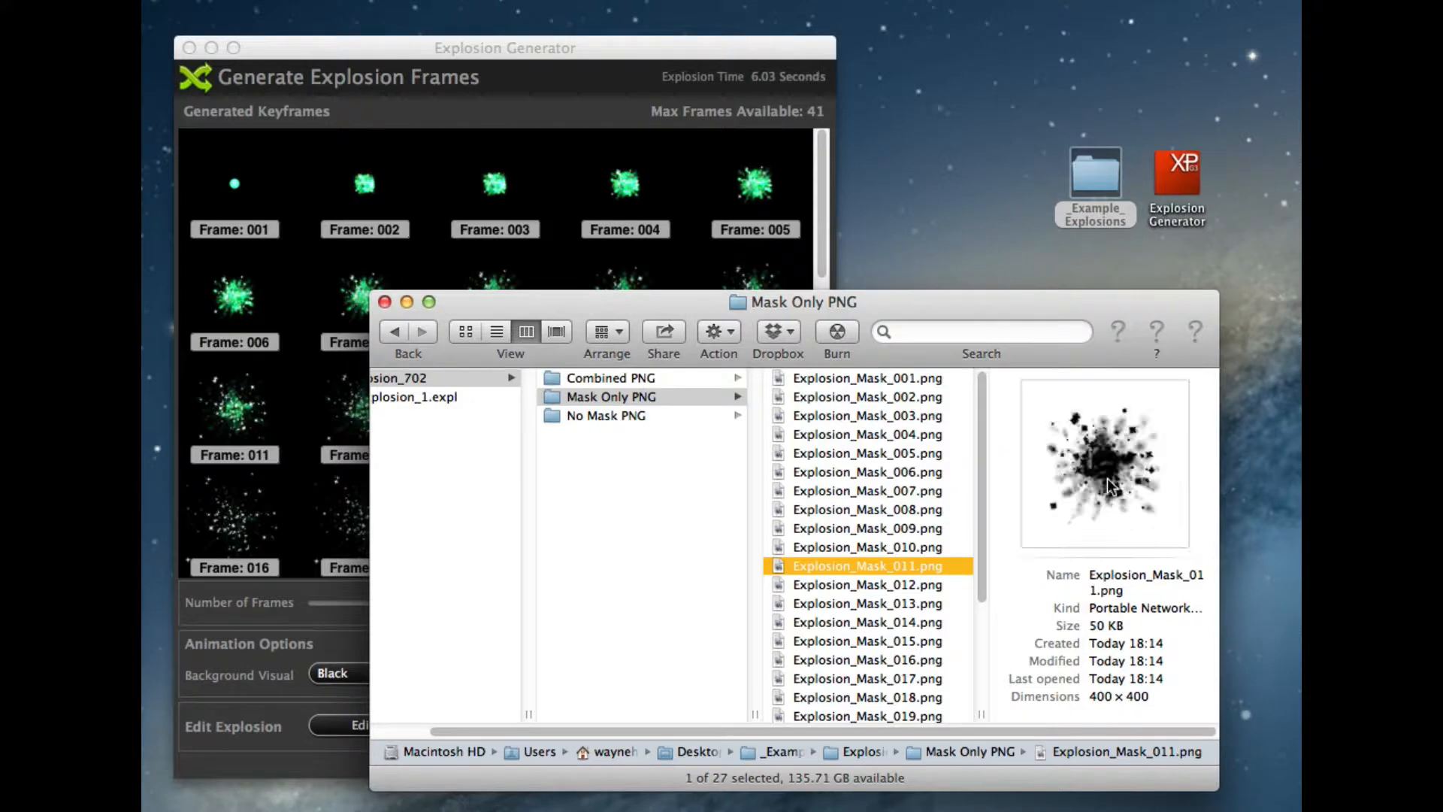
left_click(642, 376)
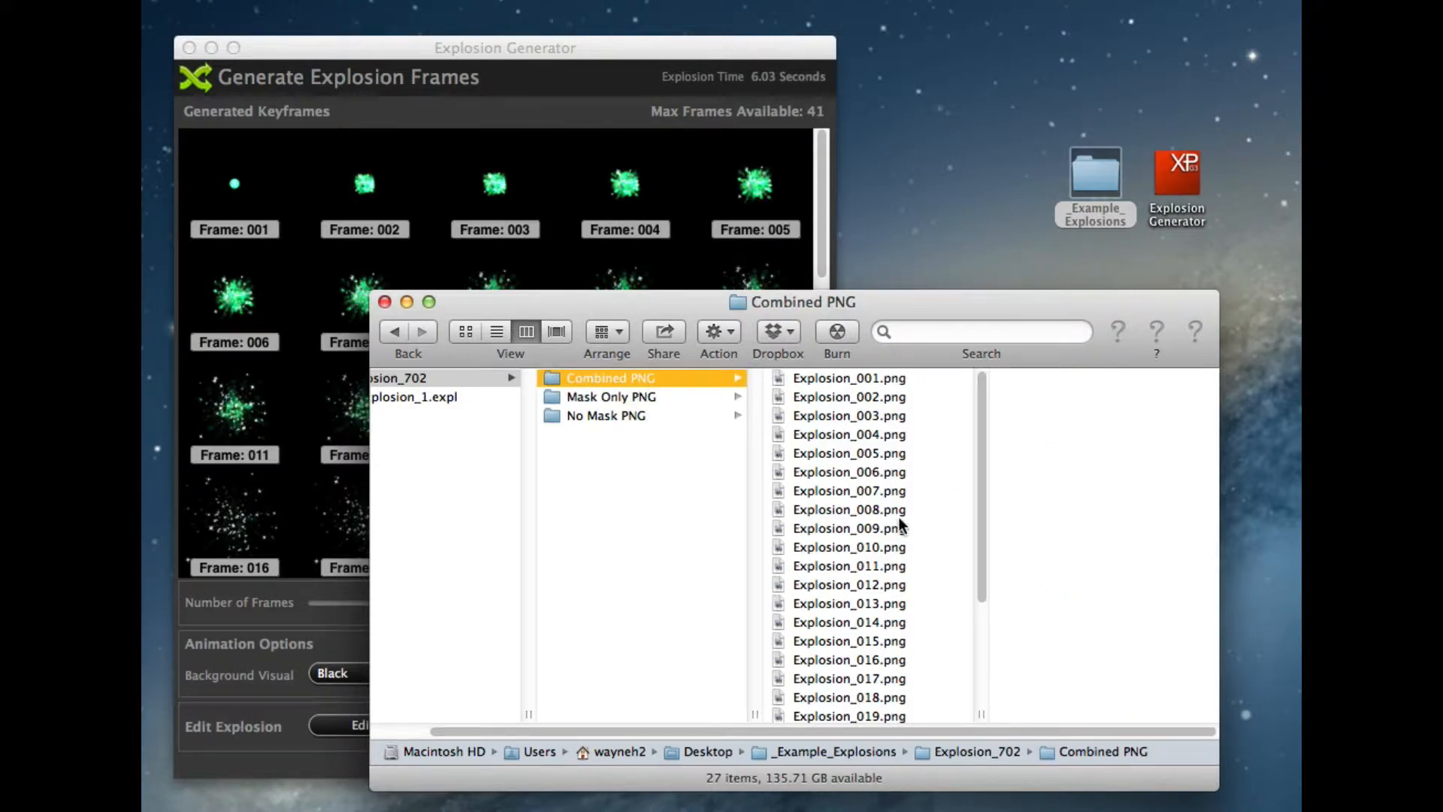
scroll(899, 517, "down", 2)
left_click(878, 542)
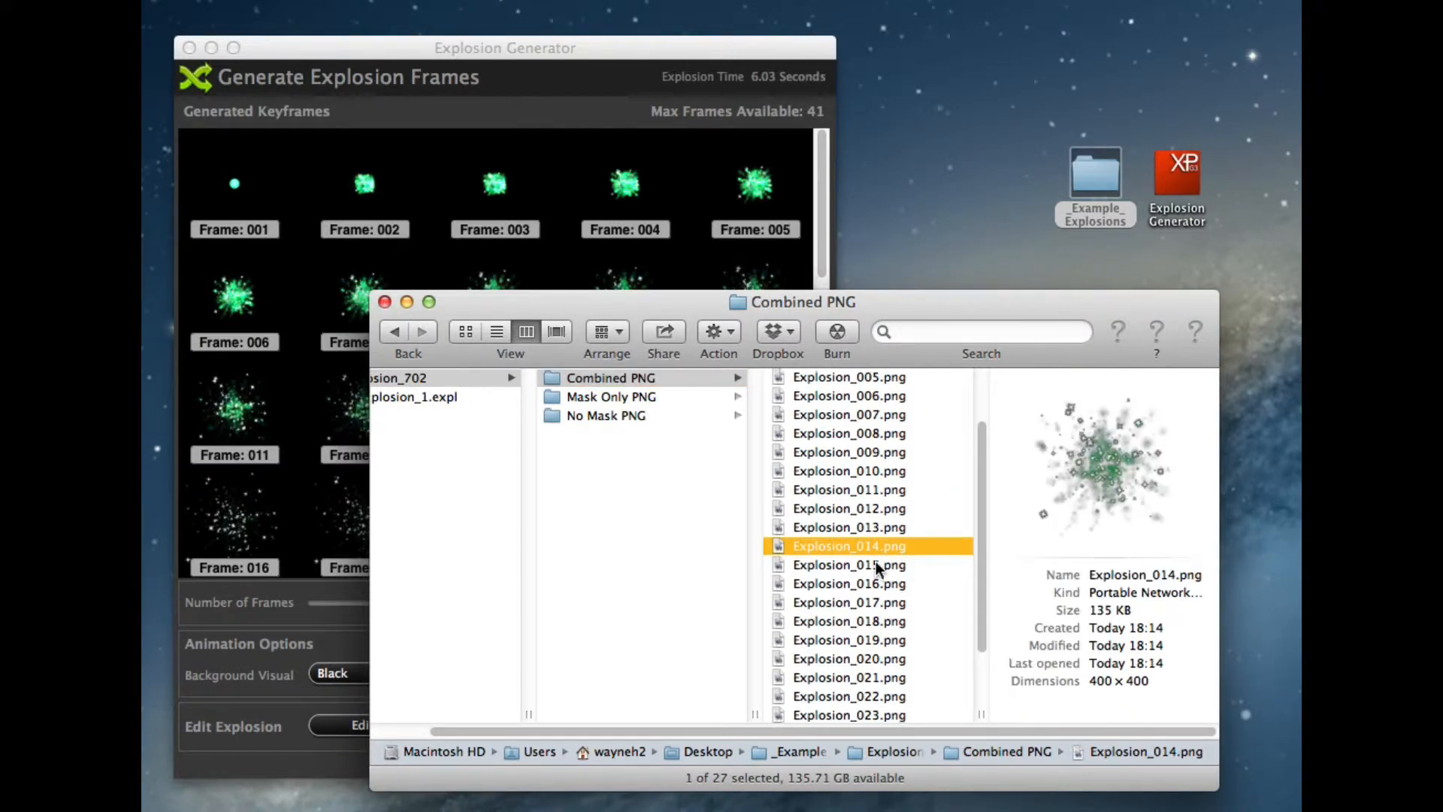
scroll(876, 556, "up", 2)
left_click(881, 502)
left_click(882, 439)
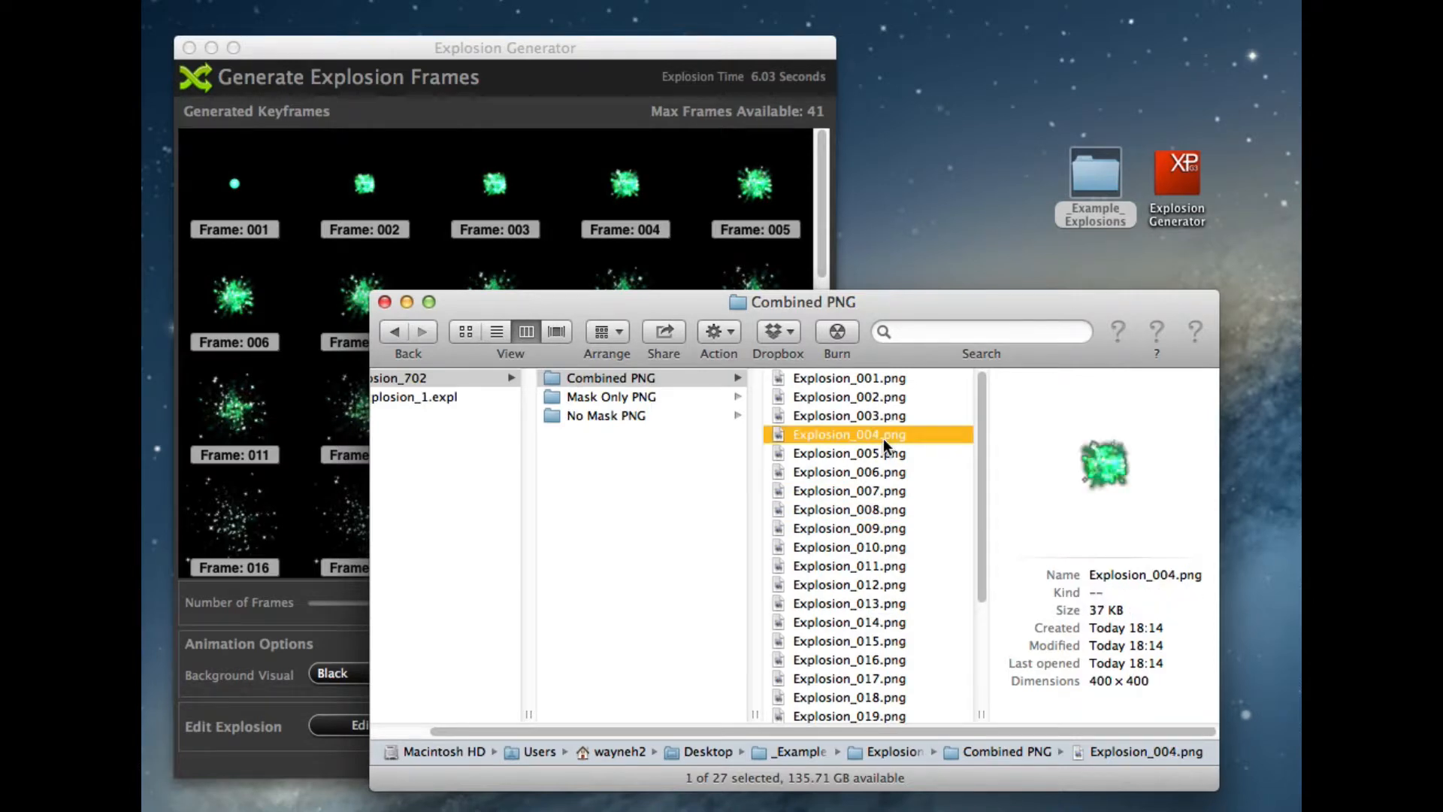
Open Explosion_004.png to inspect its transparency, and close both the image and the Finder window
double_click(883, 439)
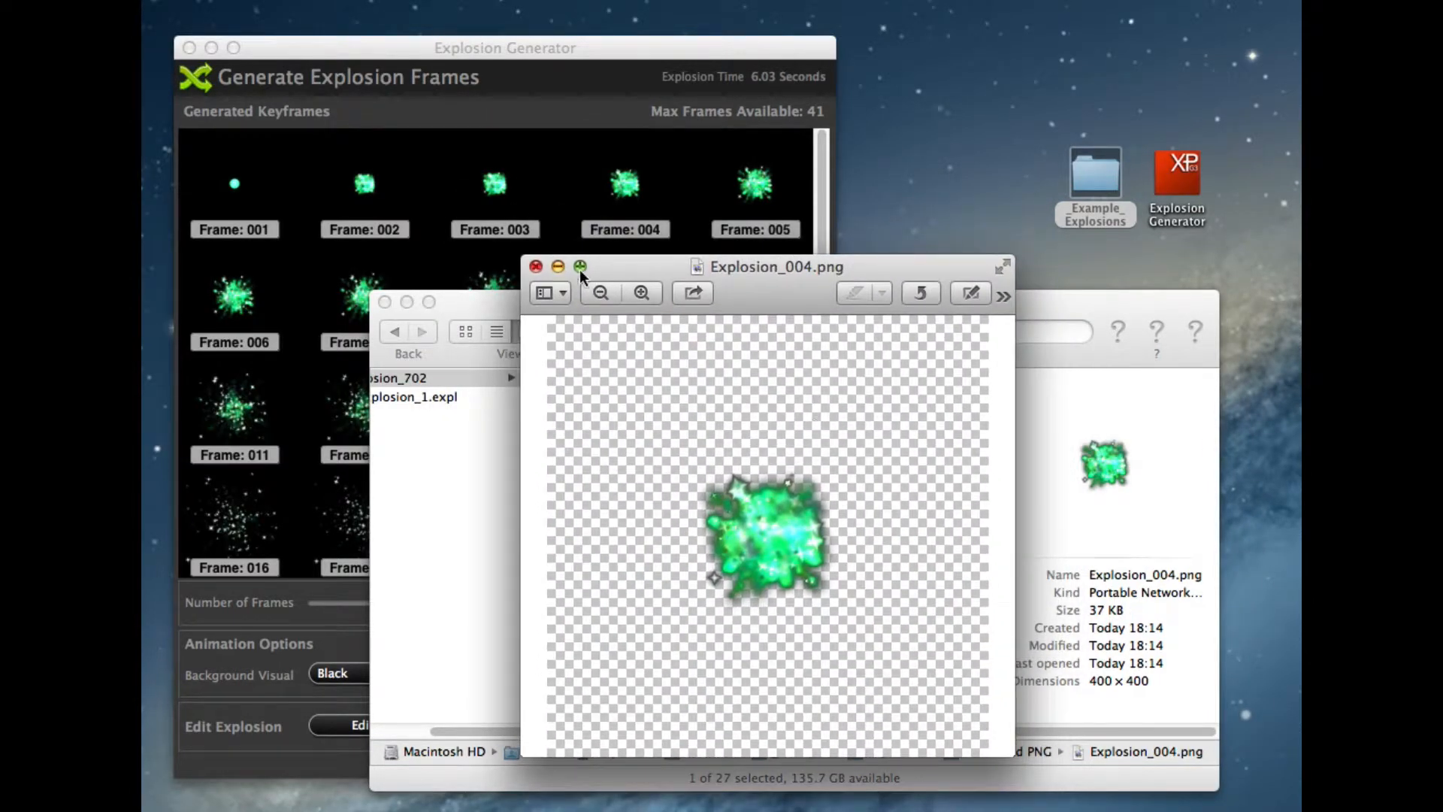
left_click(537, 268)
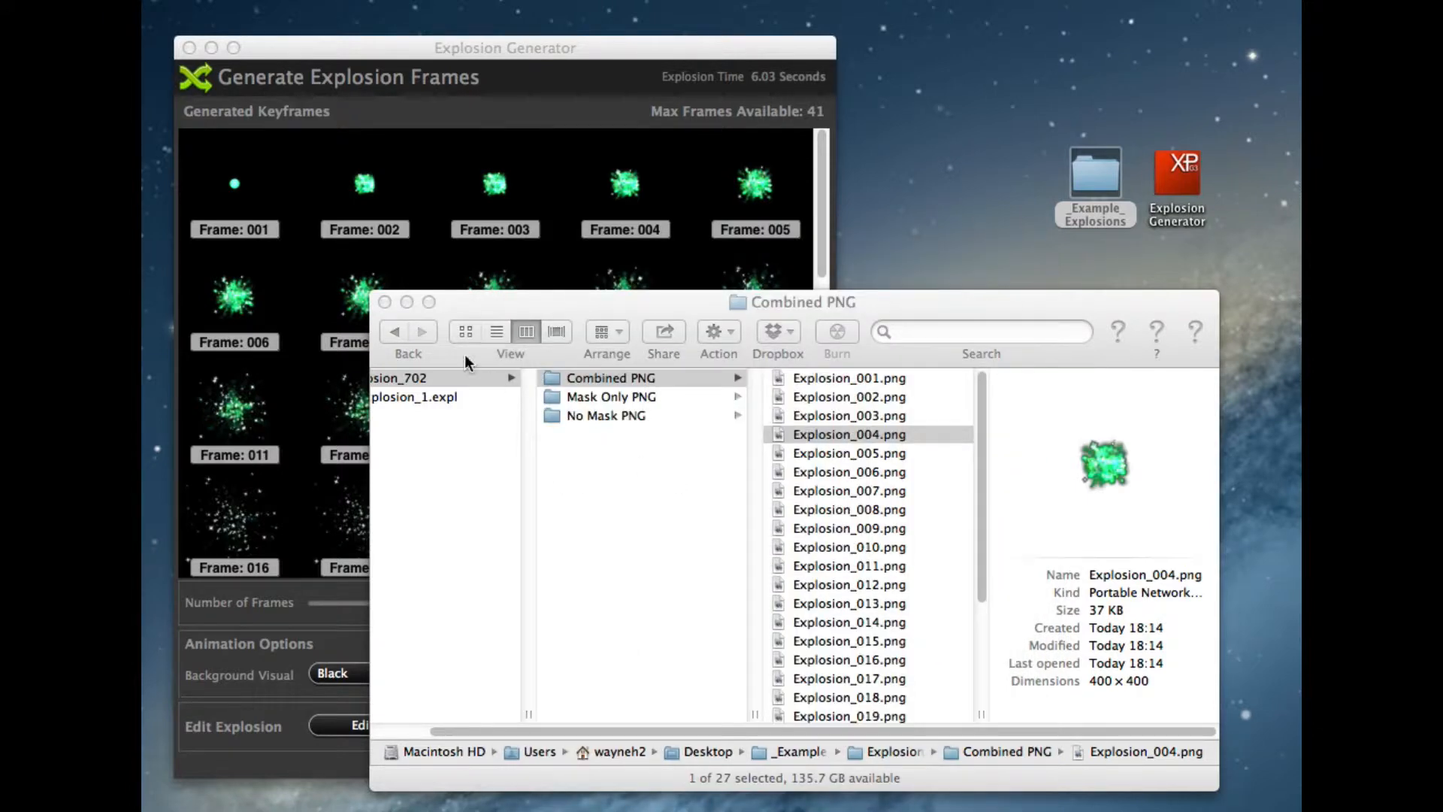
left_click(385, 303)
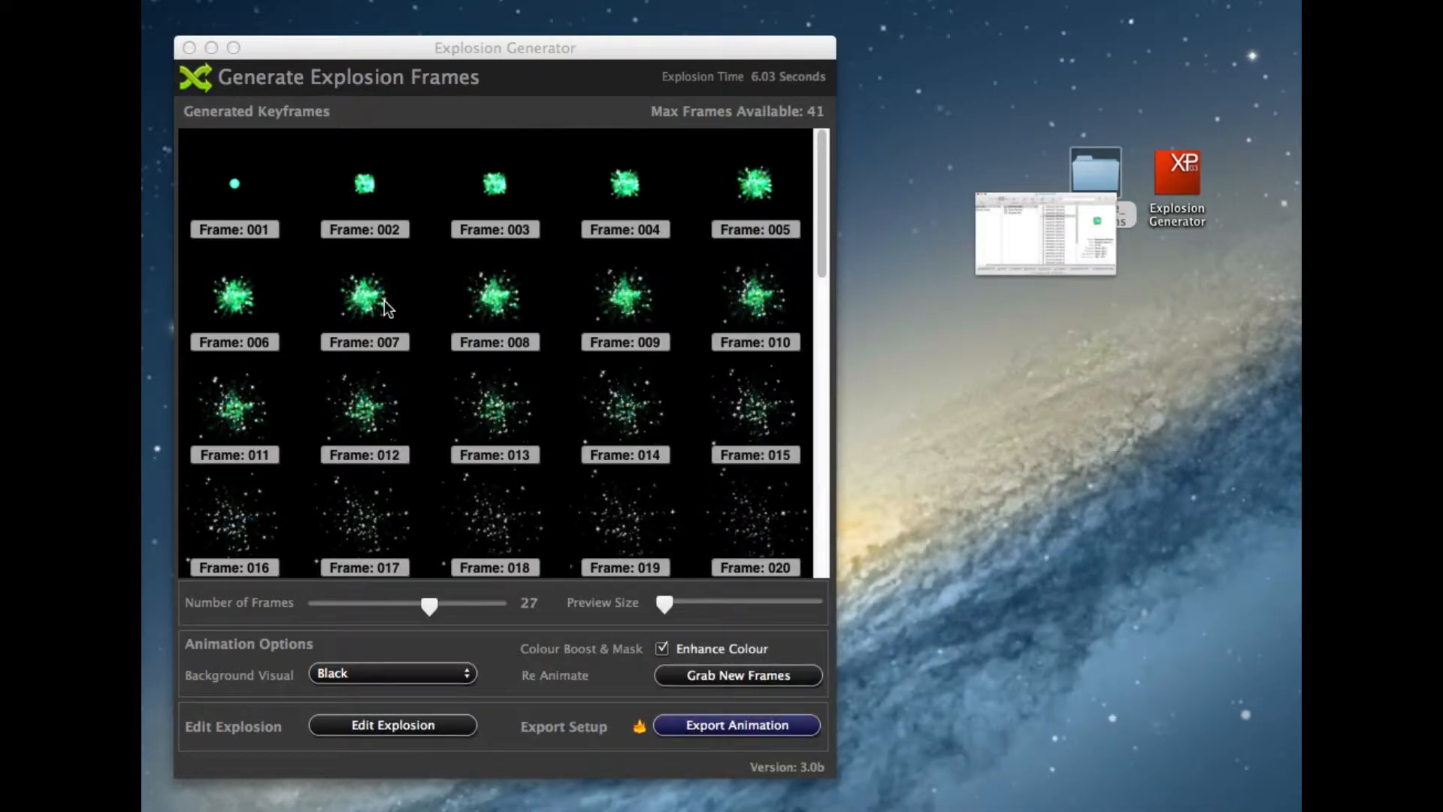
Reopen the export setup in Explosion Generator, try the TIFF file format, and set the format to JPEG
left_click(738, 723)
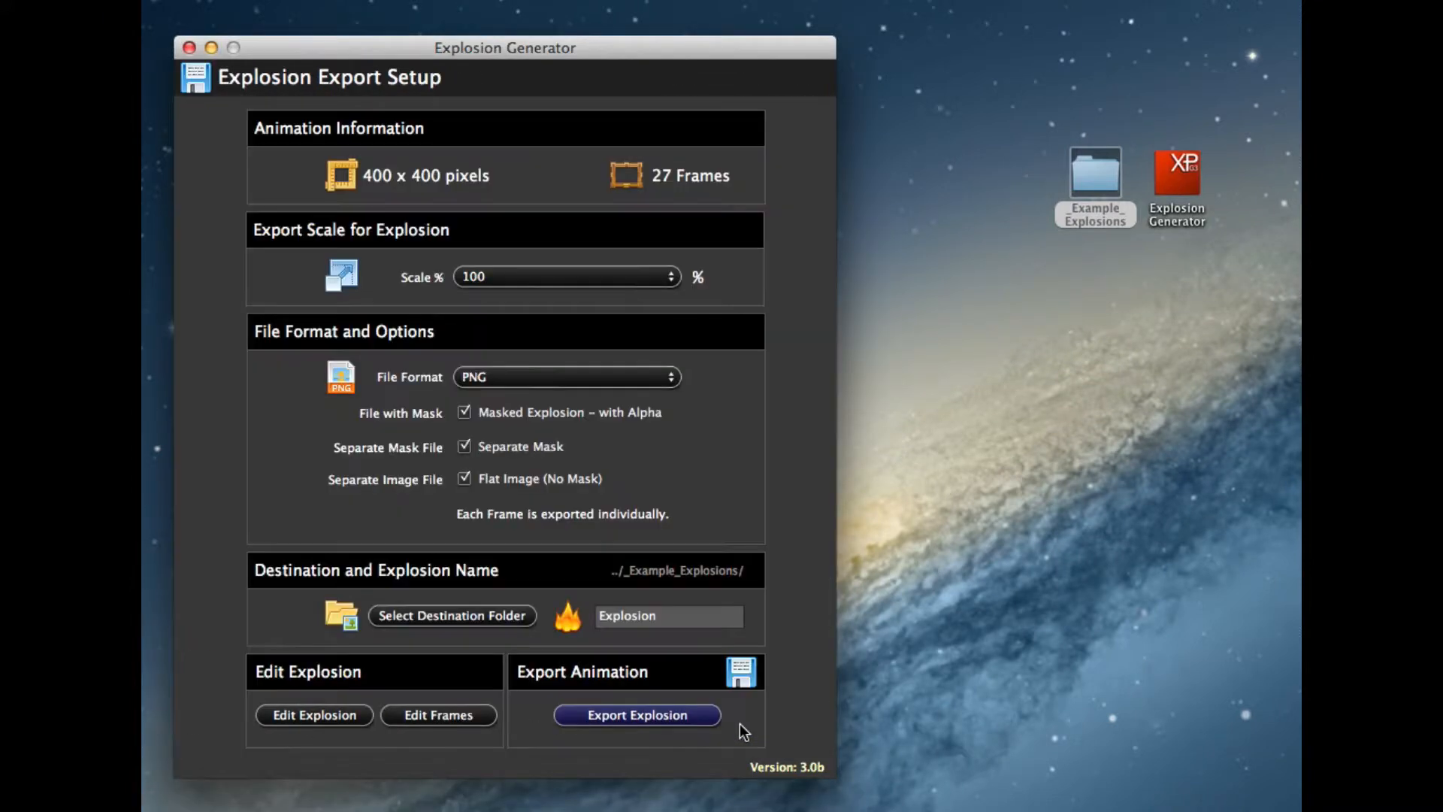
left_click(522, 377)
left_click(540, 425)
left_click(508, 378)
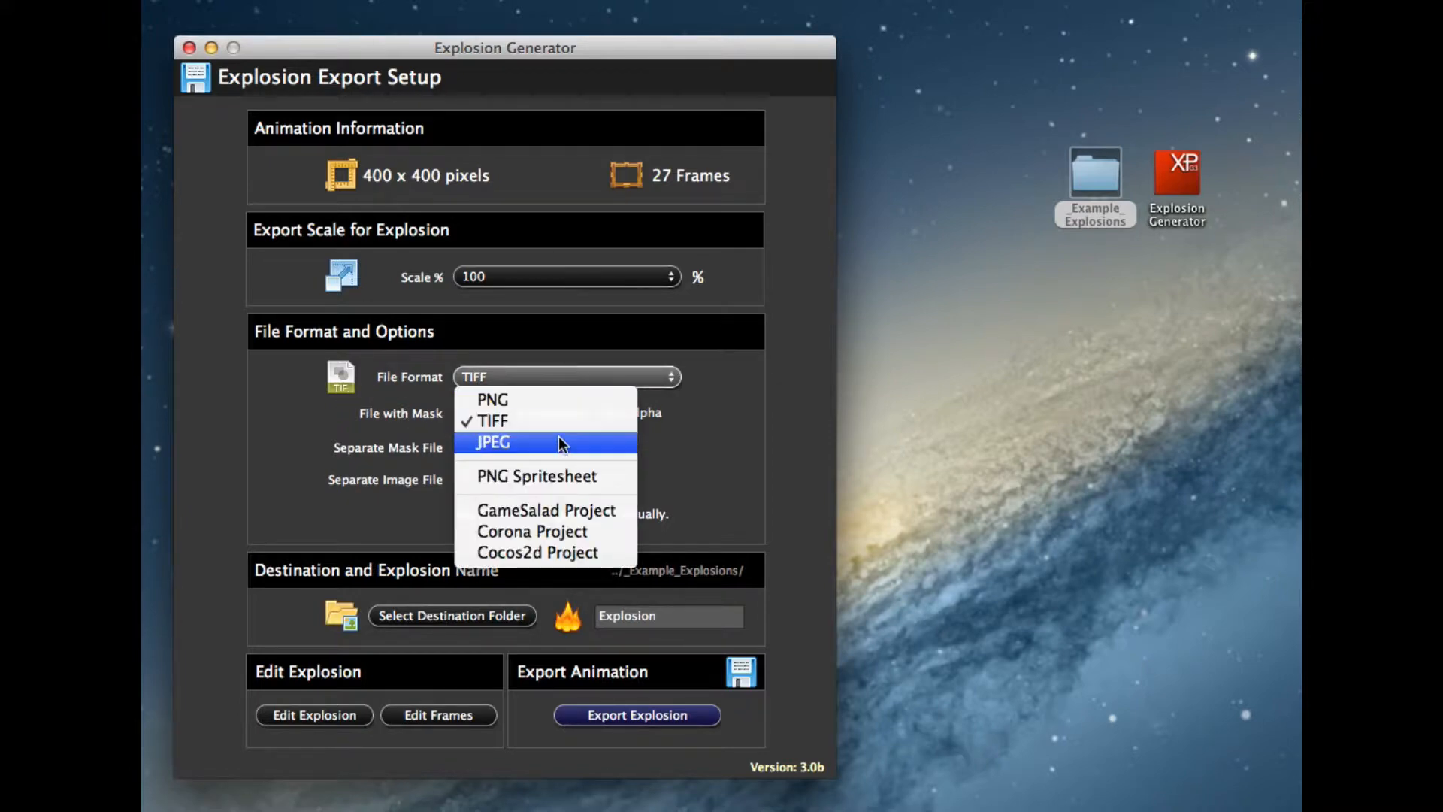
left_click(562, 441)
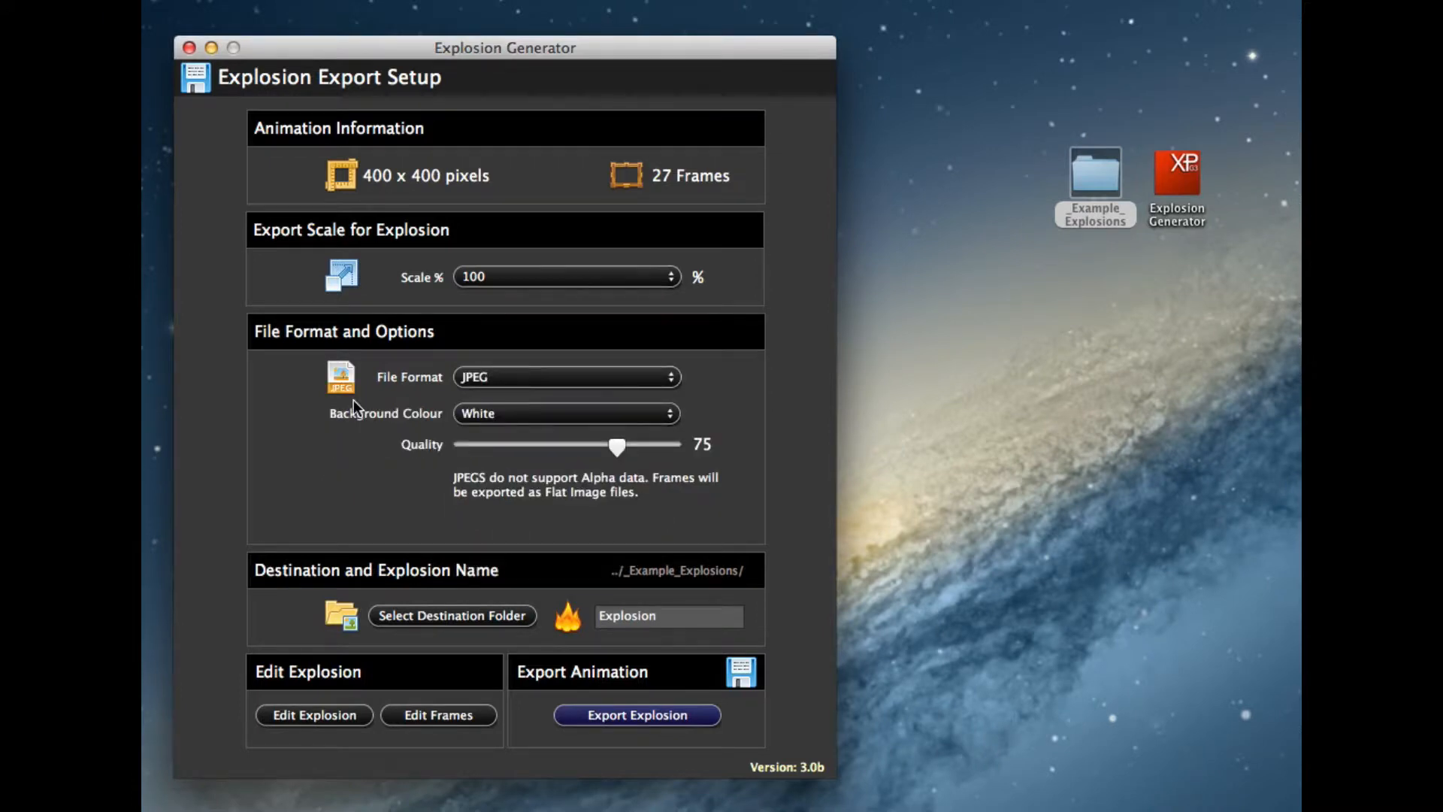
Set the JPEG background colour to Black and the quality to 34, and export the explosion
left_click(541, 418)
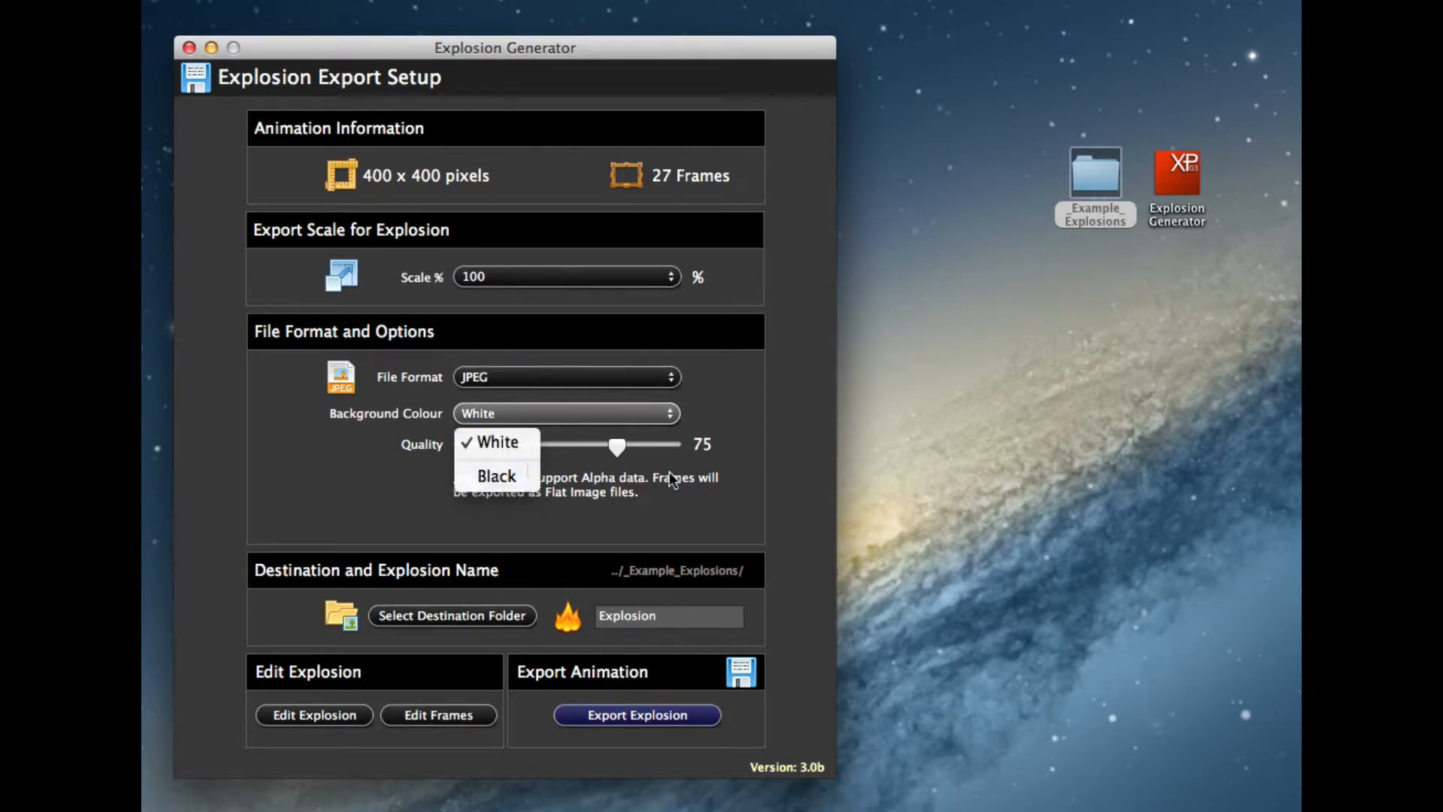
left_click(493, 476)
left_click_drag(615, 445, 524, 448)
left_click(653, 720)
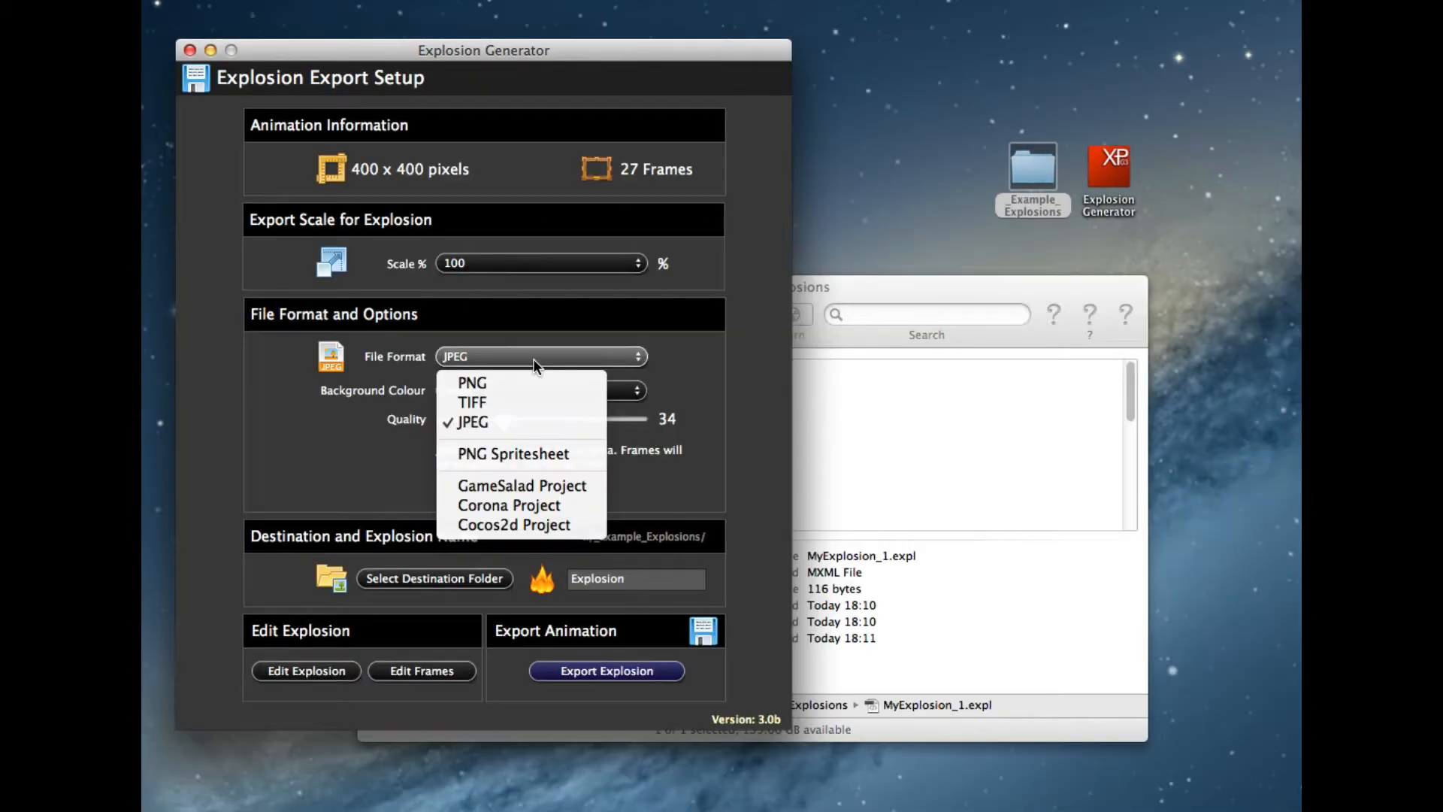
Set the file format to PNG Spritesheet and give it a custom pink background colour
left_click(547, 456)
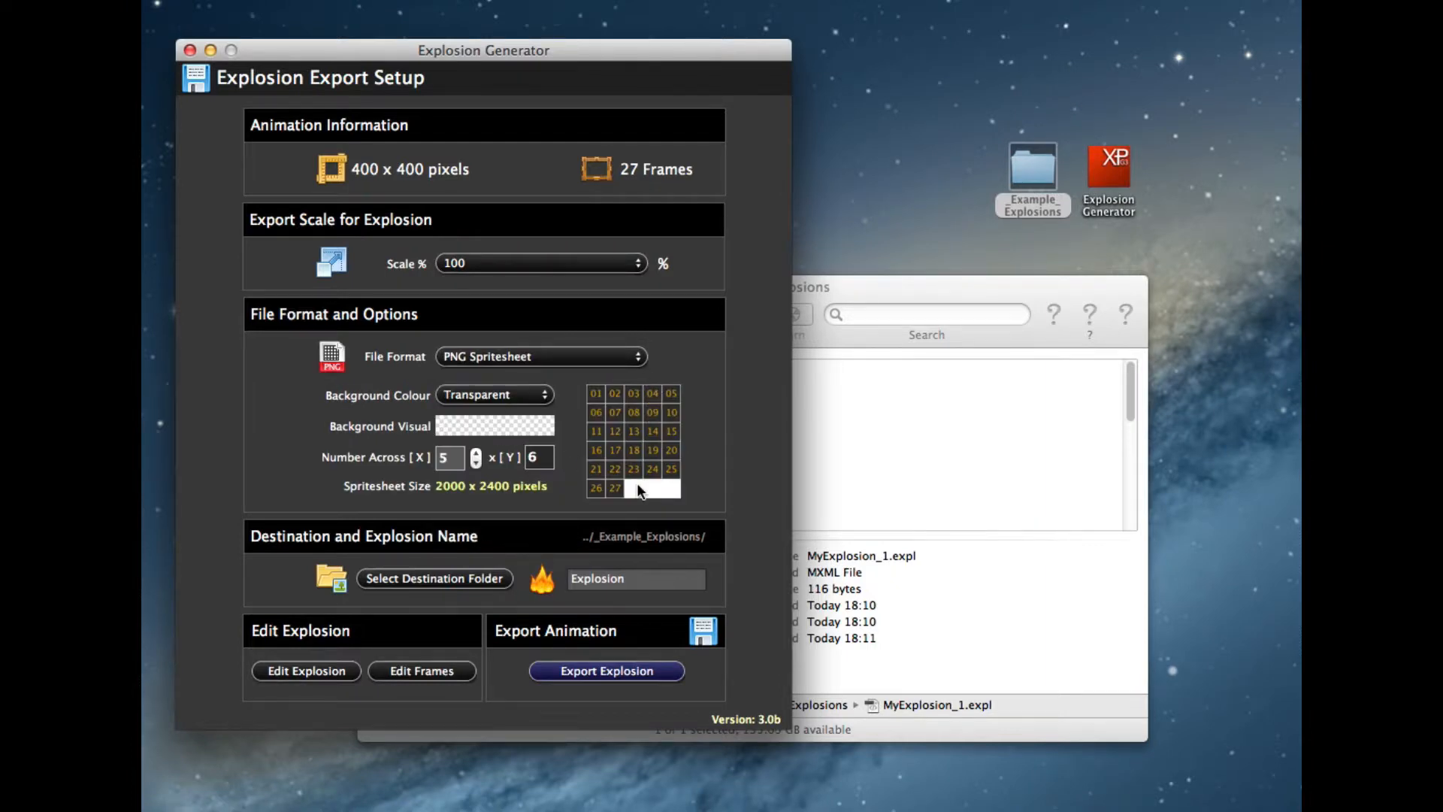
left_click(519, 396)
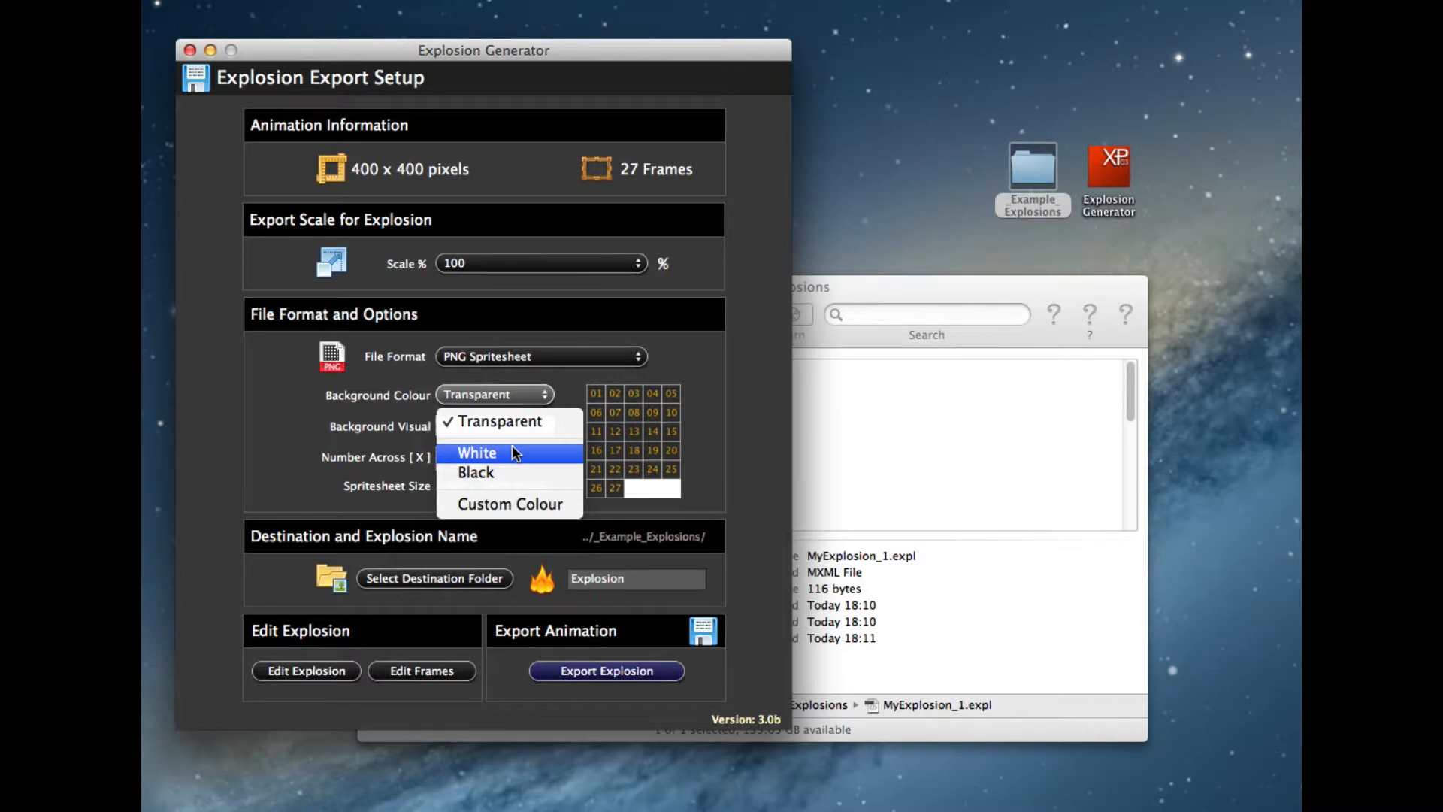
left_click(508, 502)
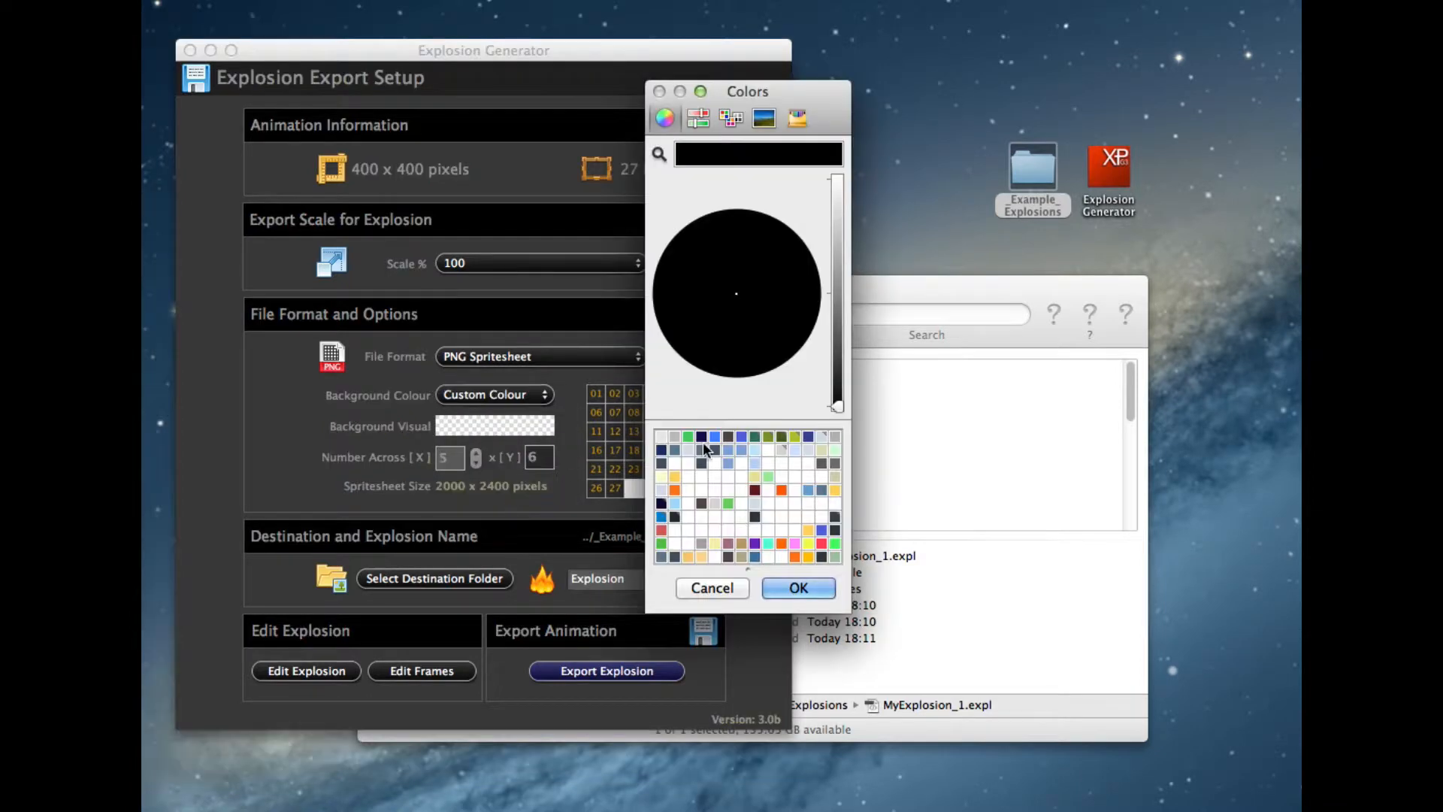
left_click(725, 461)
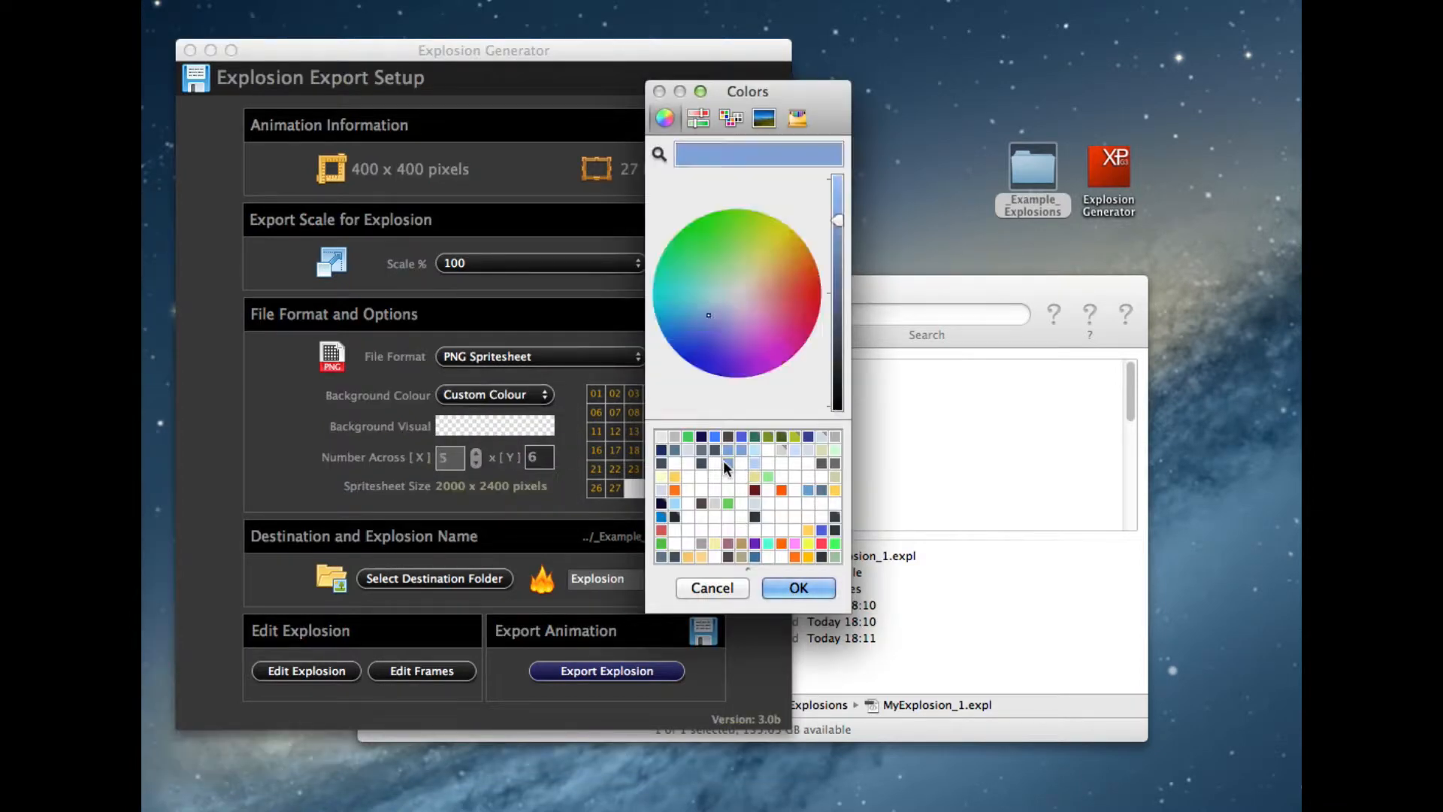
left_click(794, 544)
left_click(799, 588)
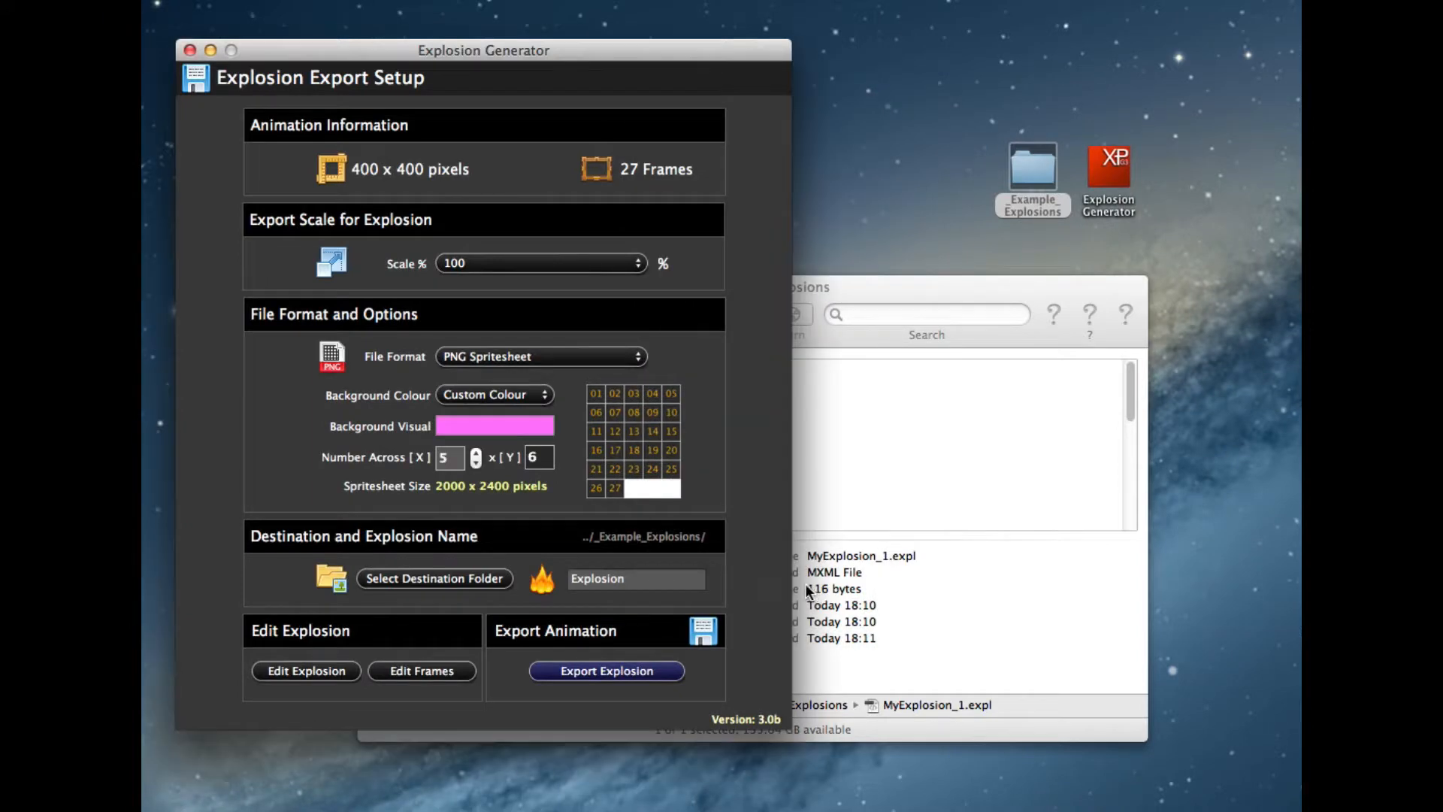
Restore the Transparent spritesheet background, set the number across to 4, and export the explosion
left_click(502, 395)
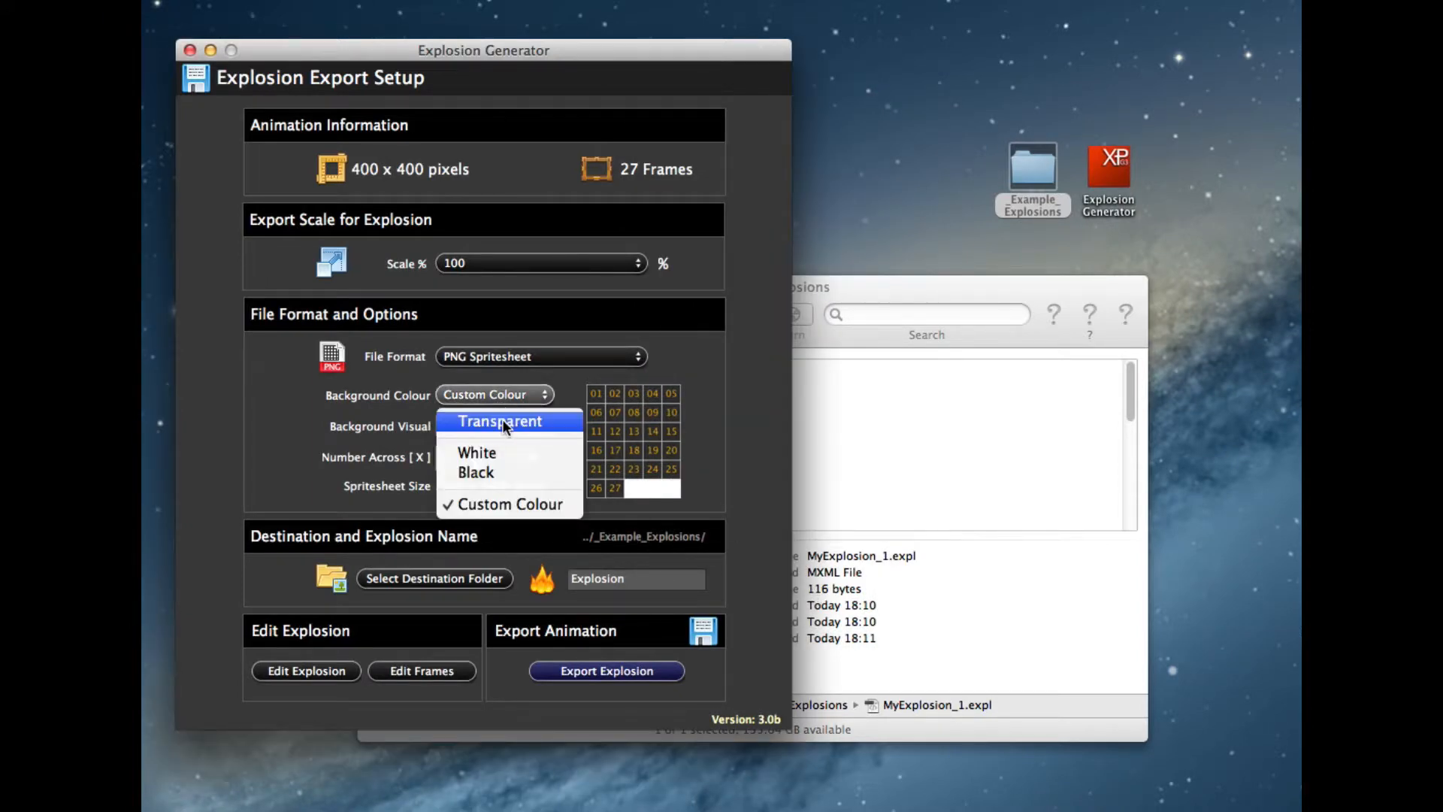
left_click(502, 421)
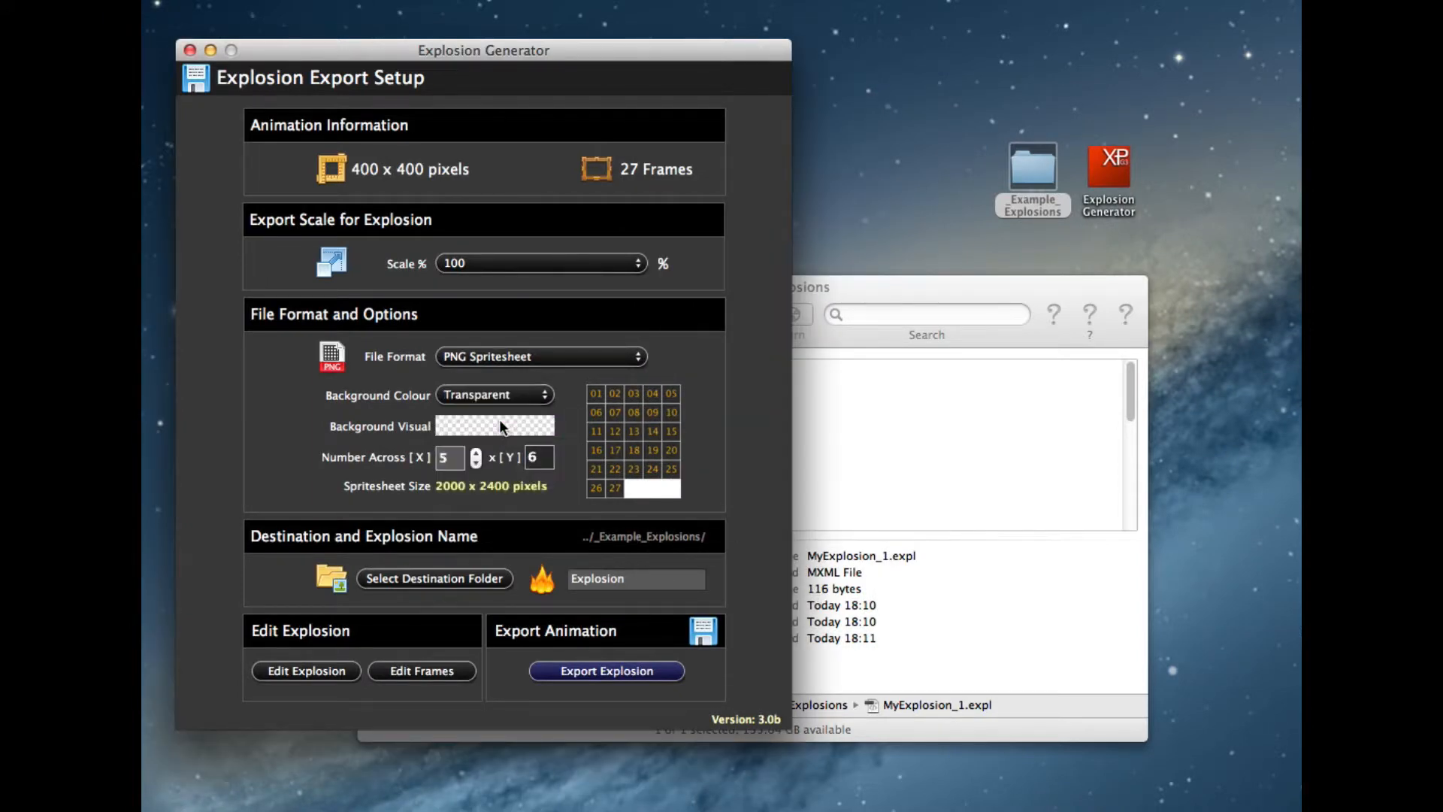
left_click(474, 462)
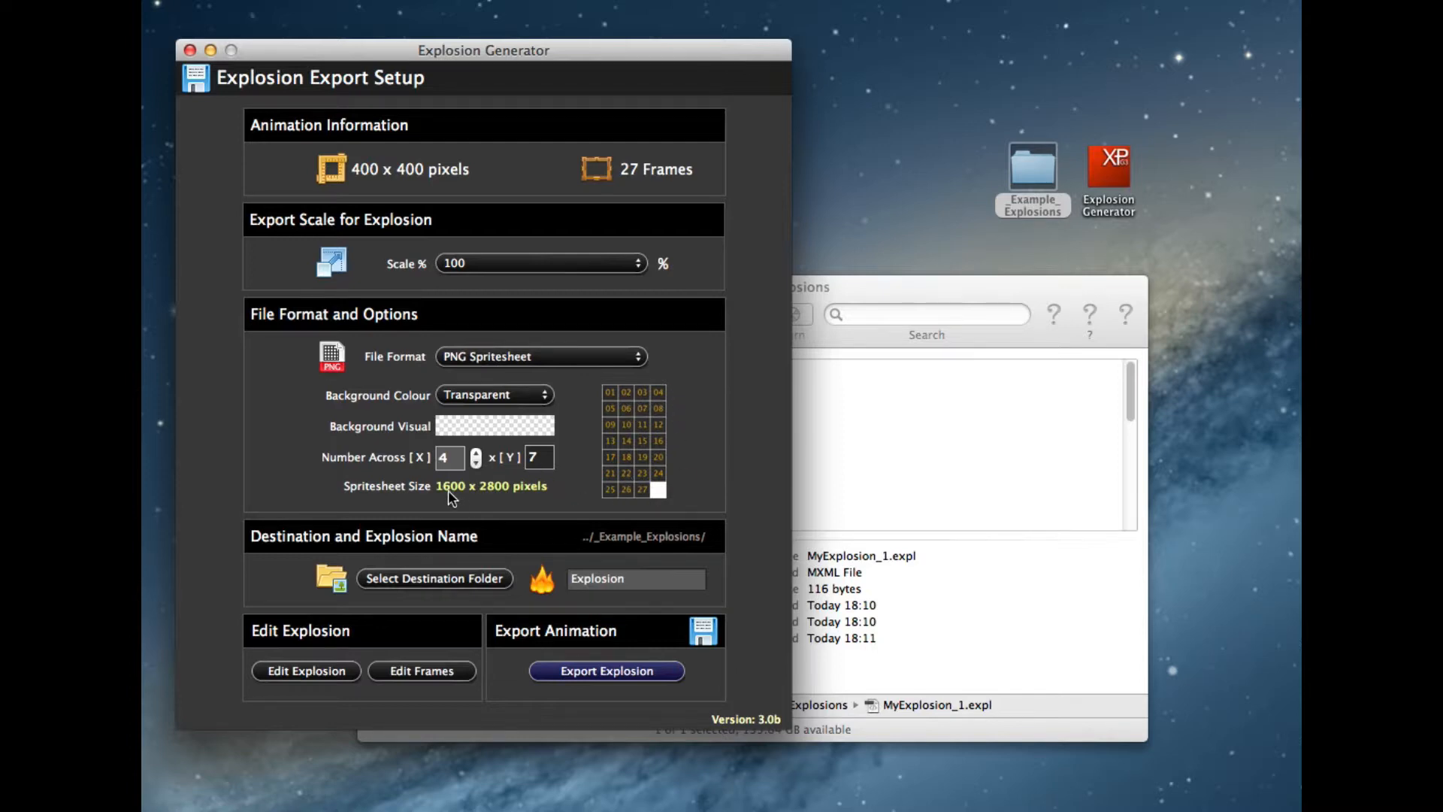
left_click(477, 452)
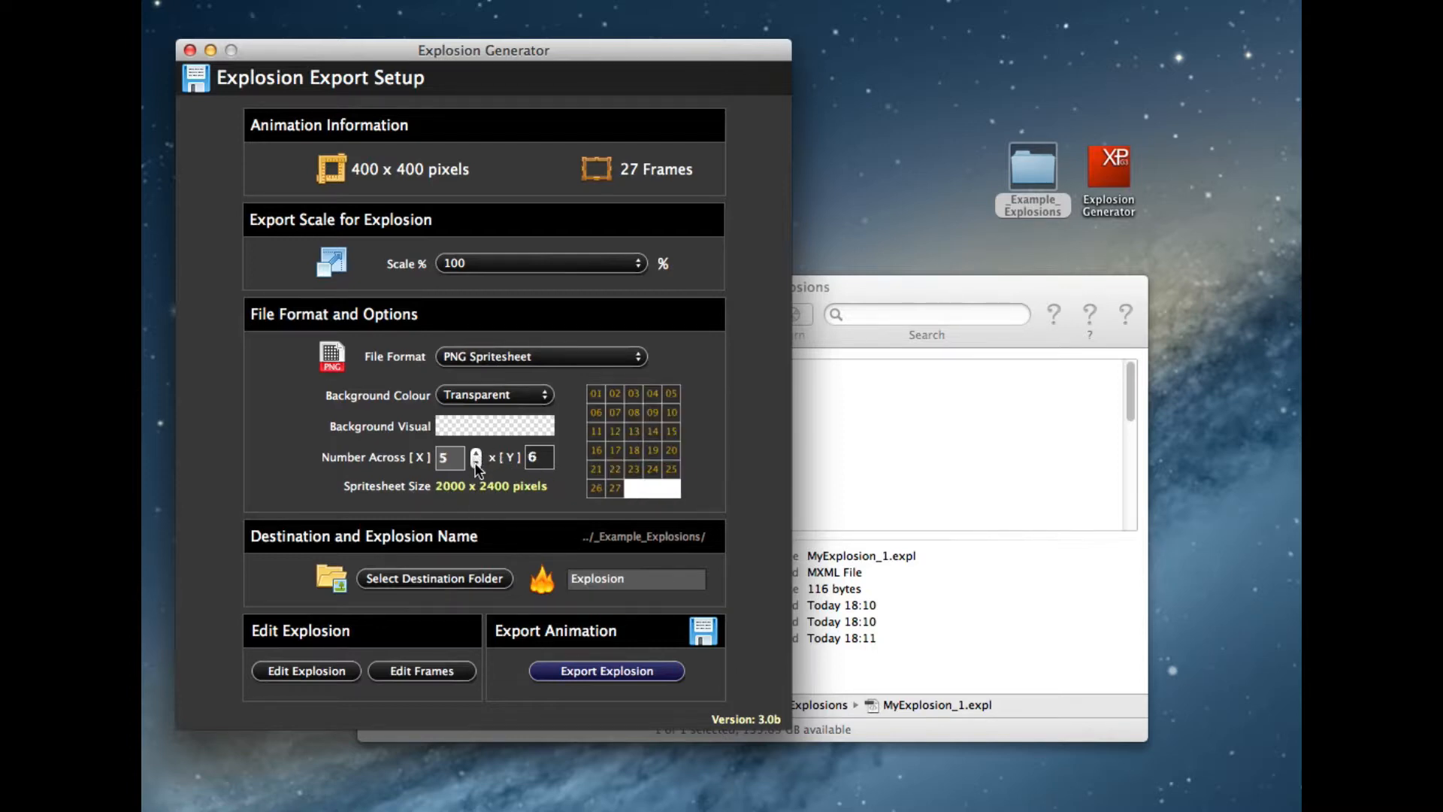
left_click(476, 463)
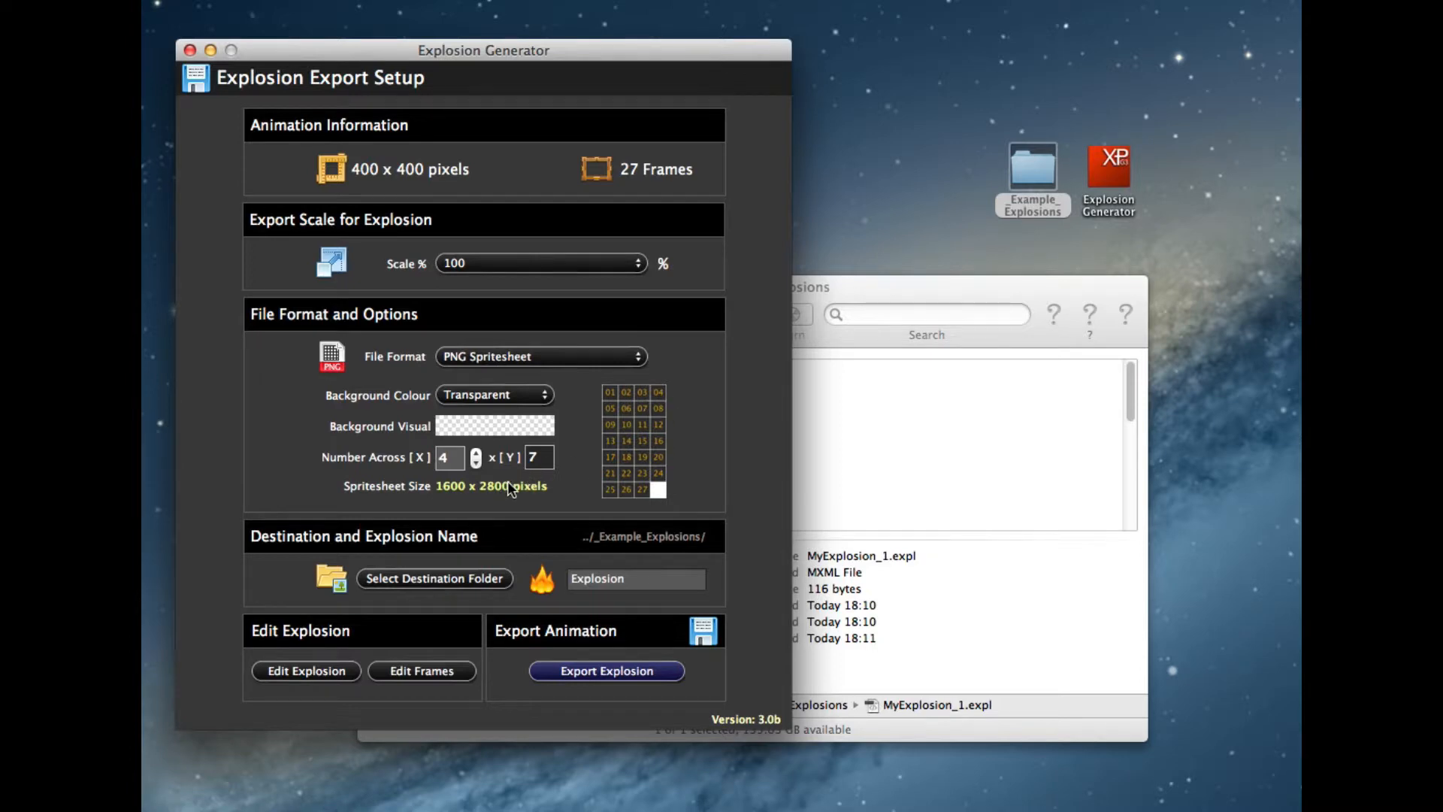
left_click(612, 673)
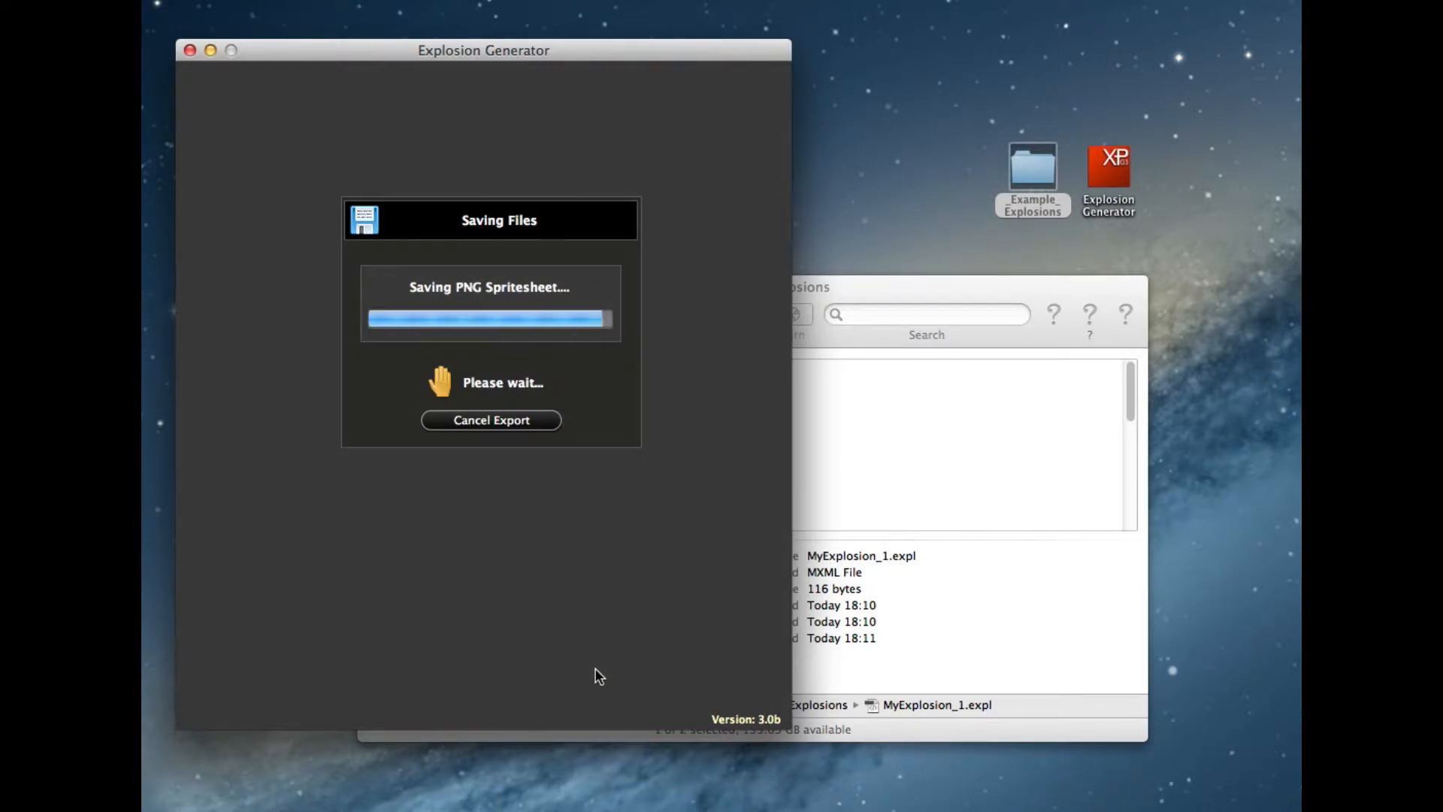
In Finder, open Explosion_Spritesheet.png from the Explosion_802 export's PNG Spritesheet folder, inspect it and close it
left_click(945, 579)
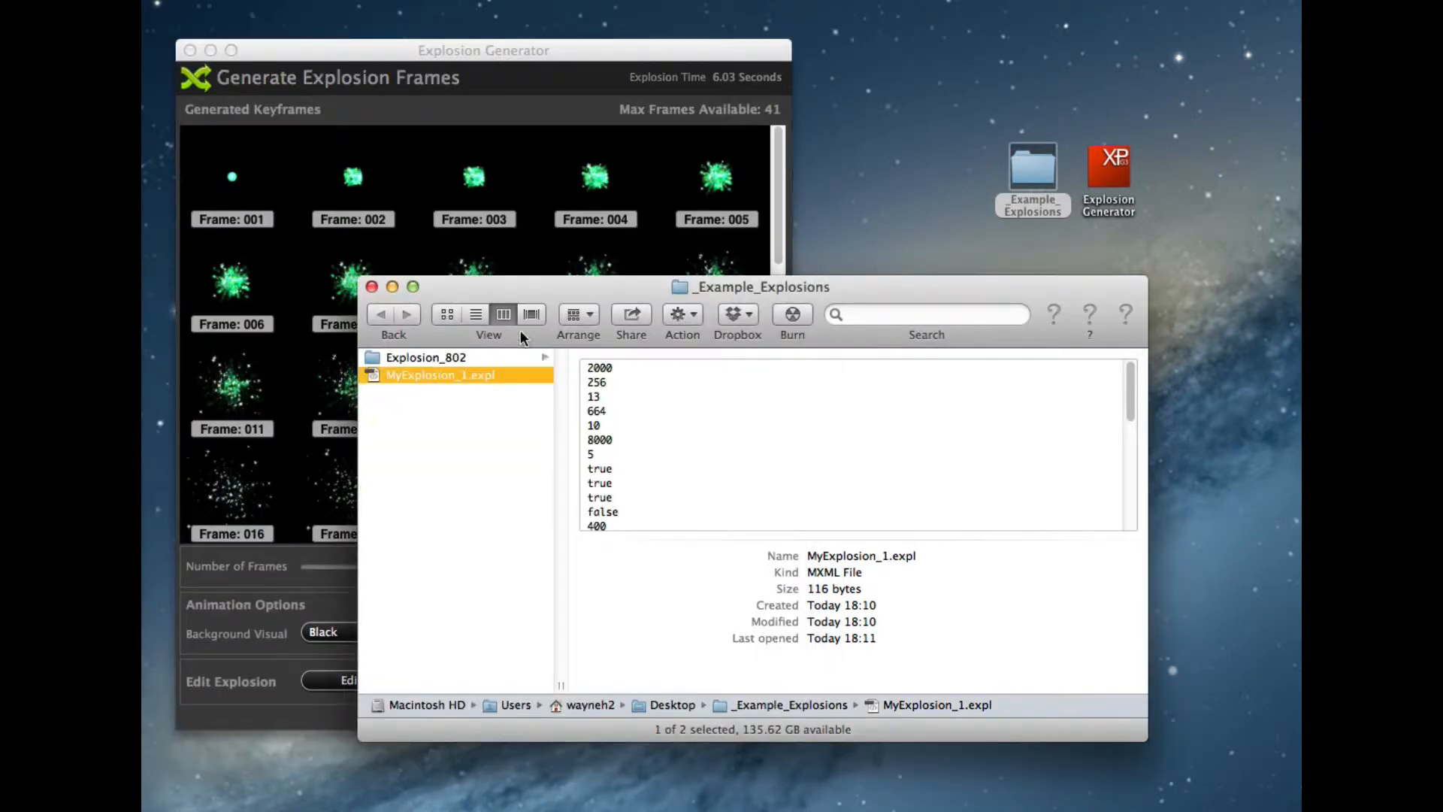
left_click(439, 357)
left_click(623, 357)
left_click(849, 358)
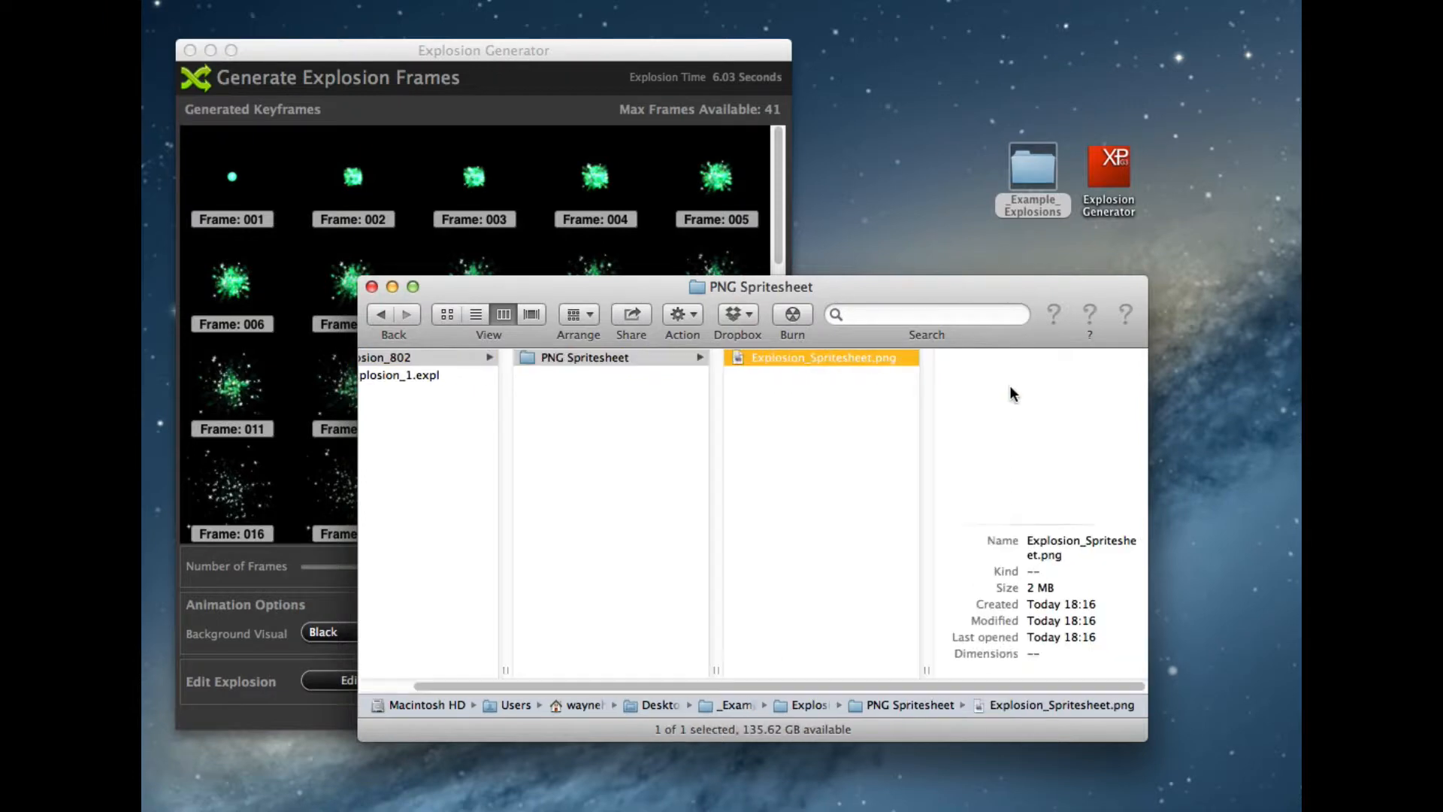
double_click(787, 357)
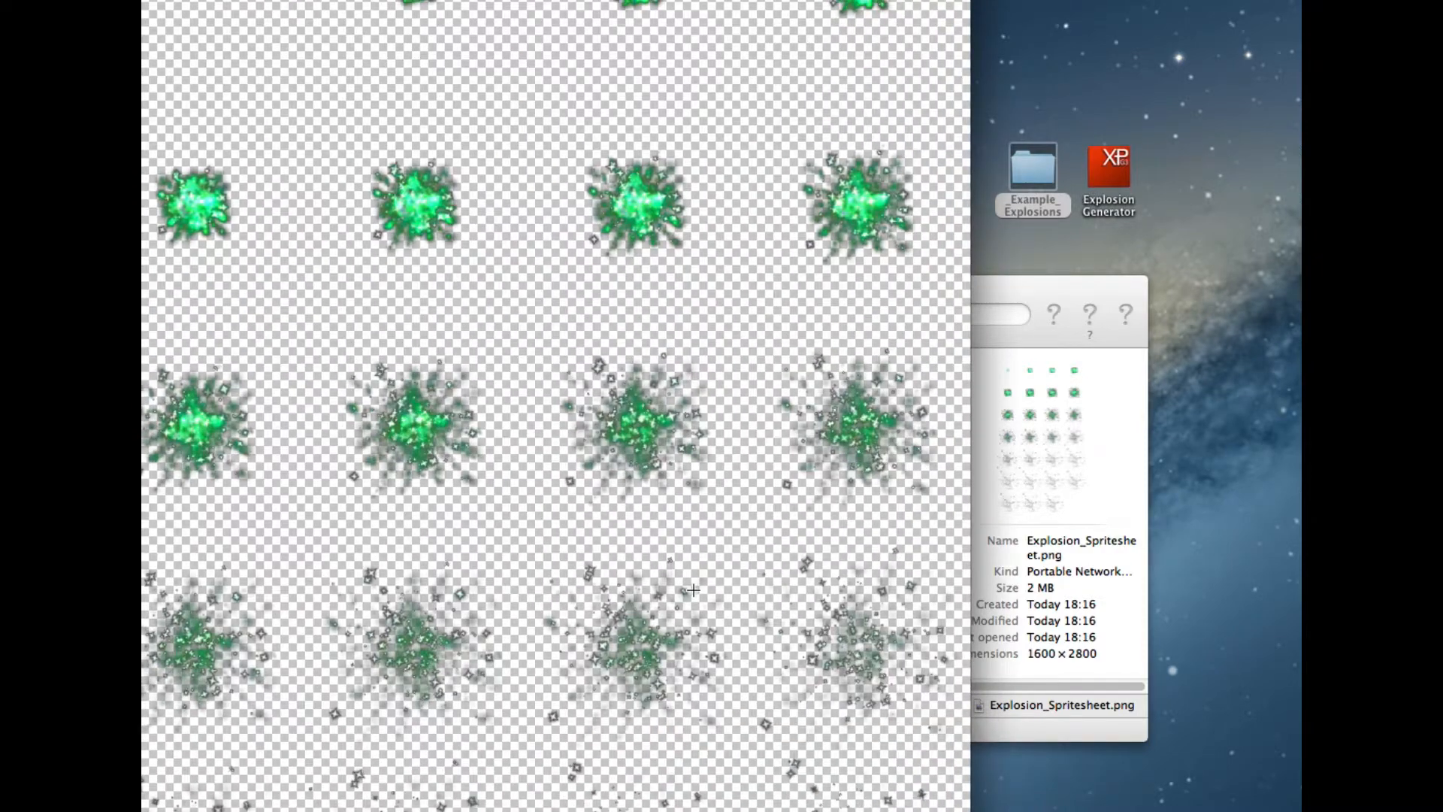
key("space")
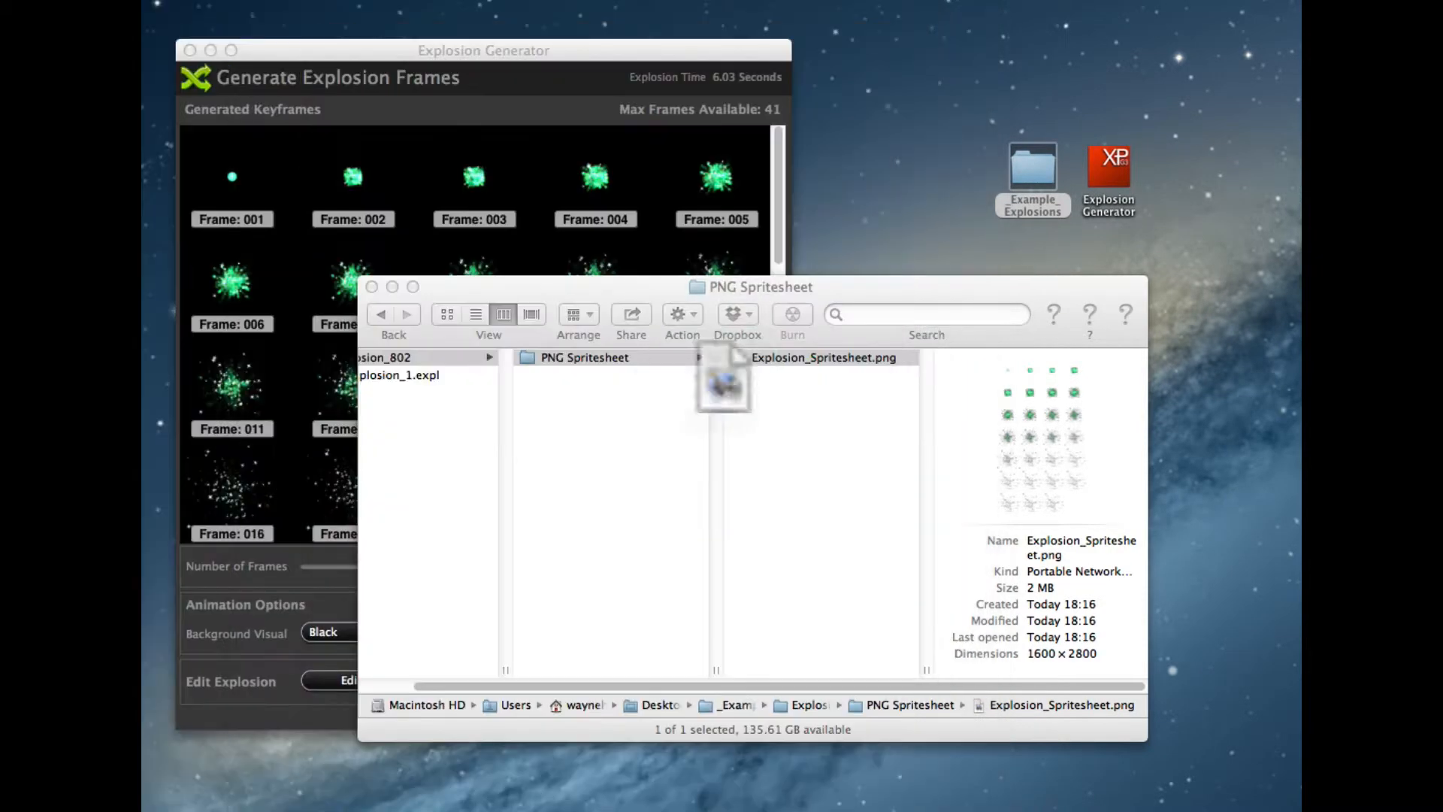
Return to Explosion Generator's export setup, choose the GameSalad Project format and disable Random Sized Spawn Explosions
left_click(628, 230)
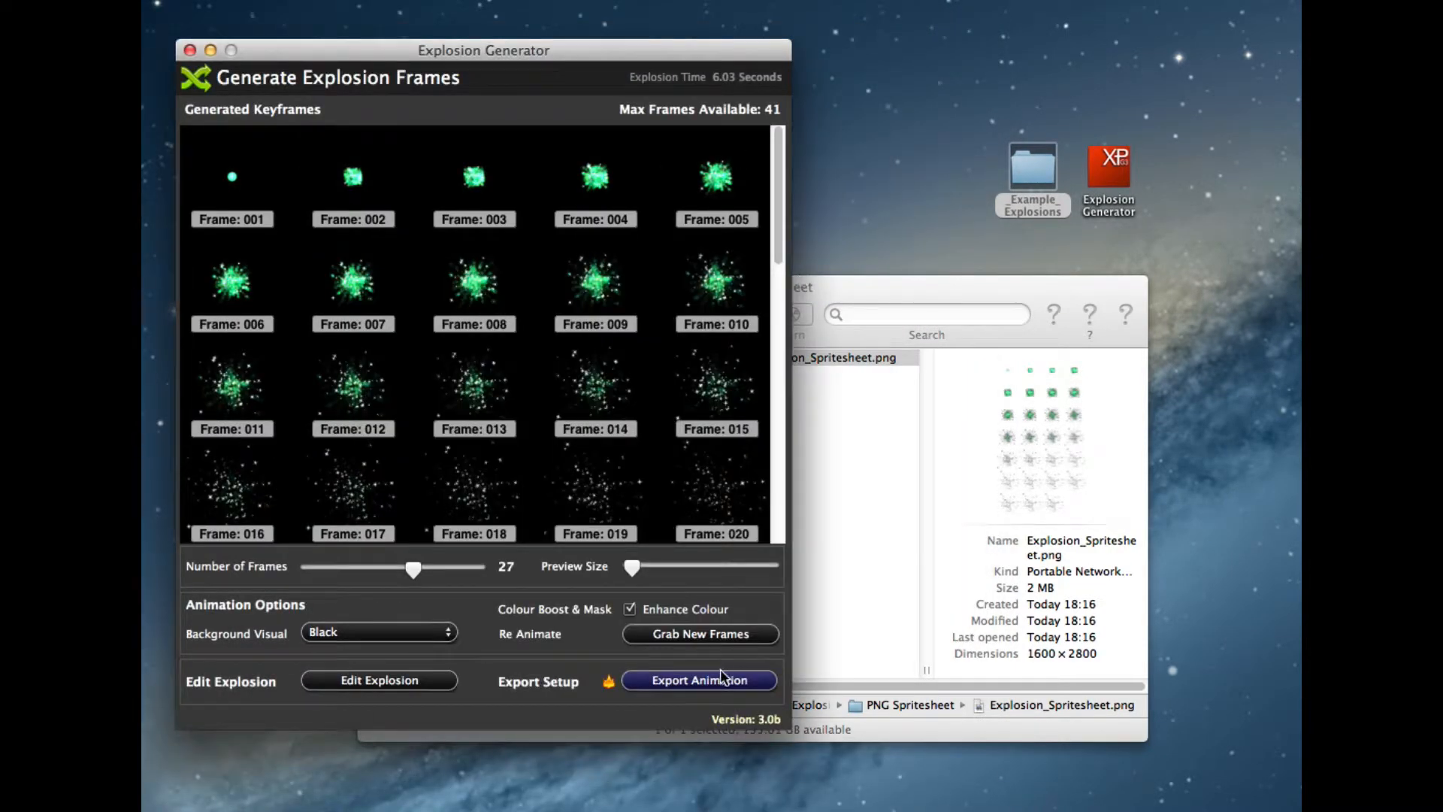
left_click(660, 681)
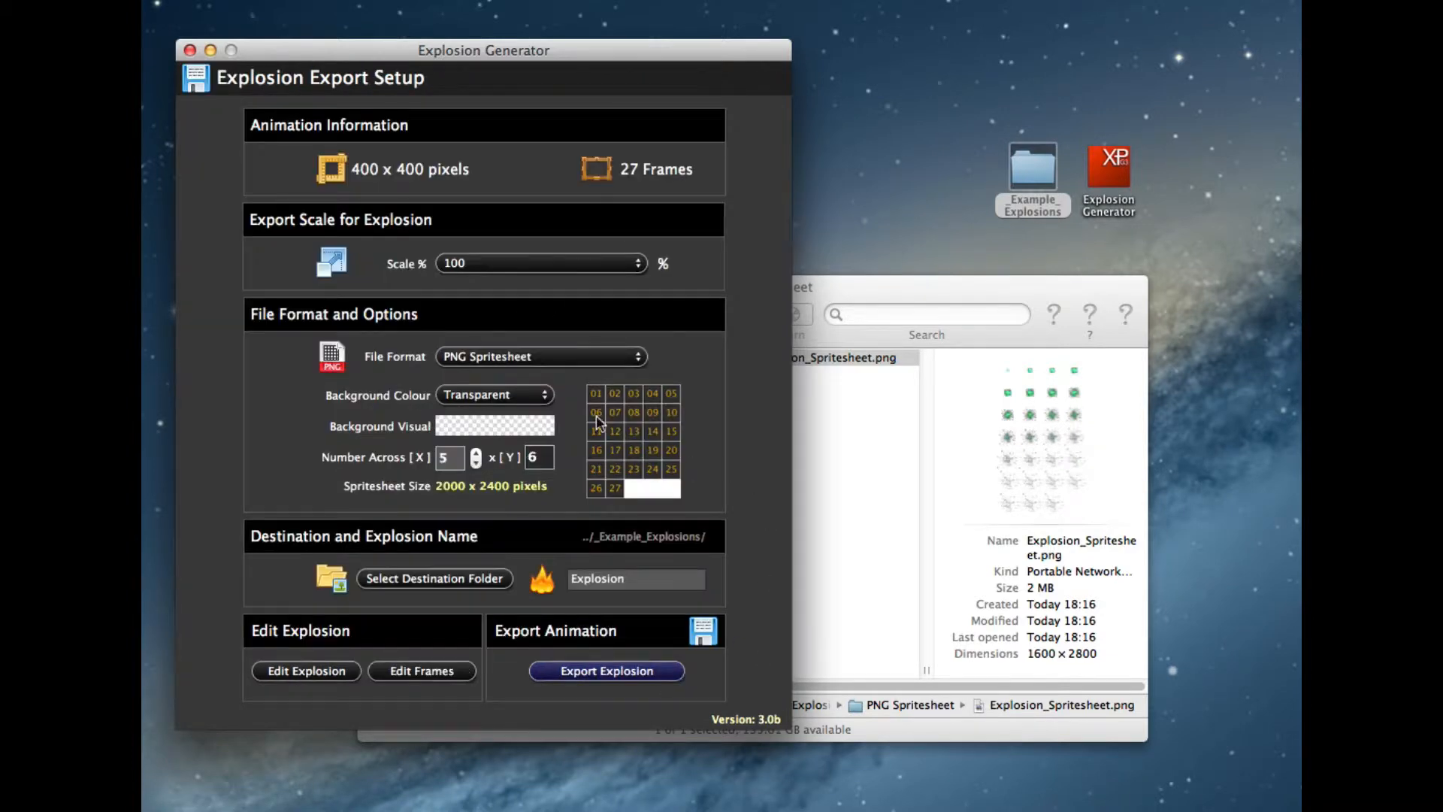
left_click(528, 357)
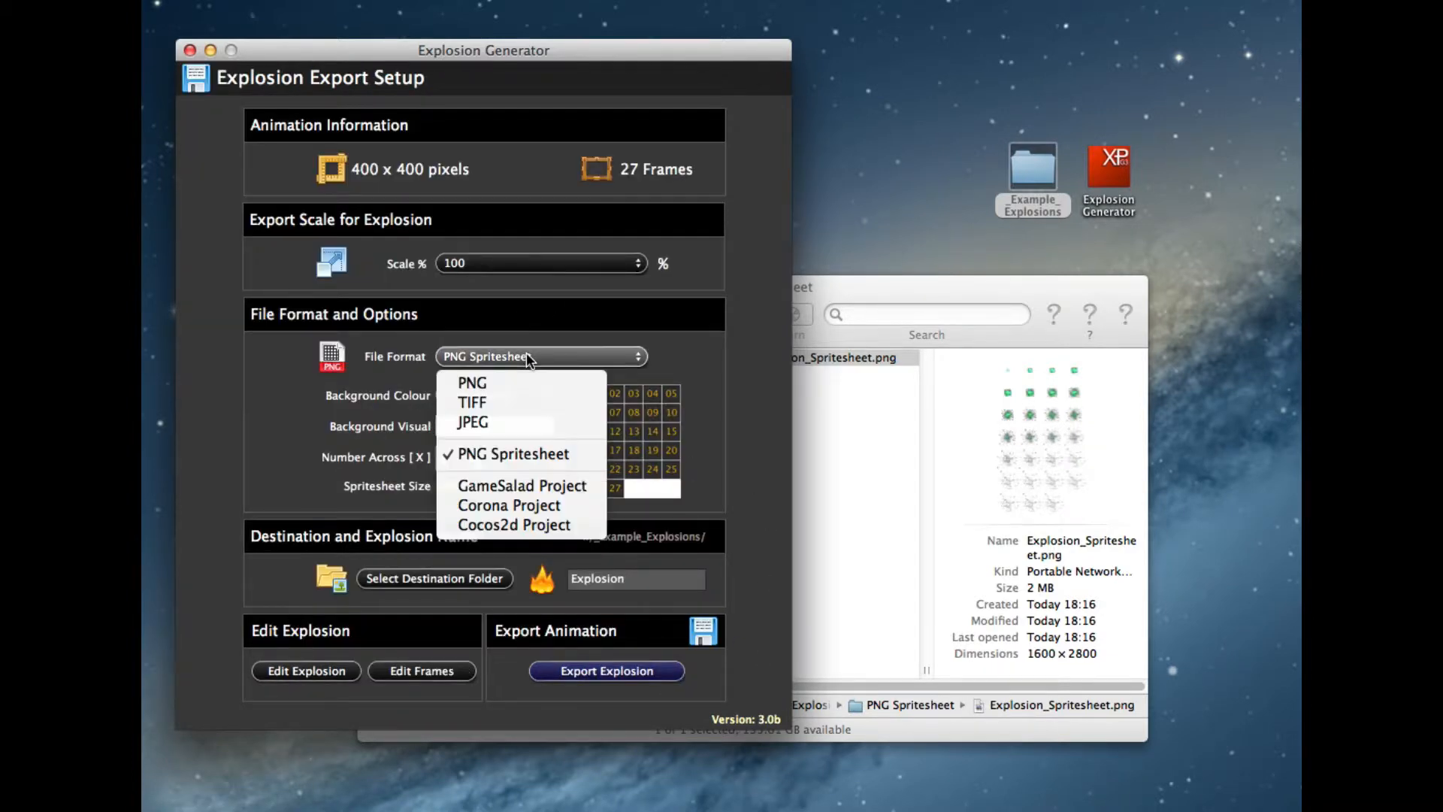
left_click(538, 487)
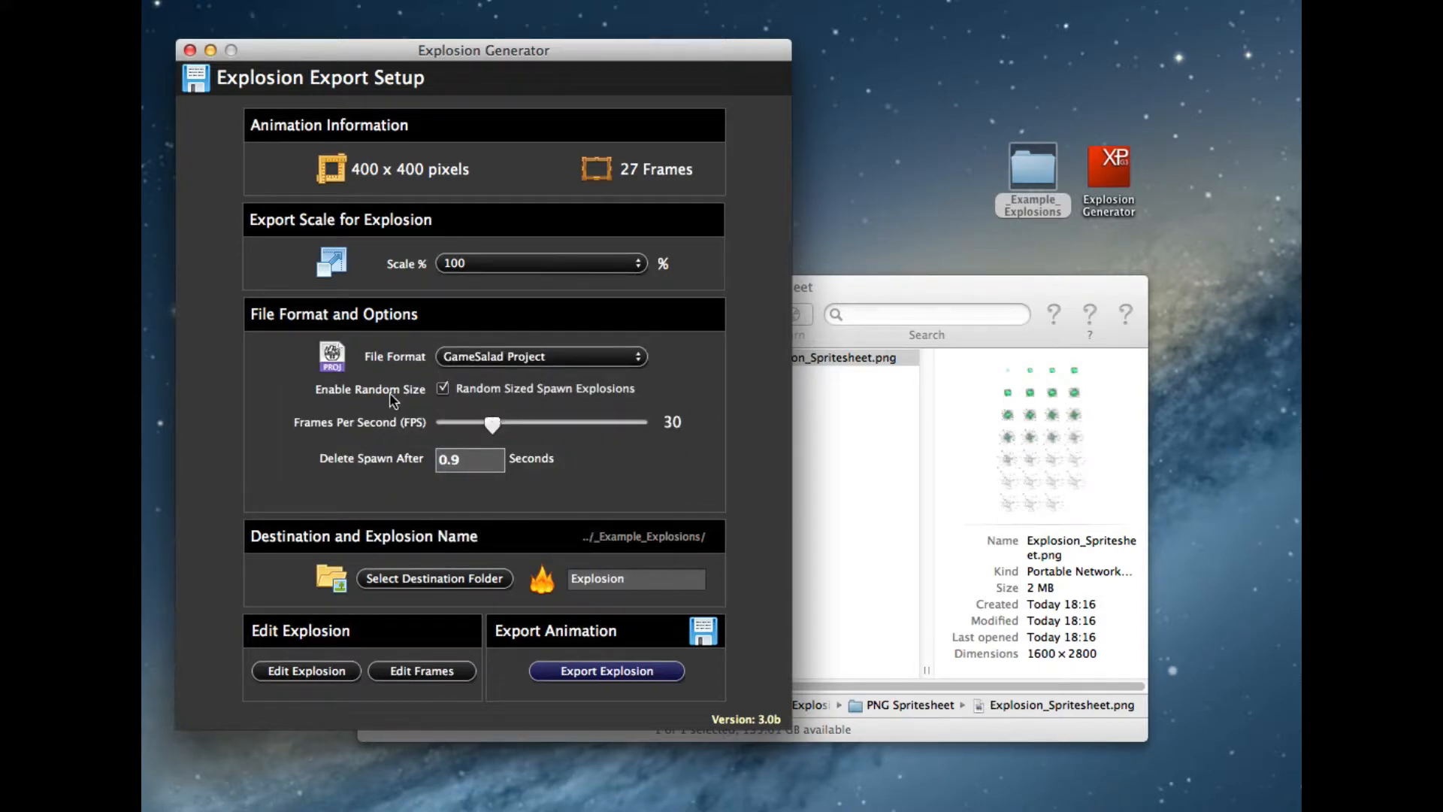
left_click(443, 389)
Set the export scale to 50% and the GameSalad project's frame rate to 40 FPS
left_click(486, 263)
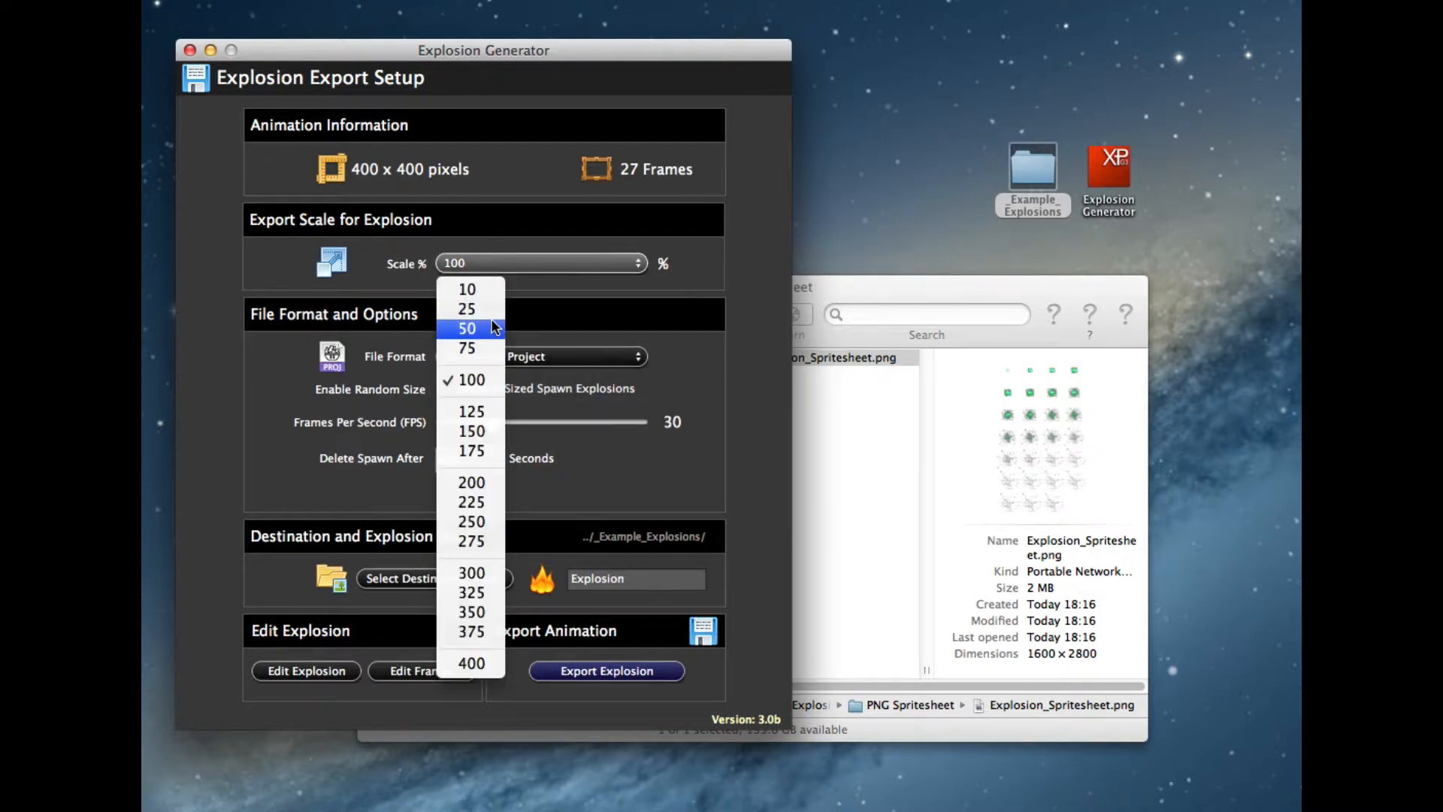
left_click(490, 327)
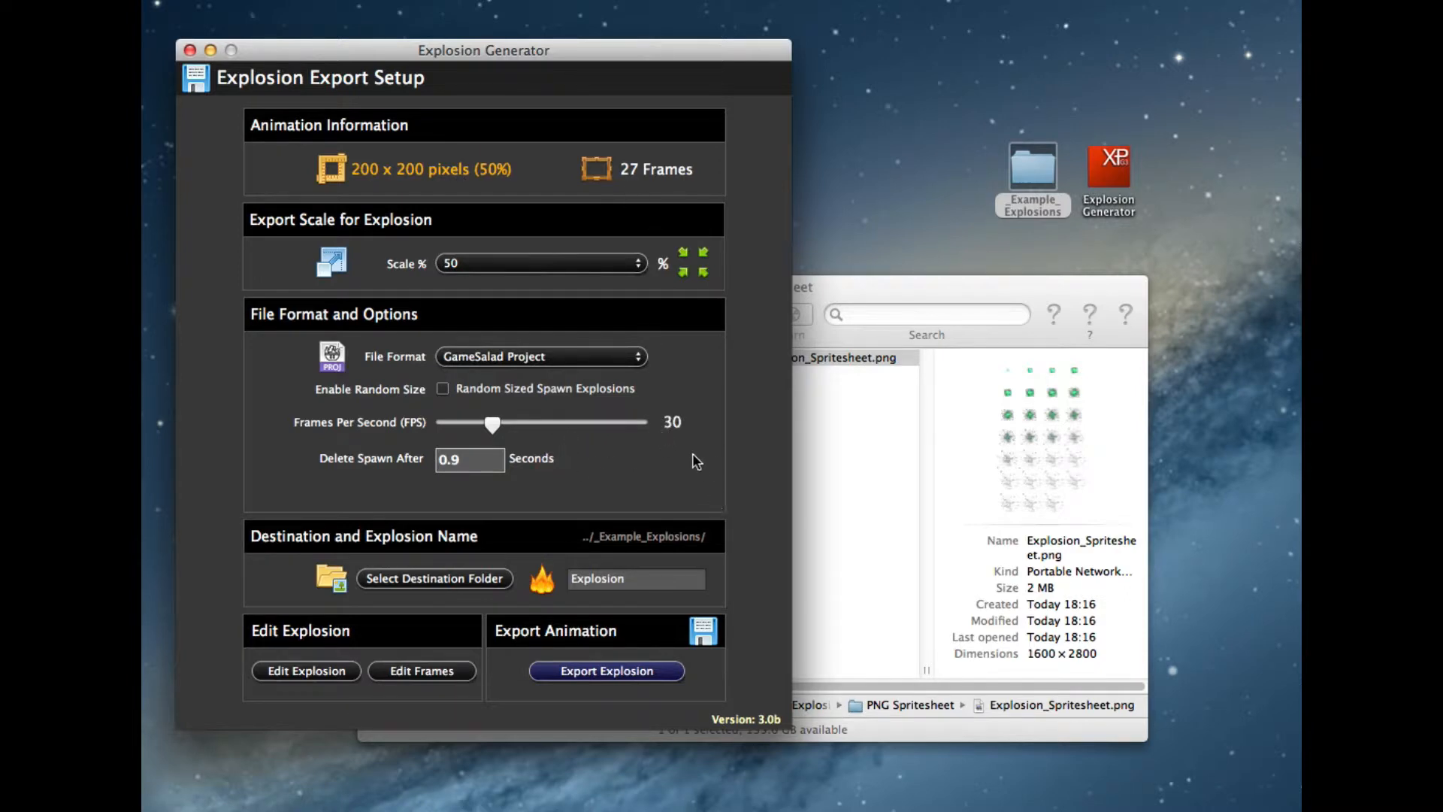
left_click_drag(492, 424, 508, 428)
left_click_drag(509, 426, 509, 426)
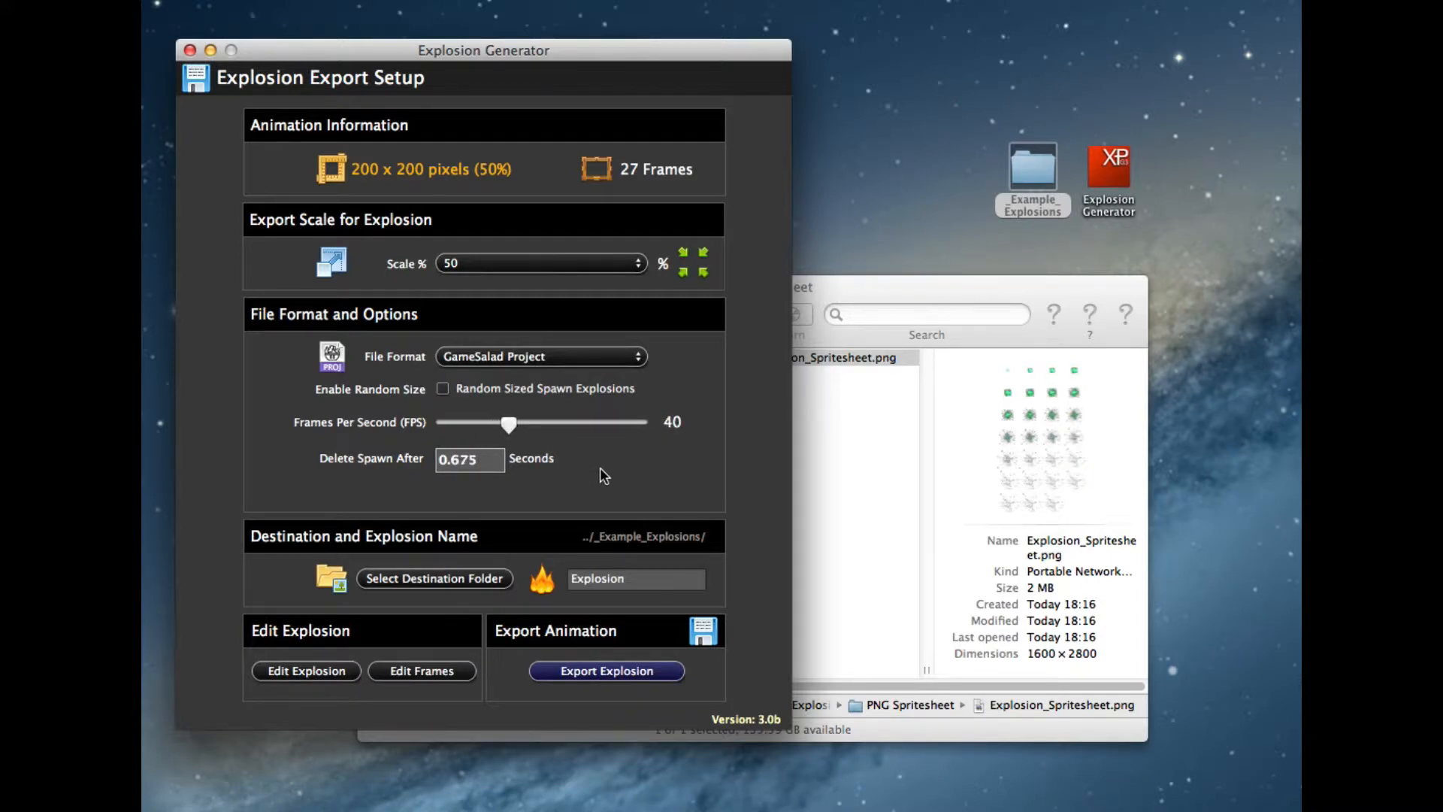
Export the explosion as a GameSalad project and open the exported Explosion_GameSalad_976.gameproj file from Finder
left_click(633, 673)
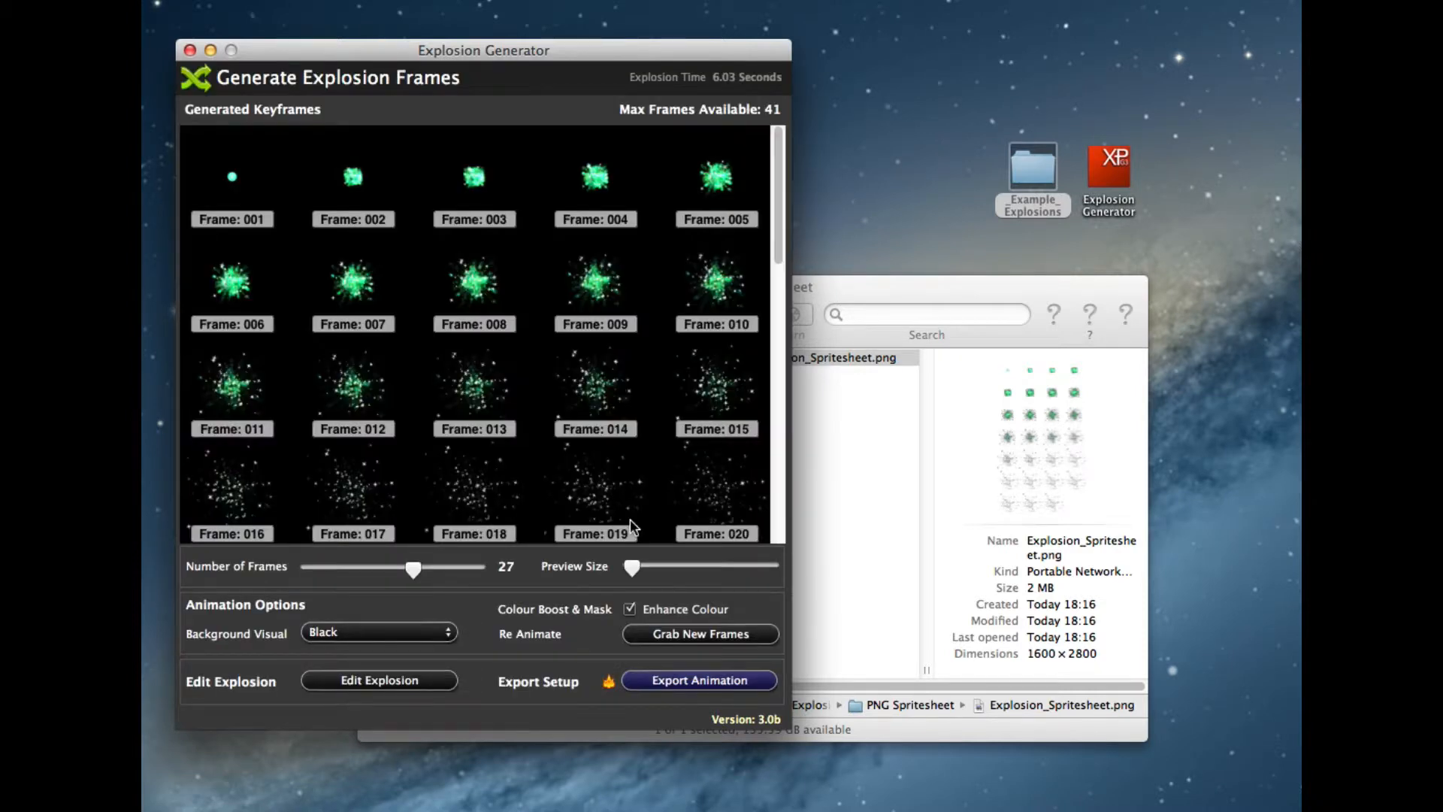
left_click(841, 416)
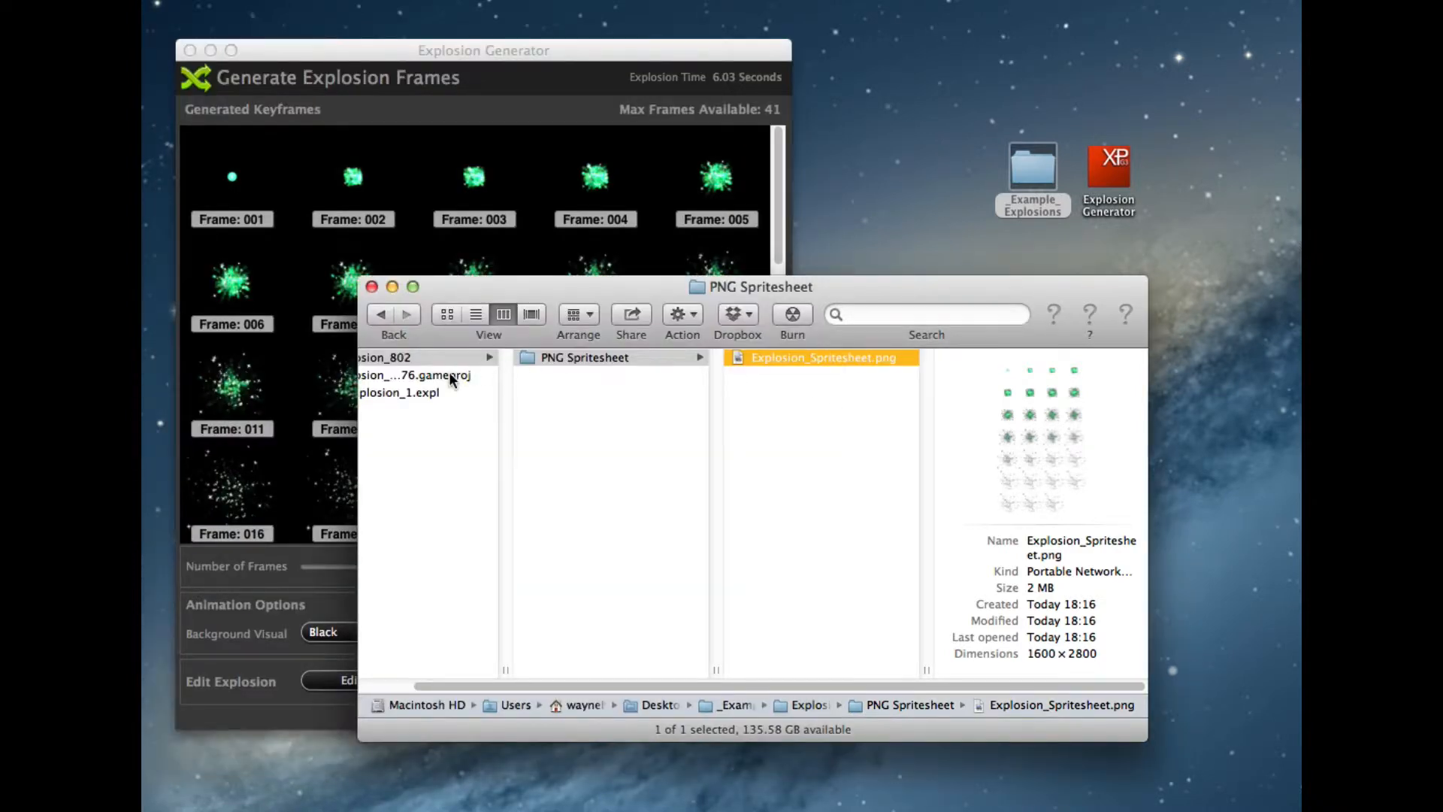
scroll(451, 378, "left", 5)
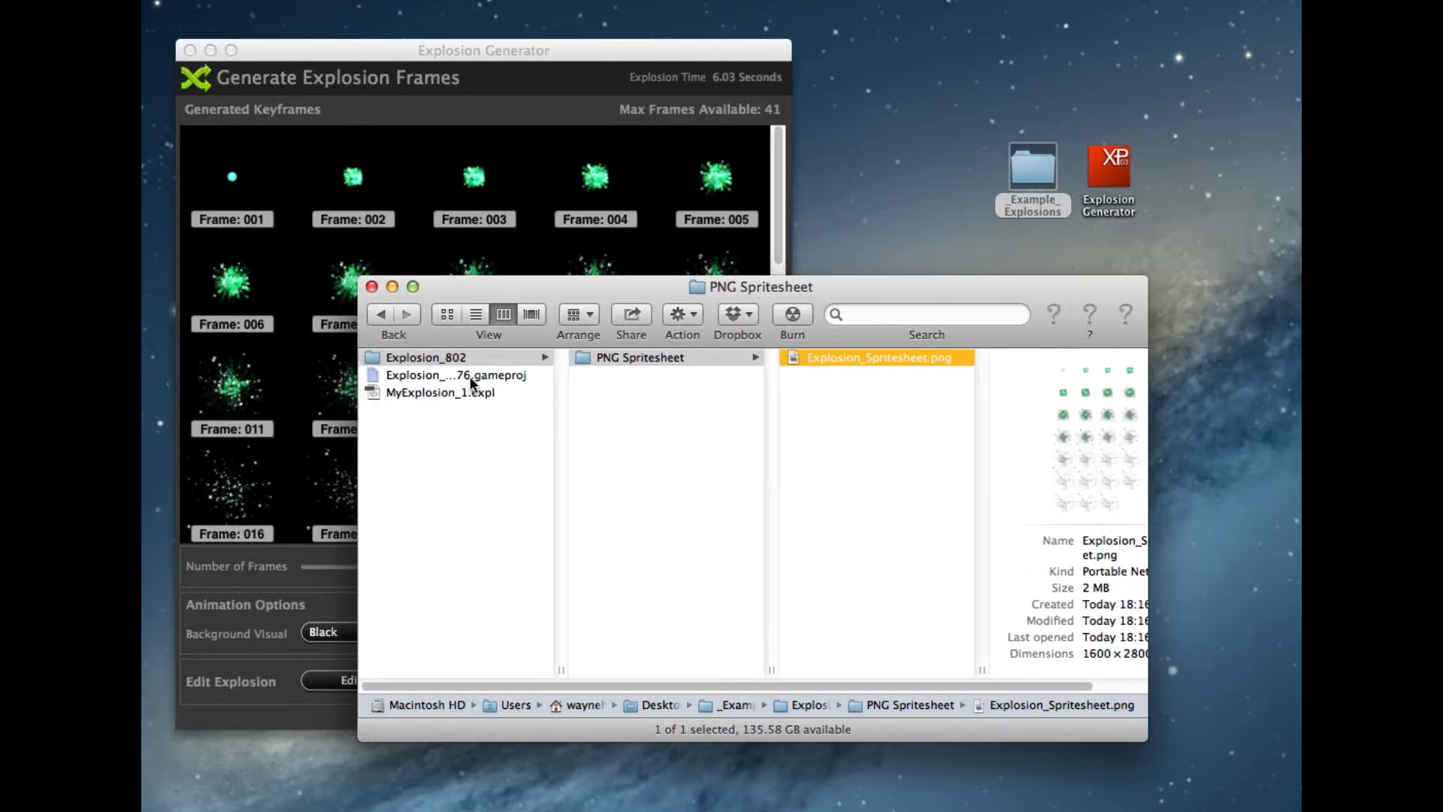
left_click(471, 375)
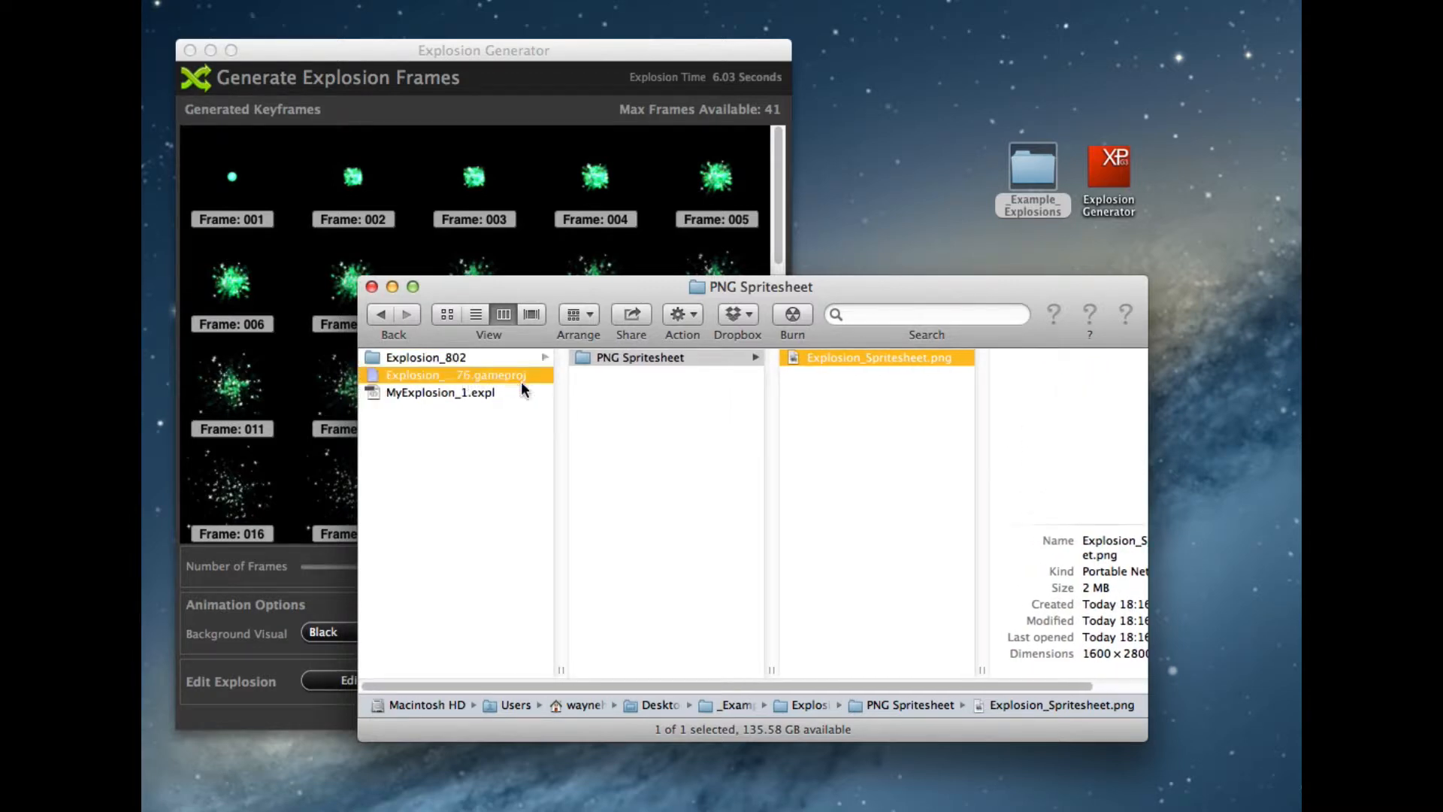
double_click(463, 374)
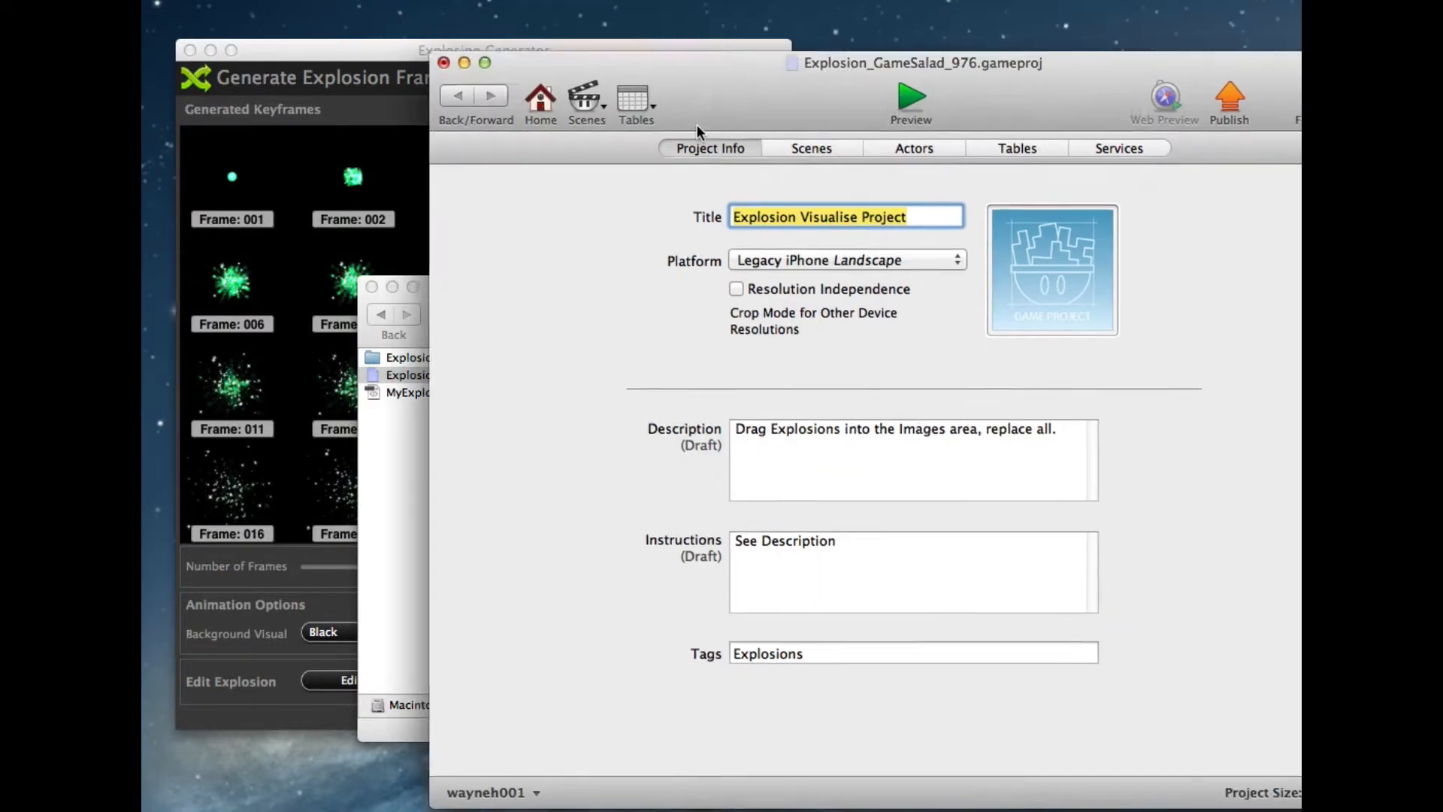
Move the GameSalad project window fully into view and open the project's Initial Scene
left_click_drag(697, 124, 445, 176)
left_click(555, 208)
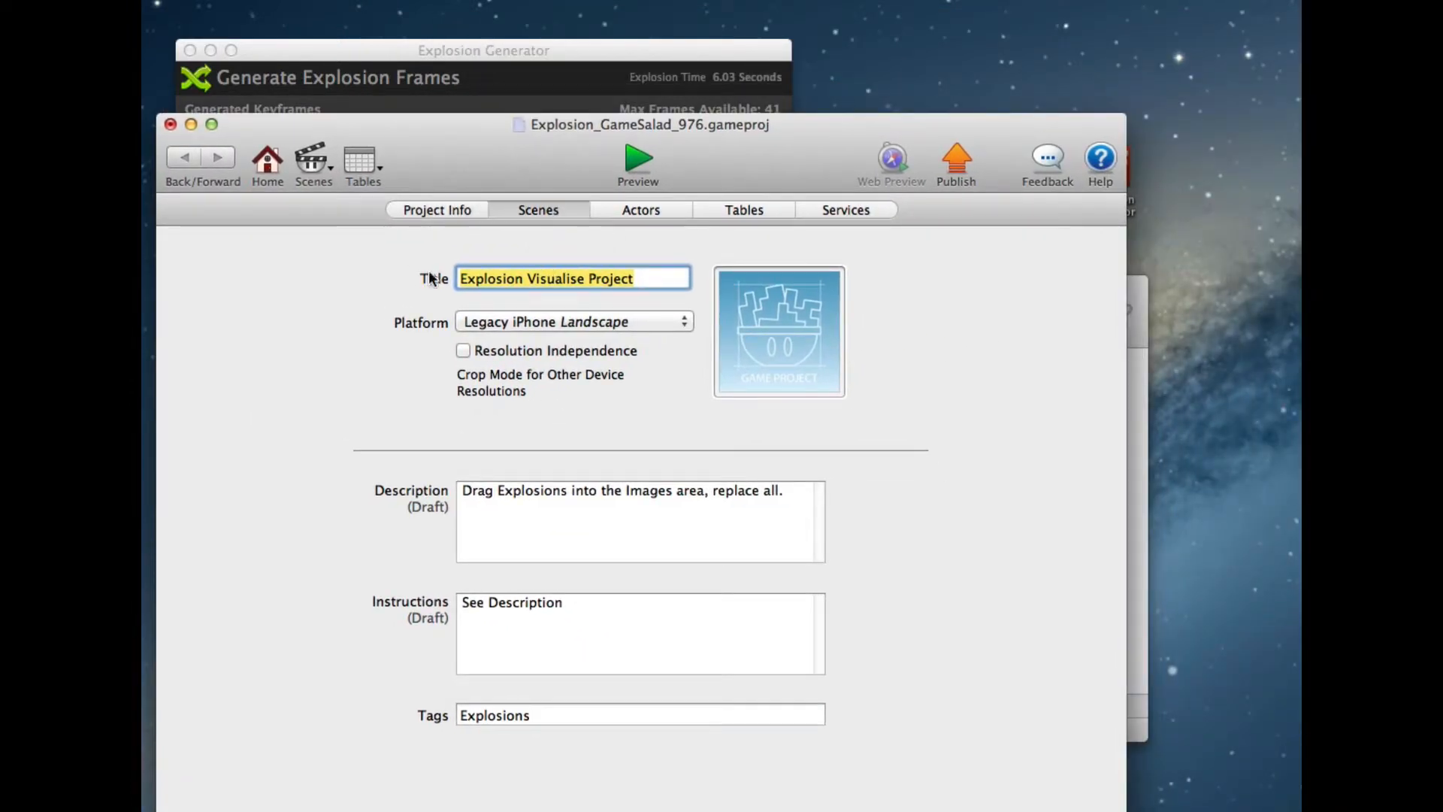
left_click(219, 277)
double_click(218, 277)
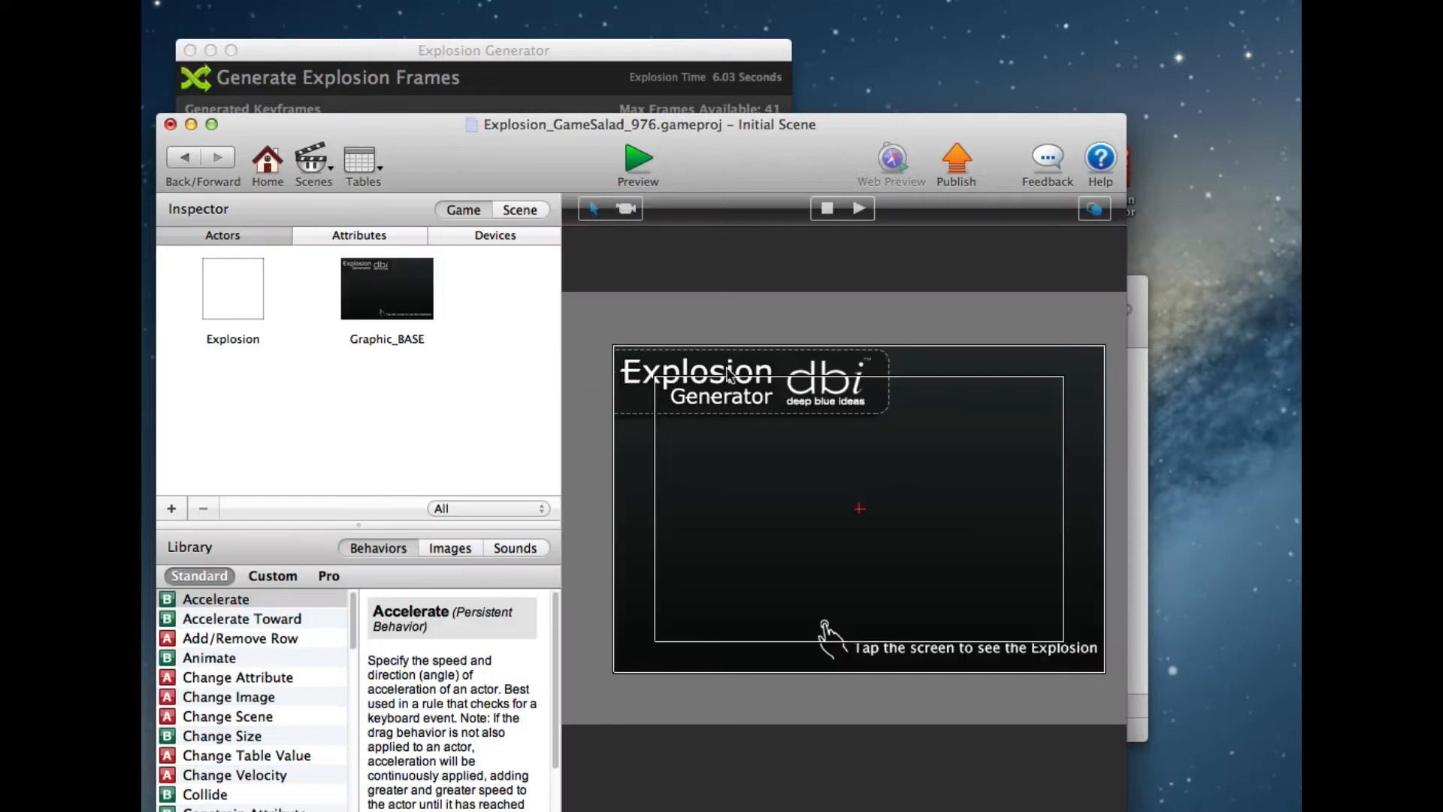
Examine the project's image library and the behaviors of the Explosion actor, including its Animate and Timer settings
left_click(455, 546)
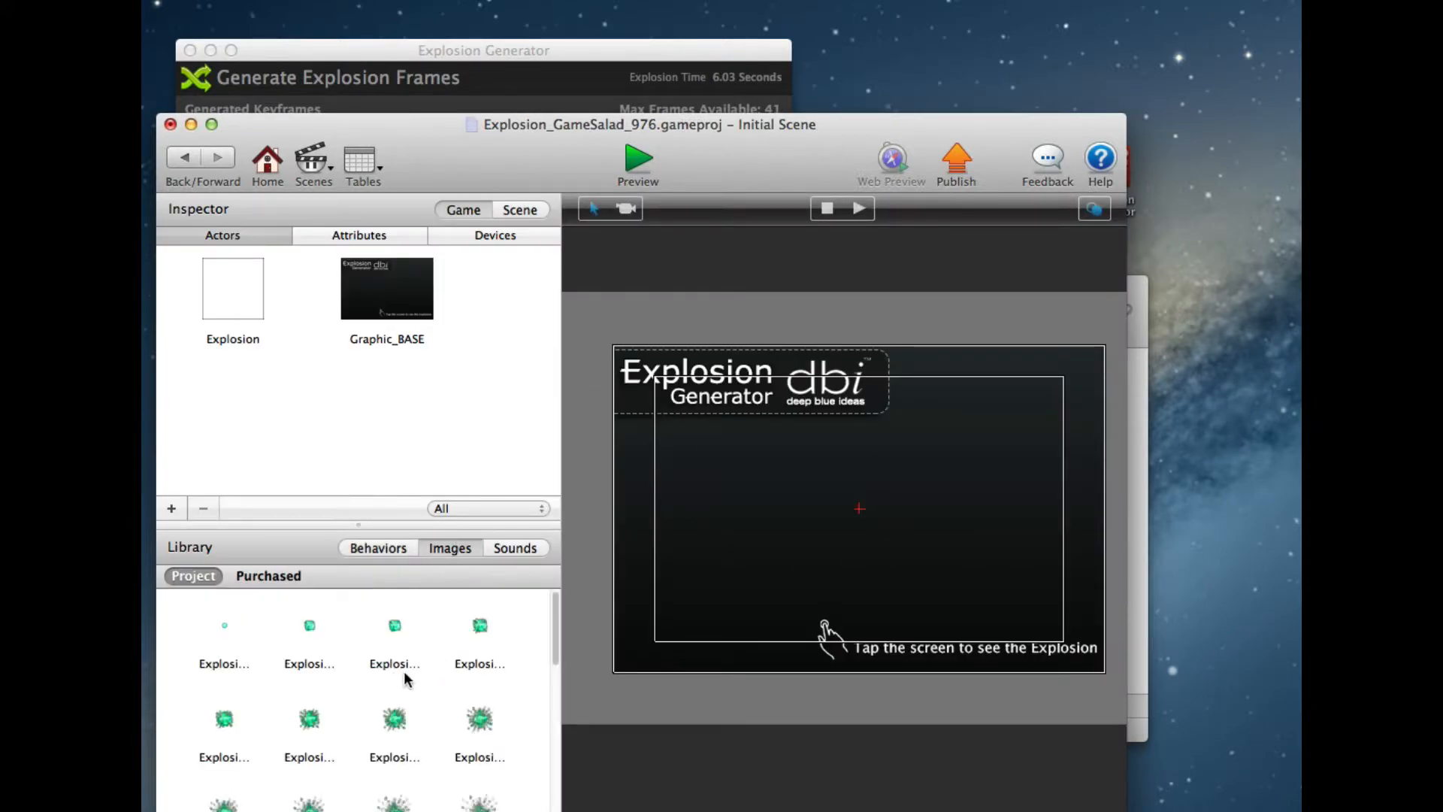
double_click(226, 314)
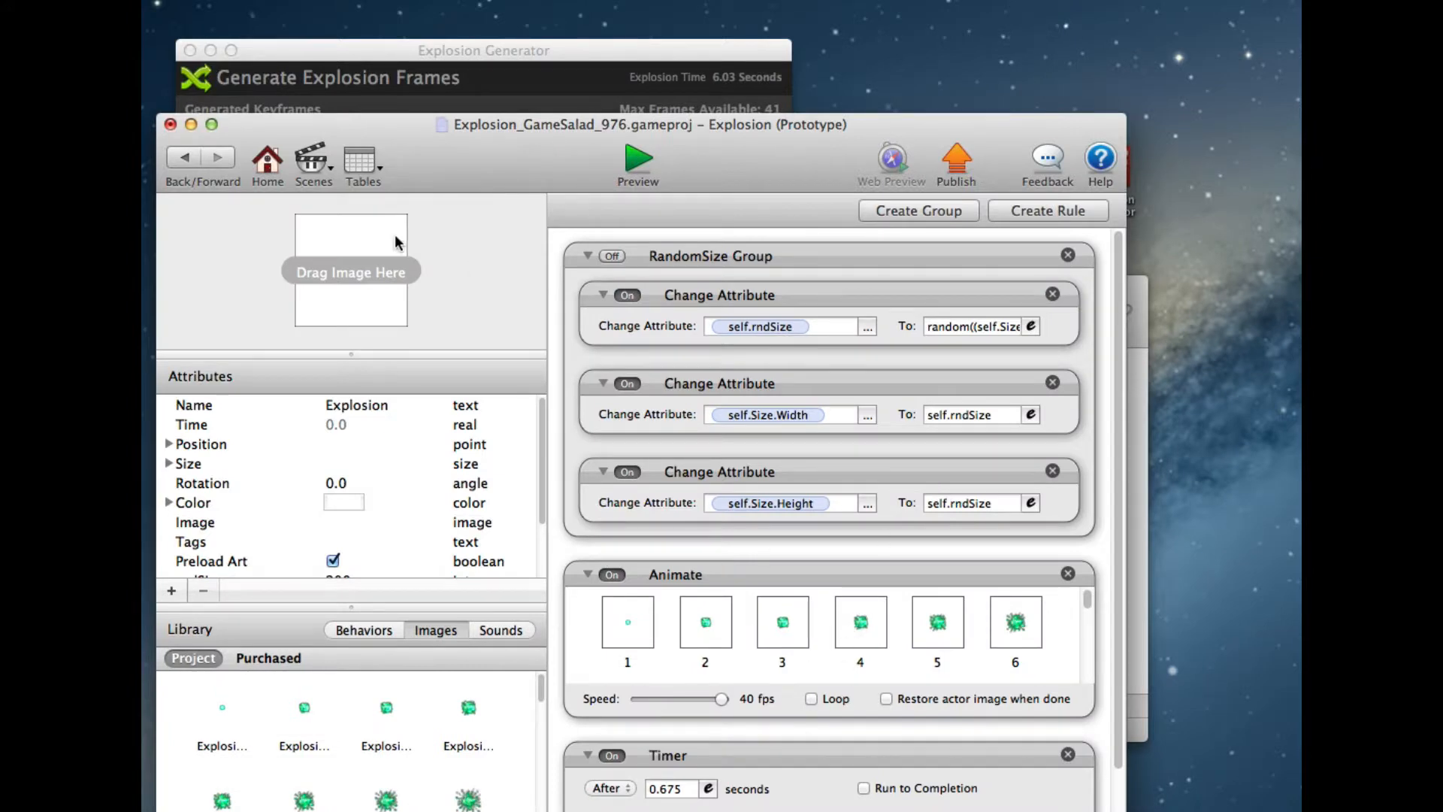
scroll(710, 788, "down", 1)
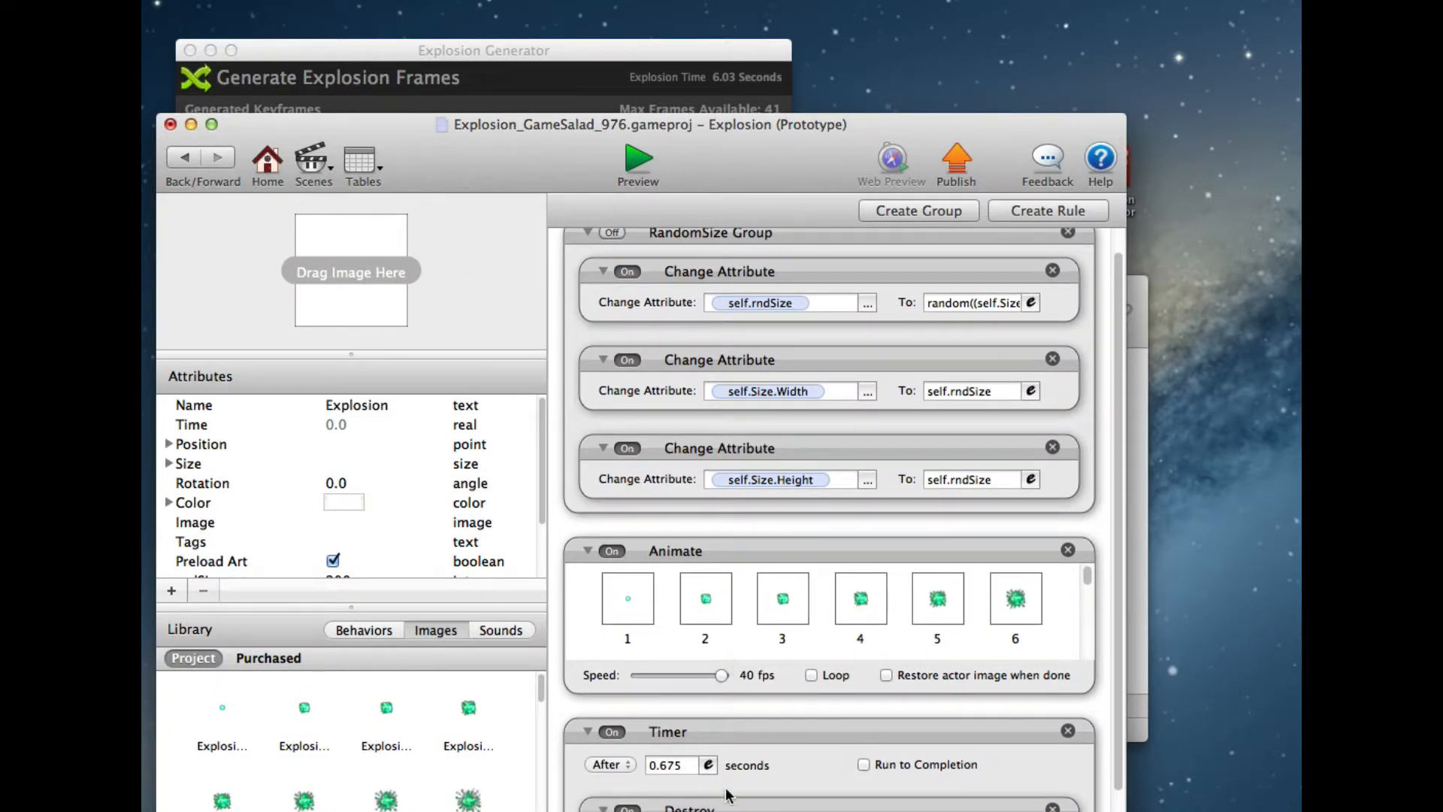
Return to the scene, start the preview and trigger explosions at many different spots across the game screen
left_click(182, 158)
left_click(633, 159)
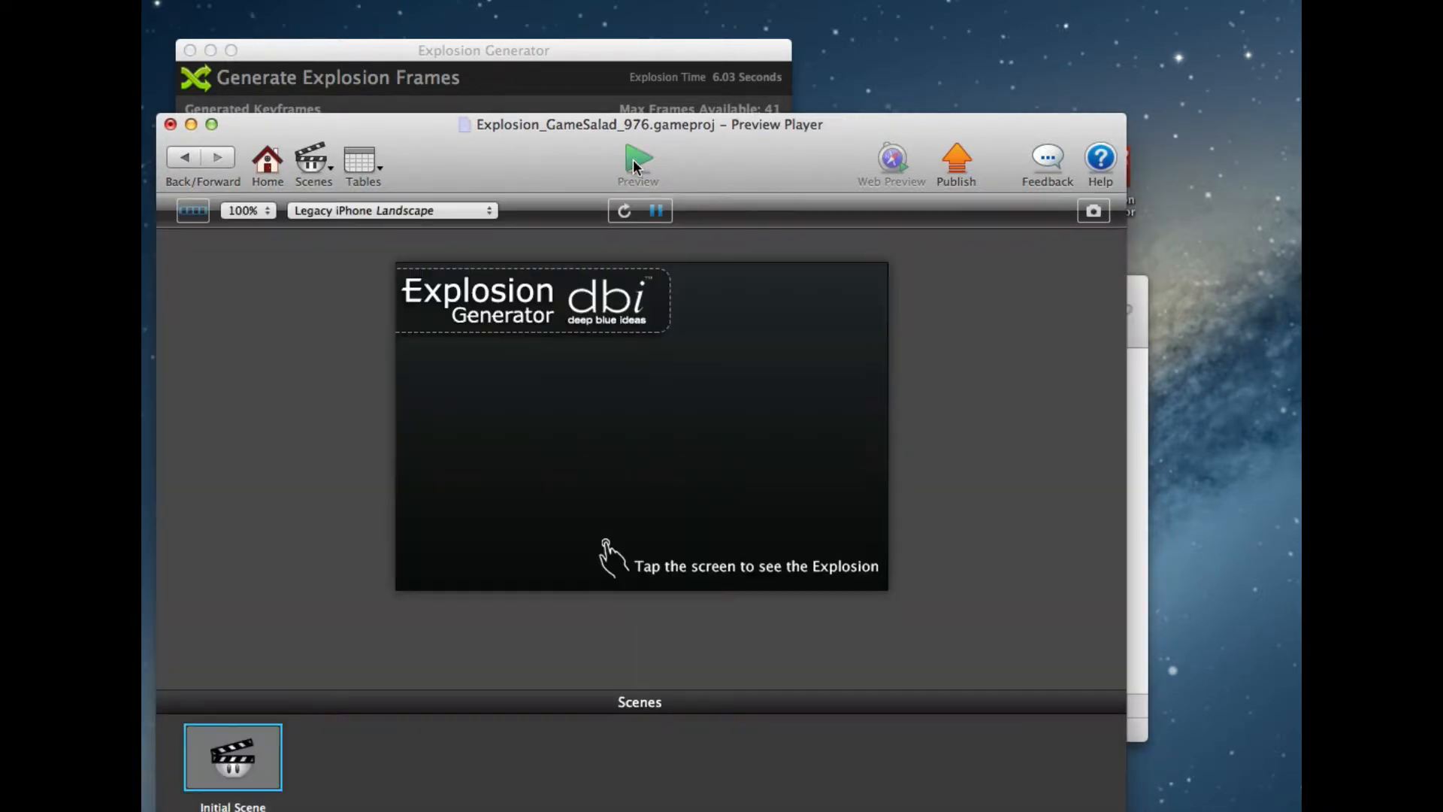
left_click(606, 461)
left_click(651, 332)
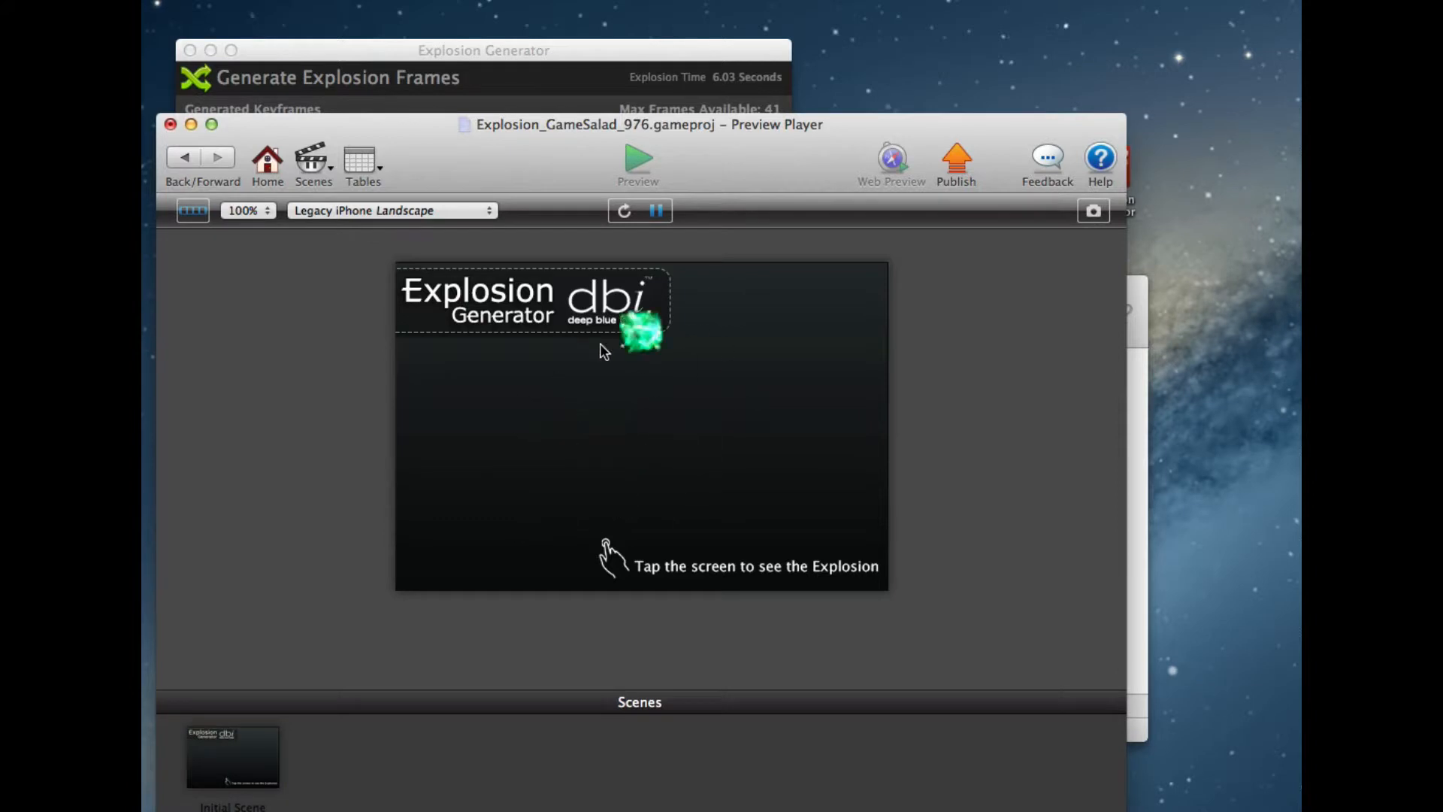
left_click(479, 411)
left_click(501, 504)
left_click(697, 433)
left_click(783, 496)
left_click(654, 513)
left_click(579, 473)
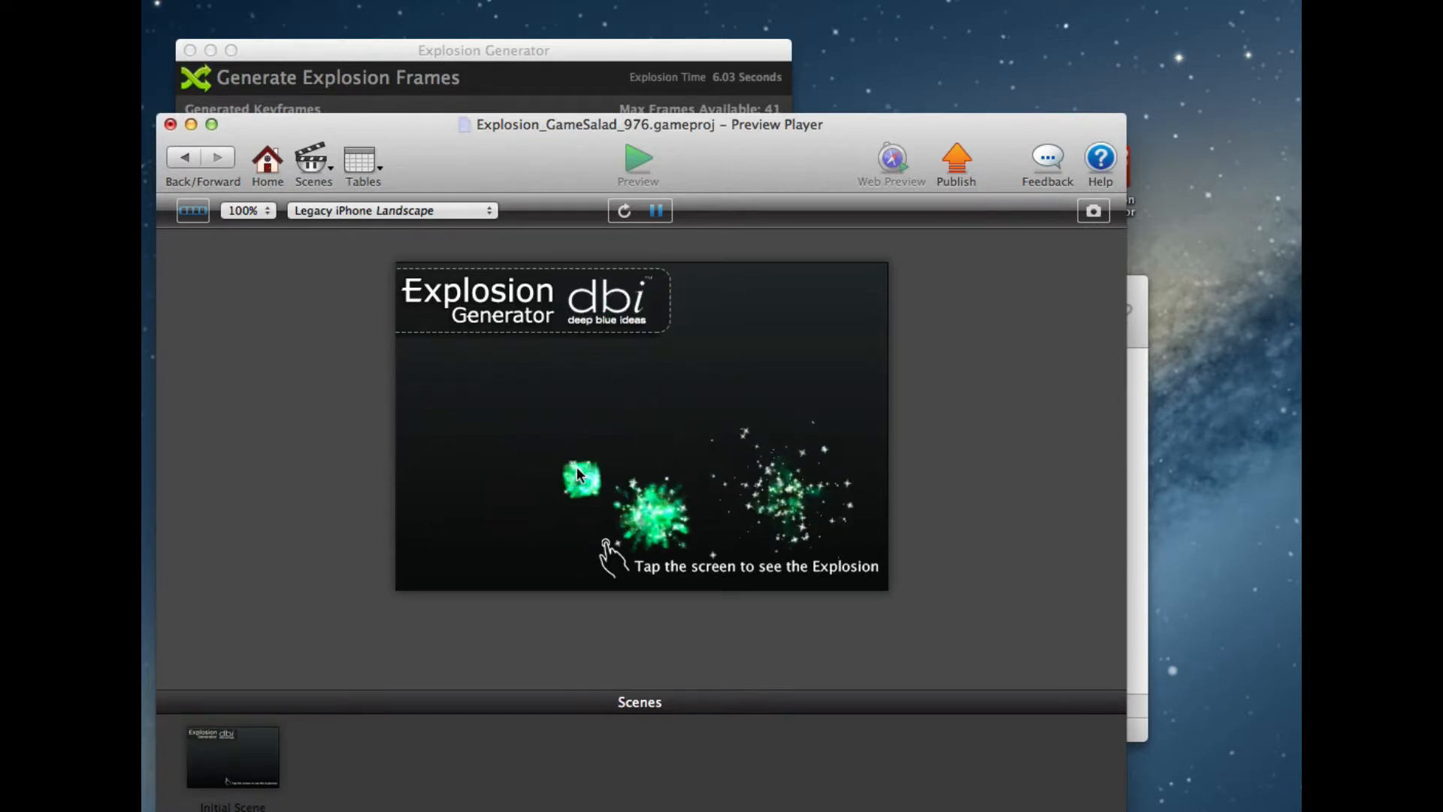
left_click(583, 412)
left_click(674, 398)
left_click(432, 477)
left_click(526, 380)
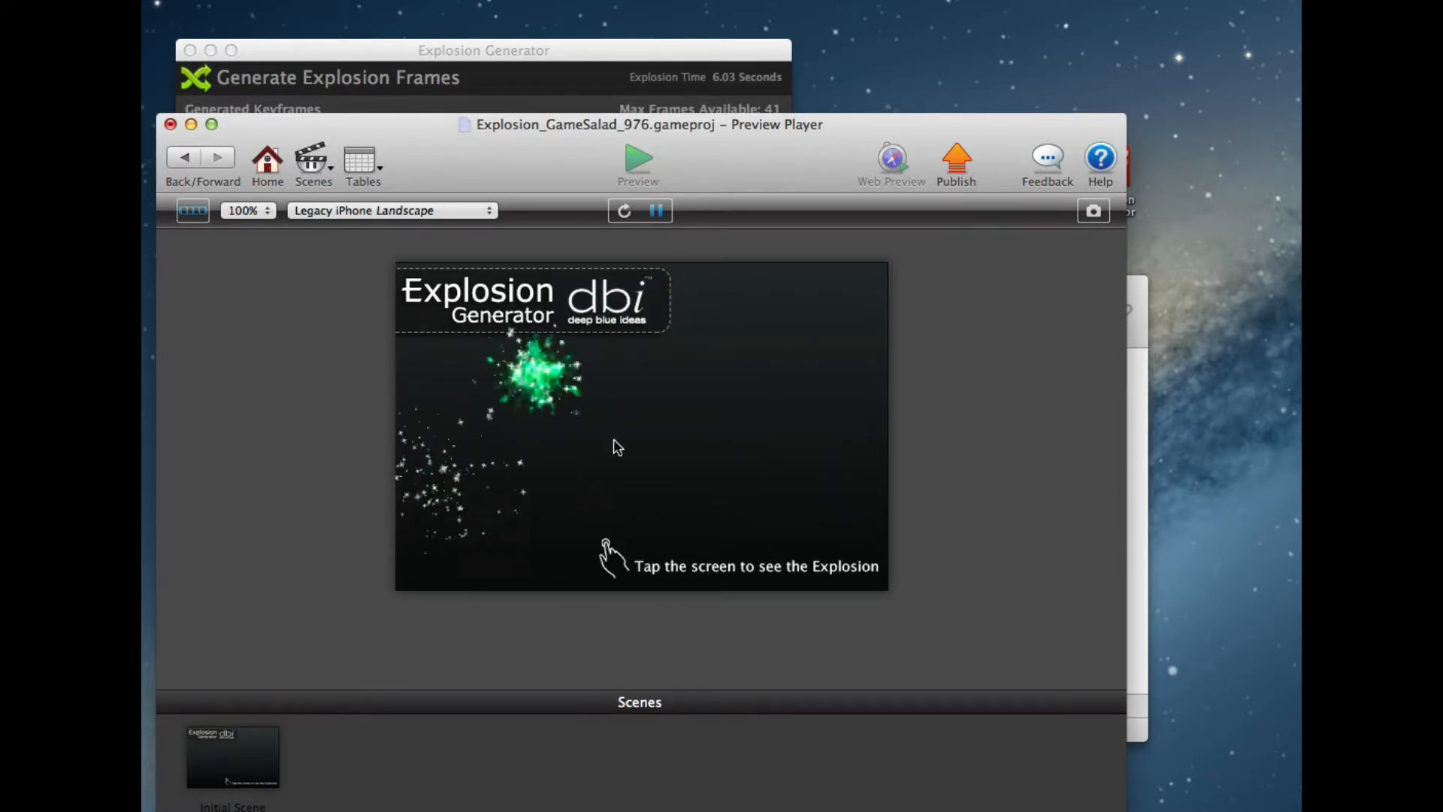
left_click(613, 440)
left_click(517, 494)
left_click(709, 412)
left_click(717, 507)
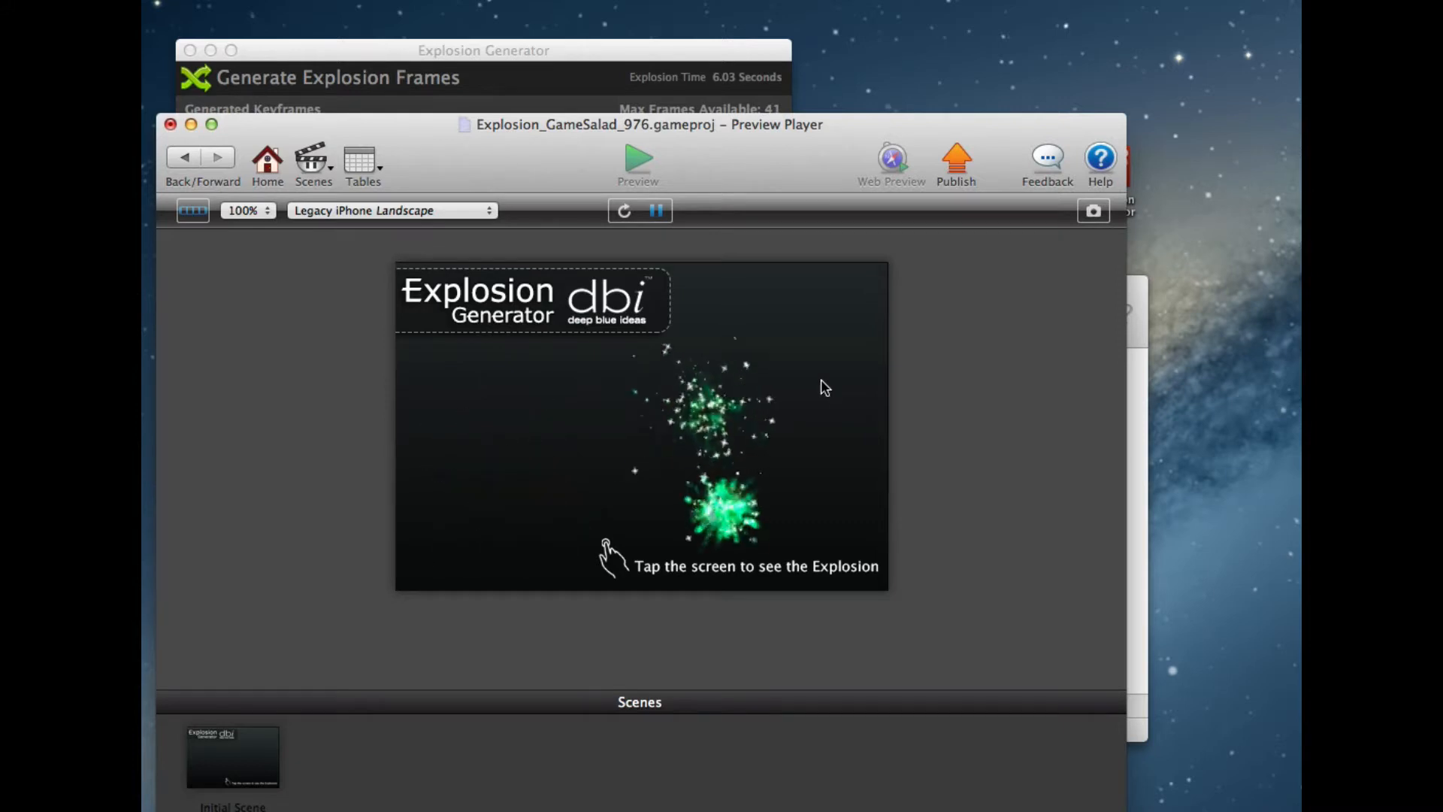
left_click(805, 336)
left_click(820, 419)
left_click(699, 440)
left_click(712, 384)
left_click(632, 383)
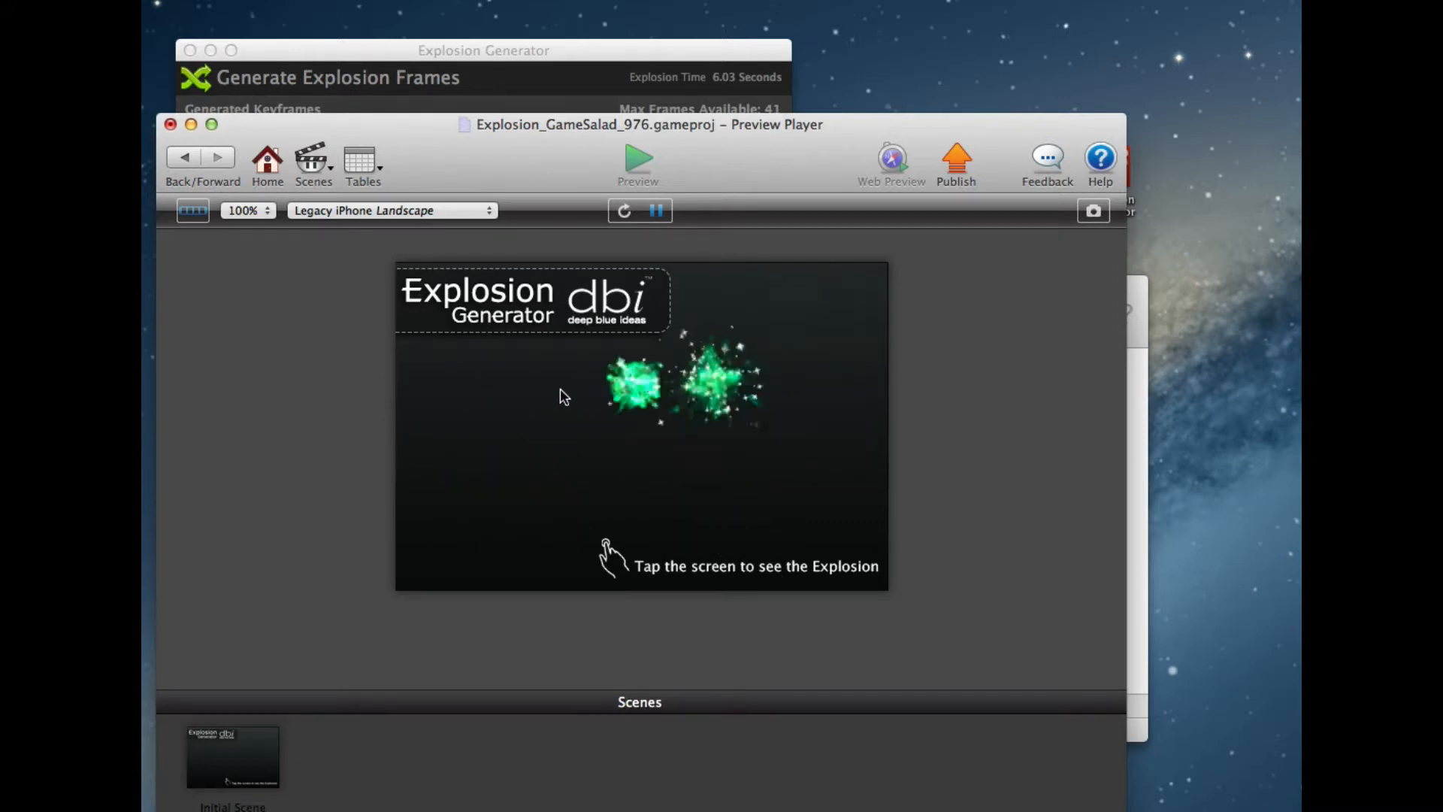
left_click(562, 395)
left_click(532, 487)
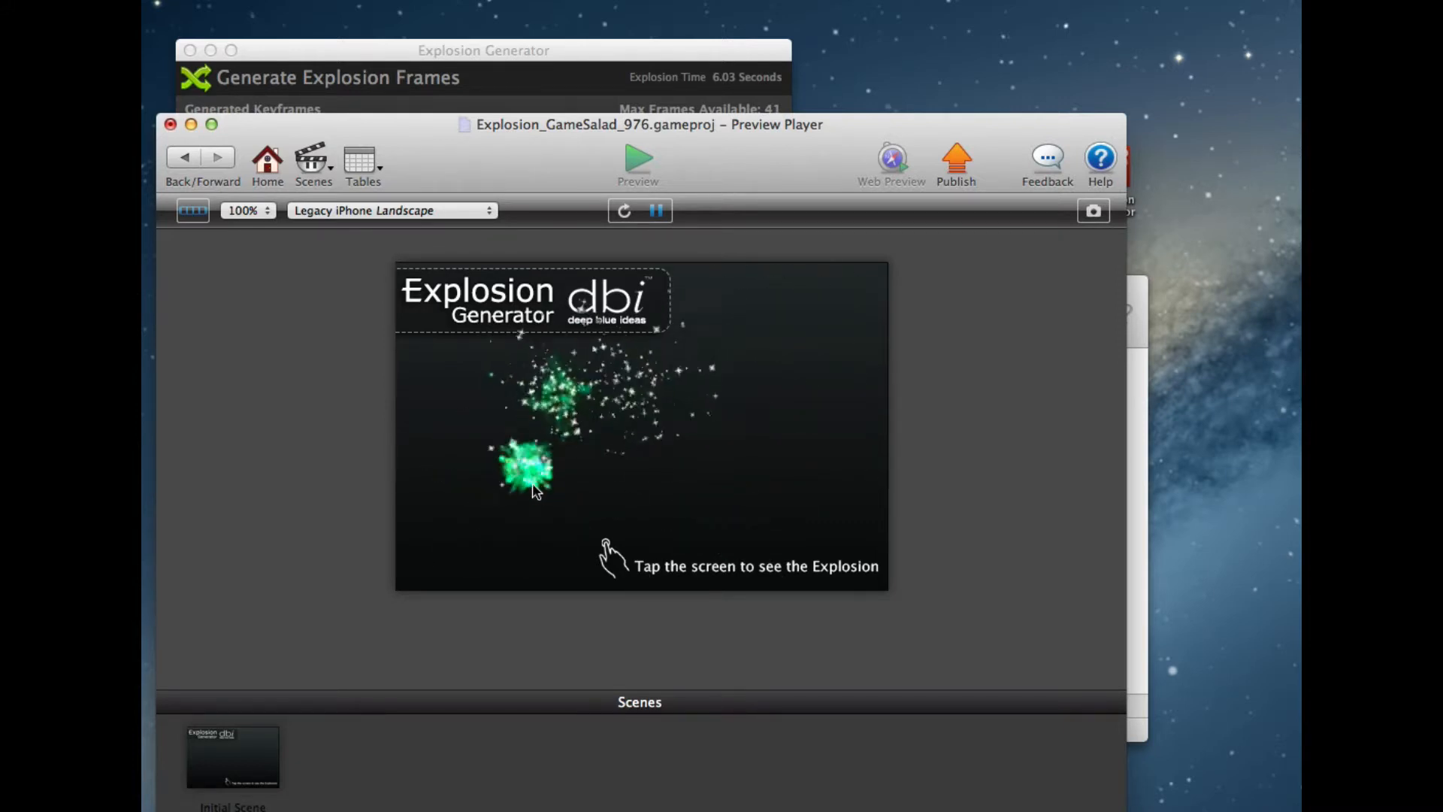
Close the GameSalad project without saving changes and switch back to Explosion Generator
left_click(170, 126)
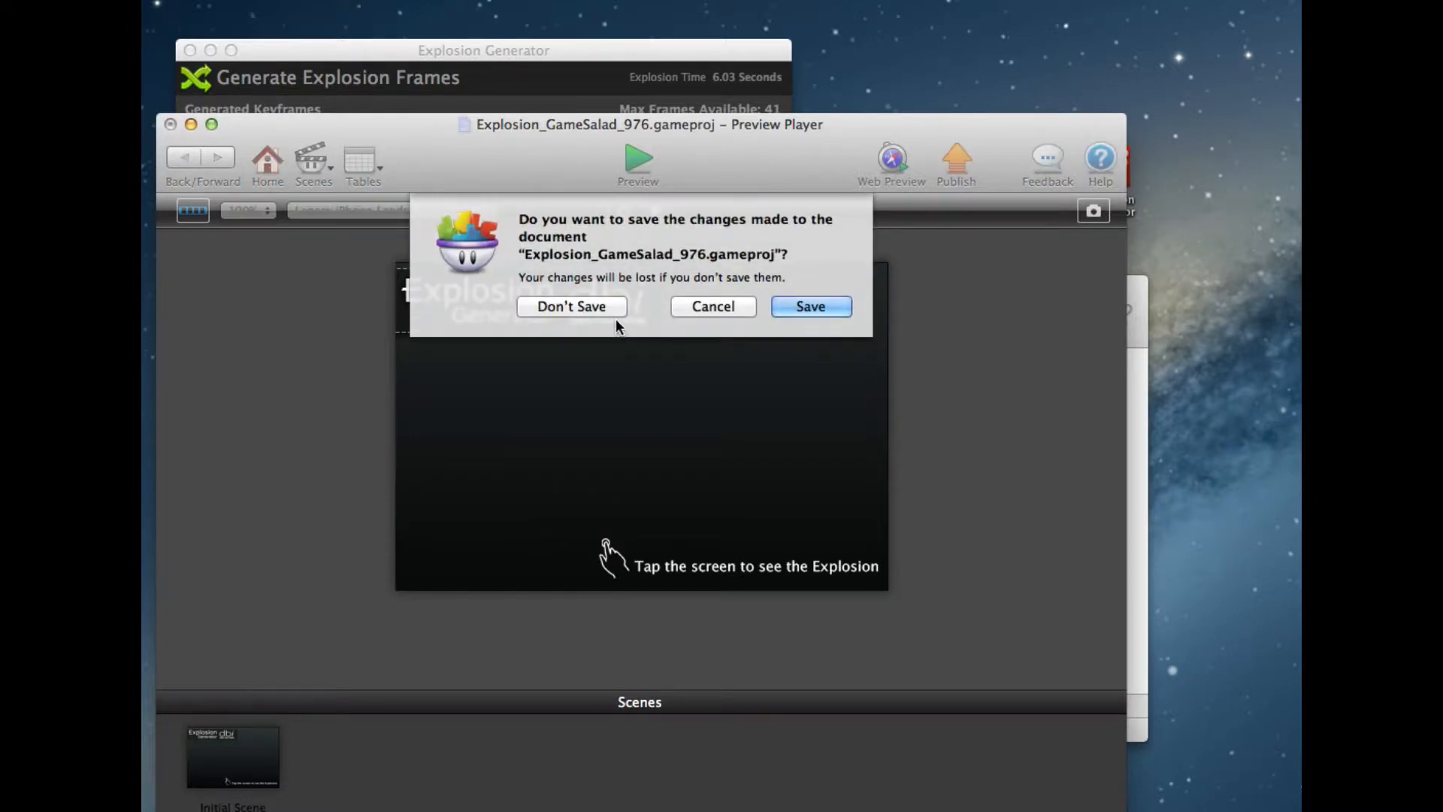
left_click(615, 312)
left_click(675, 269)
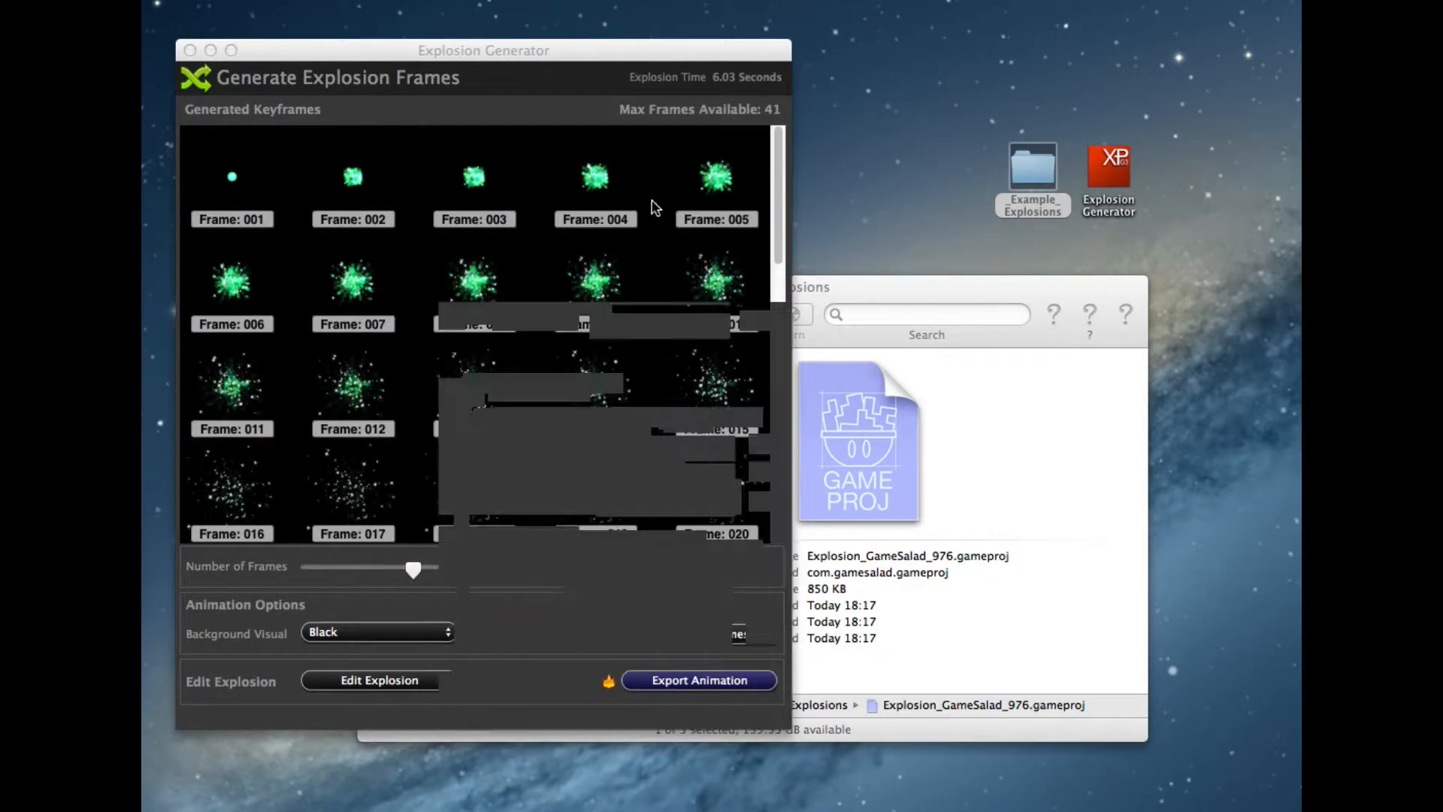
Open the animation's export setup and set the file format to Corona Project
left_click(695, 679)
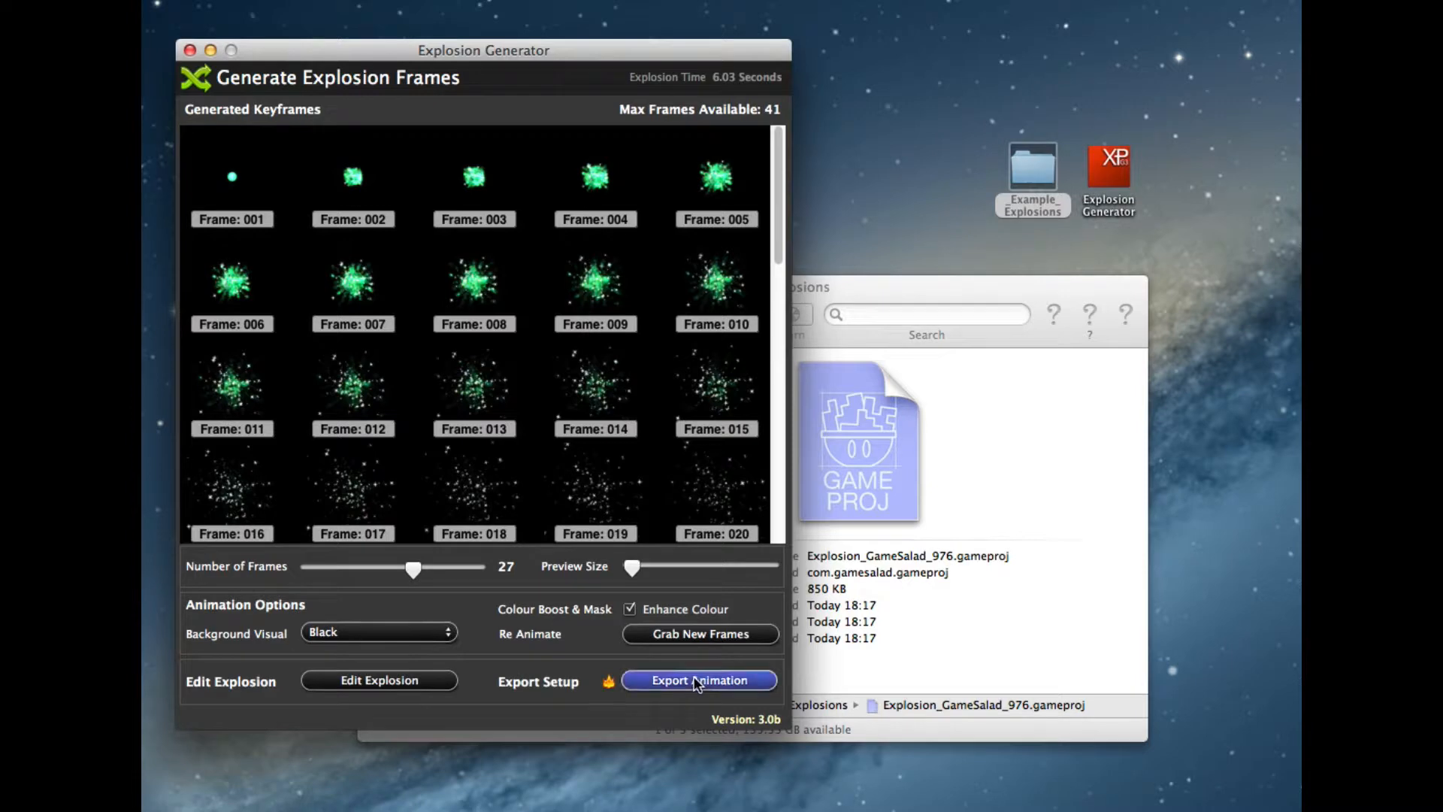
left_click(481, 354)
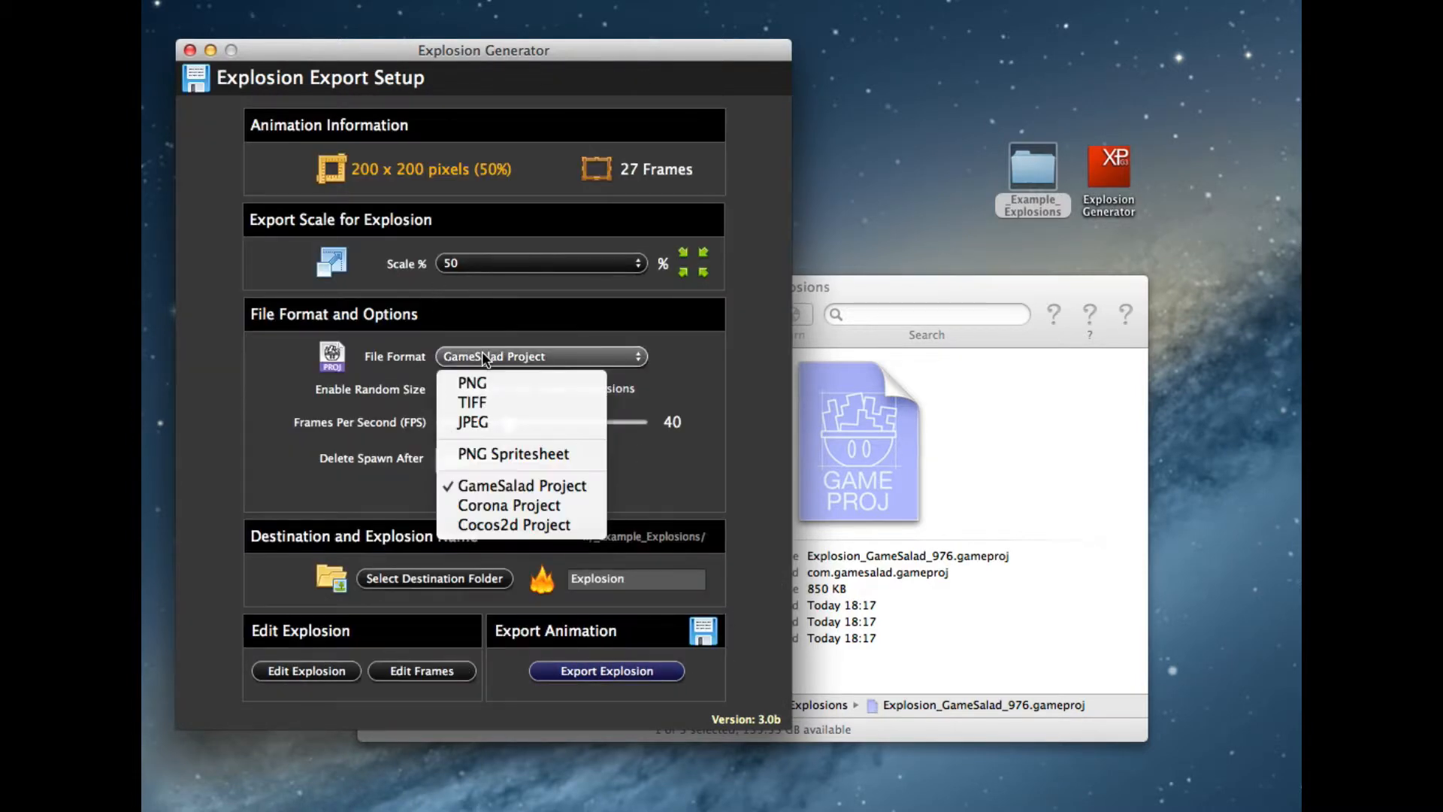
left_click(529, 503)
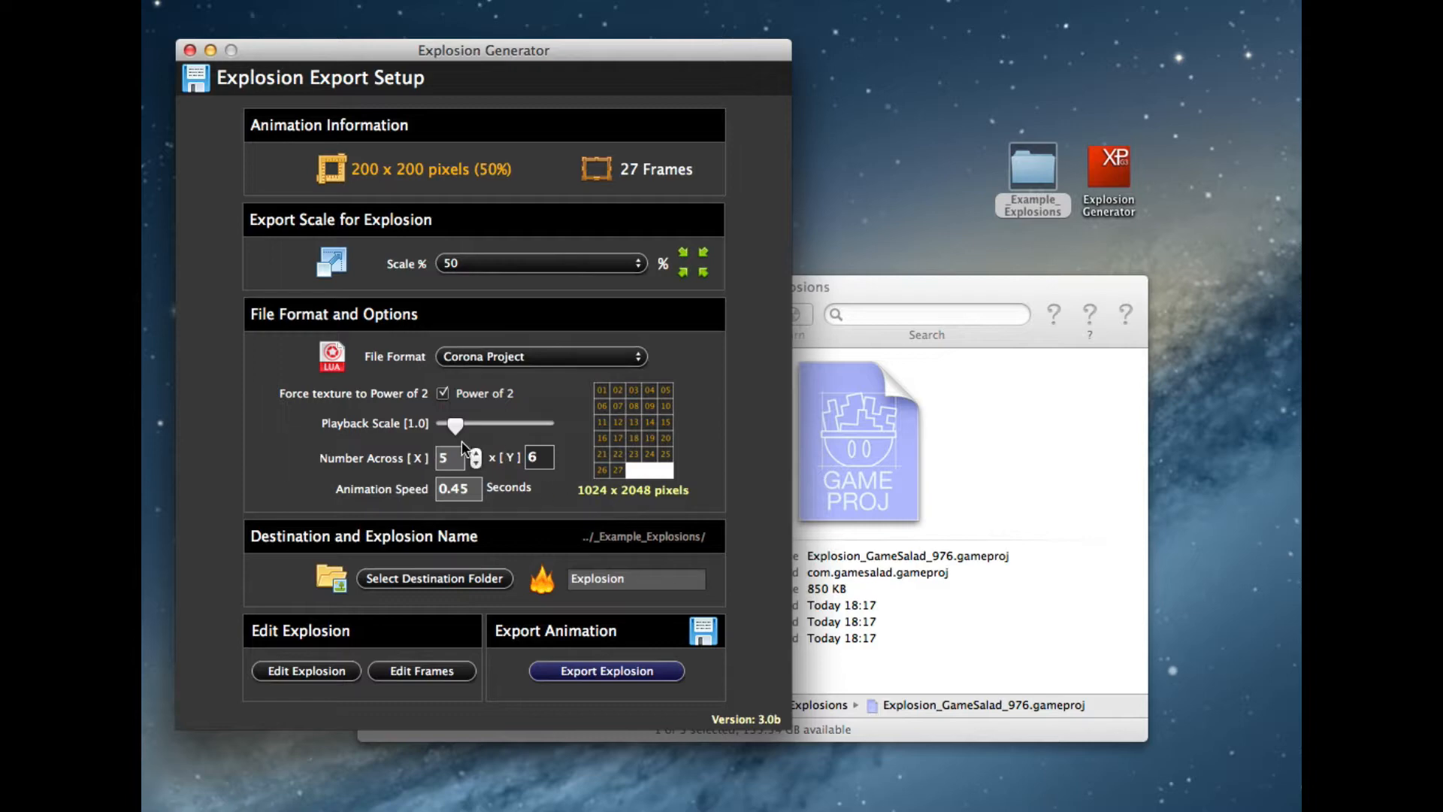
Set the Corona export to 4 frames across with a playback scale of 1.6, and export the explosion
left_click(476, 463)
left_click(476, 463)
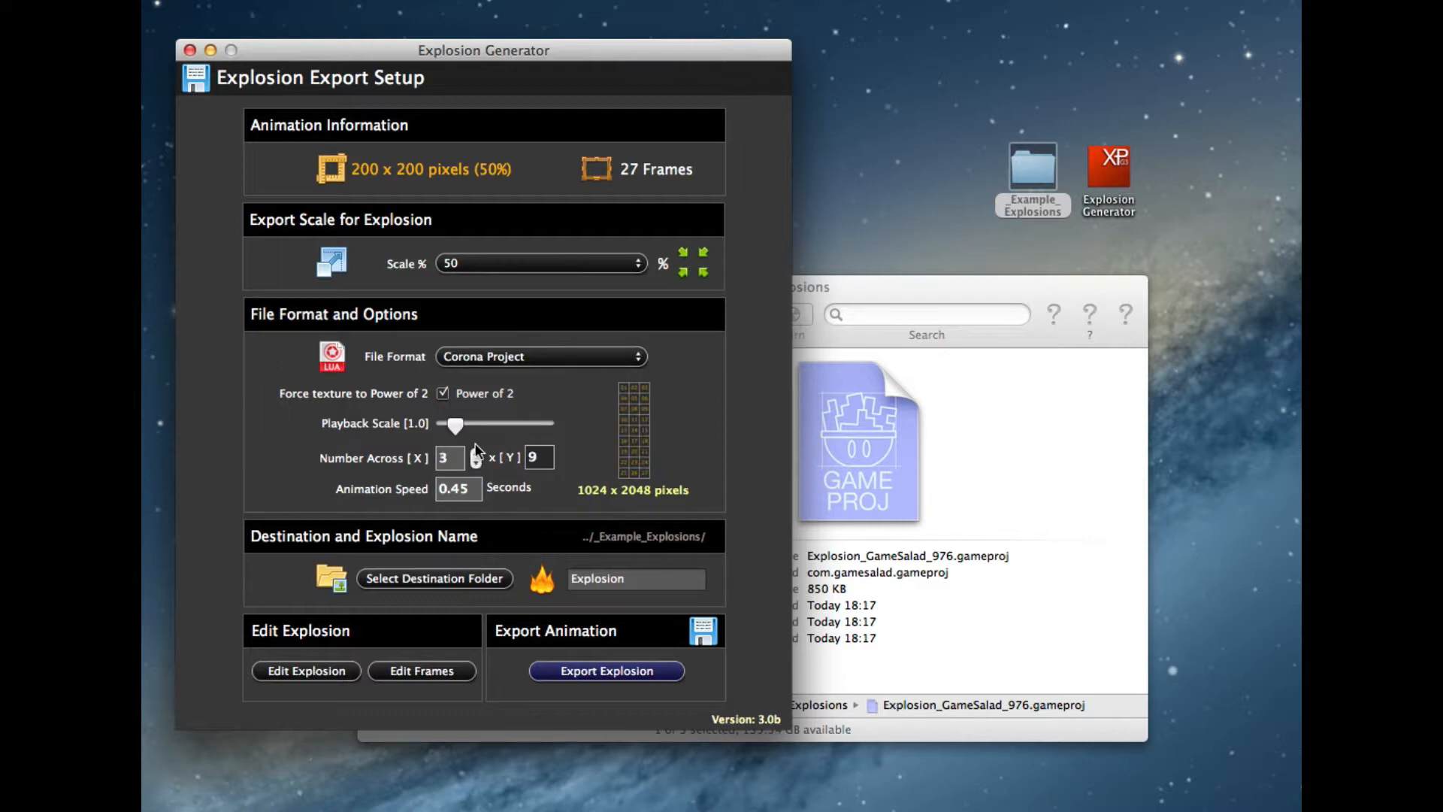
left_click(476, 455)
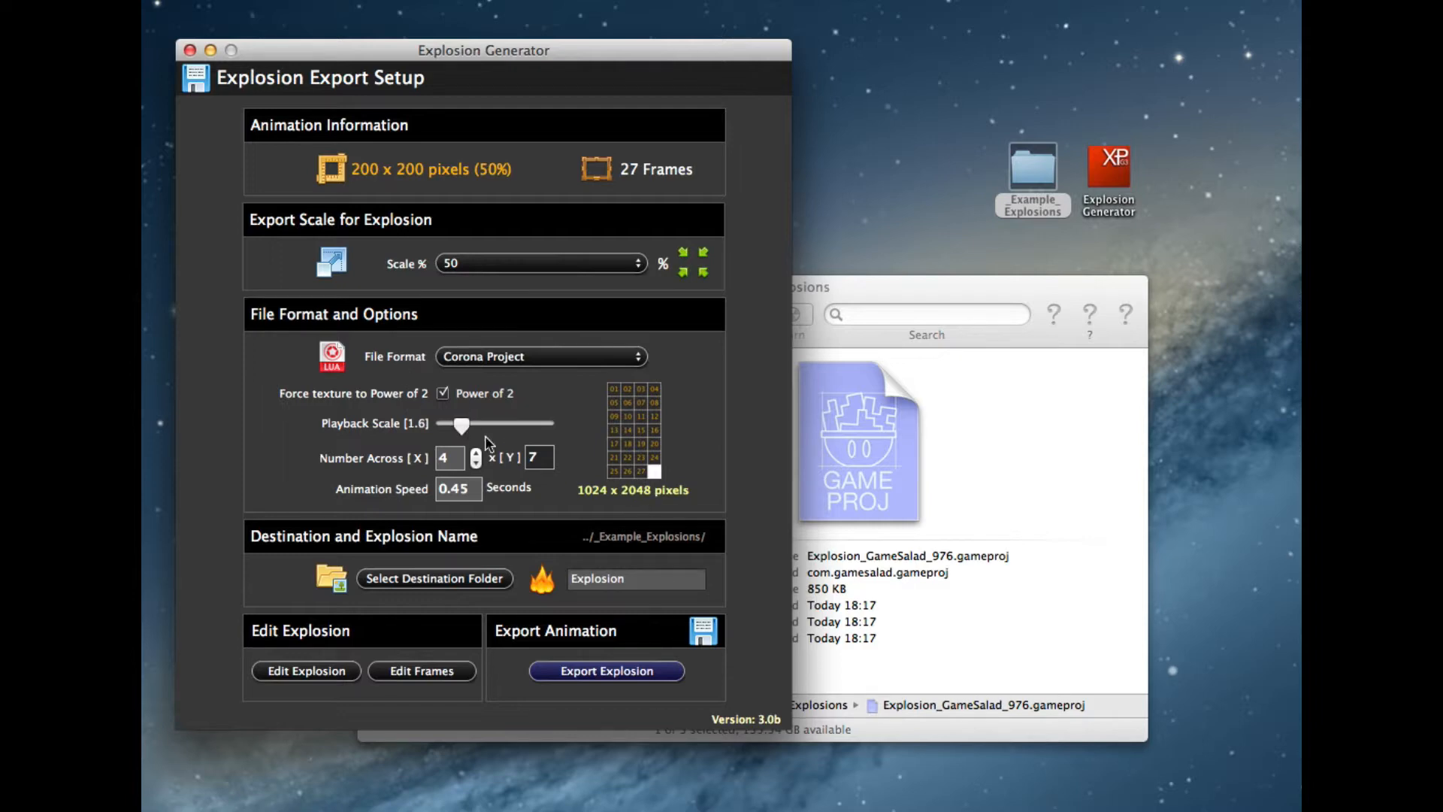
left_click(612, 672)
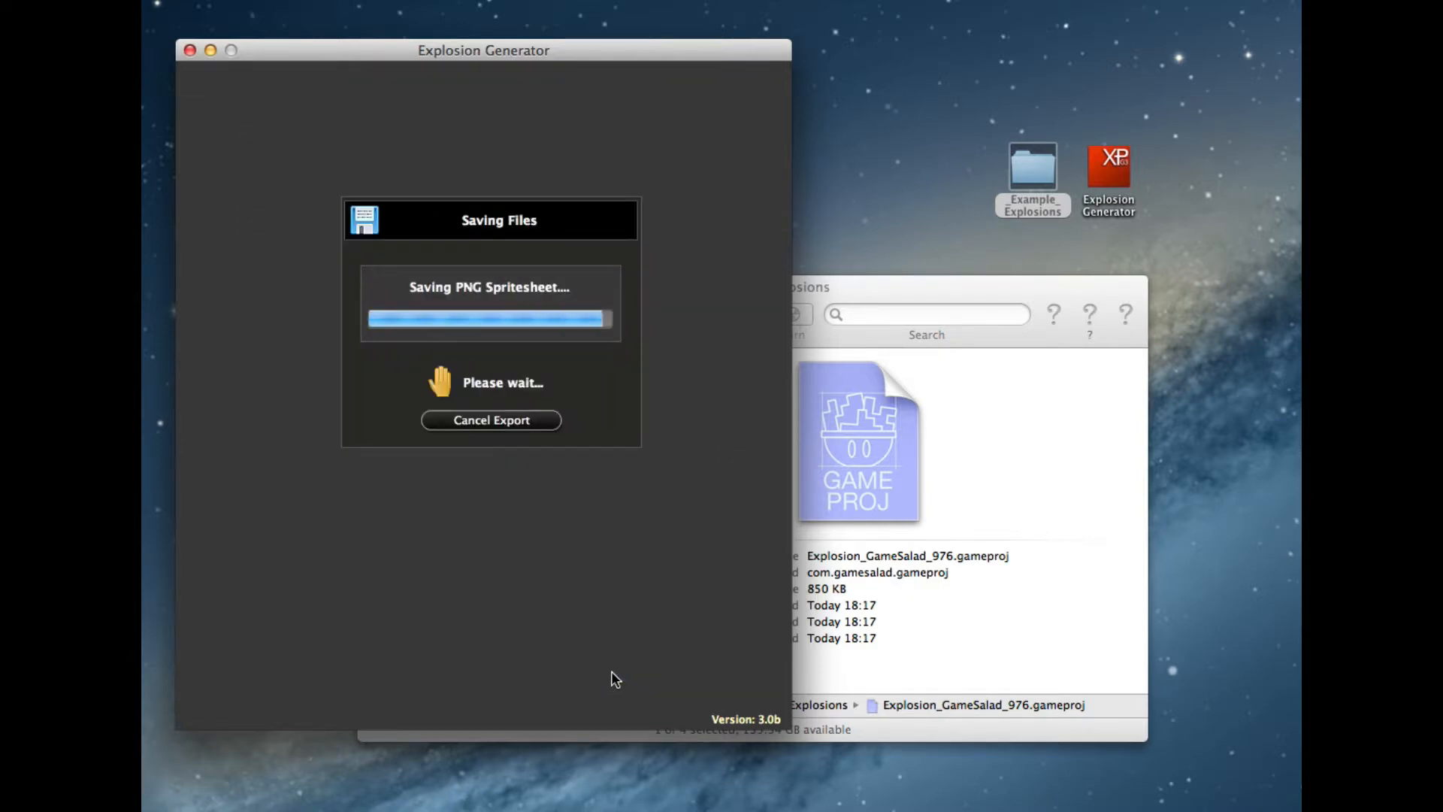
Open the exported Explosion_450 folder in Finder and look through the code of main.lua
left_click(1098, 625)
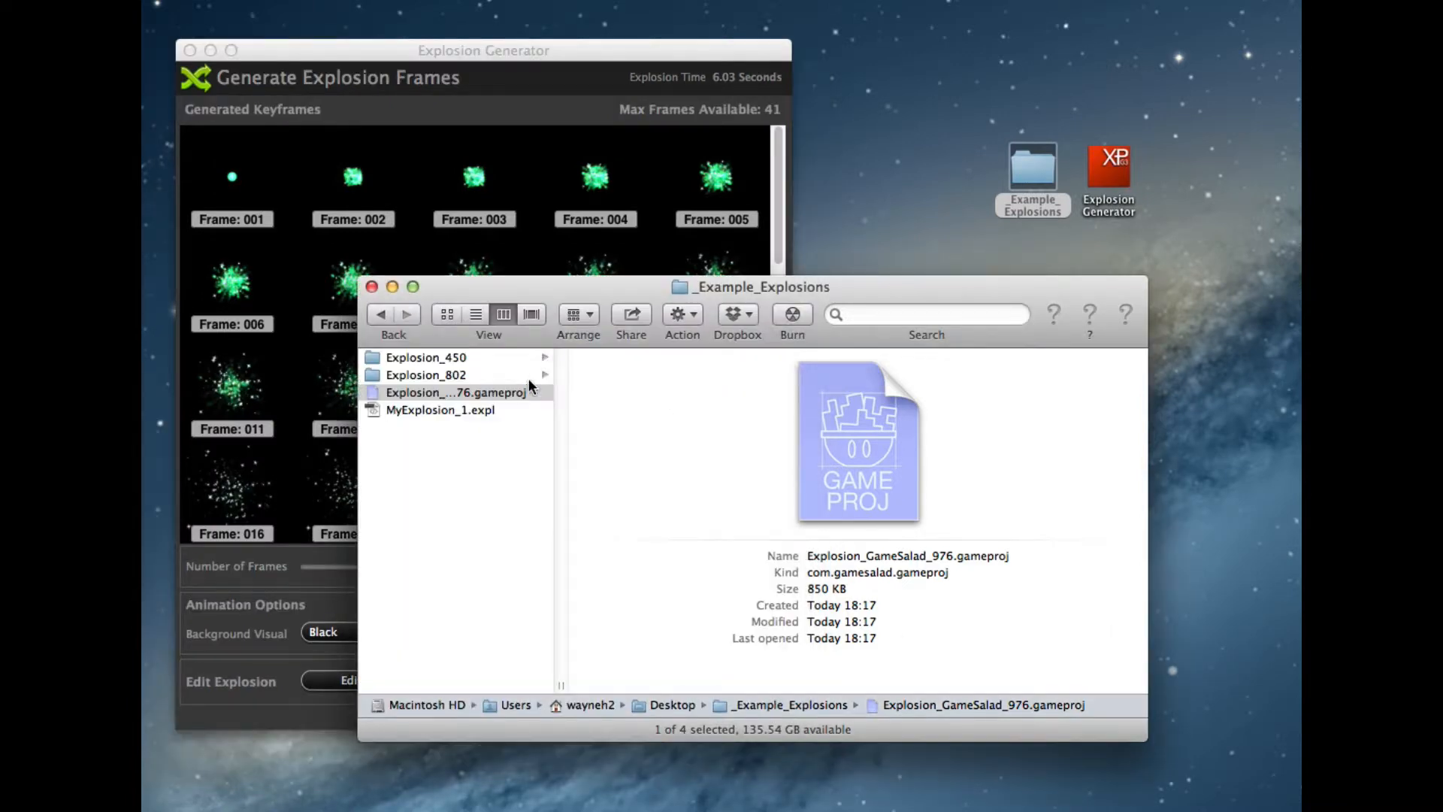
left_click(485, 356)
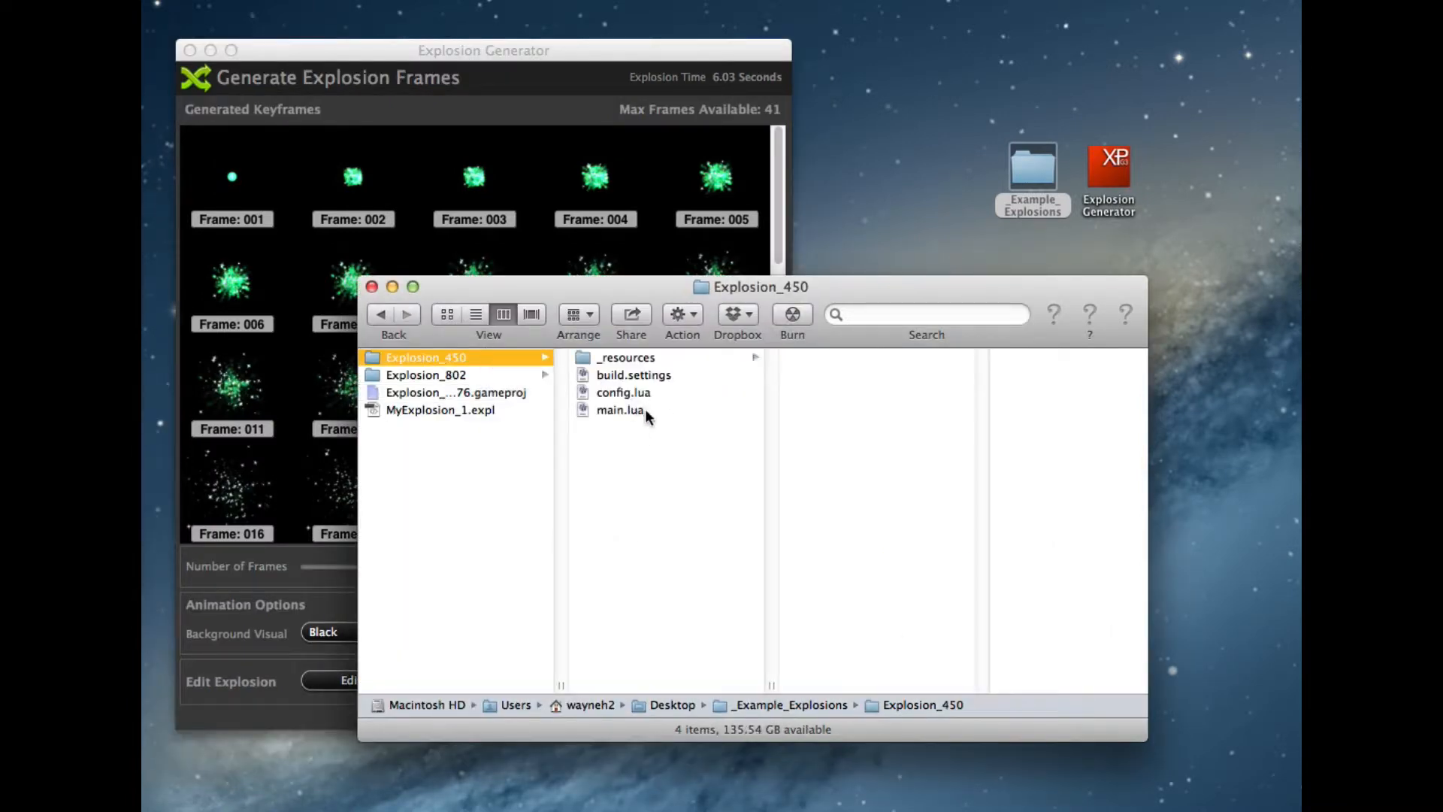
left_click(621, 409)
scroll(940, 450, "down", 5)
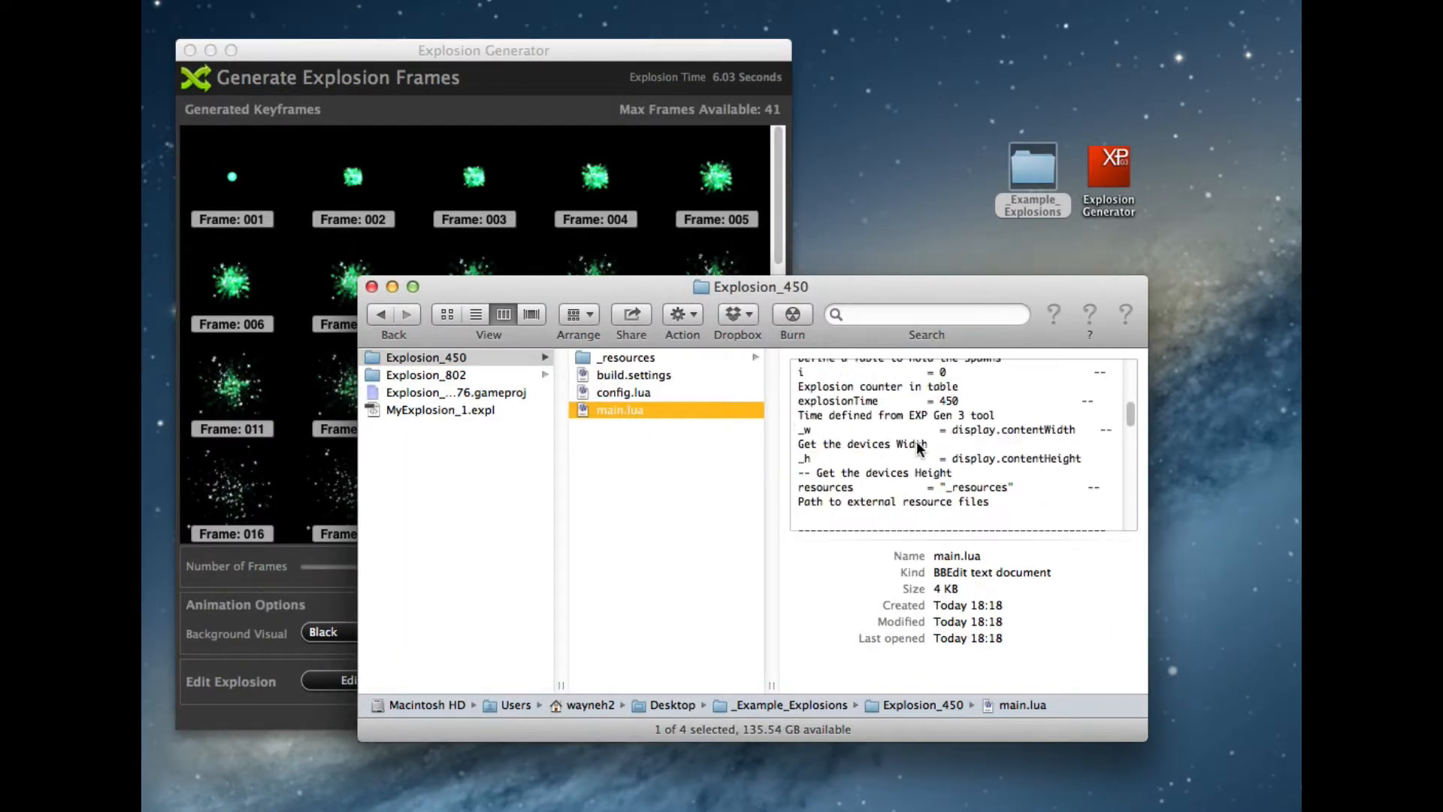
Inspect Explosion.png and the frame definitions in Explosion.lua inside the exported _resources folder
left_click(631, 358)
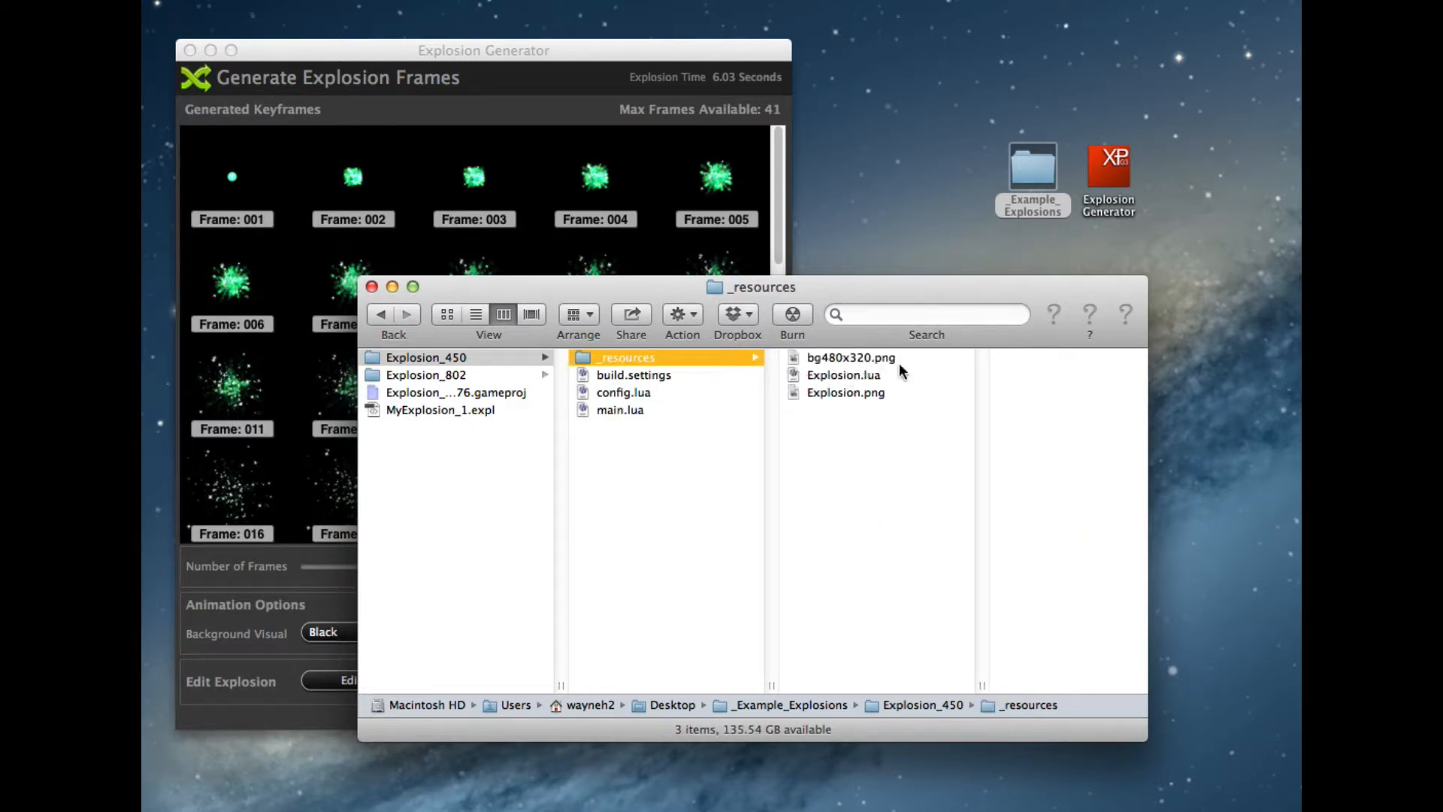
left_click(882, 393)
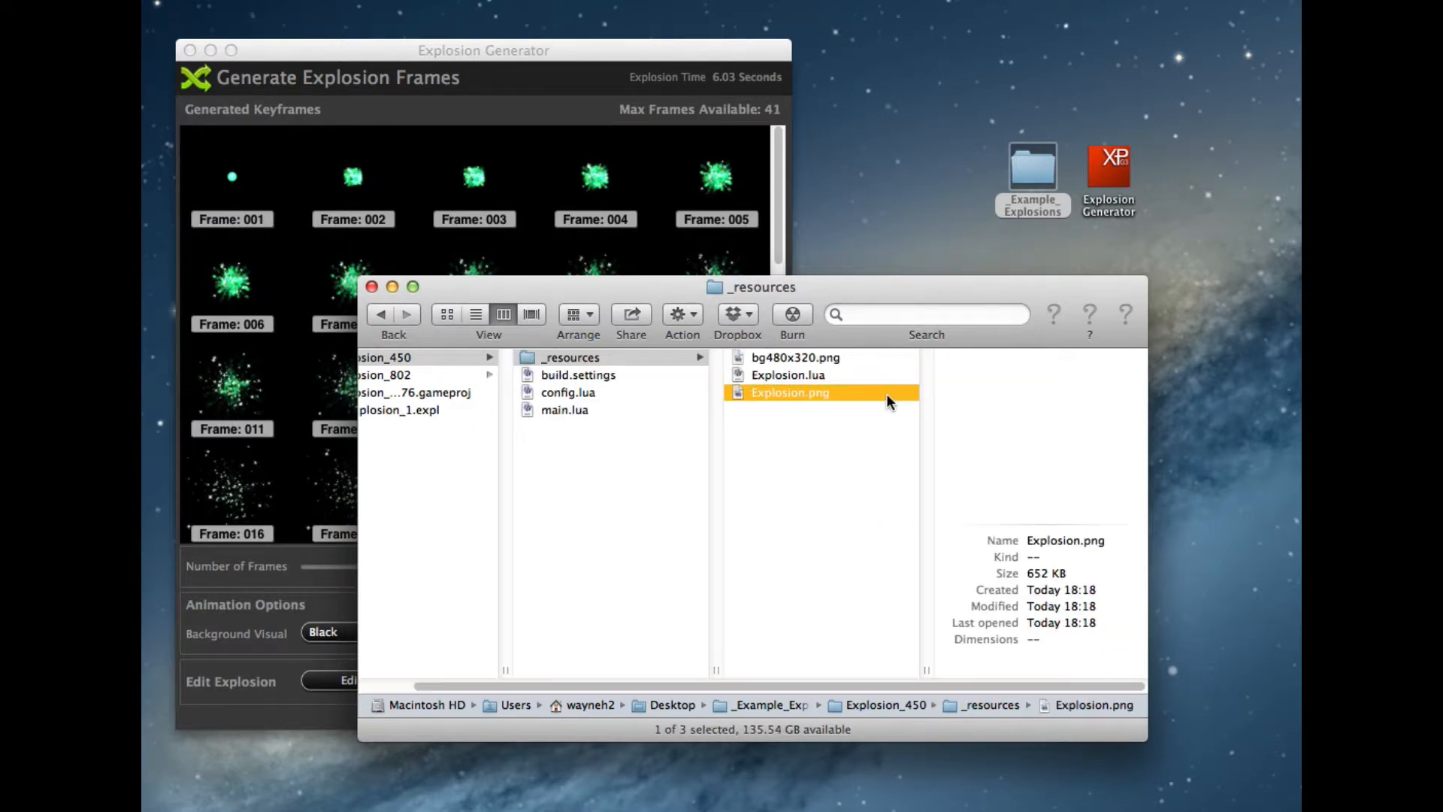
left_click(822, 375)
scroll(1022, 412, "down", 5)
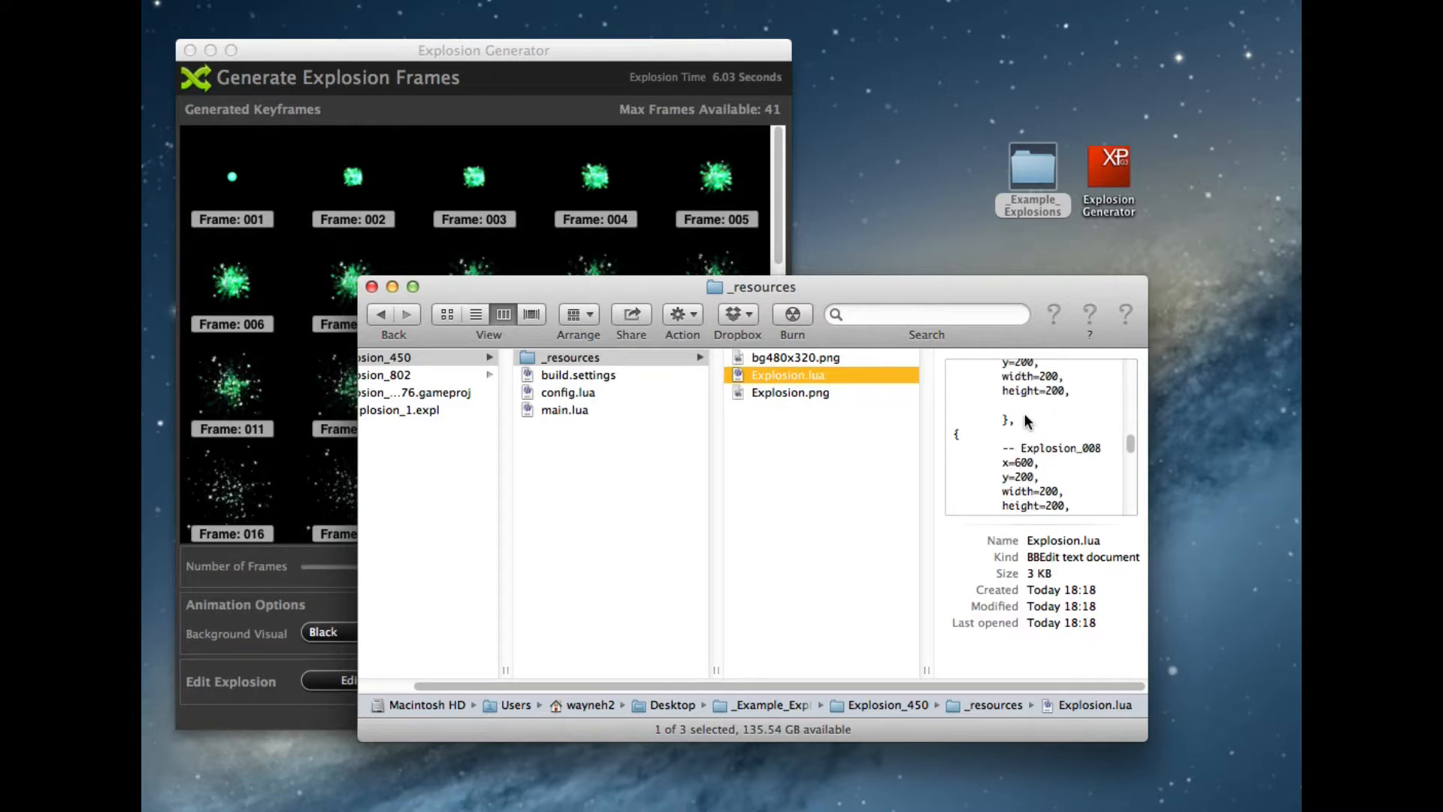
scroll(620, 421, "left", 1)
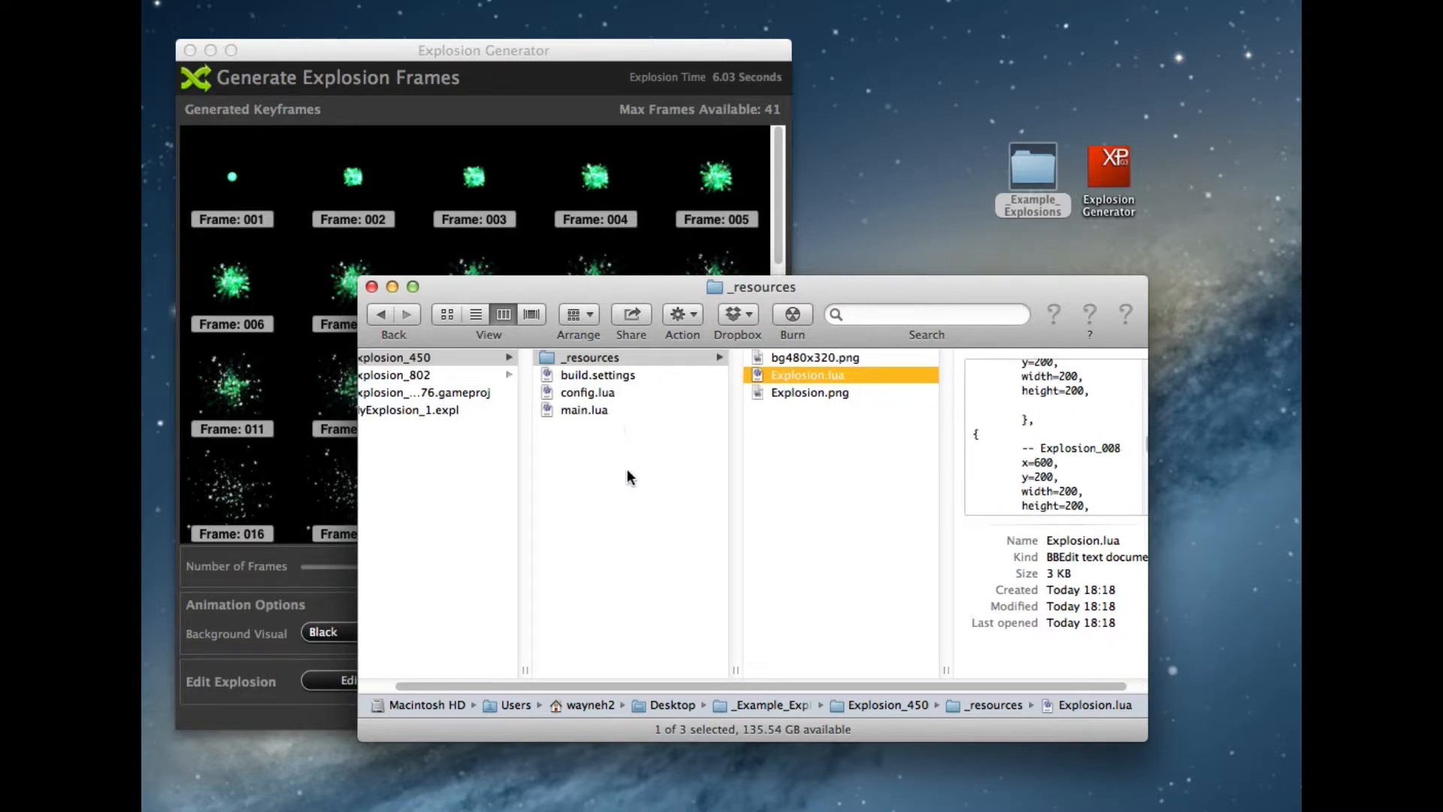
Switch to Corona SDK and open main.lua from the Explosion_450 folder in _Example_Explosions in the Simulator
key("super+Tab")
left_click(487, 618)
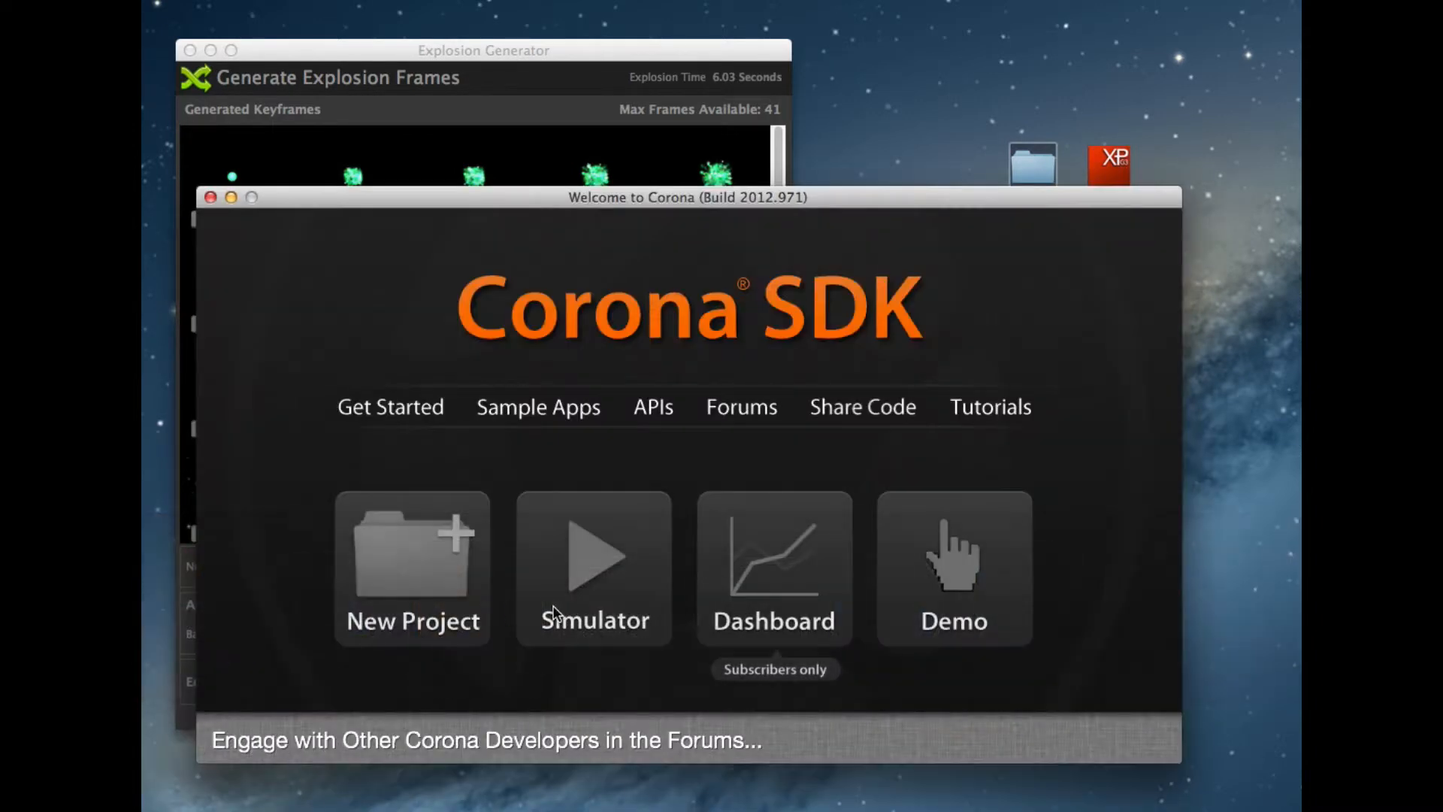
left_click(526, 564)
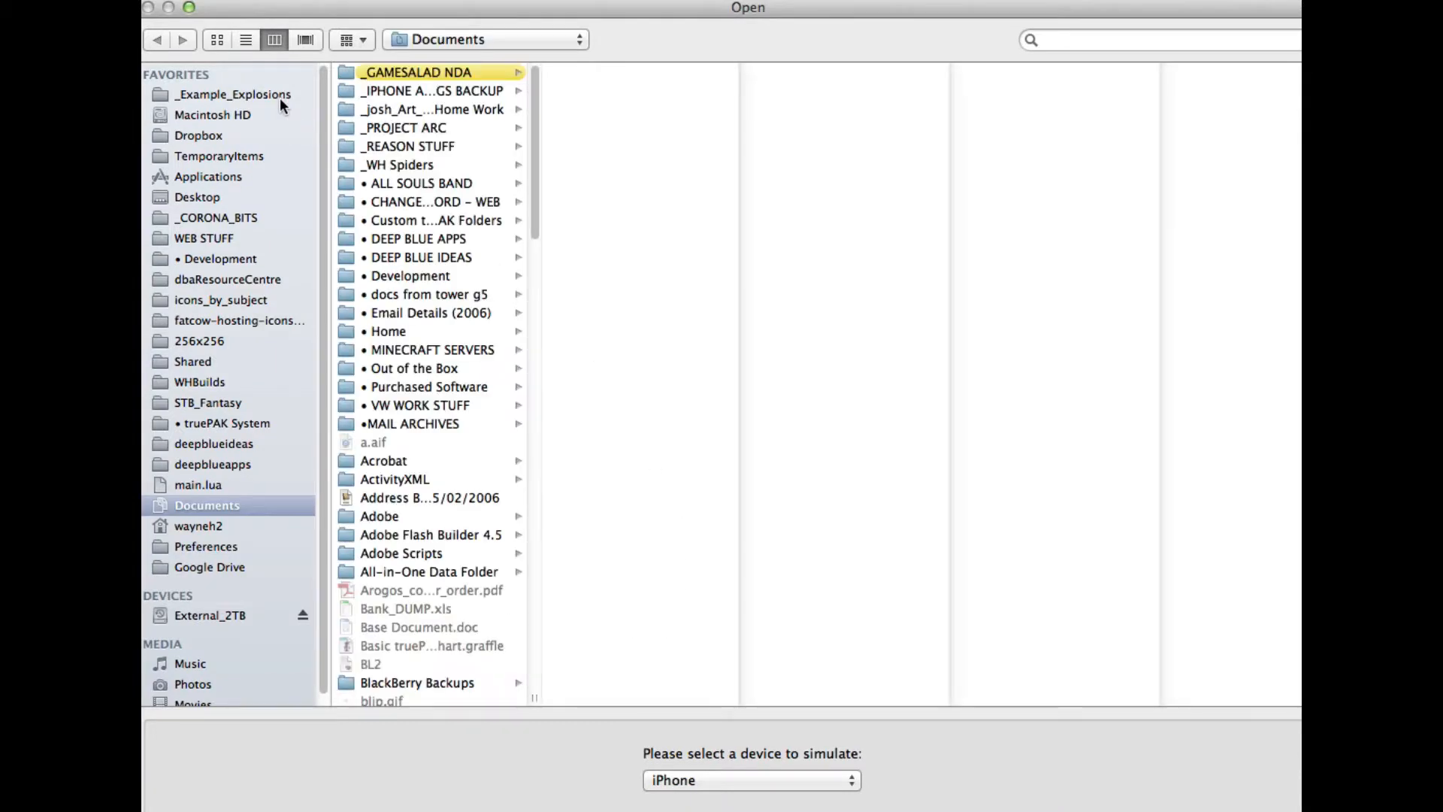
left_click(281, 97)
left_click(458, 70)
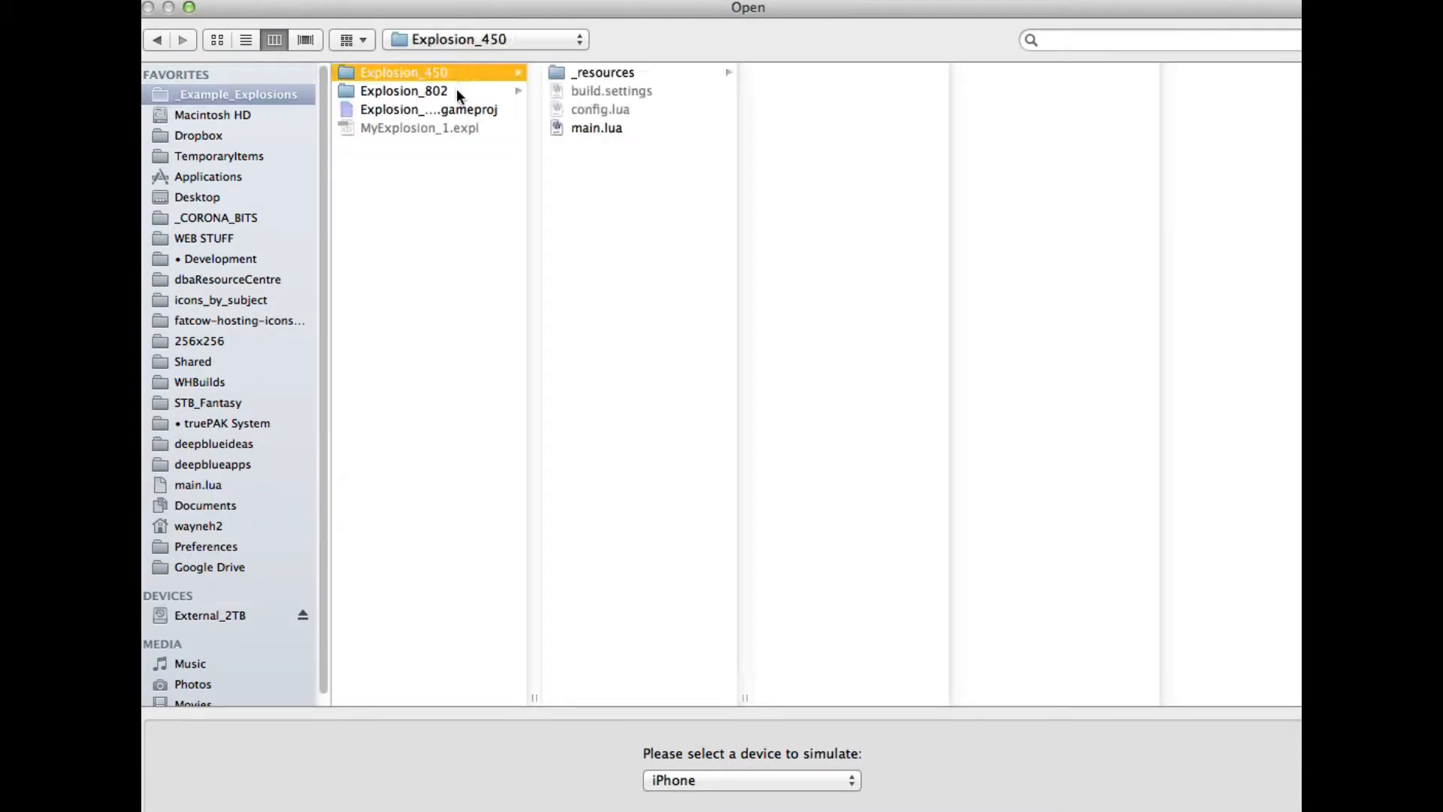
left_click(602, 128)
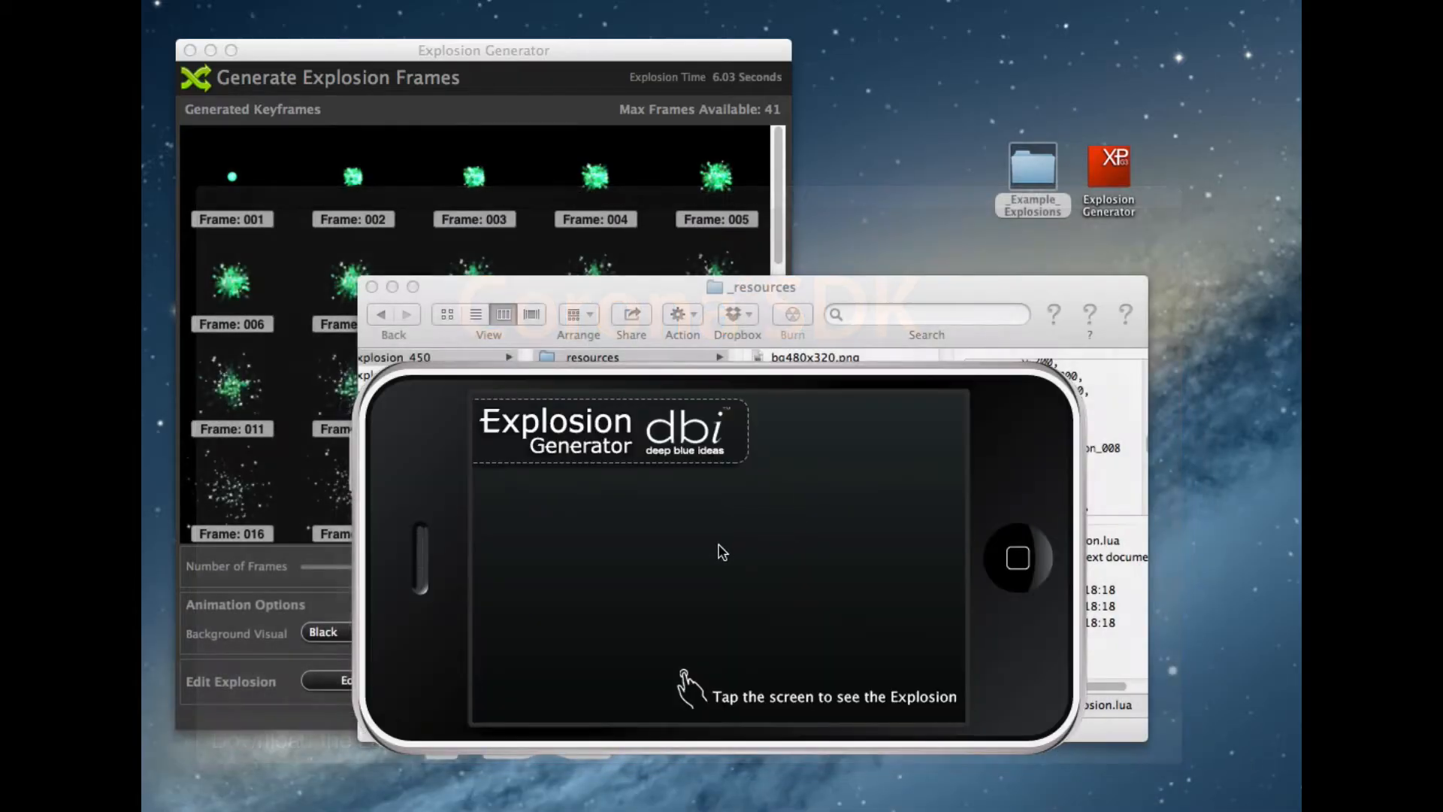
Test the Explosion_450 project by triggering explosions all over the simulated iPhone screen, and quit the Simulator back to Finder
left_click(719, 545)
left_click(598, 565)
left_click(586, 640)
left_click(717, 609)
left_click(811, 497)
left_click(849, 601)
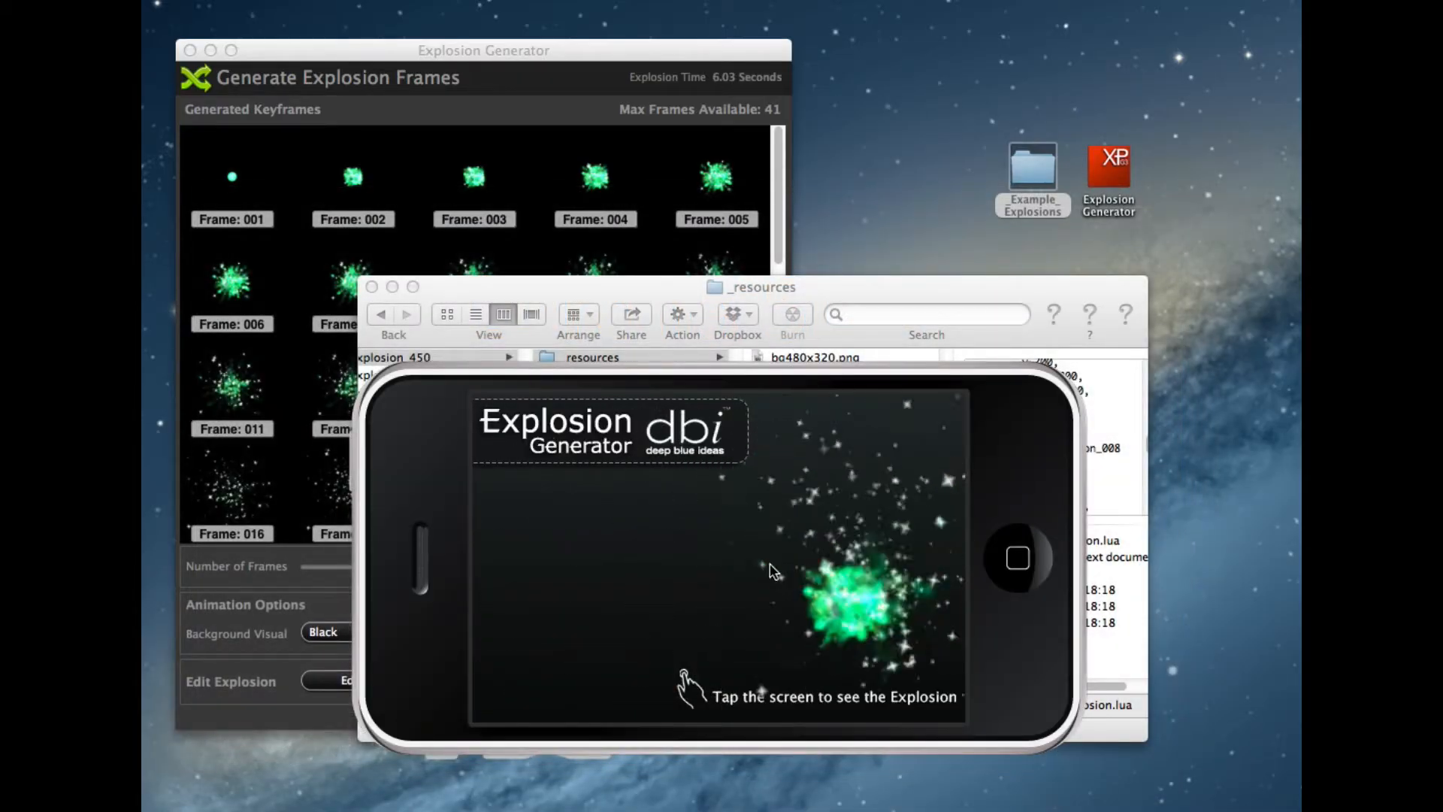
left_click(631, 477)
left_click(577, 607)
left_click(869, 598)
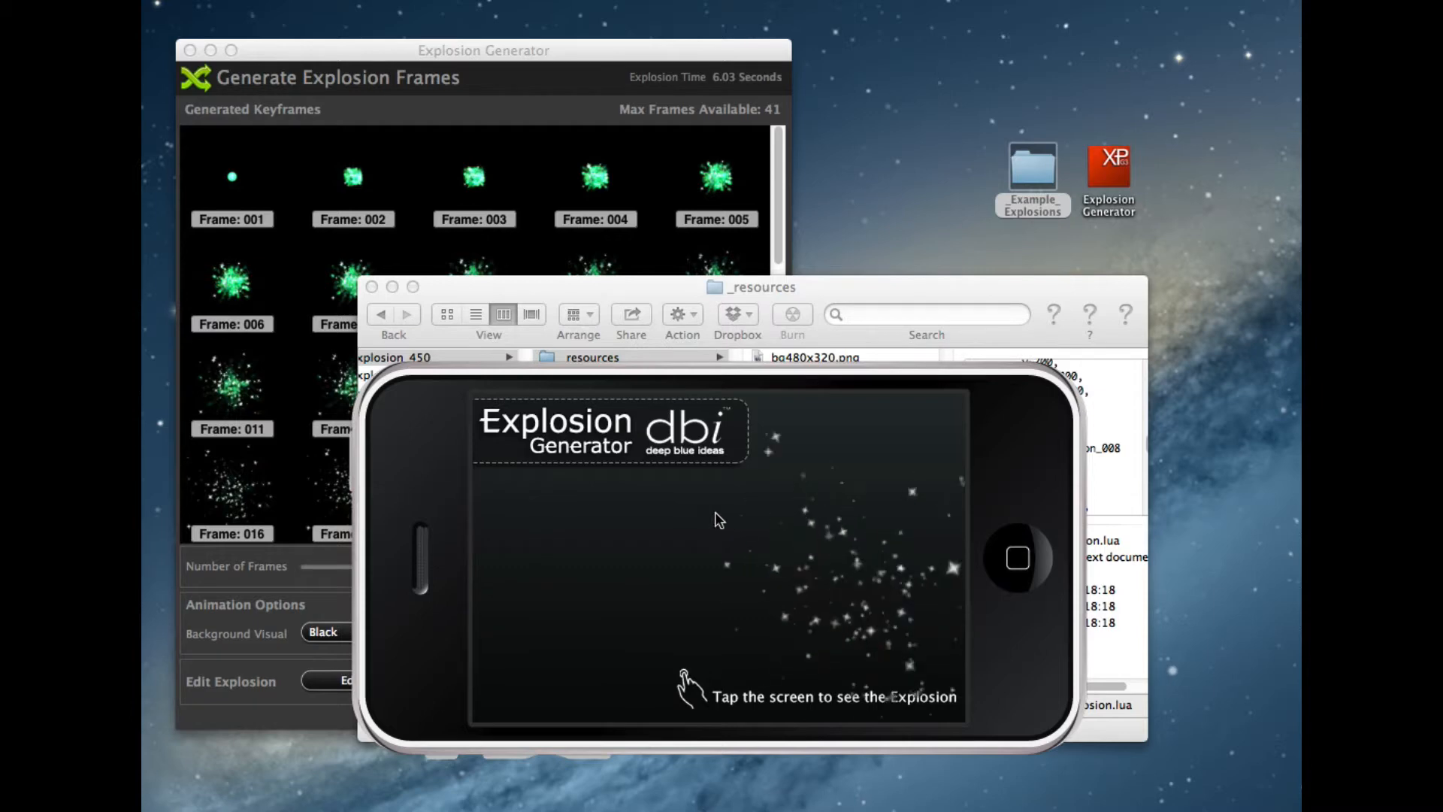
left_click(612, 609)
left_click(777, 492)
left_click(823, 624)
left_click(556, 496)
left_click(549, 680)
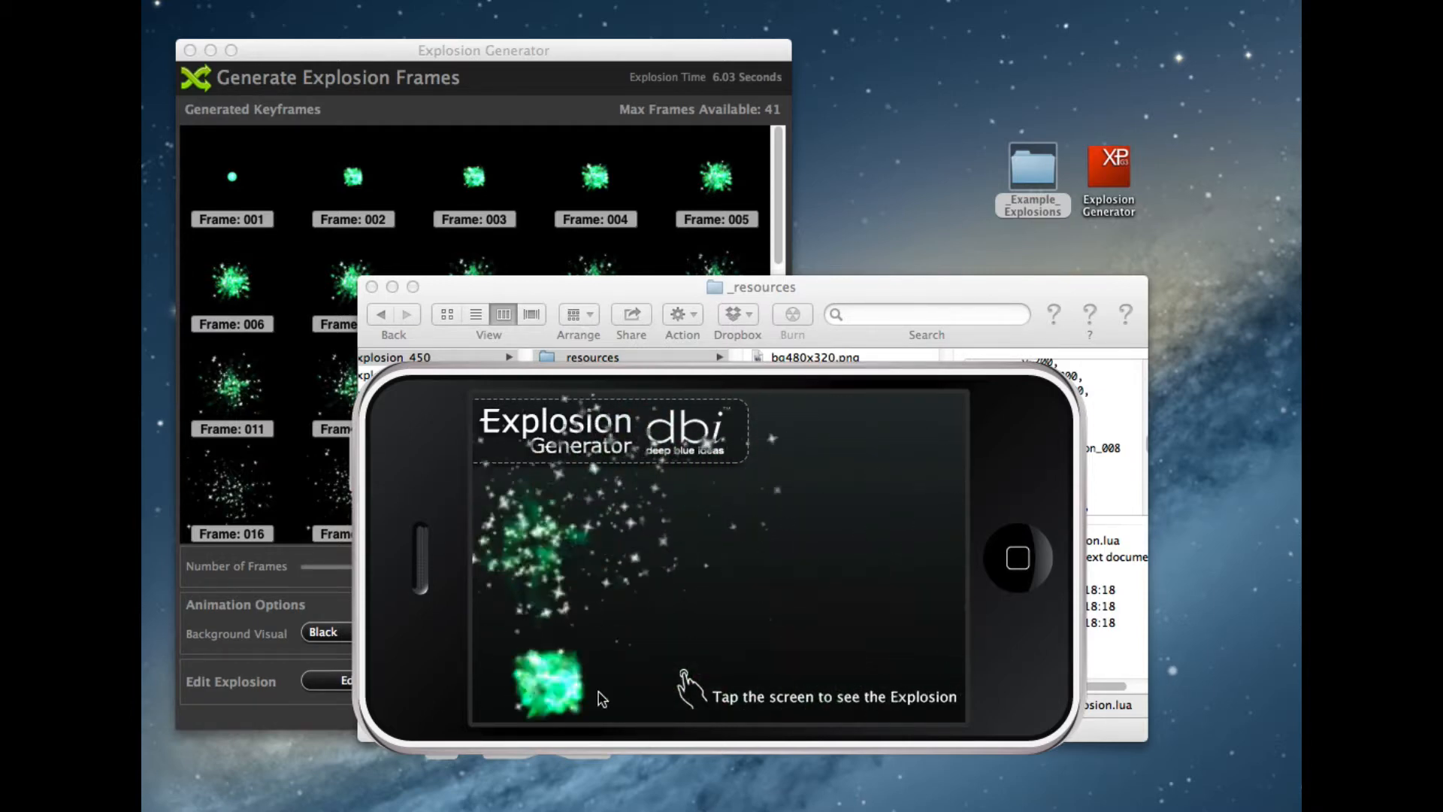
left_click(842, 451)
left_click(838, 578)
left_click(564, 579)
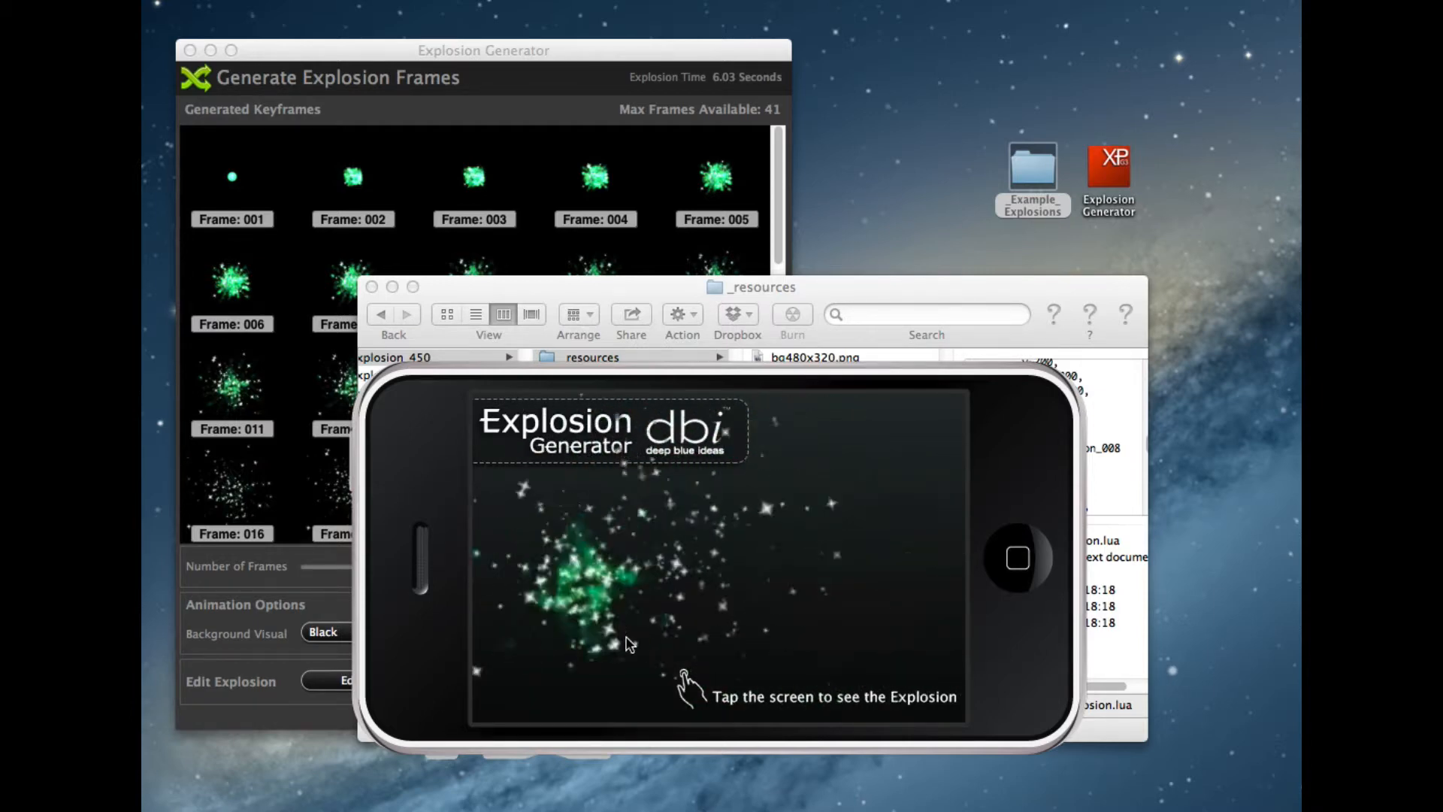
left_click(639, 581)
left_click(714, 553)
left_click(782, 509)
left_click(832, 618)
left_click(605, 631)
left_click(654, 510)
left_click(825, 542)
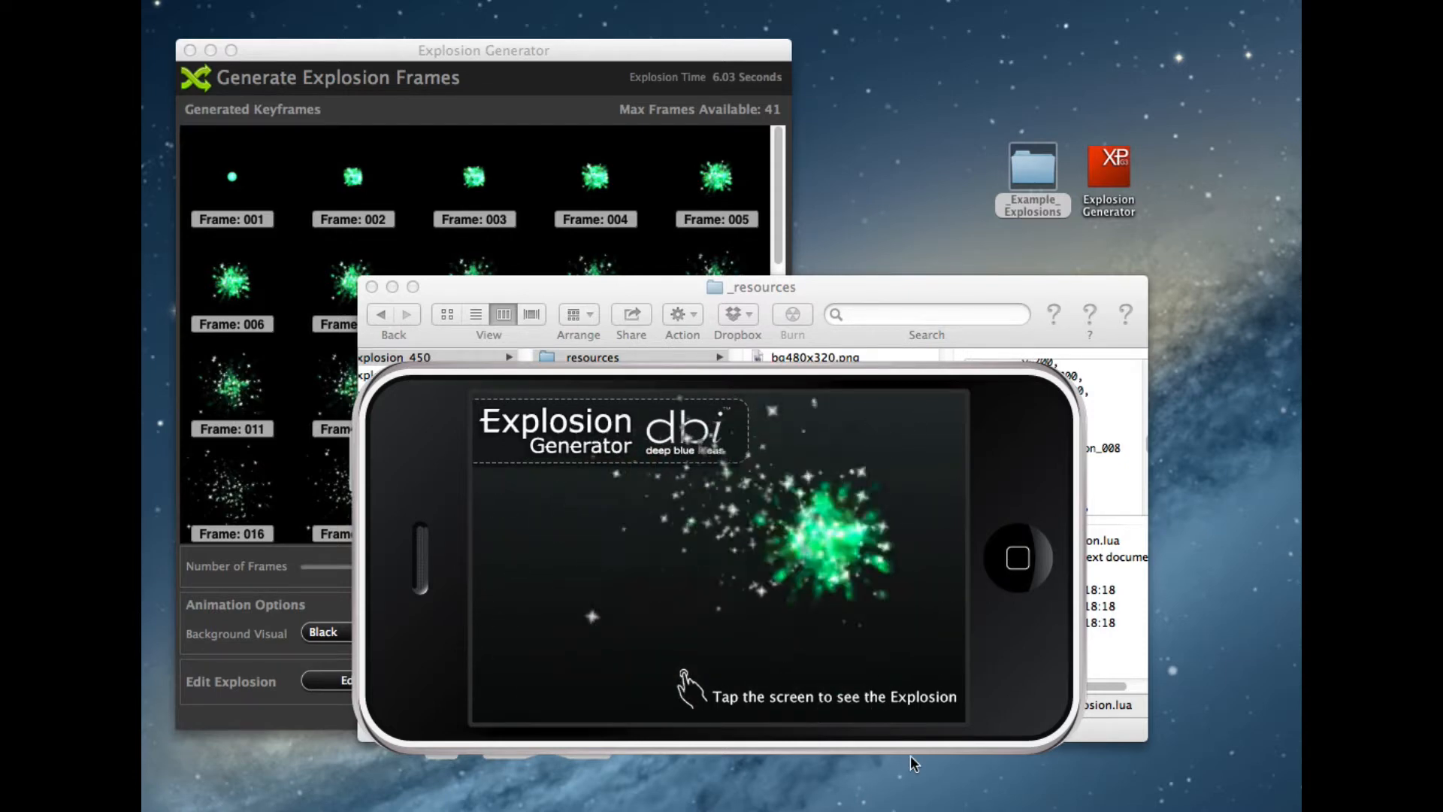
left_click(838, 580)
left_click(714, 605)
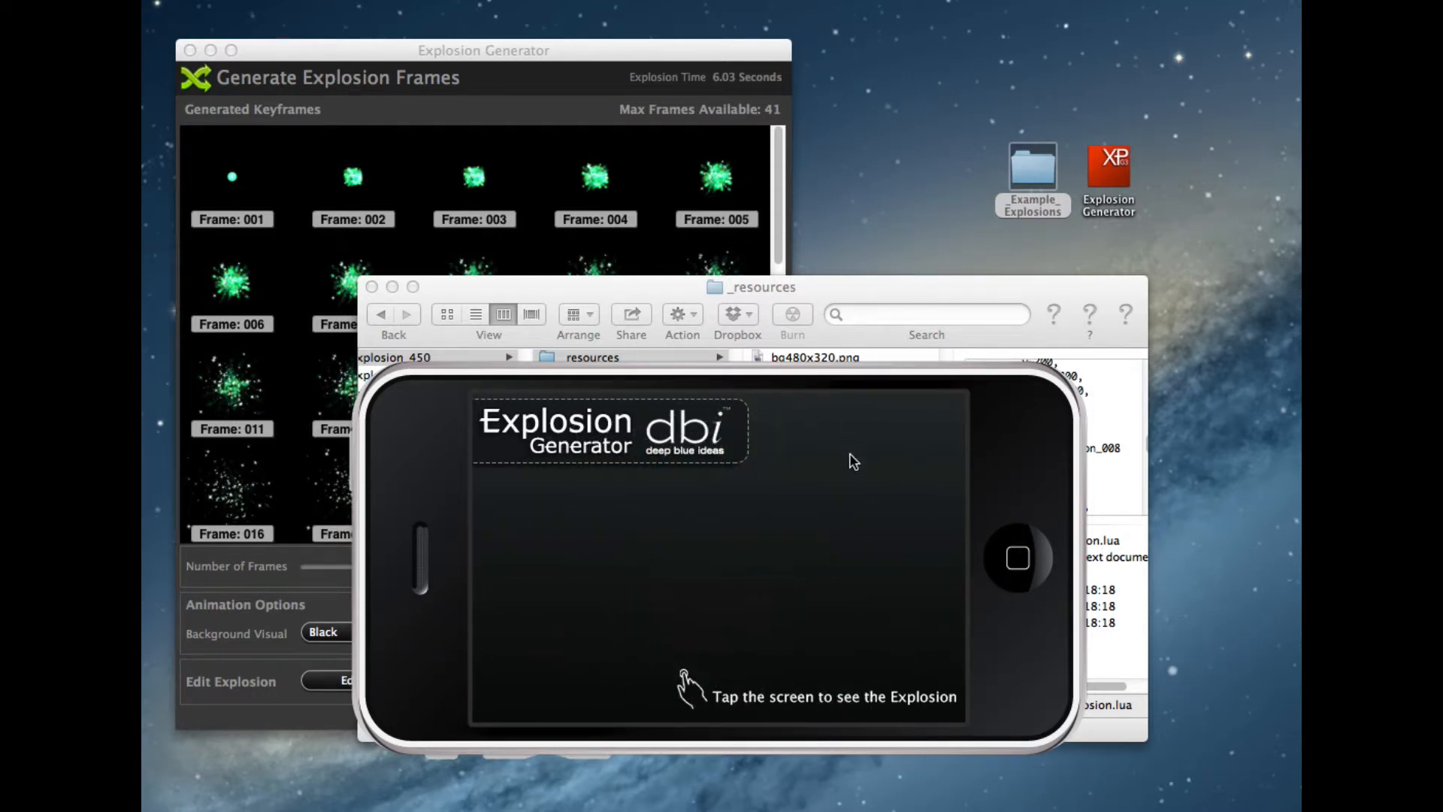
left_click(854, 461)
left_click(774, 485)
left_click(703, 554)
left_click(740, 500)
left_click(856, 526)
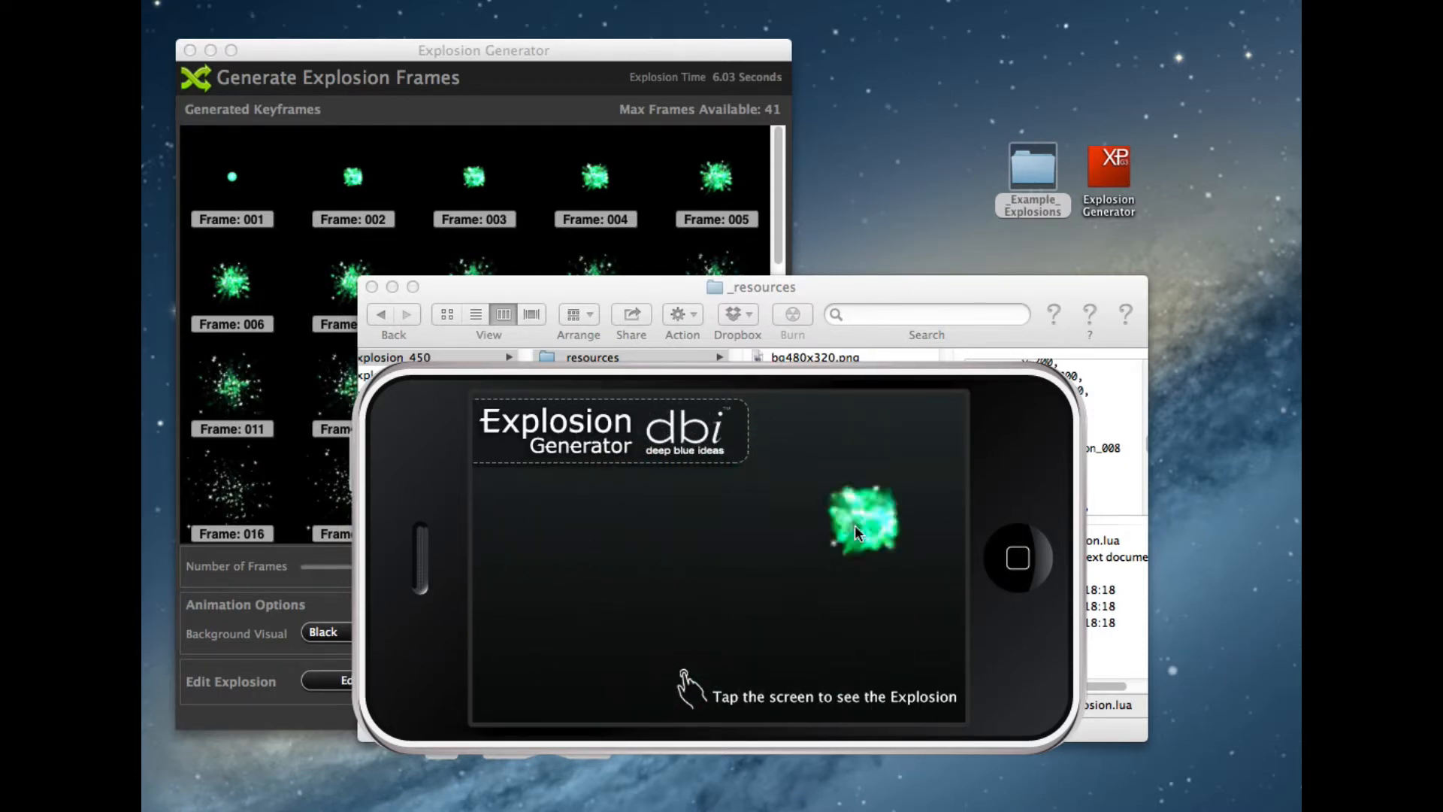
left_click(622, 618)
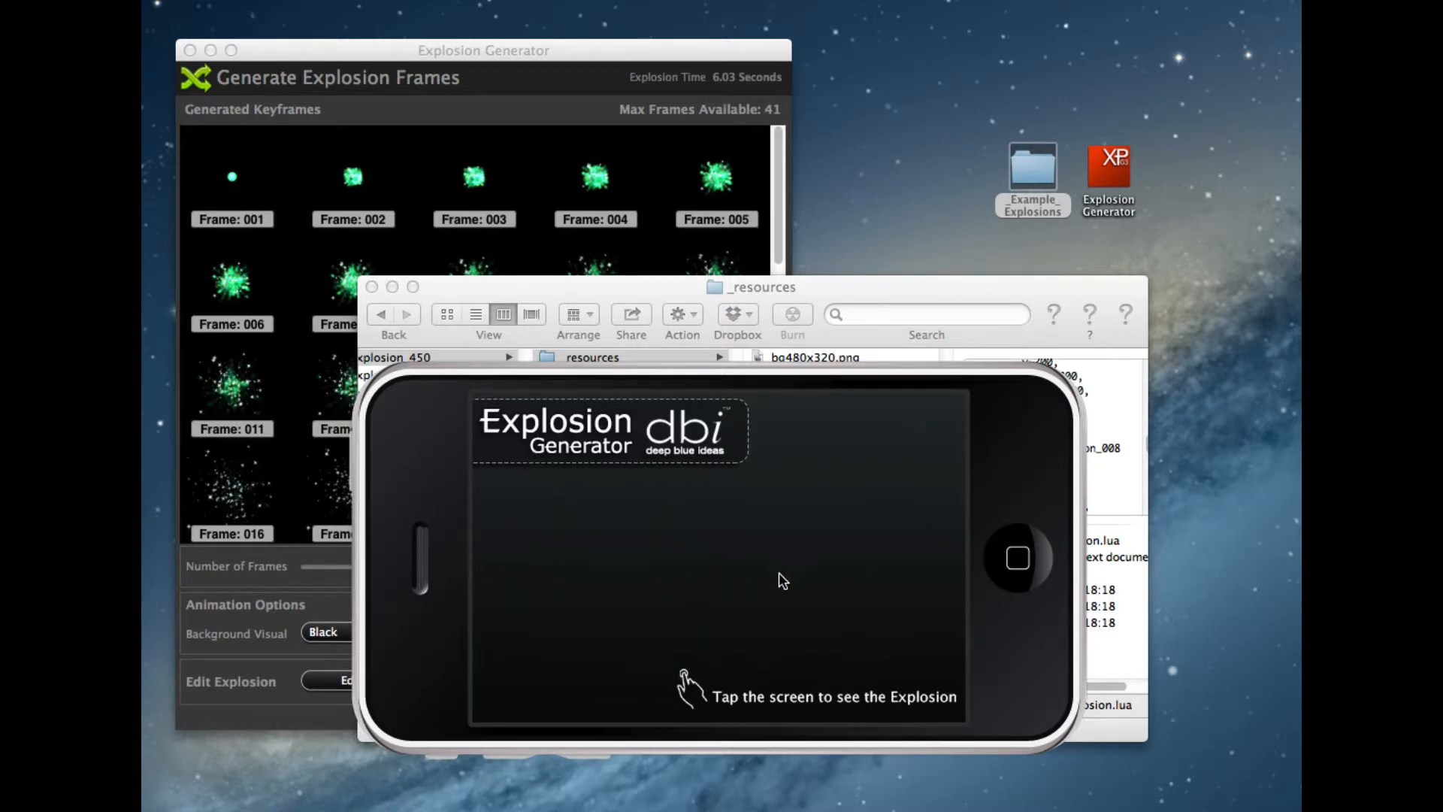
left_click(779, 575)
left_click(651, 590)
left_click(740, 481)
left_click(607, 555)
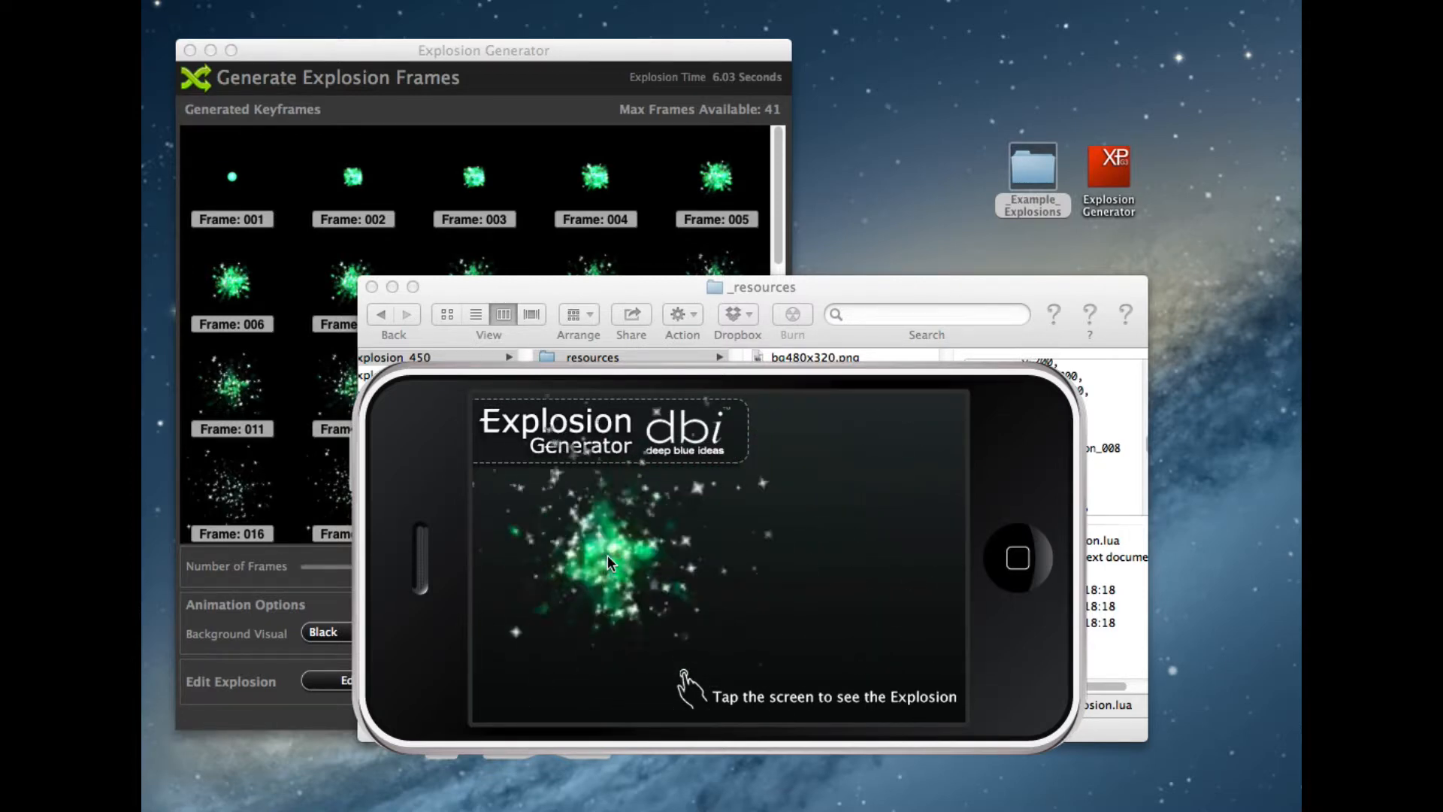
key("super+q")
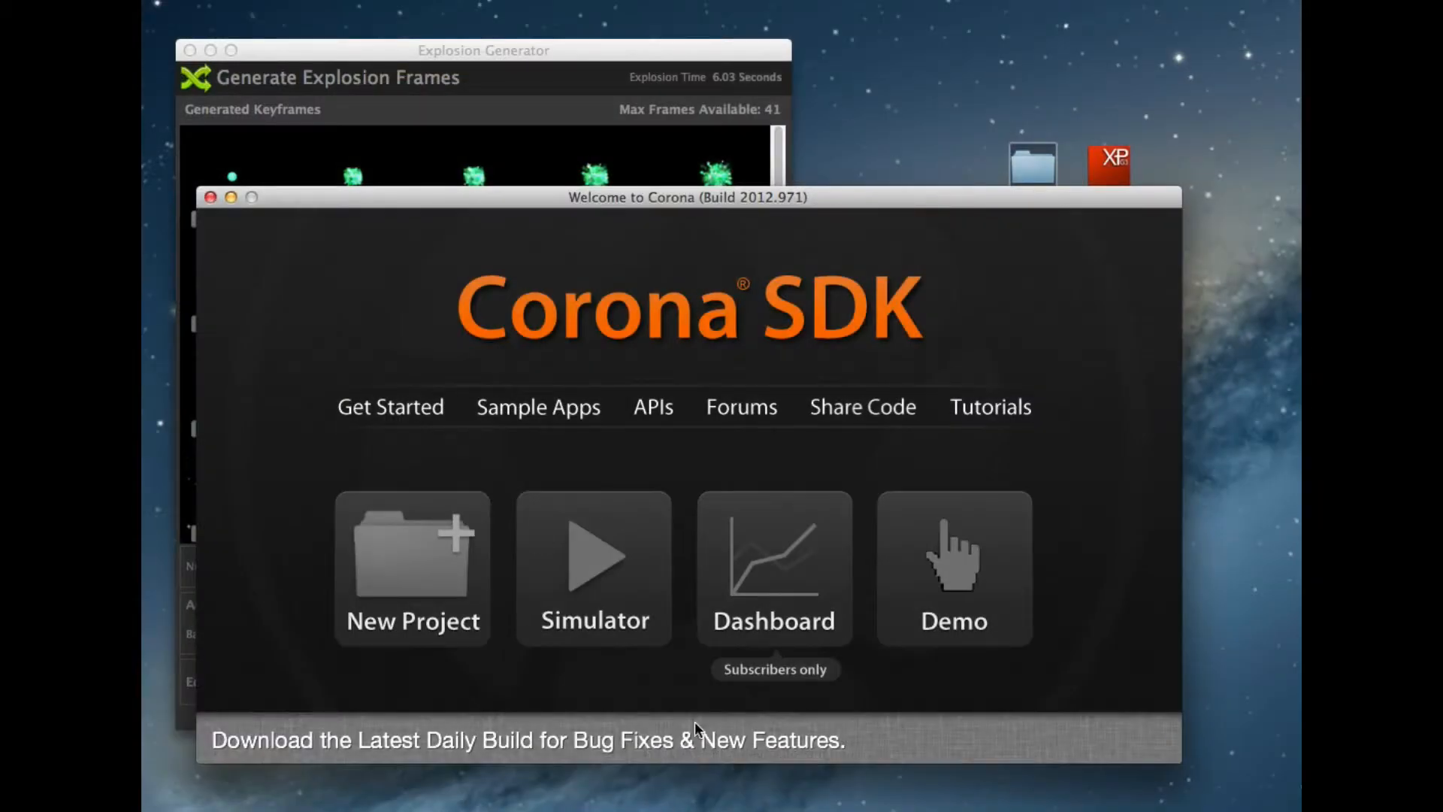
left_click(670, 632)
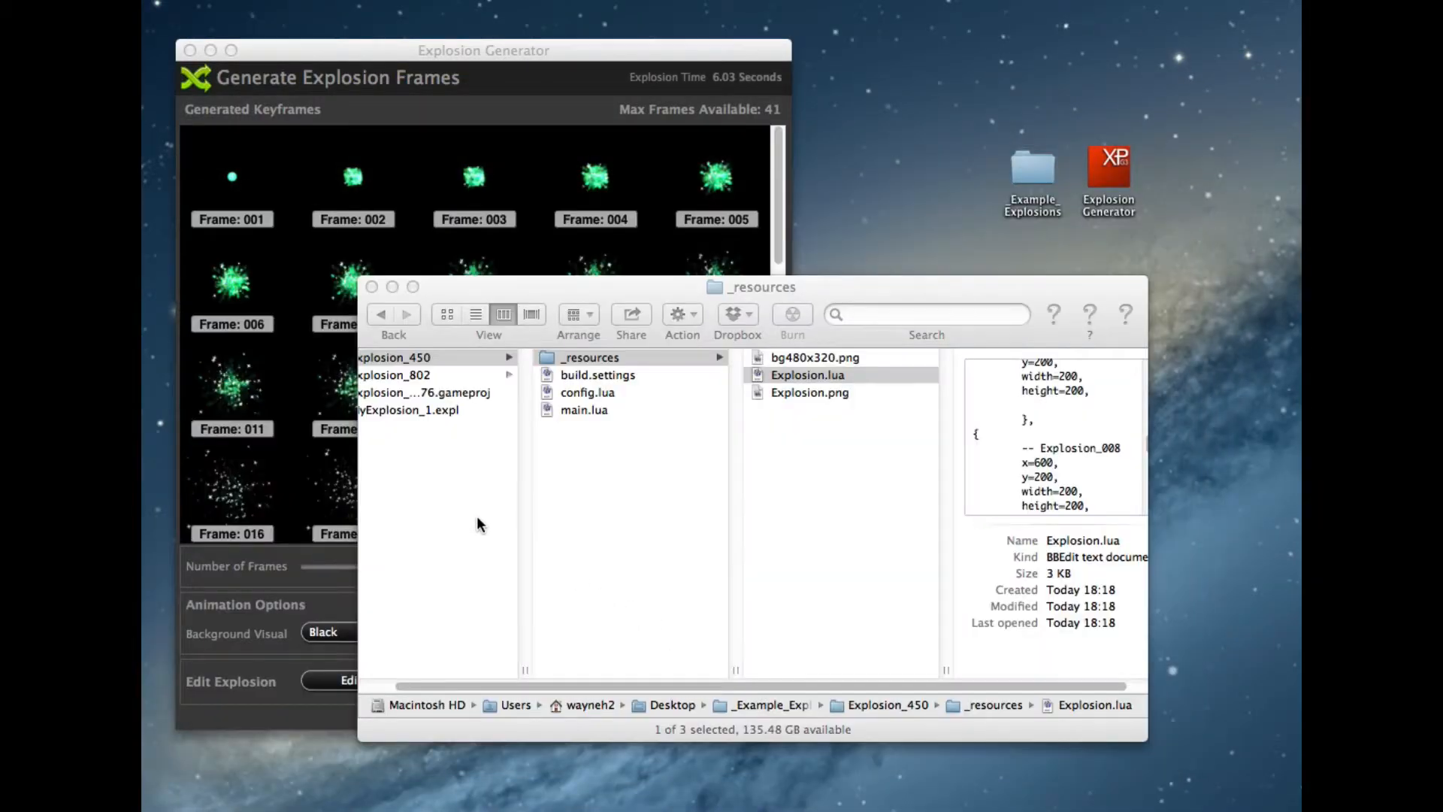
Delete all the exported items from the _Example_Explosions folder in Finder
scroll(496, 503, "left", 2)
left_click_drag(461, 445, 454, 320)
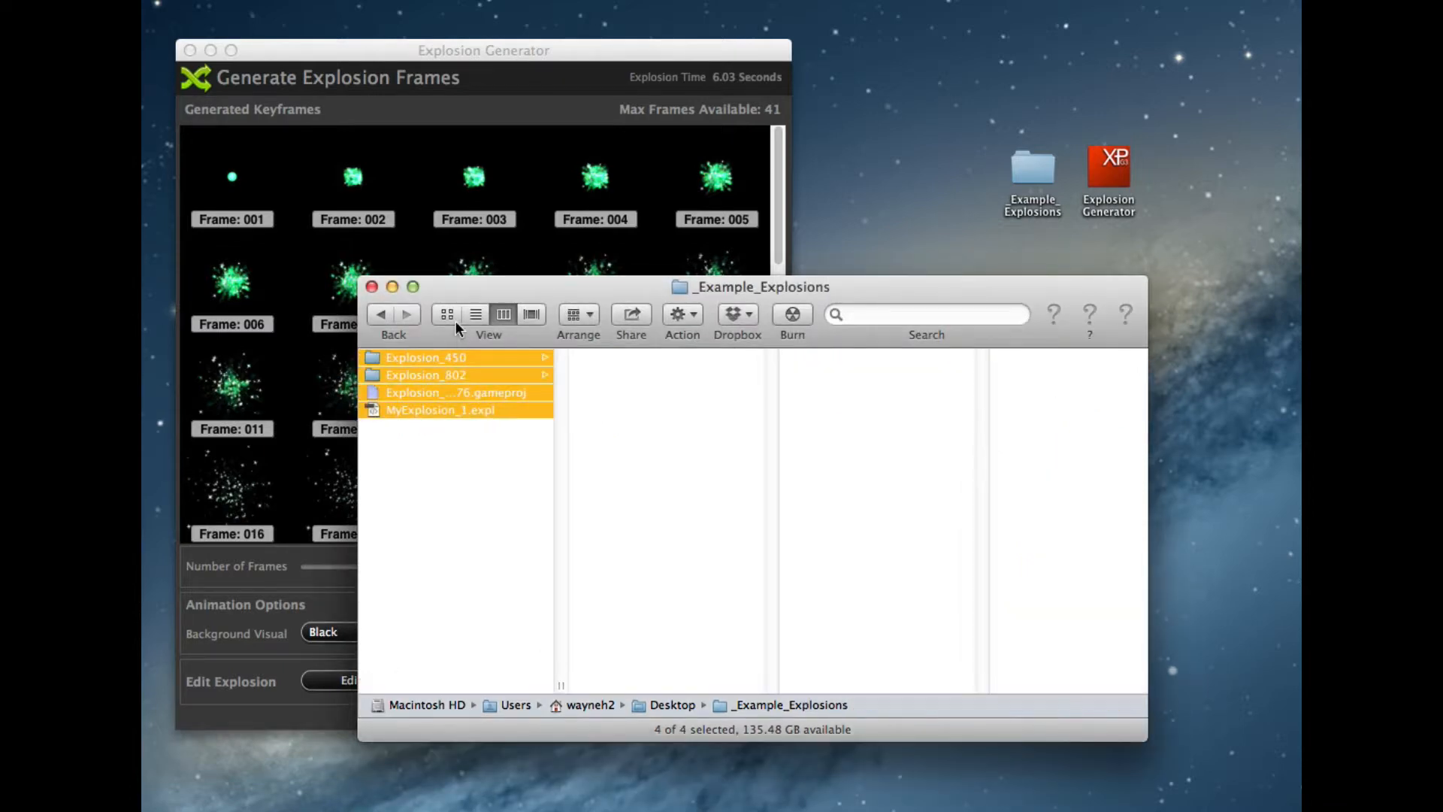
key("super+BackSpace")
Return to Explosion Generator, set the number of frames to 40, and open the animation's export setup
left_click(502, 275)
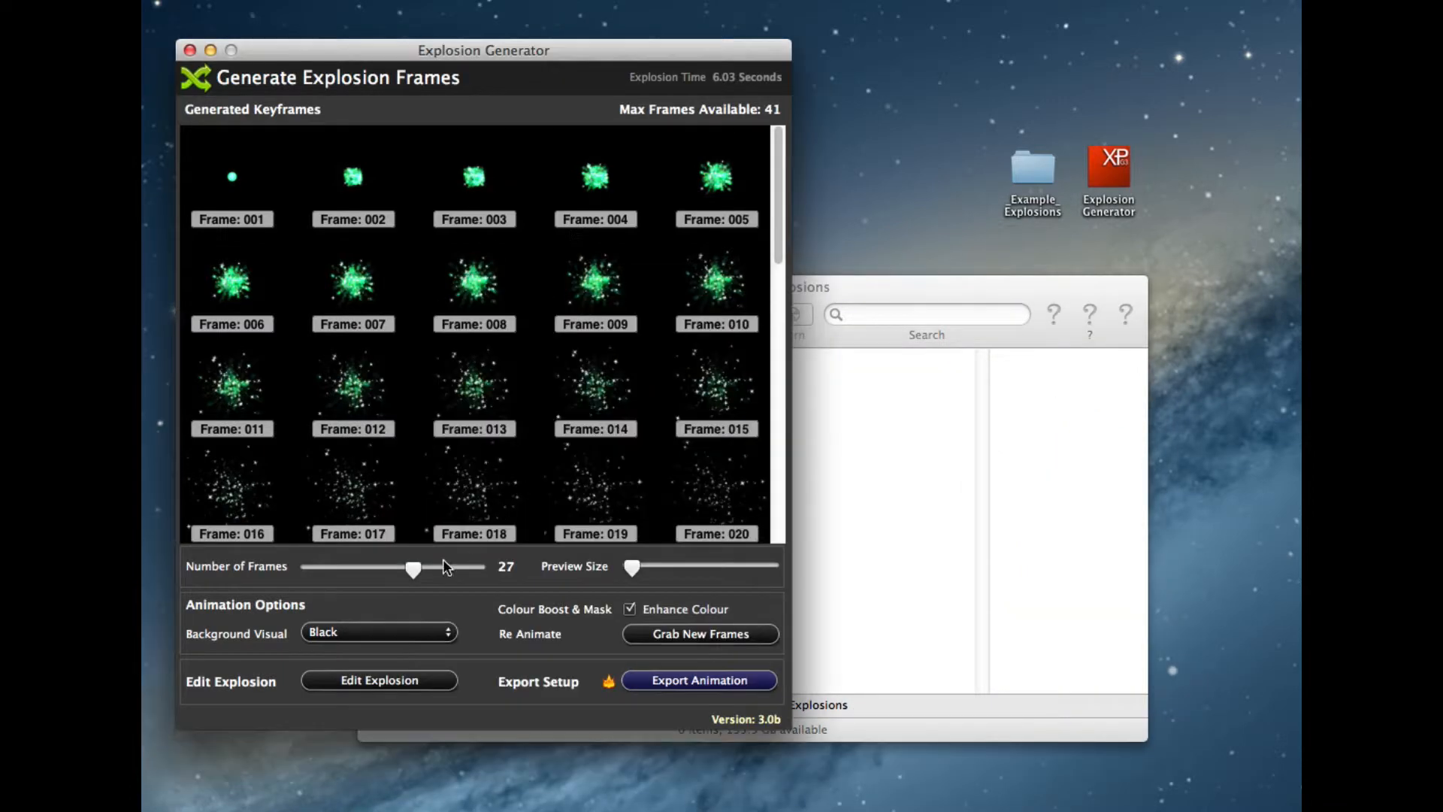
left_click_drag(413, 569, 471, 566)
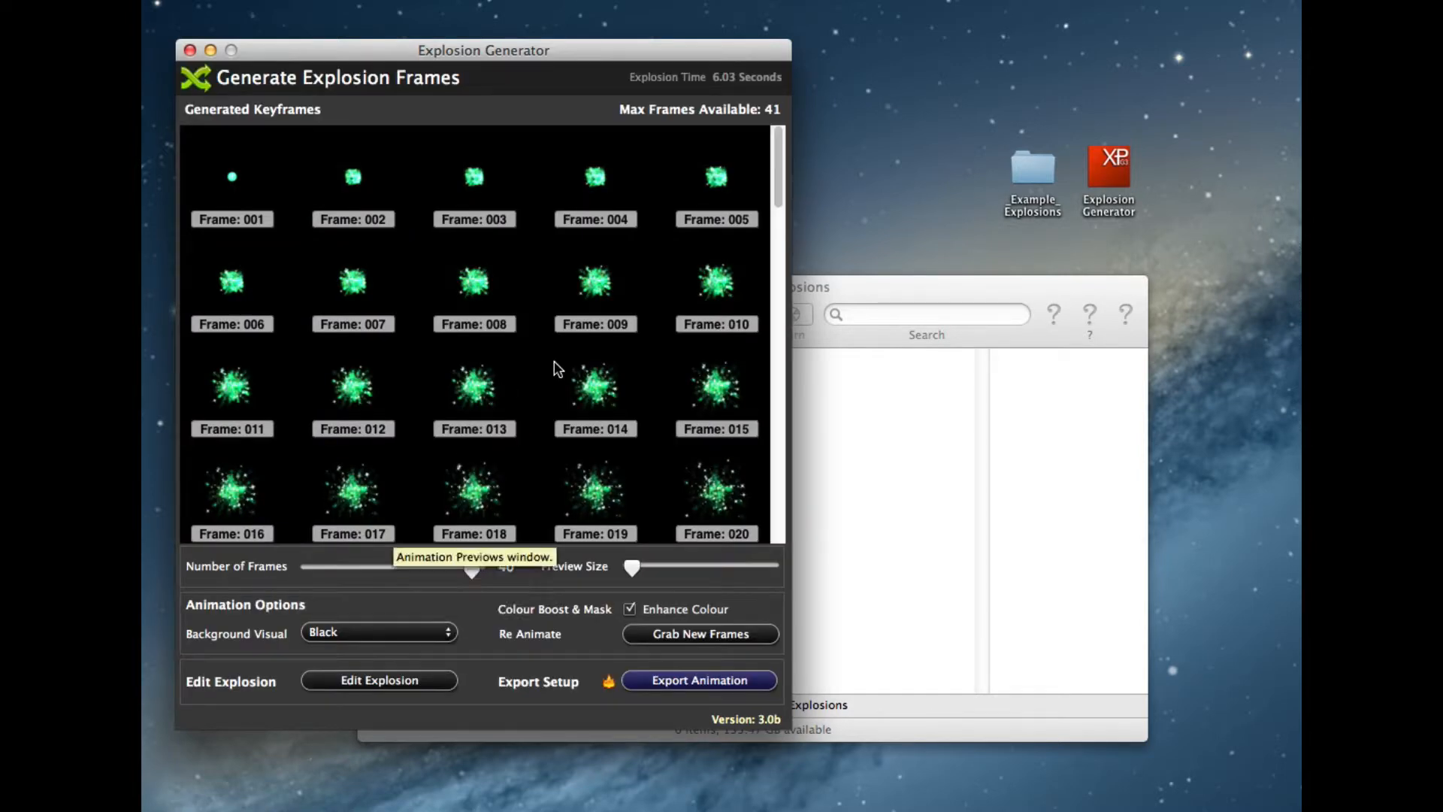
left_click(688, 679)
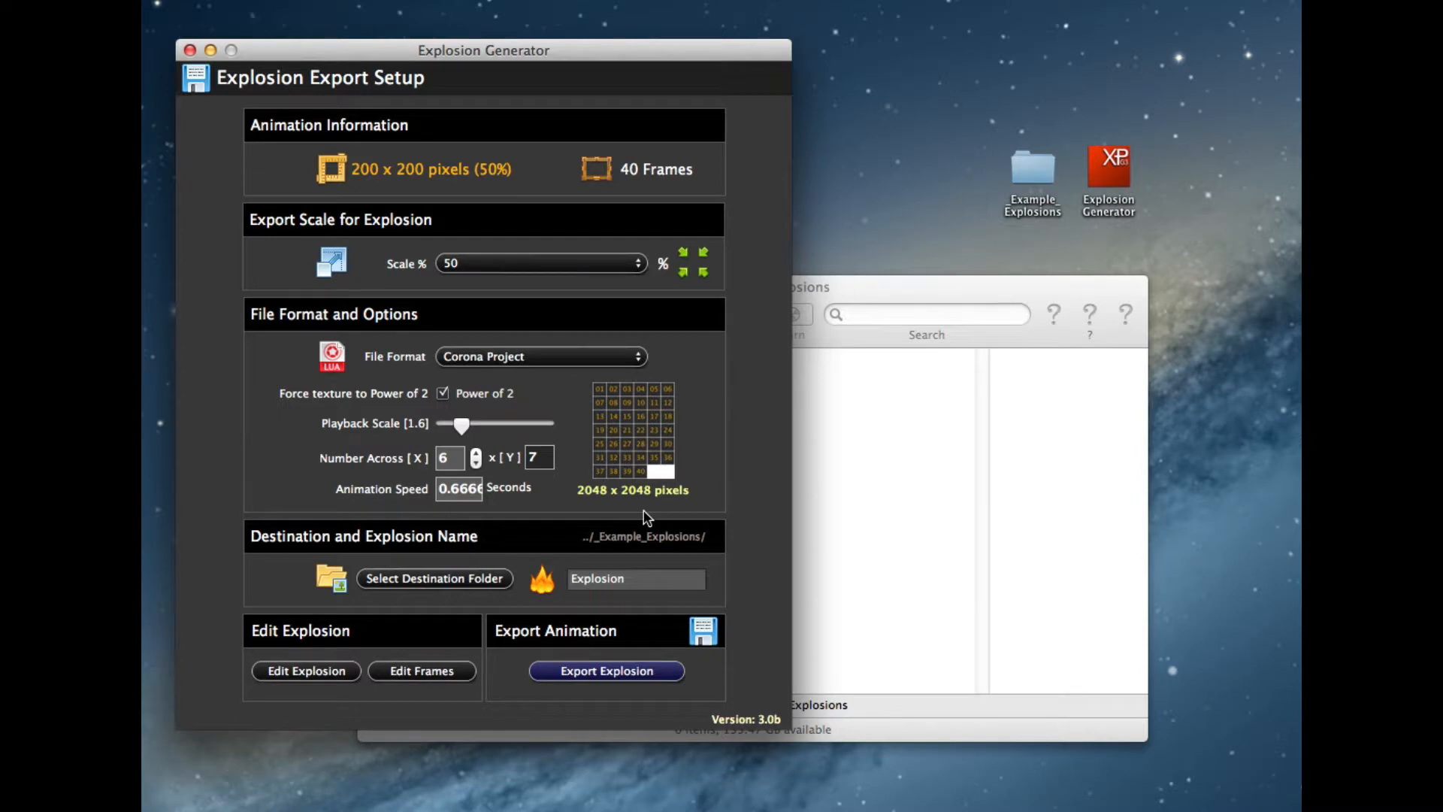
Set the export scale to 75% and the playback scale to 1.2, keep 6 frames across, and export the Corona project
left_click(509, 264)
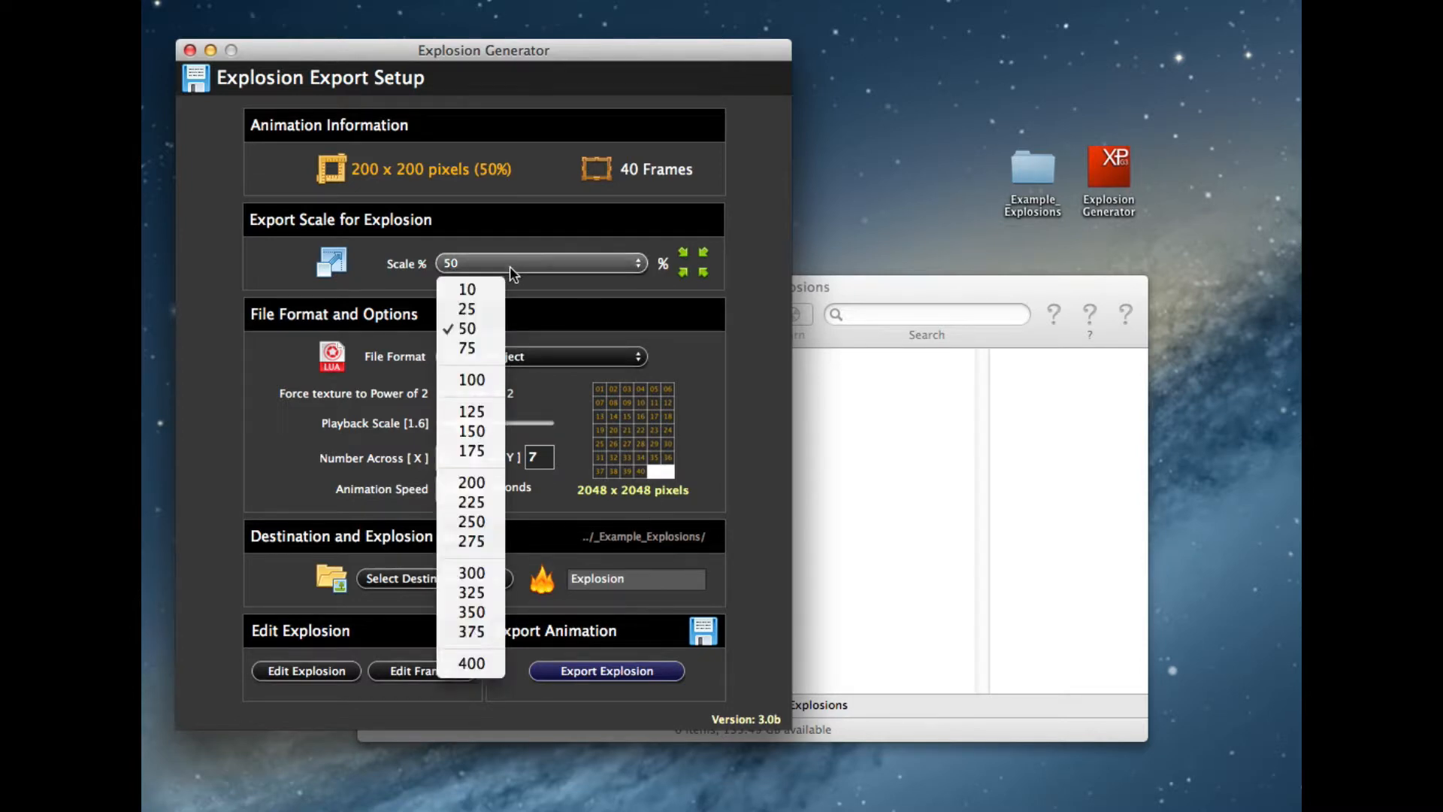
left_click(478, 348)
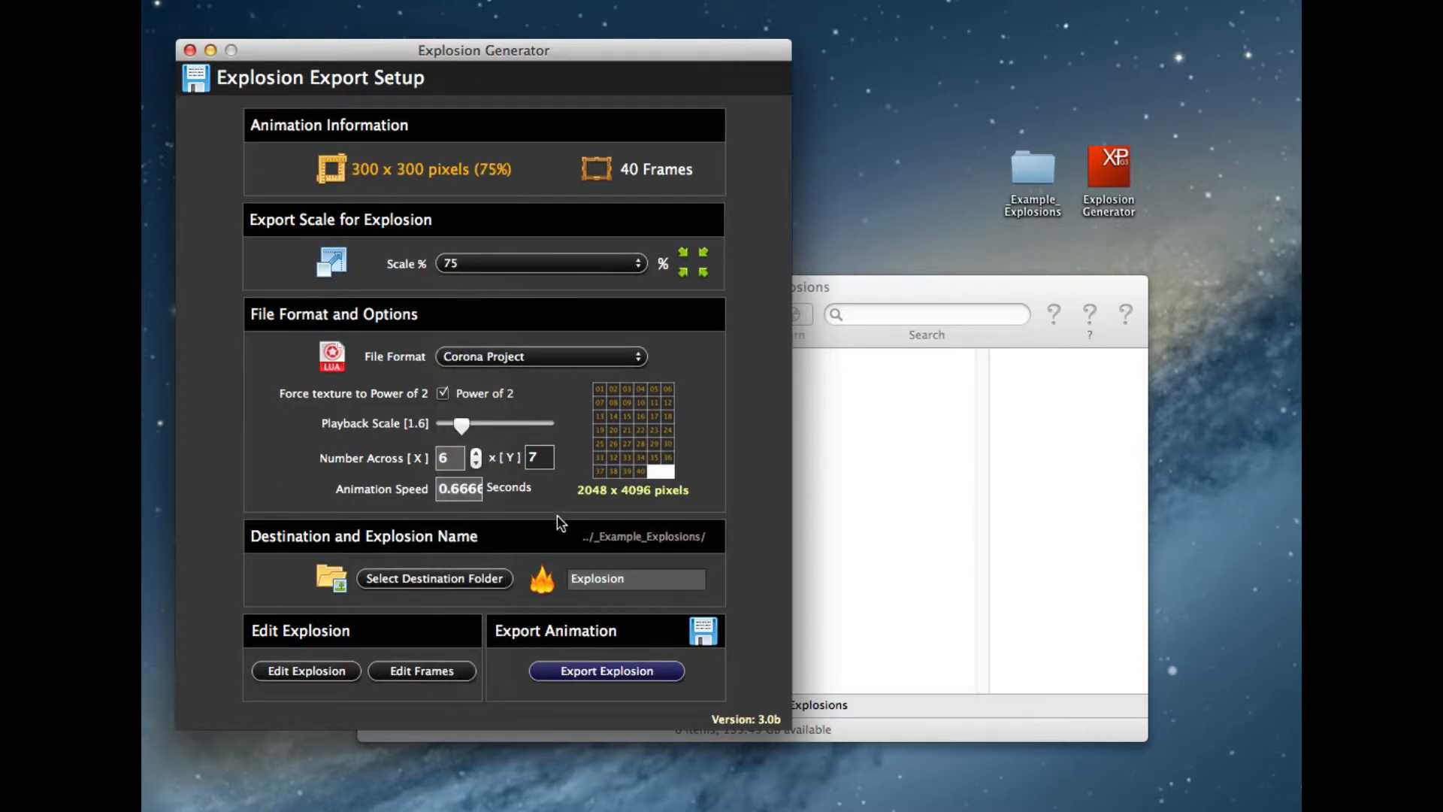
left_click(477, 464)
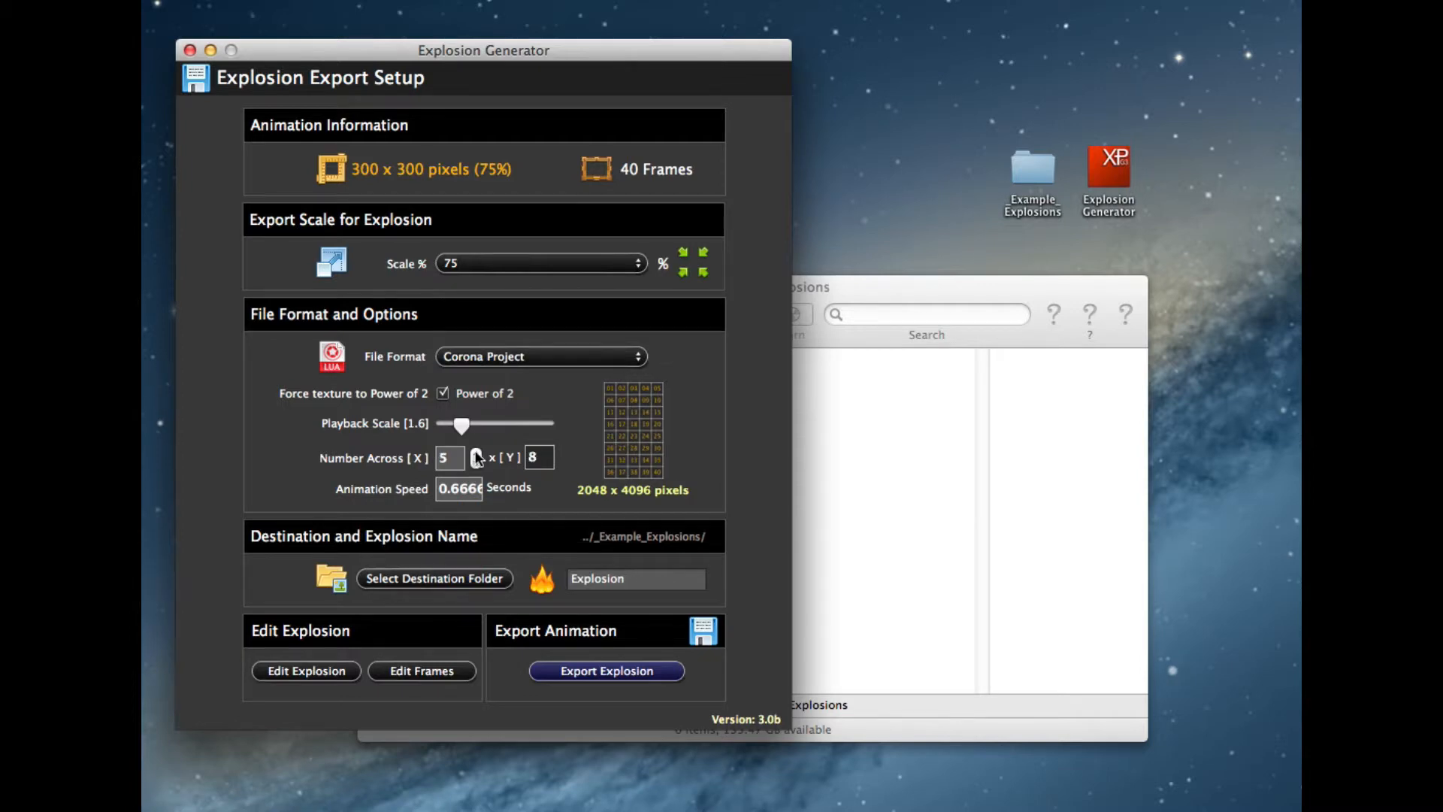
left_click(476, 453)
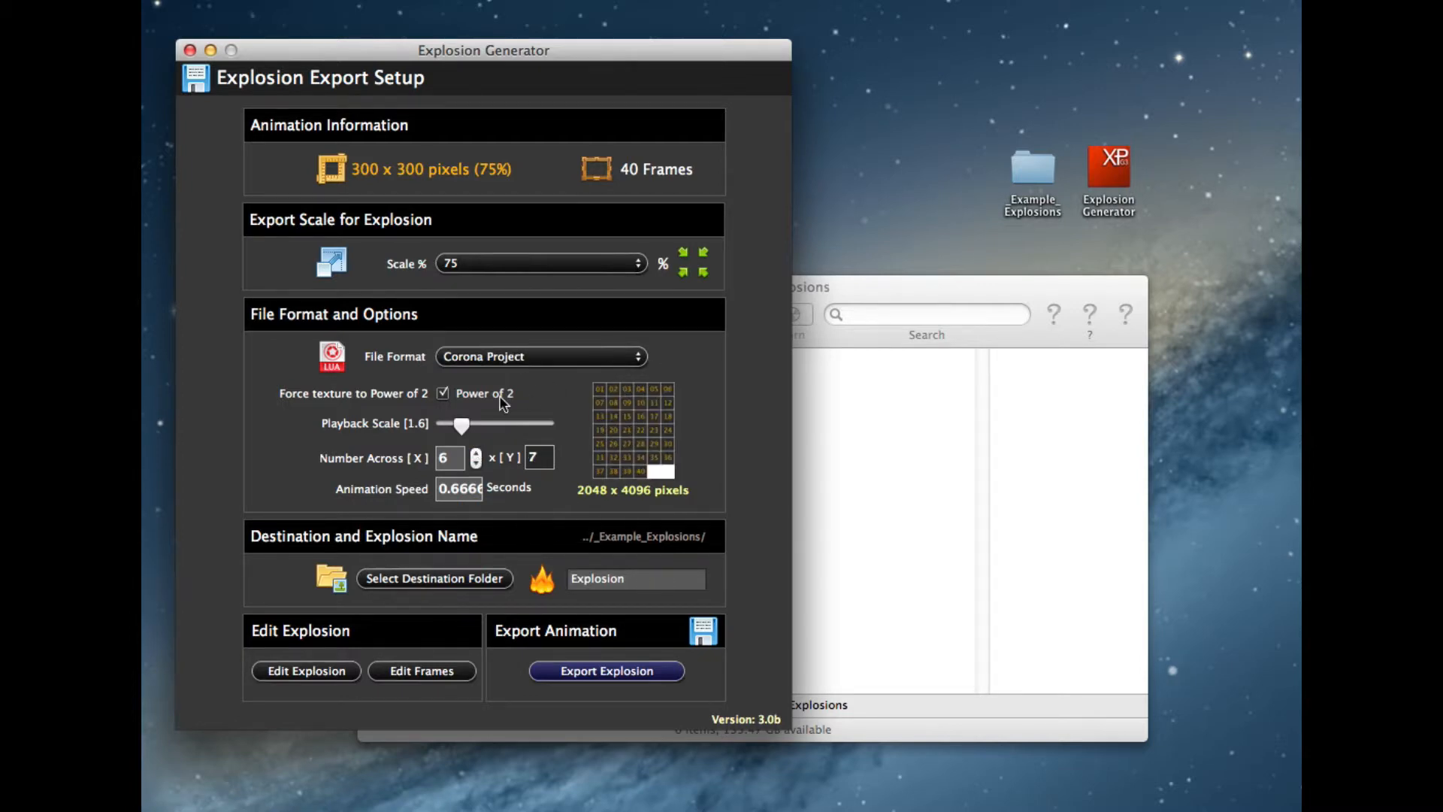
left_click_drag(462, 421, 458, 422)
left_click(607, 672)
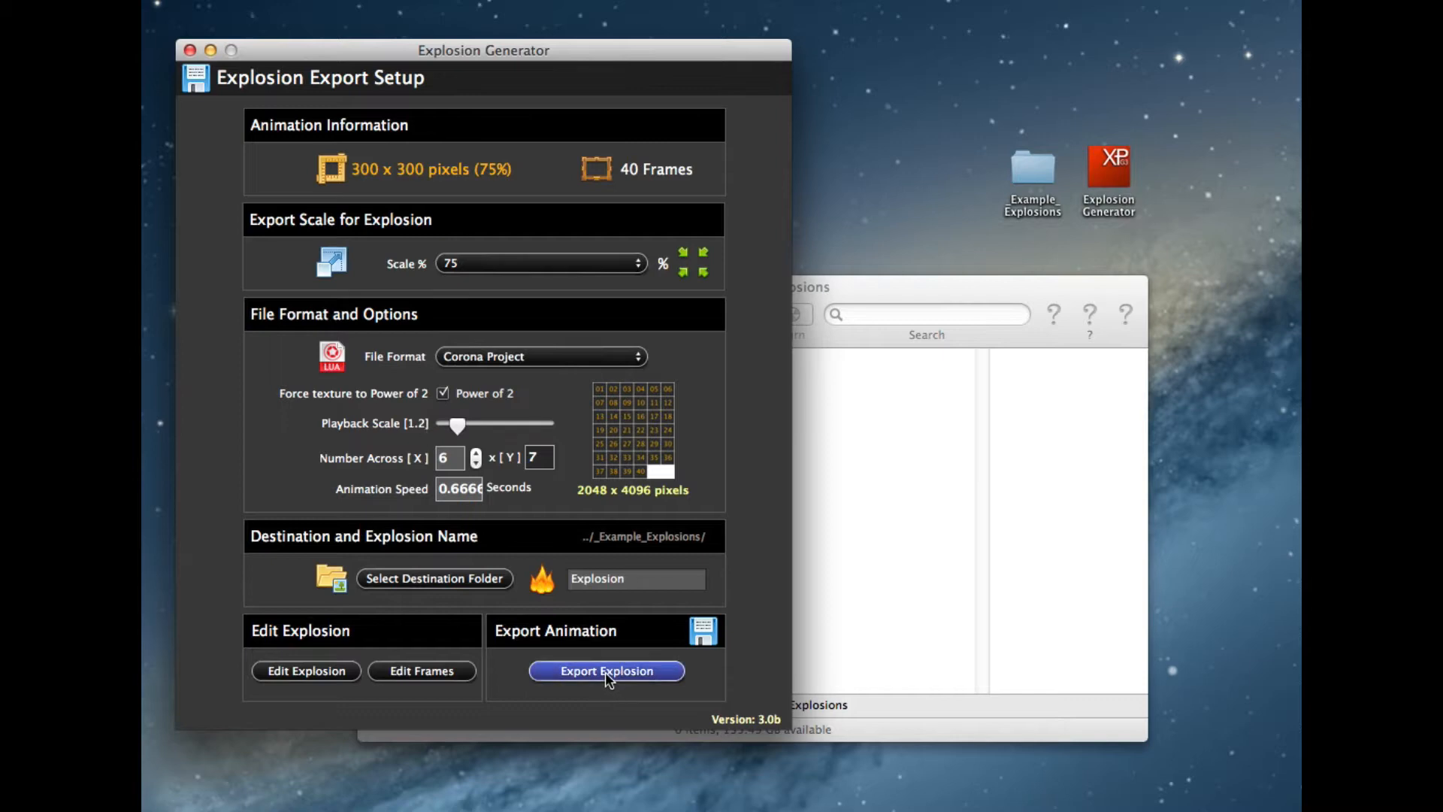
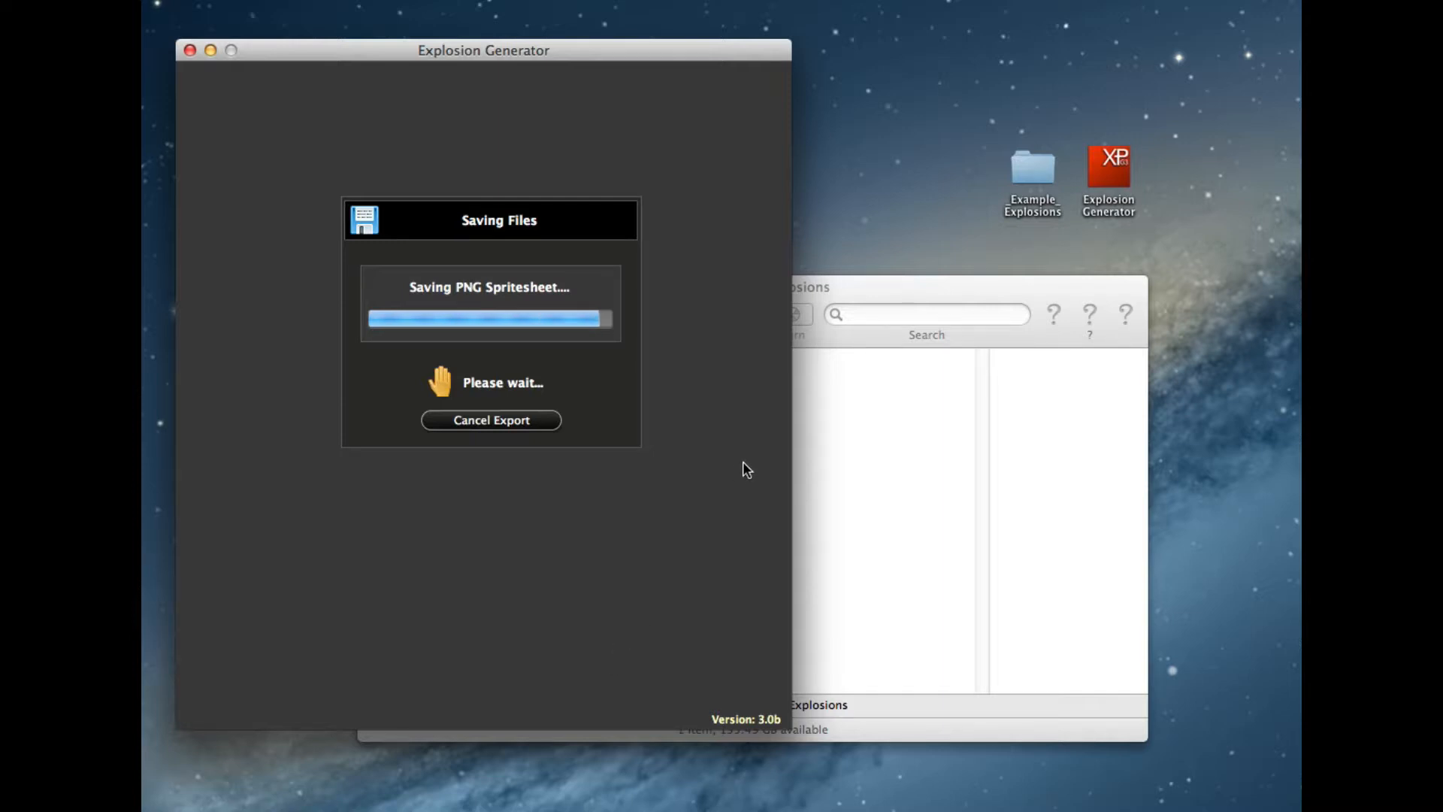
Check the exported Explosion_994 folder in Finder, and open its main.lua in the Corona Simulator
left_click(918, 466)
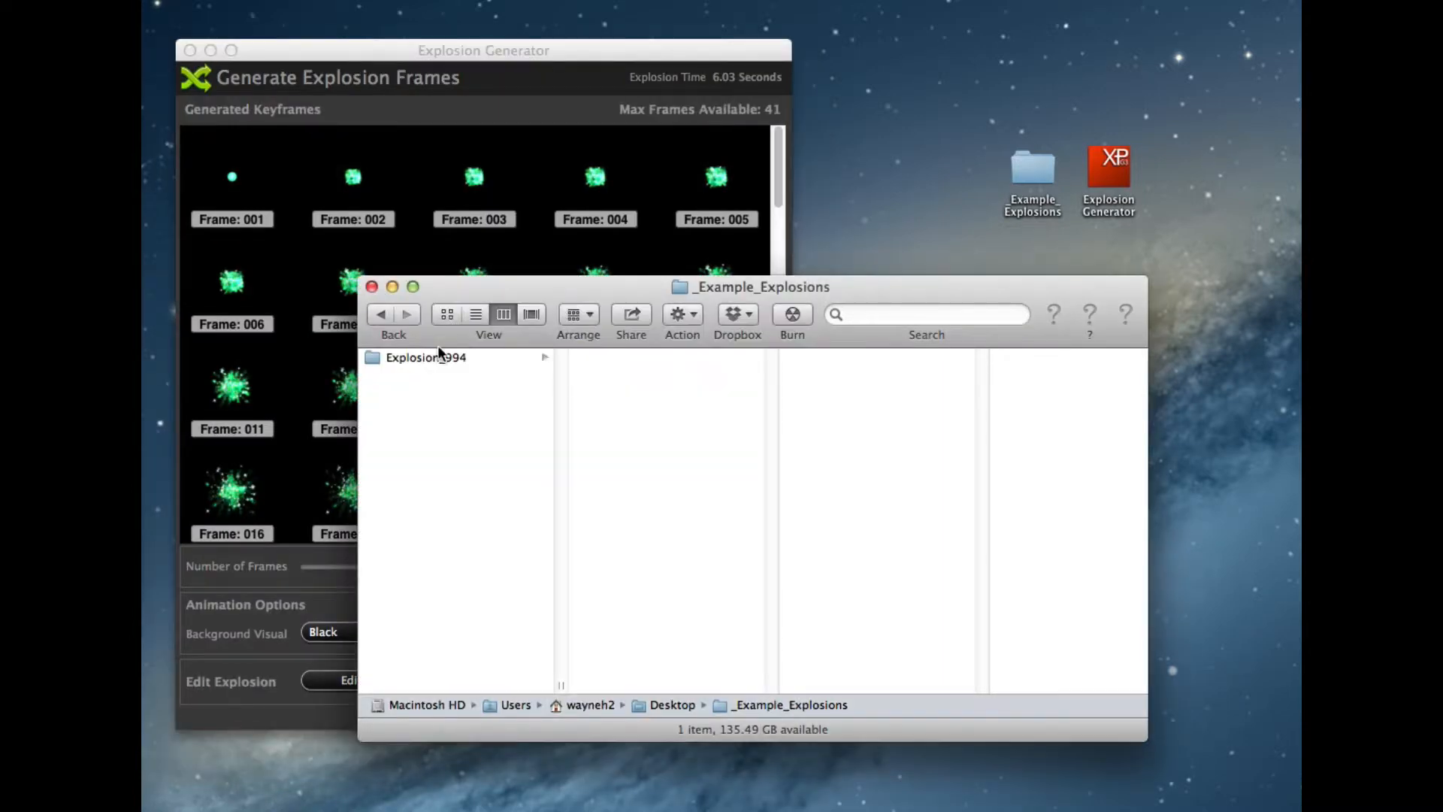
left_click(440, 357)
key("super+Tab")
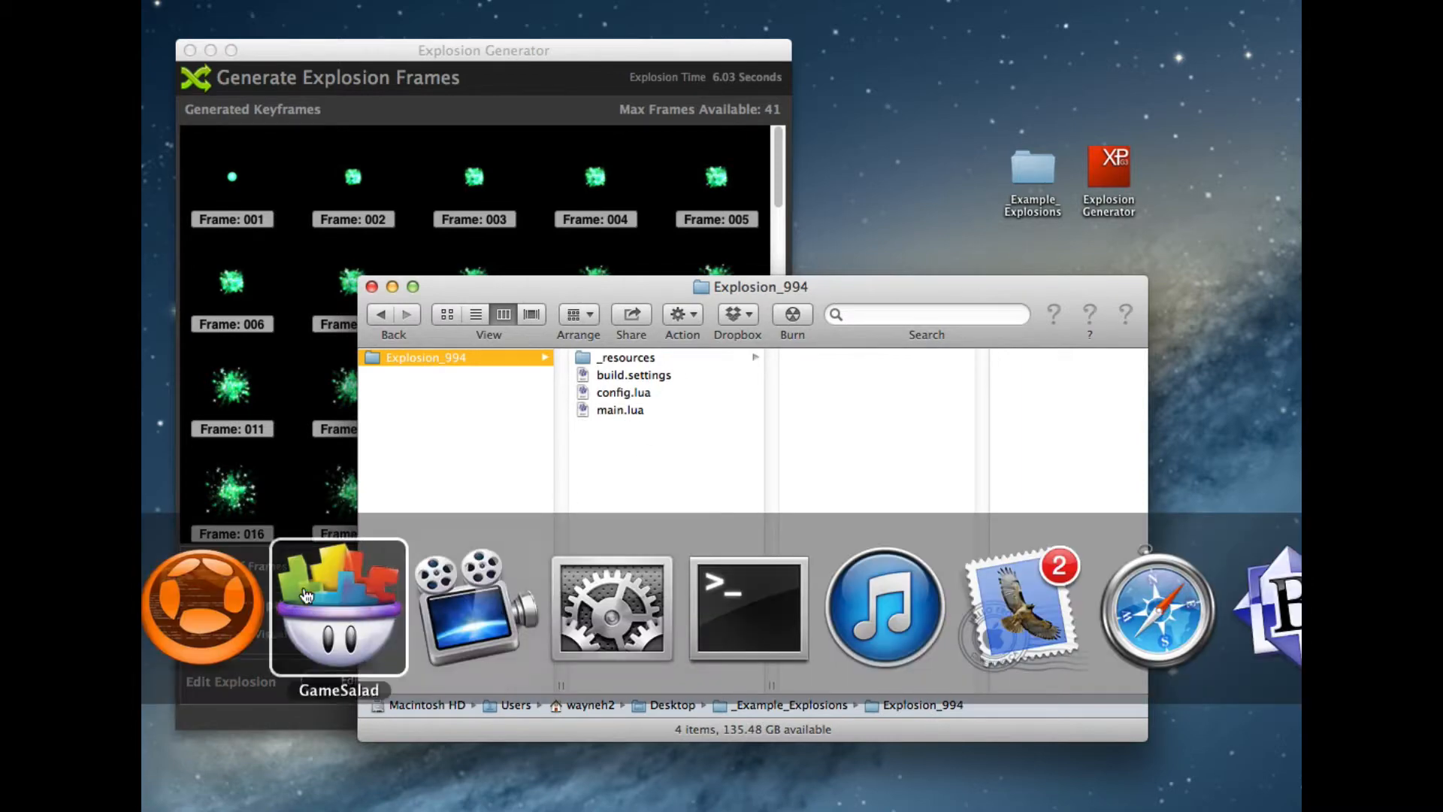
left_click(218, 593)
left_click(574, 541)
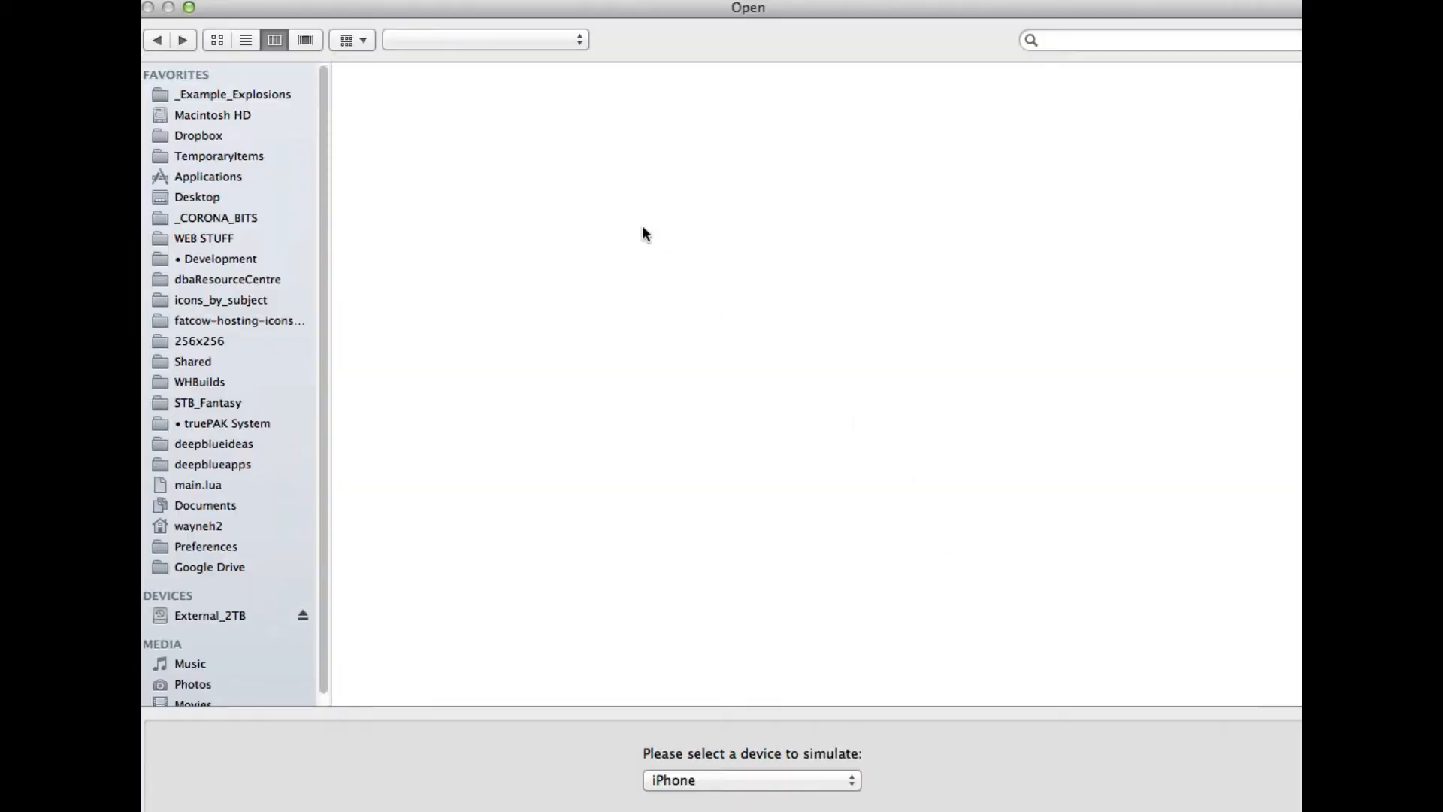
left_click(250, 93)
left_click(431, 72)
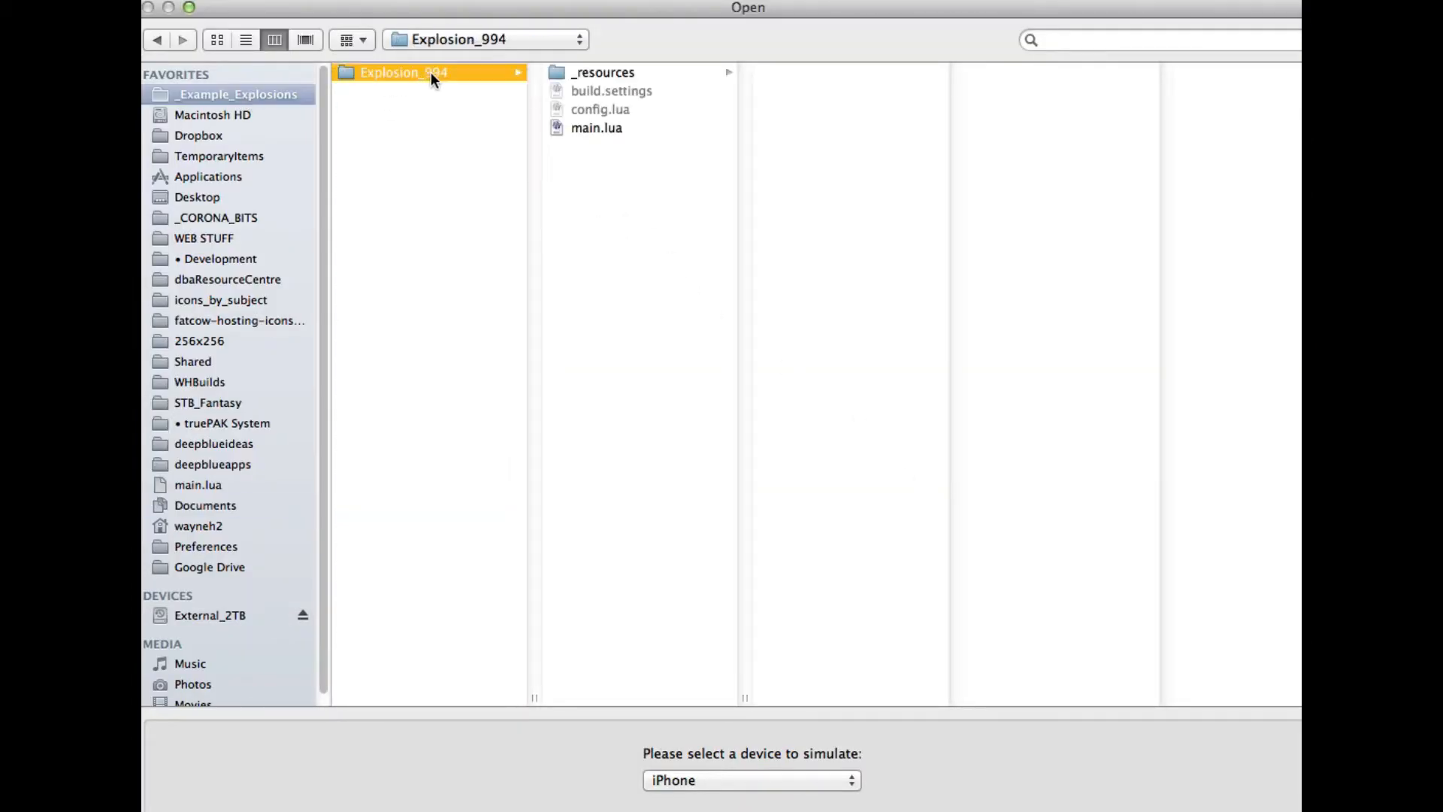
left_click(601, 130)
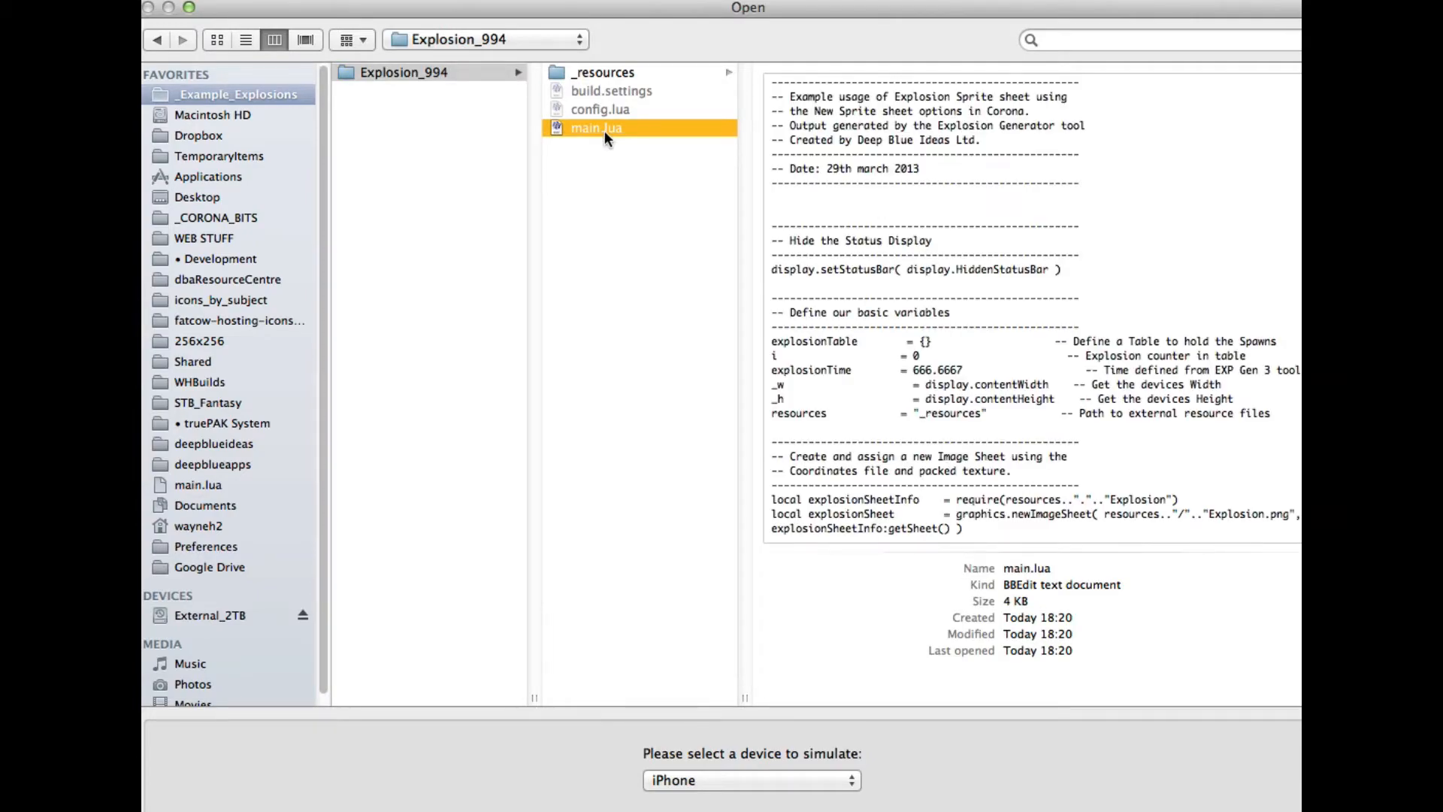
double_click(603, 129)
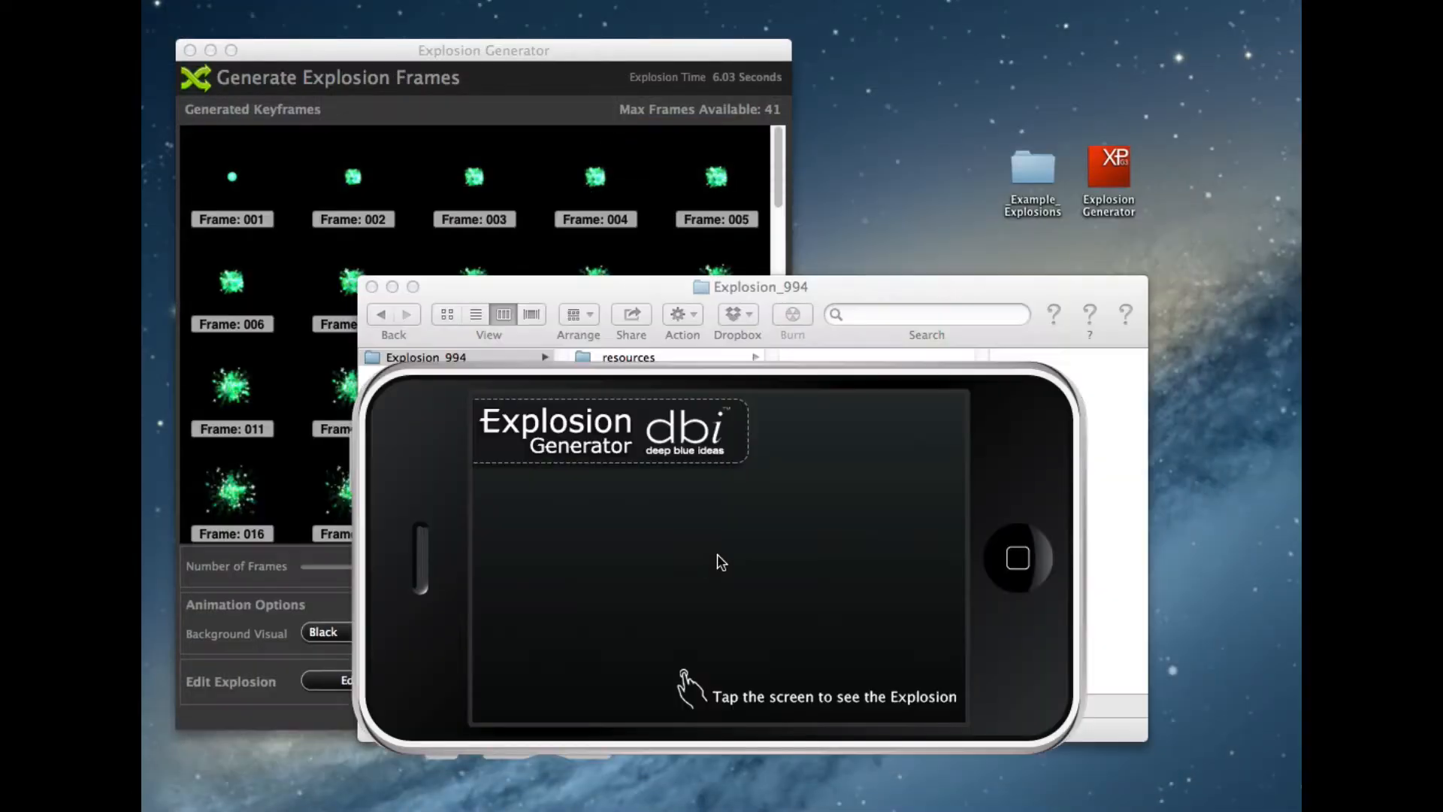
Test the 40-frame Explosion_994 project by triggering explosions at many points on the simulated iPhone screen
left_click(720, 558)
left_click(616, 596)
left_click(676, 628)
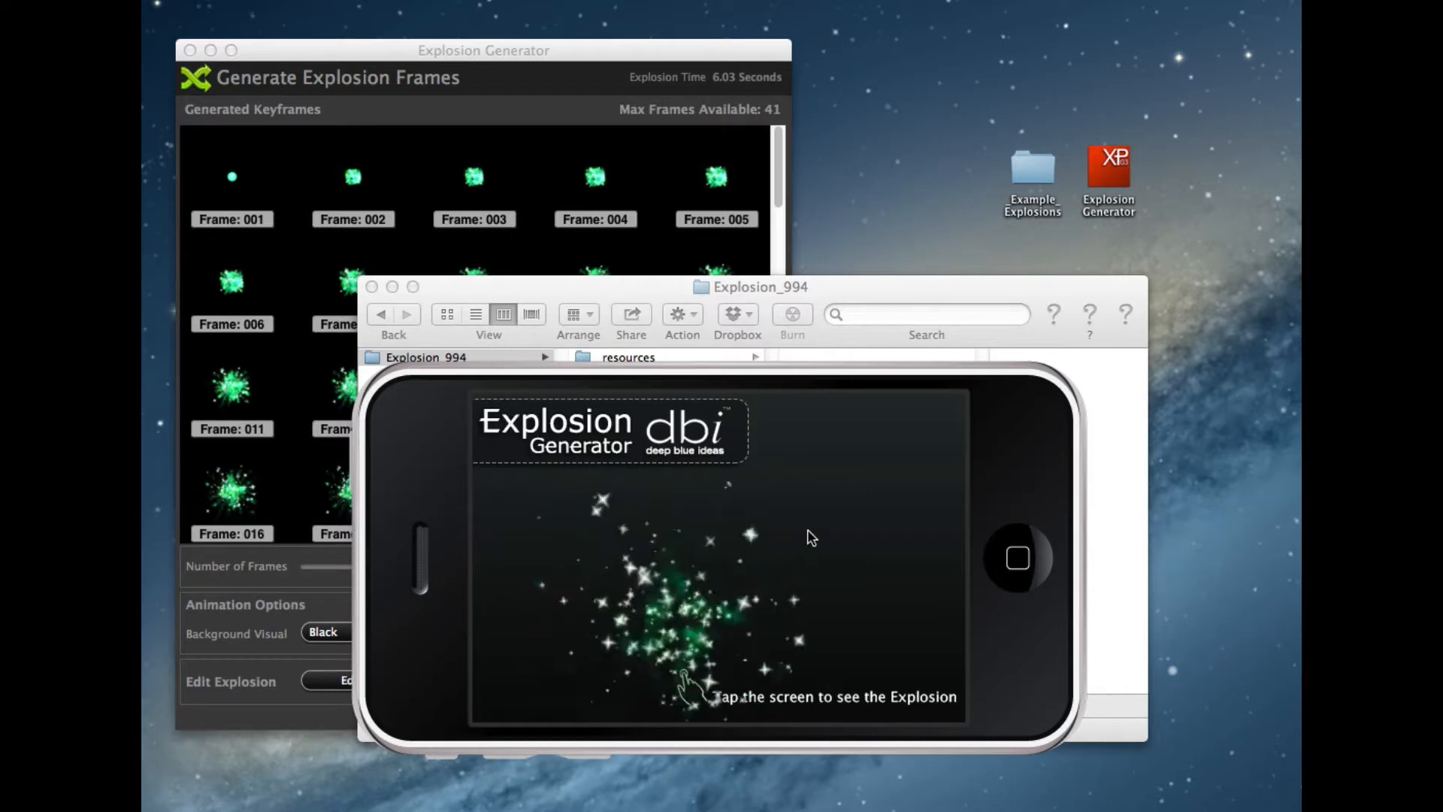
left_click(809, 534)
left_click(738, 472)
left_click(612, 450)
left_click(531, 482)
left_click(551, 621)
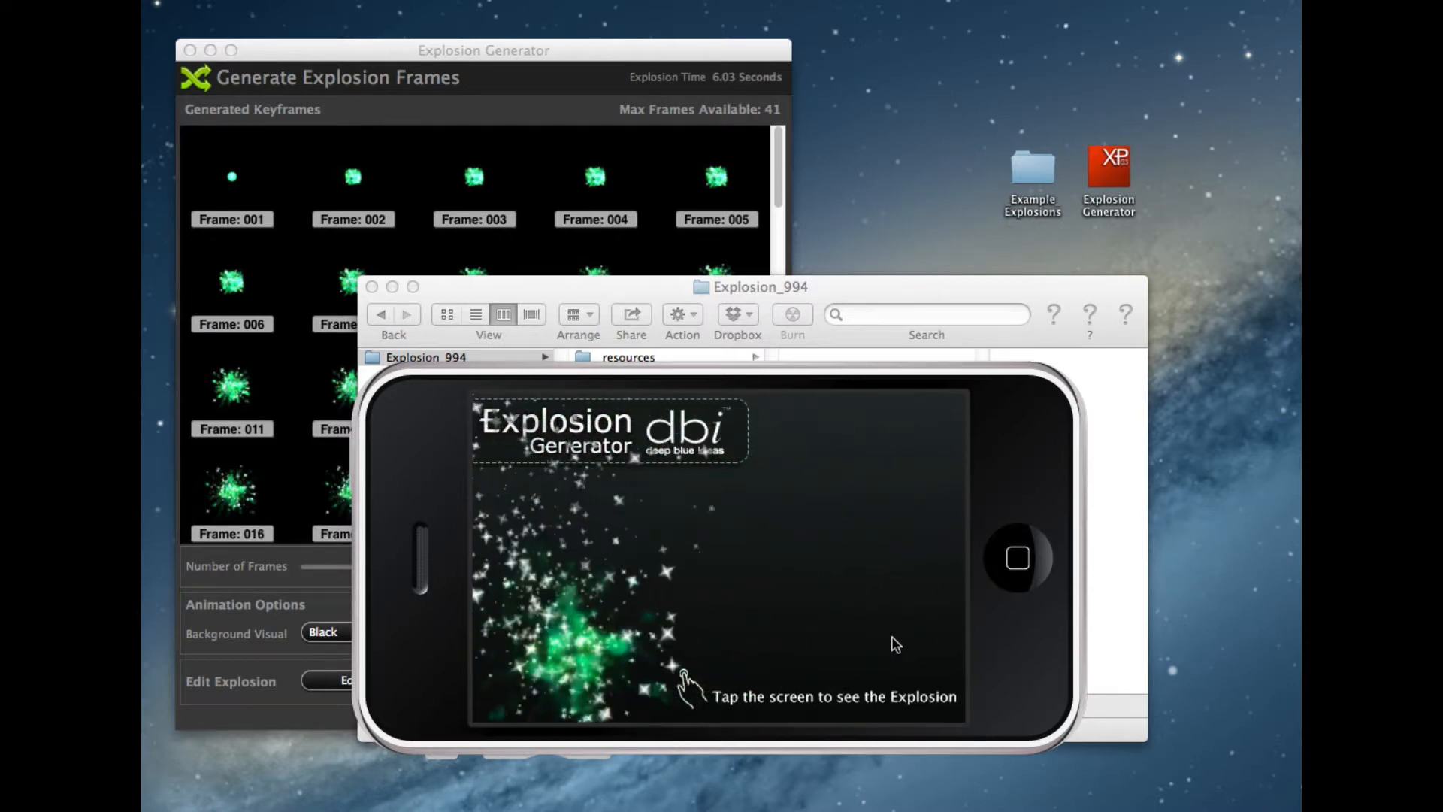
left_click(867, 606)
left_click(773, 511)
left_click(696, 447)
left_click(564, 480)
left_click(518, 591)
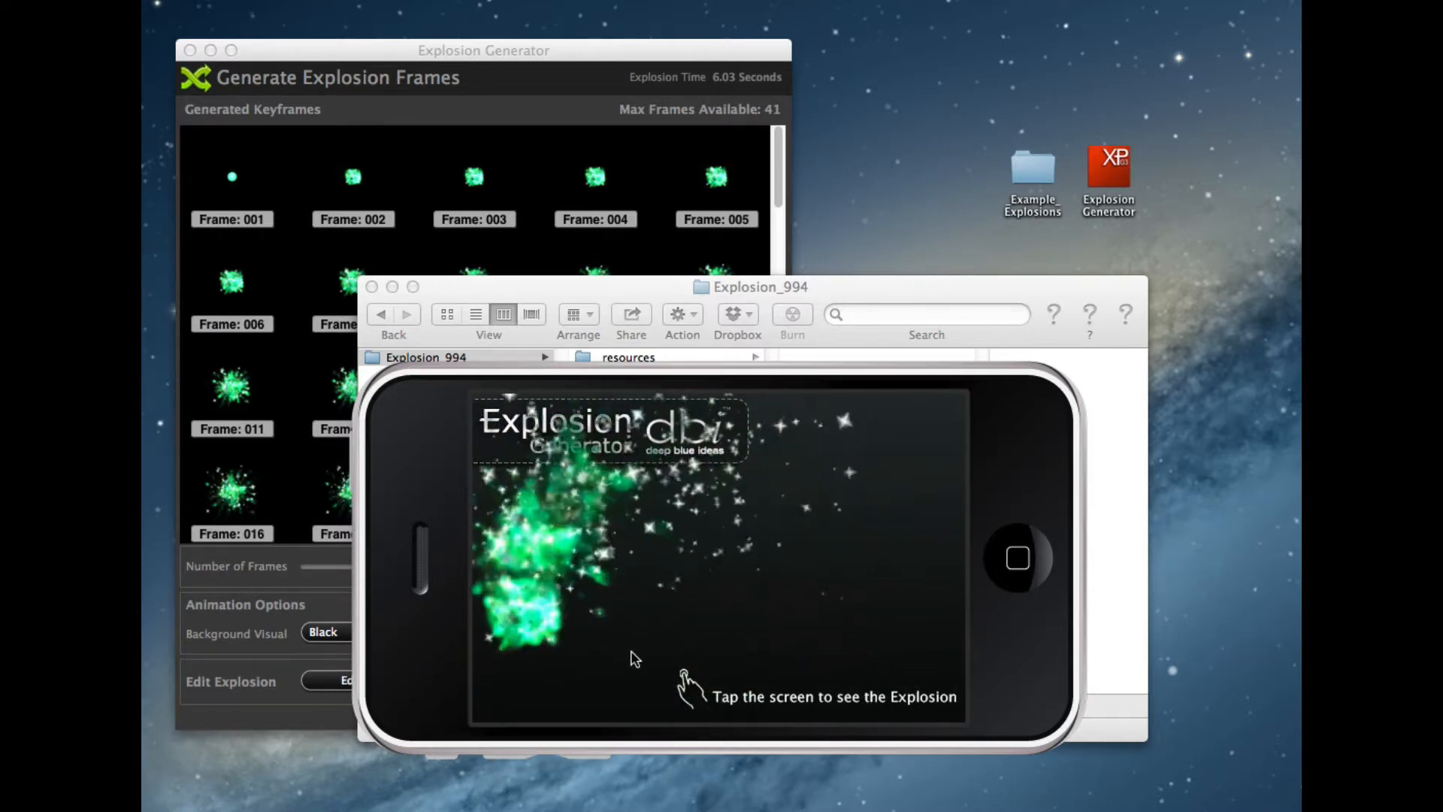
left_click(632, 658)
left_click(723, 582)
left_click(781, 510)
left_click(906, 676)
left_click(910, 502)
left_click(845, 447)
left_click(683, 533)
left_click(605, 560)
left_click(579, 455)
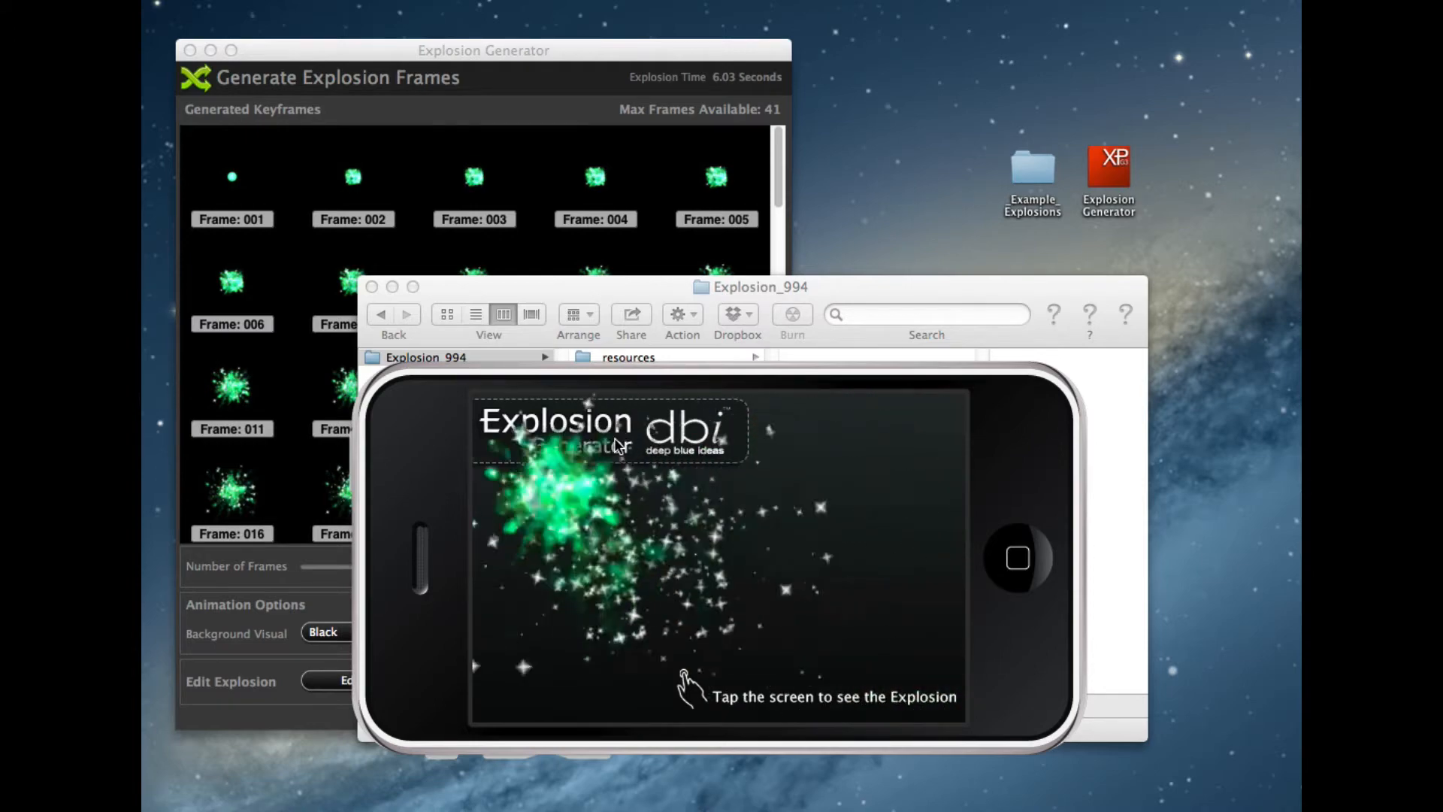
Keep triggering overlapping explosions across the simulated iPhone screen to judge the size and smoothness of the Corona animation
left_click(693, 474)
left_click(759, 556)
left_click(872, 502)
left_click(798, 445)
left_click(753, 611)
left_click(594, 660)
left_click(540, 594)
left_click(550, 490)
left_click(735, 536)
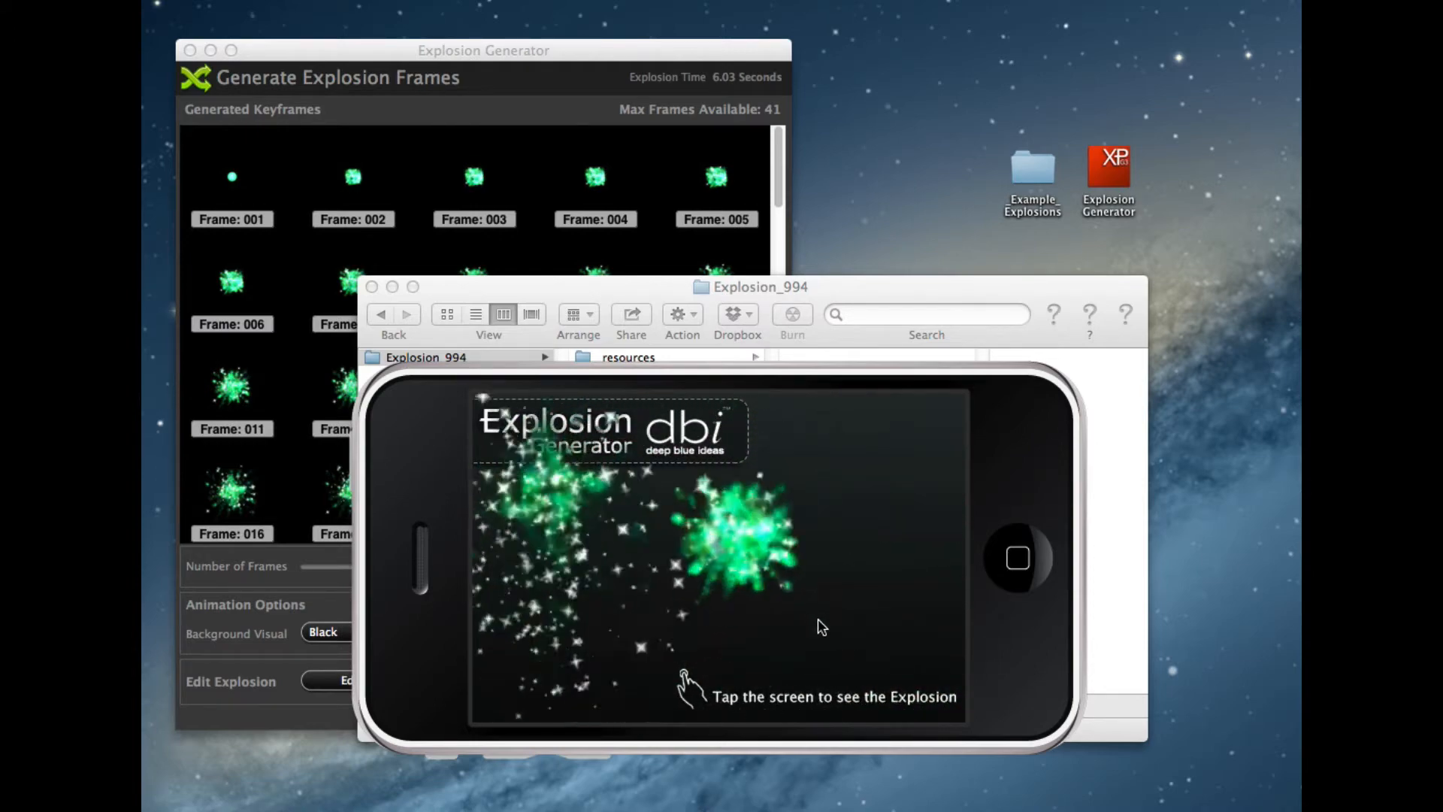
left_click(820, 622)
left_click(863, 466)
left_click(597, 583)
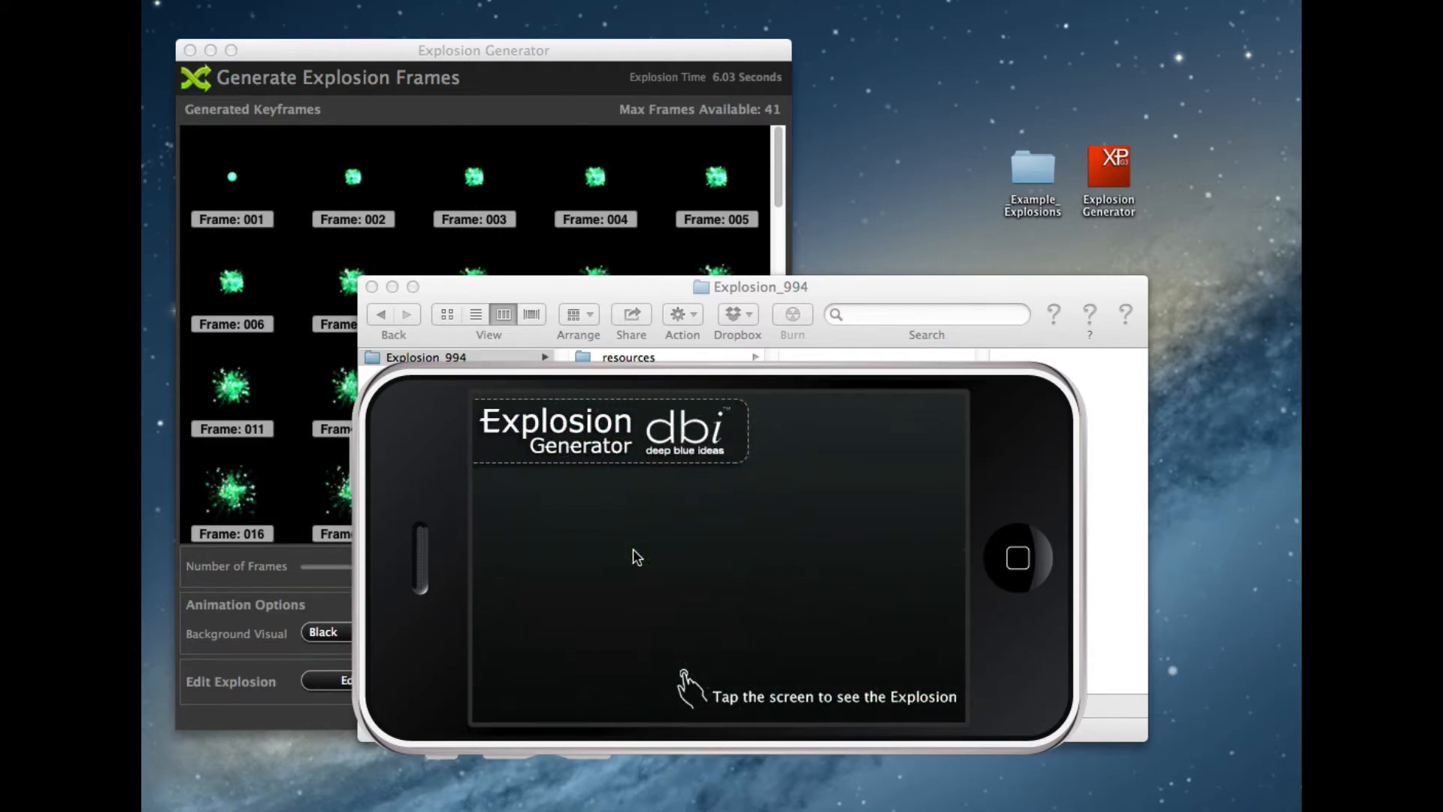
Quit the Corona Simulator and delete the exported Explosion_994 folder in Finder
key("super+q")
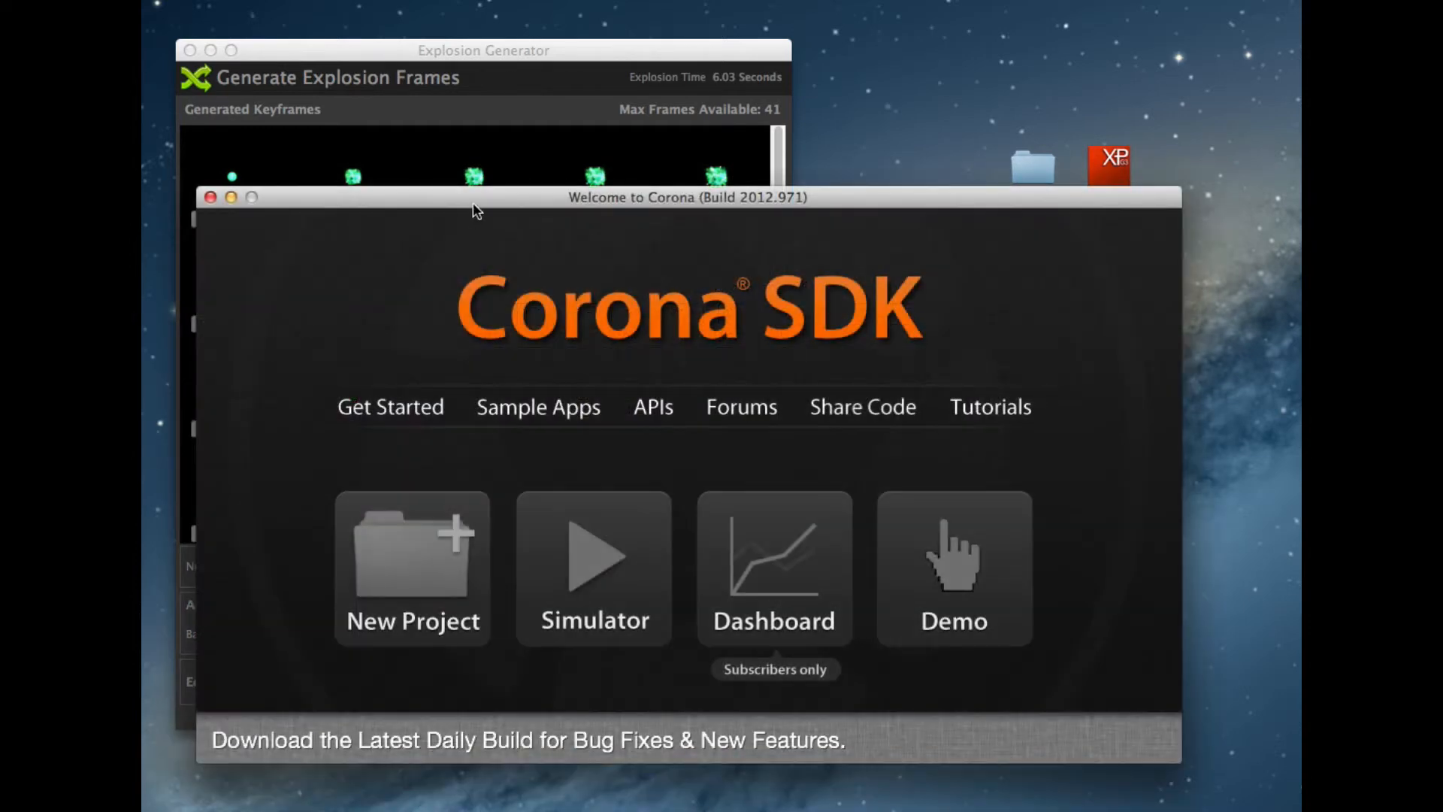
key("super+q")
left_click(461, 358)
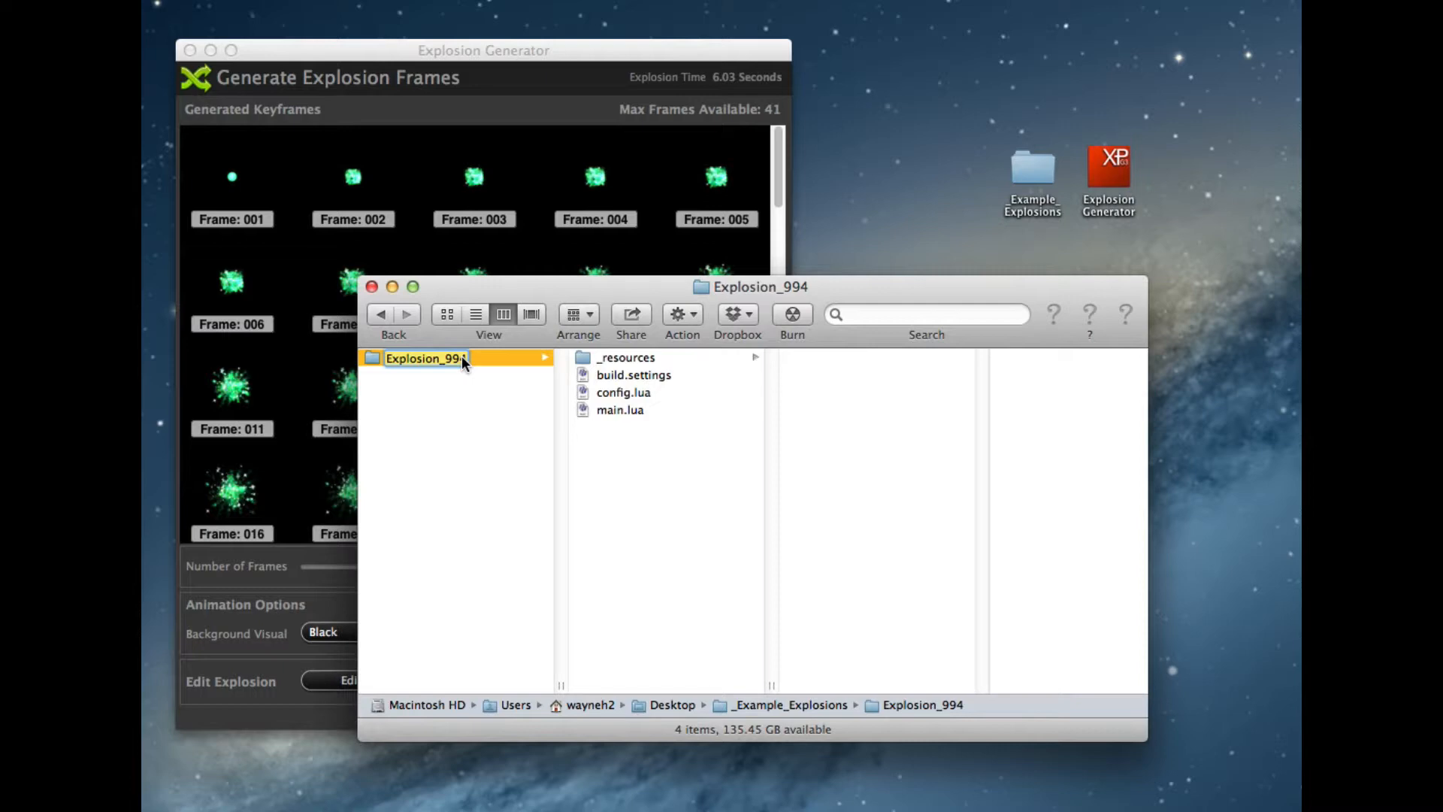
key("super+BackSpace")
Switch to Explosion Generator, open the export setup, set the file format to Cocos2d Project, and export the explosion
left_click(553, 243)
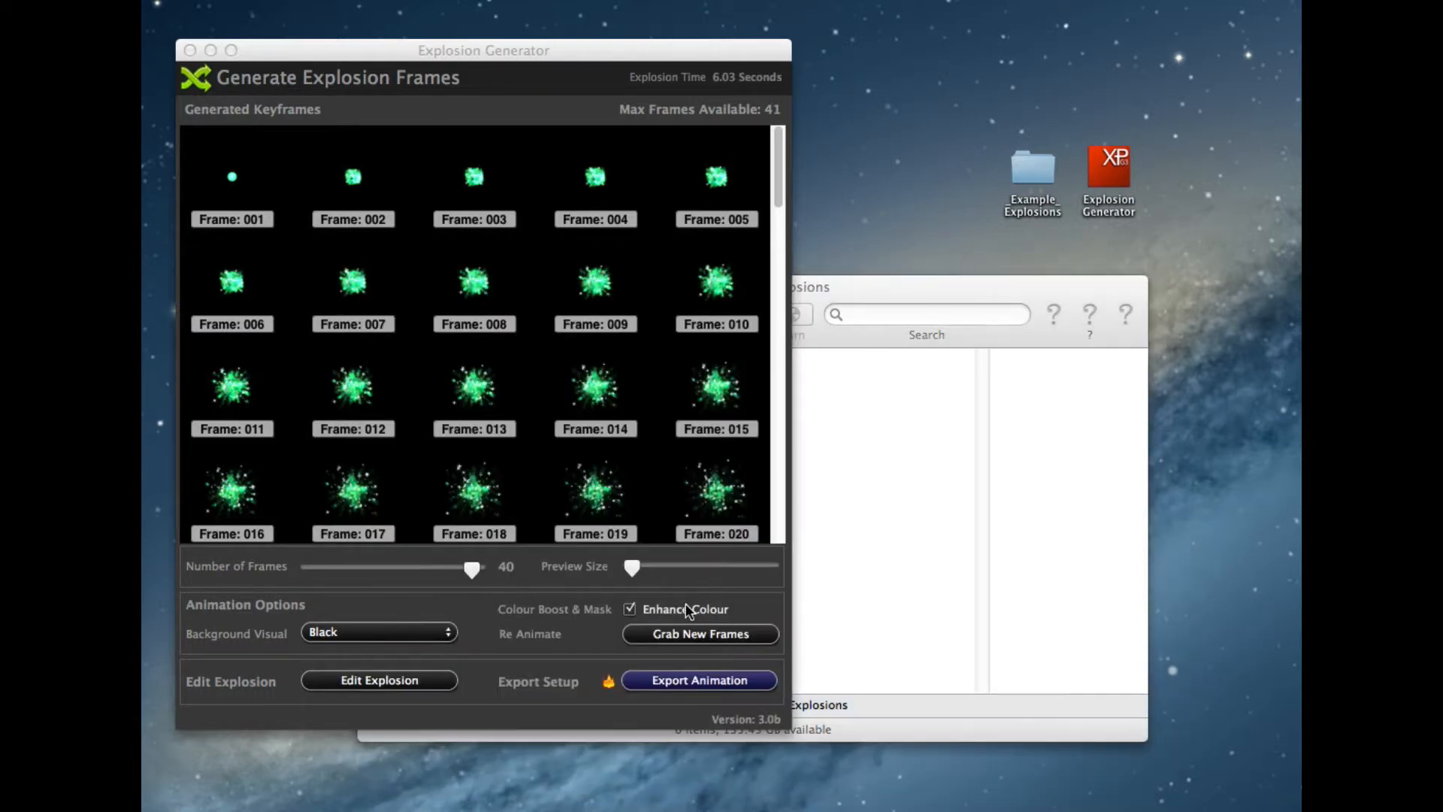
left_click(686, 680)
left_click(489, 361)
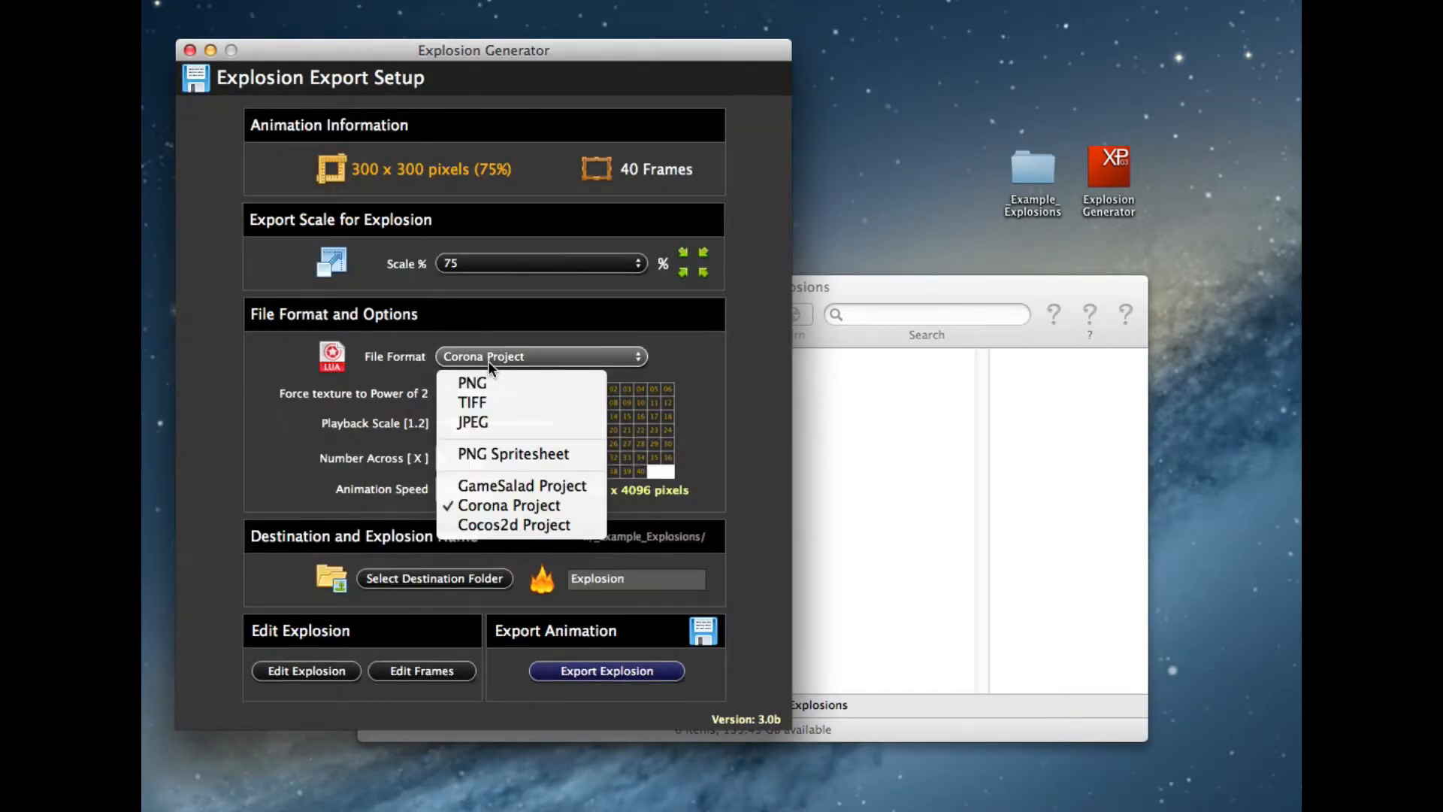
left_click(493, 524)
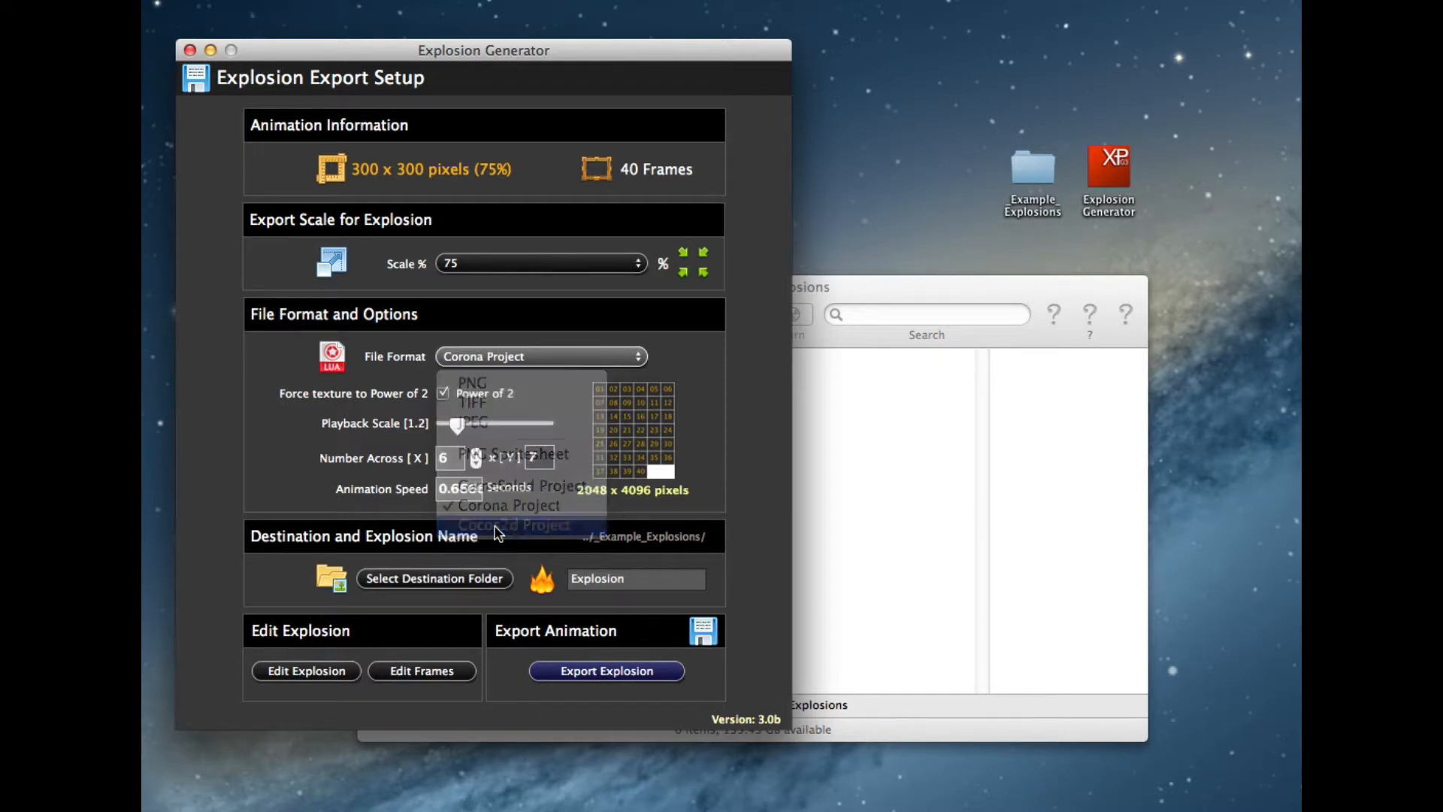
left_click(606, 672)
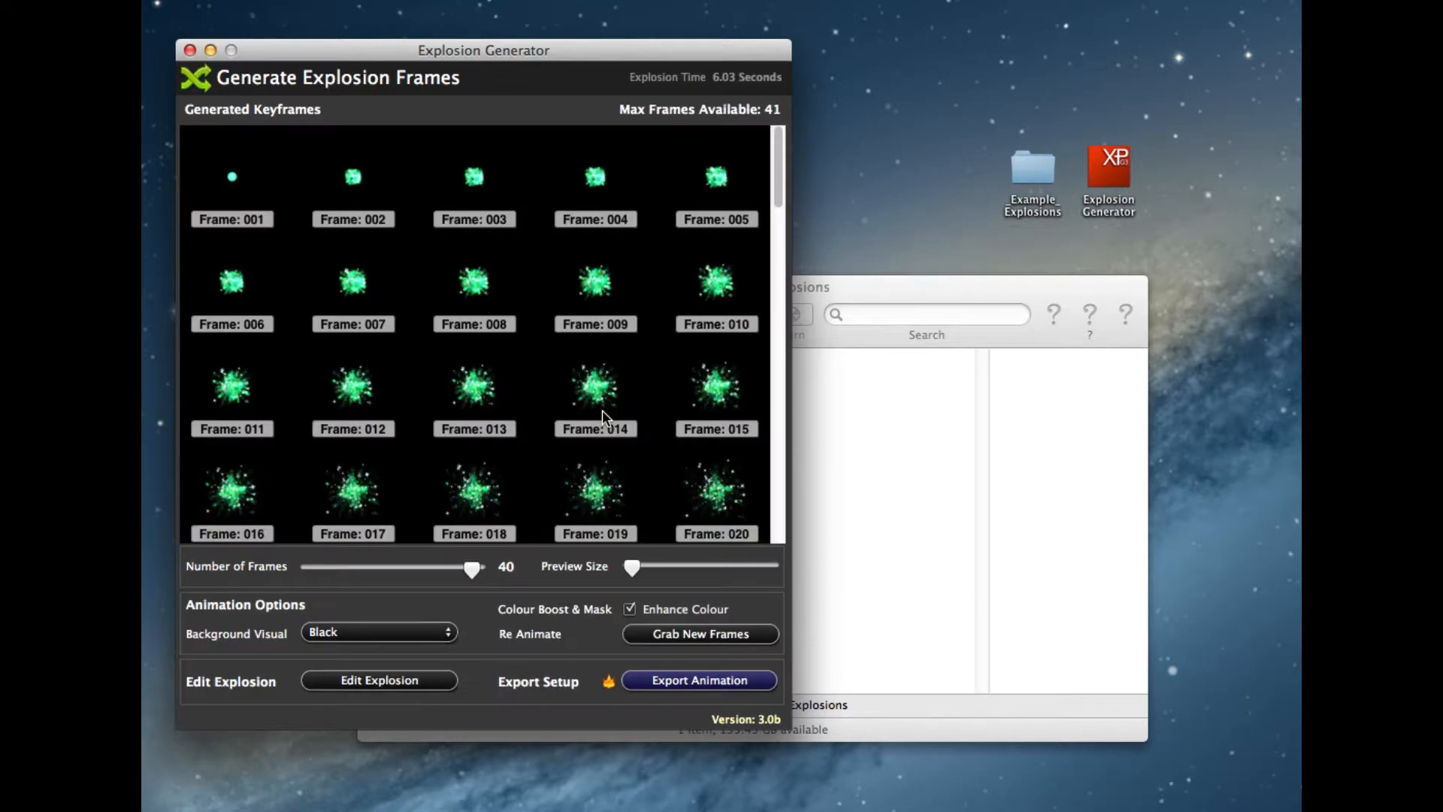
Browse the exported Explosion_416 folder in Finder and look through the project files in its cocos2dFiles subfolder
left_click(836, 396)
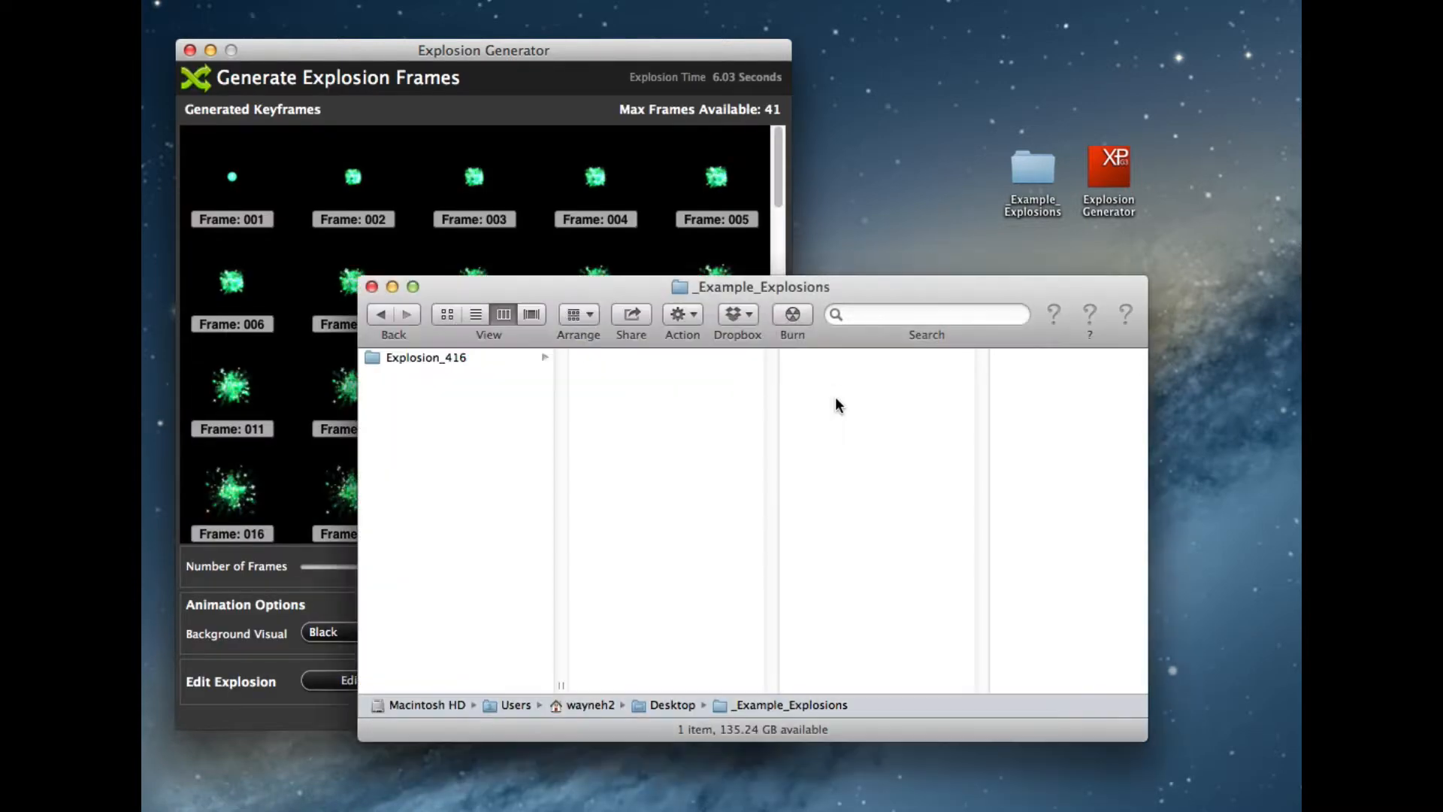
left_click(478, 357)
left_click(621, 357)
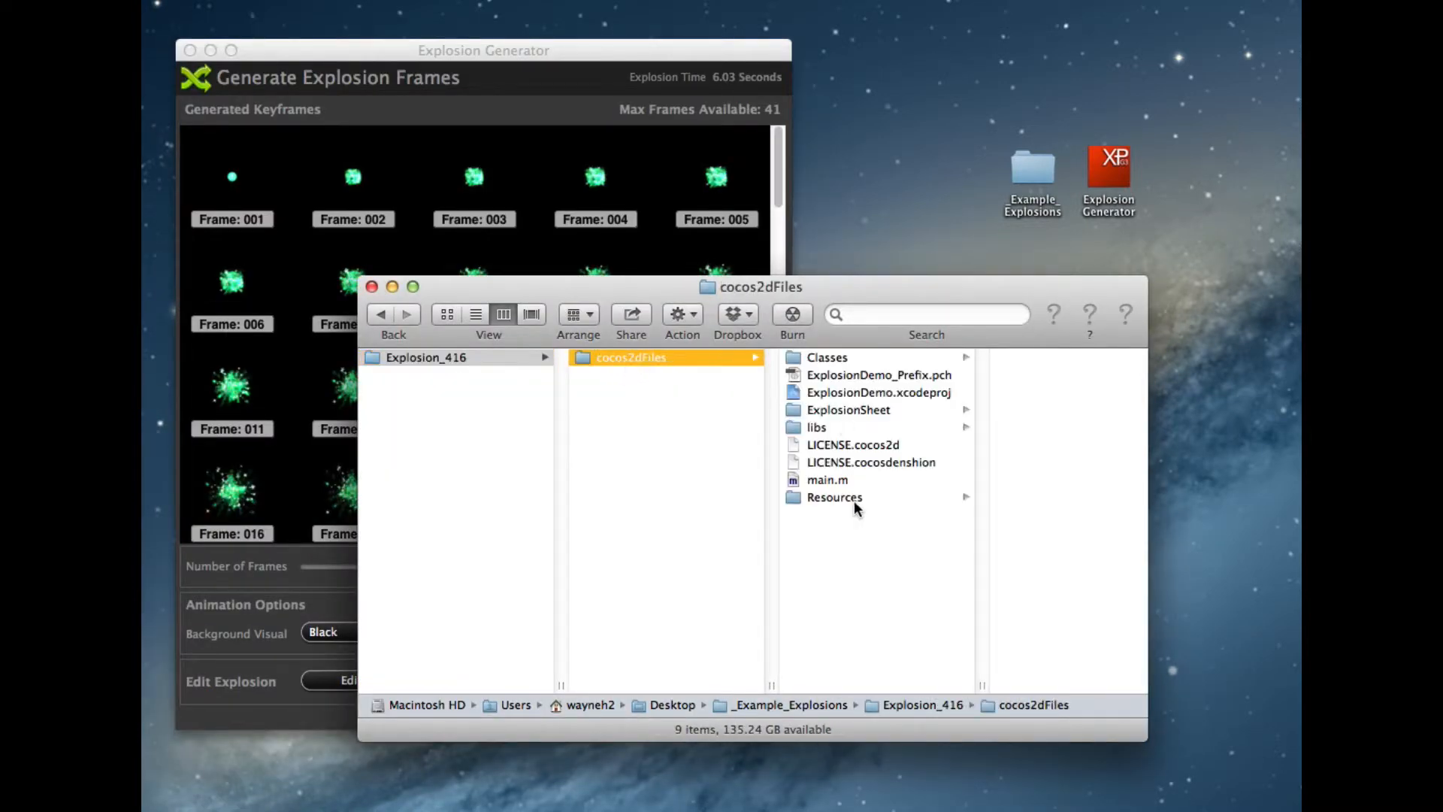
left_click_drag(857, 513, 806, 352)
left_click(901, 535)
Preview Explosion.plist and the Explosion.png sprite sheet in the ExplosionSheet folder
left_click(863, 411)
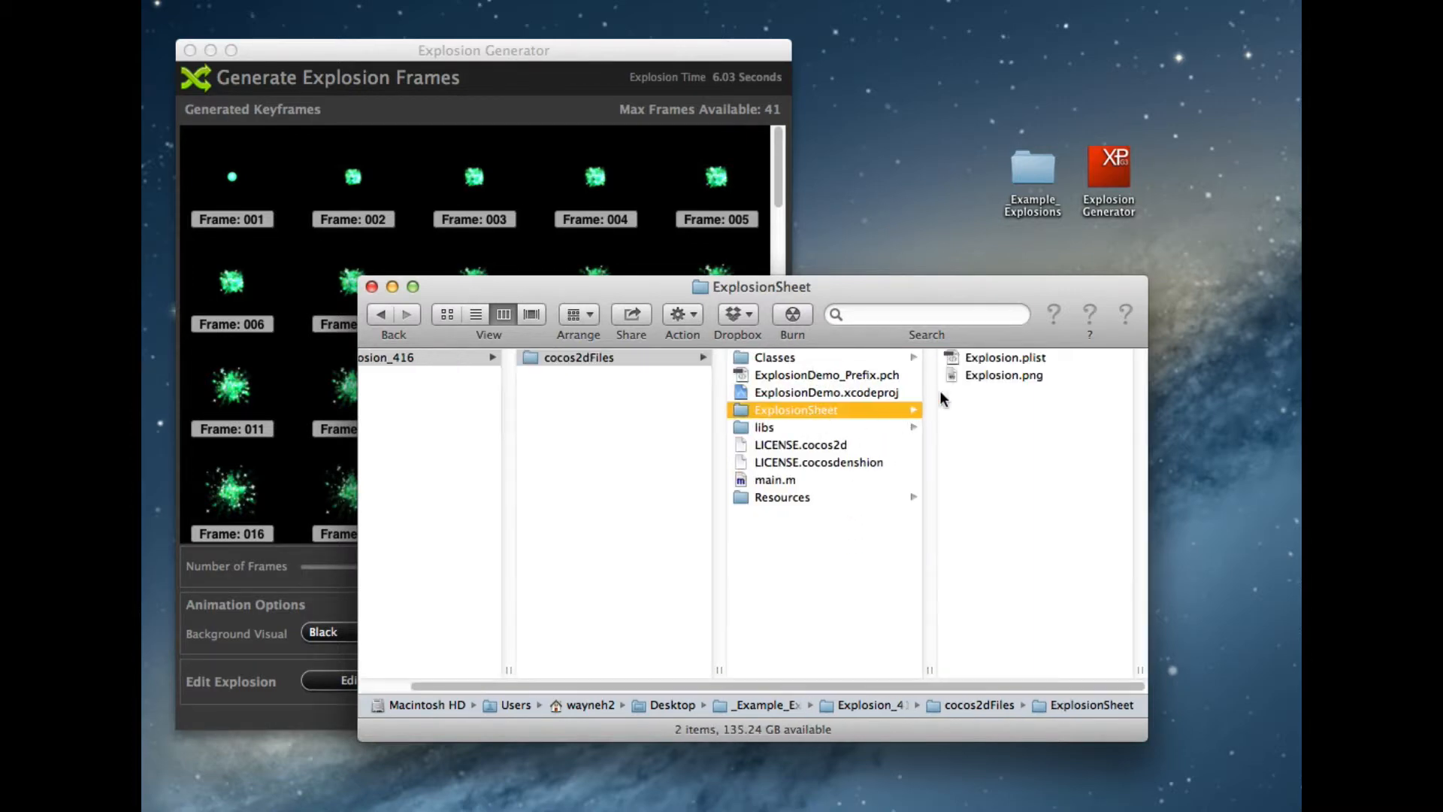
left_click(1001, 358)
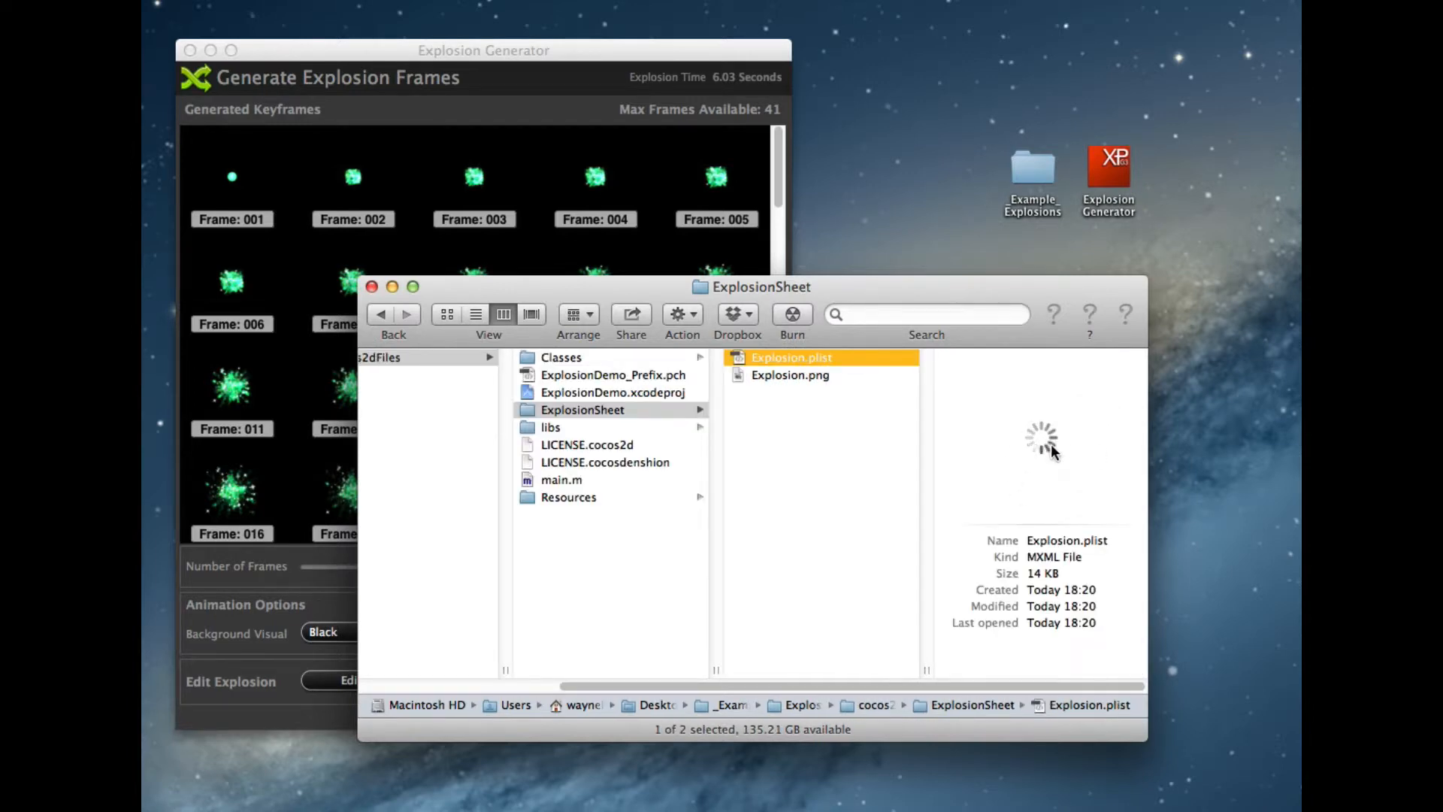
scroll(1121, 448, "down", 5)
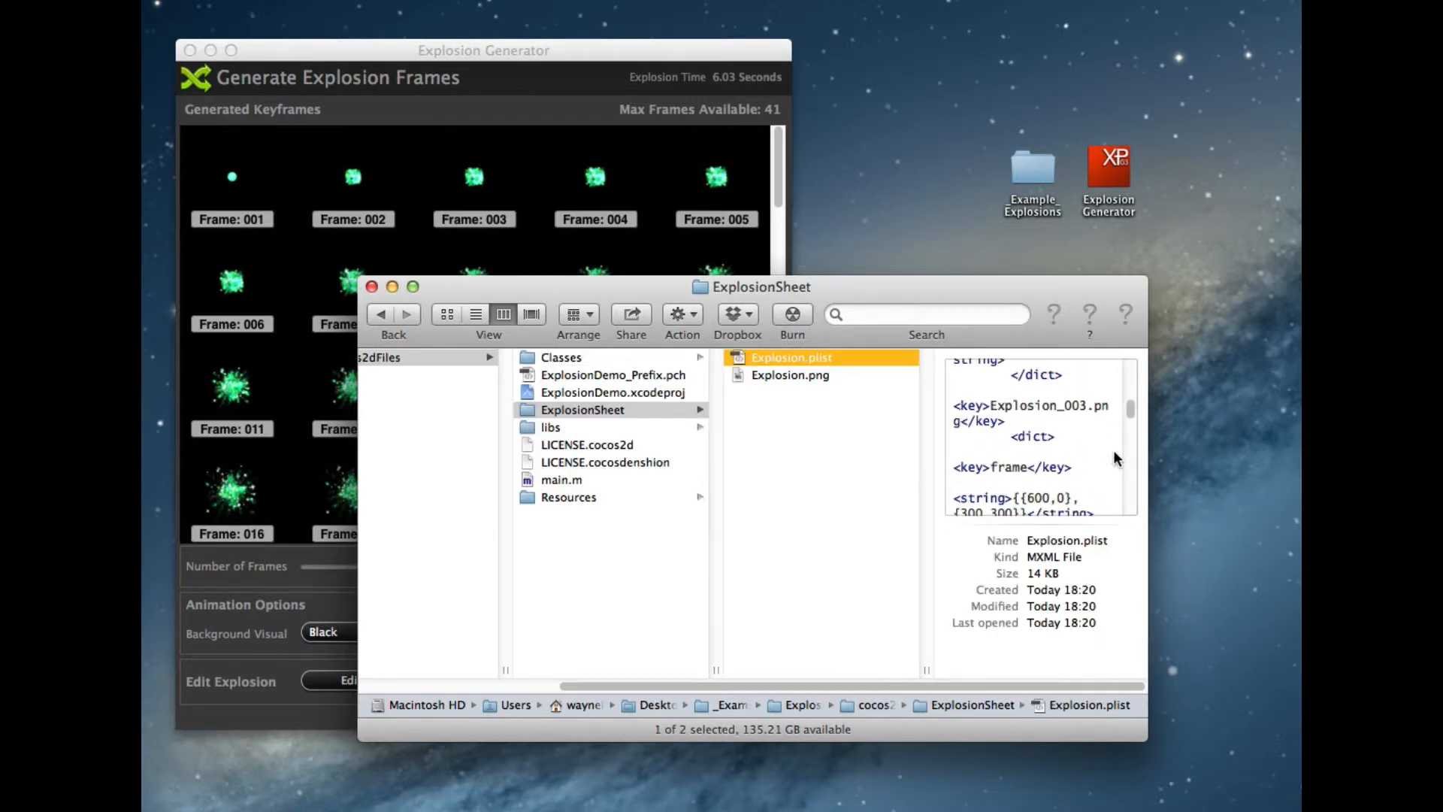
left_click(826, 375)
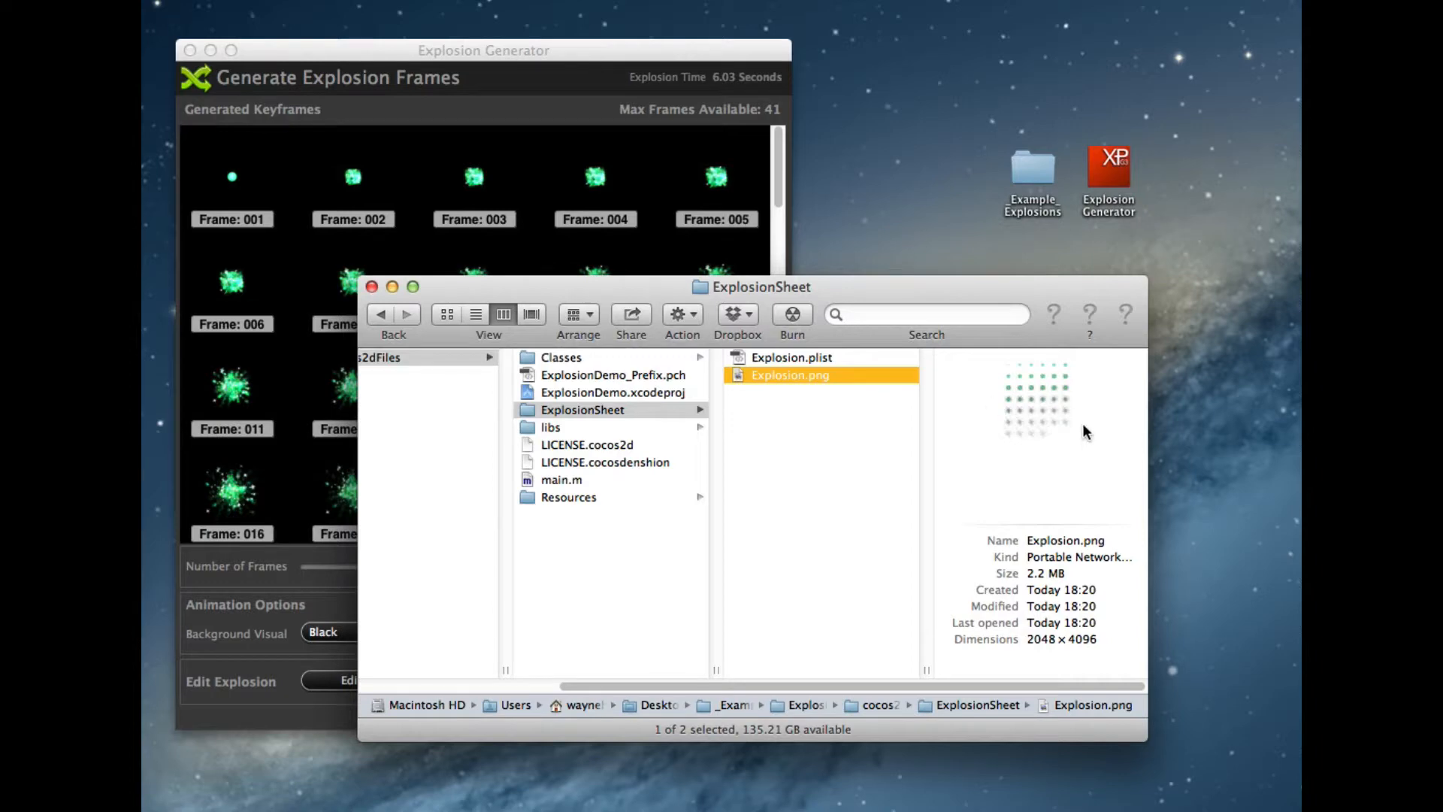
Open ExplosionDemo.xcodeproj in Xcode, bring its window fully into view, and review the HelloWorldScene.m source code
left_click(565, 408)
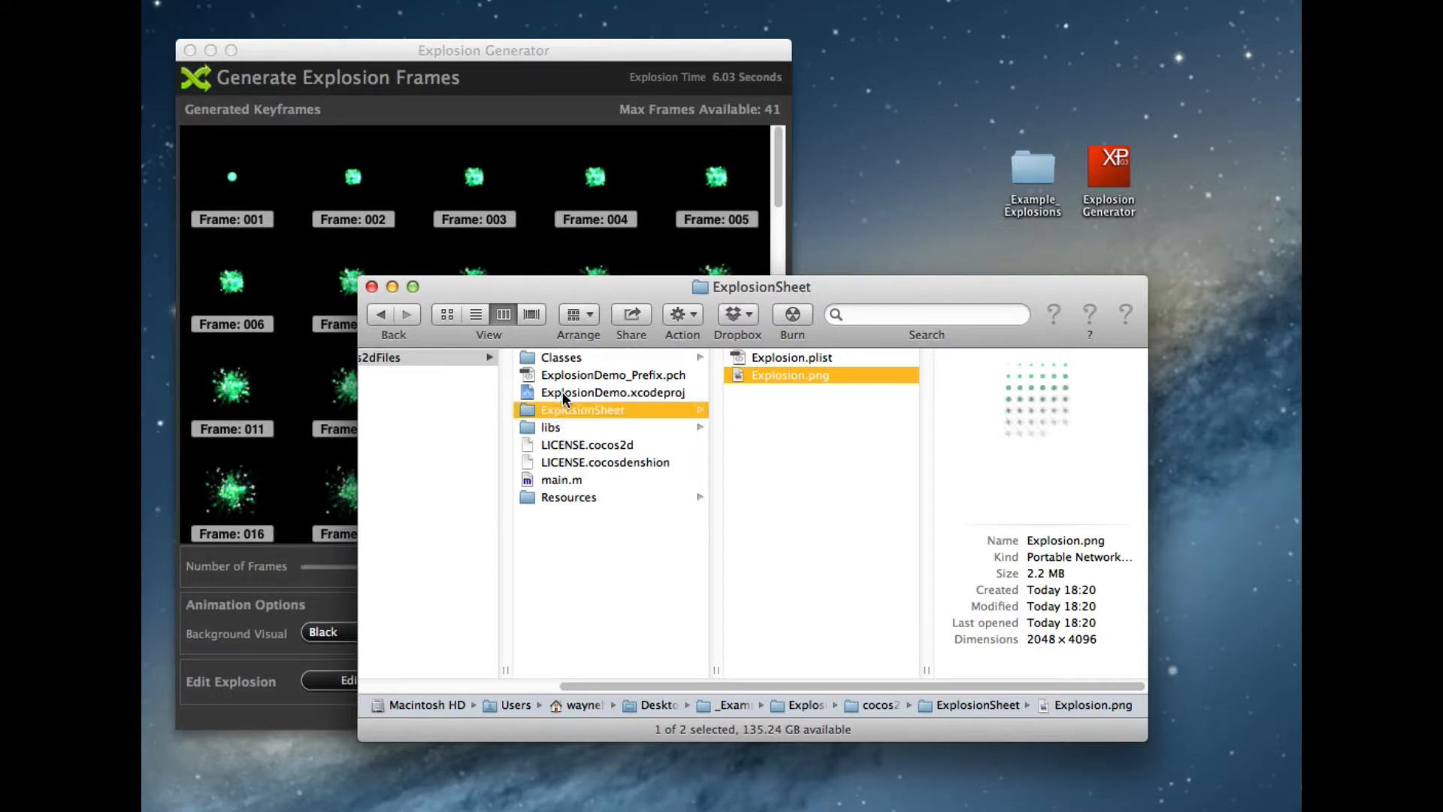
double_click(562, 391)
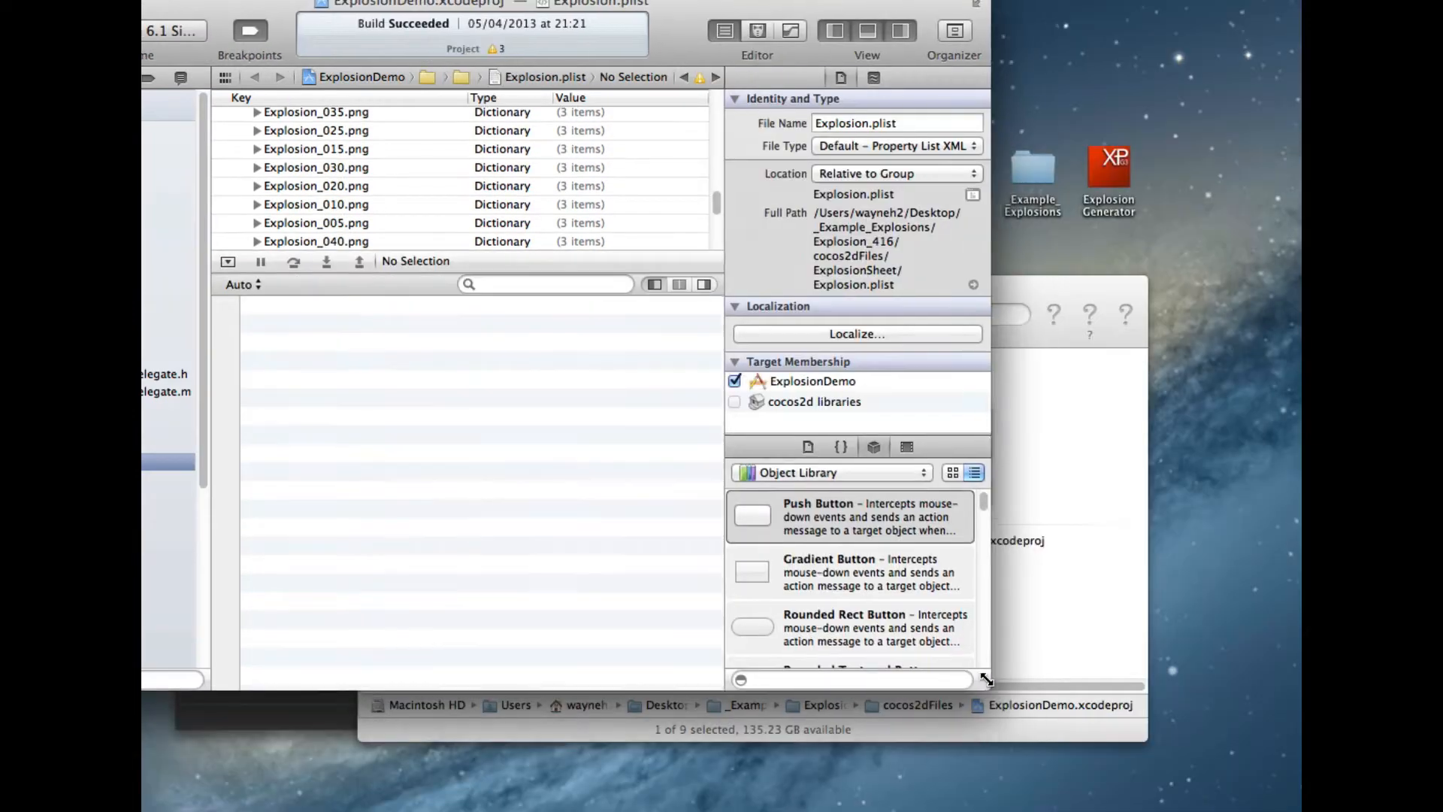
left_click_drag(677, 11, 868, 167)
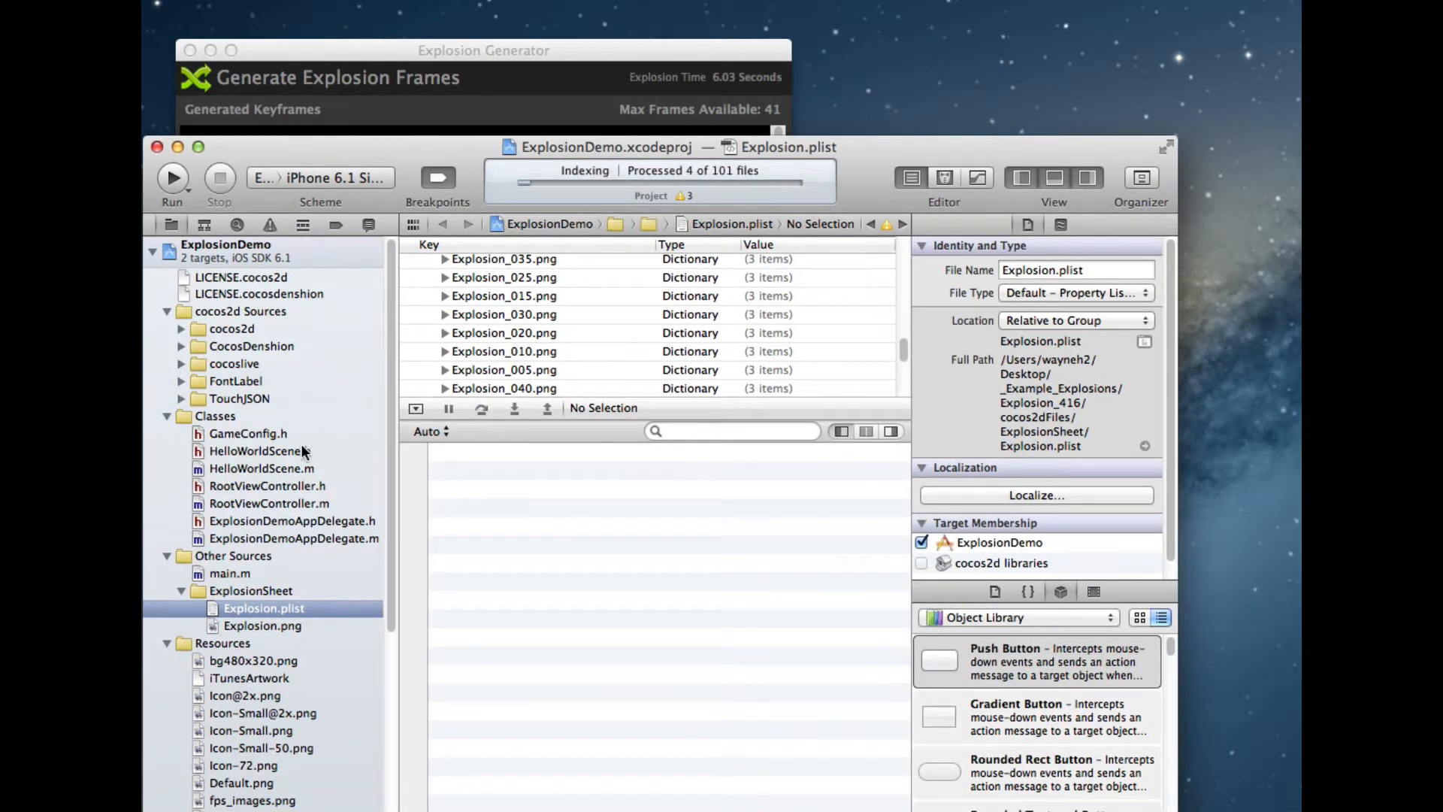
left_click(314, 468)
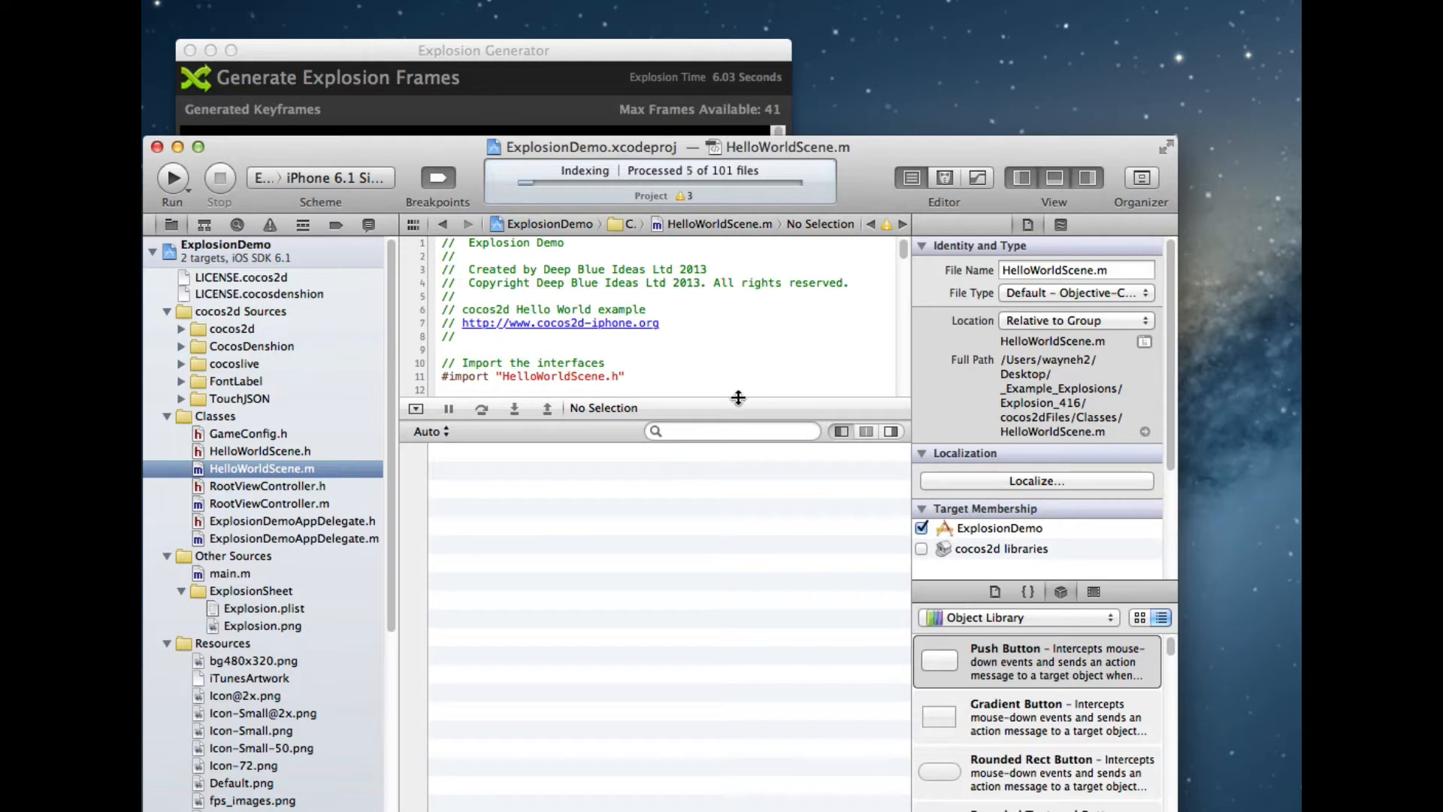
scroll(748, 319, "down", 10)
scroll(748, 319, "up", 6)
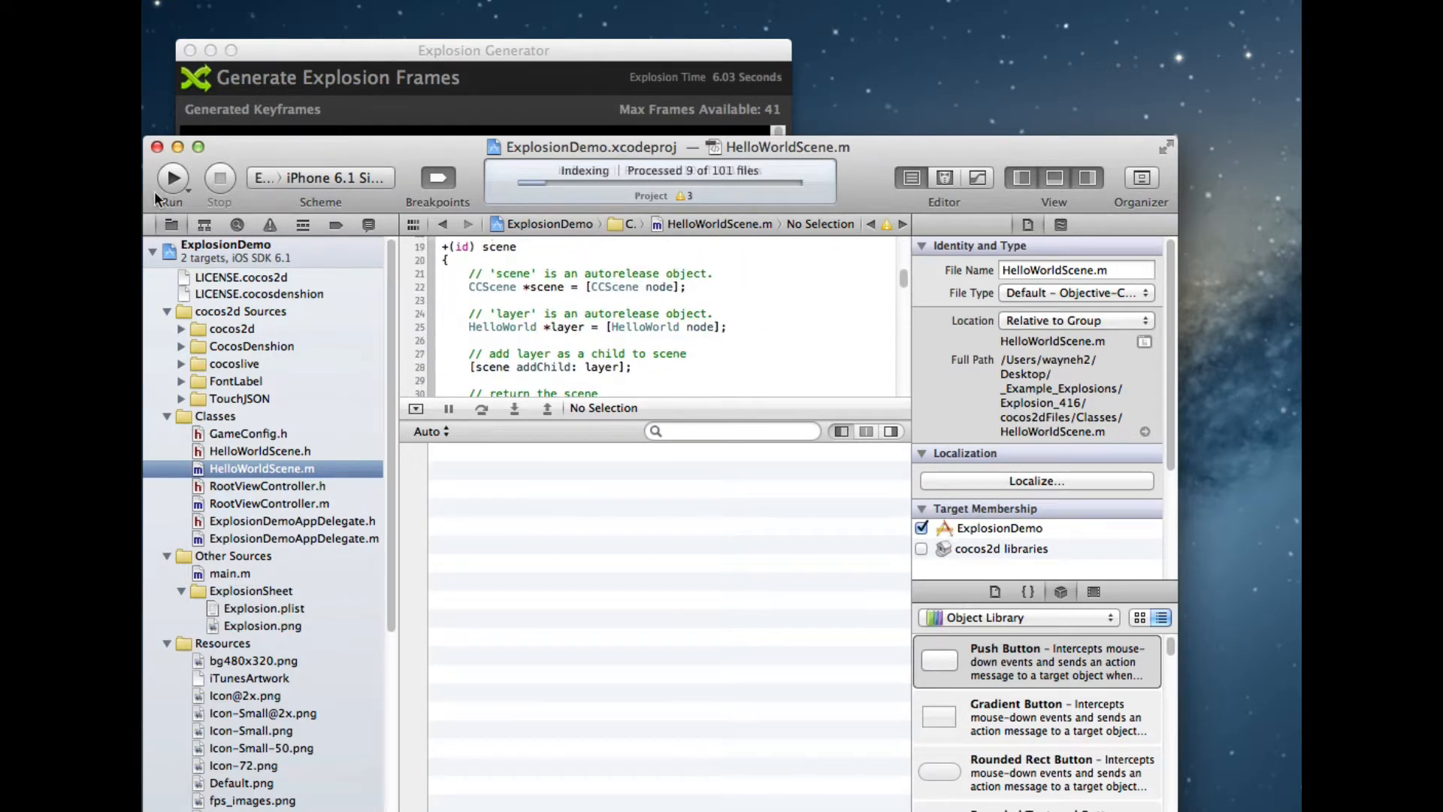
Run ExplosionDemo in the iPhone 6.1 Simulator and test it by triggering explosions at many points on the screen
left_click(302, 180)
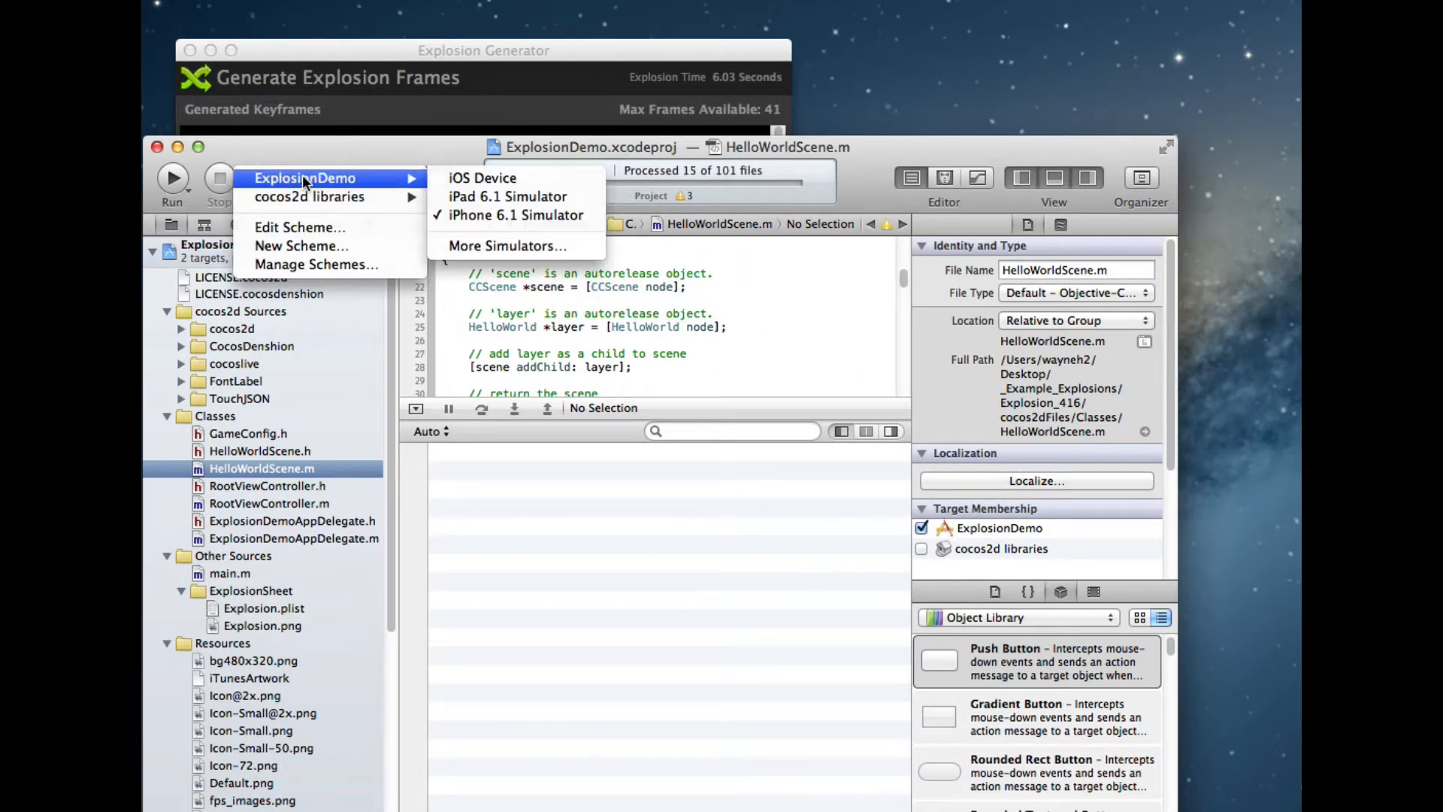
left_click(545, 217)
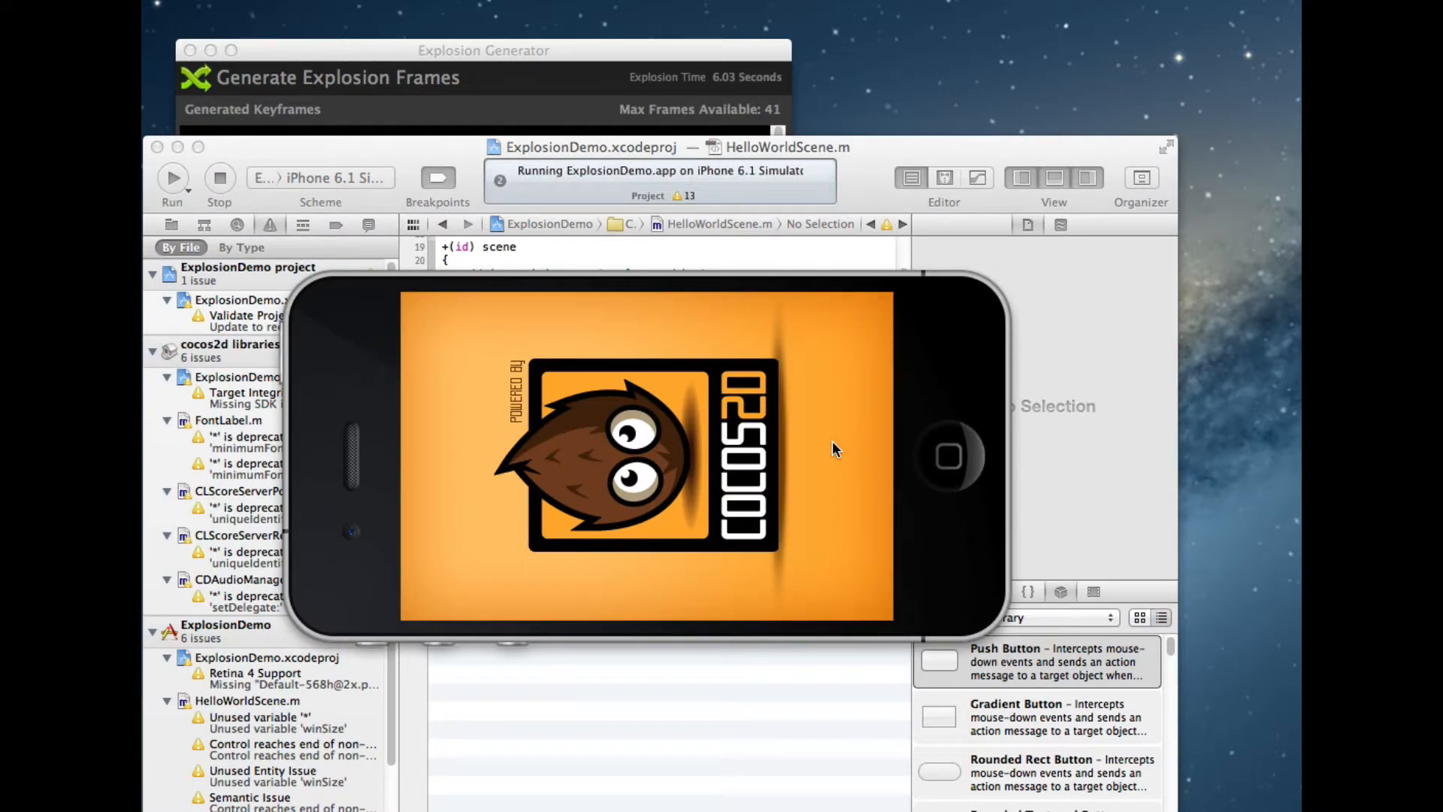
left_click(541, 504)
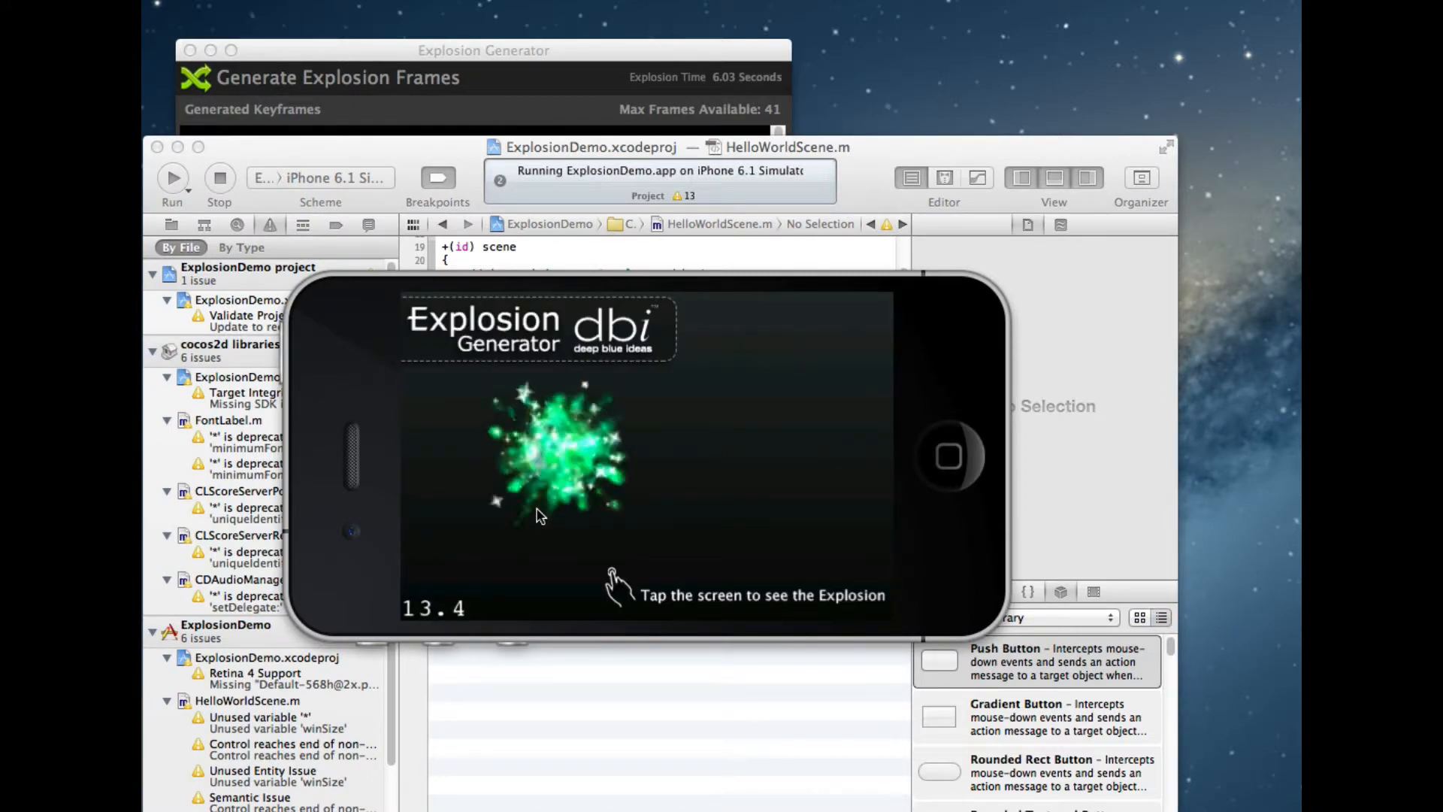
left_click(705, 437)
left_click(547, 387)
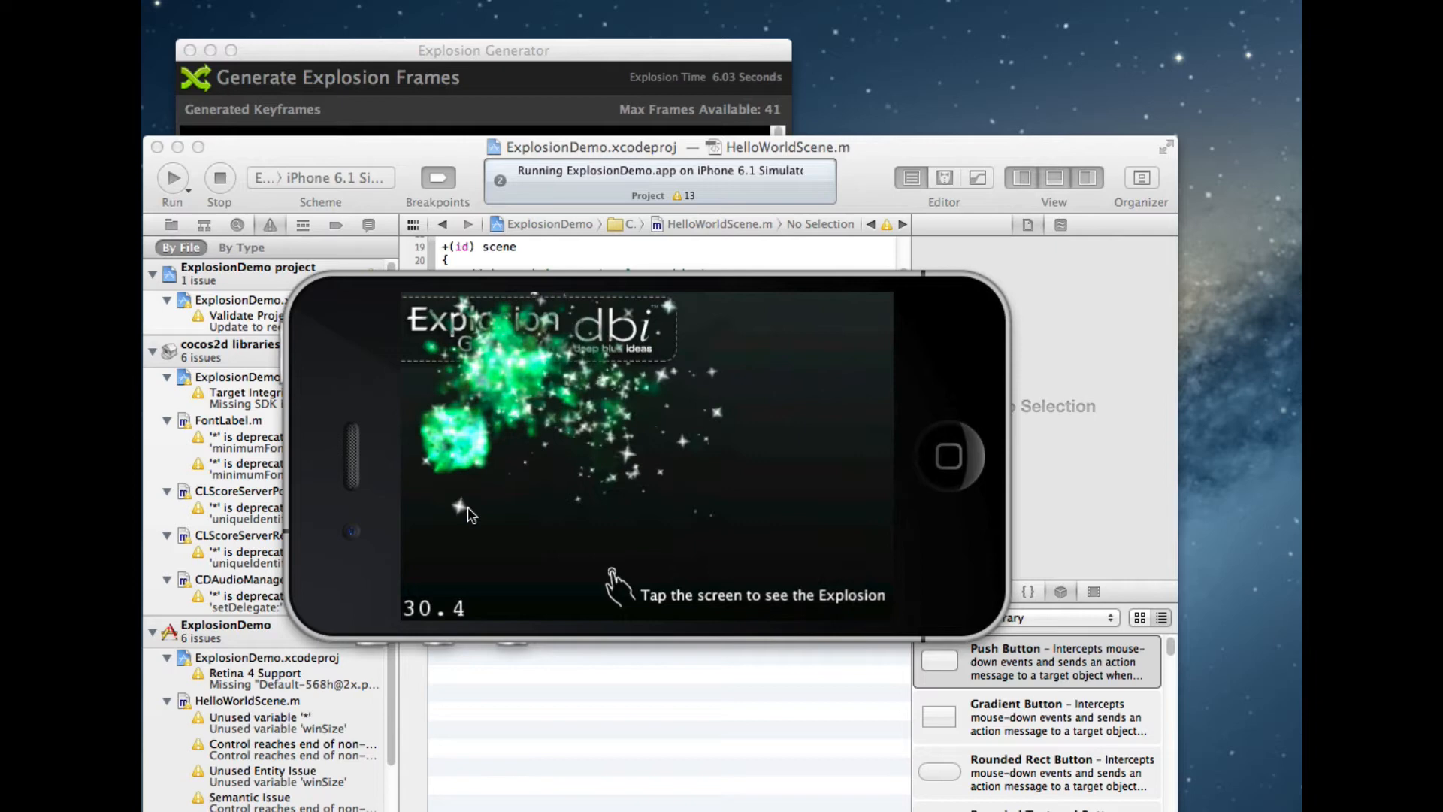
left_click(756, 442)
left_click(740, 388)
left_click(421, 409)
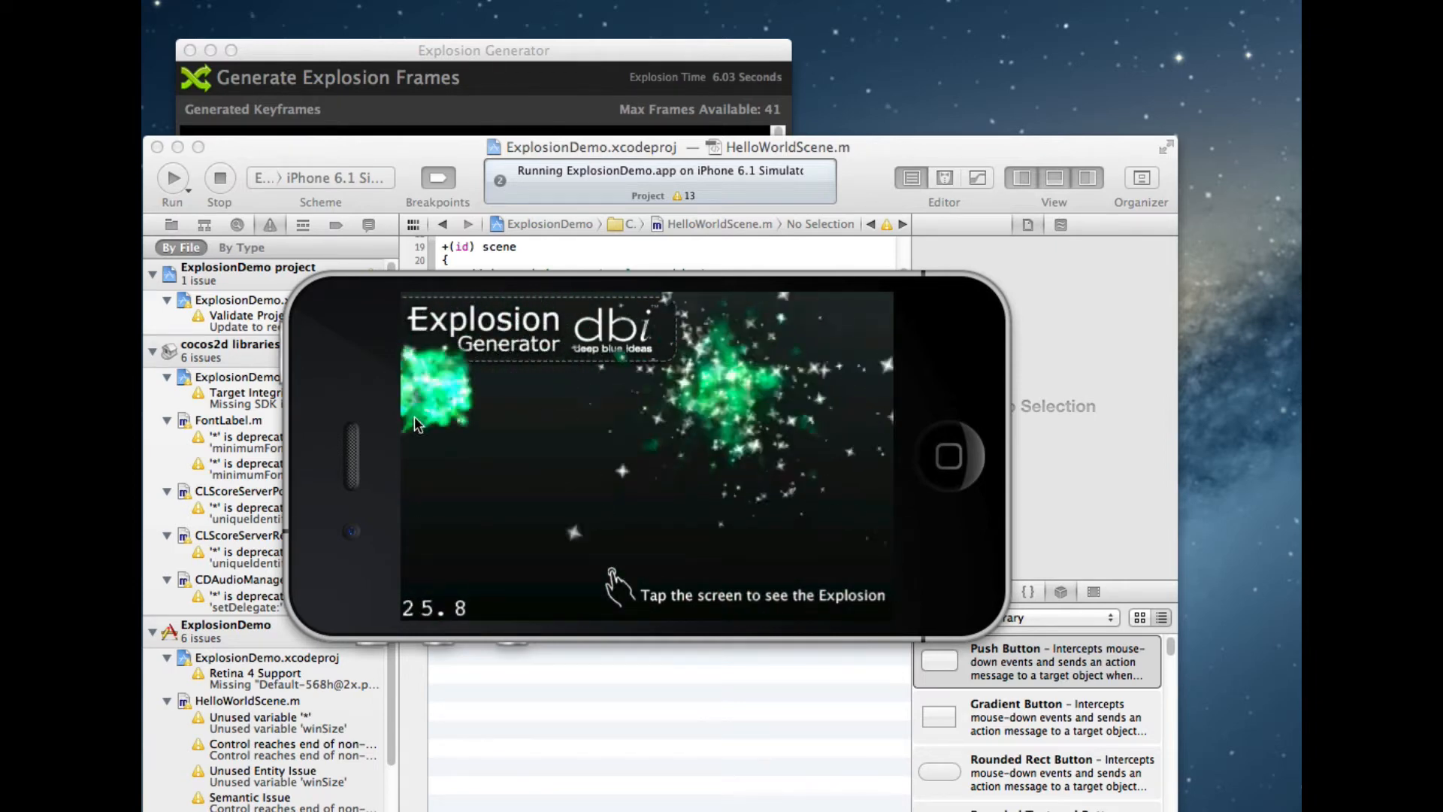
left_click(490, 518)
left_click(605, 418)
left_click(724, 419)
left_click(605, 573)
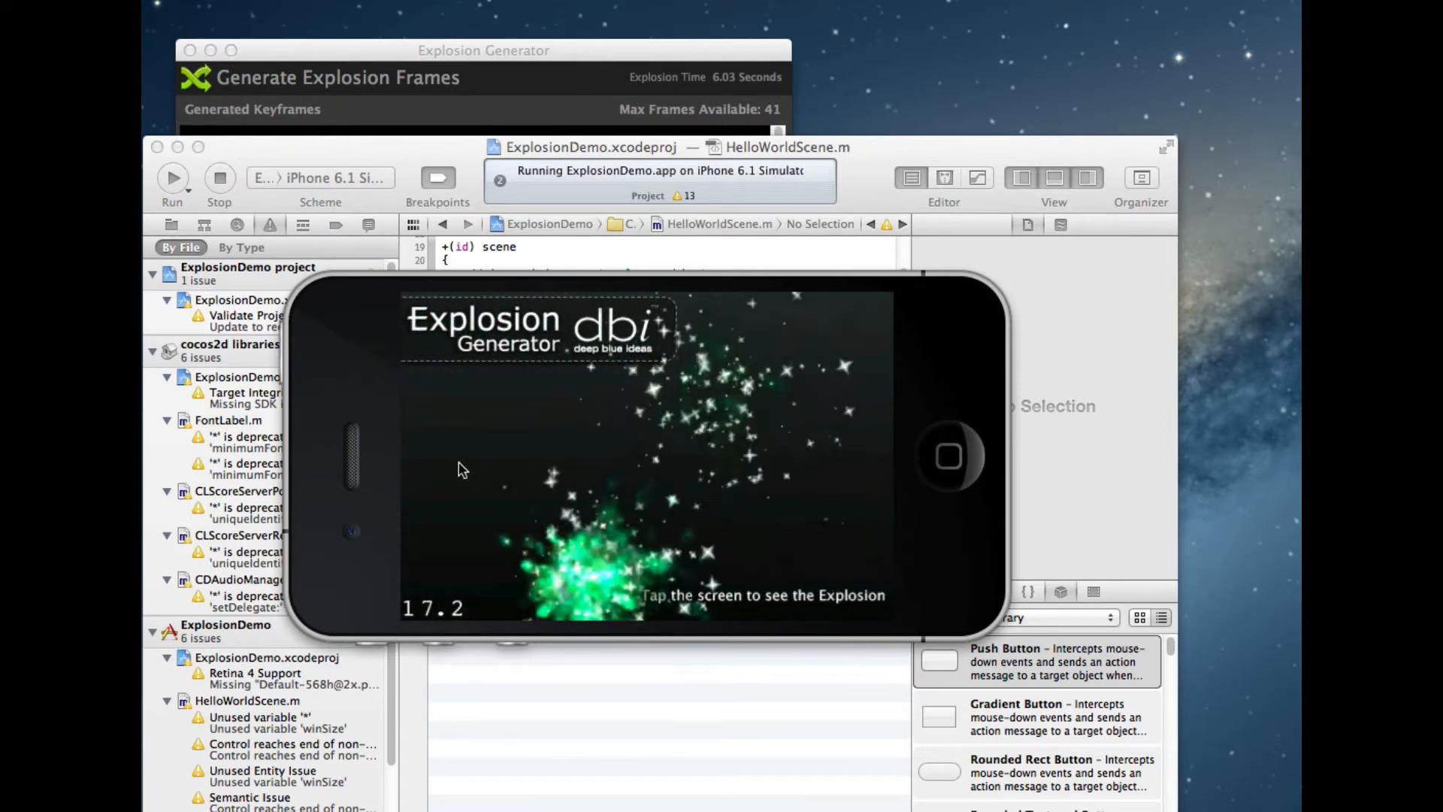
left_click(460, 385)
left_click(789, 410)
left_click(578, 458)
left_click(487, 569)
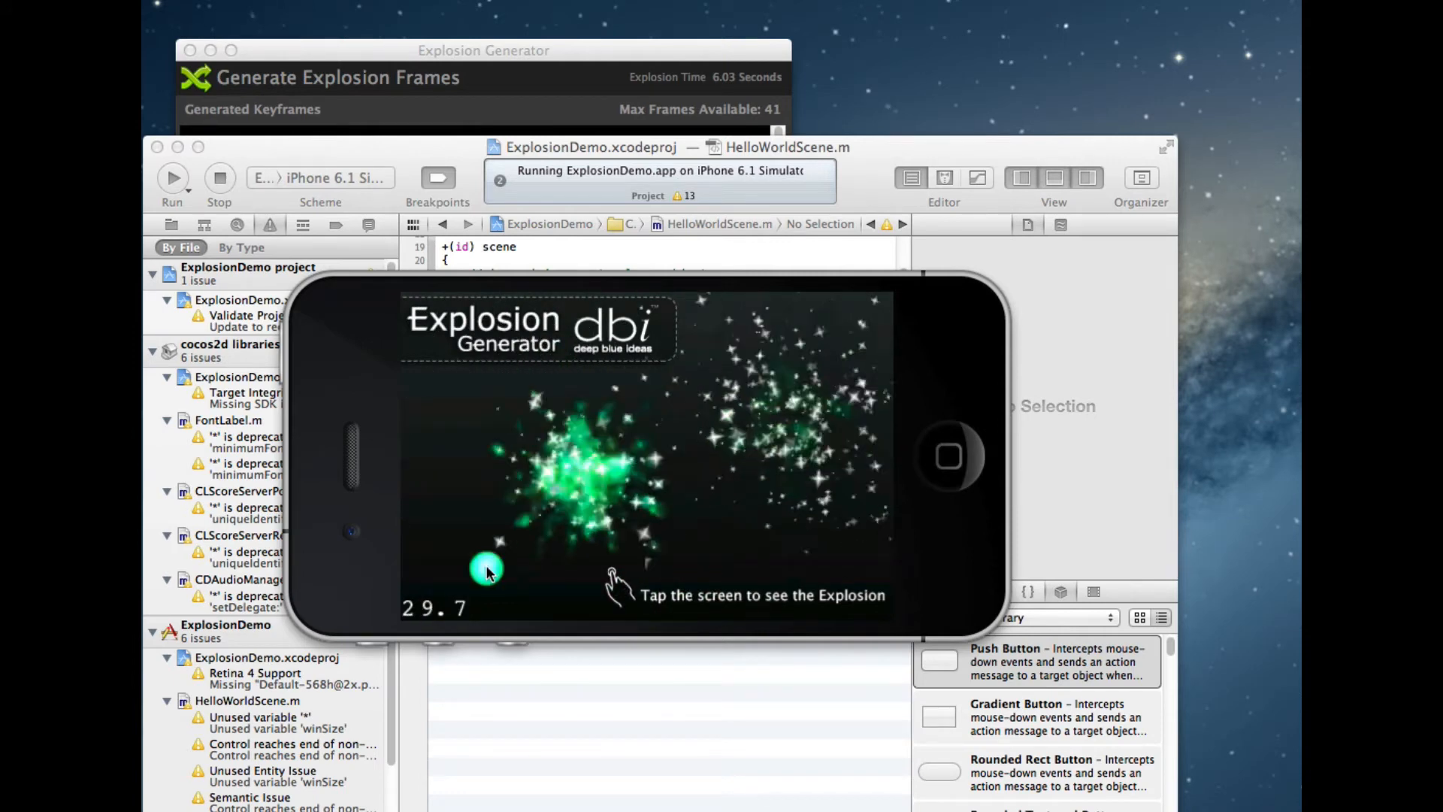
left_click(733, 466)
left_click(787, 502)
left_click(847, 372)
left_click(671, 370)
left_click(453, 442)
left_click(560, 547)
left_click(614, 410)
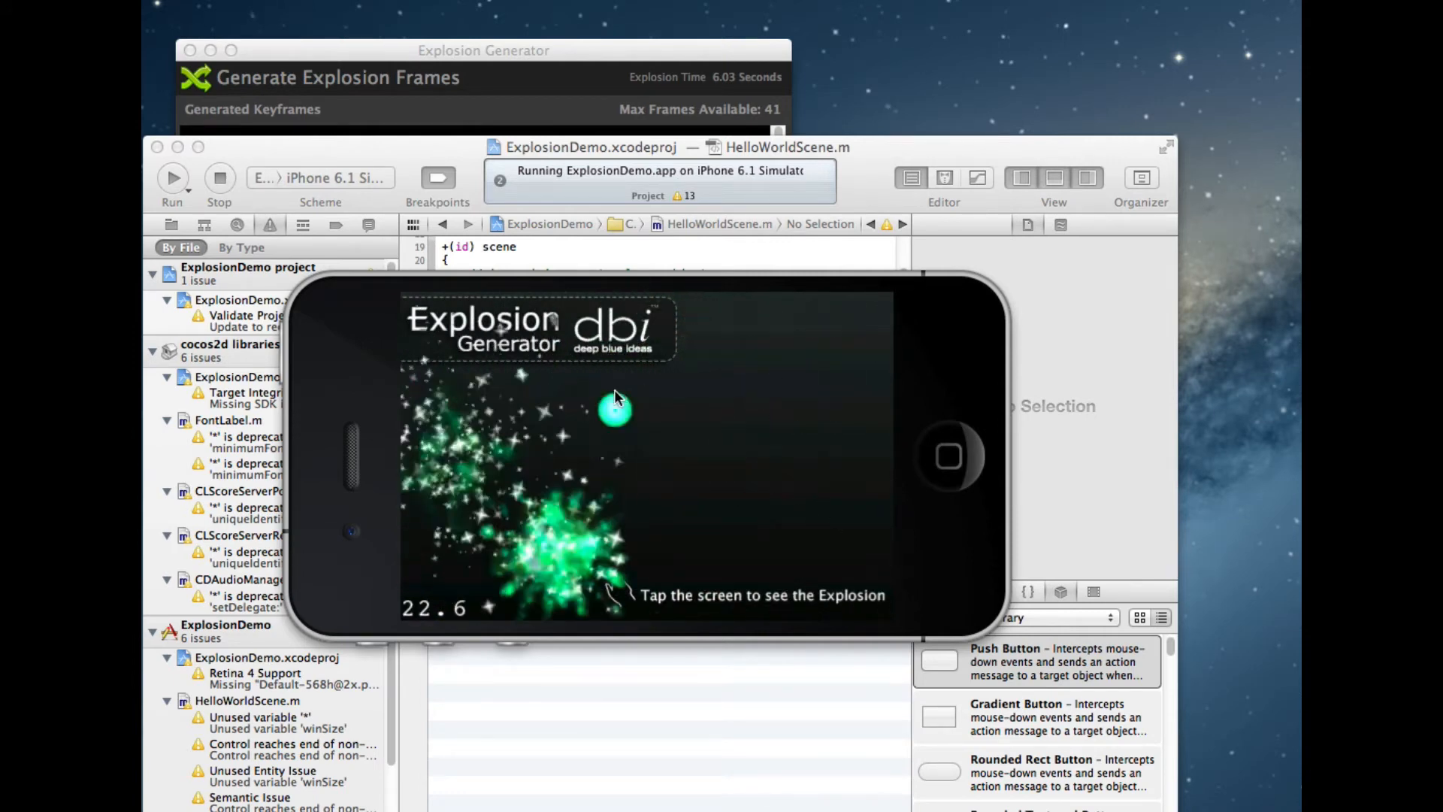
left_click(644, 389)
left_click(705, 473)
left_click(774, 519)
left_click(806, 434)
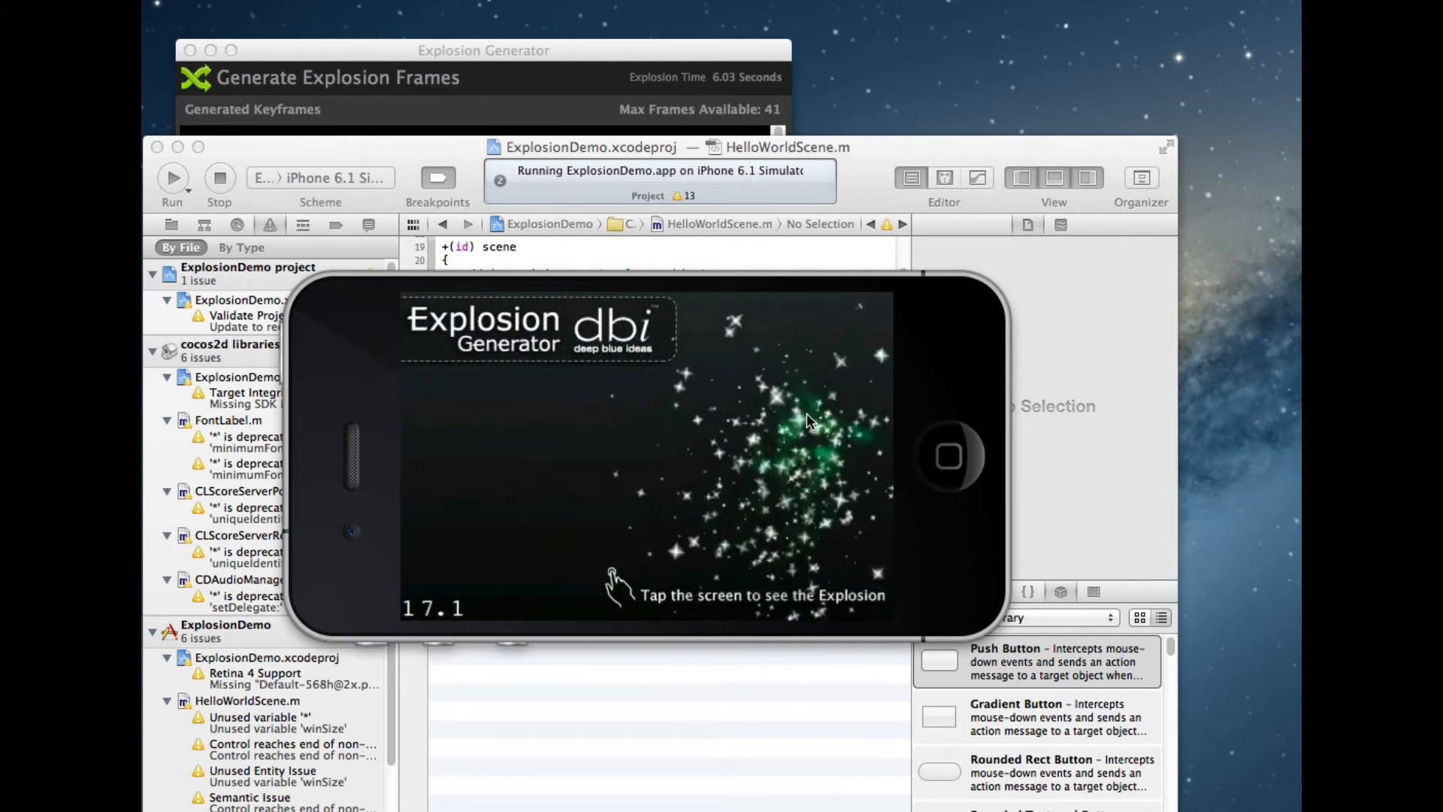
left_click(684, 483)
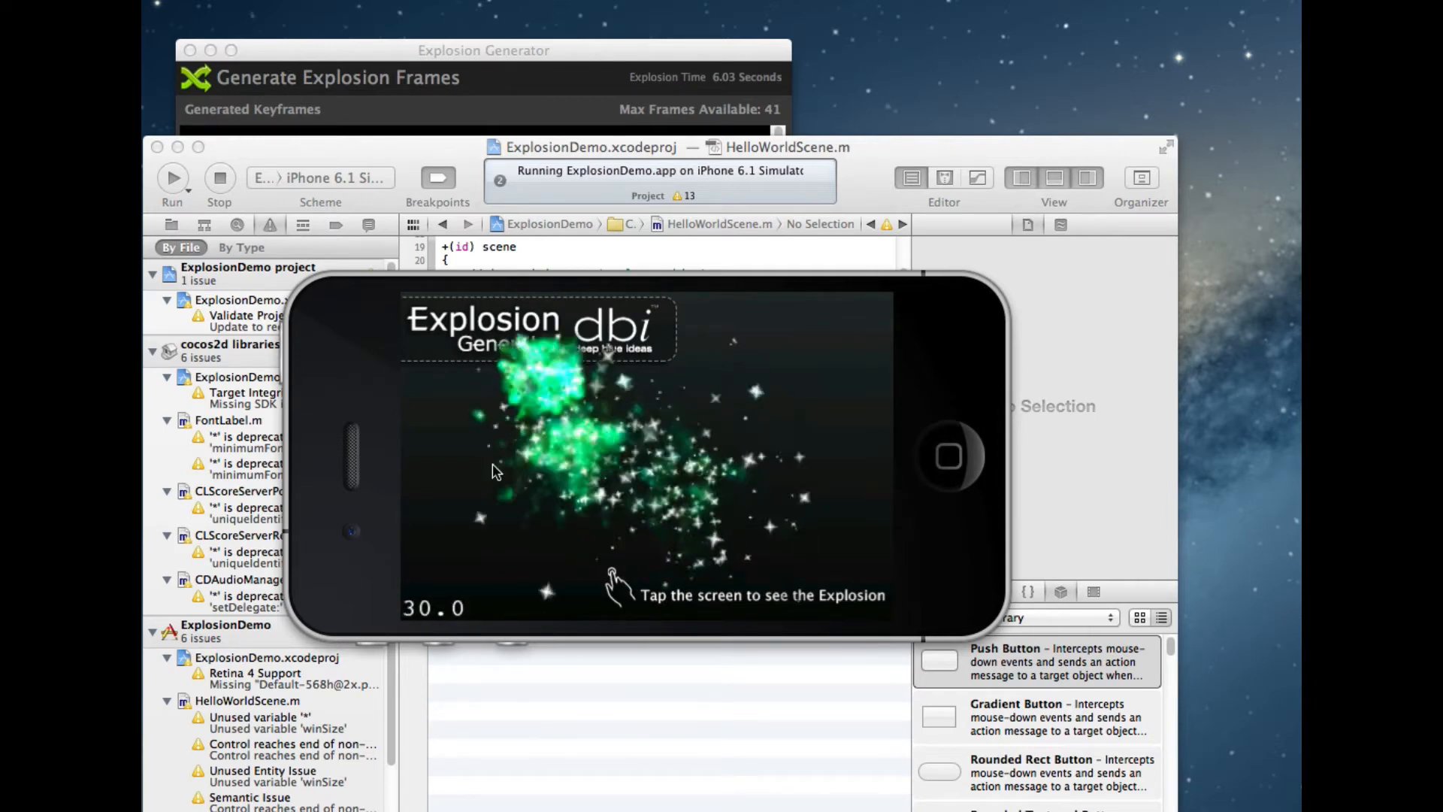
left_click(817, 423)
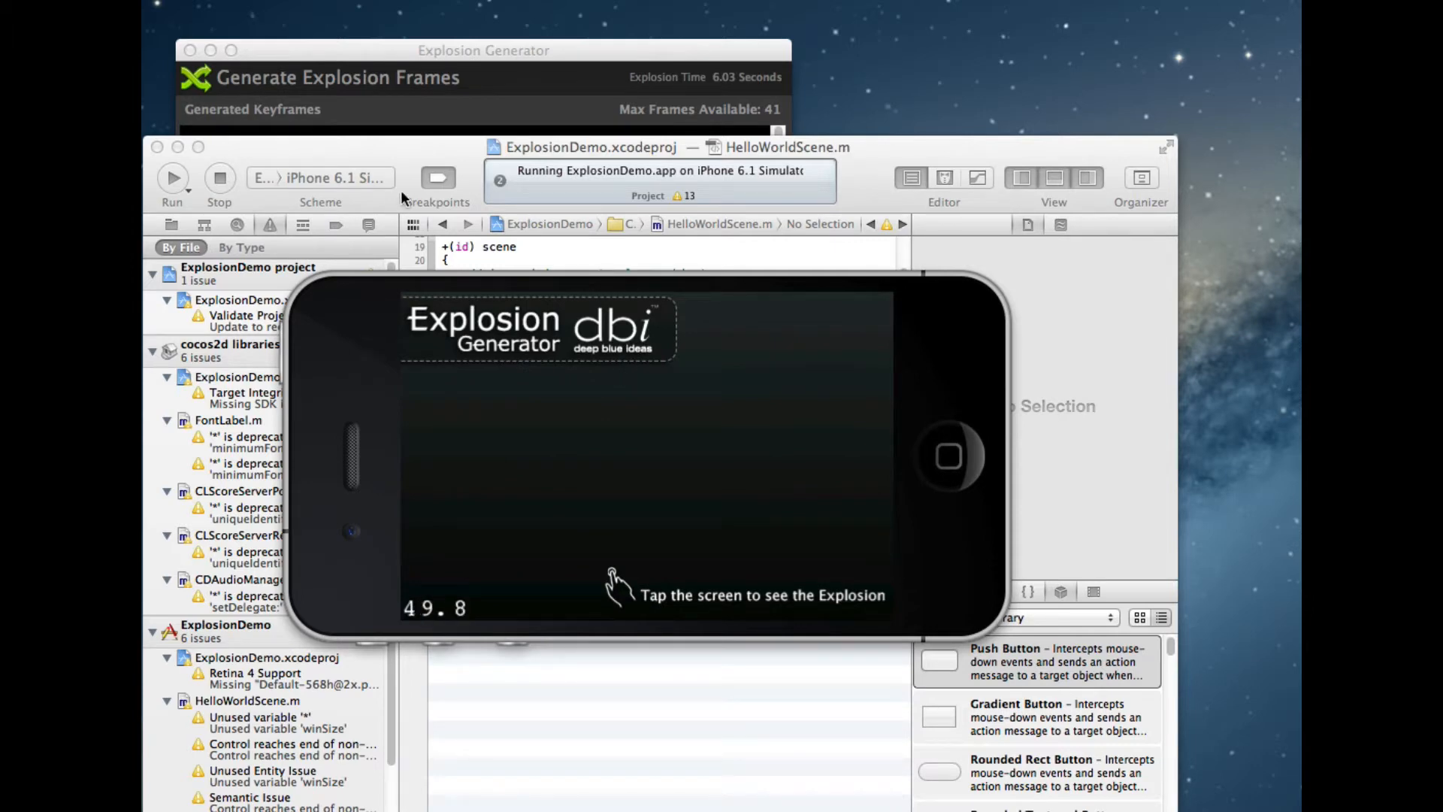
Quit the iOS Simulator and close the ExplosionDemo project in Xcode
key("super+q")
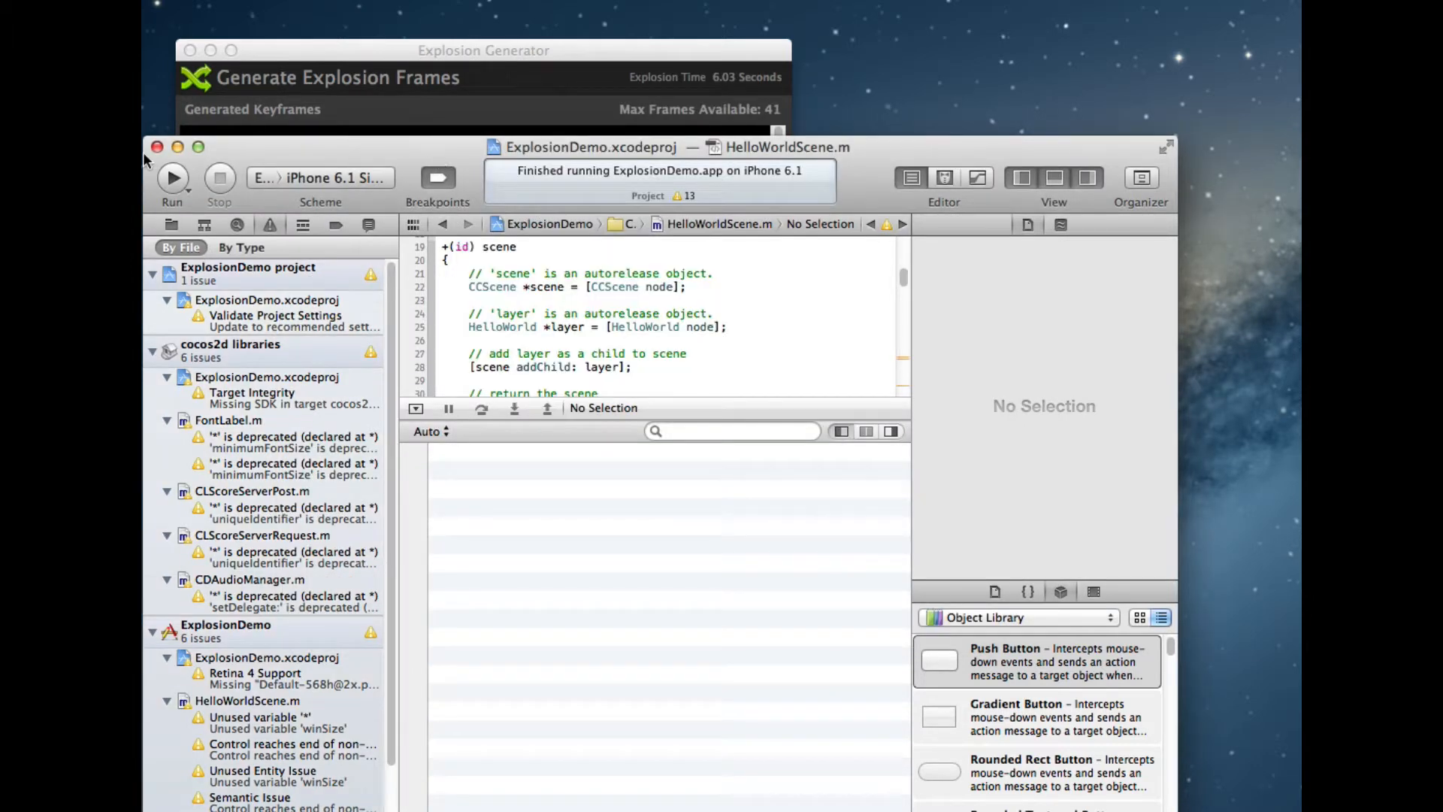
left_click(157, 147)
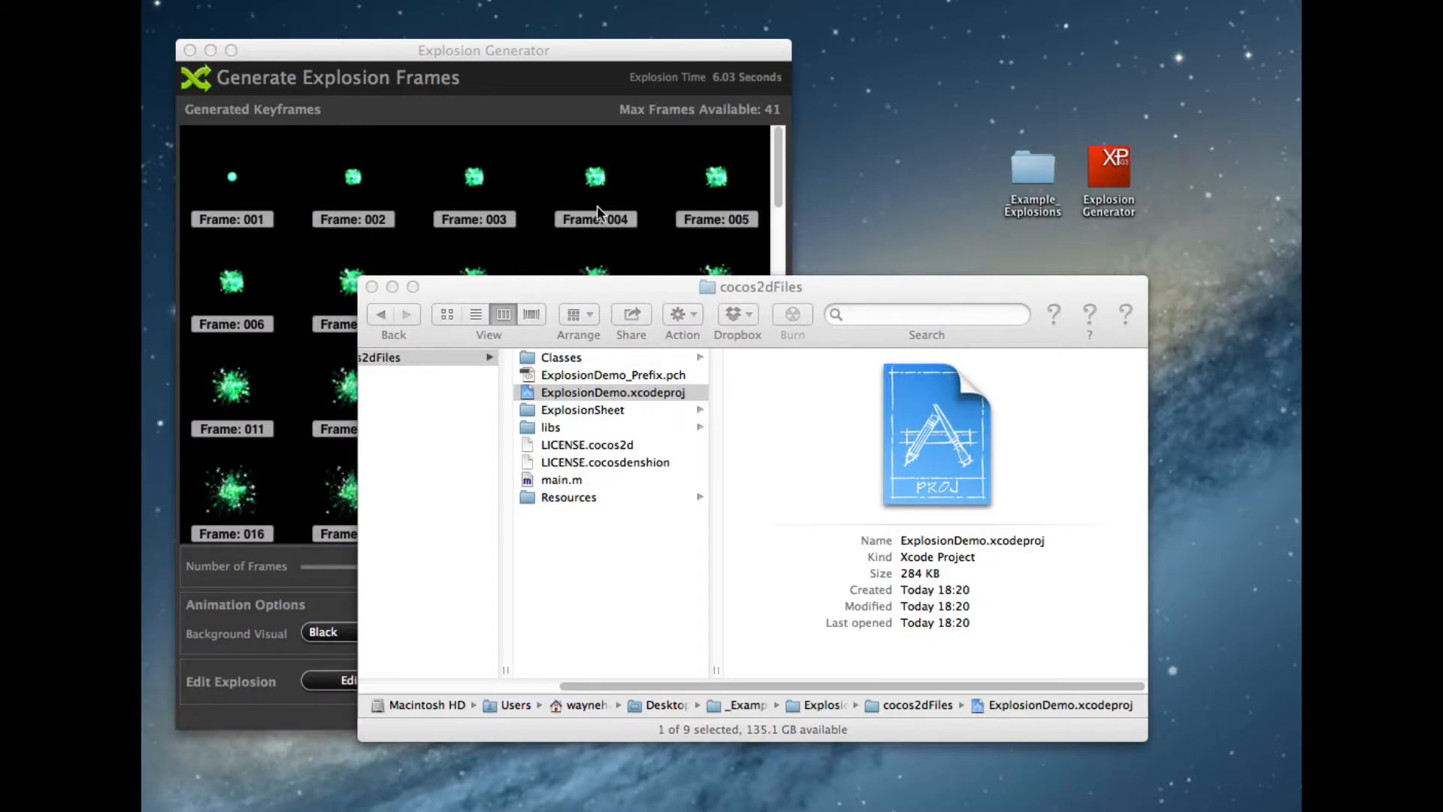
Delete the exported Explosion_416 folder in Finder and return to the generated frames in Explosion Generator
left_click(477, 498)
scroll(517, 421, "left", 3)
left_click(548, 361)
left_click(611, 358)
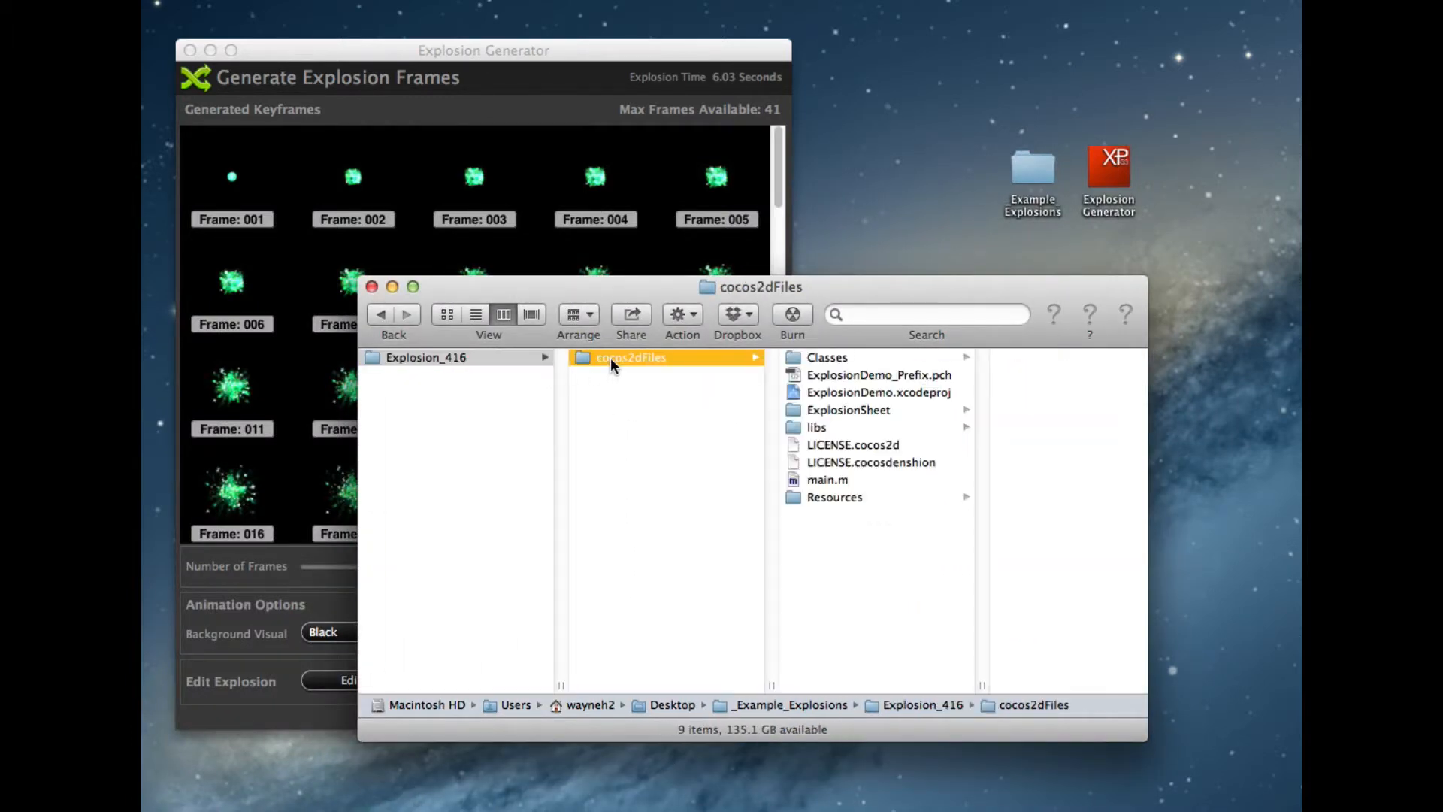
left_click(479, 357)
key("super+BackSpace")
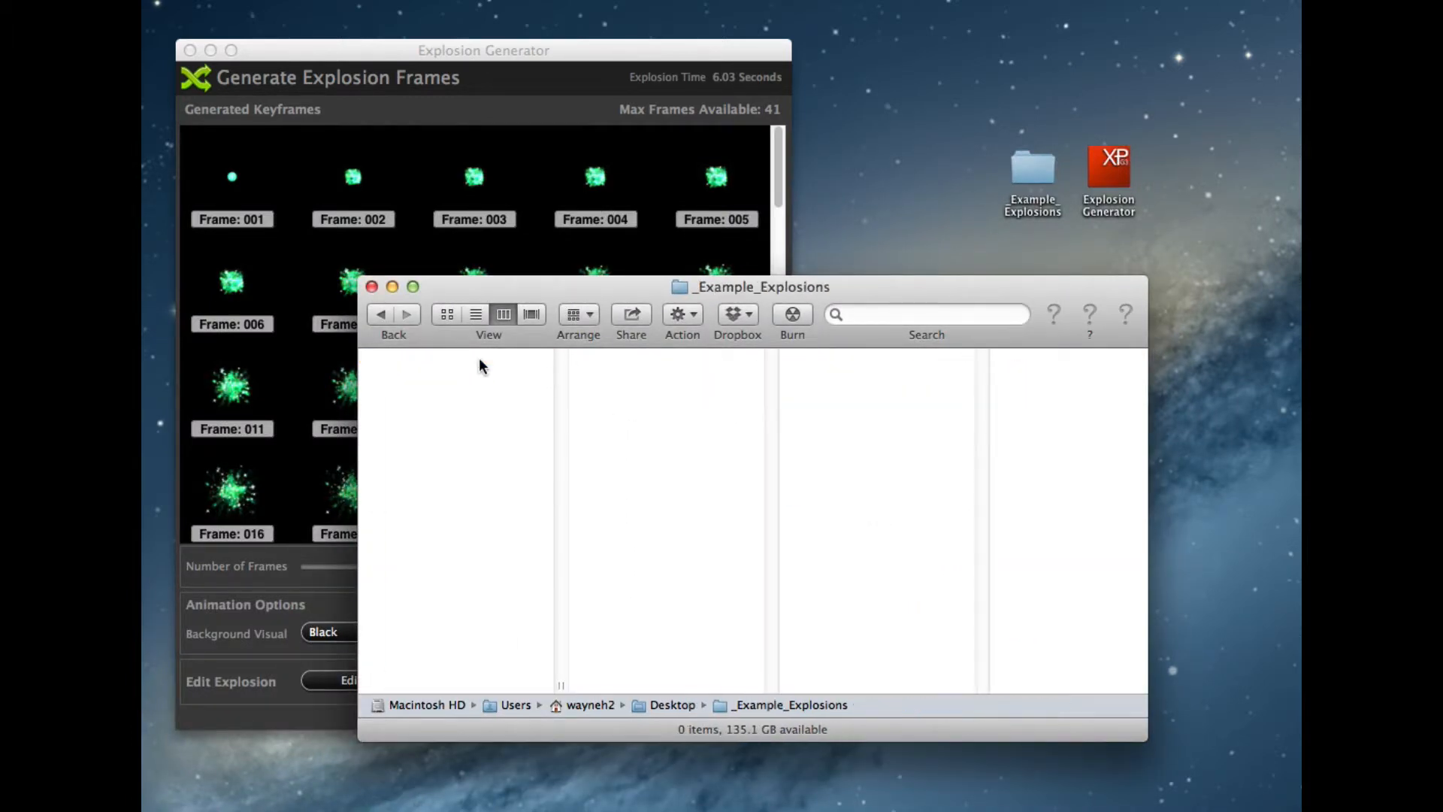
left_click(520, 188)
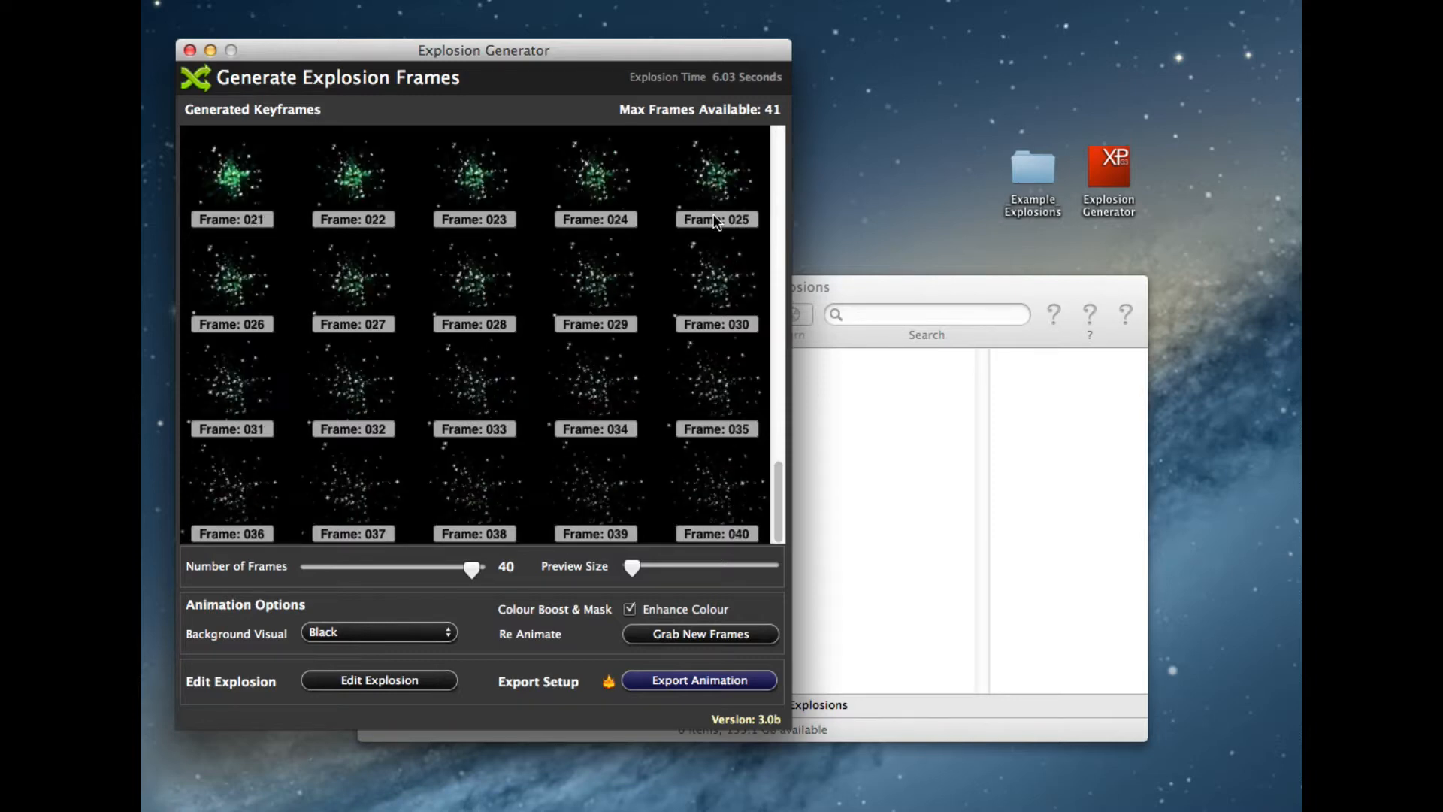
Return to editing the explosion, load the Default preset and grab its animation frames
left_click(372, 679)
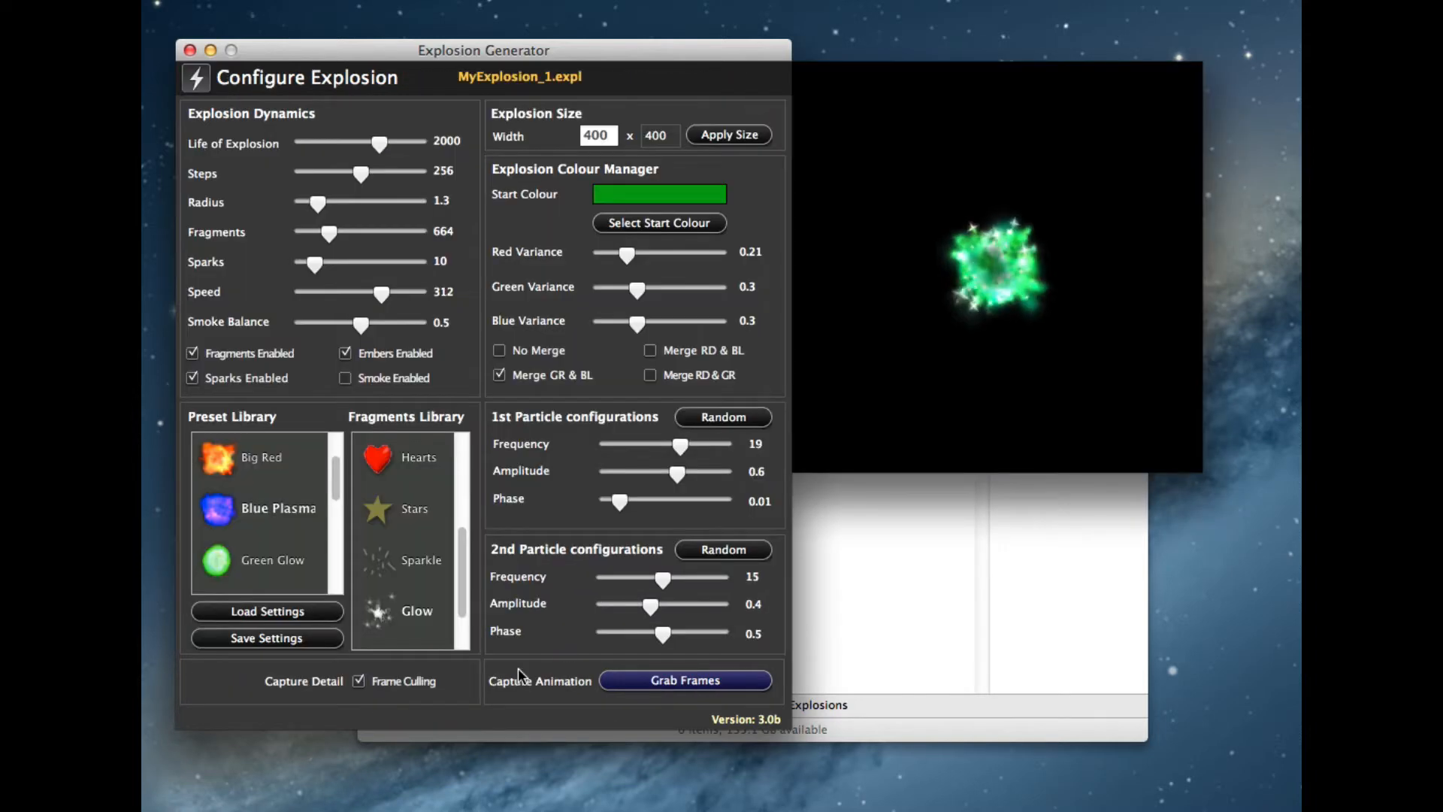
left_click(263, 457)
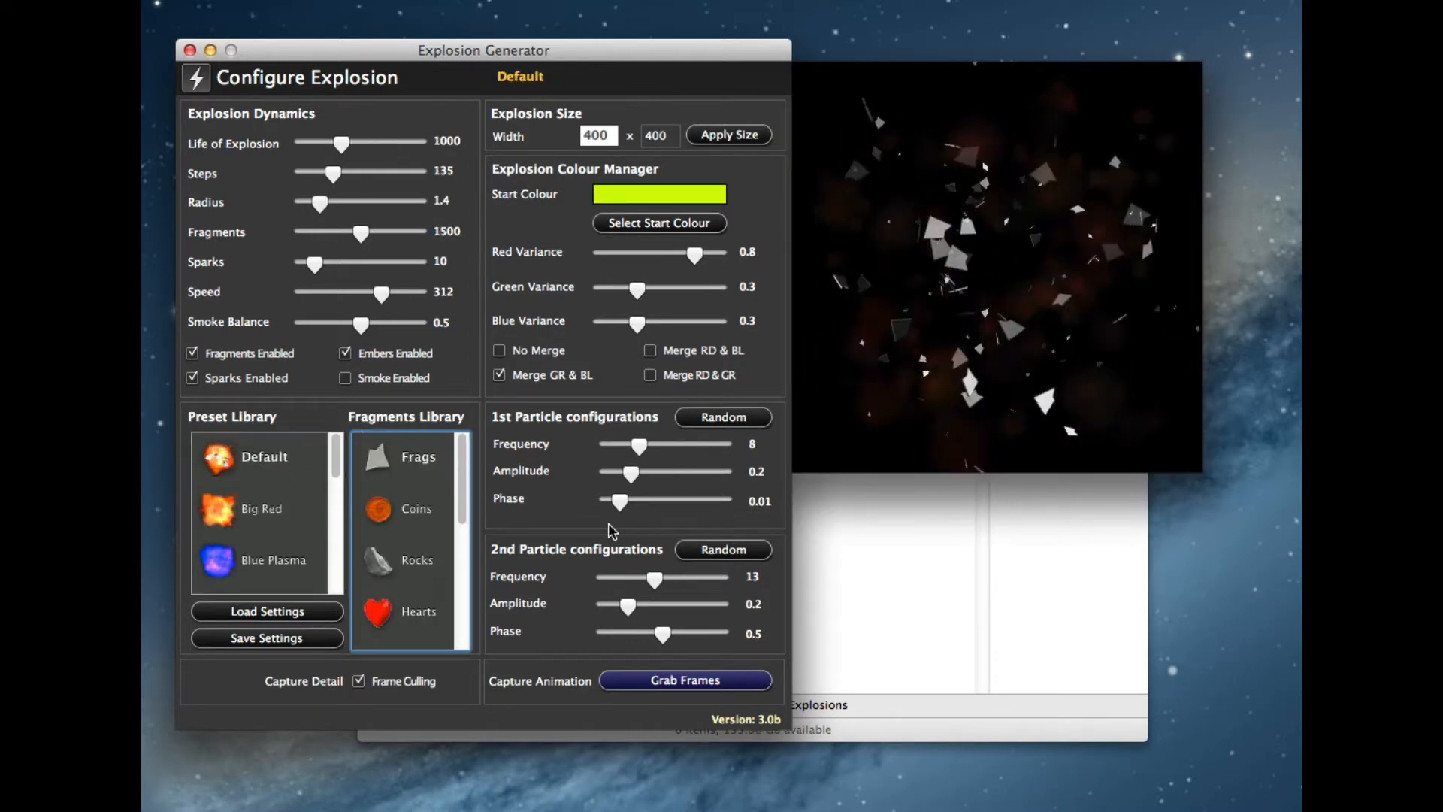
left_click(671, 681)
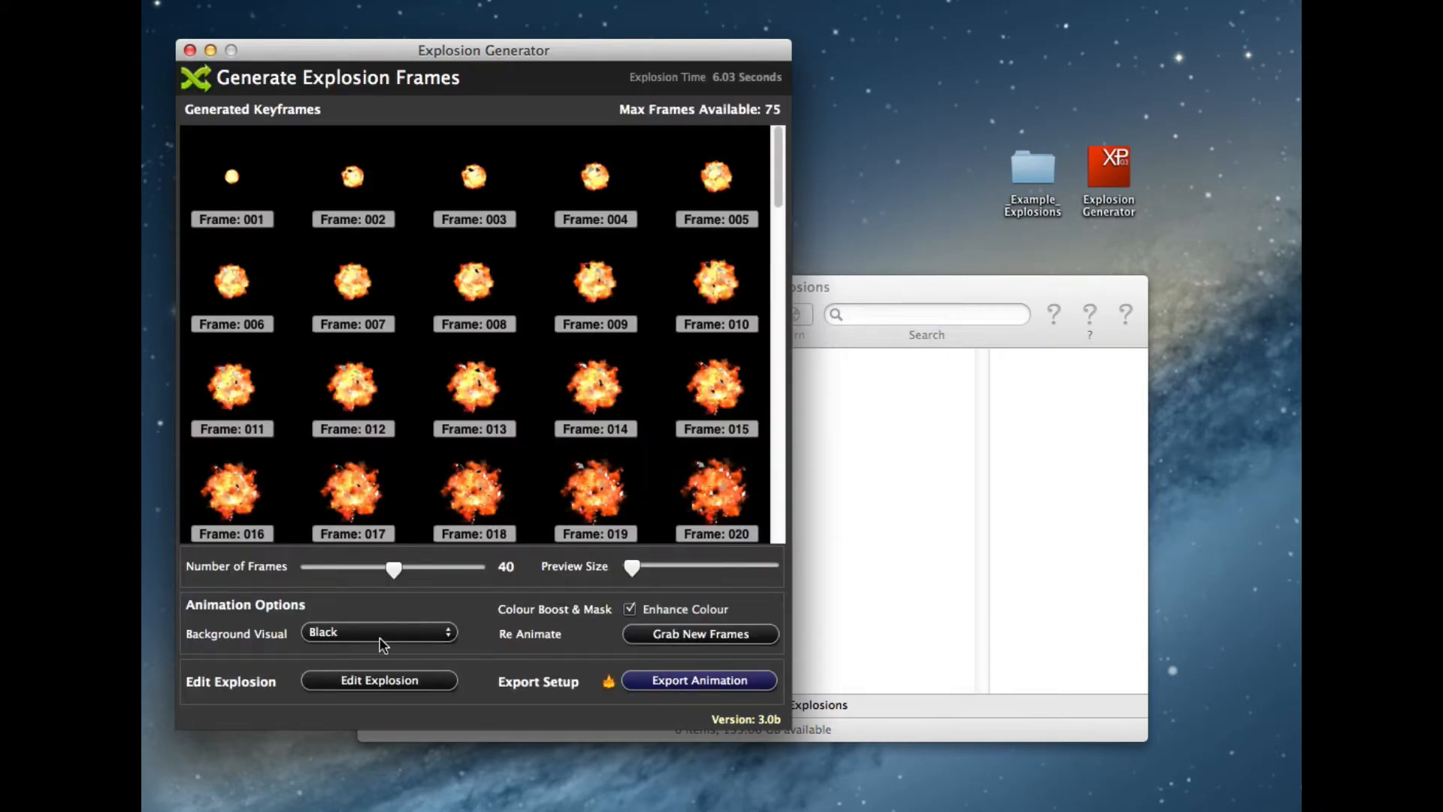
Set the frame background to Transparent and enlarge the previews to maximum size to inspect the explosion frames
left_click(383, 639)
left_click(376, 659)
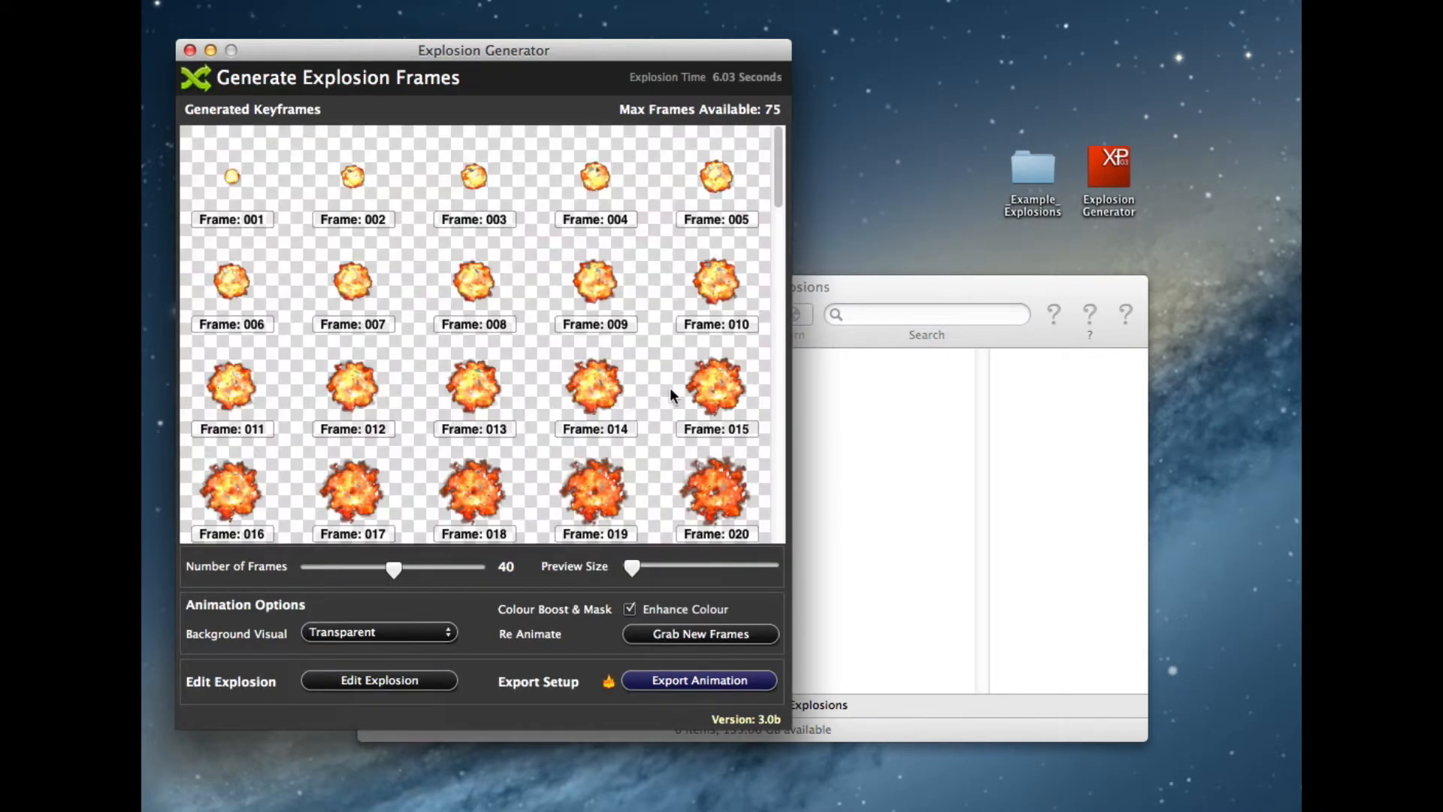
left_click_drag(632, 567, 774, 567)
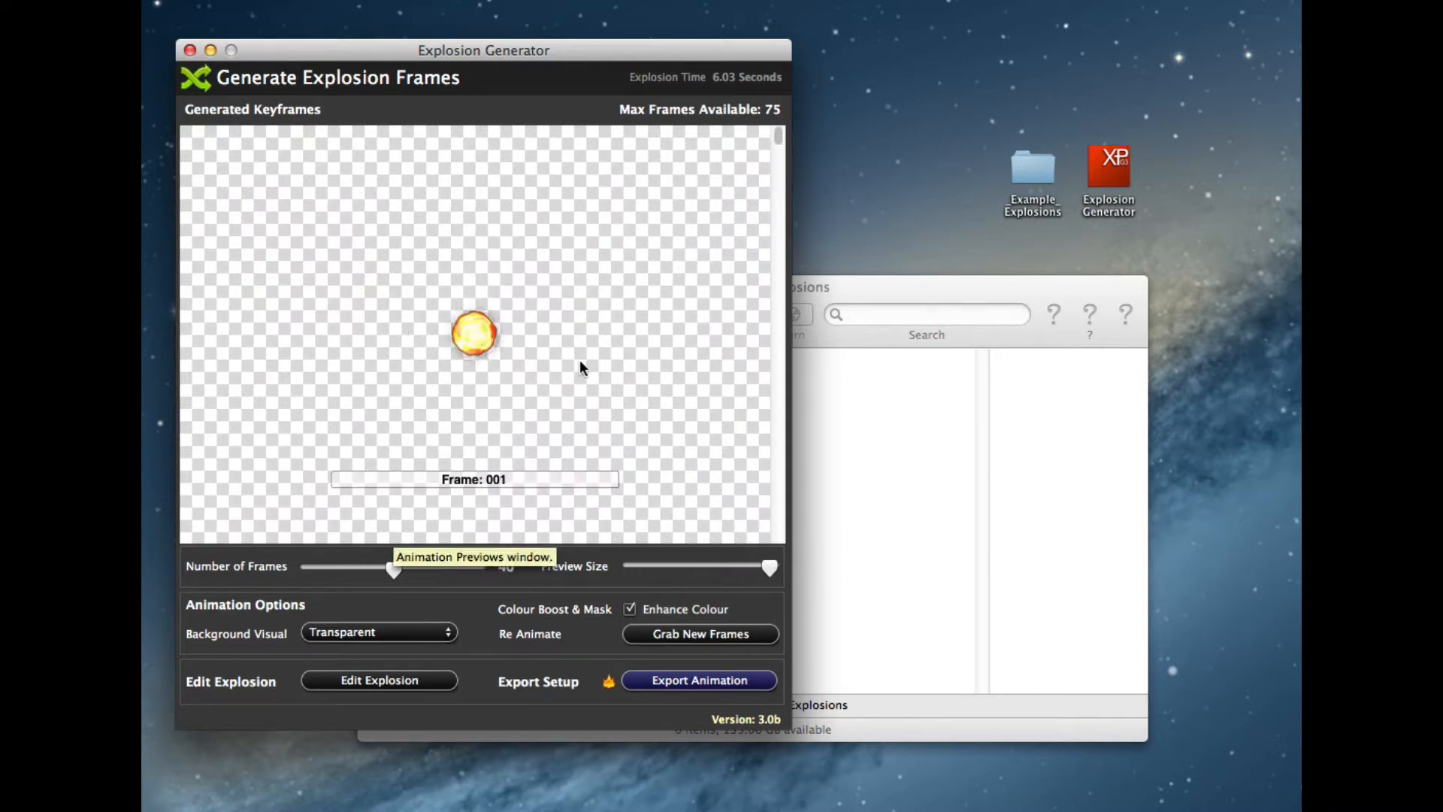
scroll(580, 359, "down", 10)
scroll(580, 359, "up", 3)
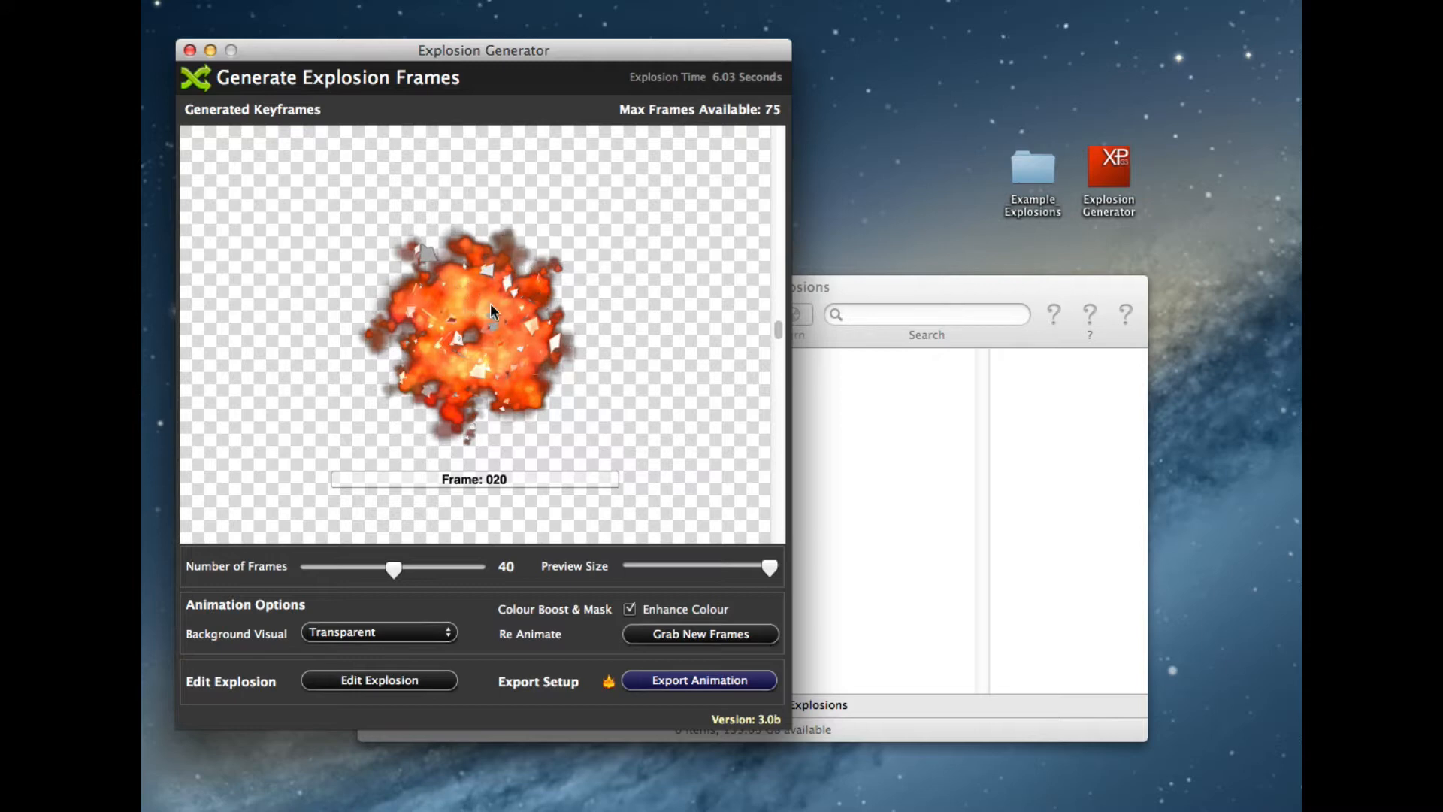
Compare the explosion frames on Black and Mid Grey backgrounds, finishing with the Light Grey background
left_click(396, 632)
left_click(379, 690)
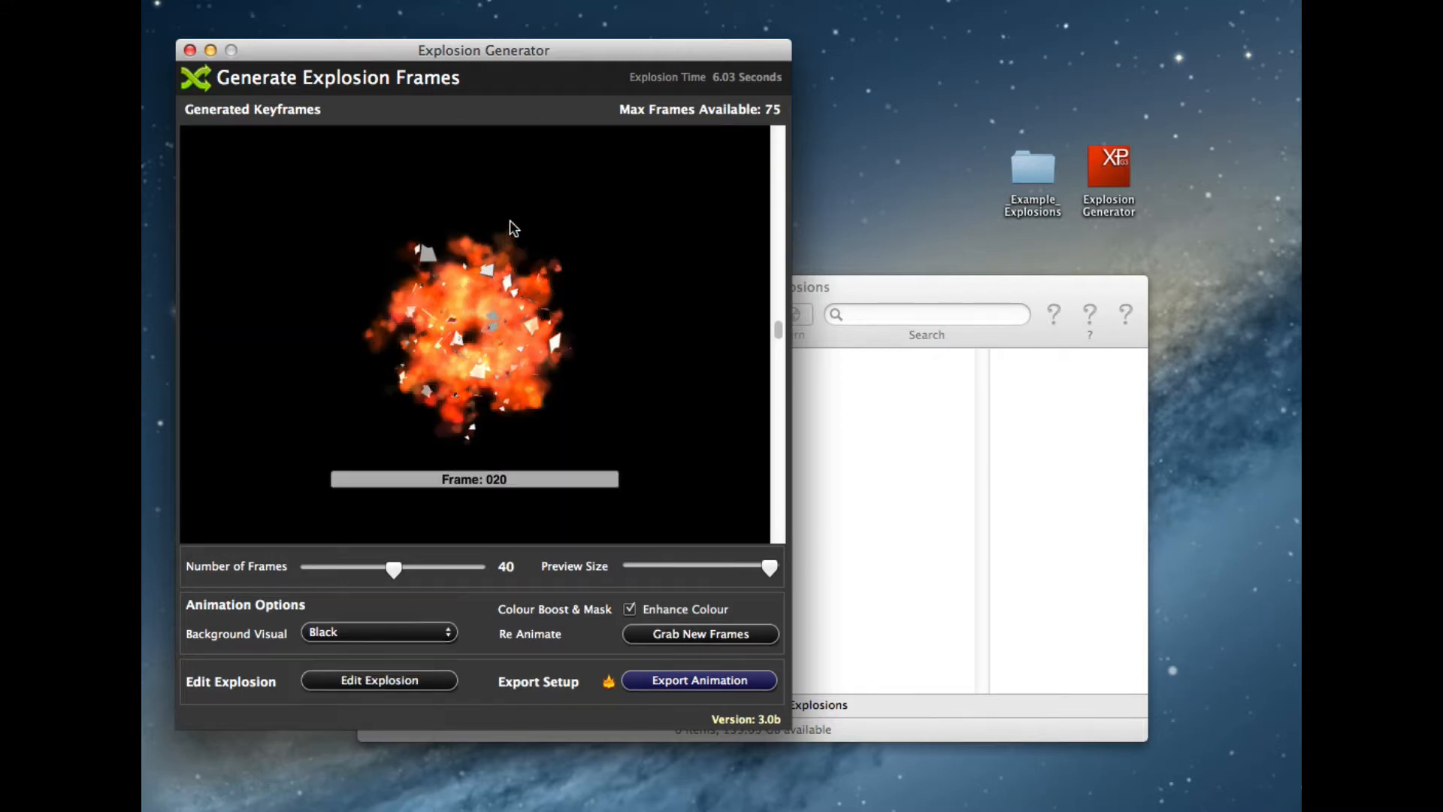
left_click(357, 636)
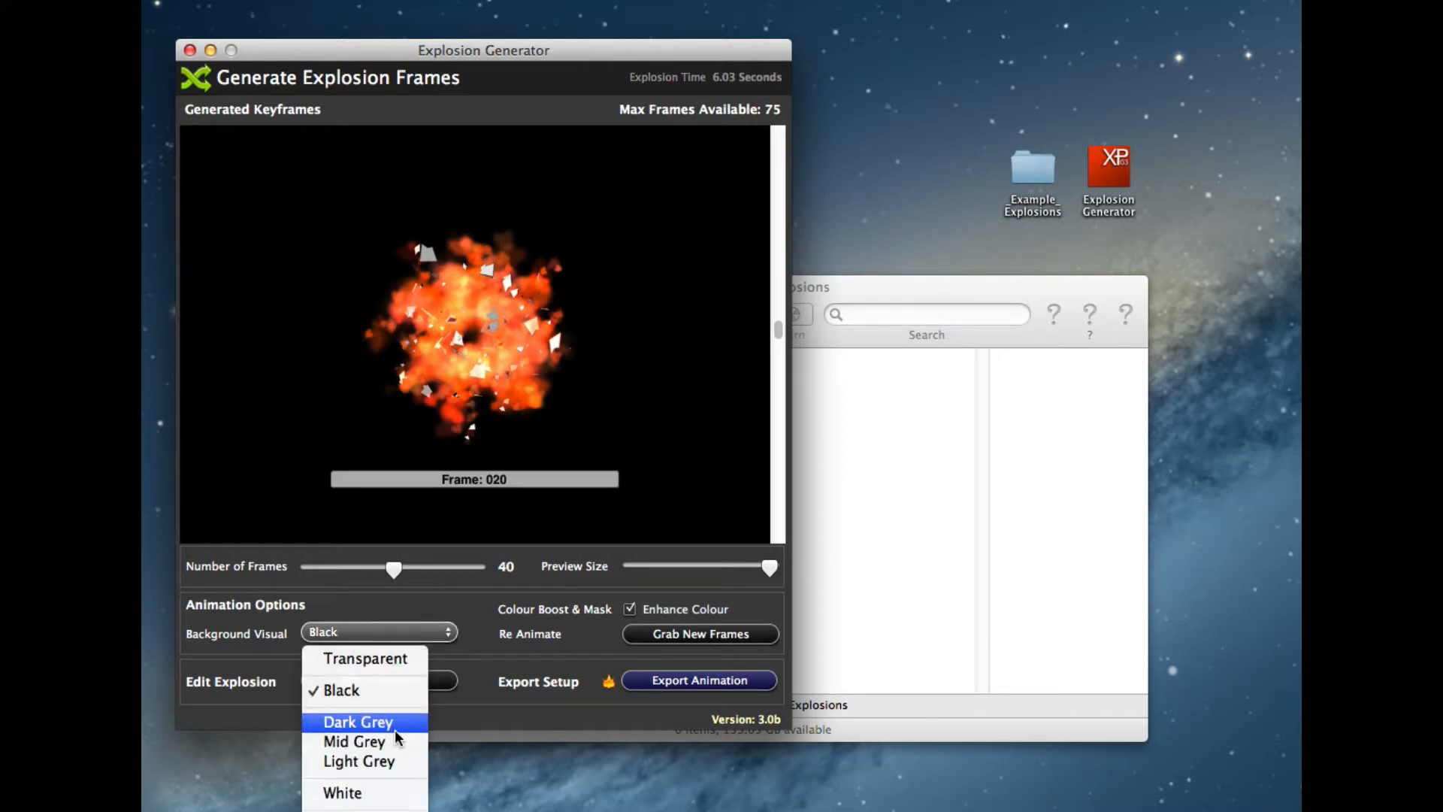
left_click(392, 734)
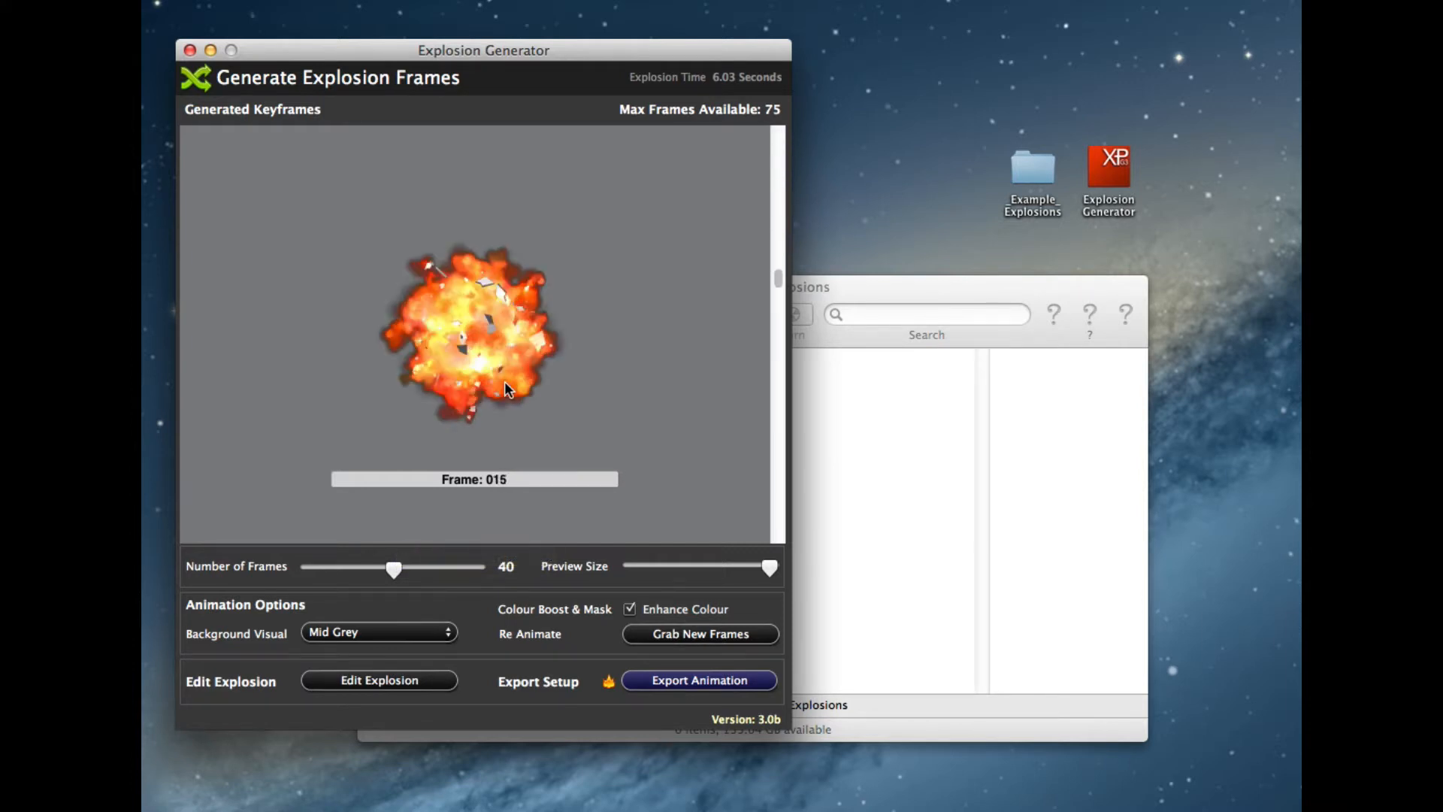
left_click(390, 641)
left_click(386, 760)
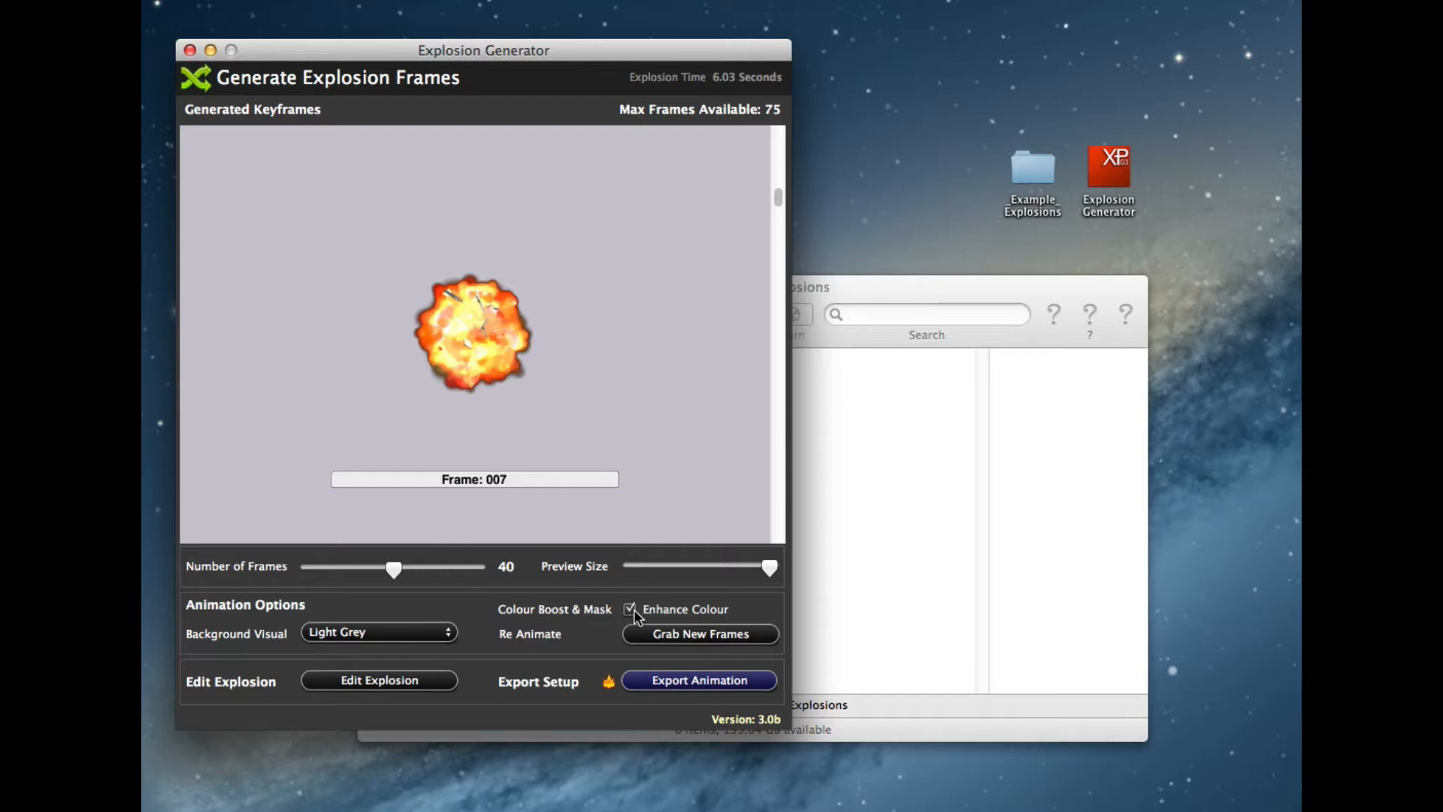
Grab new frames with Enhance Colour turned off and examine the explosion's edges and smoke through to frame 040
left_click(690, 635)
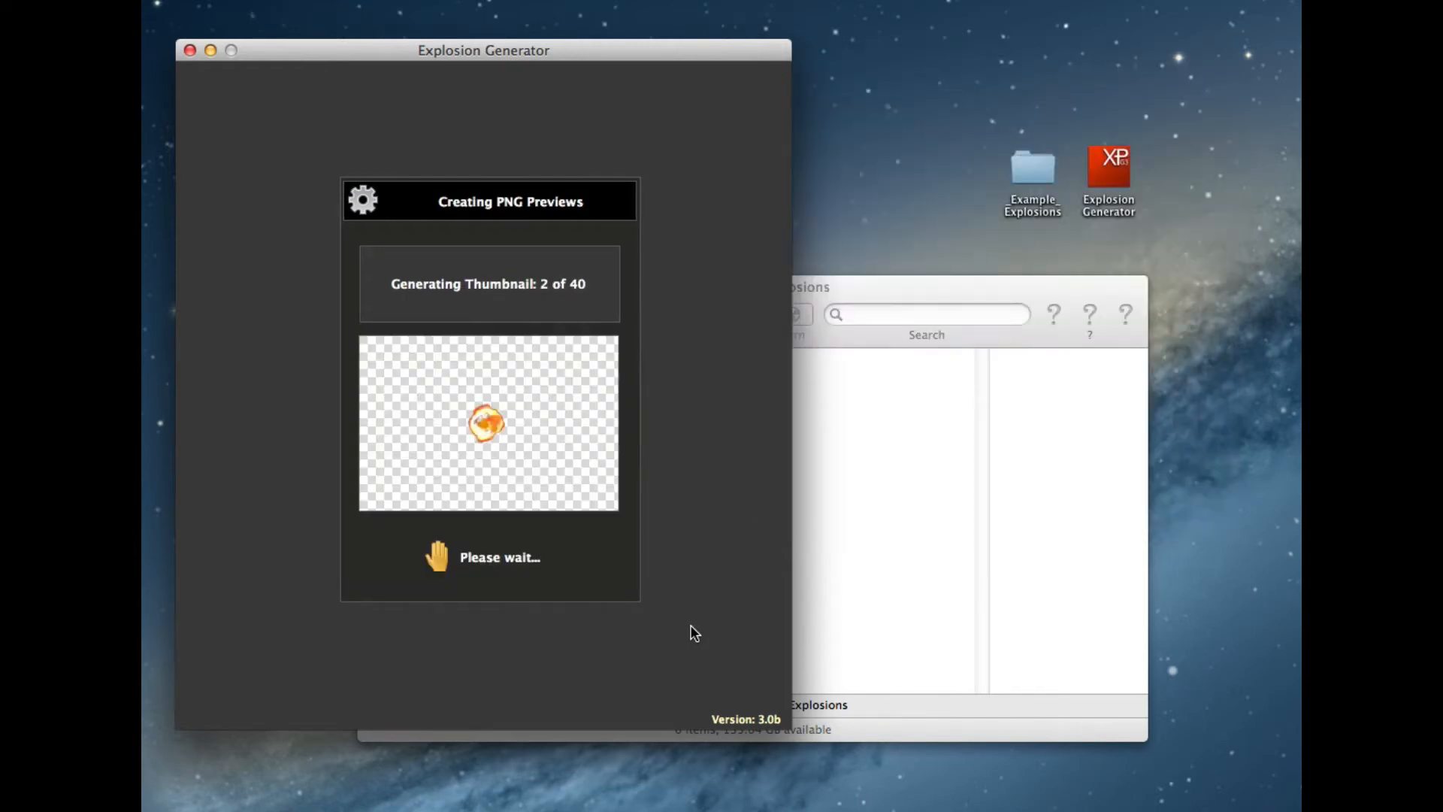
scroll(612, 367, "down", 5)
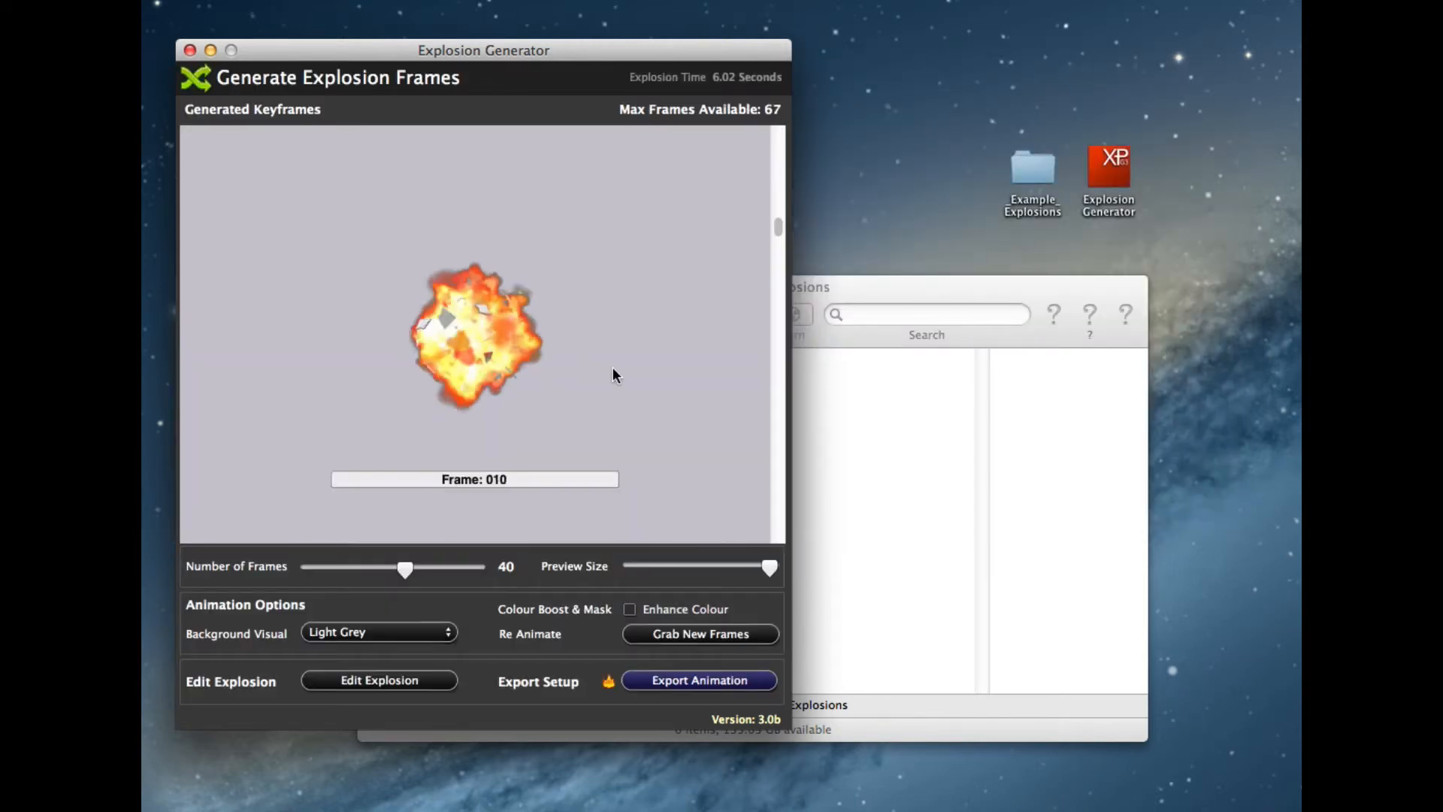
scroll(611, 367, "up", 3)
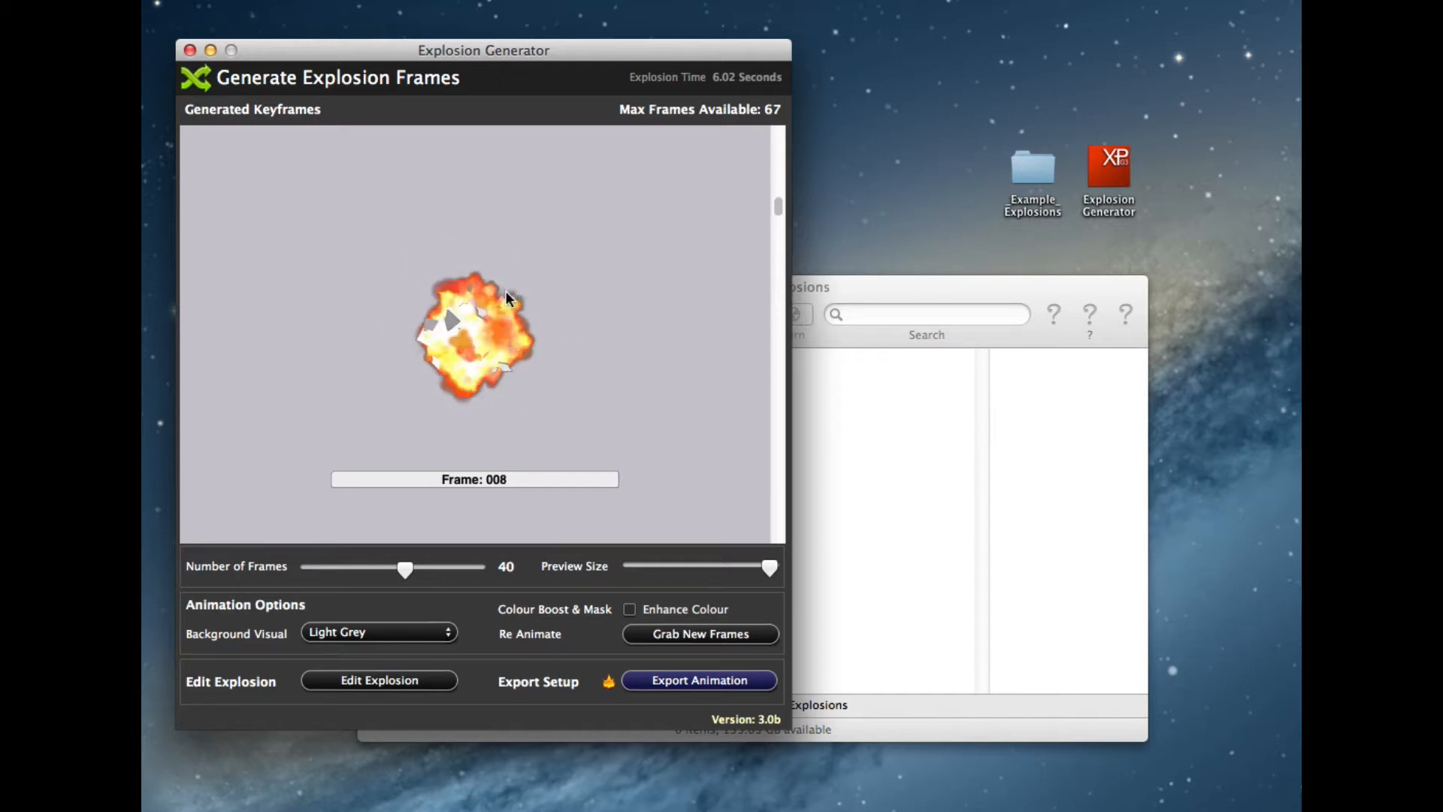
scroll(465, 386, "down", 4)
scroll(464, 386, "up", 6)
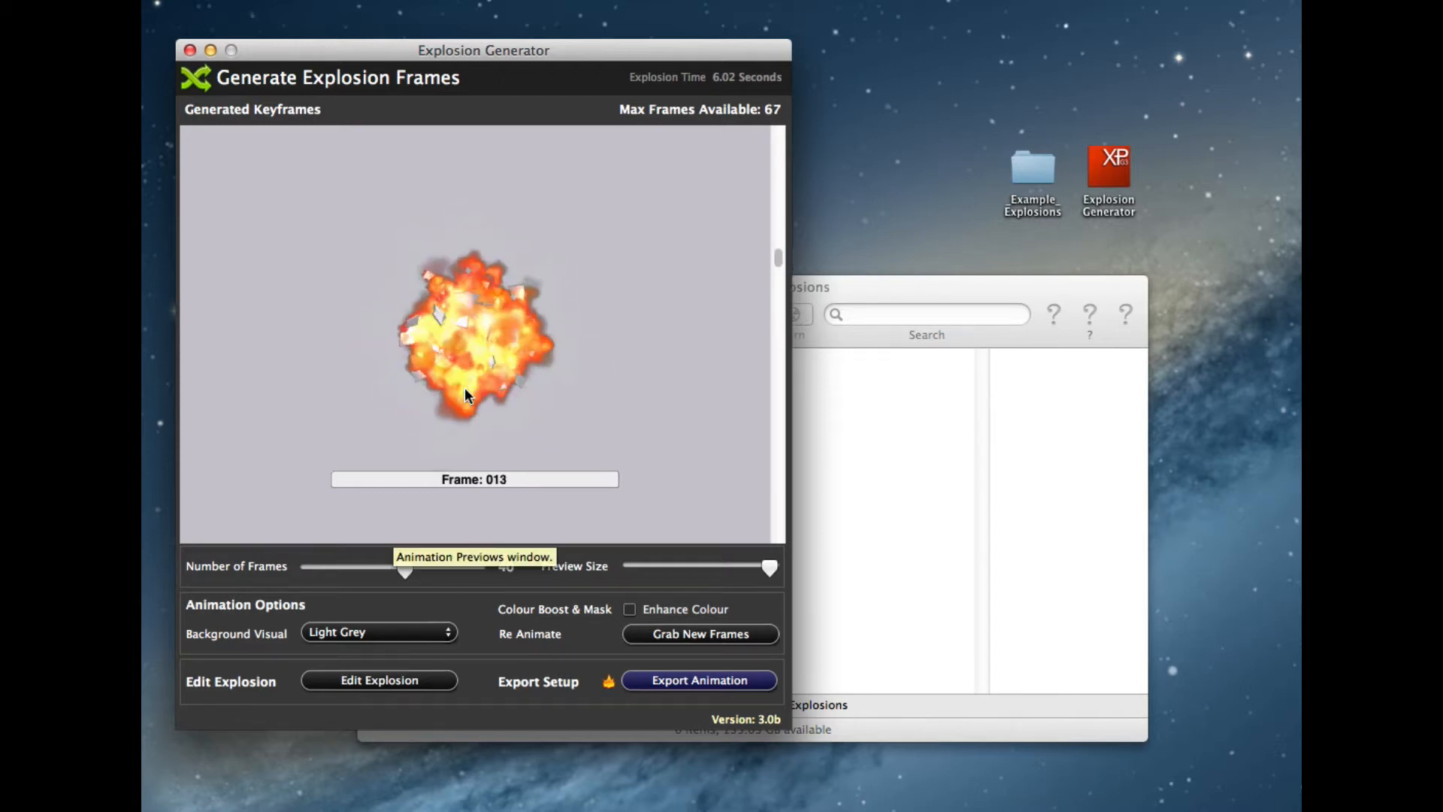
scroll(465, 386, "down", 2)
scroll(466, 386, "down", 2)
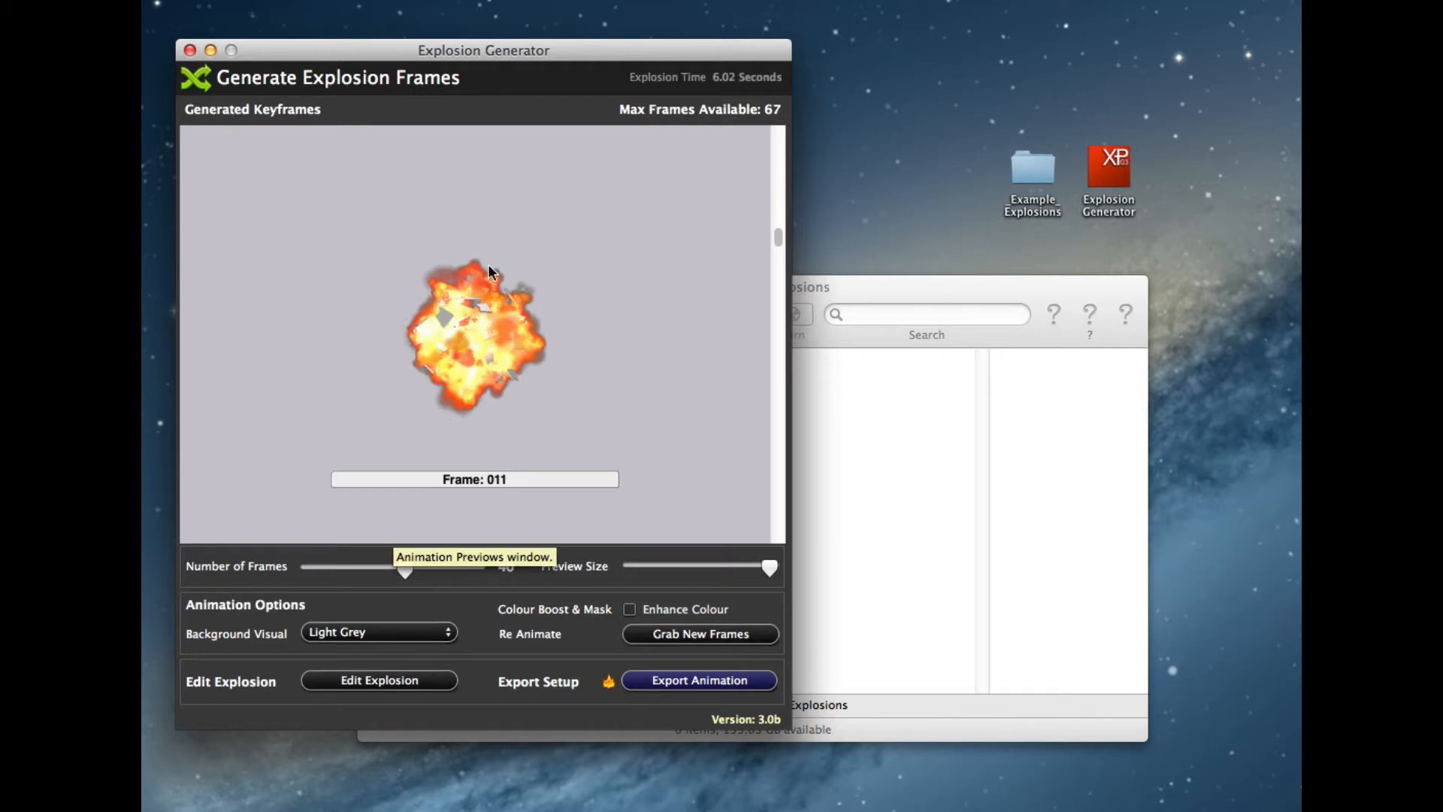
scroll(521, 369, "down", 7)
scroll(518, 374, "down", 5)
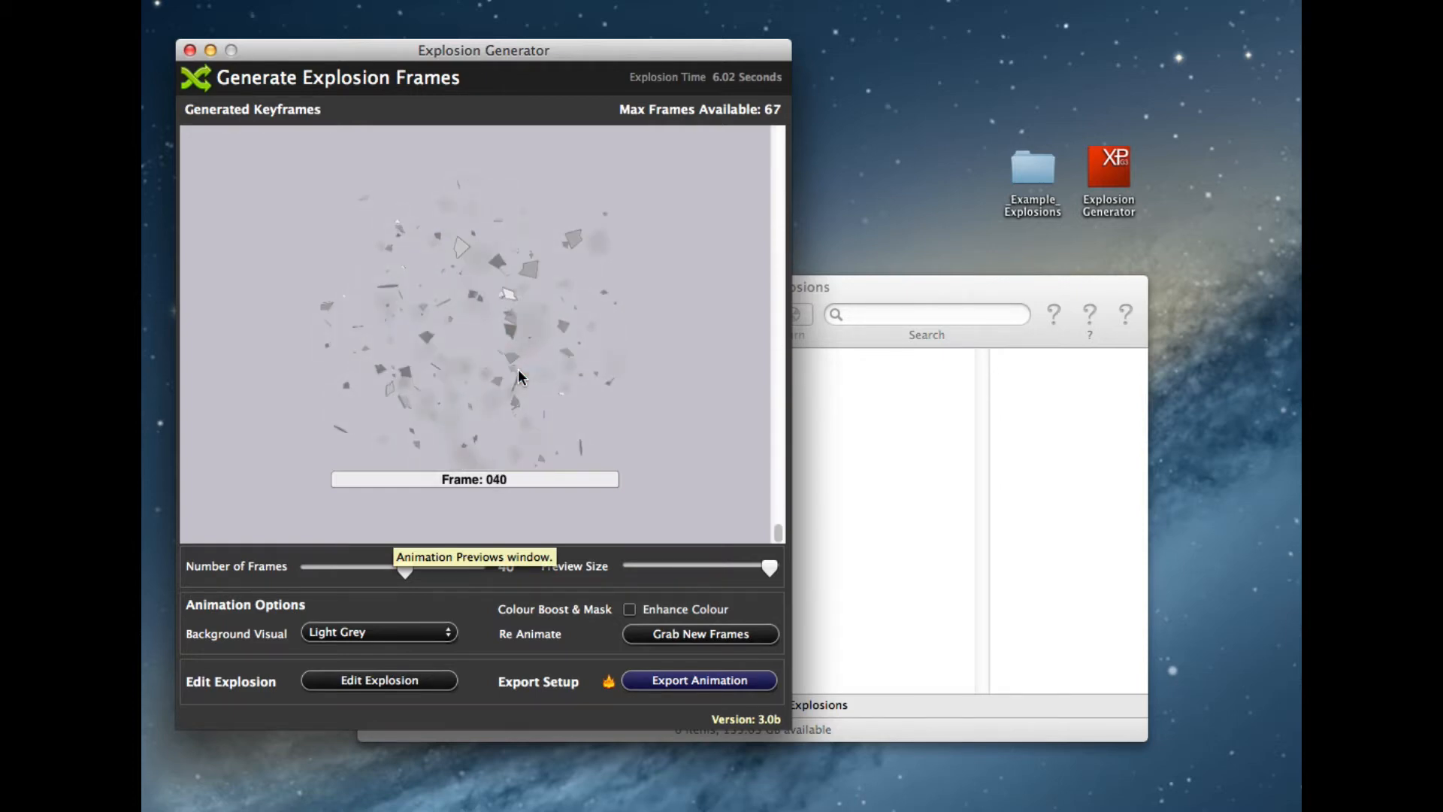
scroll(518, 373, "up", 12)
scroll(518, 376, "down", 10)
scroll(519, 376, "up", 8)
scroll(519, 375, "down", 3)
scroll(519, 372, "up", 5)
scroll(519, 372, "down", 8)
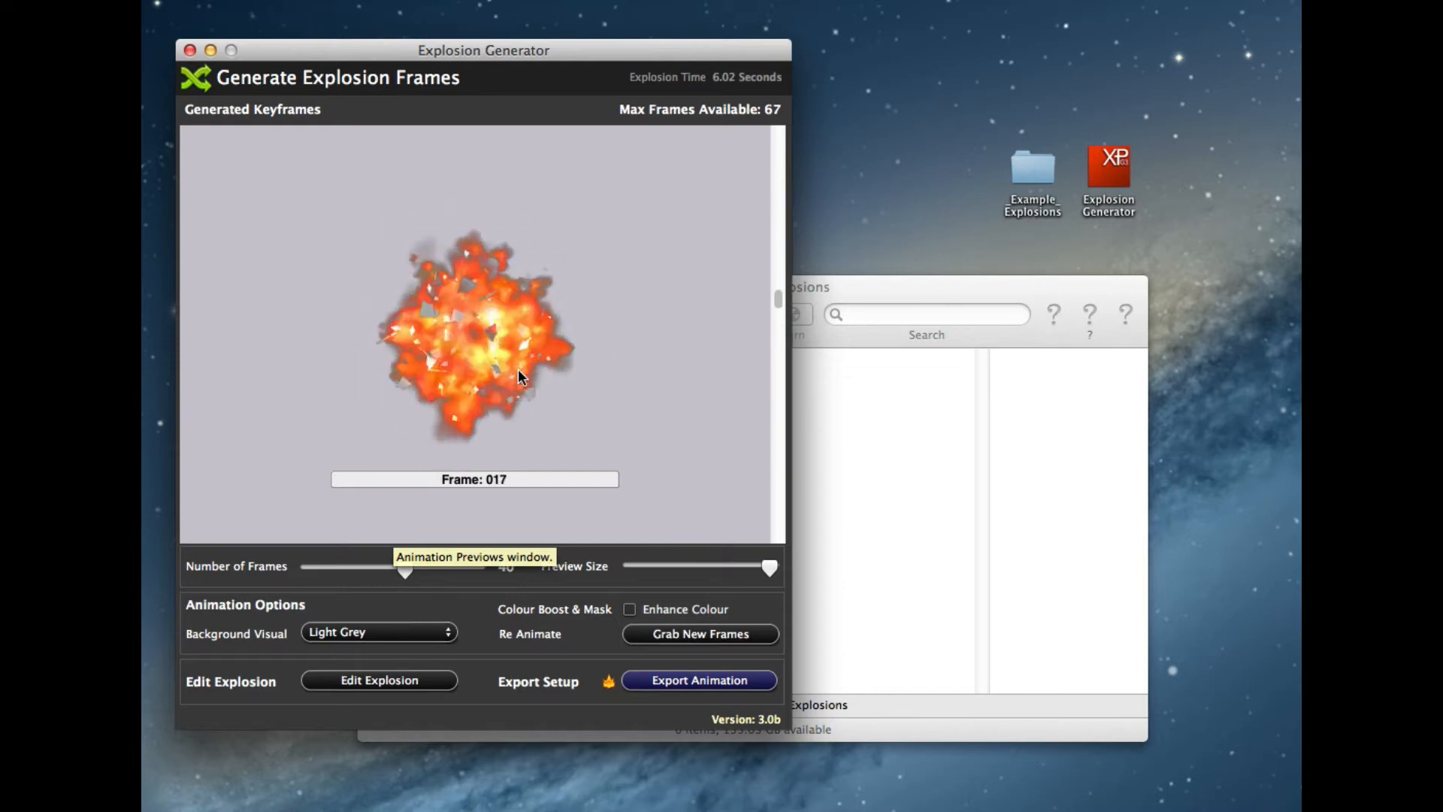
scroll(561, 406, "up", 3)
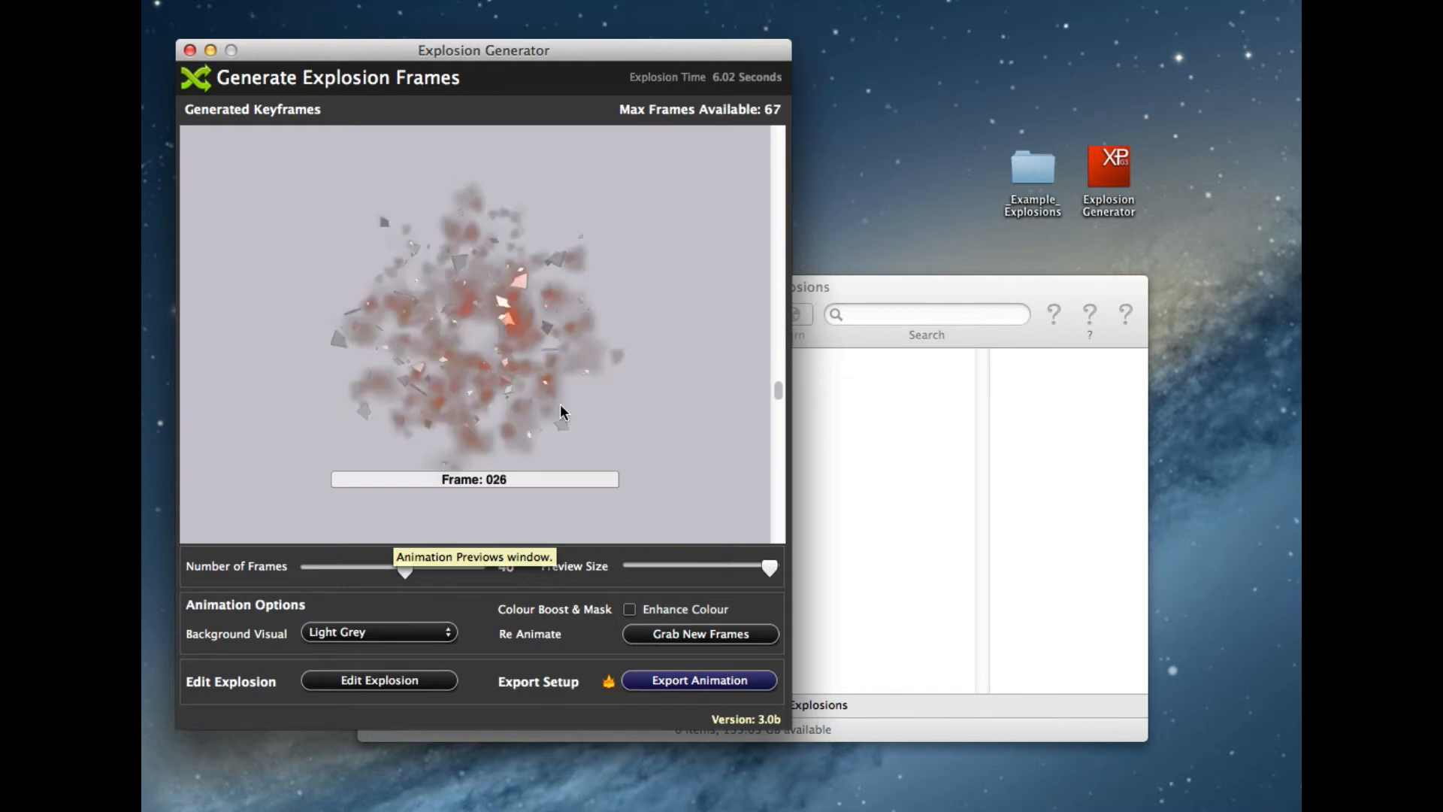
Turn Enhance Colour back on, grab new frames and review the explosion's edges and smoke in the previews
left_click(678, 609)
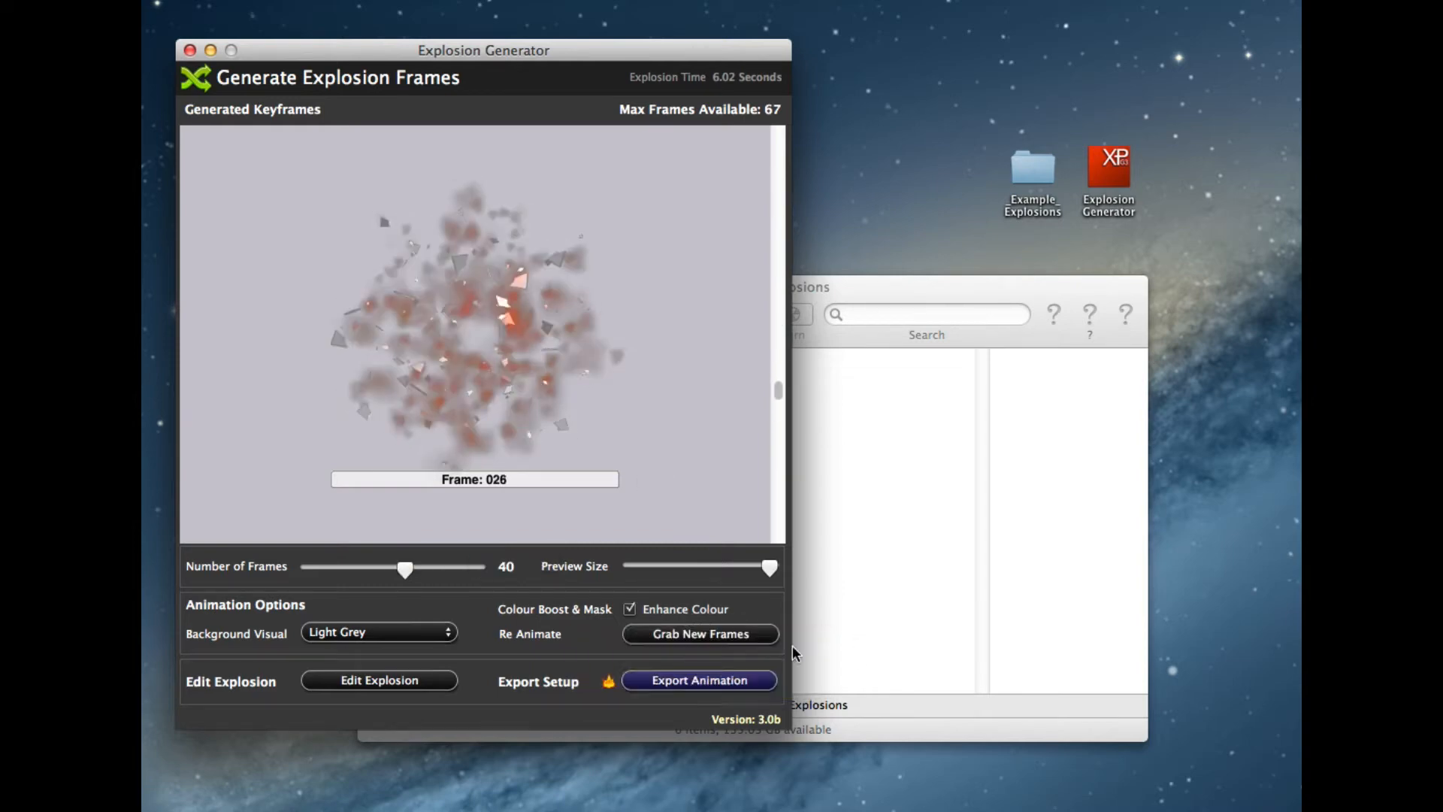
left_click(668, 631)
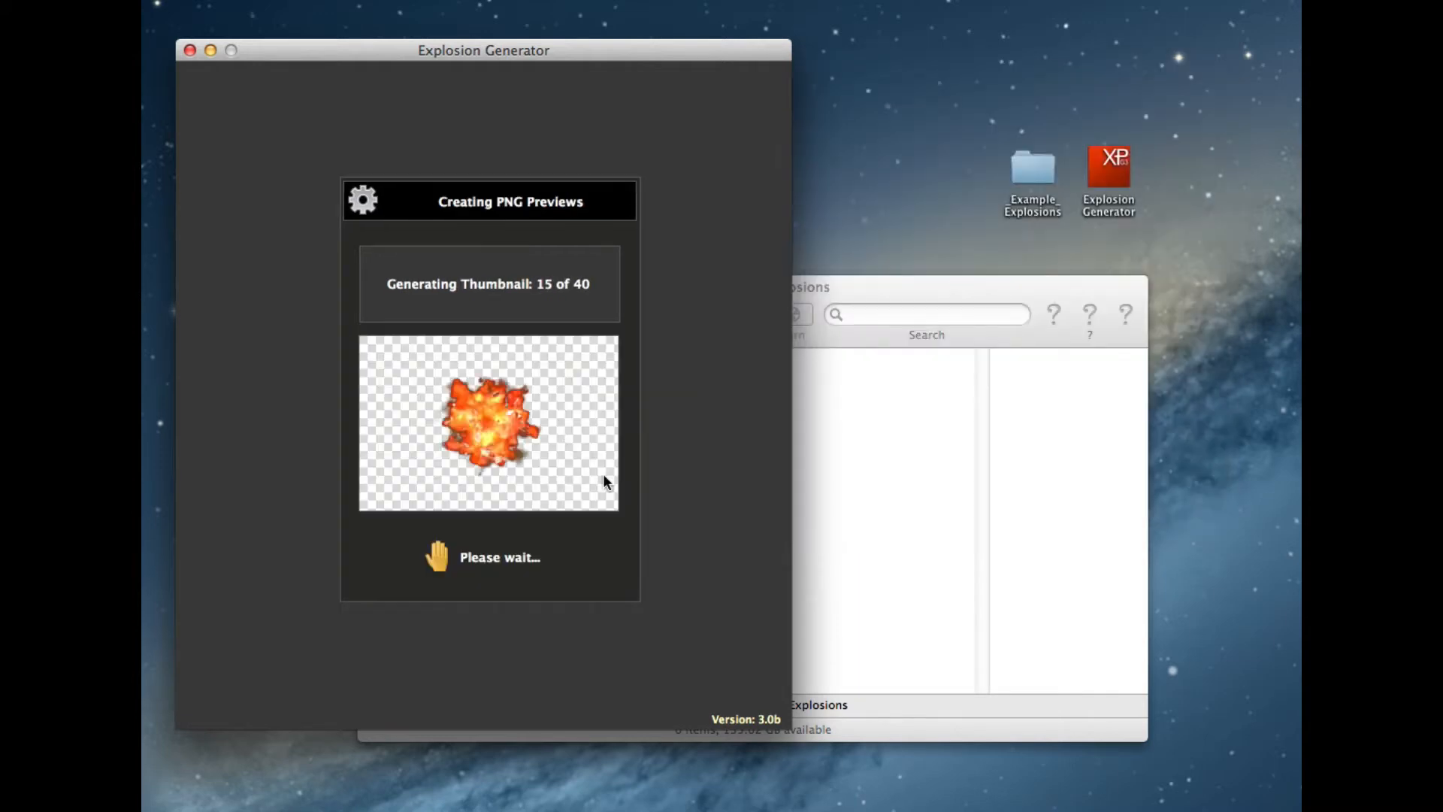
scroll(602, 444, "down", 15)
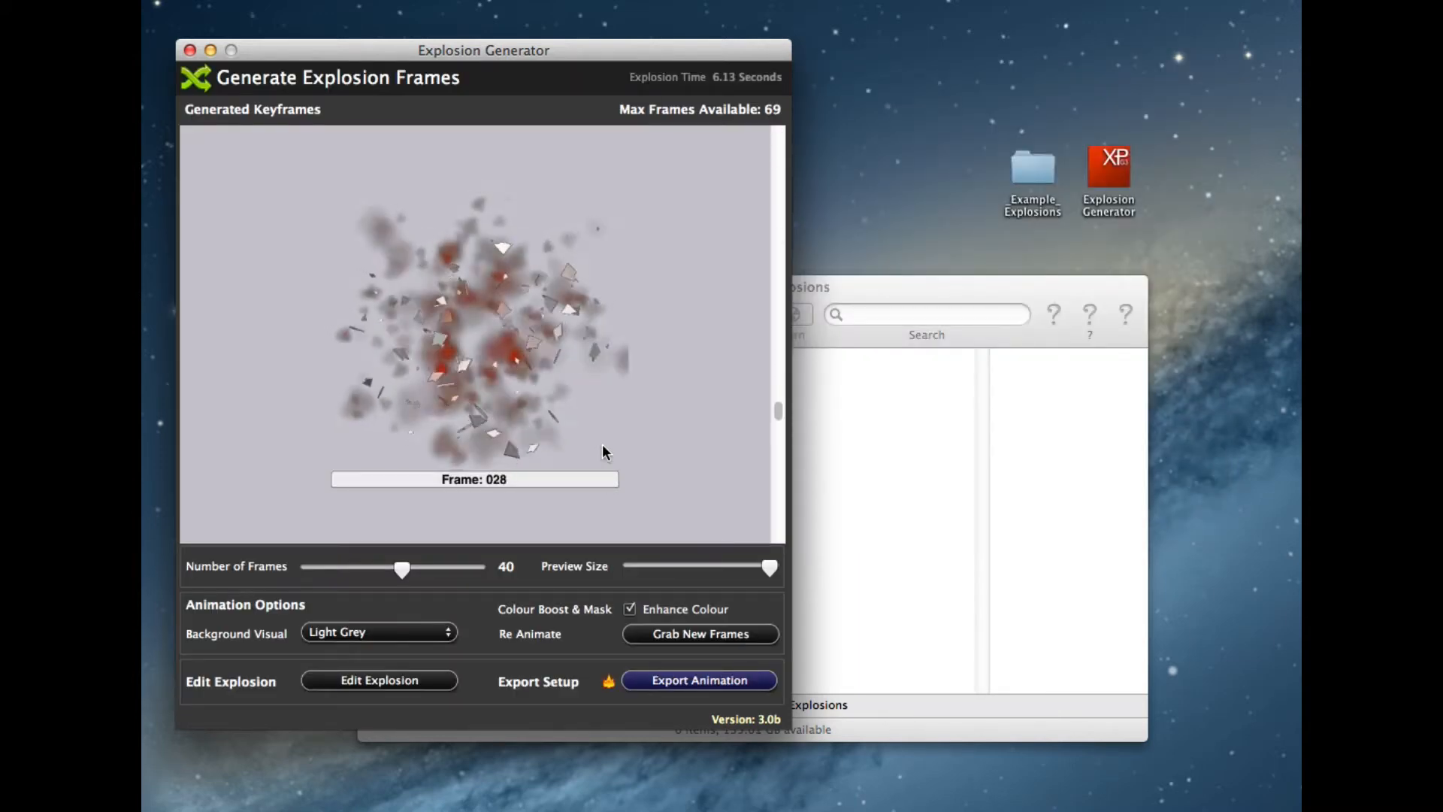
scroll(602, 443, "up", 5)
scroll(608, 448, "up", 4)
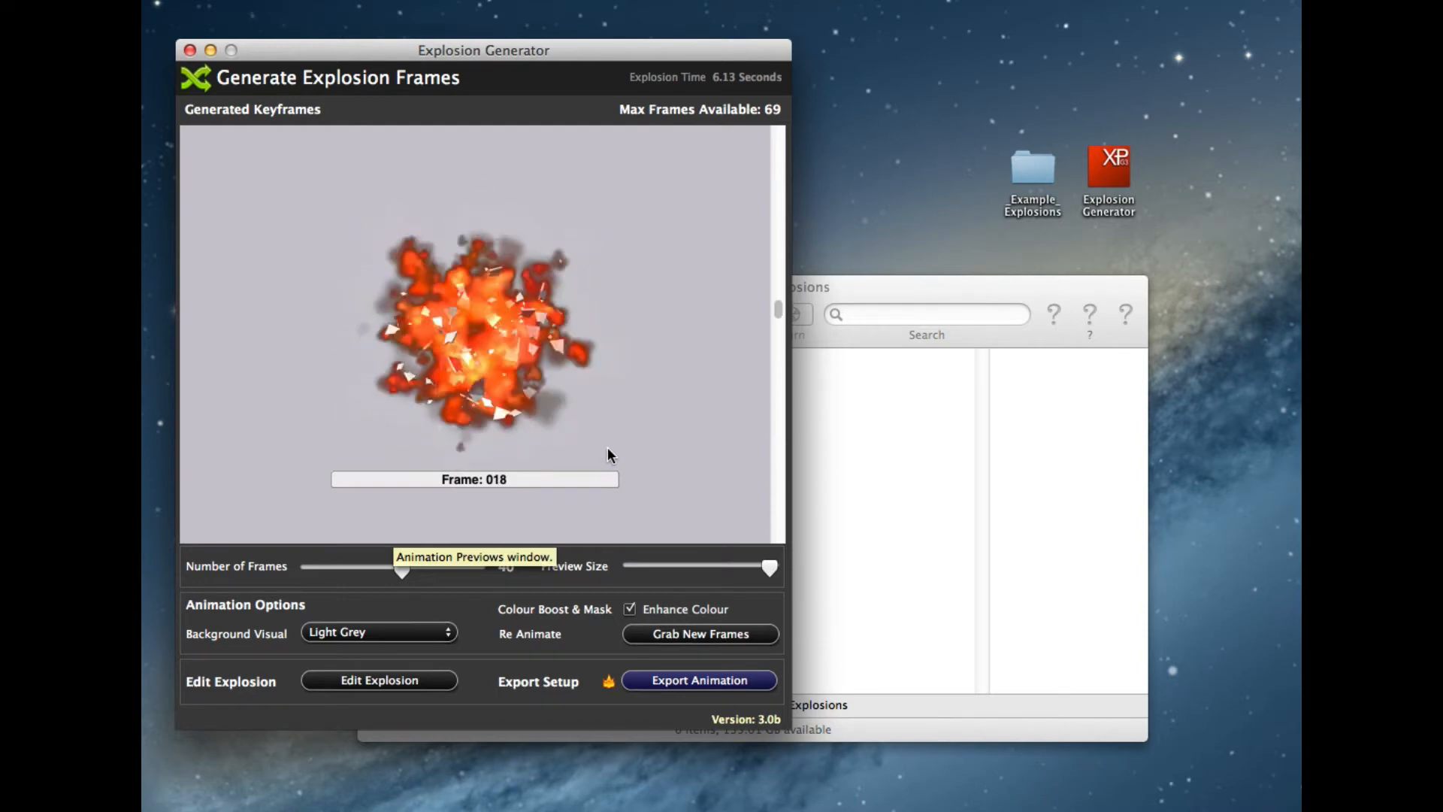
scroll(607, 448, "down", 5)
scroll(621, 455, "up", 5)
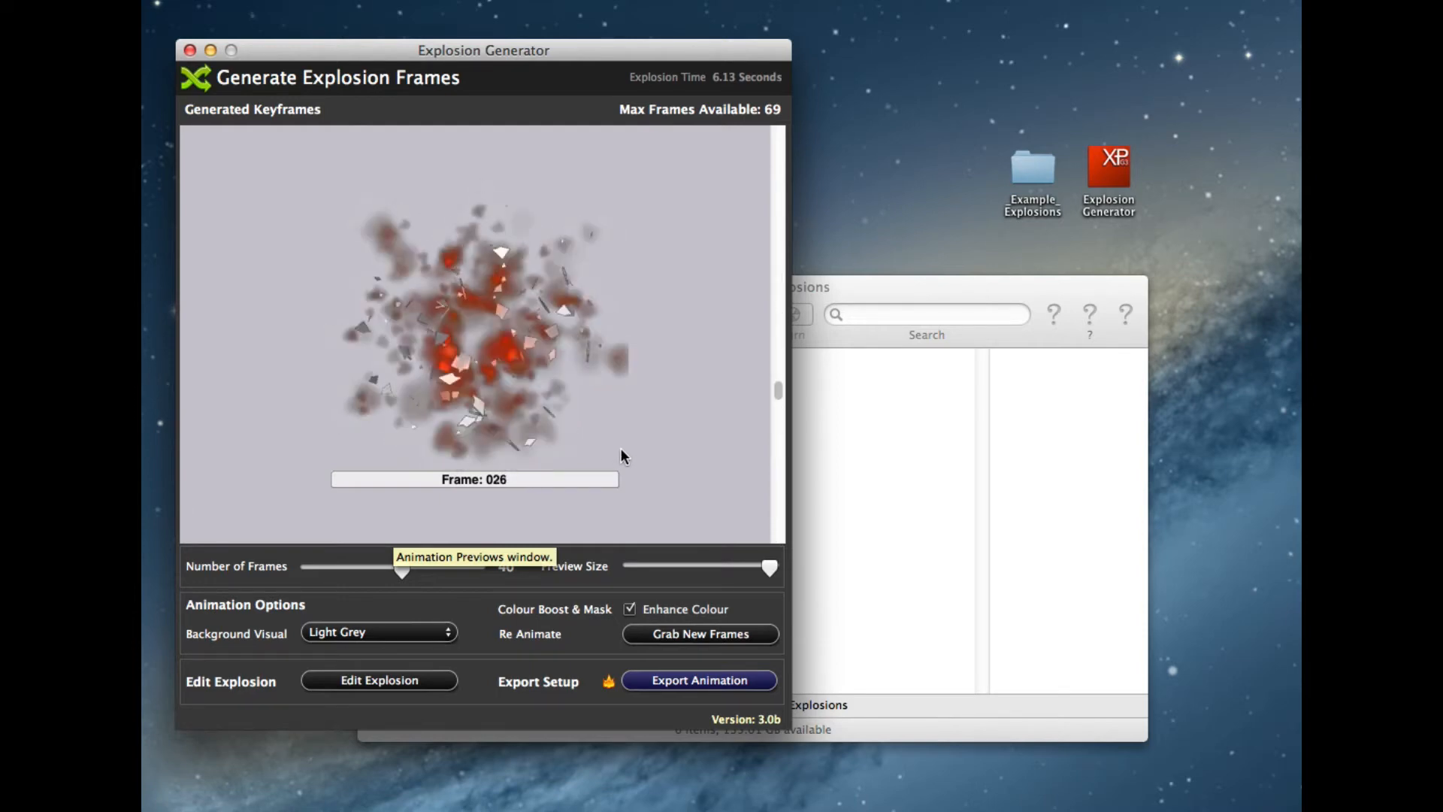
scroll(565, 383, "up", 5)
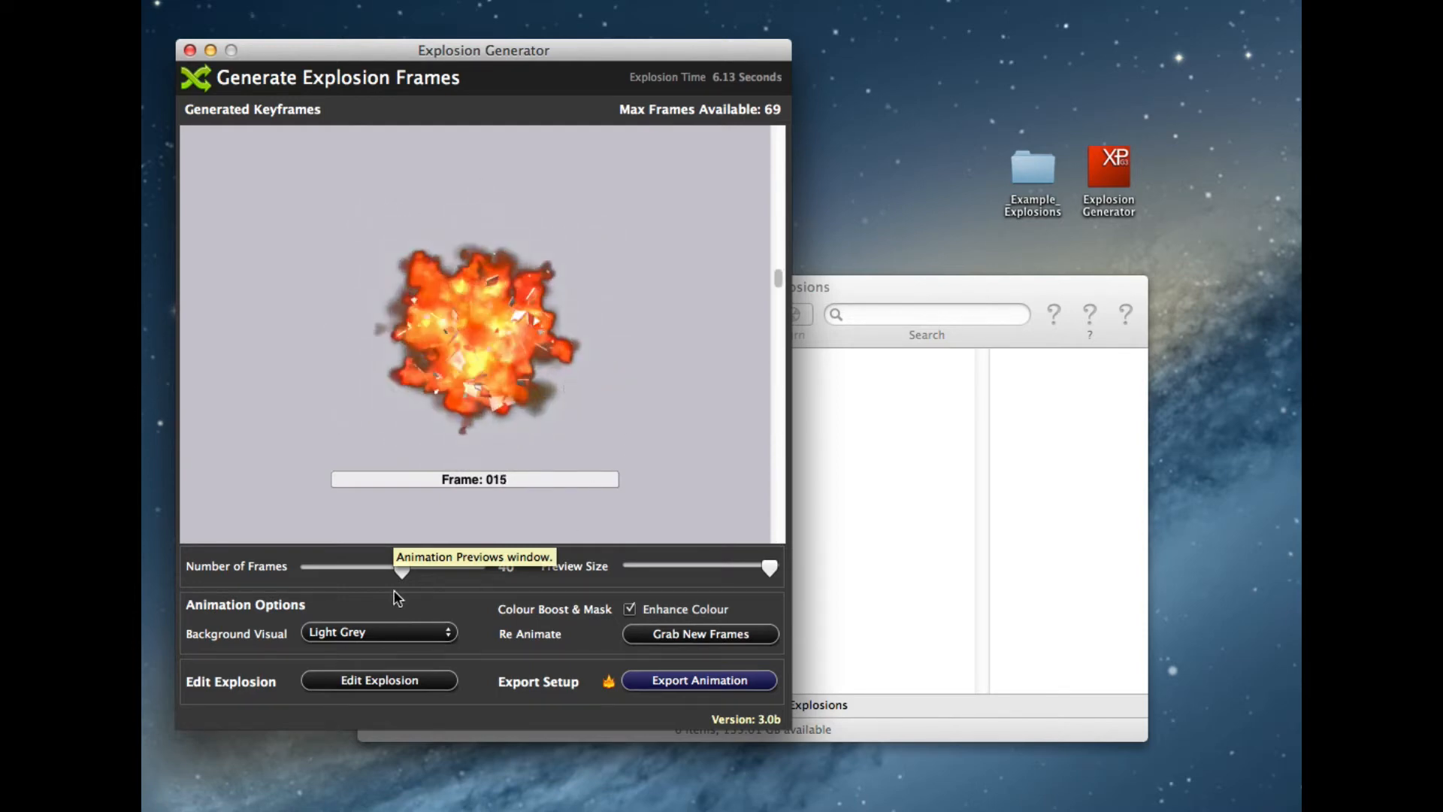
Reduce the animation to 12 frames and export it as a GameSalad Project with a lower frames-per-second setting
left_click_drag(402, 569, 330, 569)
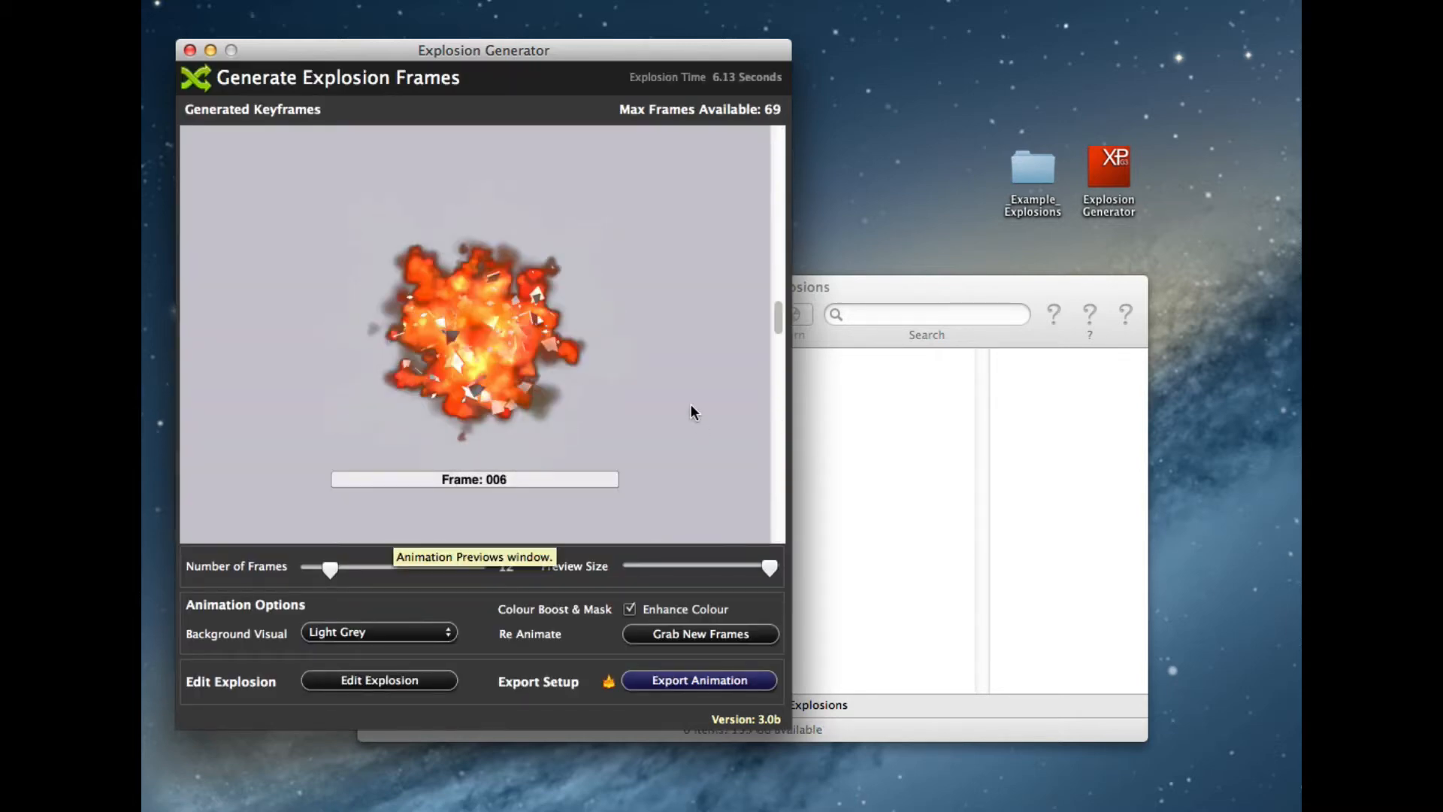
left_click(706, 684)
left_click(526, 356)
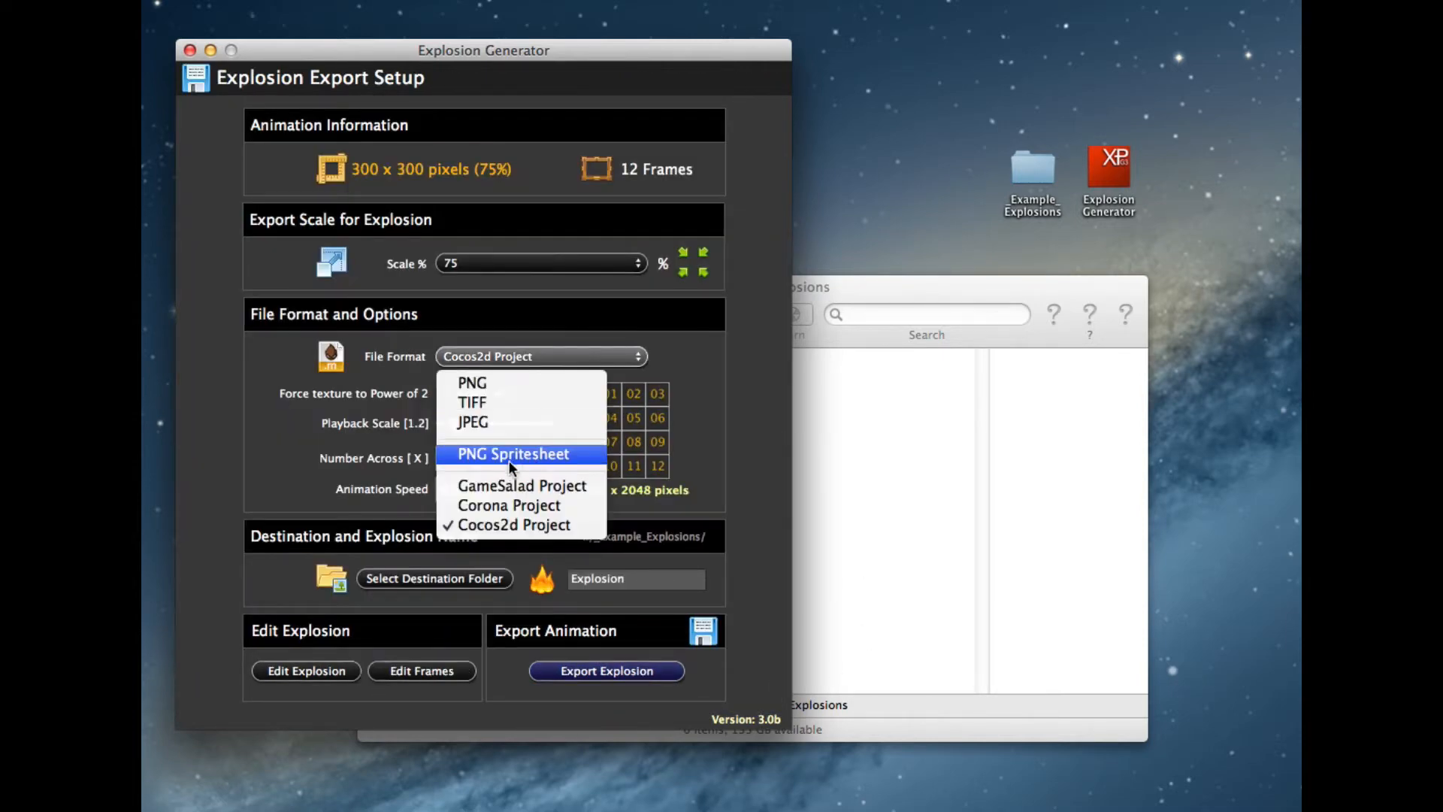
left_click(508, 487)
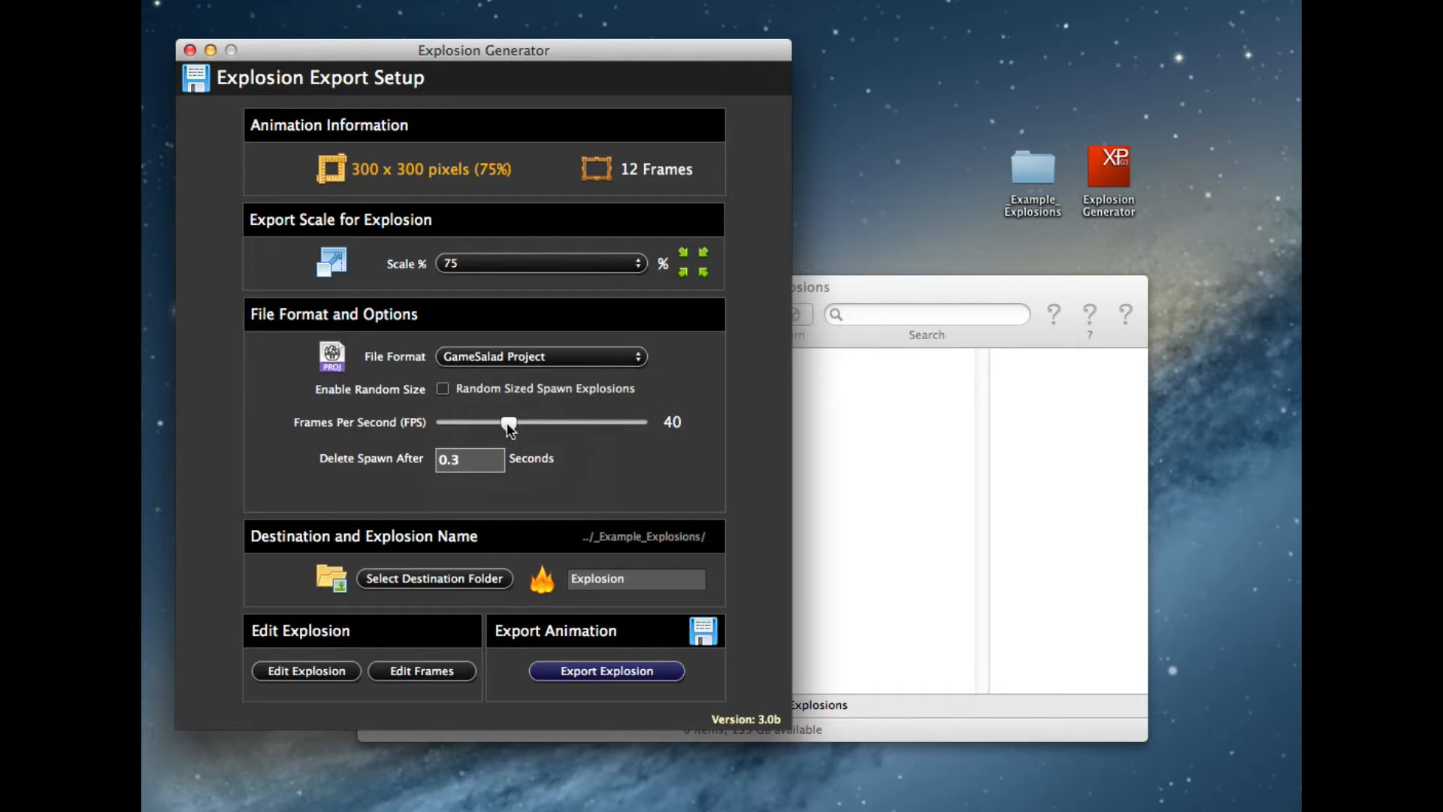
left_click_drag(509, 425, 494, 425)
left_click(593, 665)
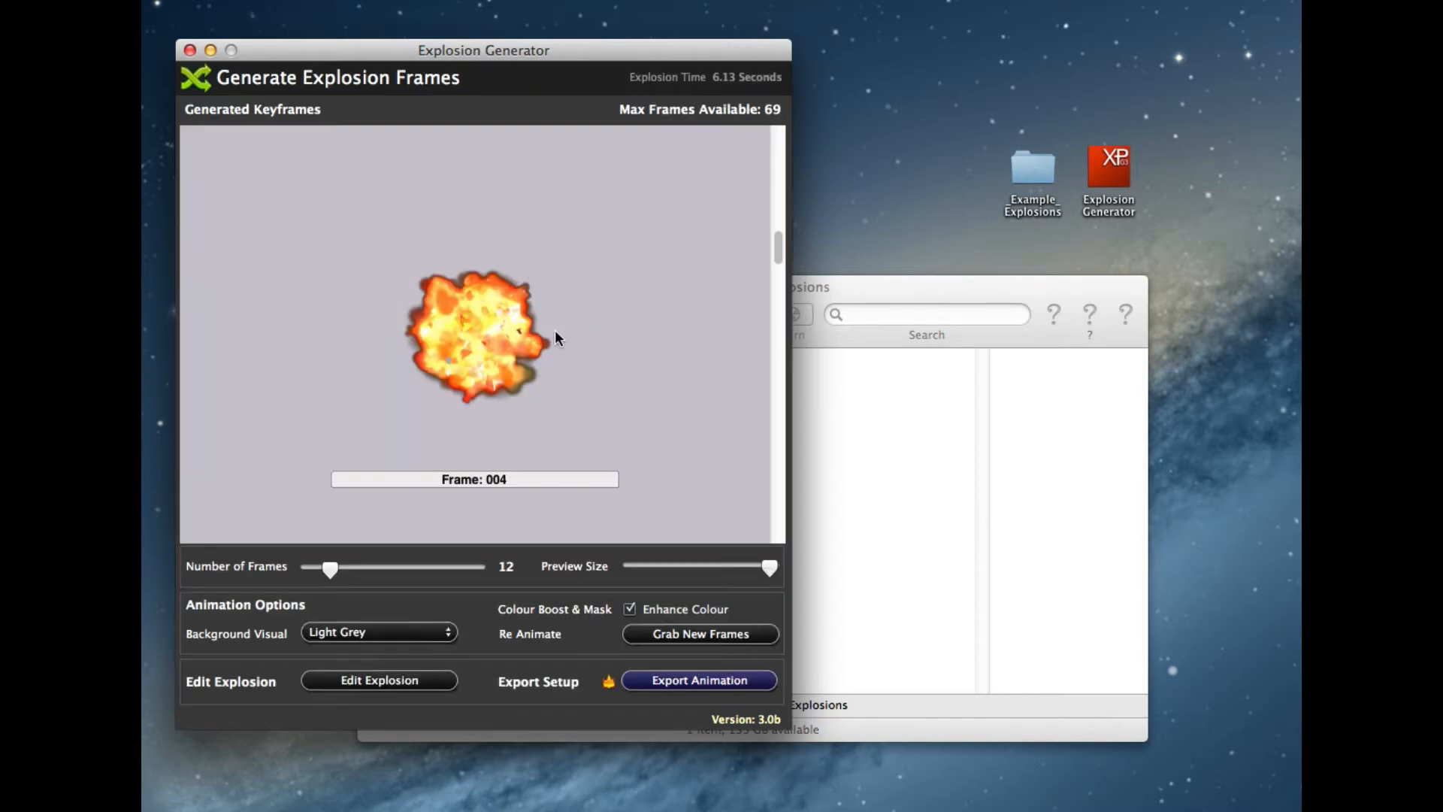
Open the exported Explosion_GameSalad_758.gameproj from the _Example_Explosions folder in GameSalad and start its preview
left_click(953, 499)
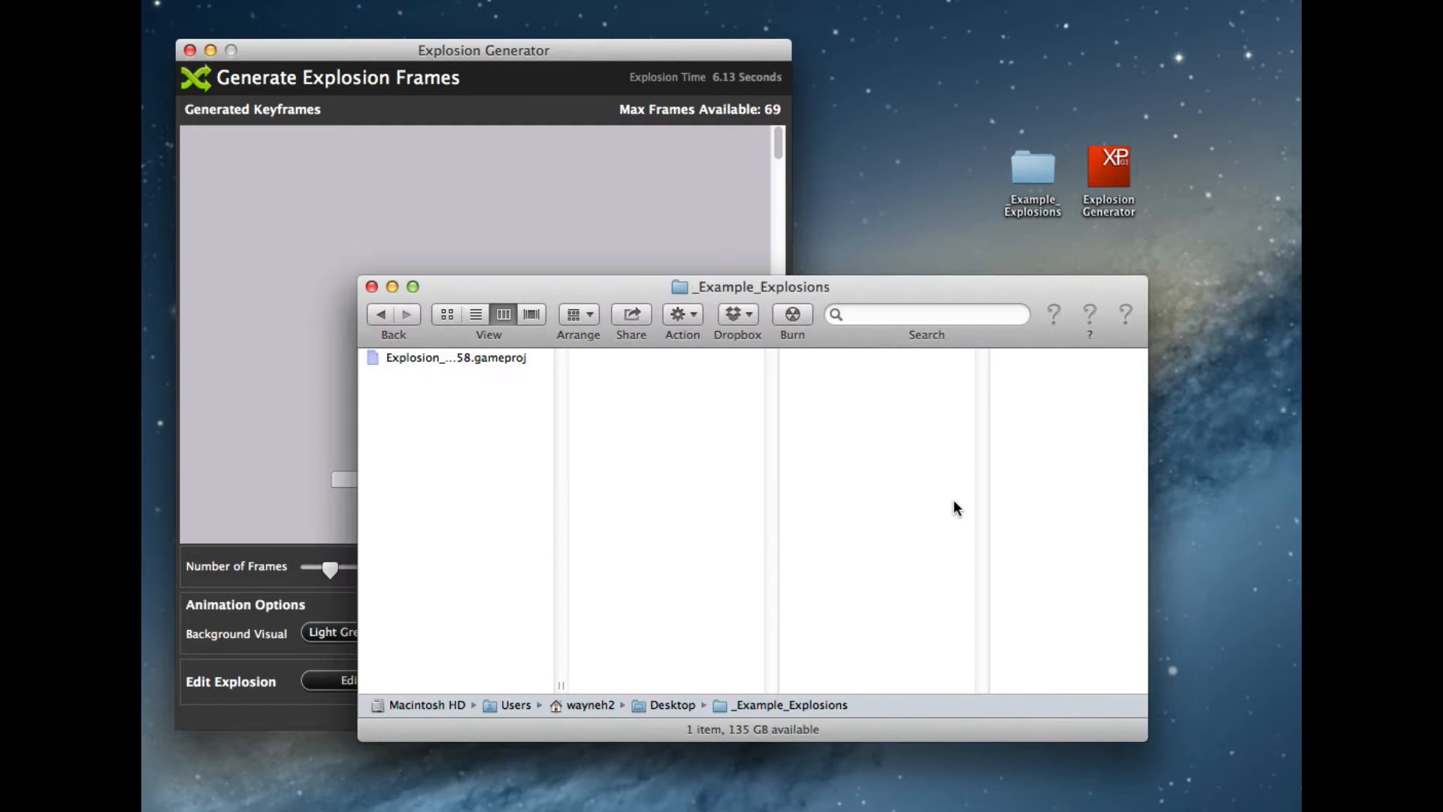
double_click(413, 359)
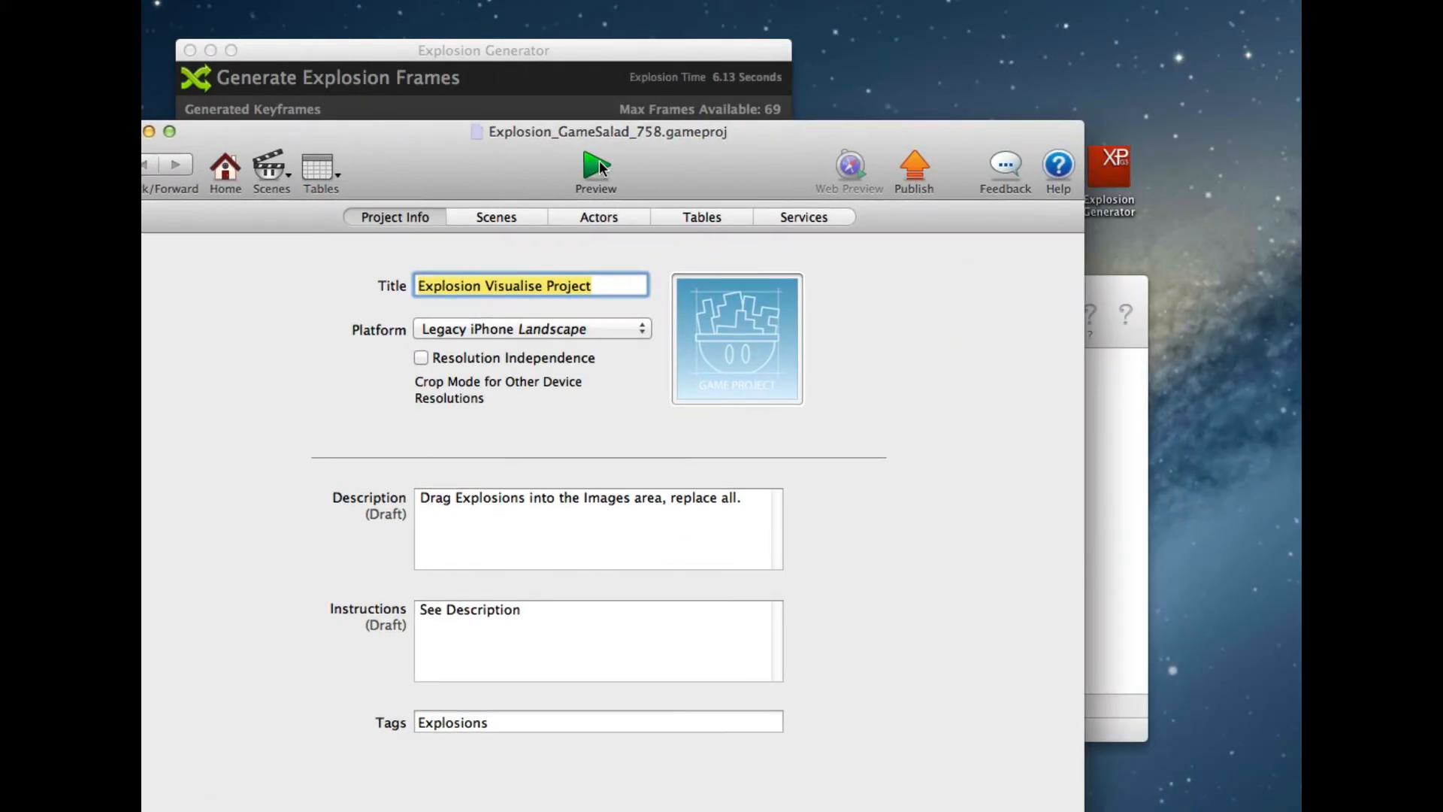
left_click(597, 167)
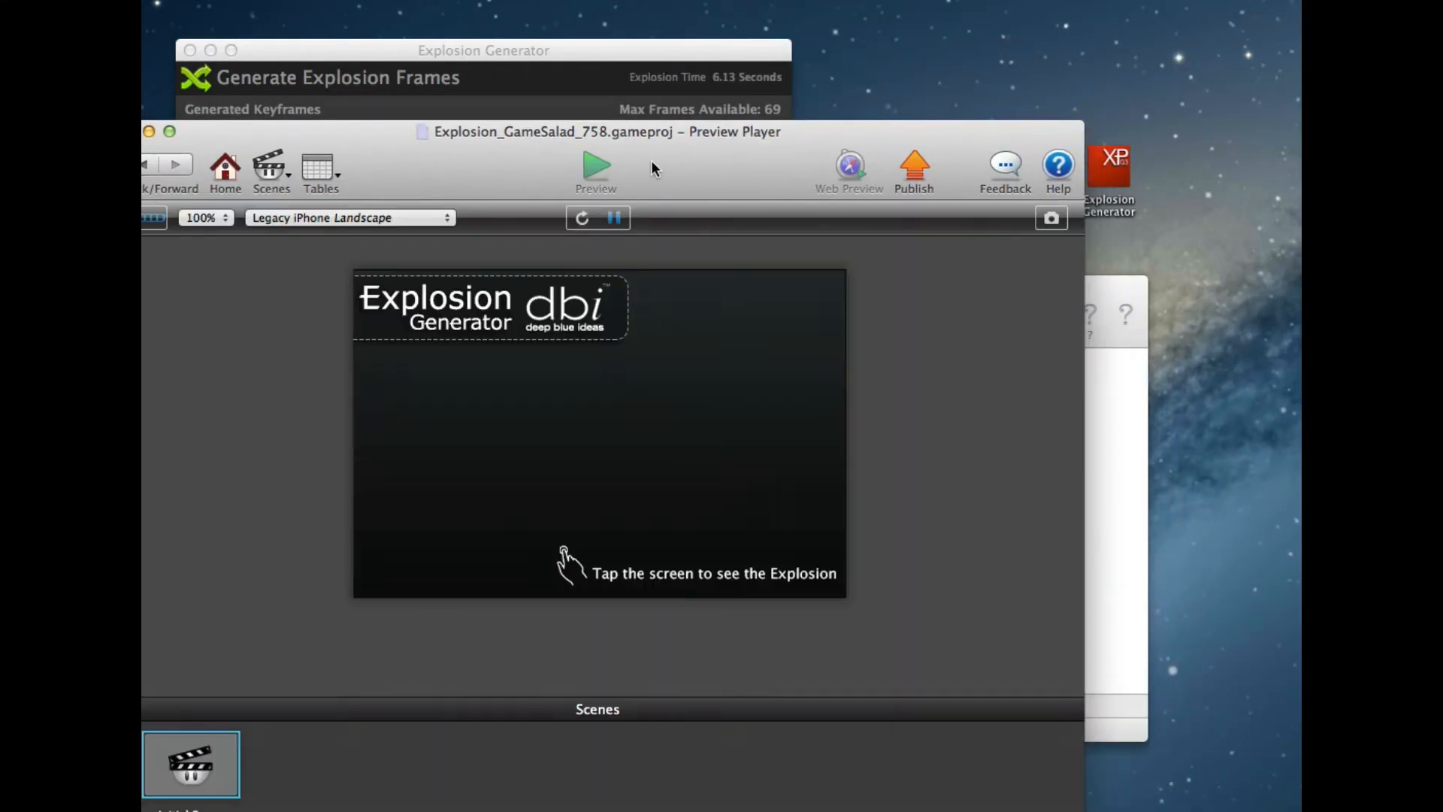
Test the 12-frame explosion in the GameSalad preview by triggering explosions at many points across the scene
left_click(580, 476)
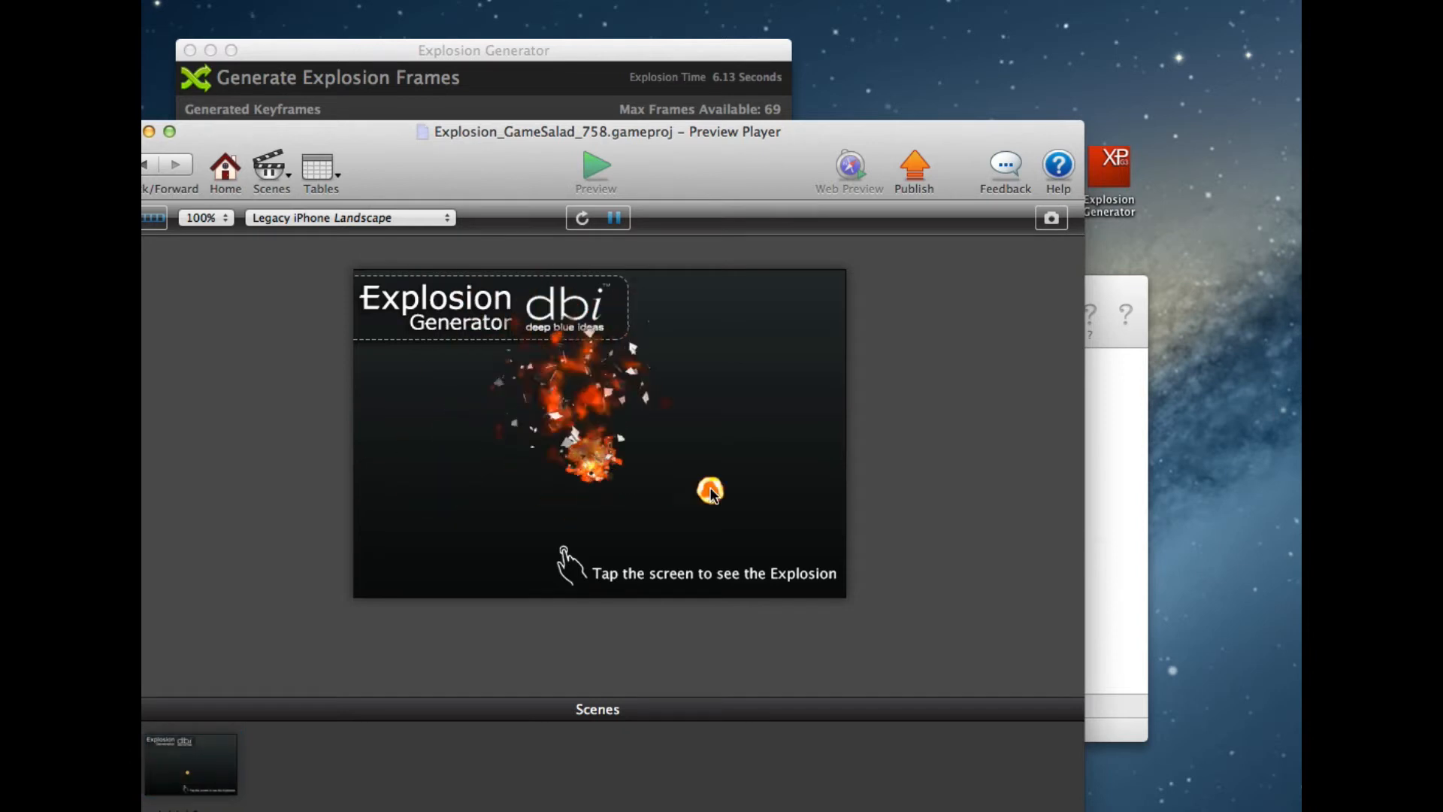
left_click(531, 474)
left_click(473, 525)
left_click(669, 540)
left_click(740, 415)
left_click(670, 364)
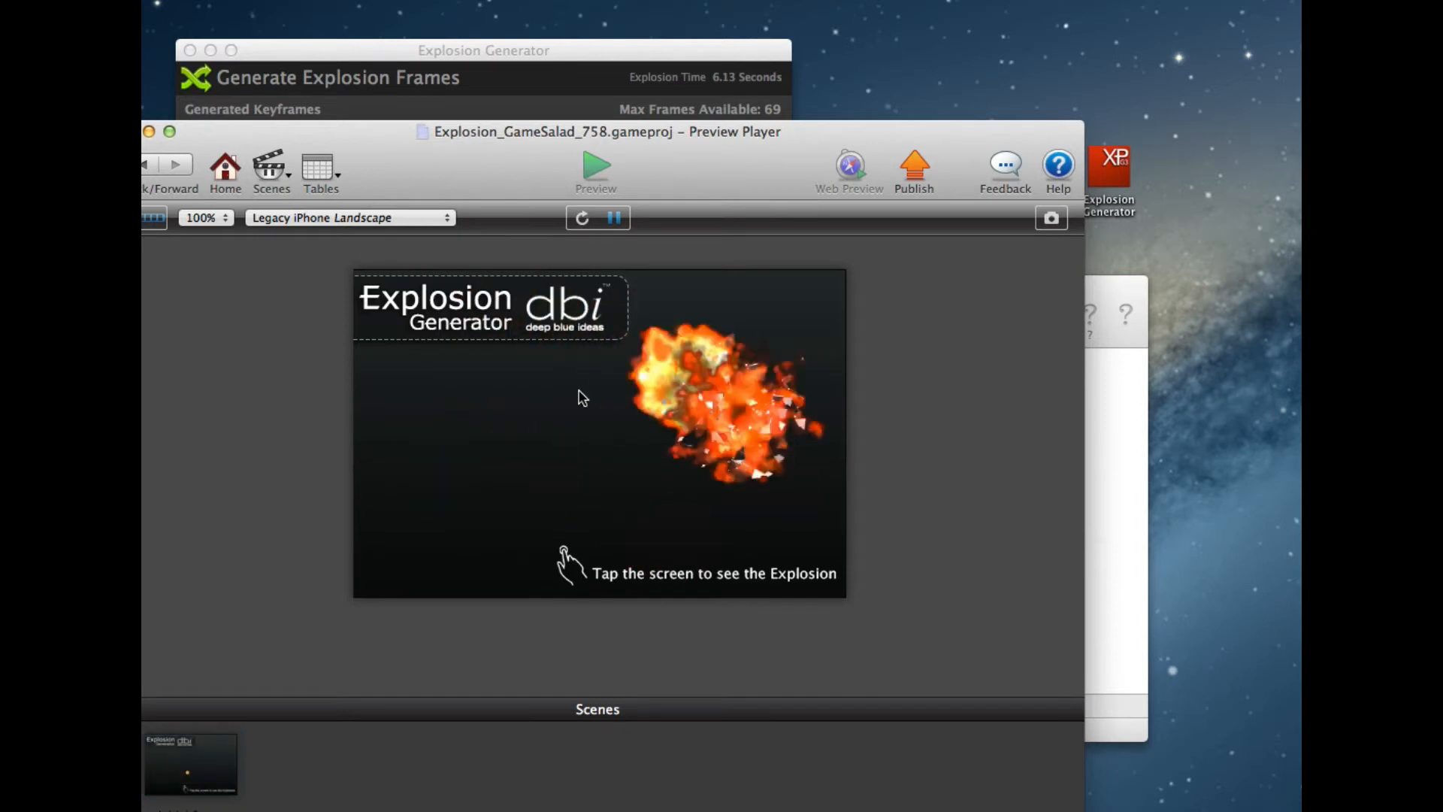
left_click(579, 396)
left_click(474, 429)
left_click(433, 493)
left_click(635, 395)
left_click(541, 460)
left_click(509, 339)
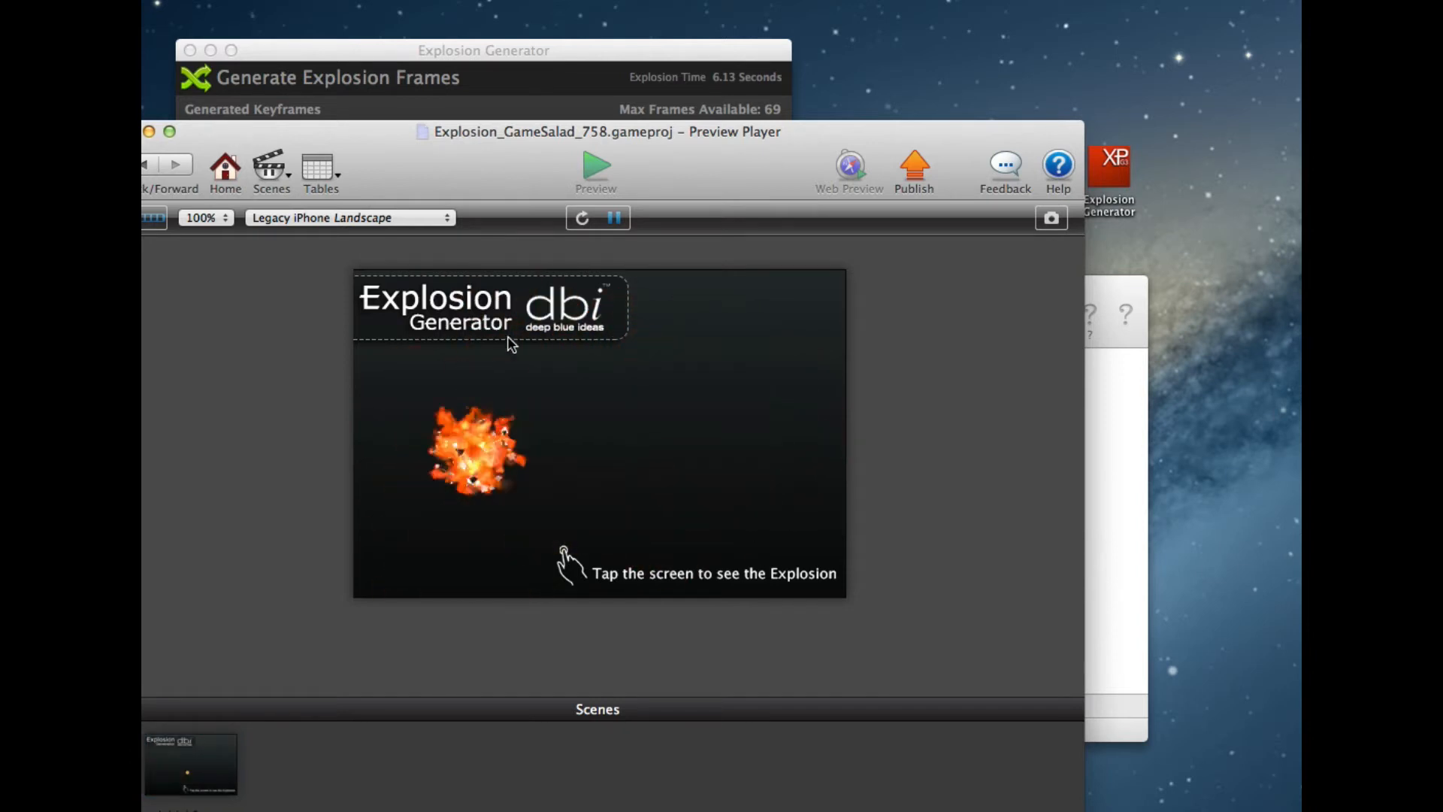
left_click(660, 362)
left_click(635, 420)
left_click(468, 507)
left_click(734, 502)
left_click(749, 399)
left_click(653, 324)
left_click(539, 385)
left_click(450, 490)
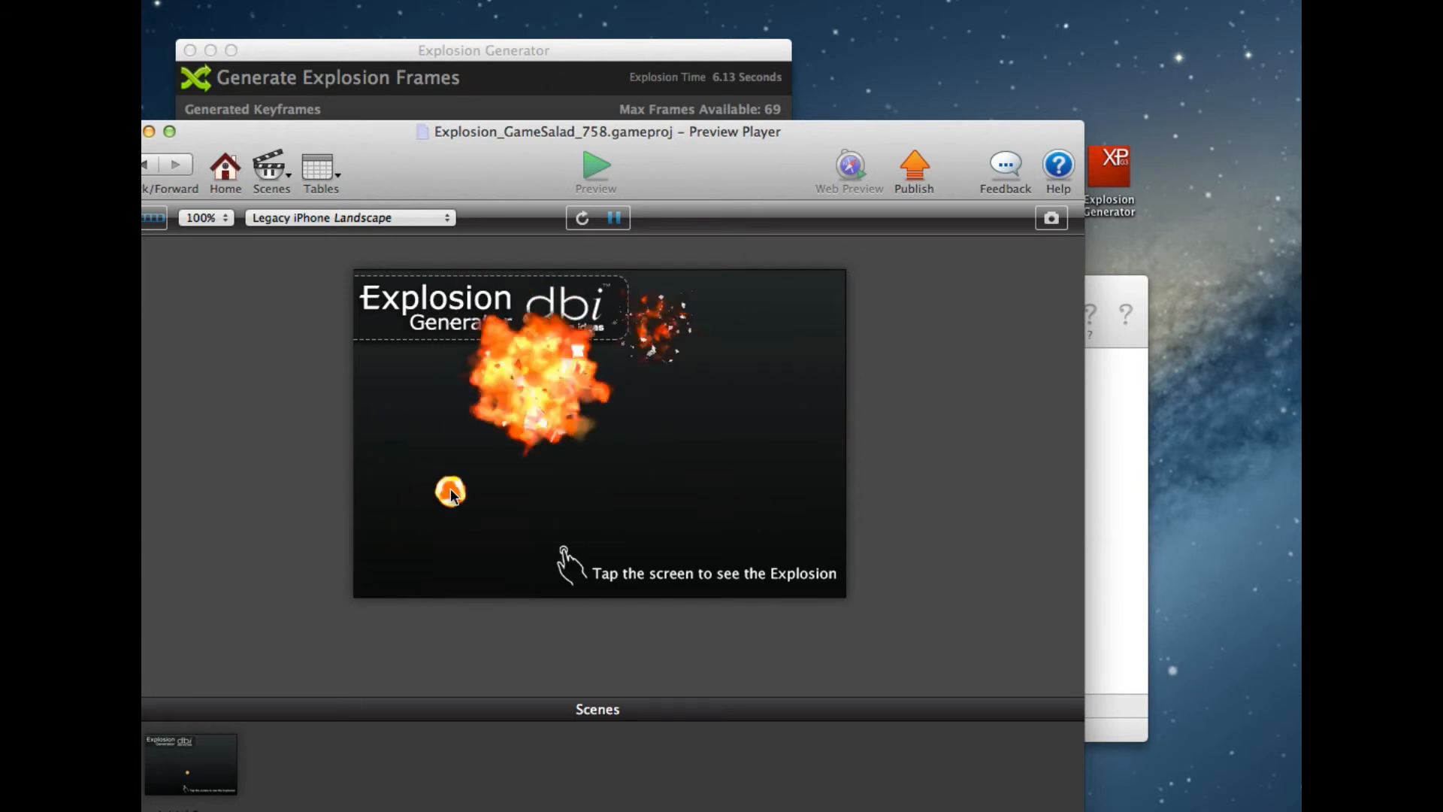
Trigger further overlapping 12-frame explosions across the GameSalad preview, moving the preview window fully into view, and return to Explosion Generator
left_click(705, 432)
left_click(471, 368)
left_click(651, 414)
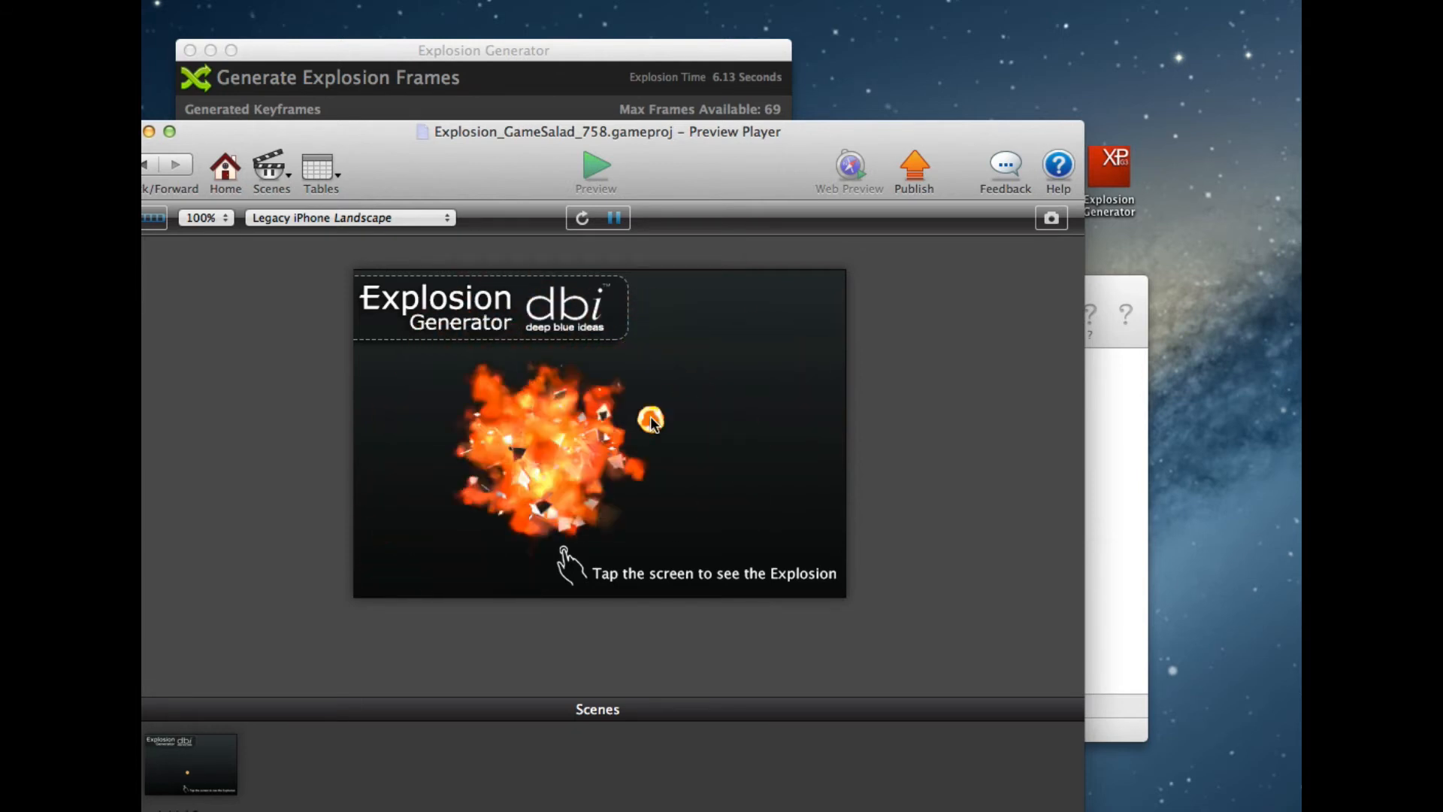
left_click(602, 363)
left_click(534, 358)
left_click(452, 360)
left_click(418, 459)
left_click(431, 496)
left_click(651, 349)
left_click(728, 360)
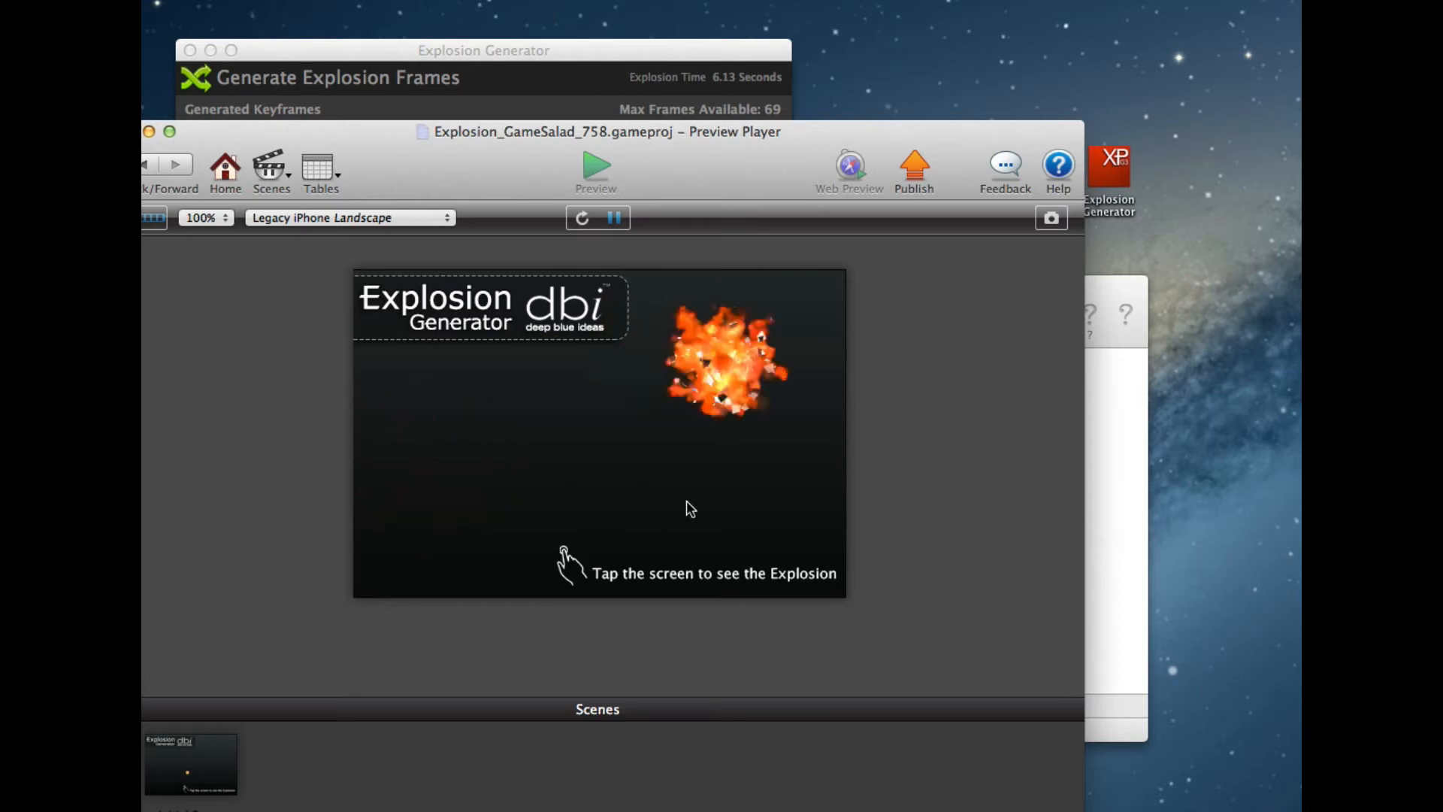
left_click(603, 456)
left_click(511, 386)
left_click(695, 415)
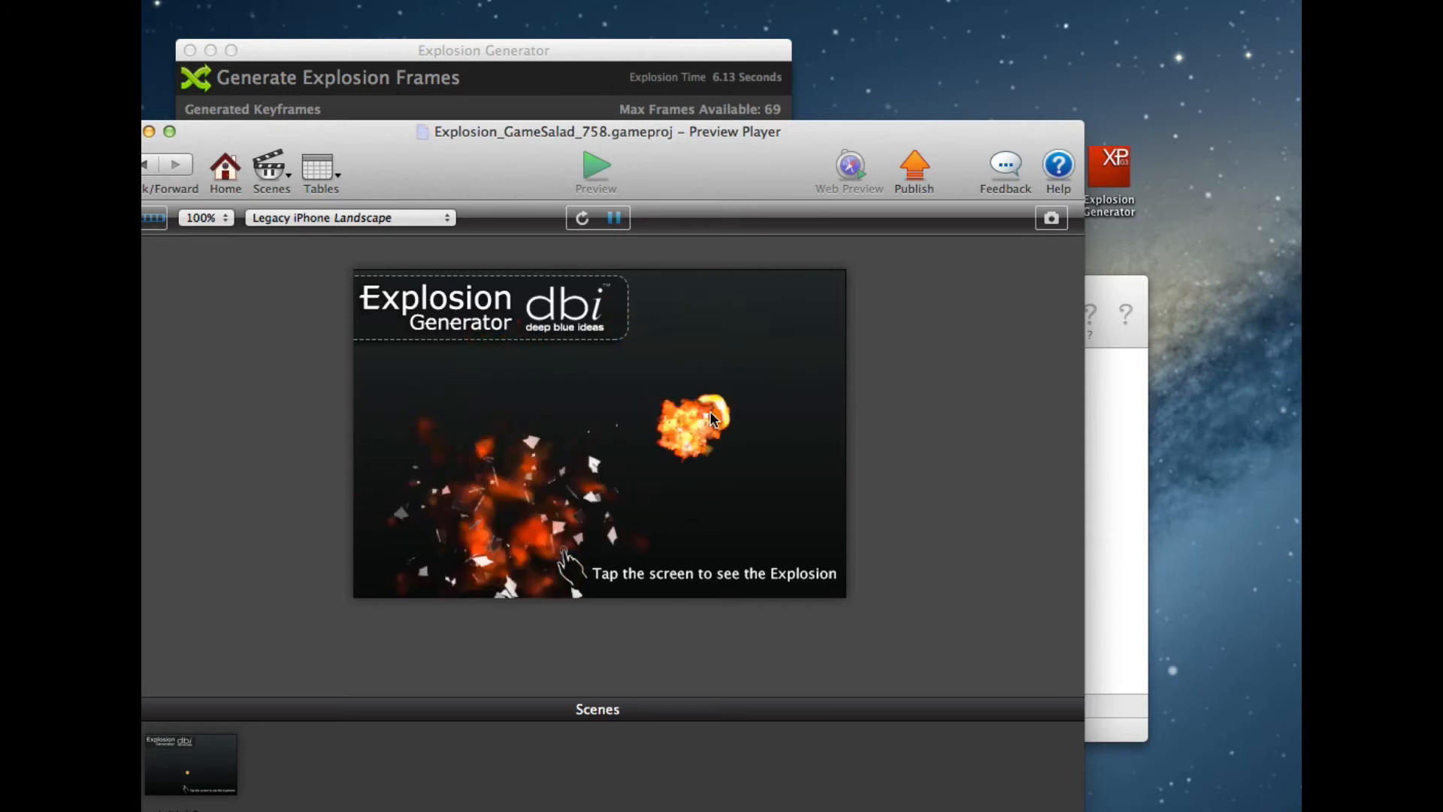
left_click(691, 502)
left_click(550, 511)
left_click(767, 323)
left_click(688, 406)
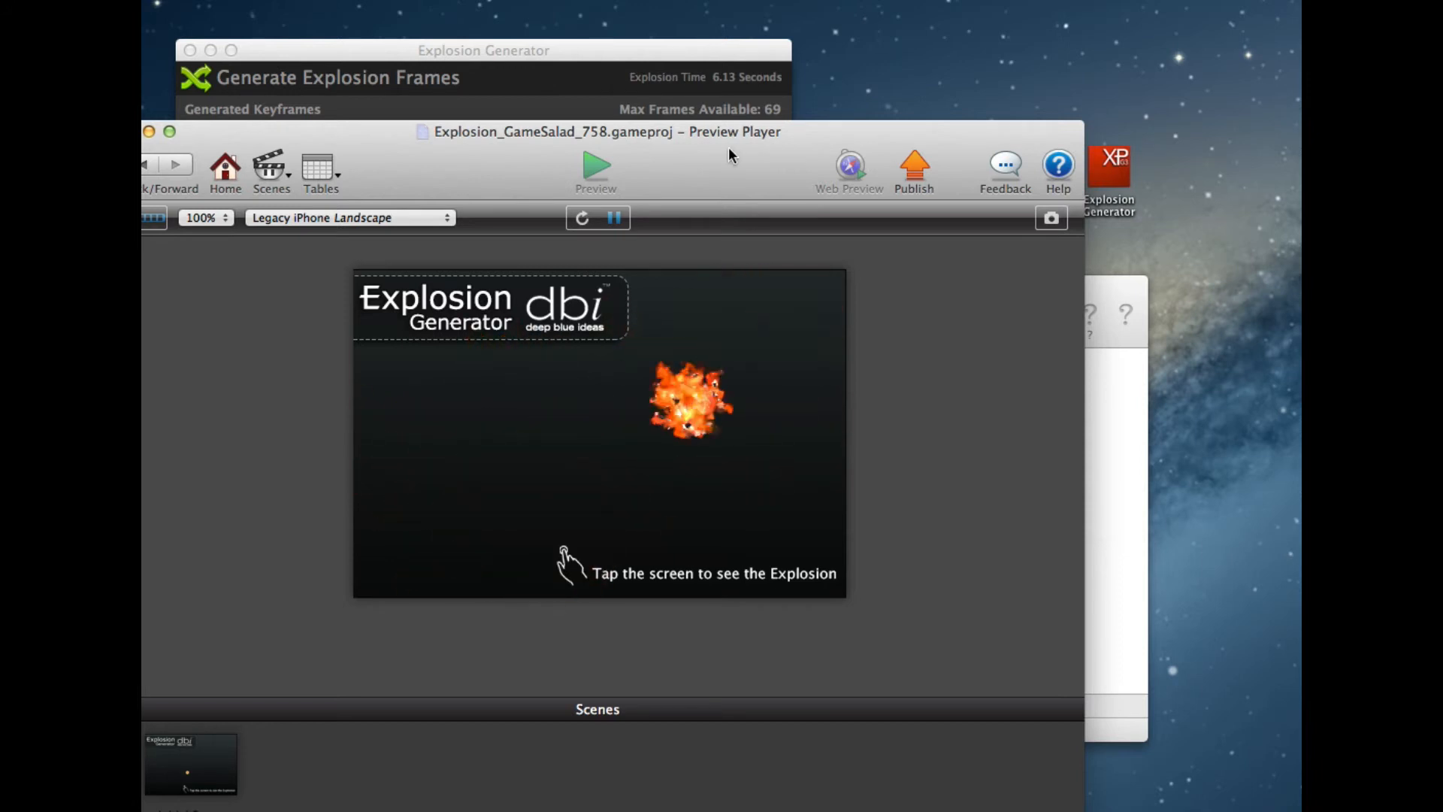
left_click_drag(729, 146, 808, 180)
left_click(635, 414)
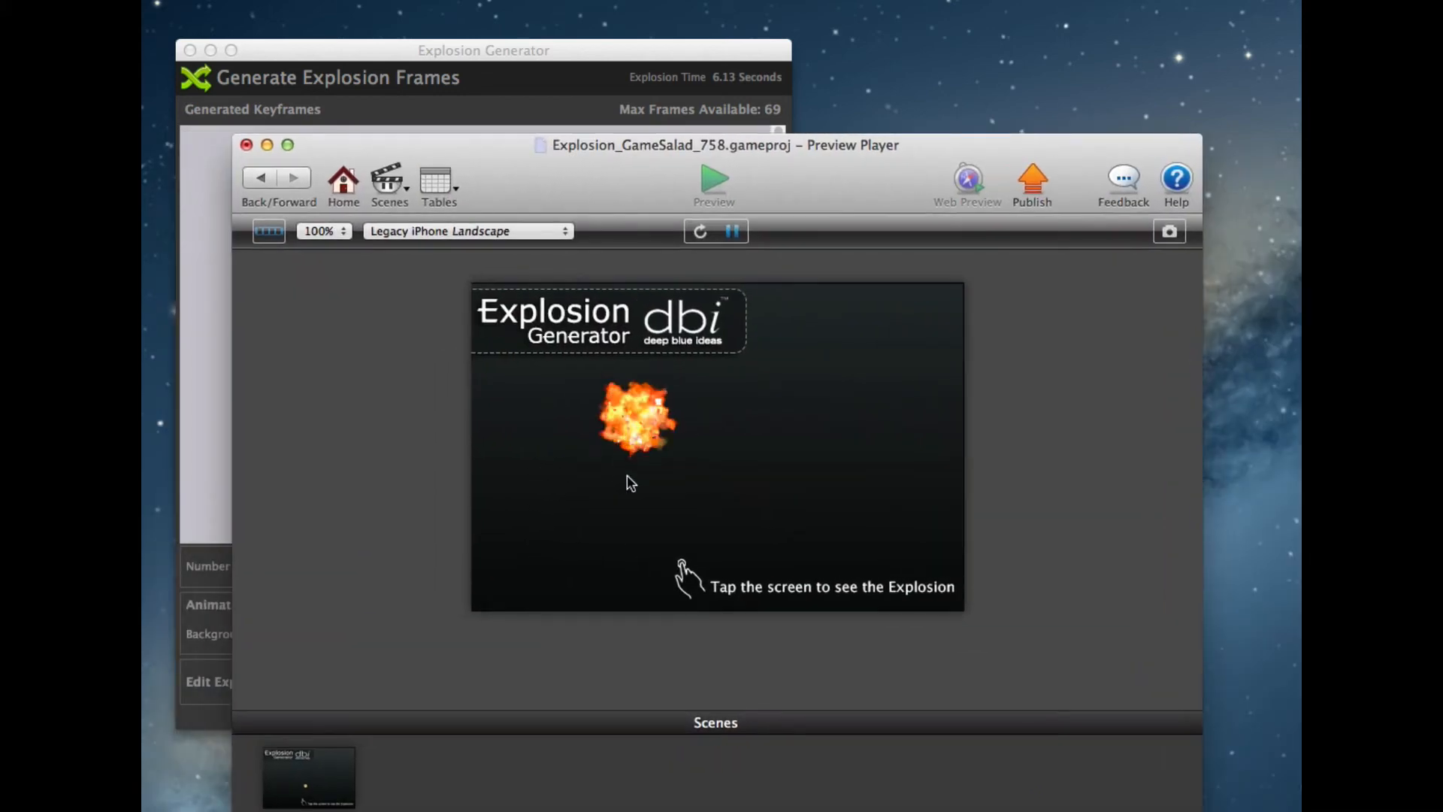
left_click(774, 398)
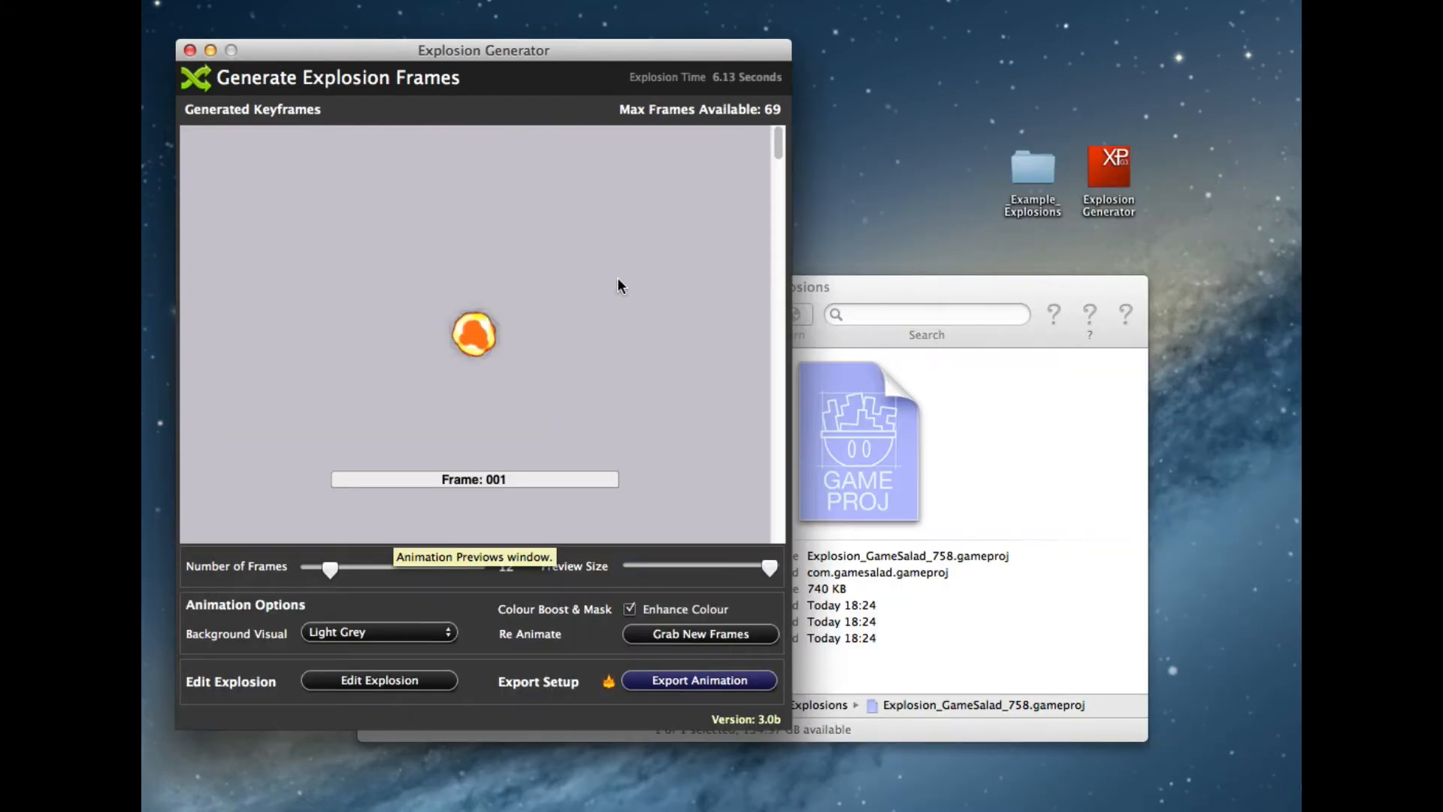
Reduce the preview size to show three frames per row and review the 12 generated keyframes
scroll(715, 400, "down", 10)
left_click_drag(769, 567, 689, 569)
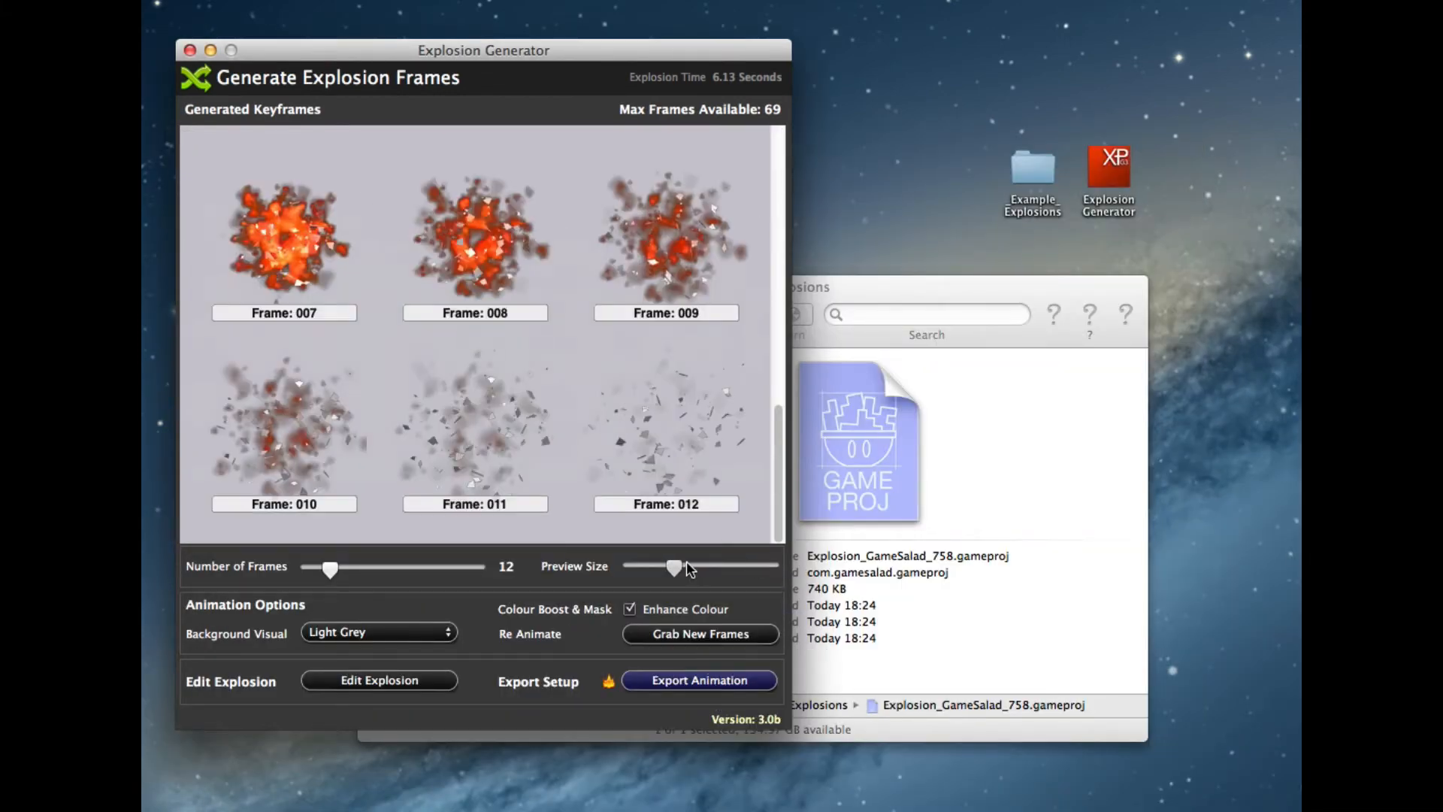
scroll(700, 435, "up", 5)
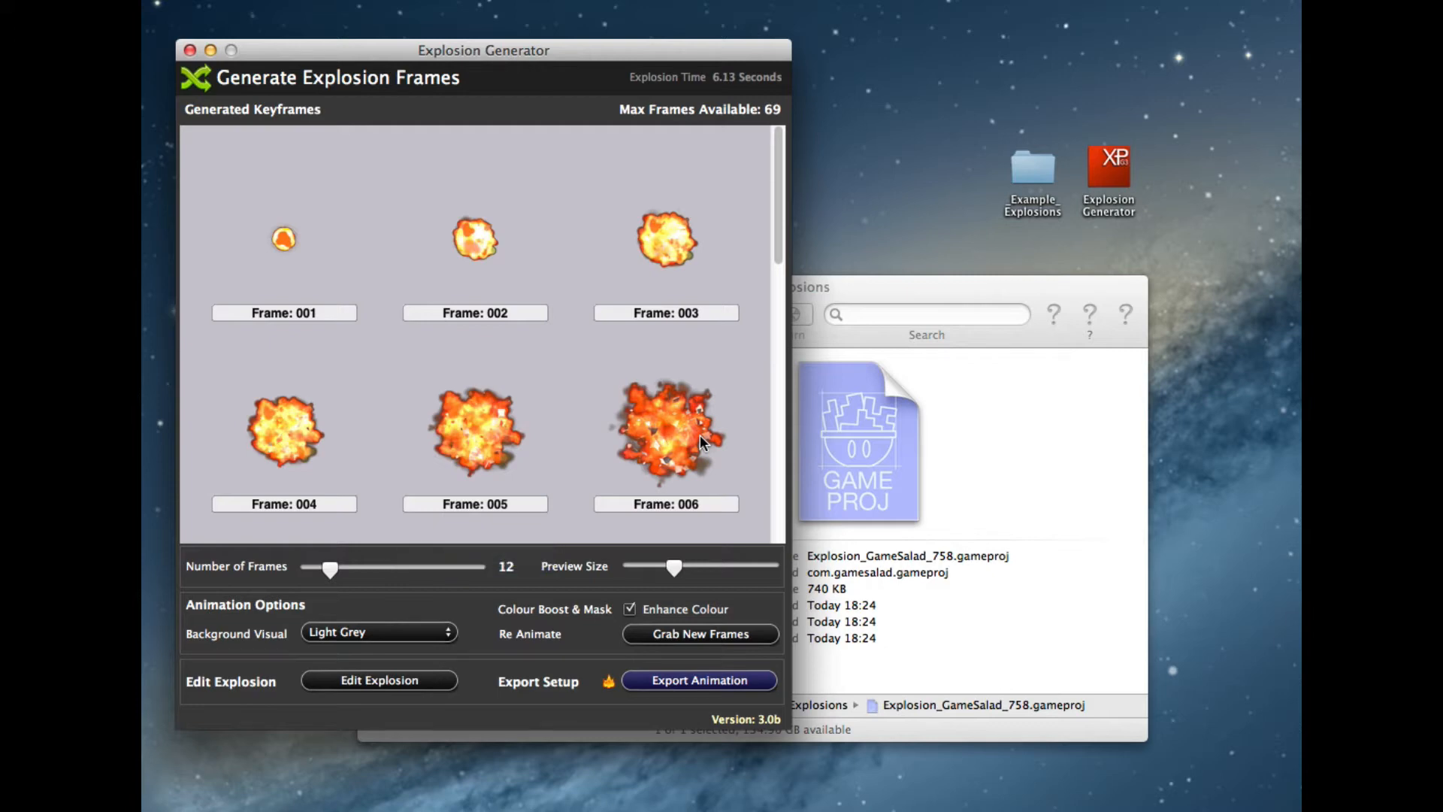
scroll(674, 390, "down", 5)
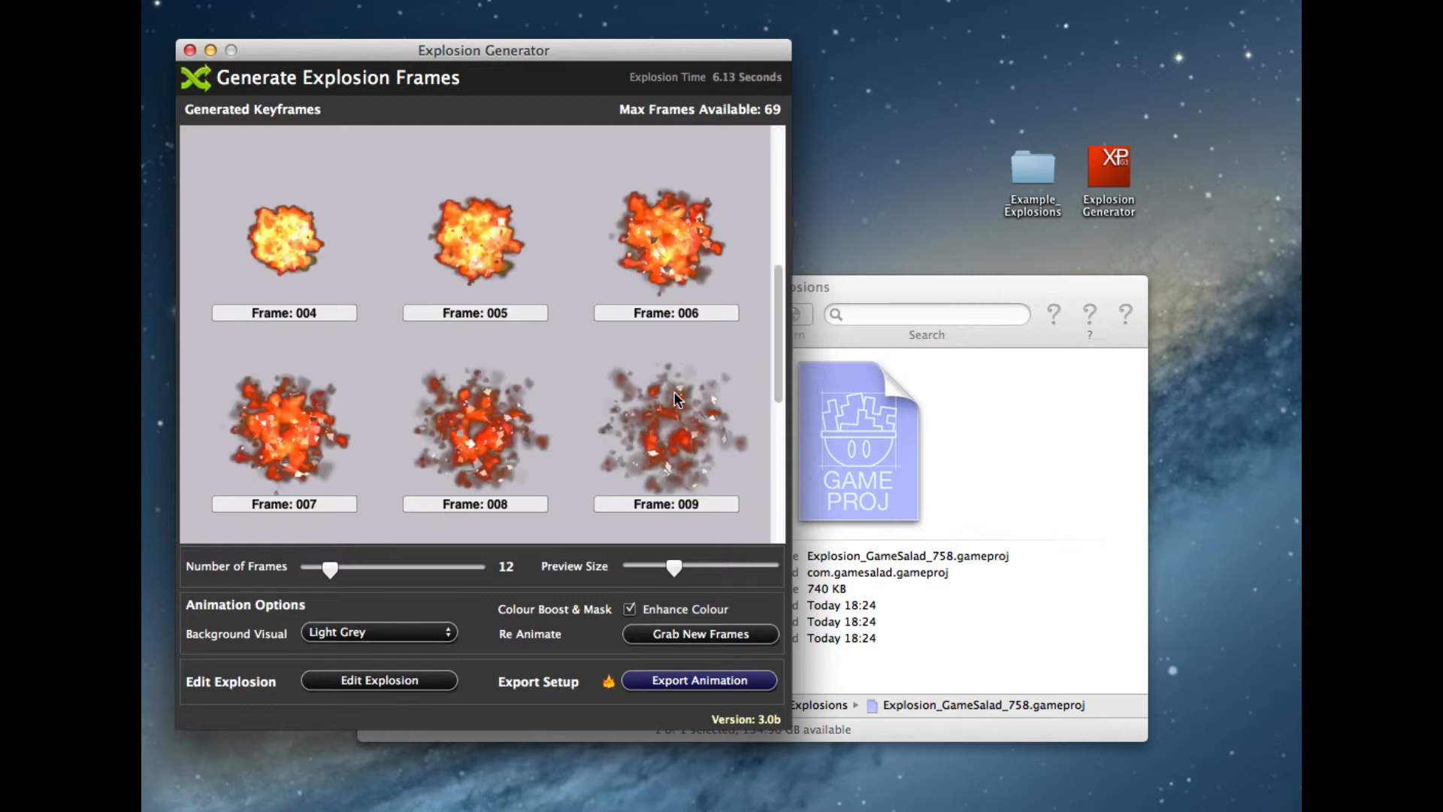
scroll(674, 391, "up", 5)
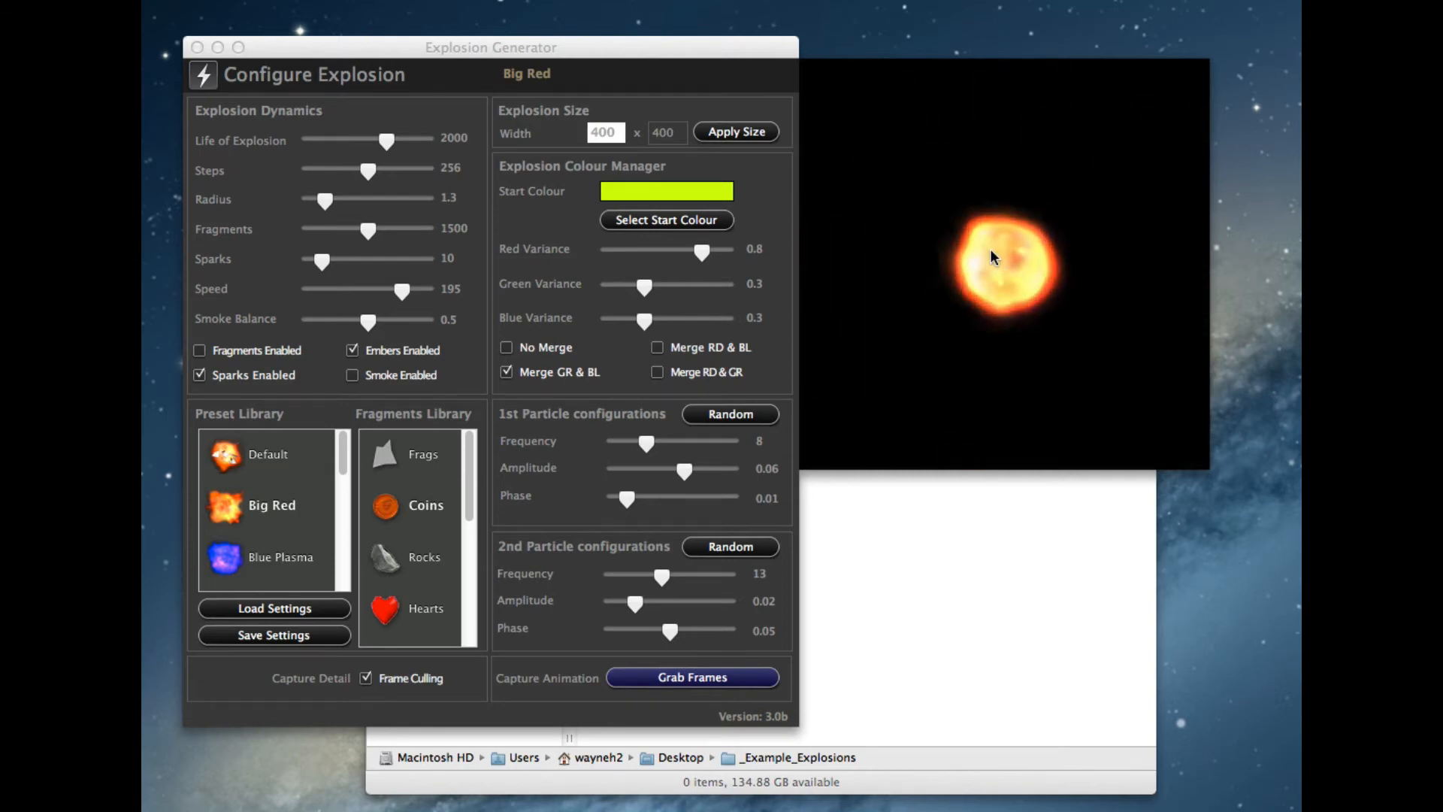
Set the Big Red explosion's start colour to black, with green variance 0.05 and blue variance 0
left_click(678, 226)
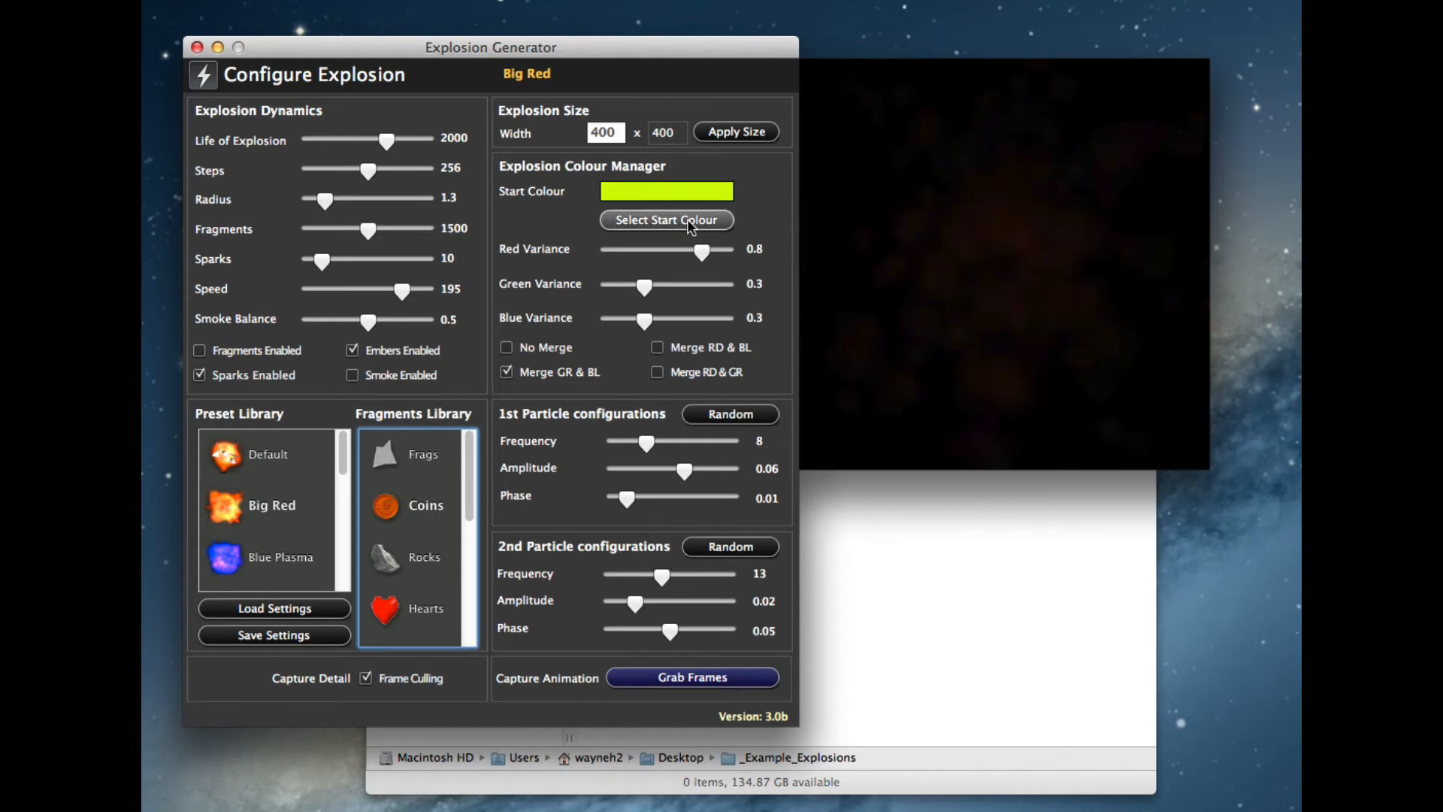
left_click(687, 219)
left_click(846, 459)
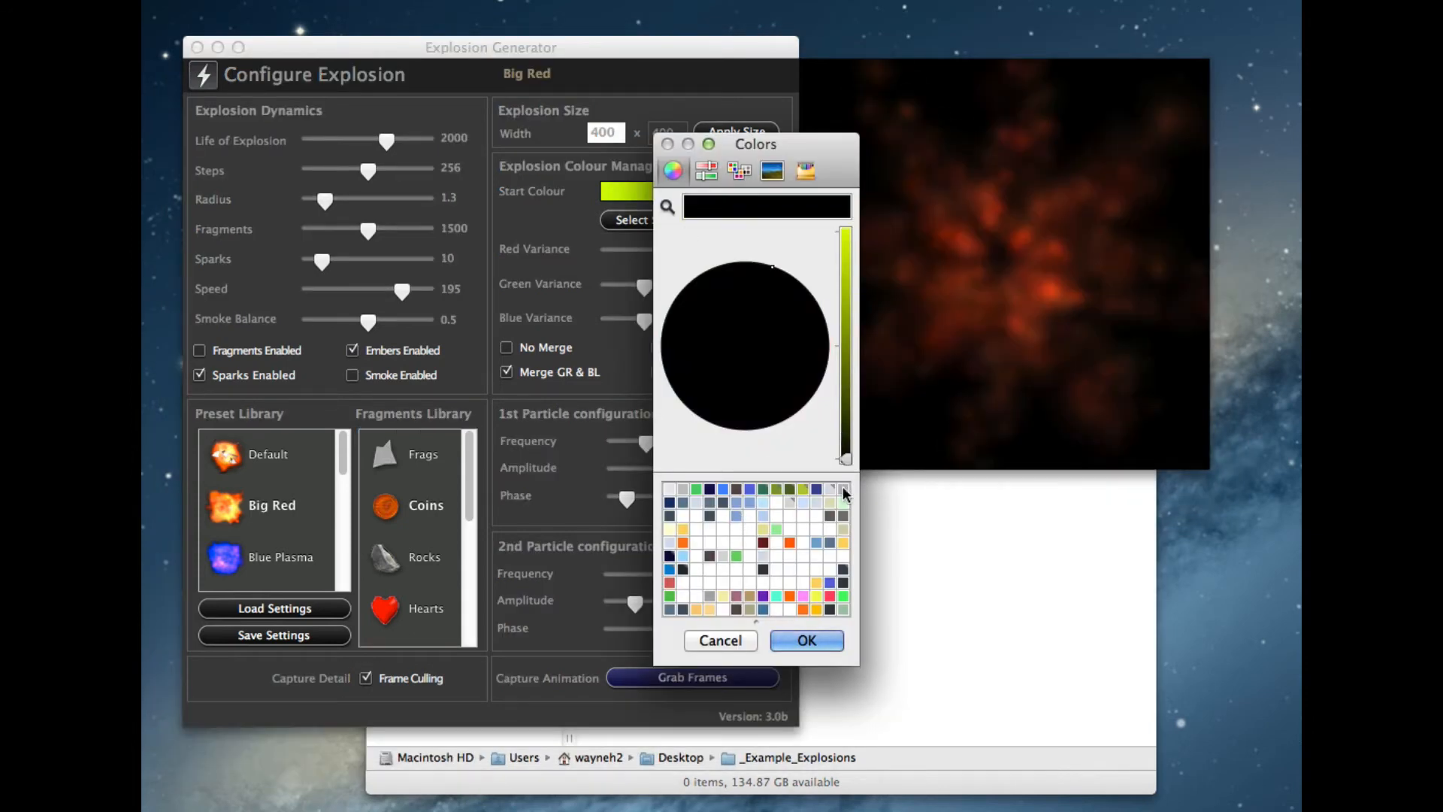
left_click(811, 639)
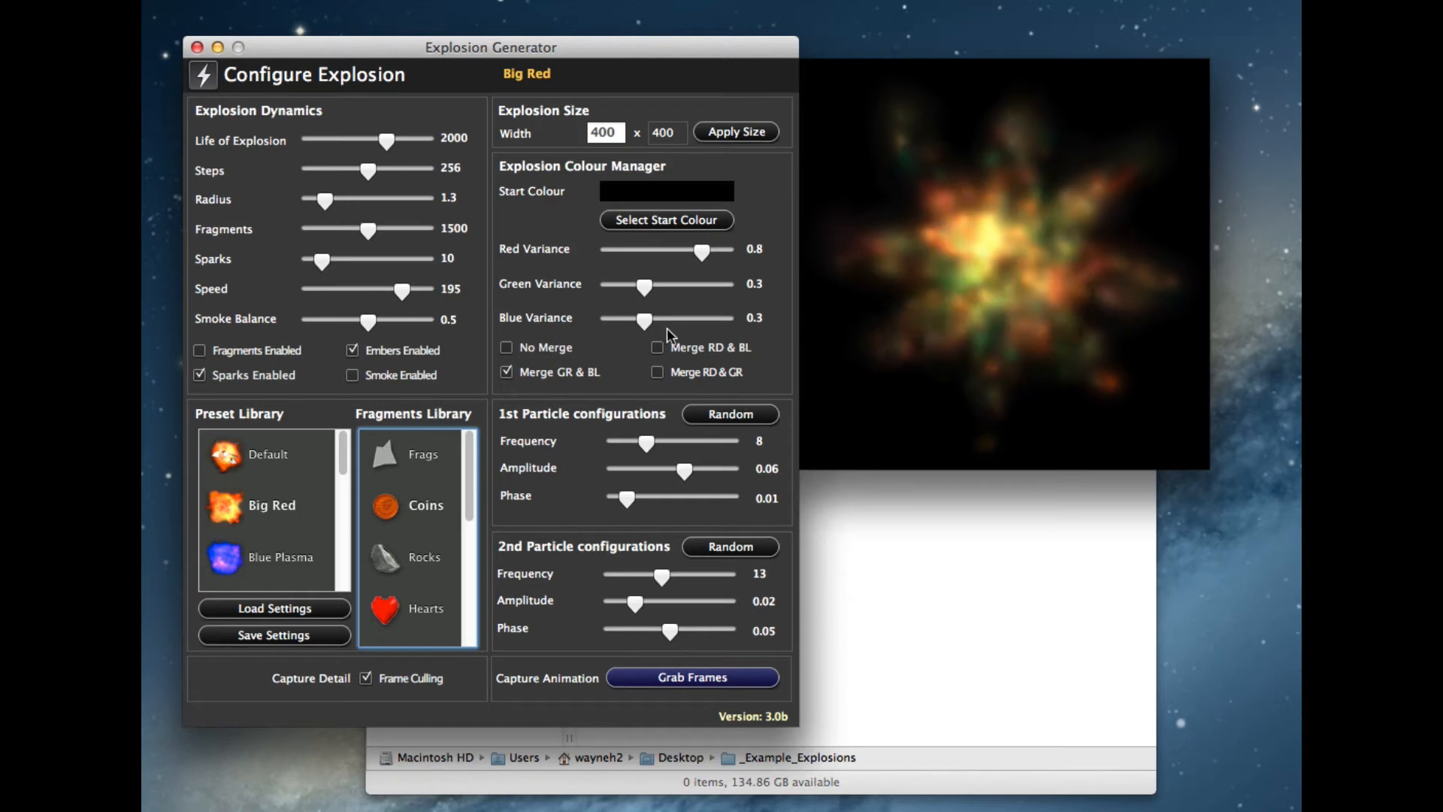
left_click_drag(644, 320, 613, 284)
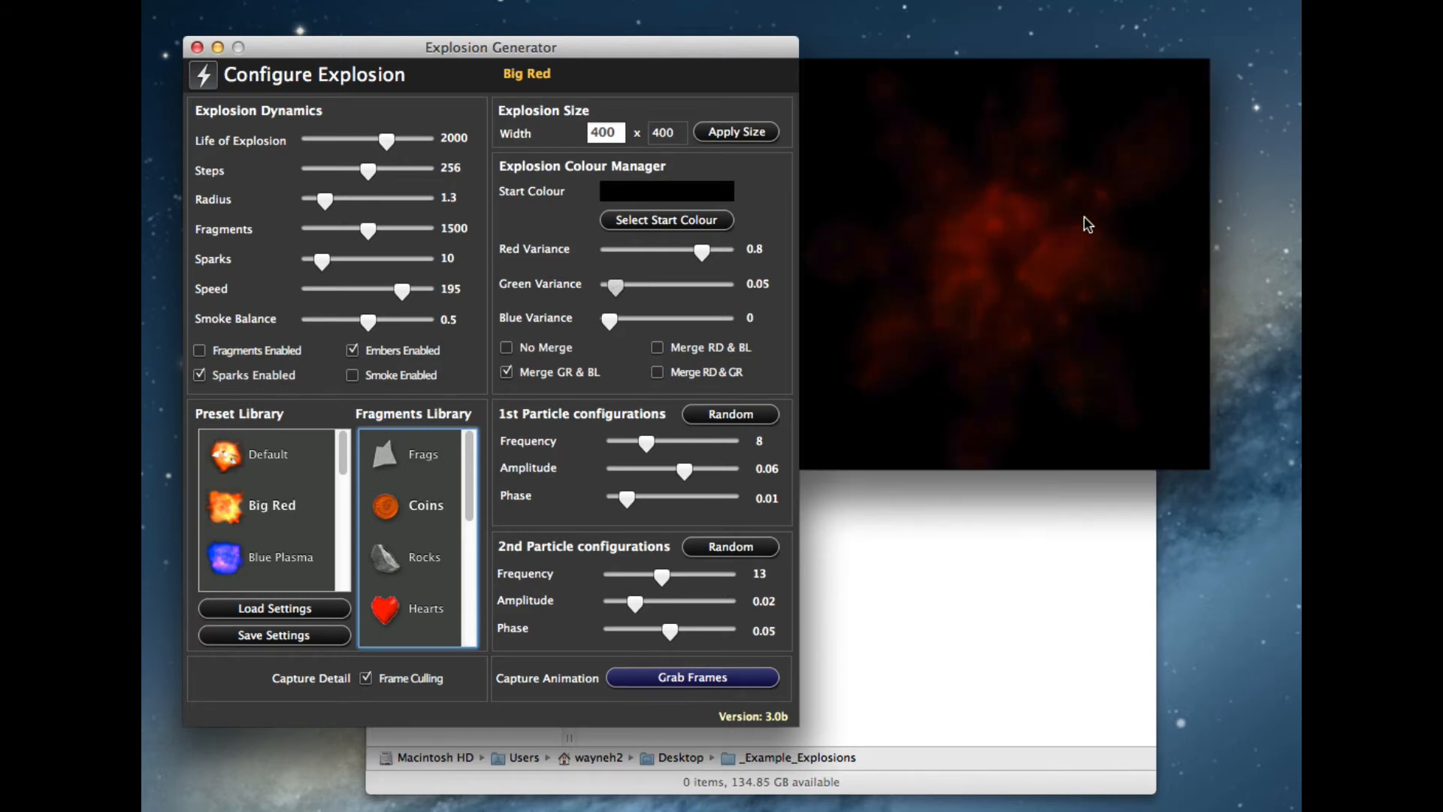
Set the 2nd particle configuration to frequency 18 and amplitude 1, and resize the explosion to 500 x 500
left_click_drag(658, 581, 728, 606)
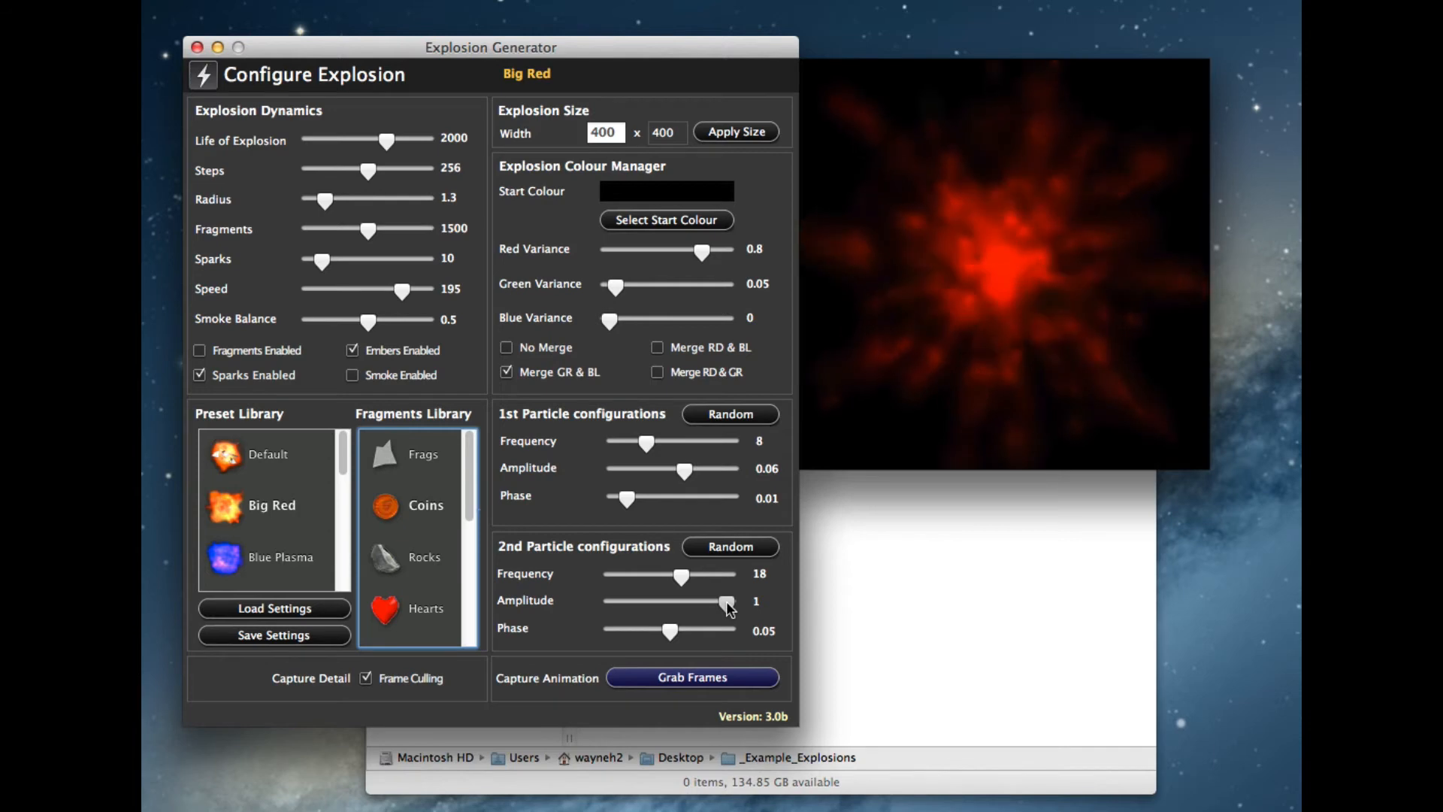
left_click(618, 133)
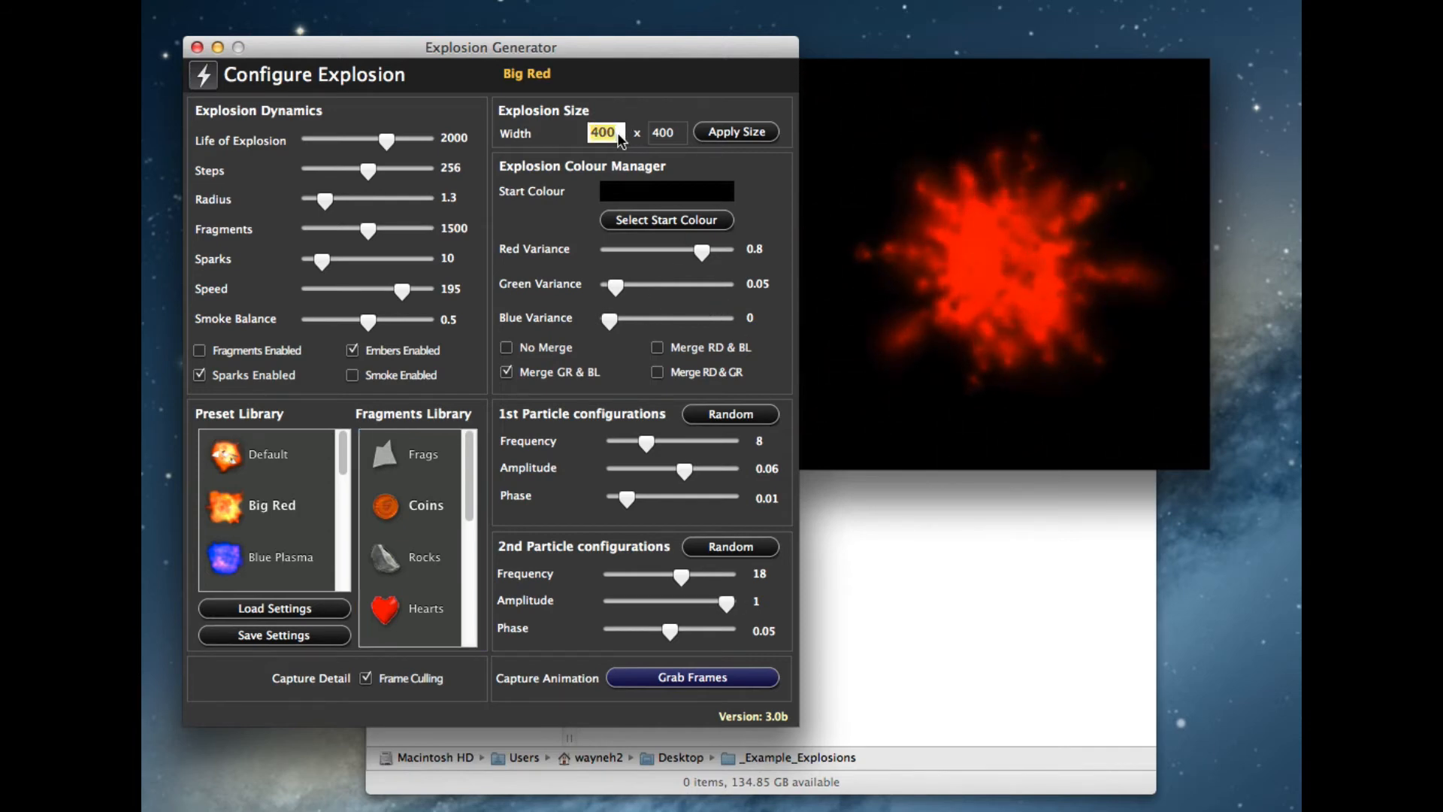
type("500")
left_click(720, 131)
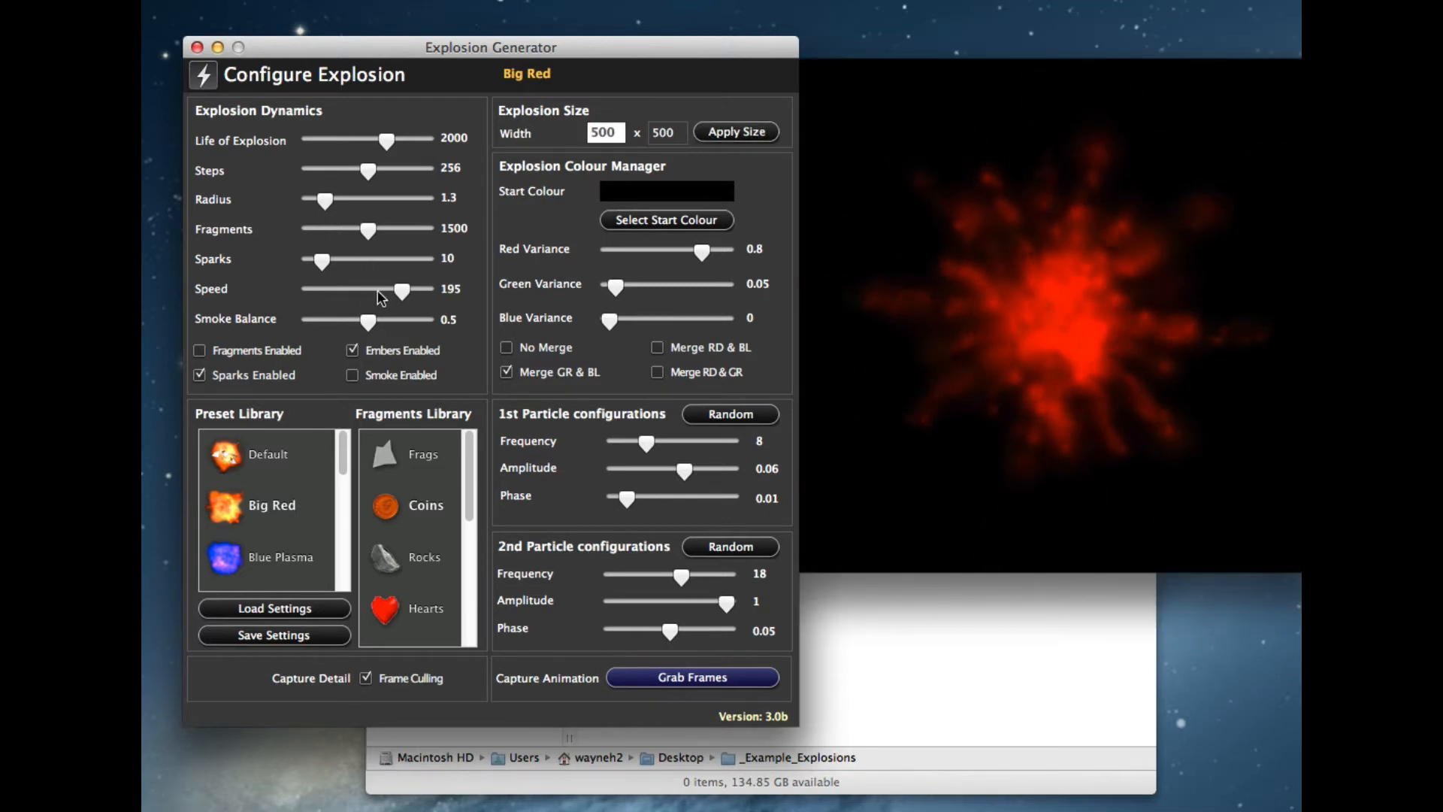
Set the explosion's speed to 206, steps to 71 and sparks to 3
mouse_move(402, 290)
left_mouse_down()
mouse_move(346, 293)
mouse_move(399, 293)
left_mouse_up()
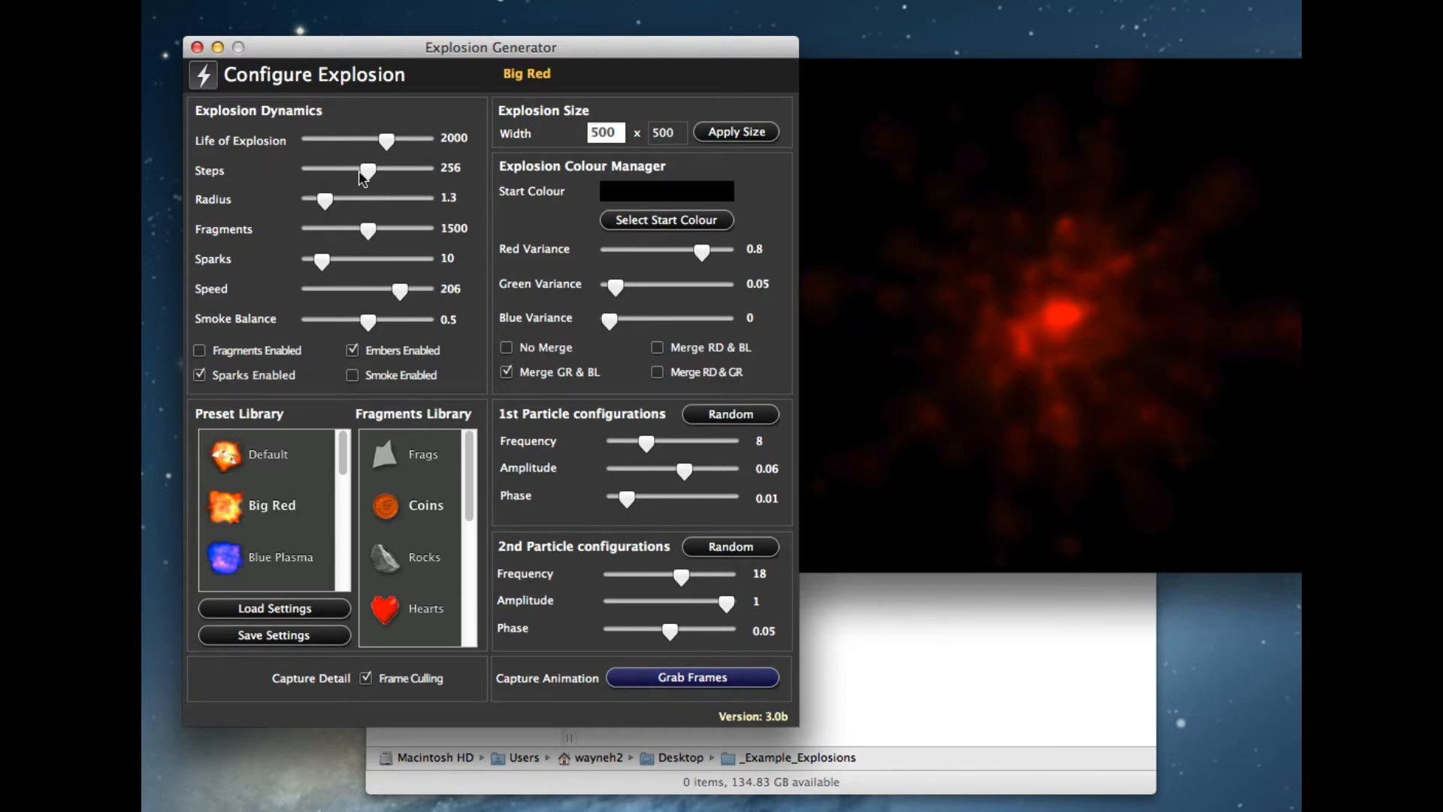
left_click_drag(368, 172, 325, 171)
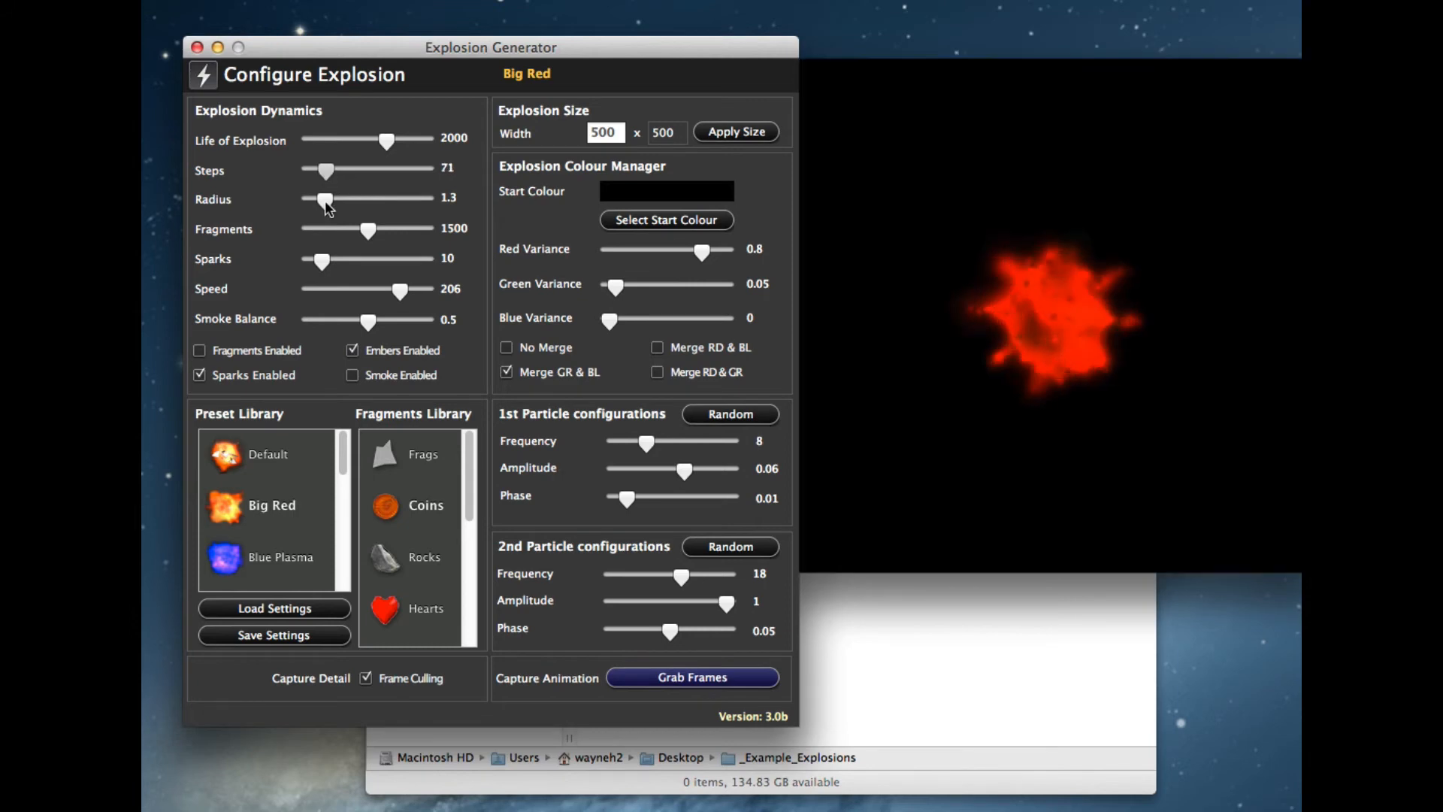
left_click_drag(318, 259, 311, 261)
left_click(314, 259)
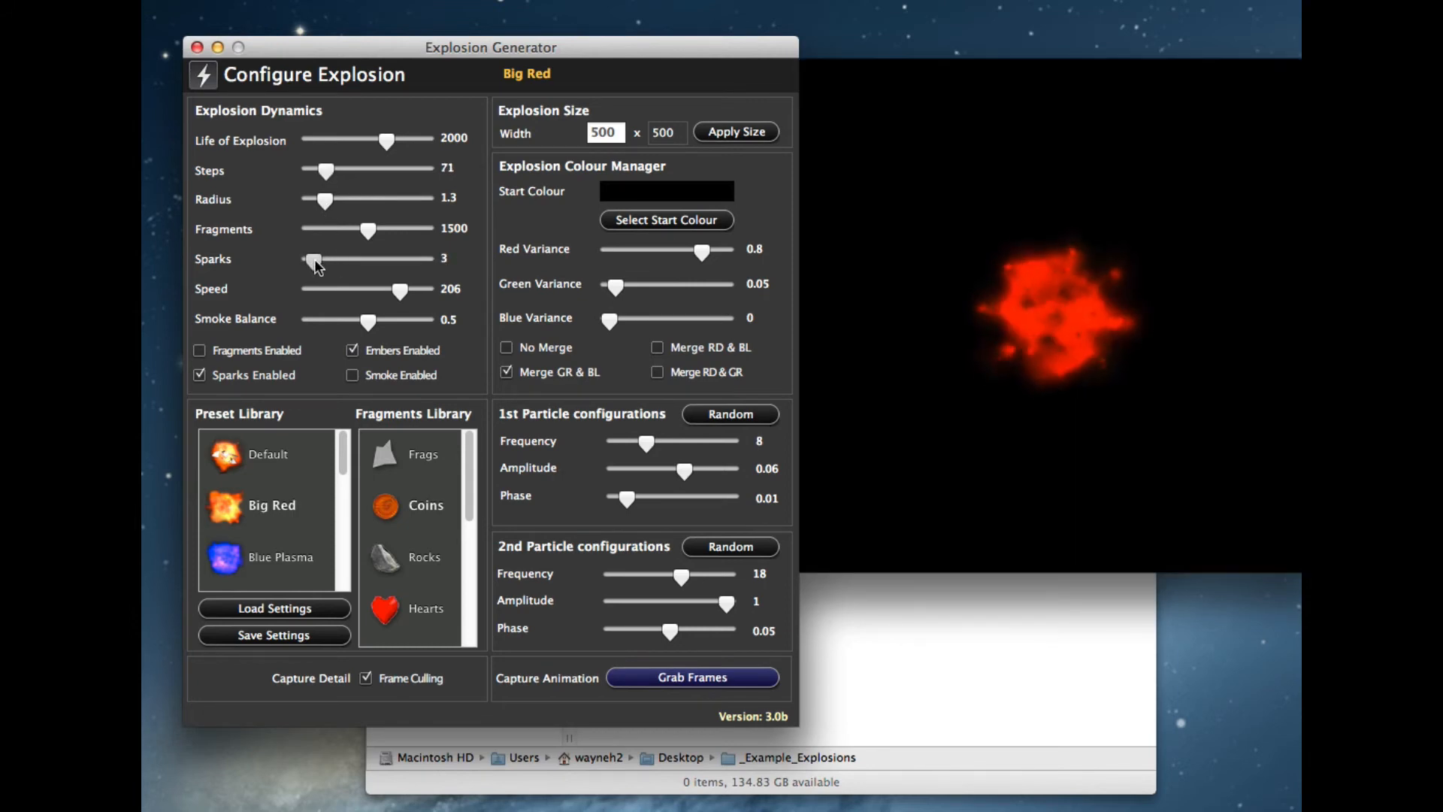
Set the life of the explosion to 2681 and enable smoke with a smoke balance of 1
left_click_drag(387, 140, 410, 140)
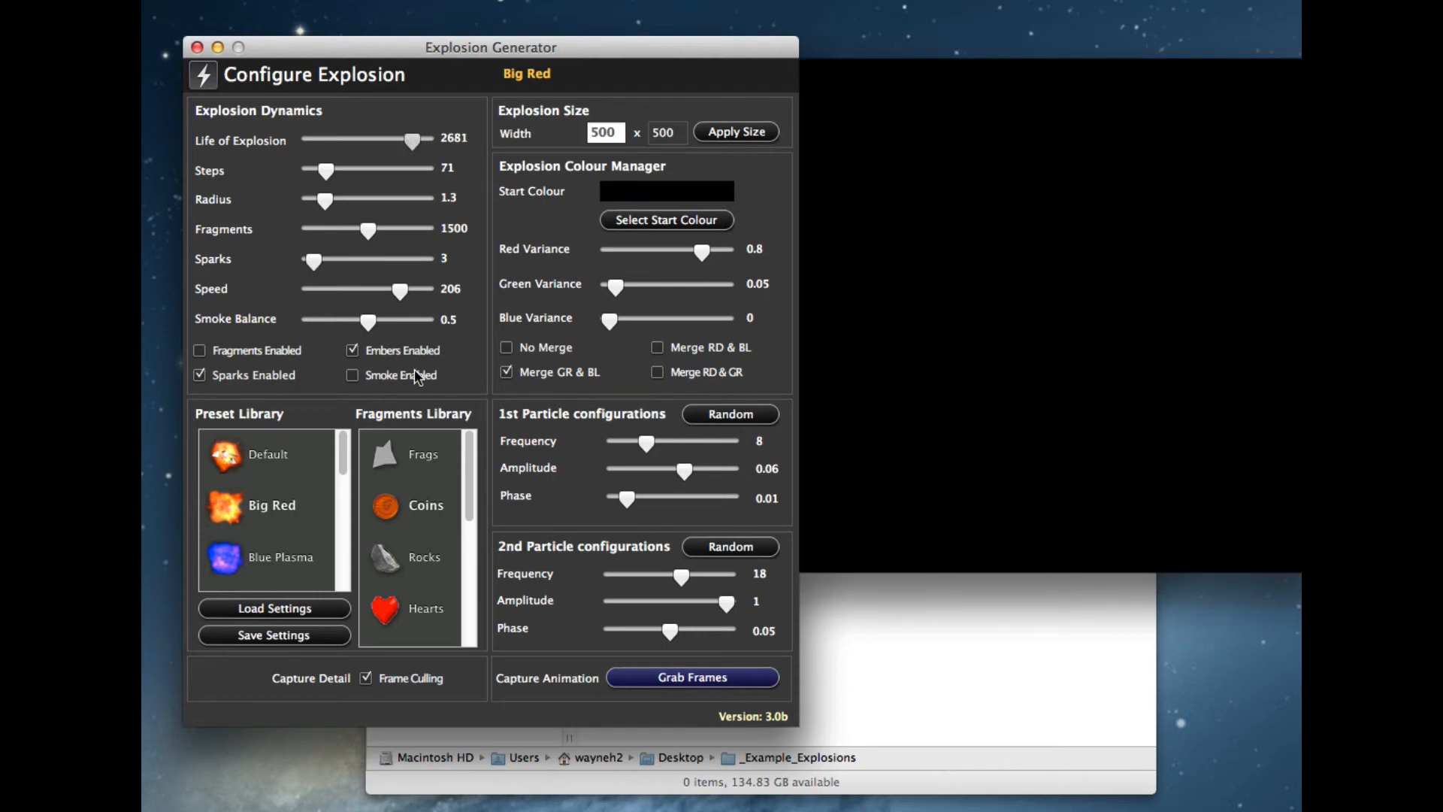
left_click(352, 375)
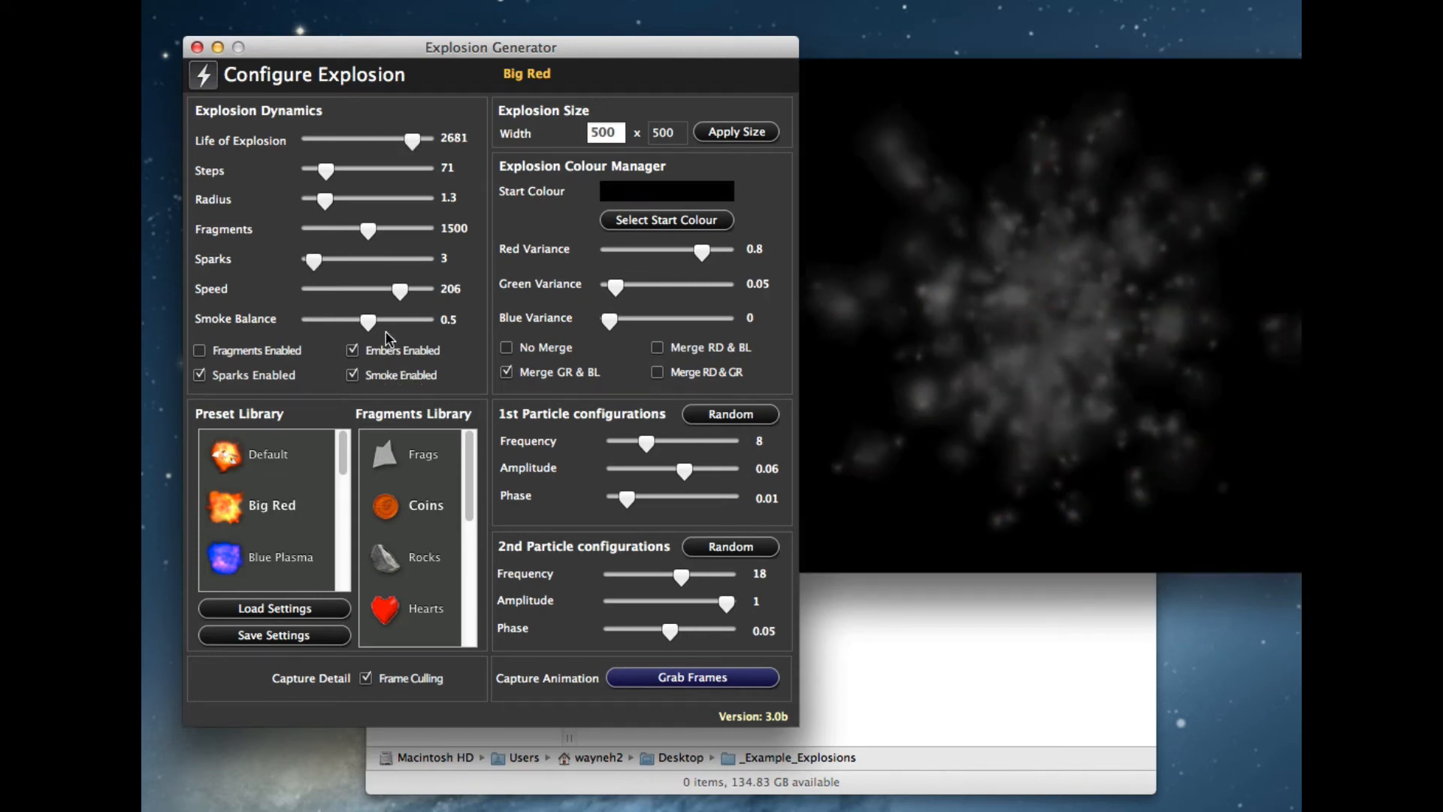
left_click_drag(367, 321, 426, 326)
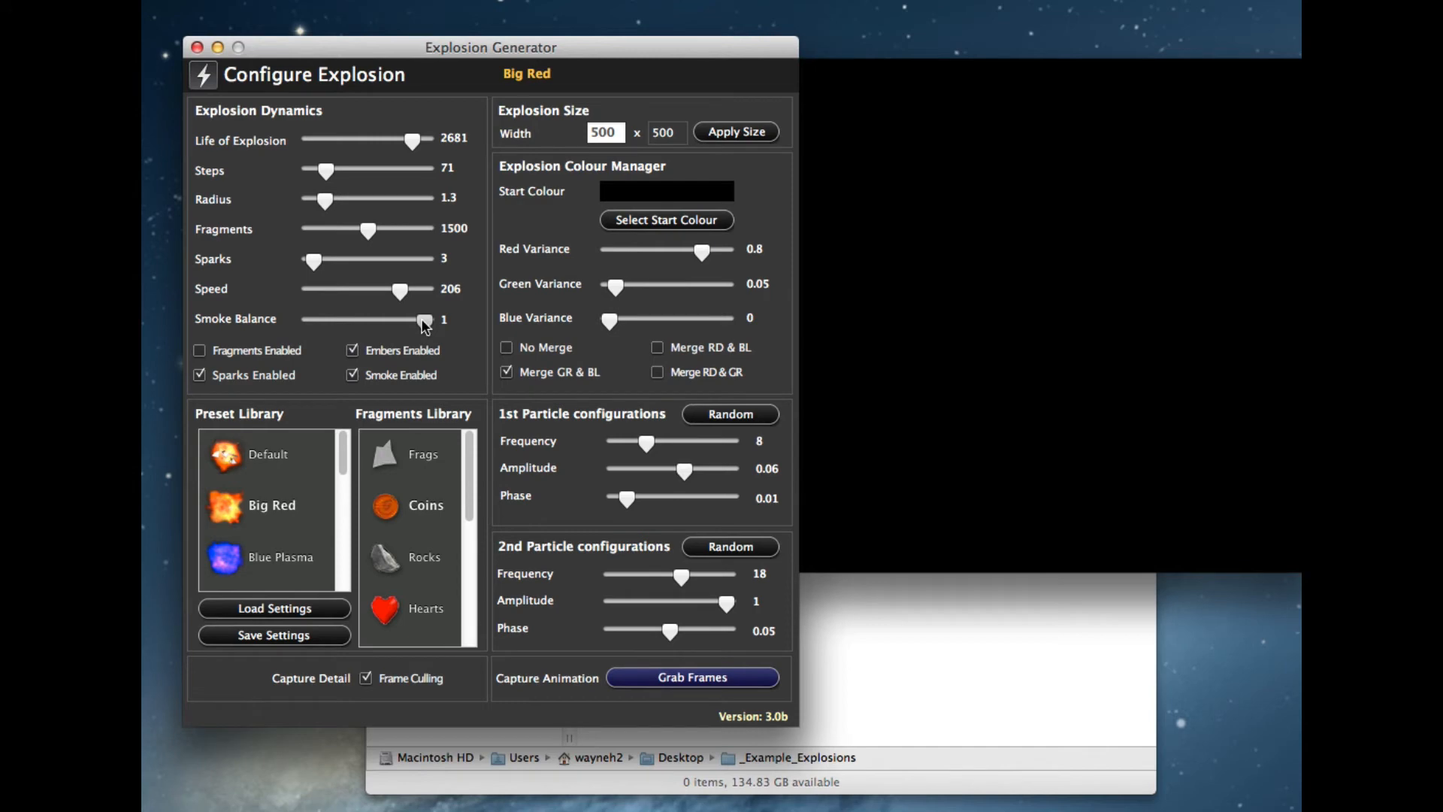
Grab the frames of the red explosion and review the keyframes against a black background
left_click(679, 684)
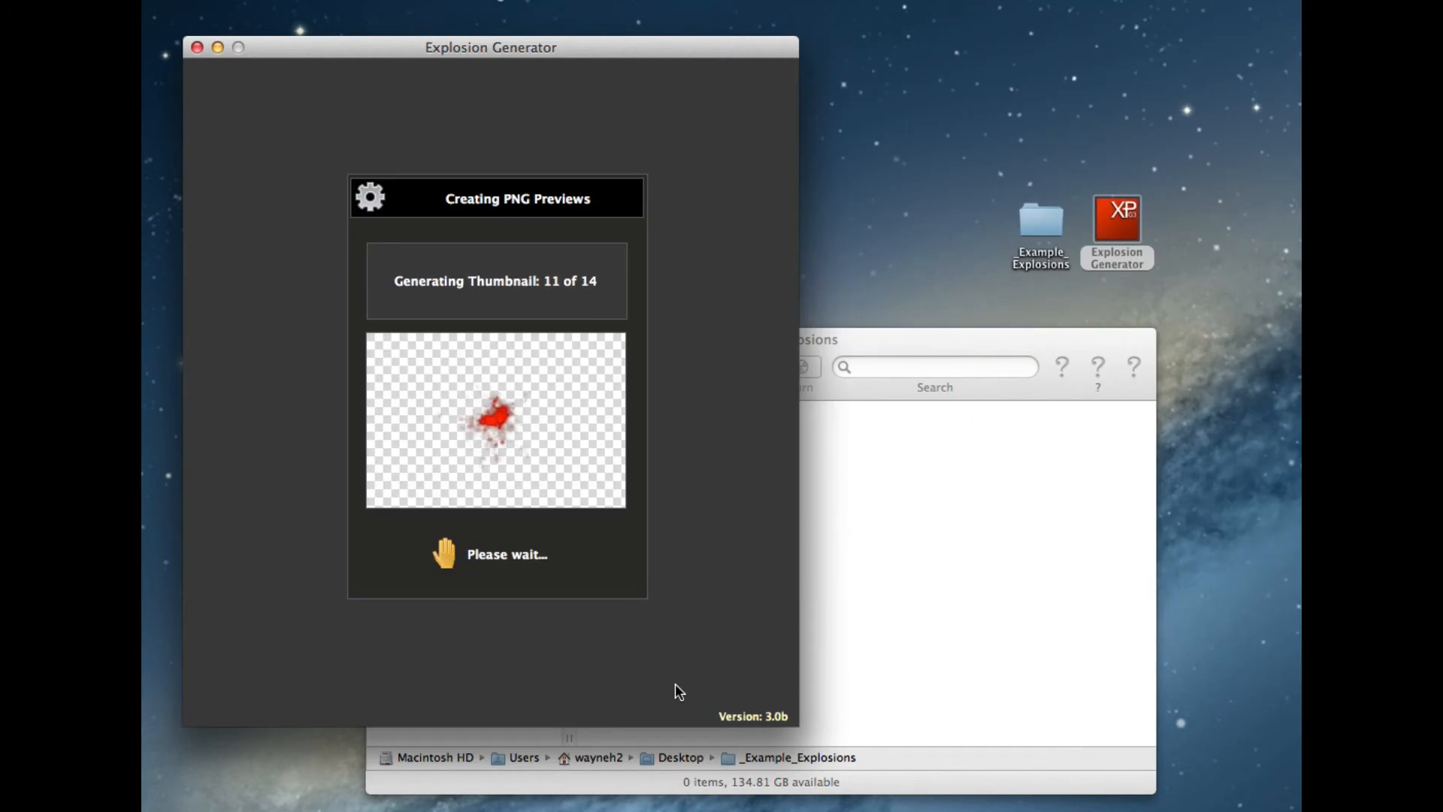
scroll(630, 440, "down", 8)
scroll(629, 434, "up", 8)
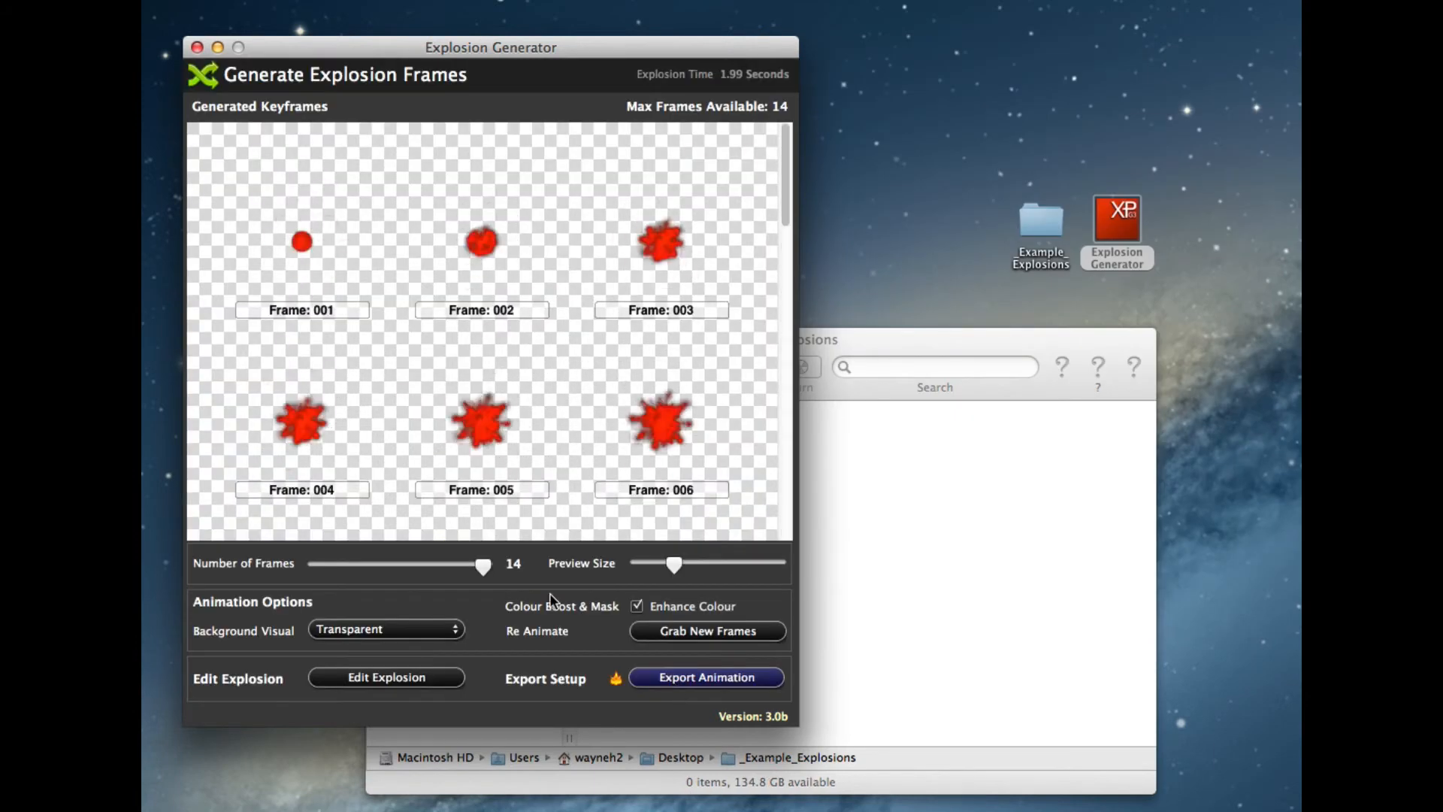
left_click(403, 629)
left_click(396, 683)
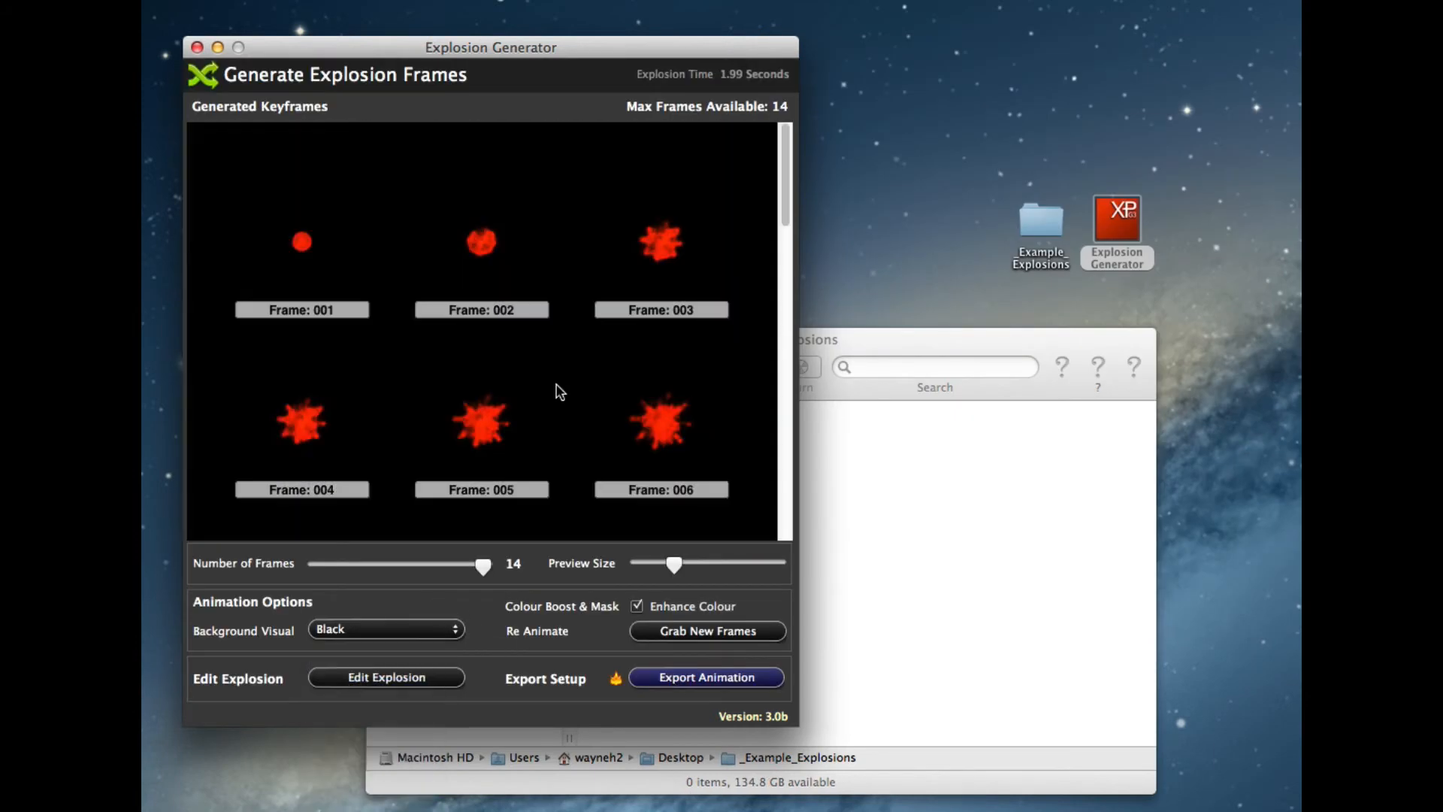
scroll(556, 391, "down", 8)
scroll(557, 394, "up", 8)
scroll(557, 396, "down", 8)
scroll(556, 396, "up", 8)
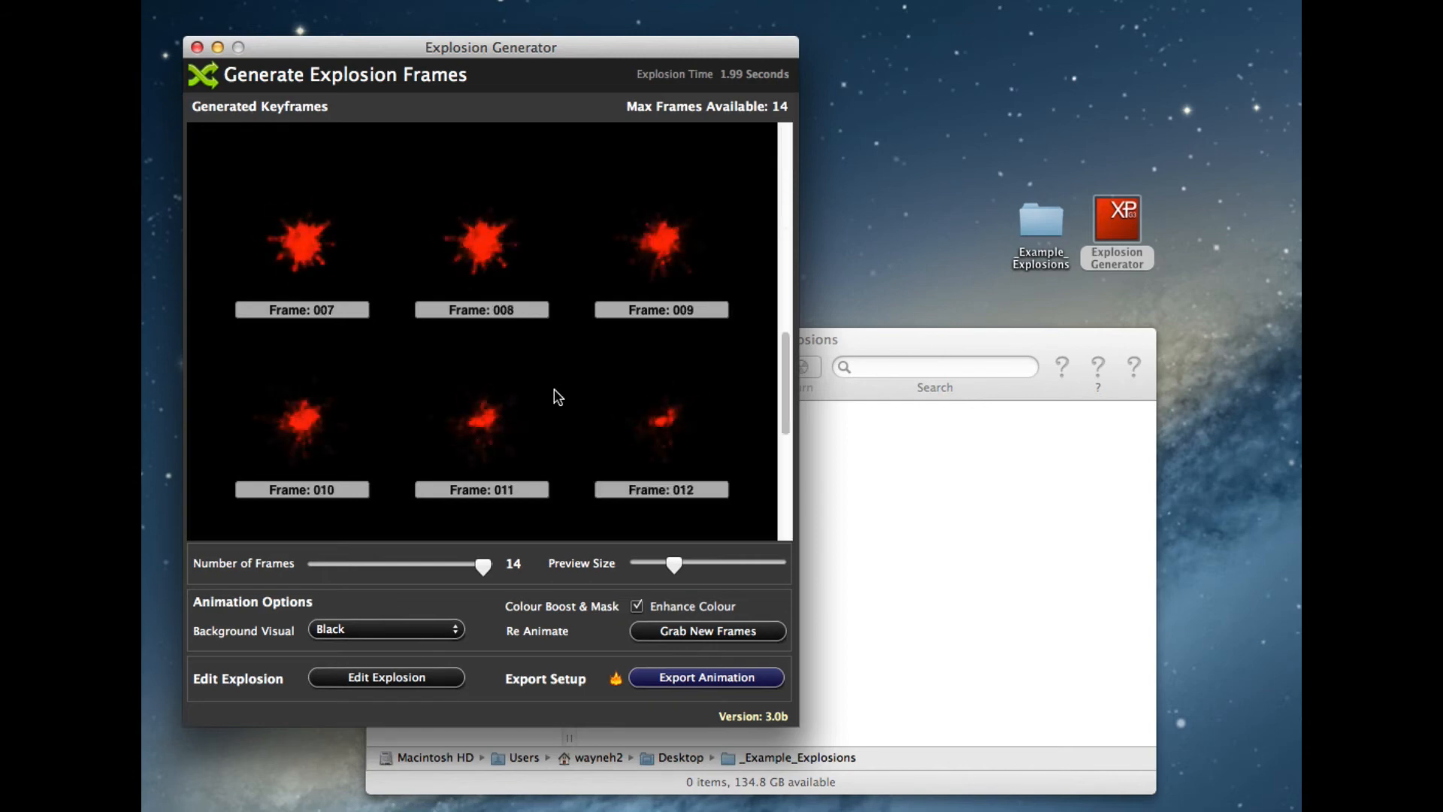
Edit the explosion to lower its speed slightly and grab the frames again
left_click(396, 674)
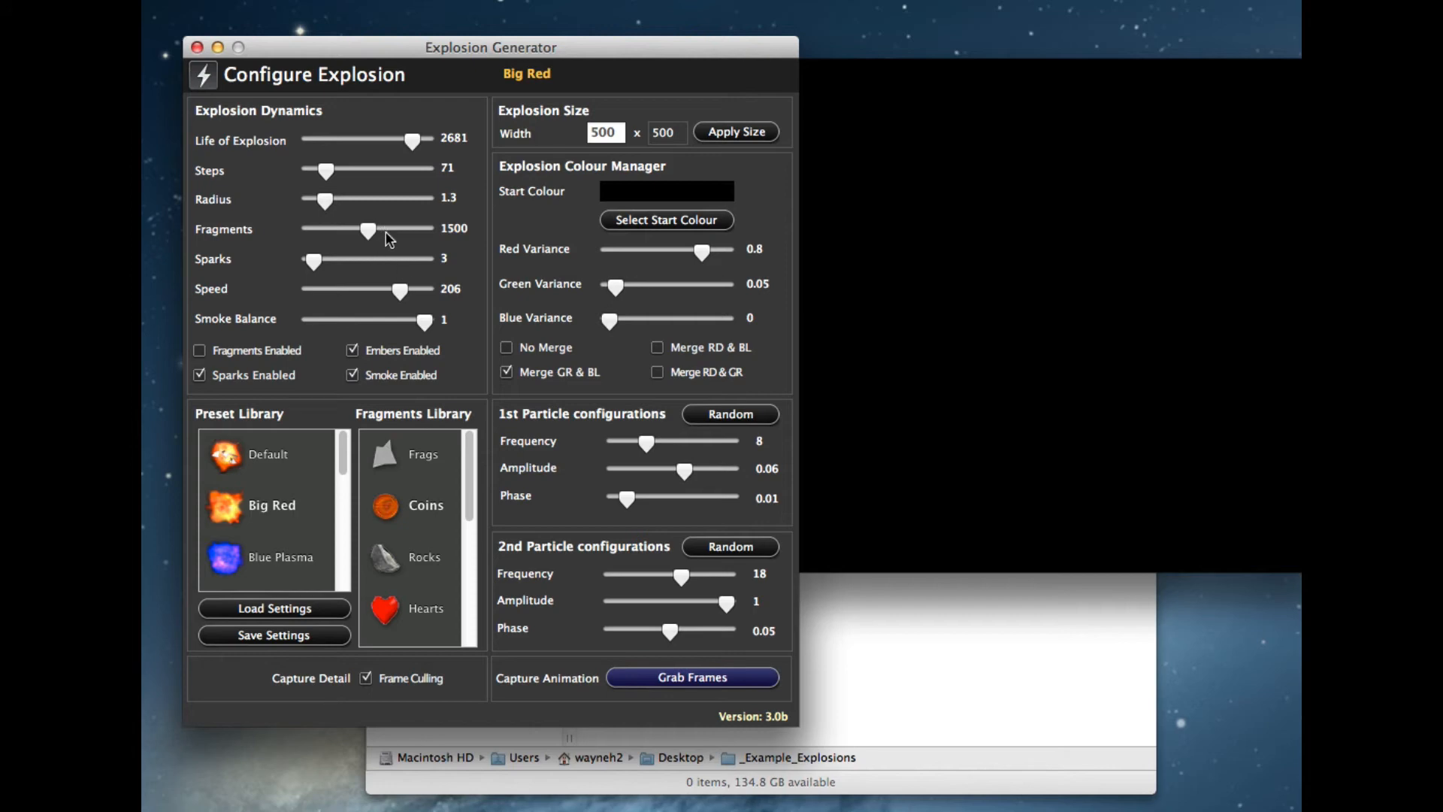
left_click_drag(400, 291, 387, 291)
left_click(678, 675)
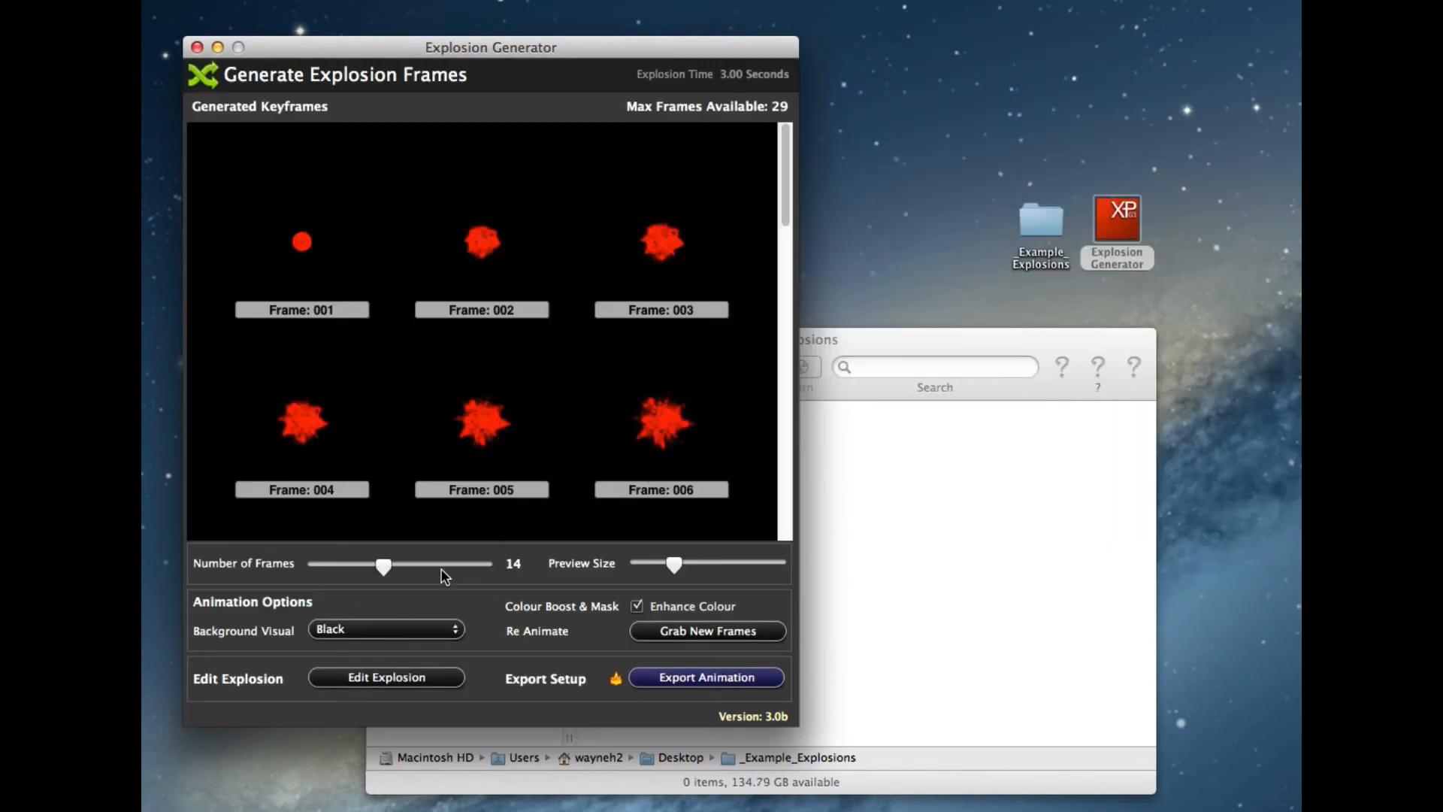
Set the number of frames to 28 and review the generated keyframes
left_click_drag(433, 564, 474, 565)
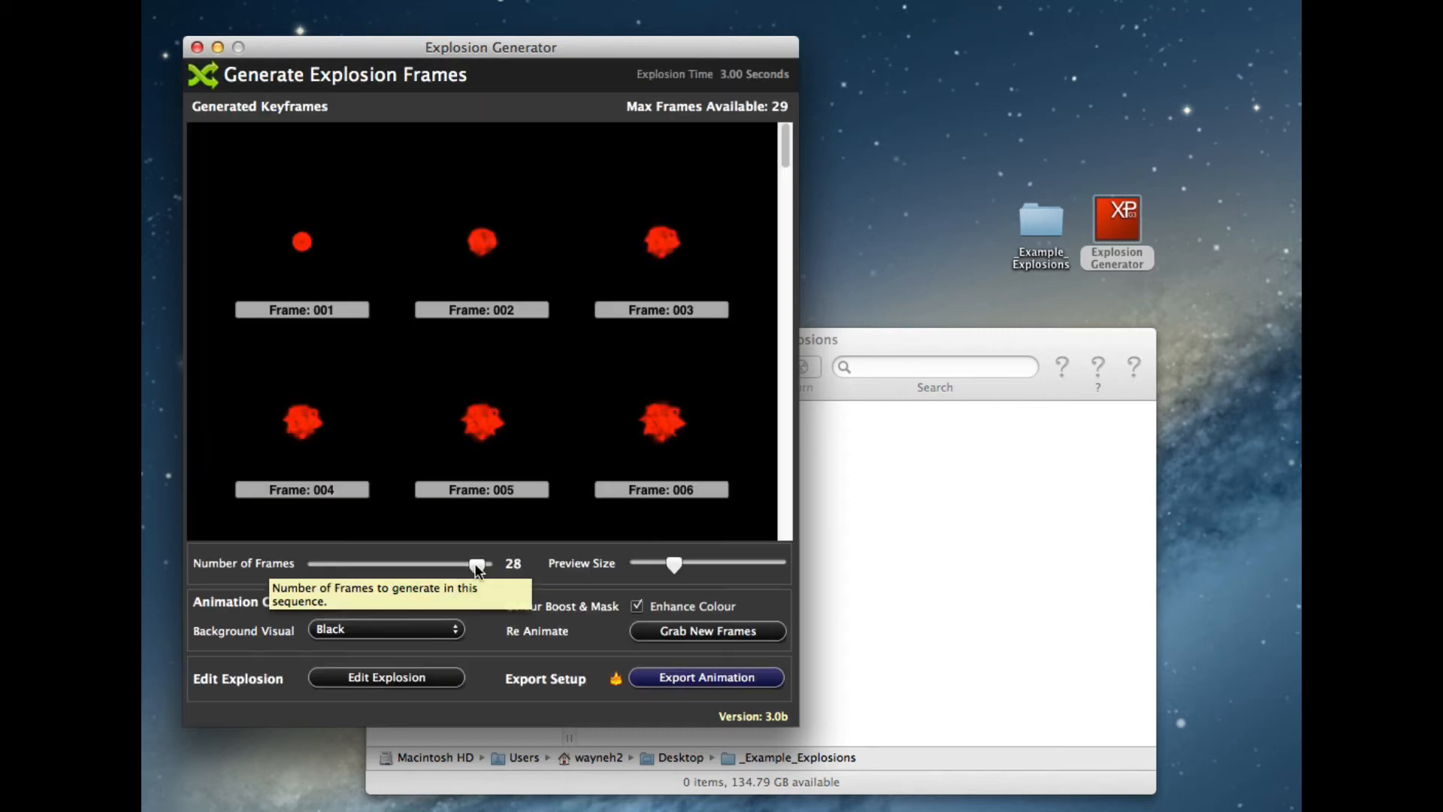
scroll(618, 349, "down", 8)
scroll(618, 354, "up", 8)
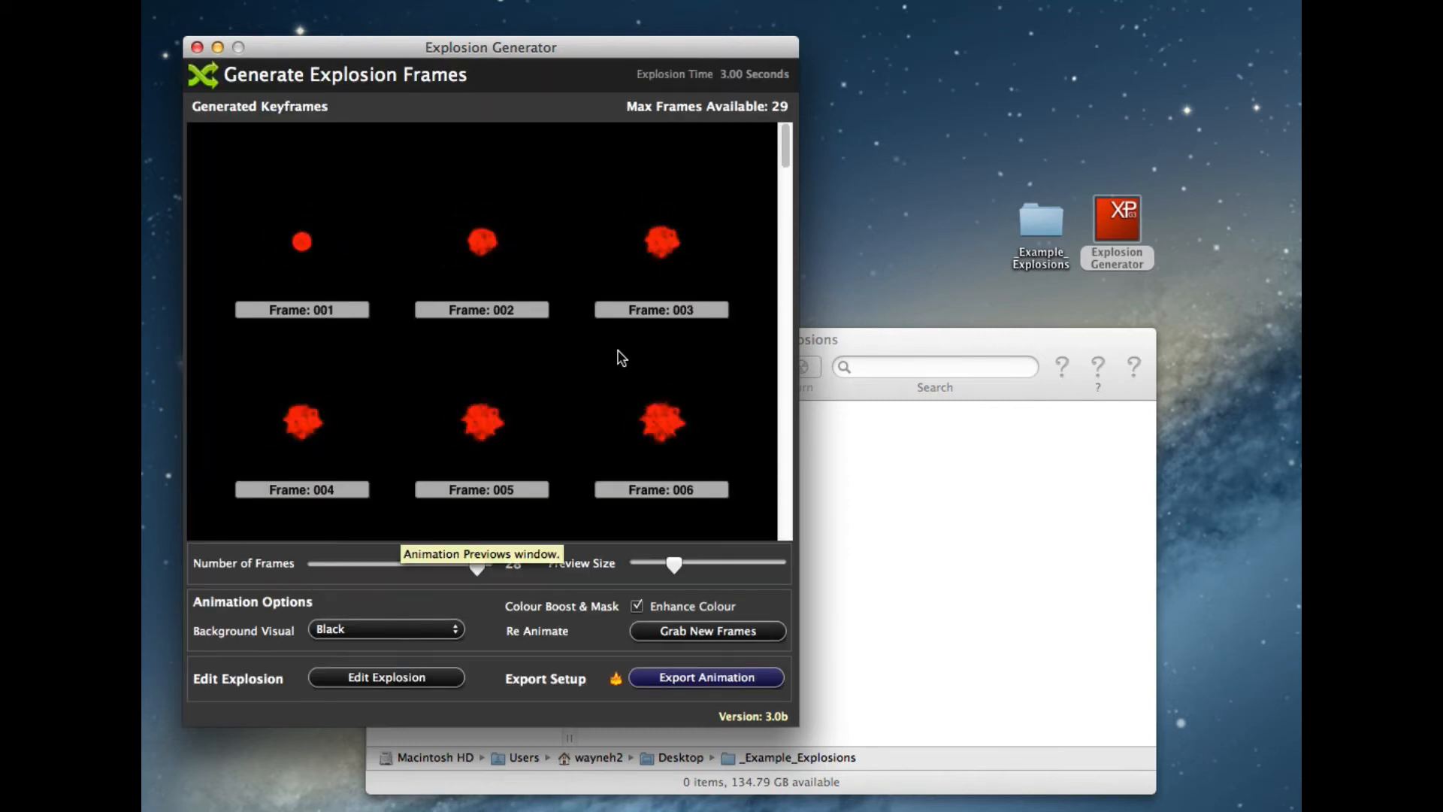
scroll(618, 354, "down", 7)
scroll(618, 354, "up", 5)
scroll(621, 359, "up", 3)
scroll(621, 359, "down", 4)
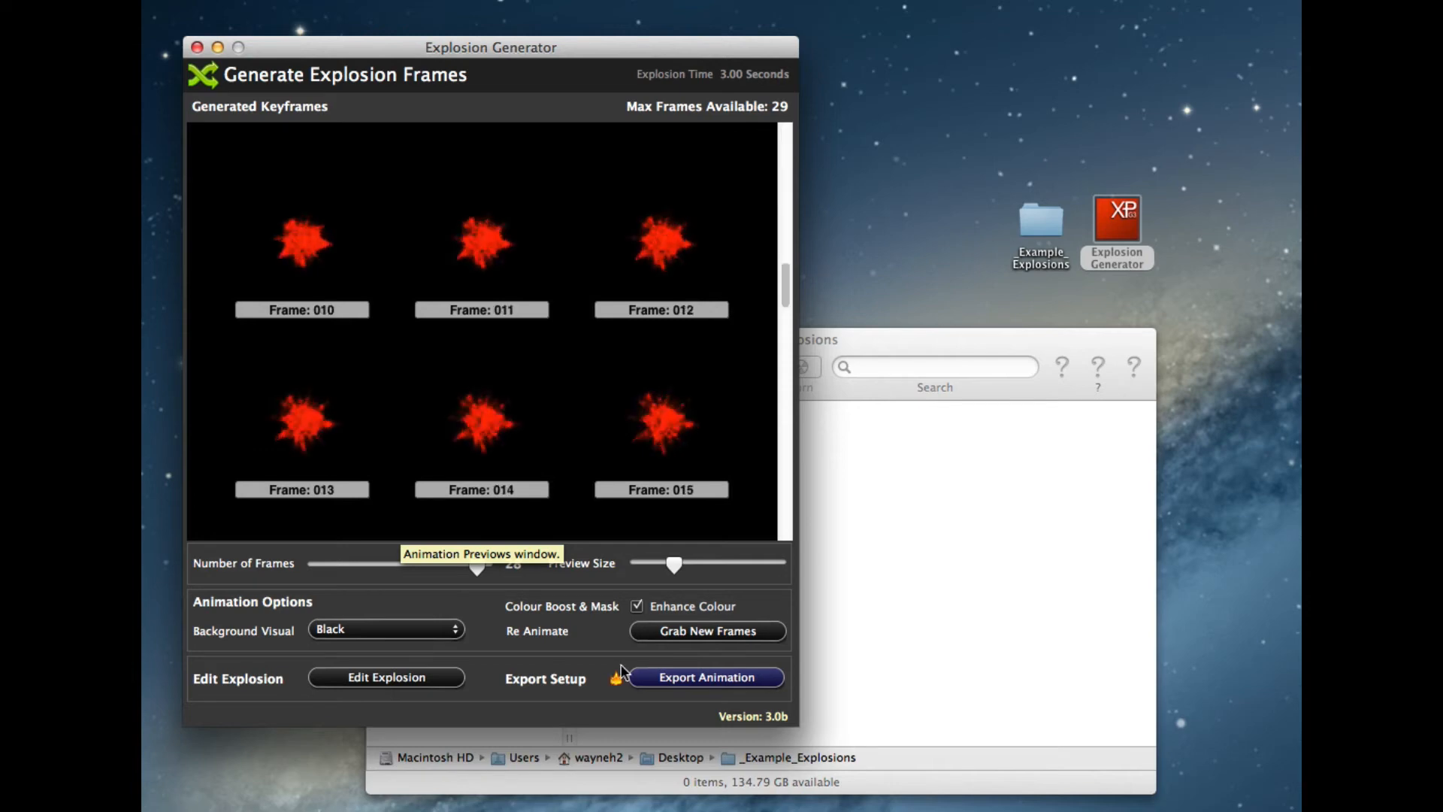
Open the export setup for the 28-frame animation and choose Corona Project as the file format
left_click(675, 677)
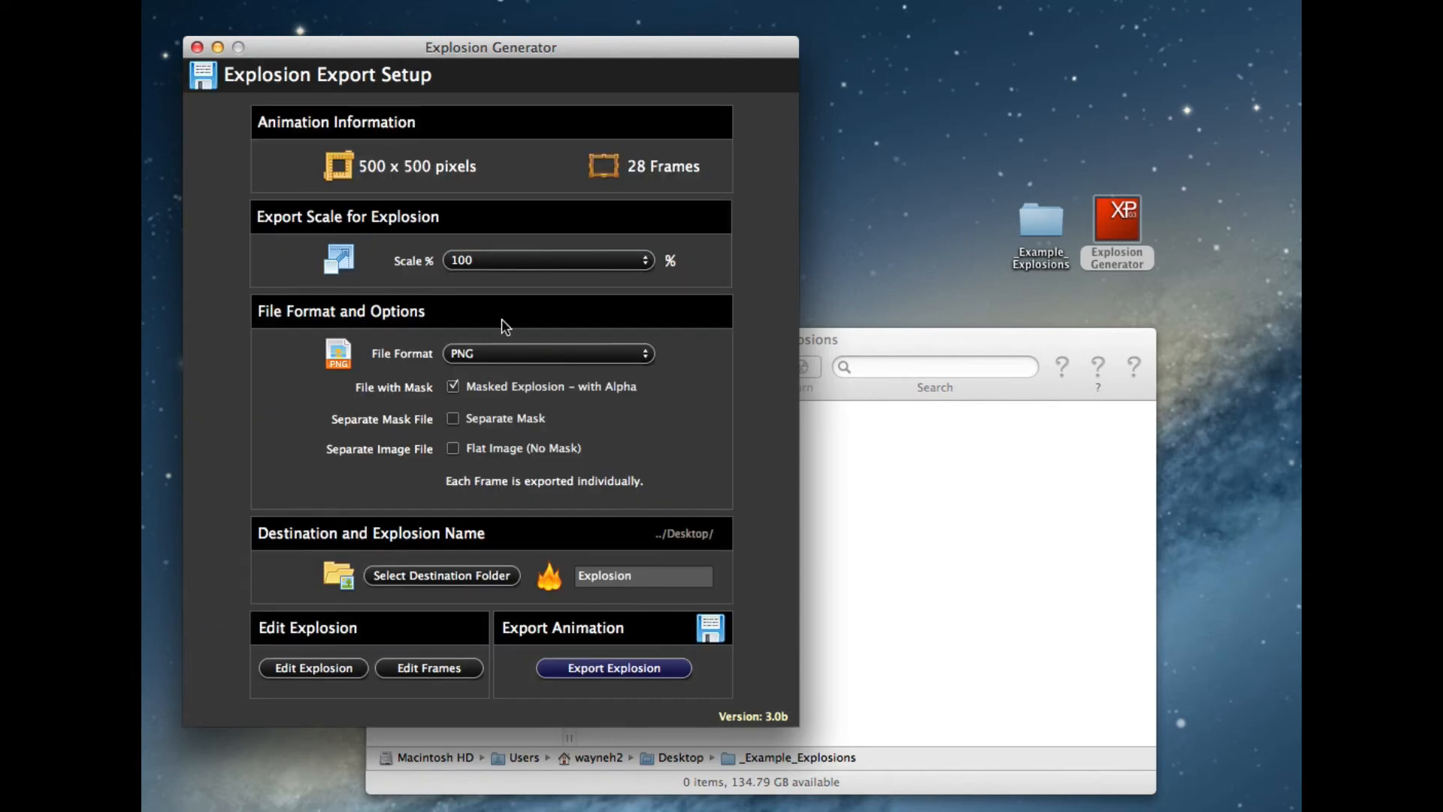
left_click(490, 355)
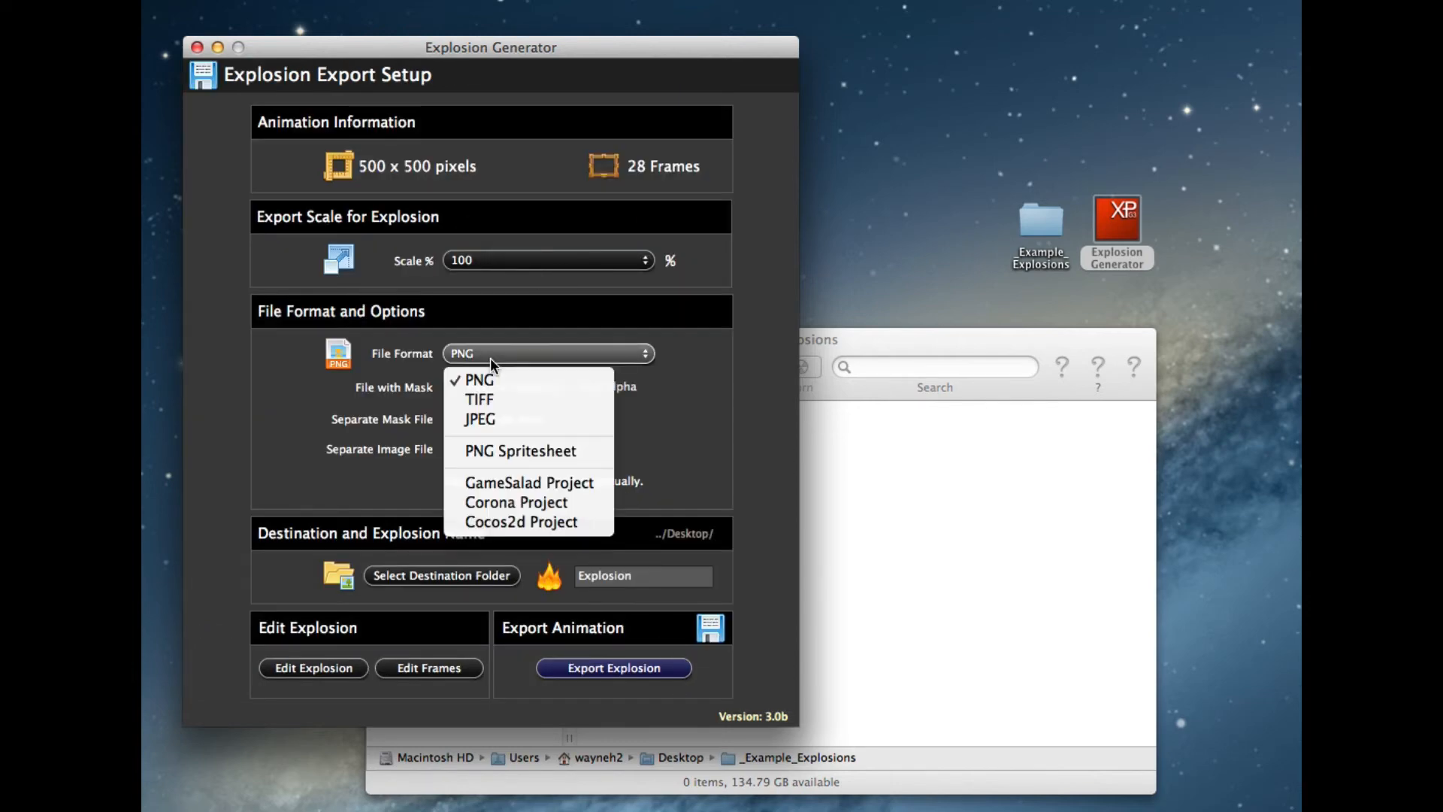
left_click(525, 500)
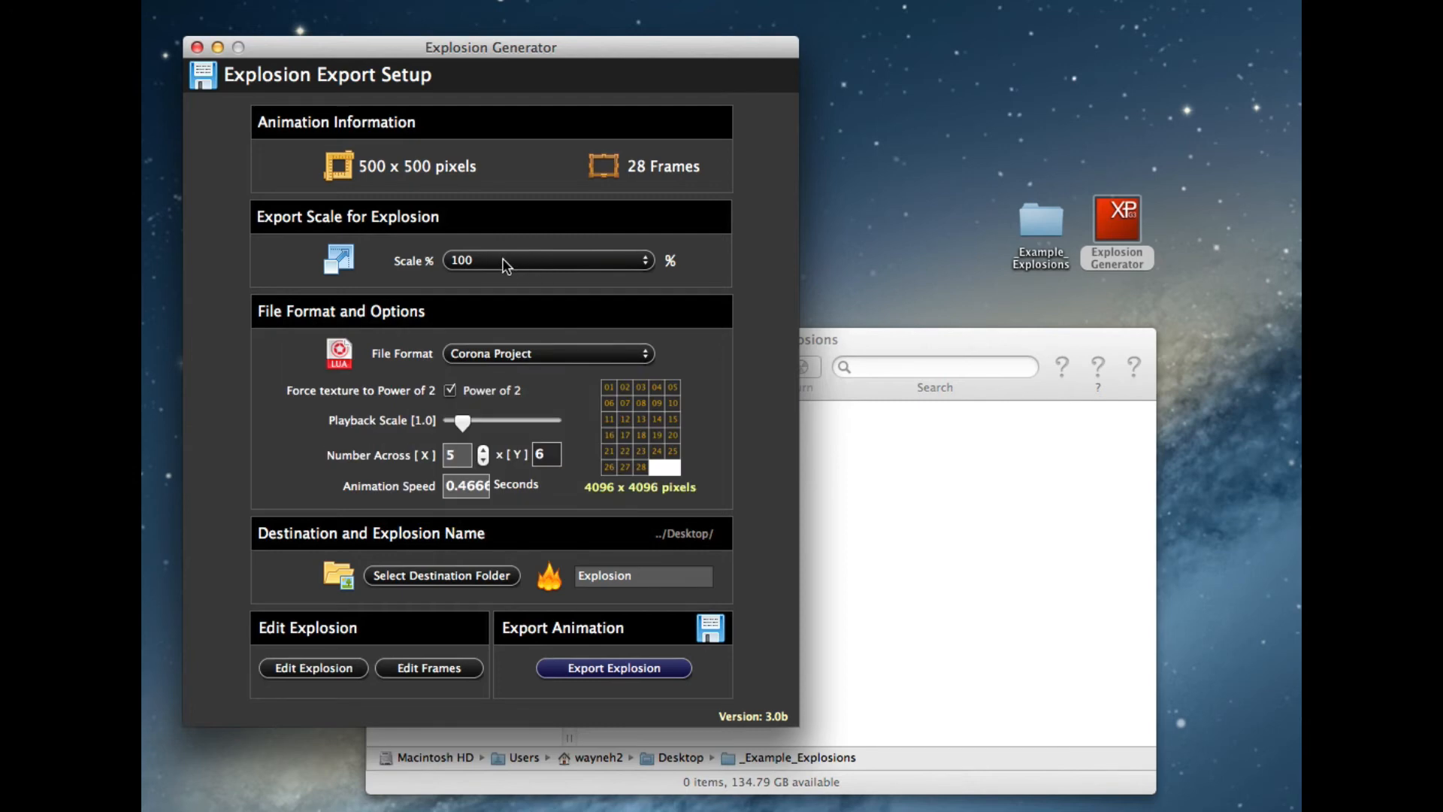
Set the export scale to 50%, the playback scale to 1.2 and the sprite sheet layout to 4 x 7 frames
left_click(506, 263)
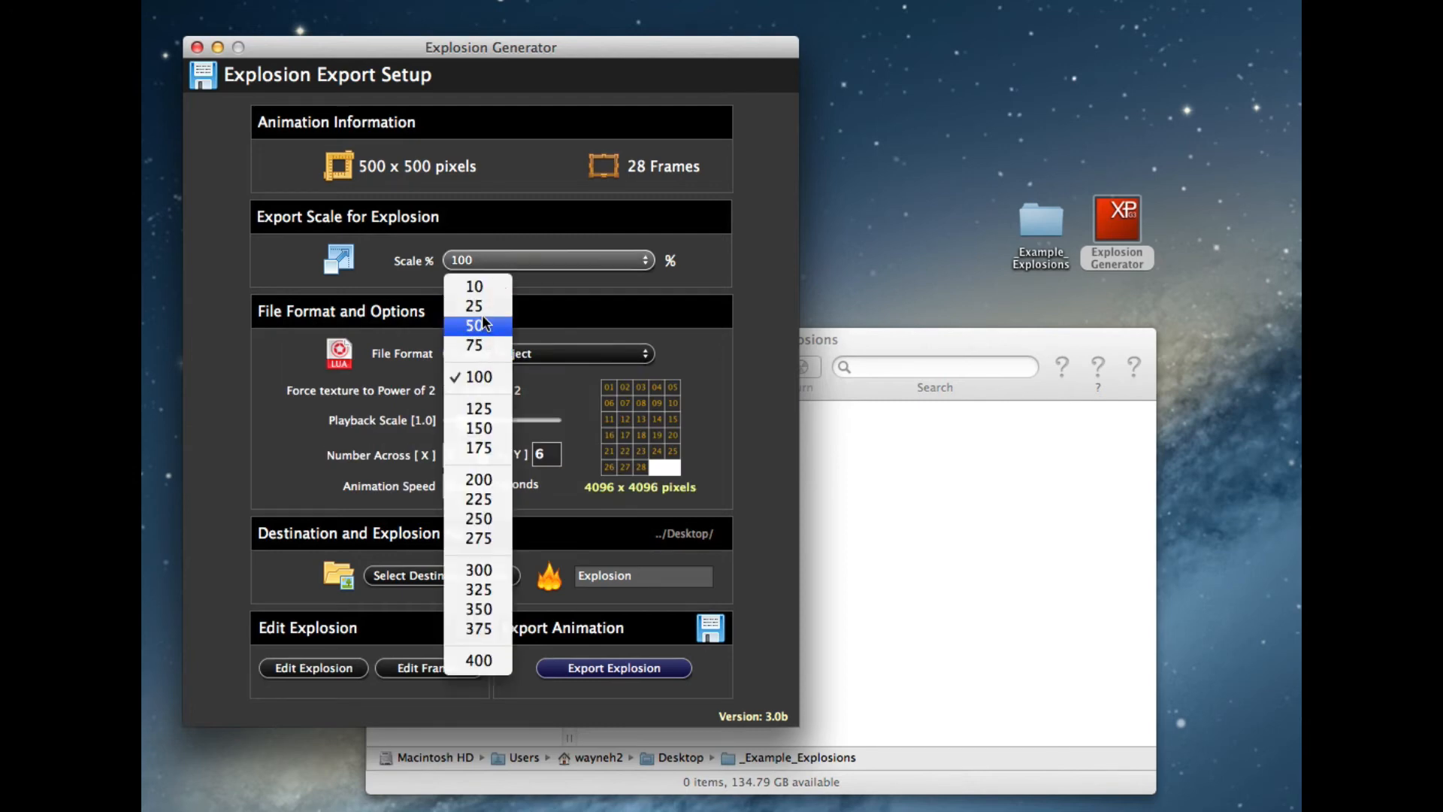
left_click(482, 321)
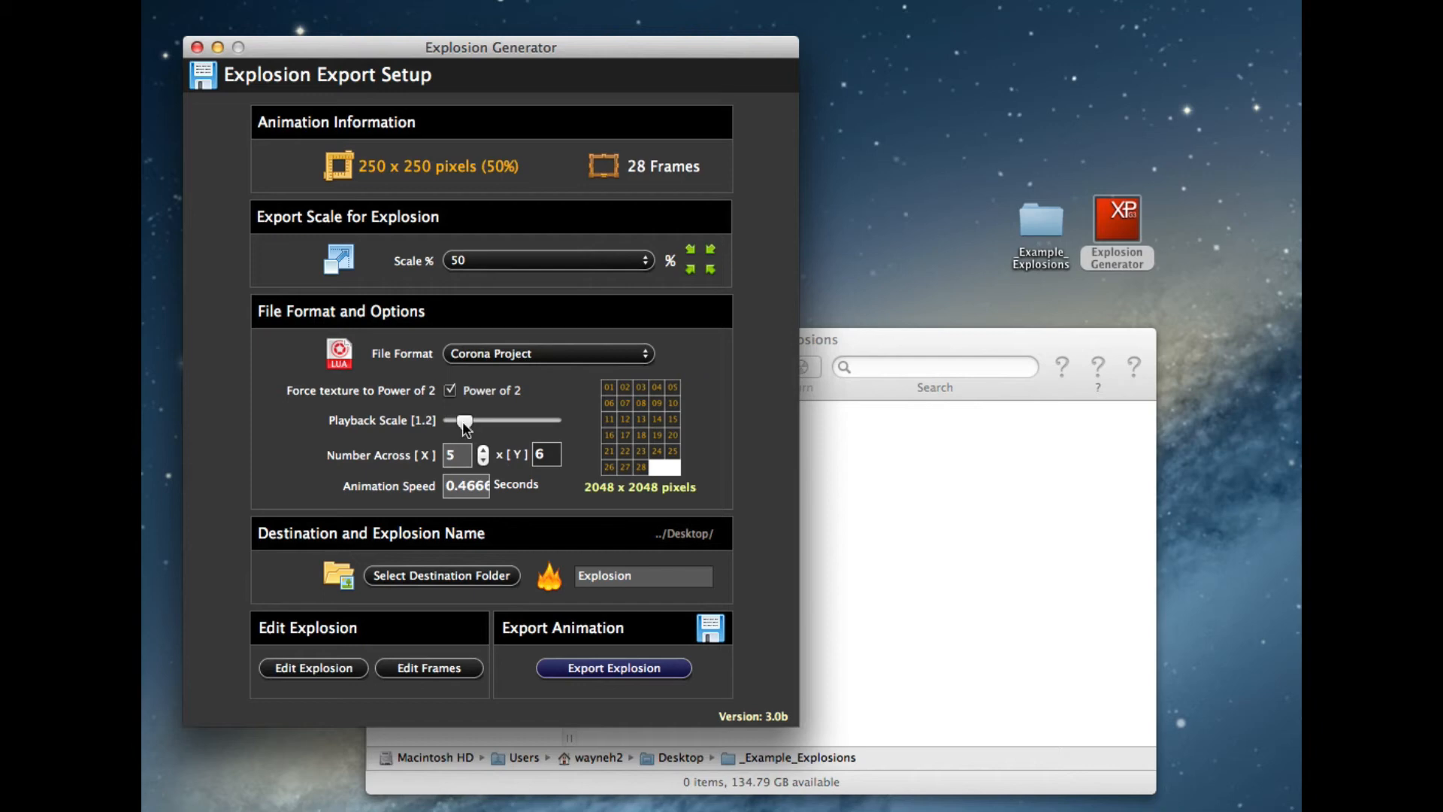
left_click(483, 460)
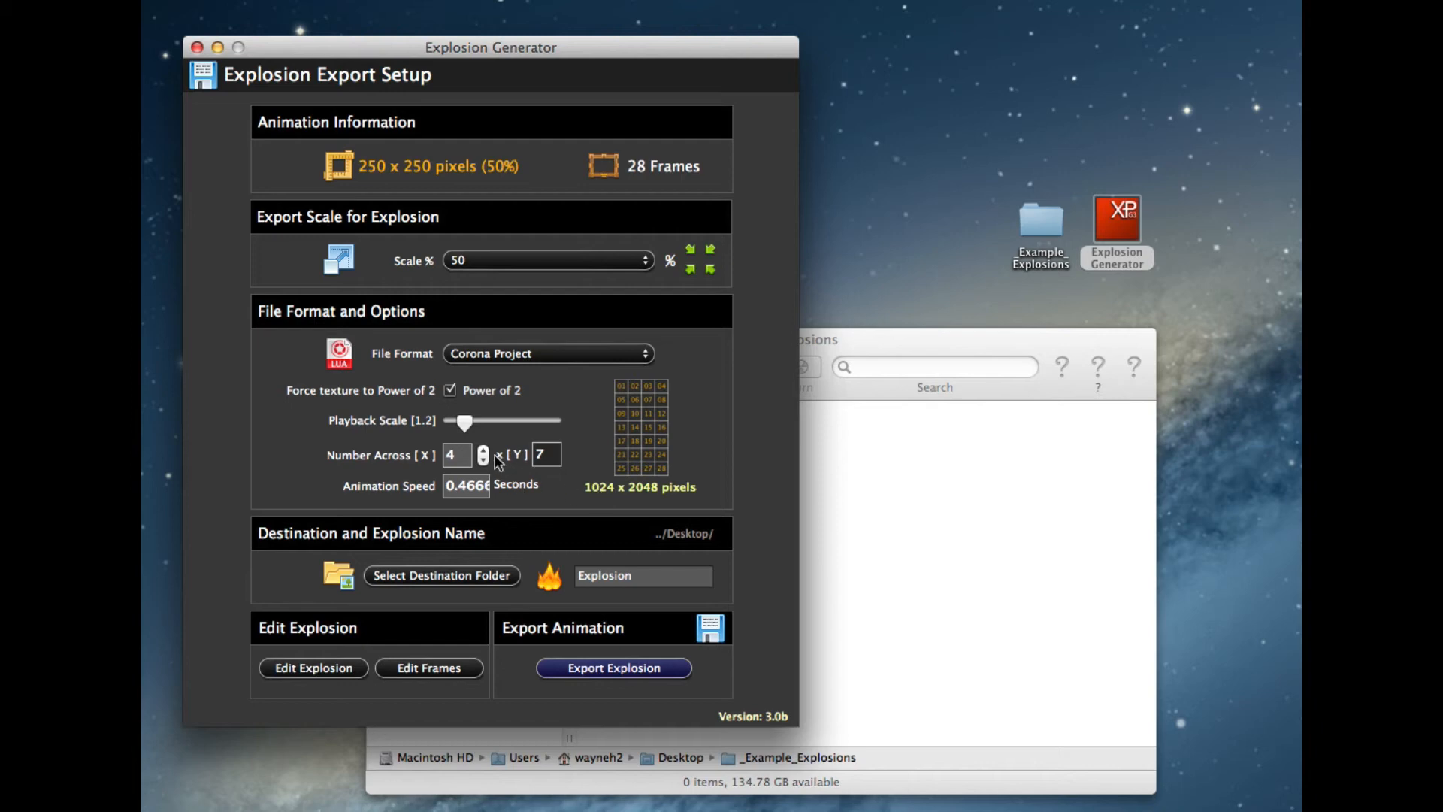
left_click(483, 450)
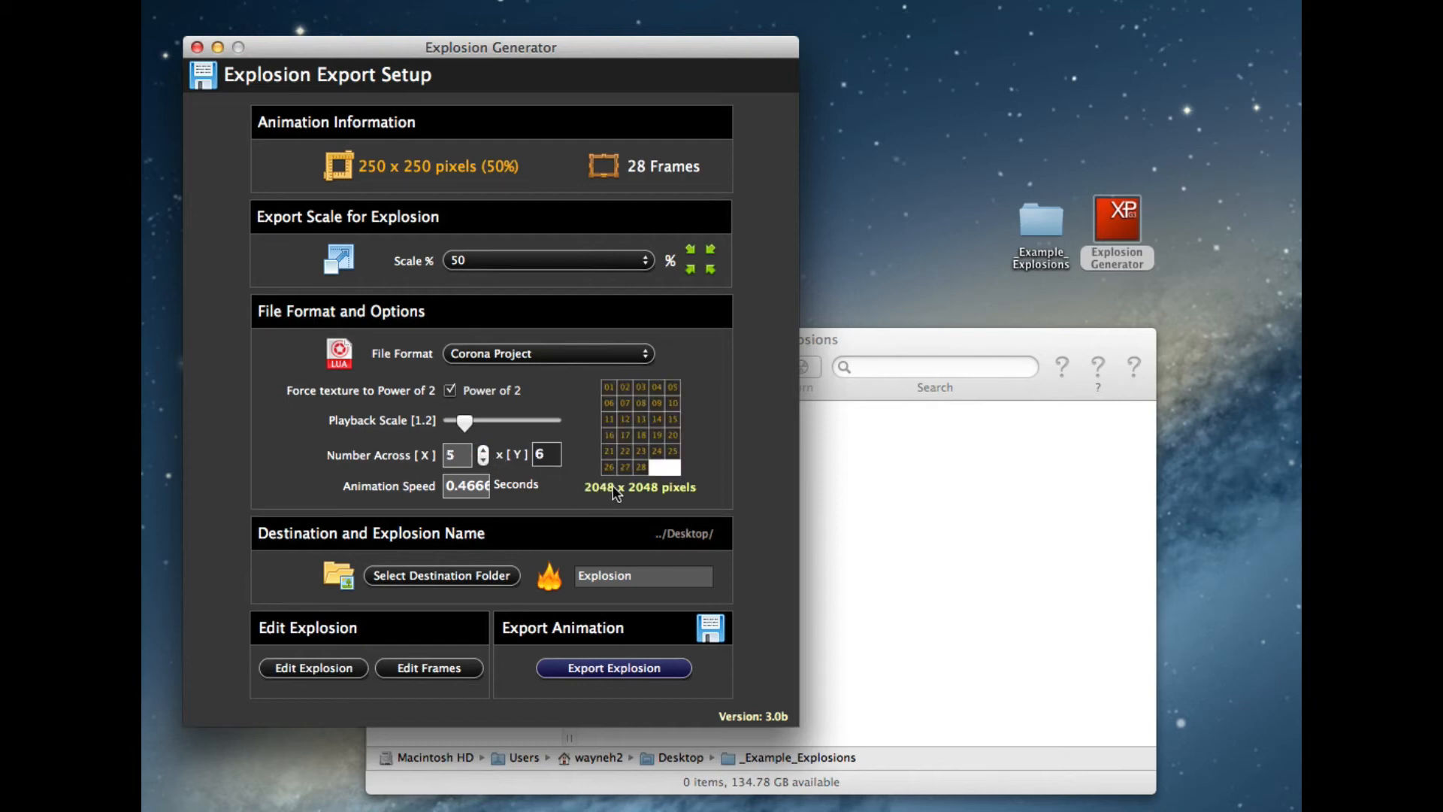
left_click(483, 460)
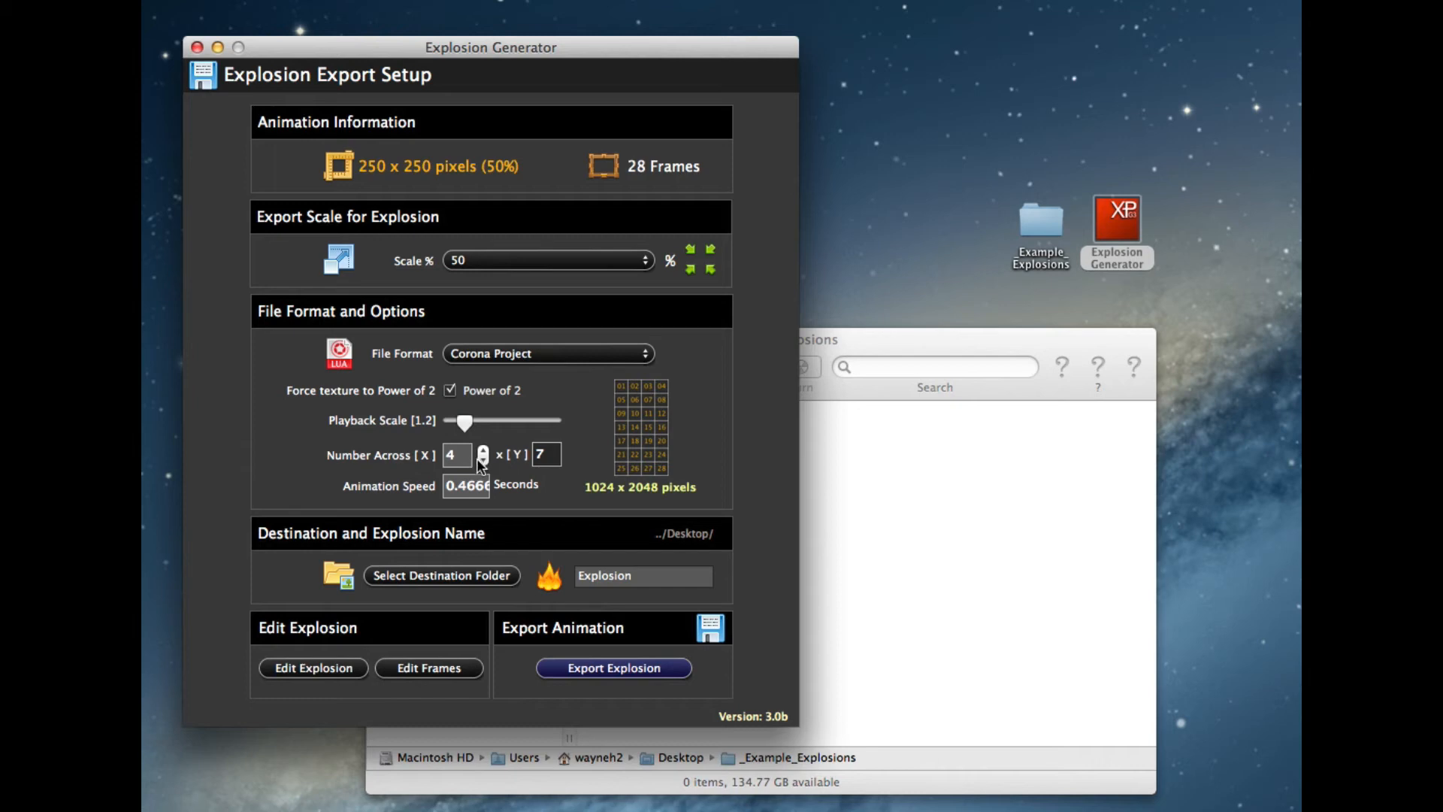
Choose the _Example_Explosions folder as the destination and export the explosion
left_click(472, 576)
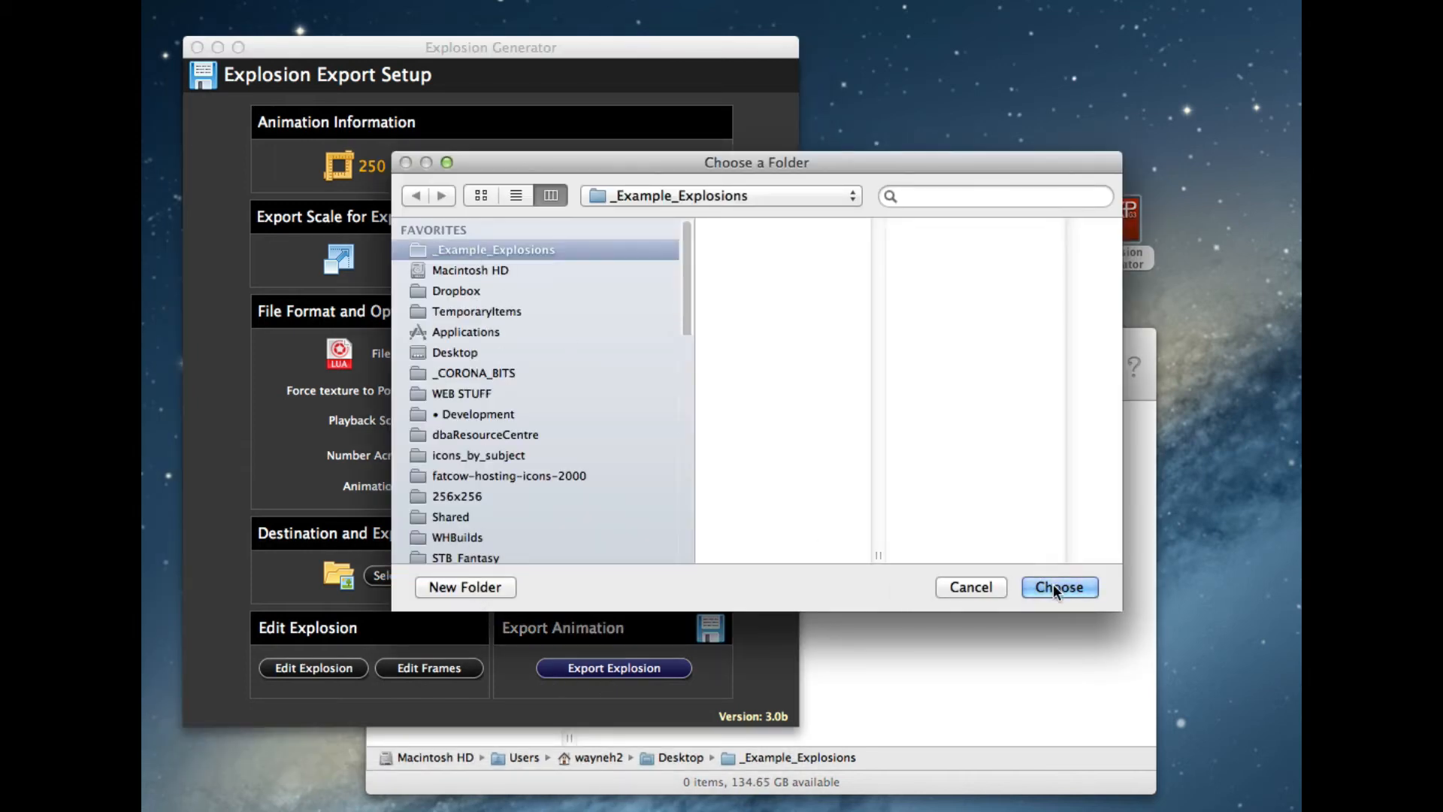
left_click(1055, 586)
left_click(641, 666)
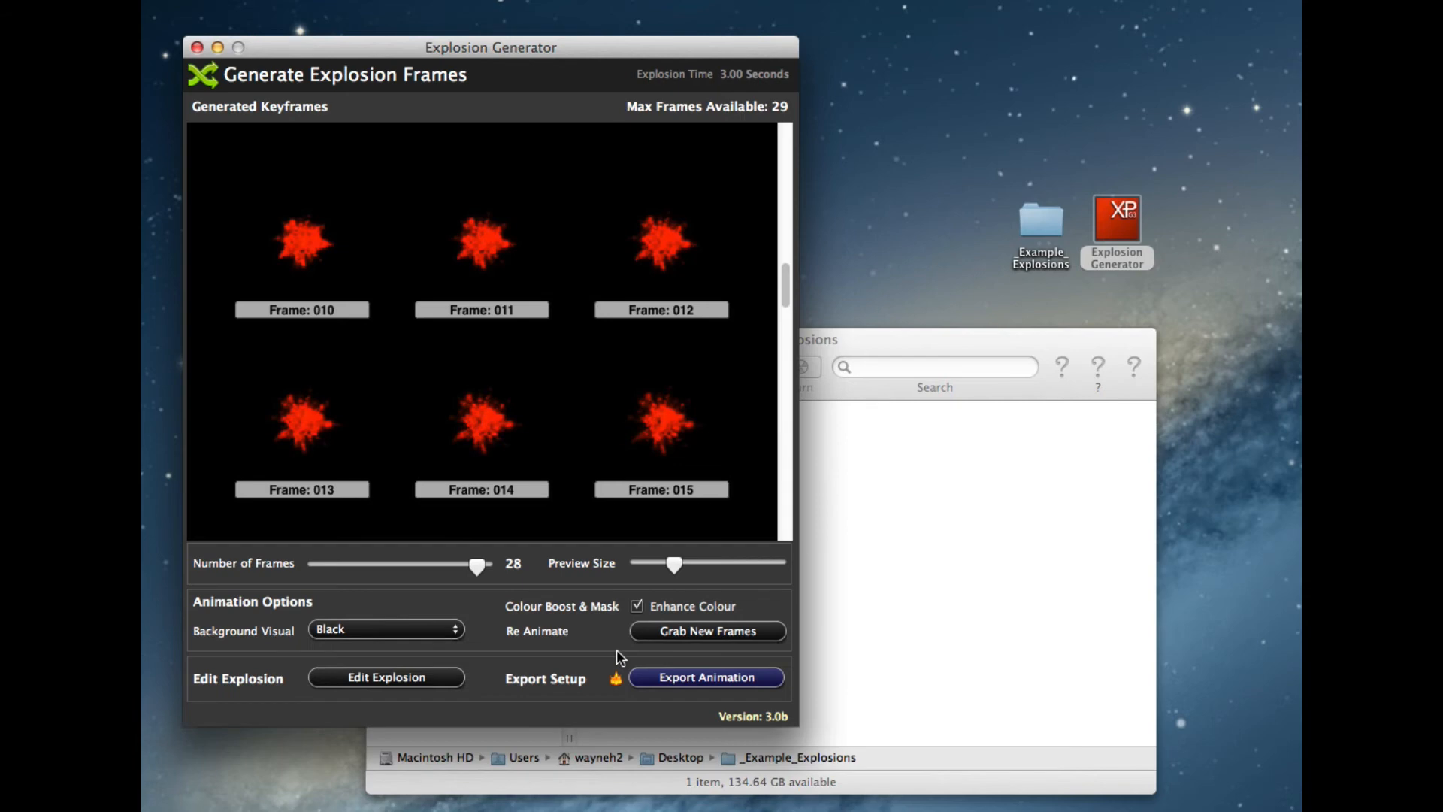
Switch to Corona SDK and open main.lua from the Explosion_477 folder in the simulator
key("super+Tab")
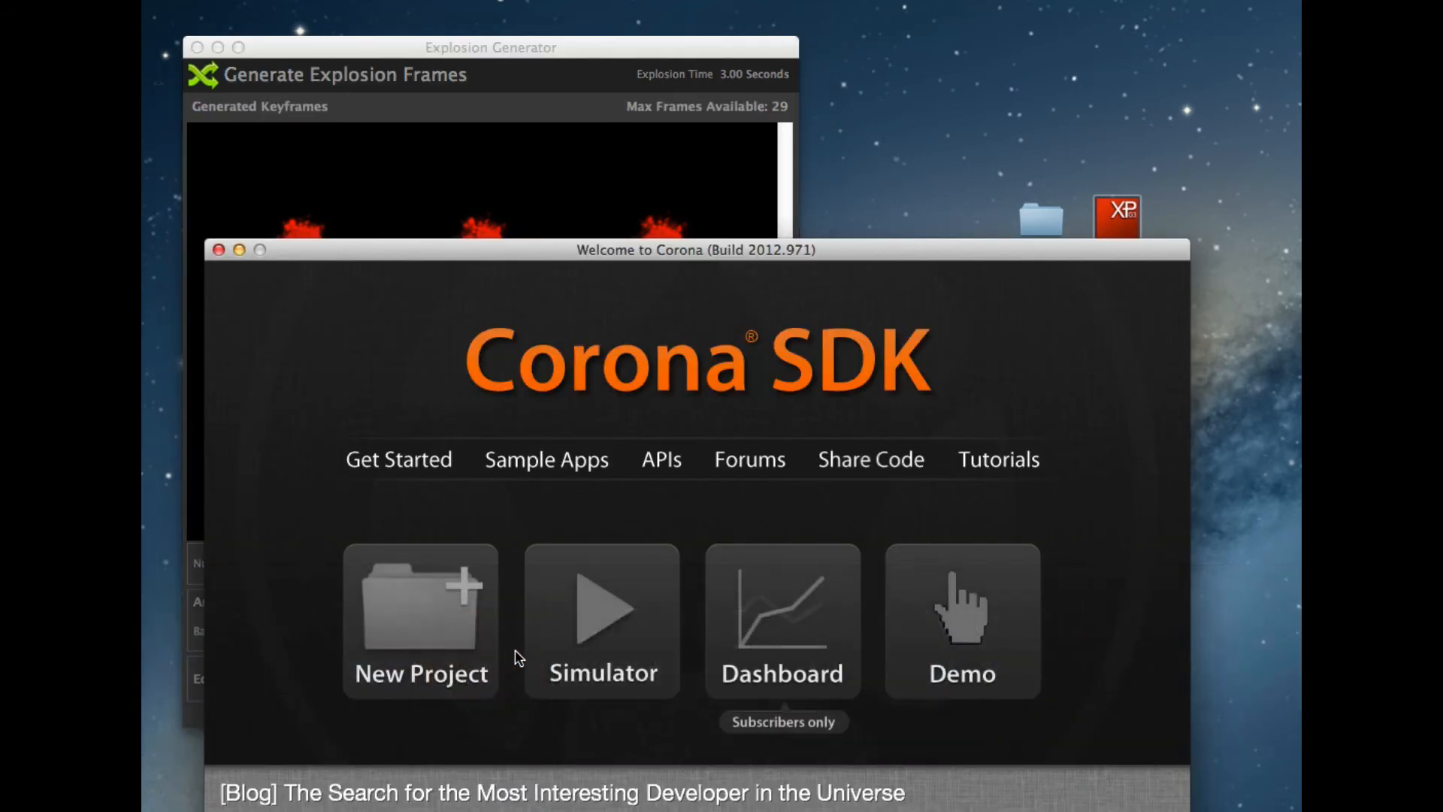
left_click(598, 614)
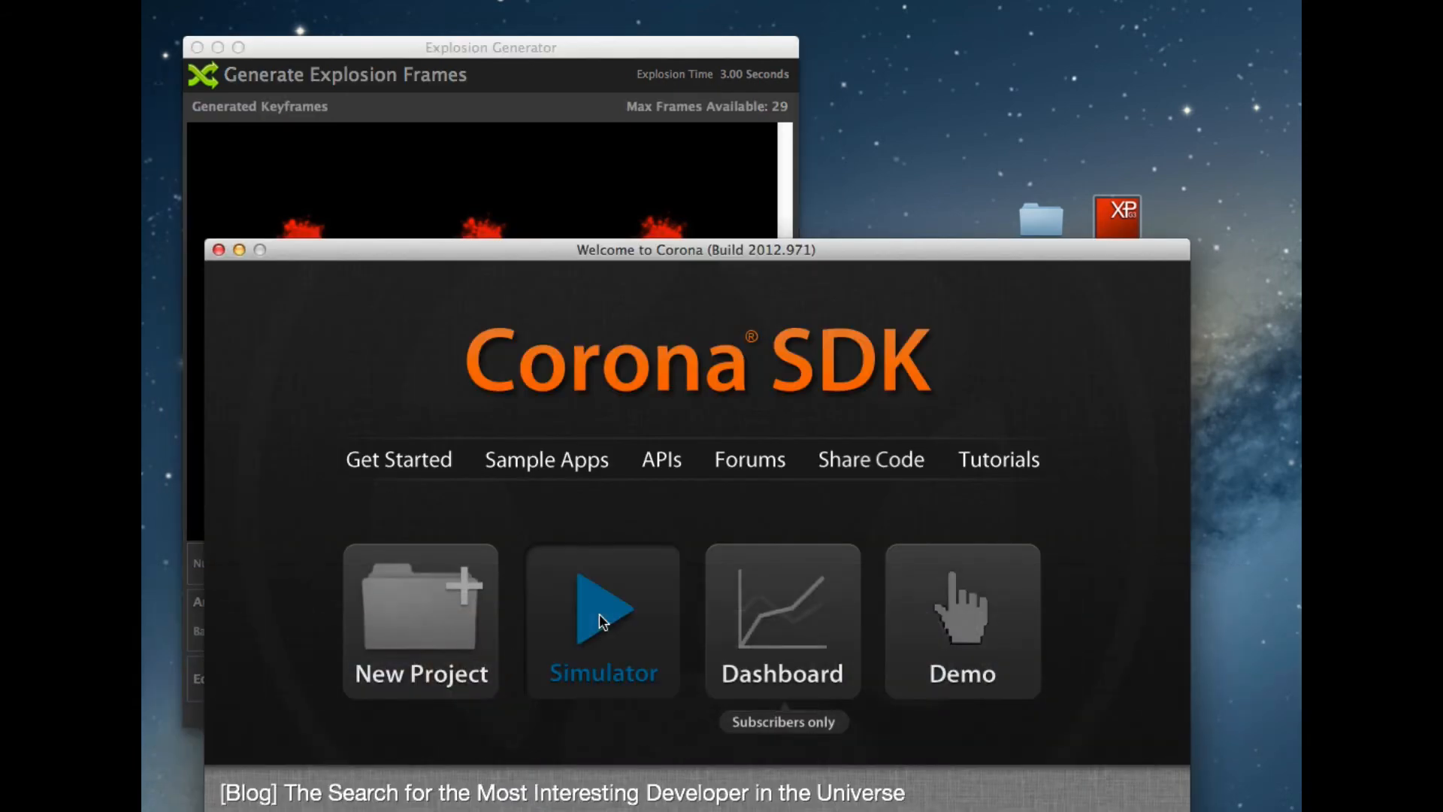
left_click(276, 147)
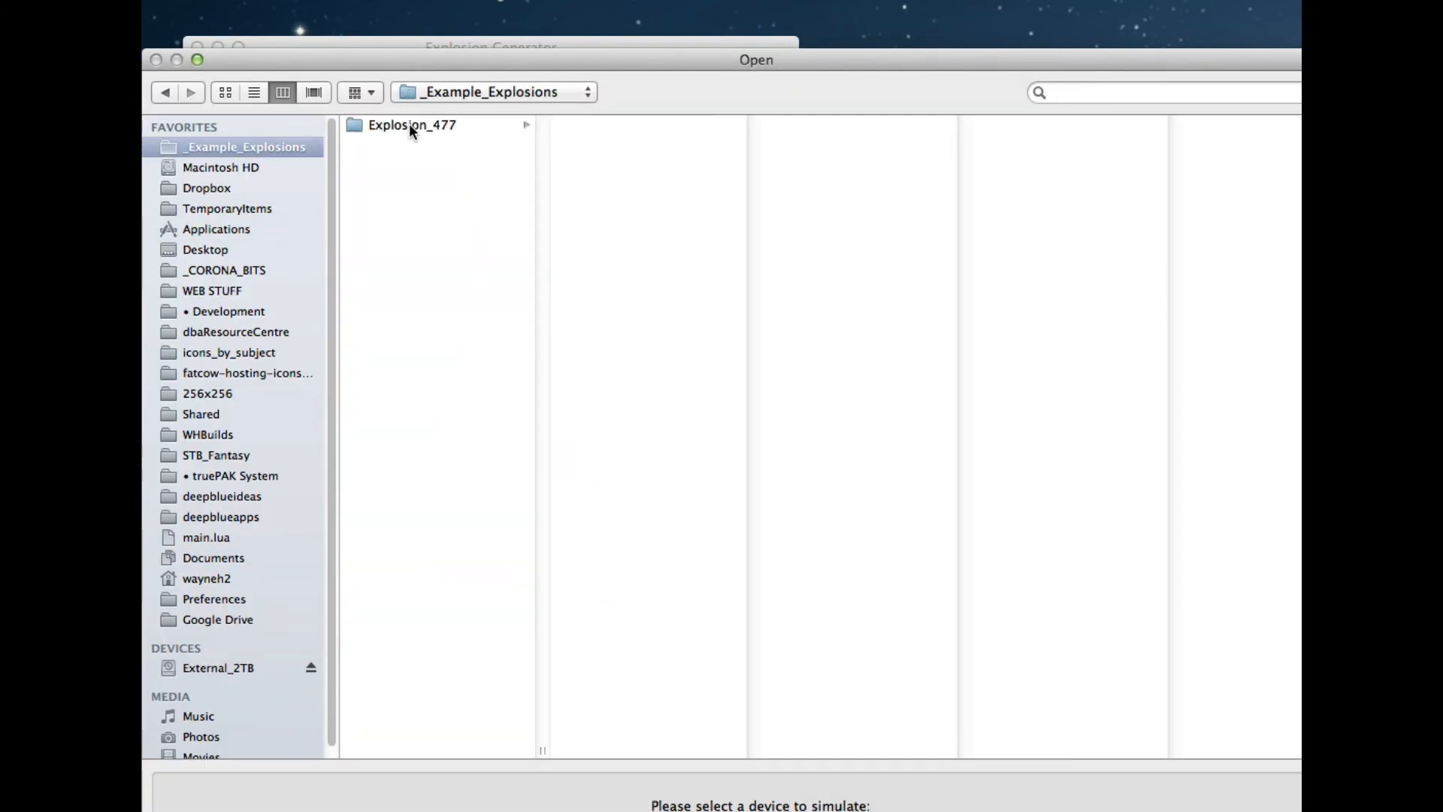
left_click(409, 123)
left_click(604, 178)
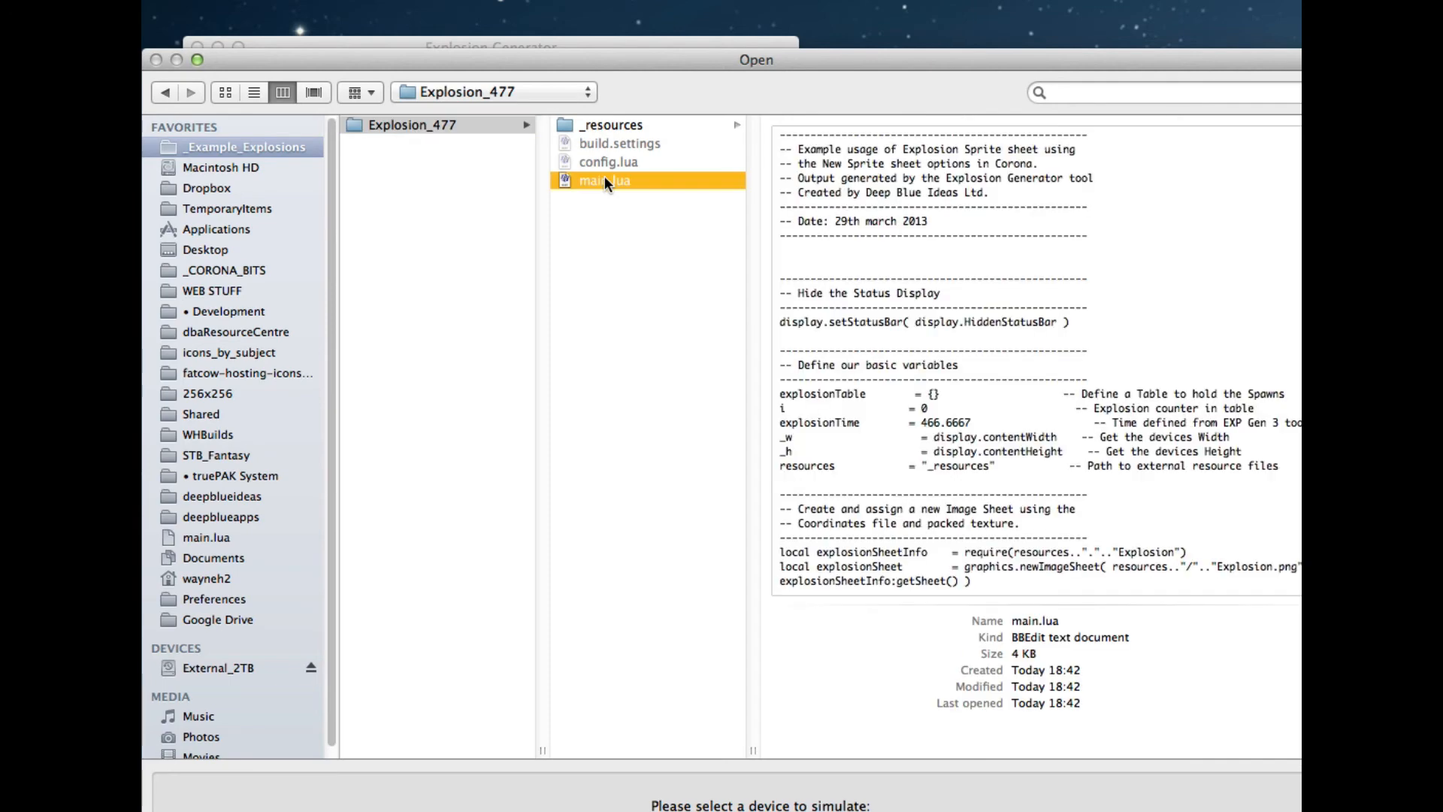
double_click(604, 180)
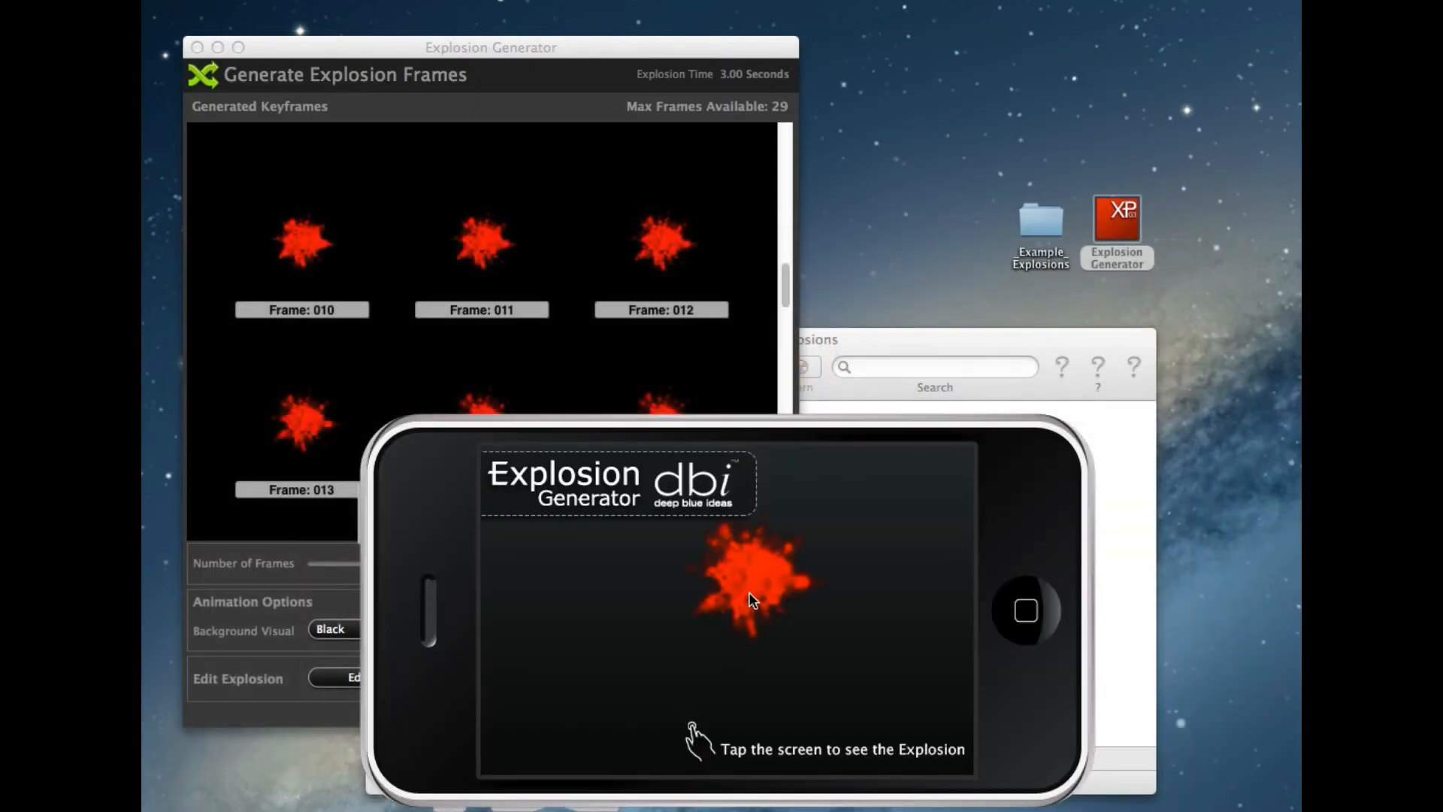
Play the red explosion at many spots on the simulated phone screen, then leave the simulator
left_click(669, 564)
left_click(820, 517)
left_click(923, 698)
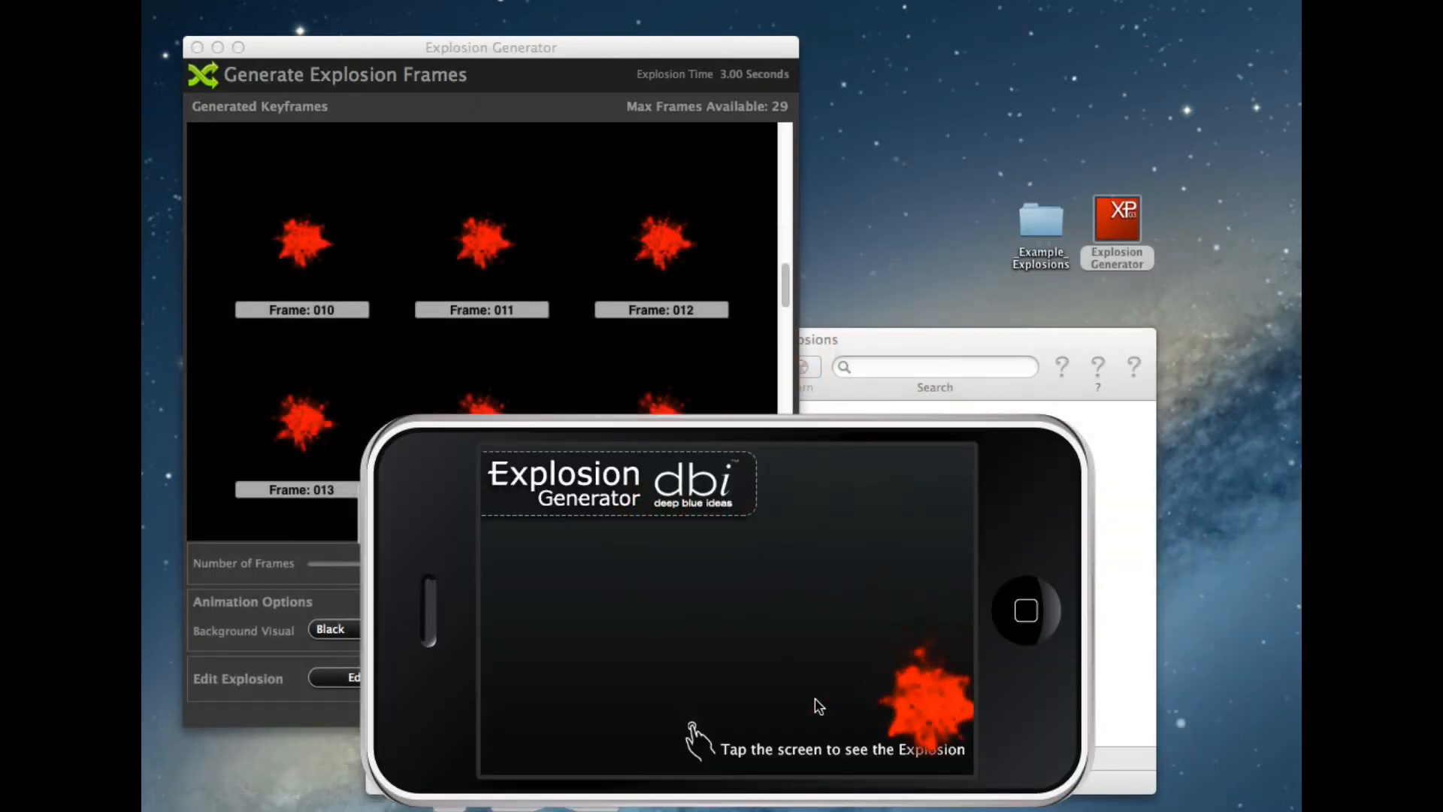
left_click(588, 695)
left_click(676, 534)
left_click(864, 531)
left_click(721, 565)
left_click(580, 575)
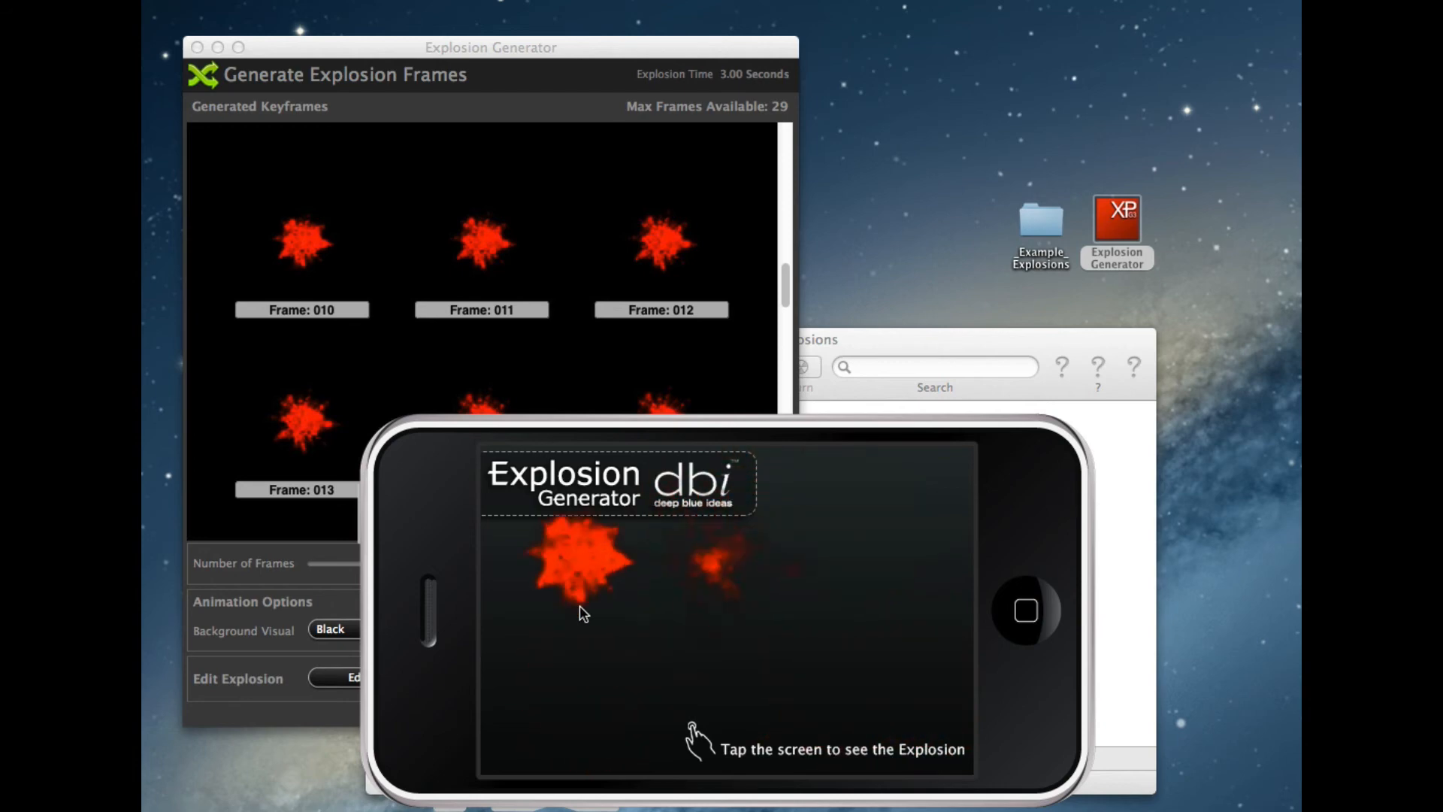
left_click(705, 651)
left_click(786, 565)
left_click(857, 550)
left_click(861, 654)
left_click(694, 625)
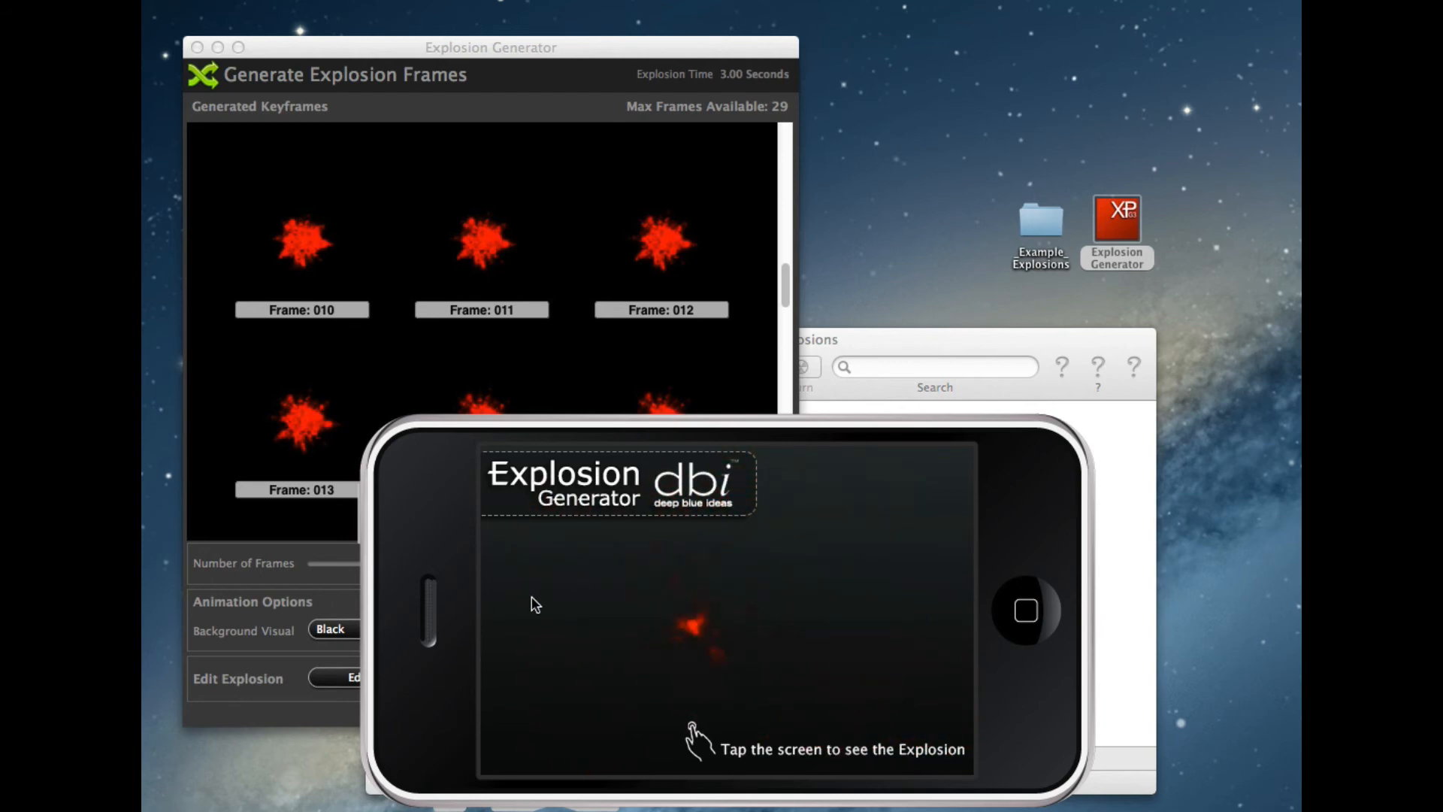
left_click(578, 590)
left_click(707, 560)
left_click(774, 529)
left_click(610, 635)
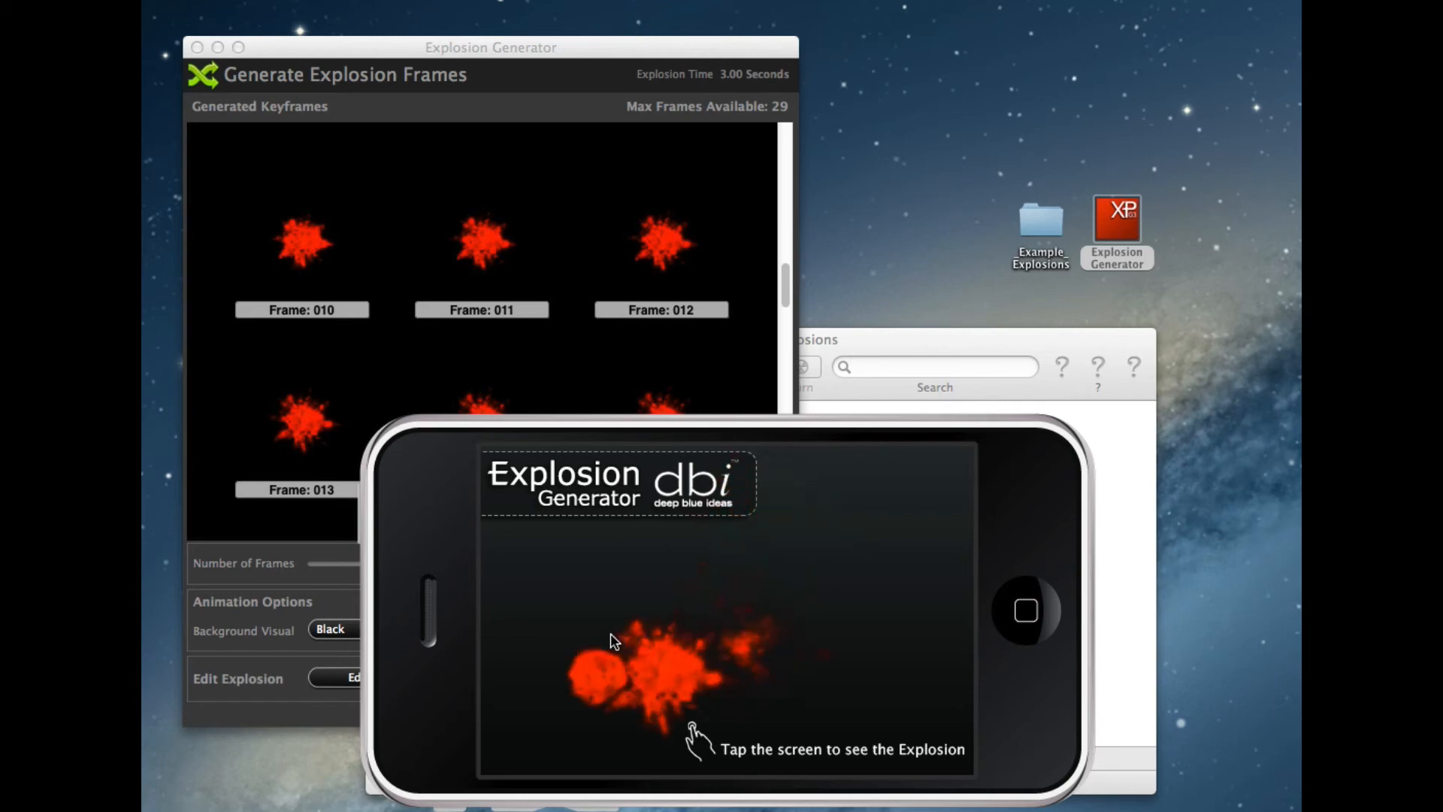
left_click(629, 620)
left_click(737, 582)
left_click(821, 629)
left_click(702, 712)
left_click(605, 706)
left_click(622, 661)
left_click(790, 580)
left_click(858, 580)
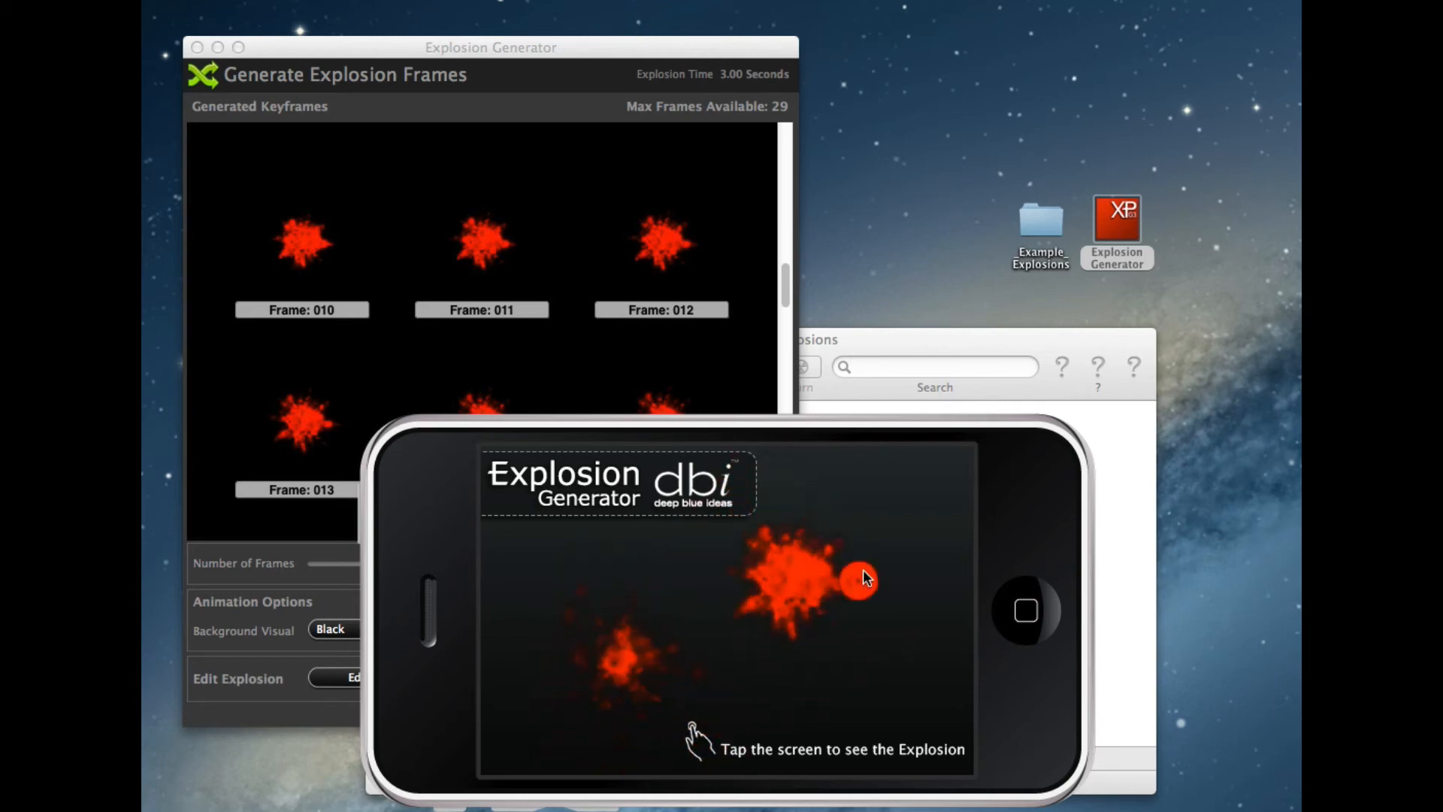
left_click(897, 508)
left_click(758, 638)
left_click(644, 576)
left_click(577, 643)
left_click(618, 699)
left_click(703, 663)
left_click(765, 538)
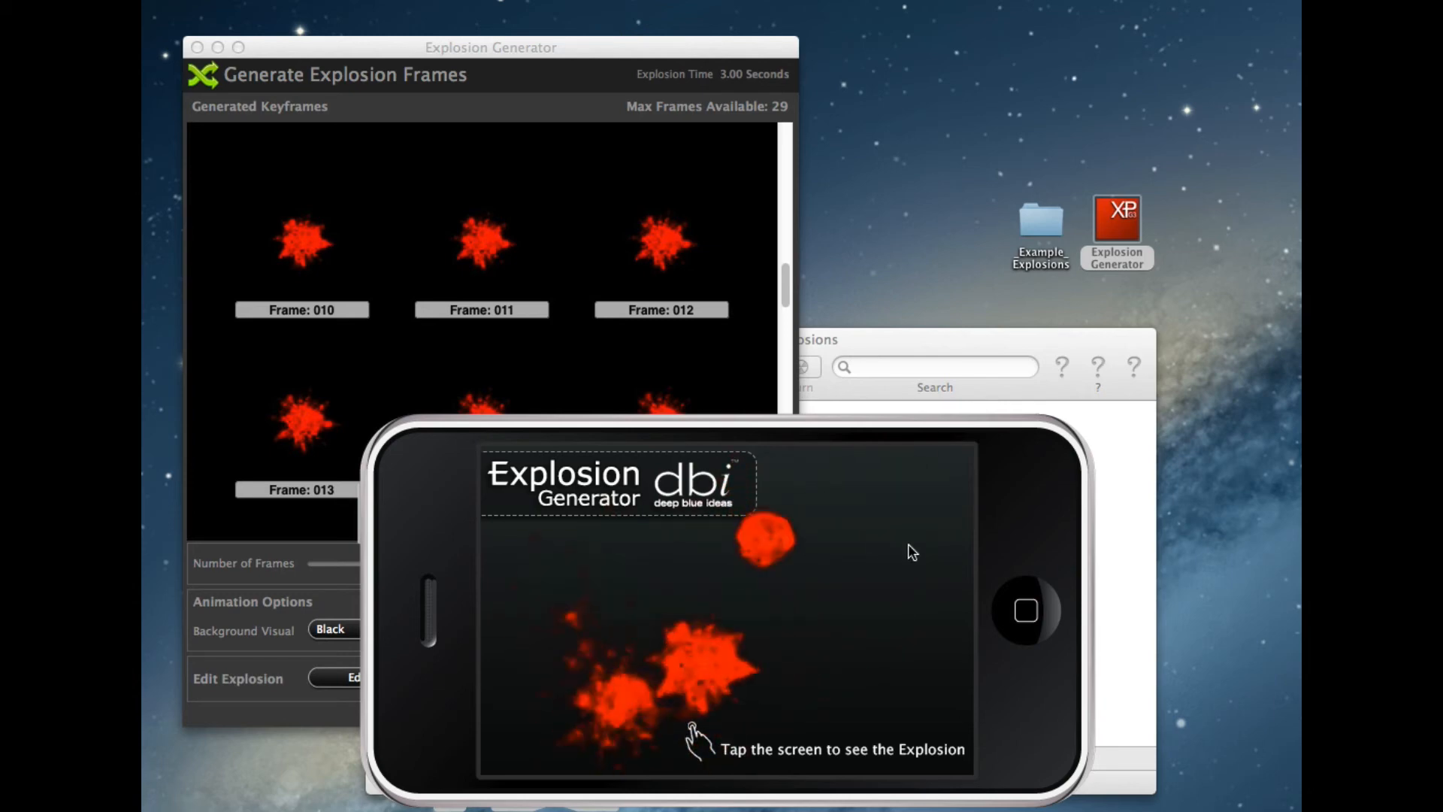
left_click(908, 547)
key("Escape")
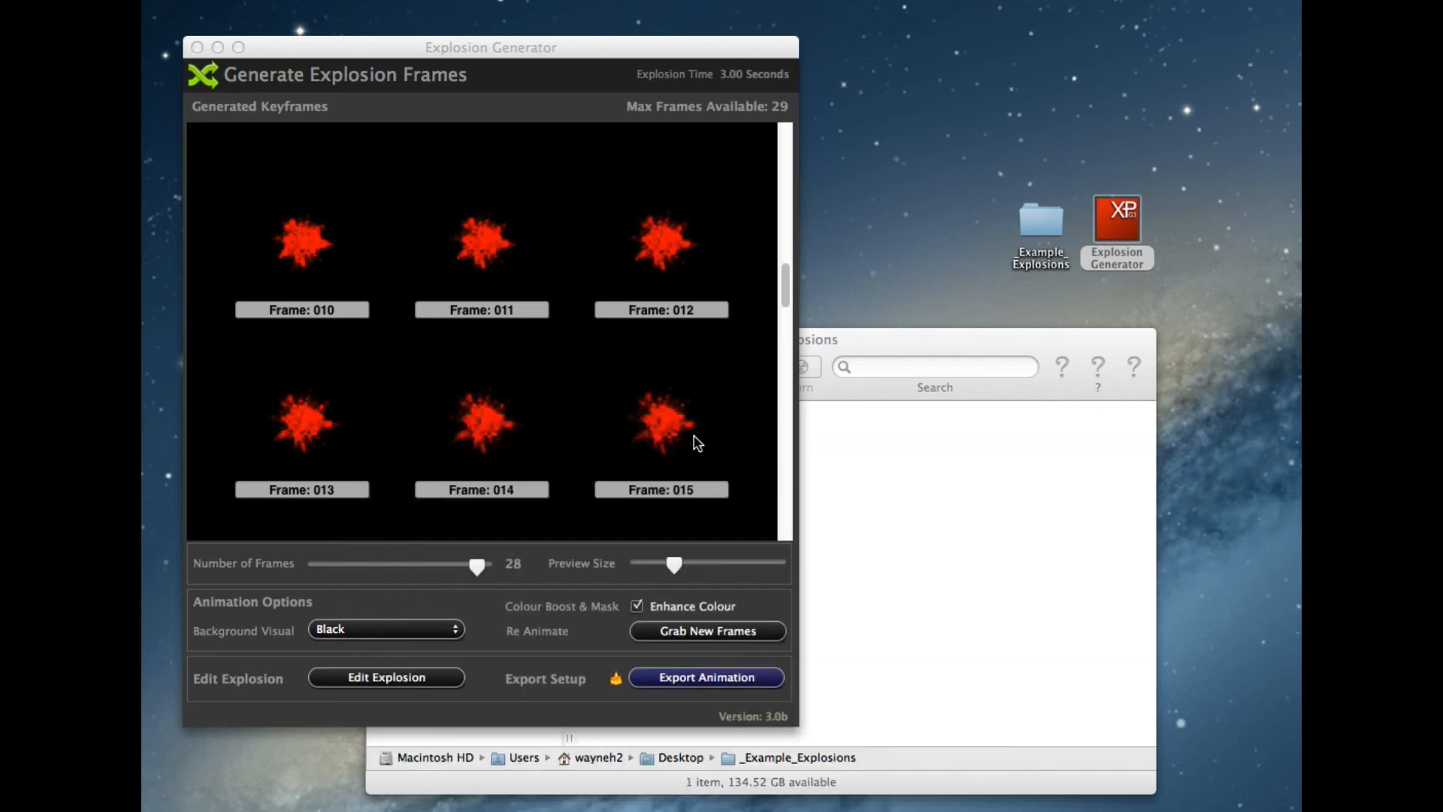
Switch back to Explosion Generator, edit the explosion to use Glow fragments and apply a size of 400 x 400
left_click(659, 229)
left_click(361, 680)
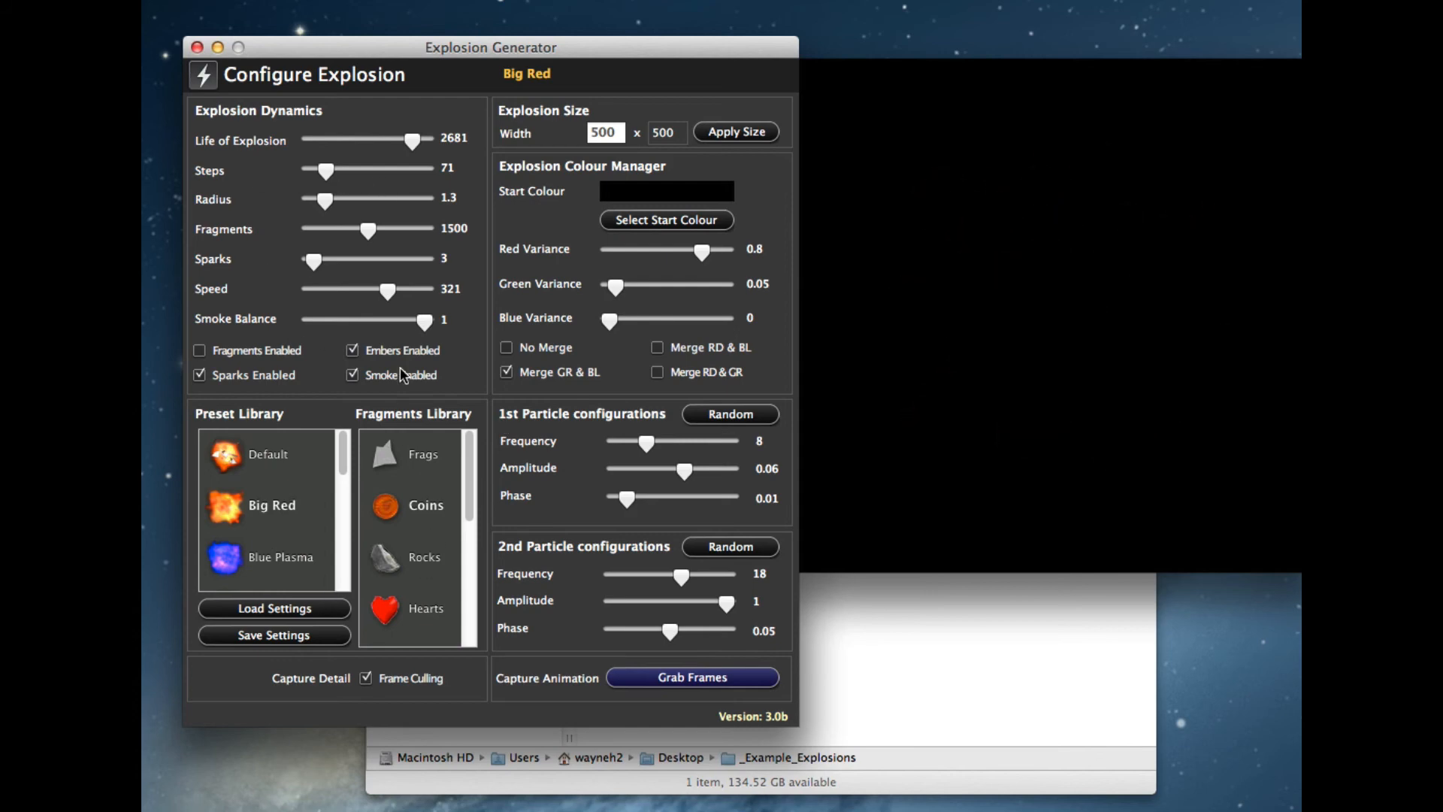
left_click_drag(467, 504, 467, 629)
left_click(409, 561)
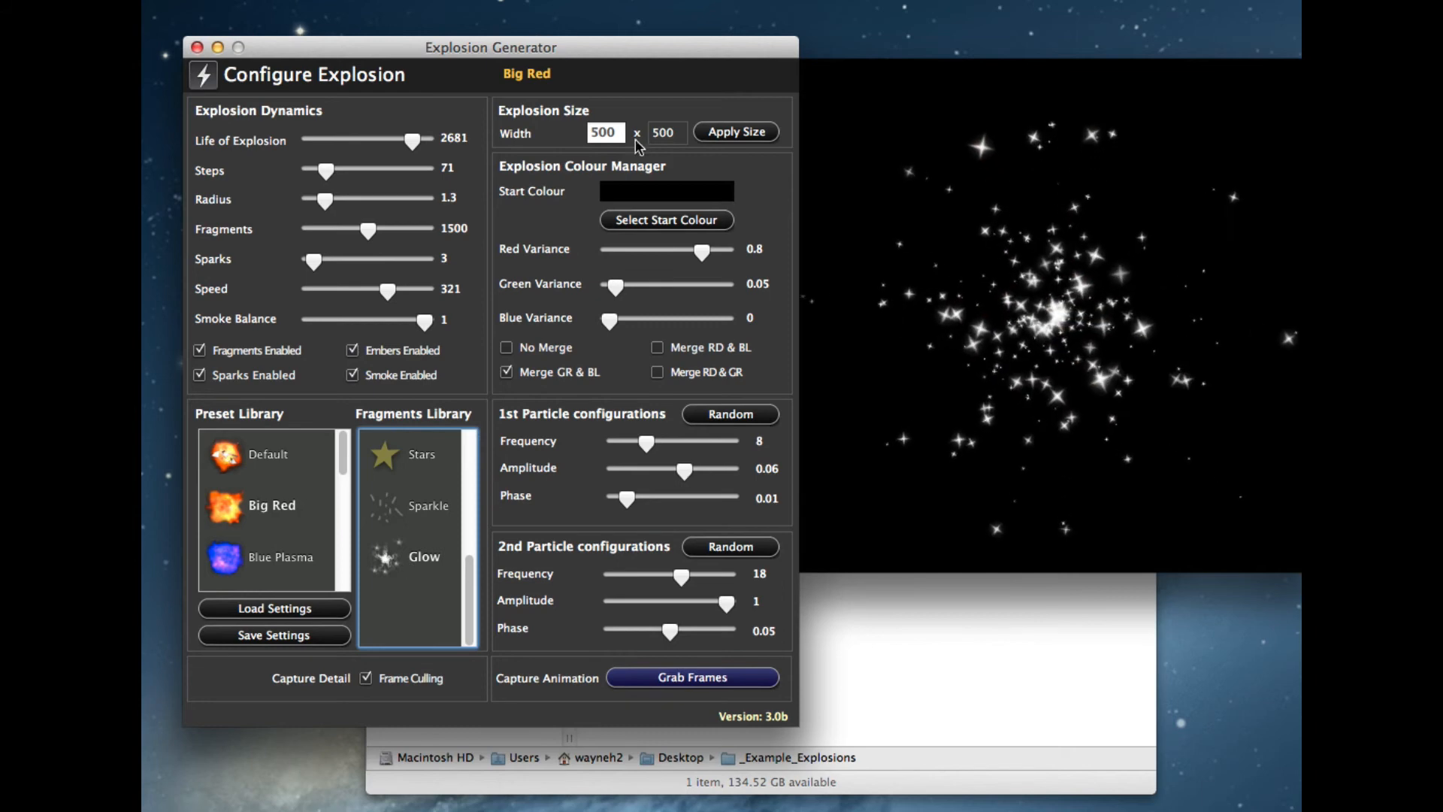
left_click(601, 134)
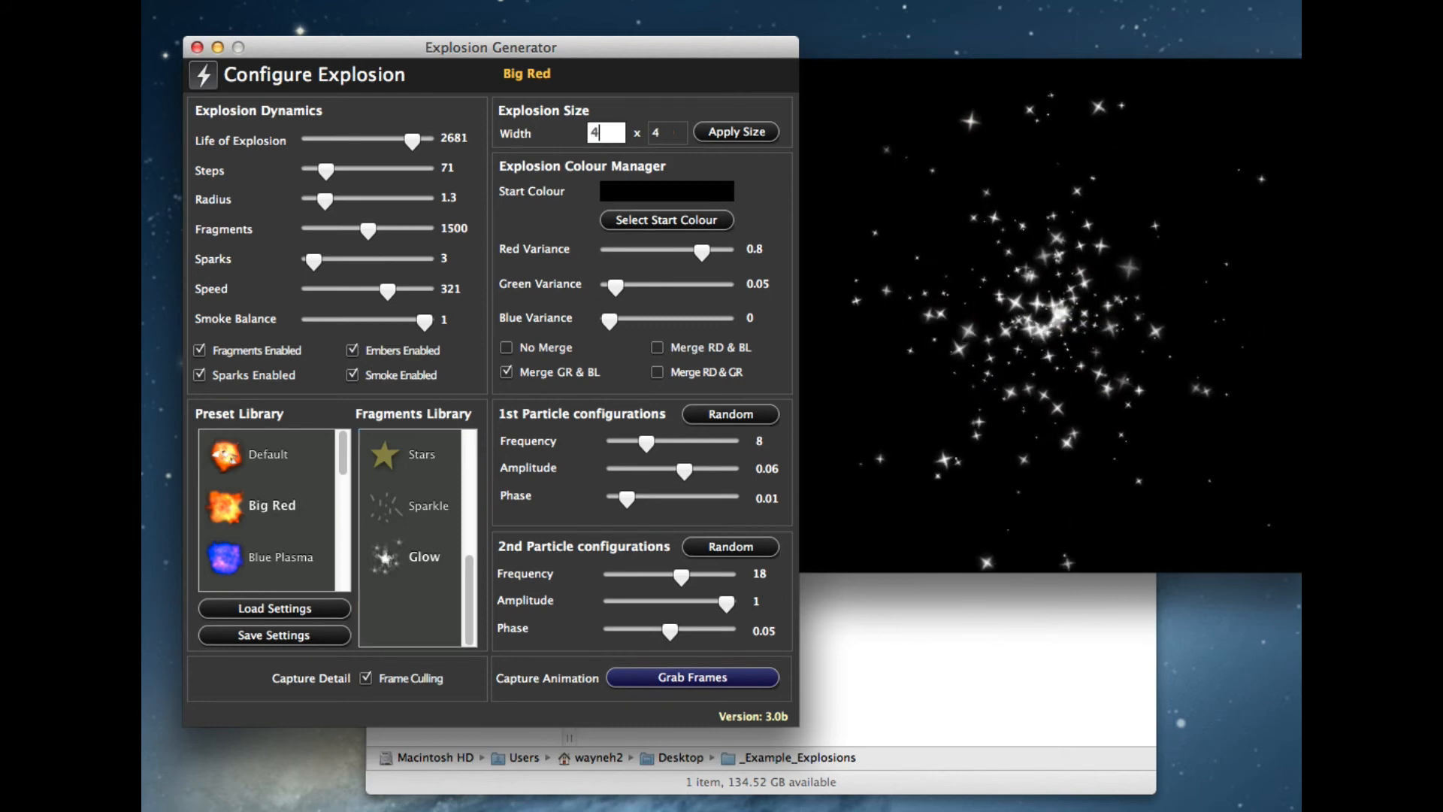
left_click(718, 132)
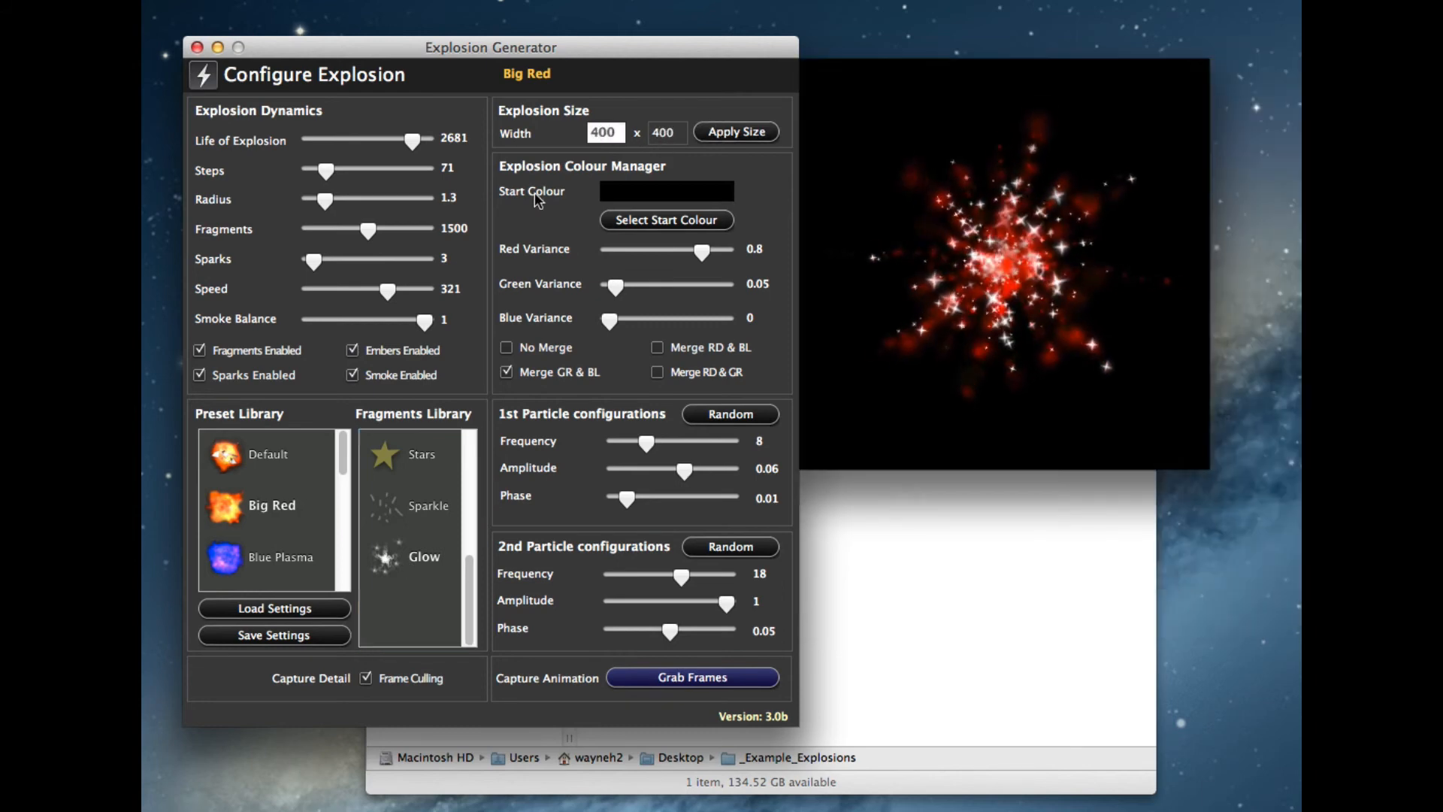
Keep only fragments enabled, turn off sparks, embers, smoke and frame culling, and grab the frames
left_click(248, 350)
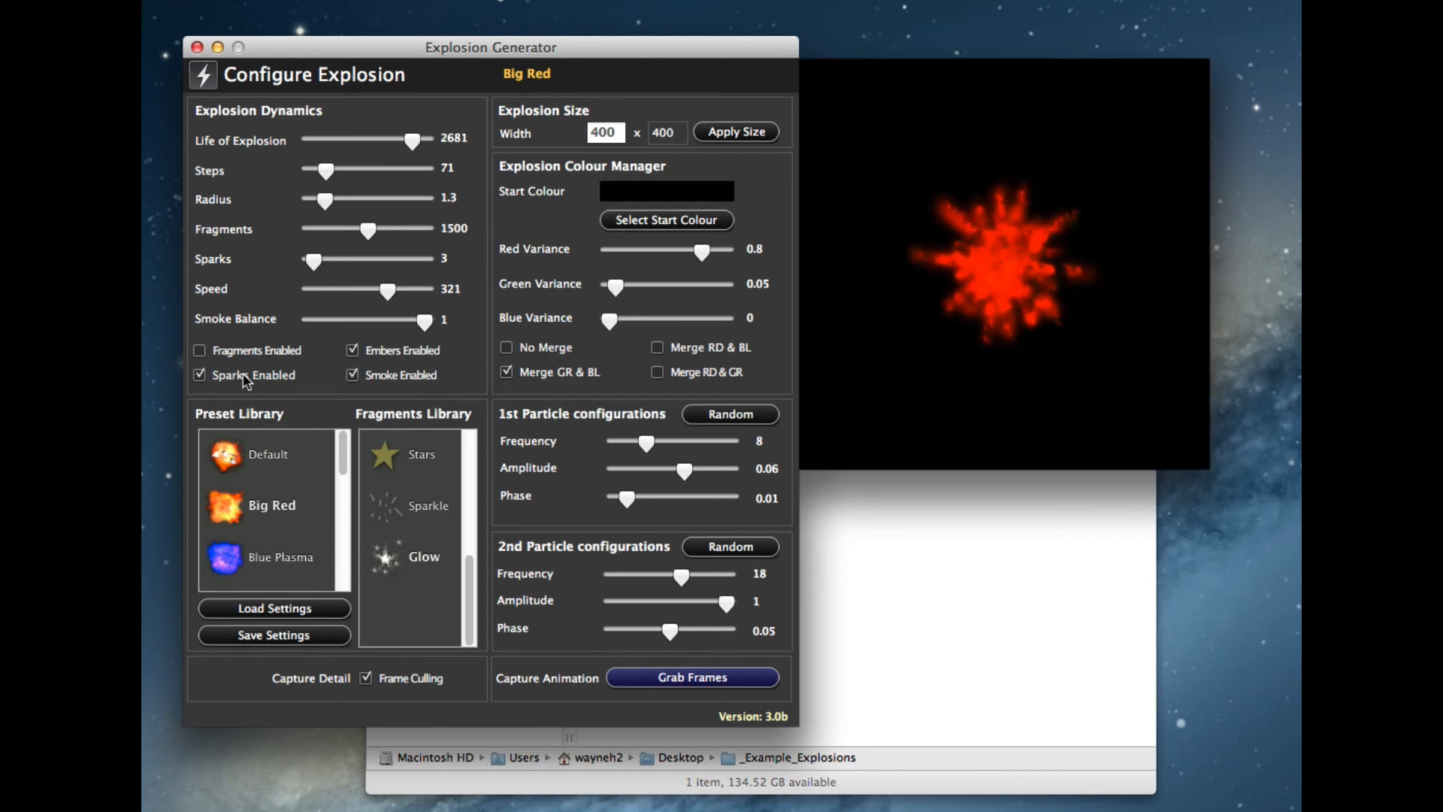
left_click(244, 376)
left_click(352, 375)
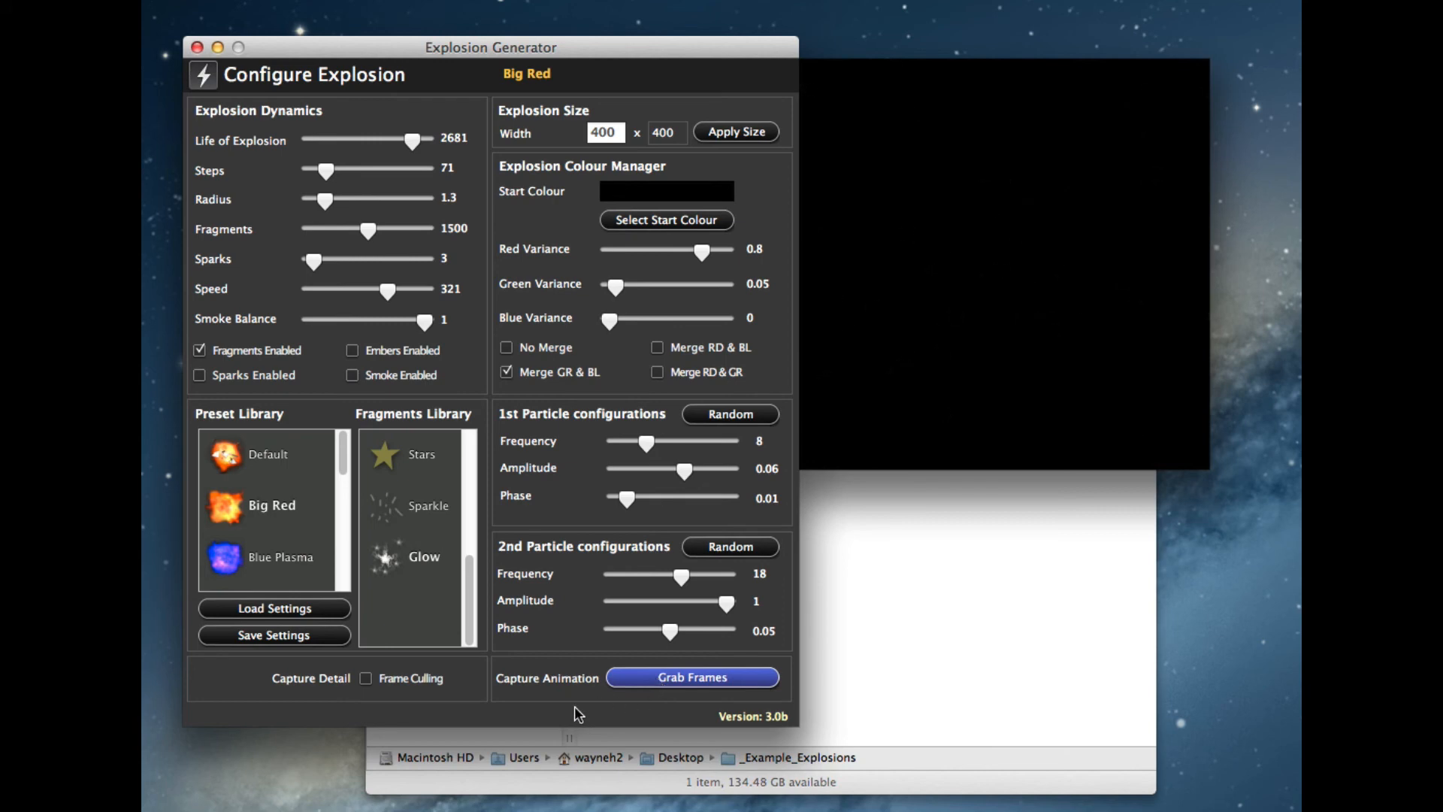
left_click(682, 676)
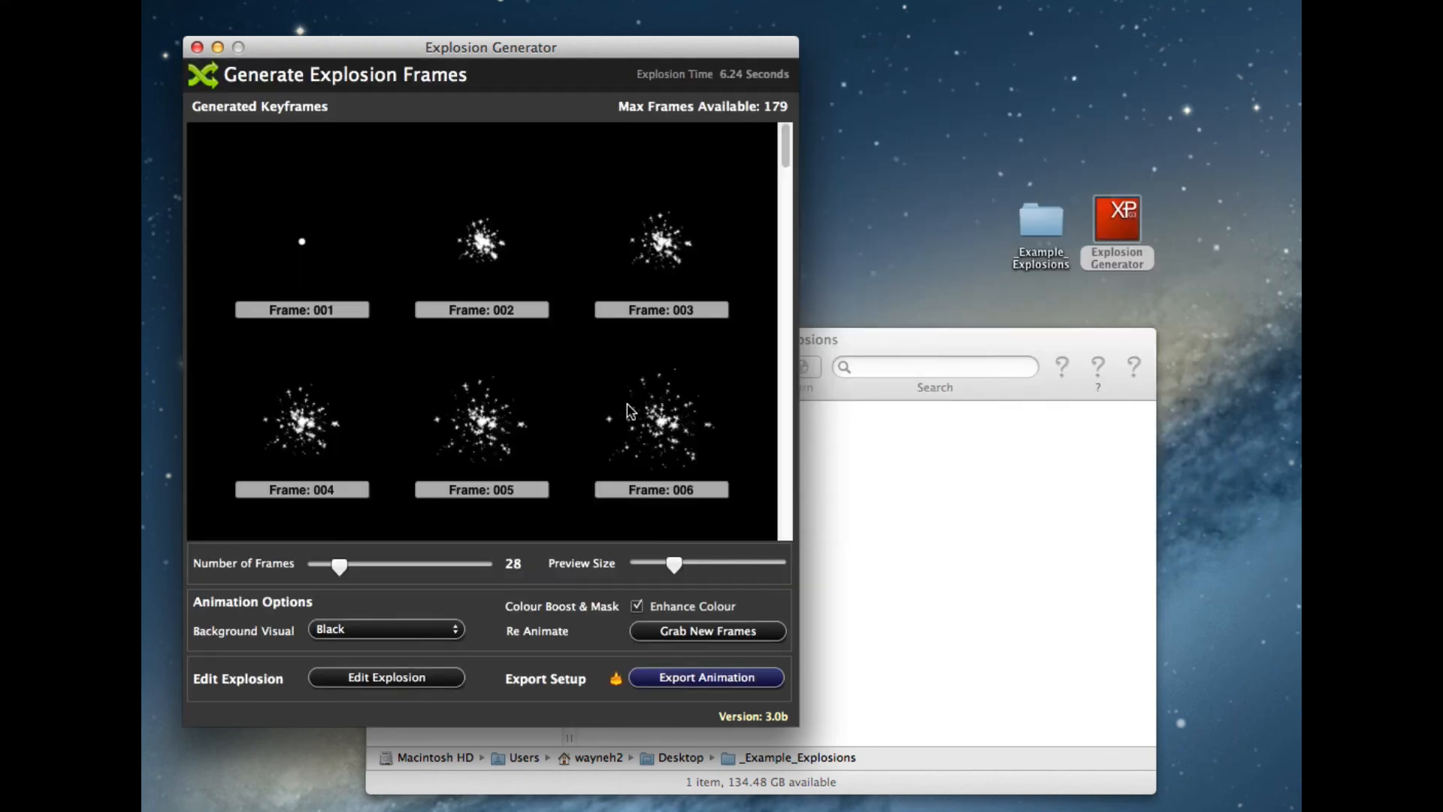
Review the glow keyframes and set the number of frames to 48
scroll(718, 359, "down", 5)
scroll(717, 359, "up", 5)
scroll(718, 360, "down", 4)
left_click_drag(335, 573, 349, 566)
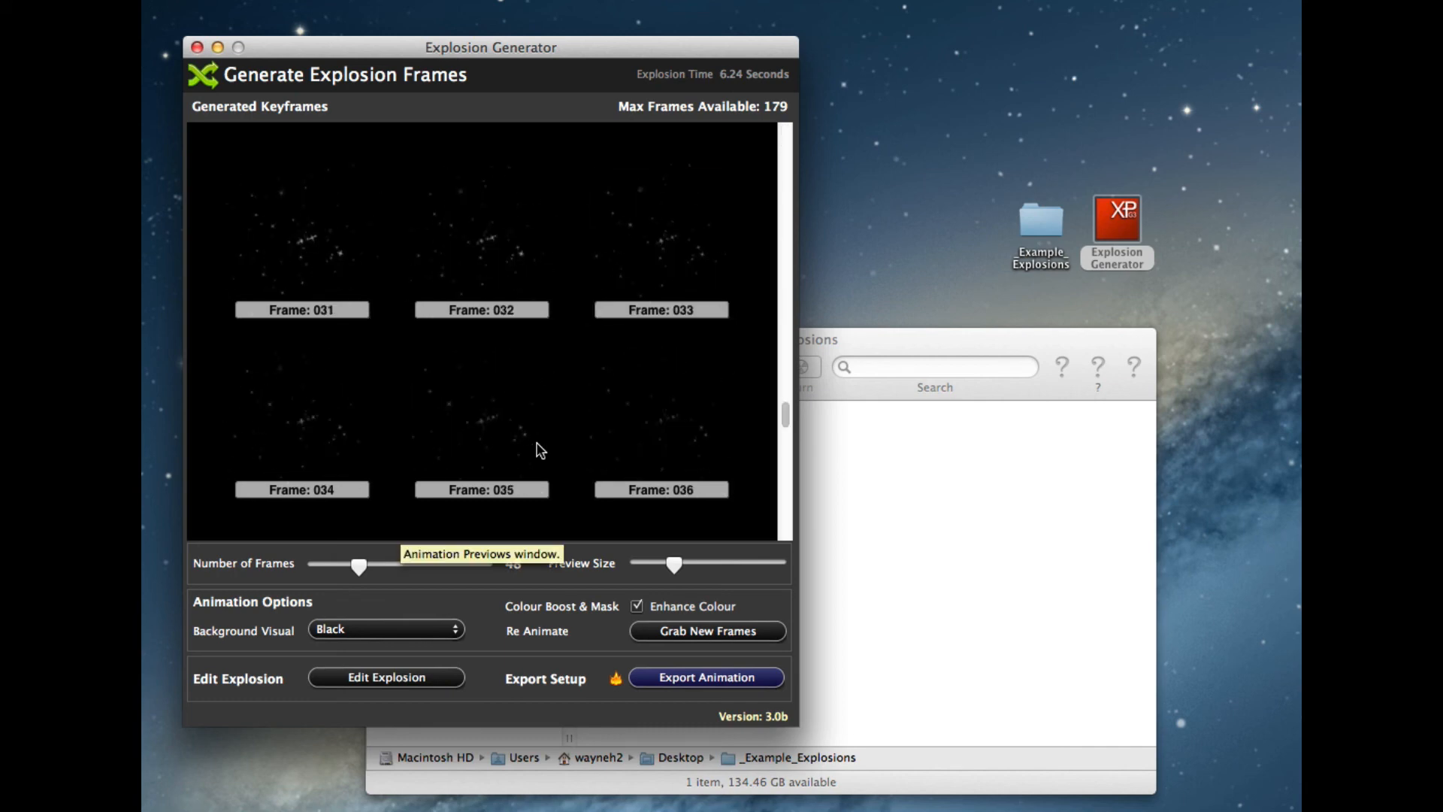
scroll(599, 526, "down", 10)
Export the glow animation as a Corona Project at 75% scale, then enlarge the keyframe previews to the maximum size
left_click(666, 678)
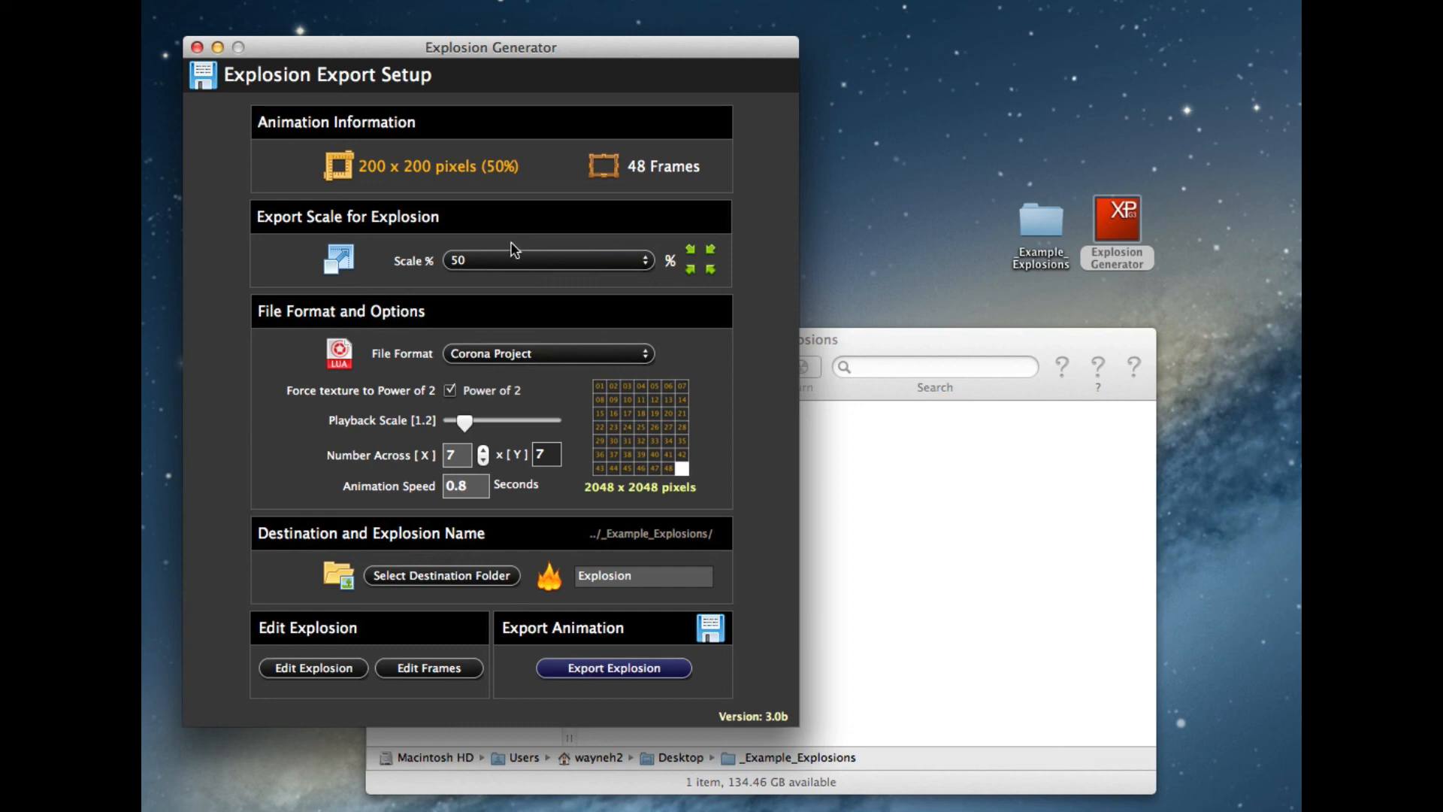
left_click(508, 260)
left_click(471, 346)
left_click(583, 669)
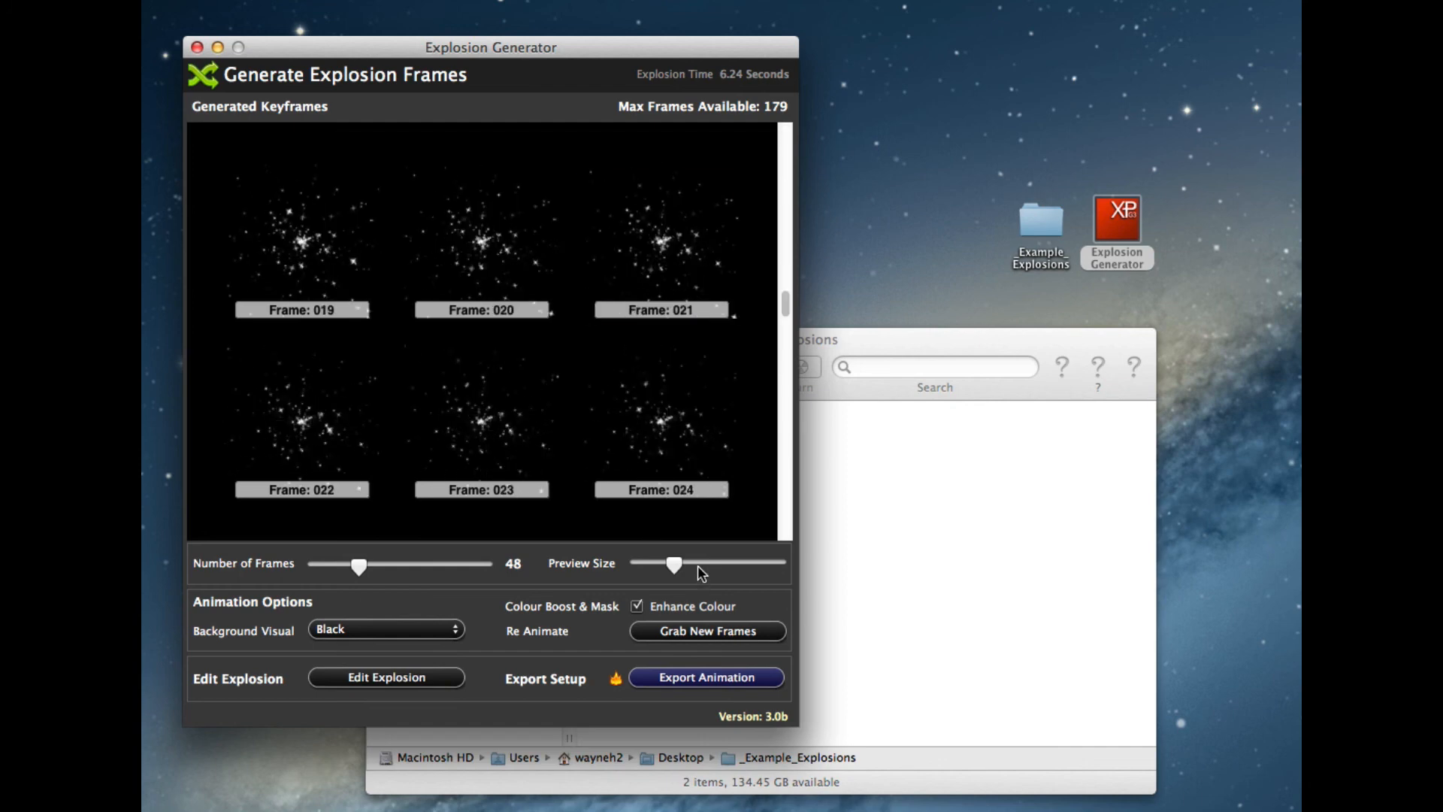
left_click_drag(697, 565, 798, 560)
scroll(572, 366, "up", 10)
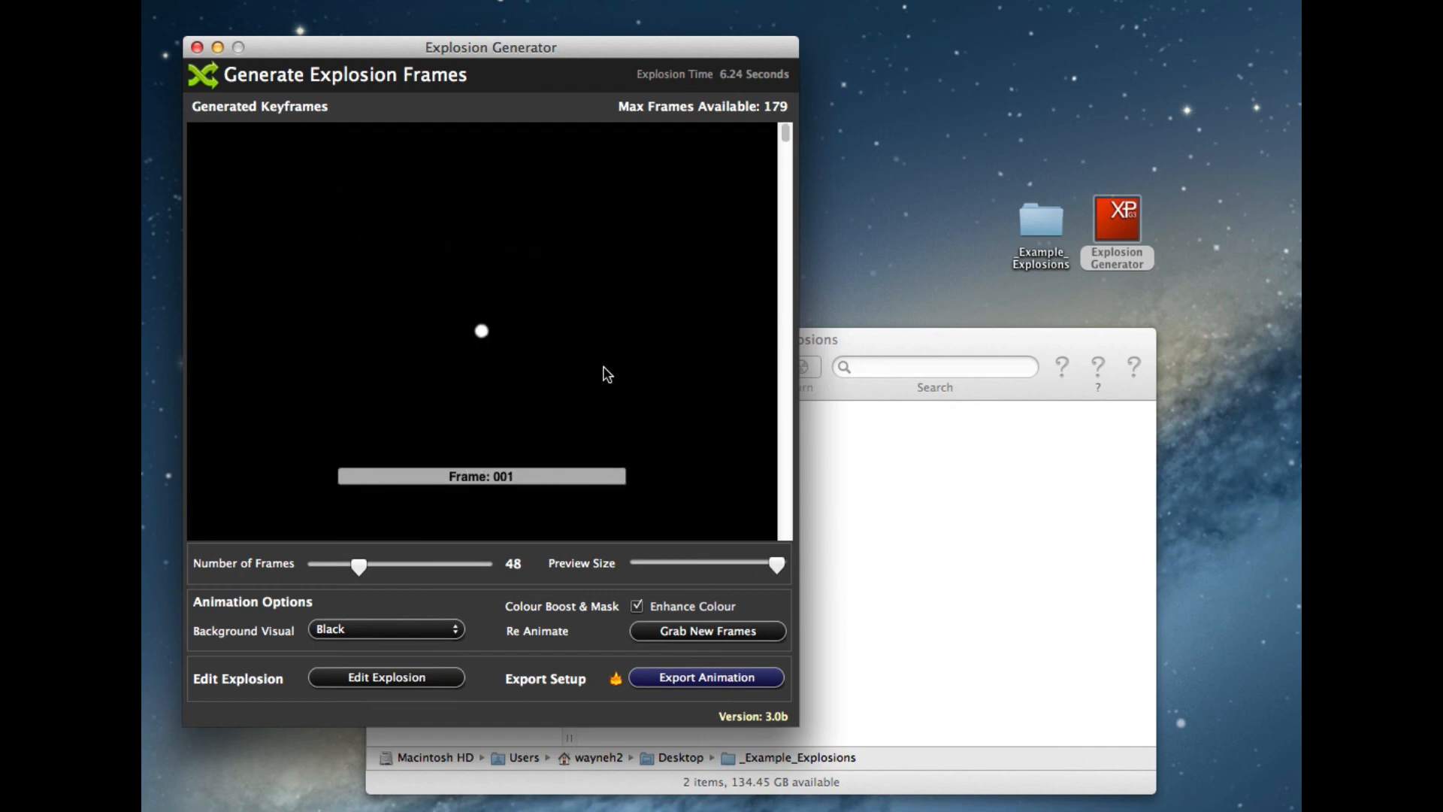
Switch to Corona SDK and open the Explosion_423 project in the simulator
key("super+Tab")
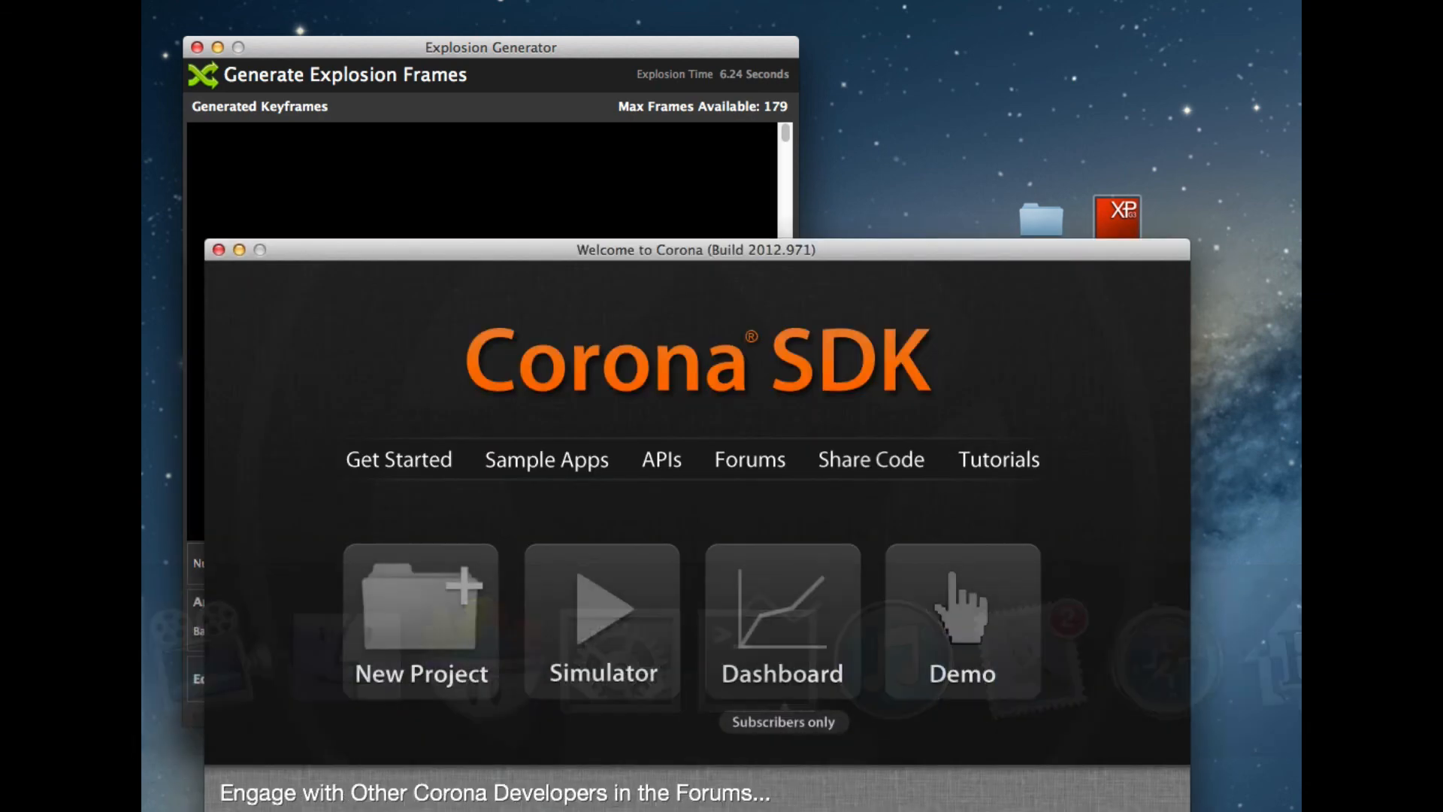
left_click(601, 607)
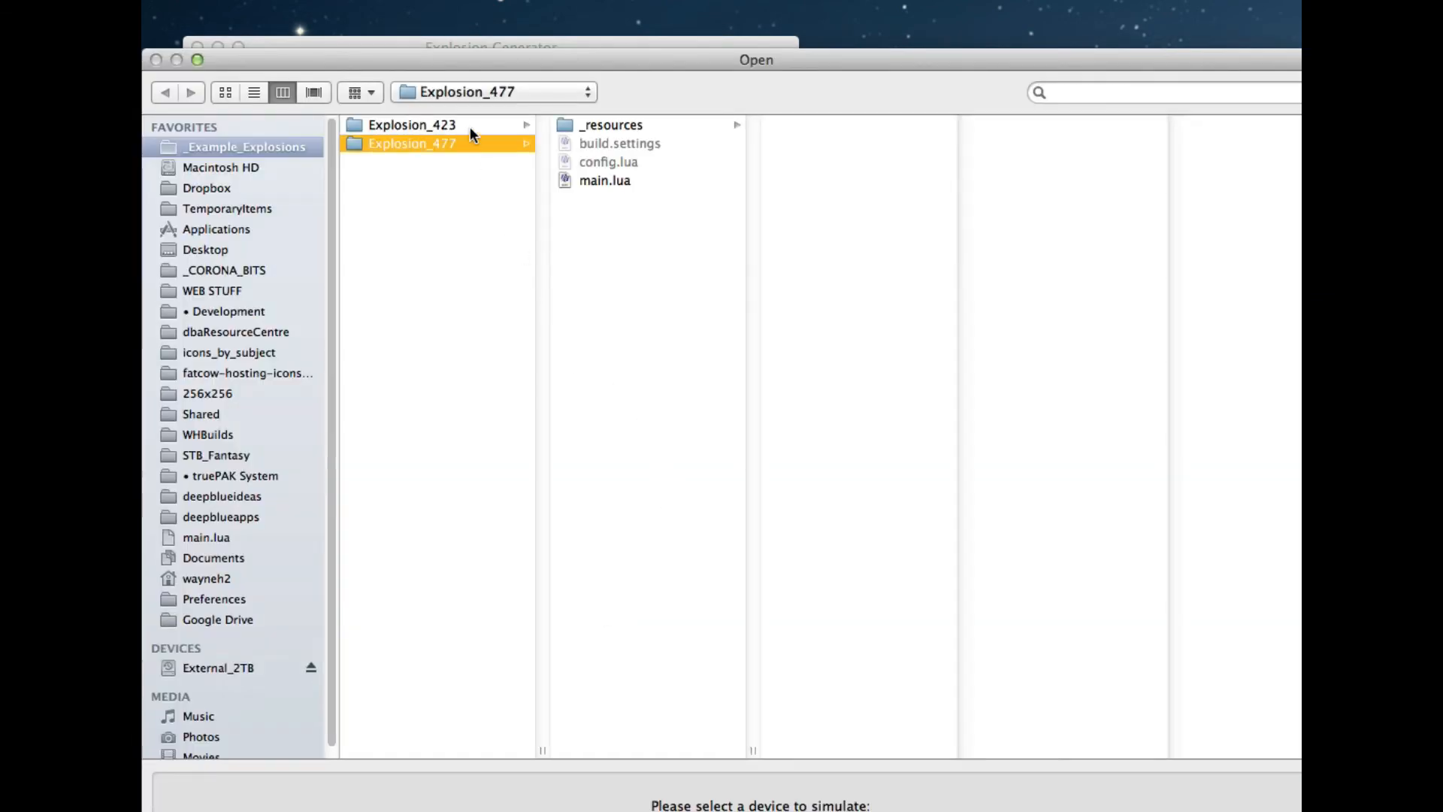
left_click(471, 126)
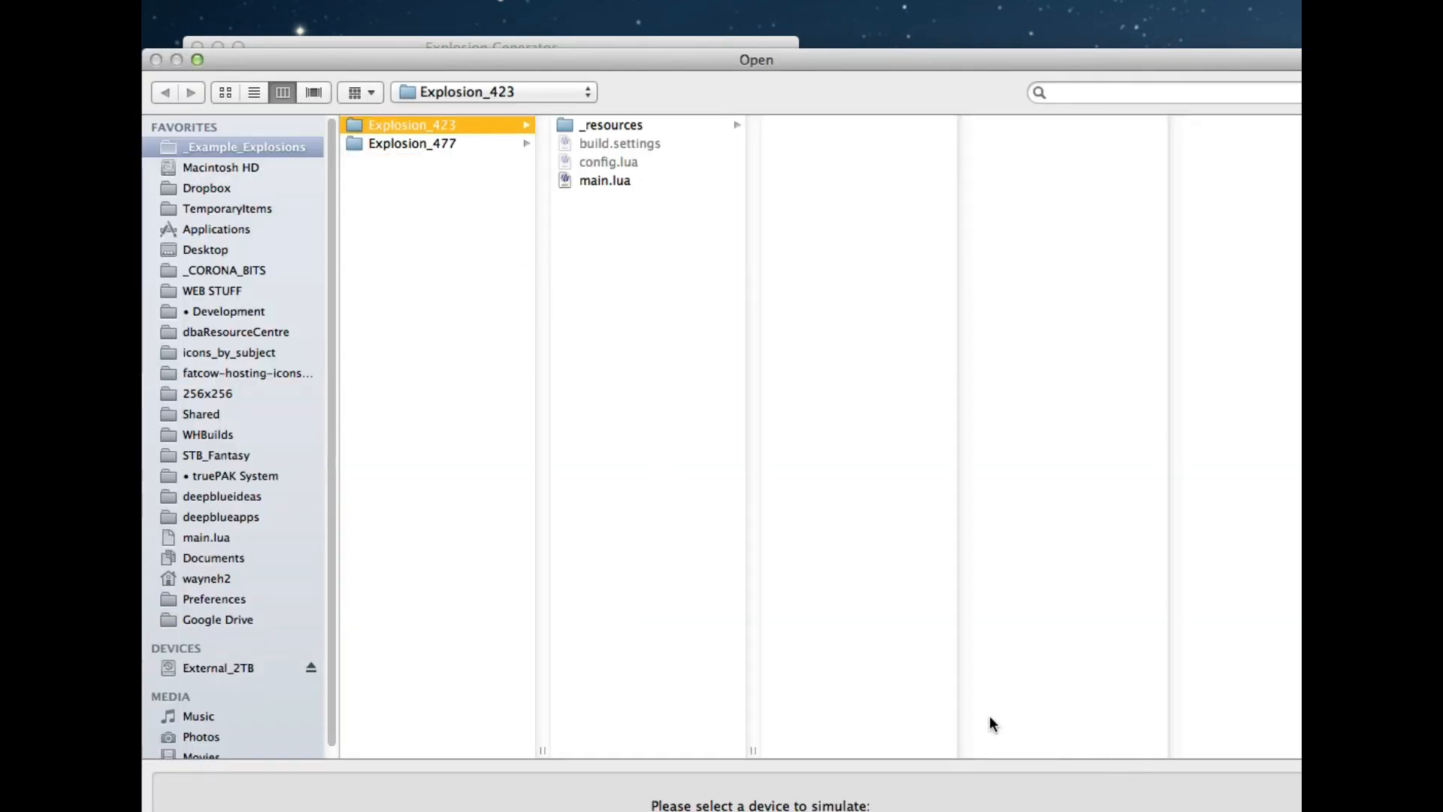
key("Return")
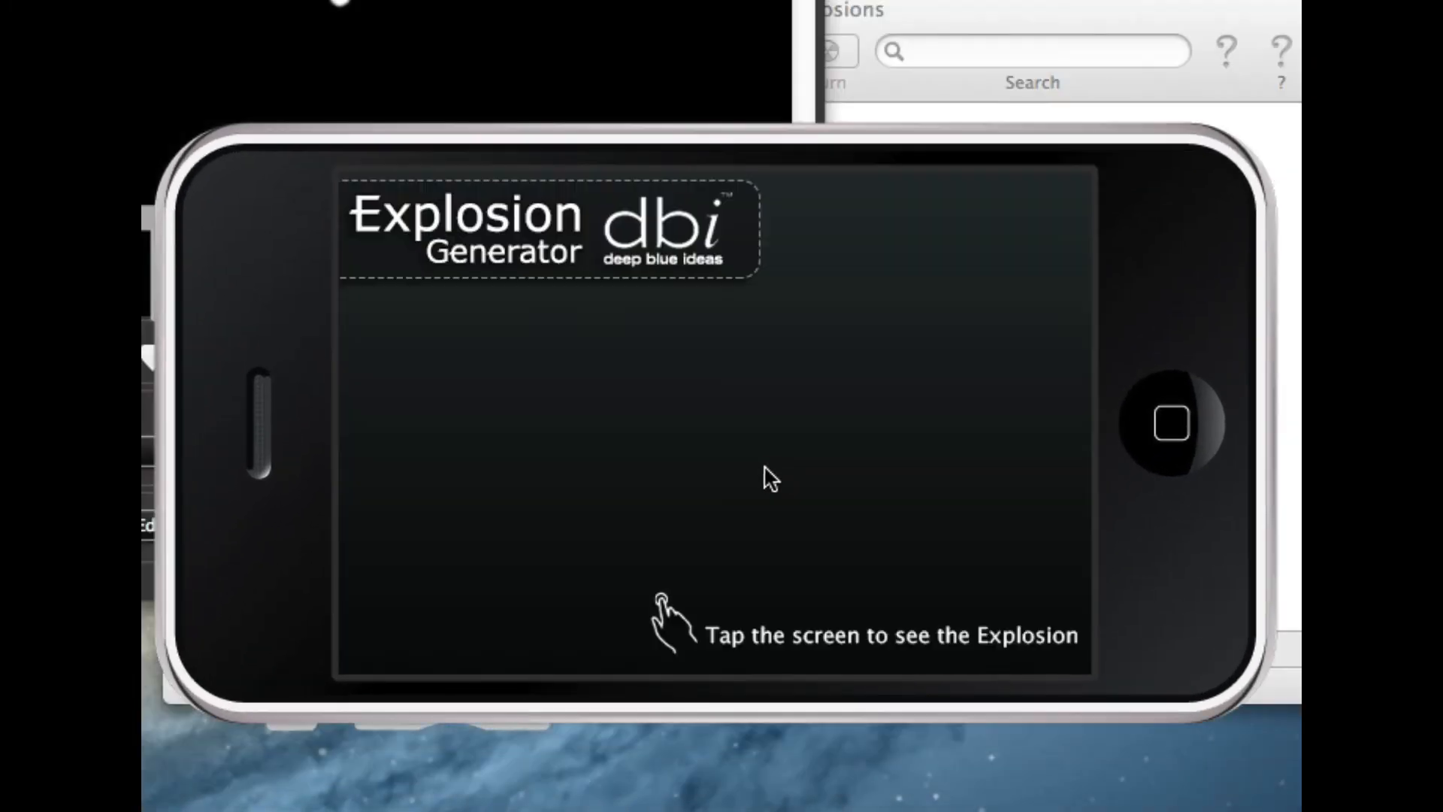
Play the glow star explosion at many spots on the simulated phone screen
left_click(763, 466)
left_click(598, 476)
left_click(735, 334)
left_click(901, 274)
left_click(968, 435)
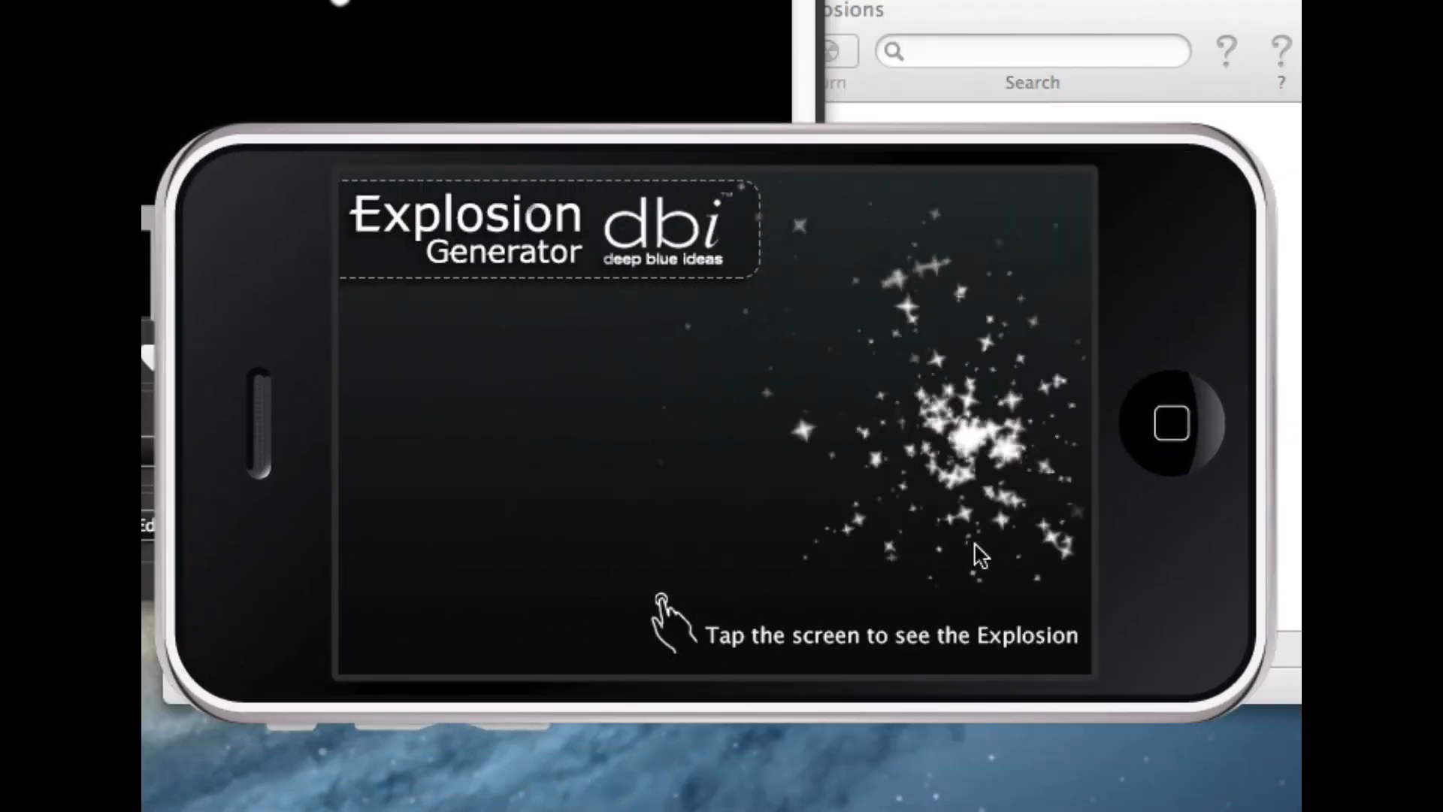
left_click(943, 479)
left_click(874, 360)
left_click(669, 316)
left_click(511, 381)
left_click(534, 515)
left_click(580, 276)
left_click(825, 224)
left_click(925, 225)
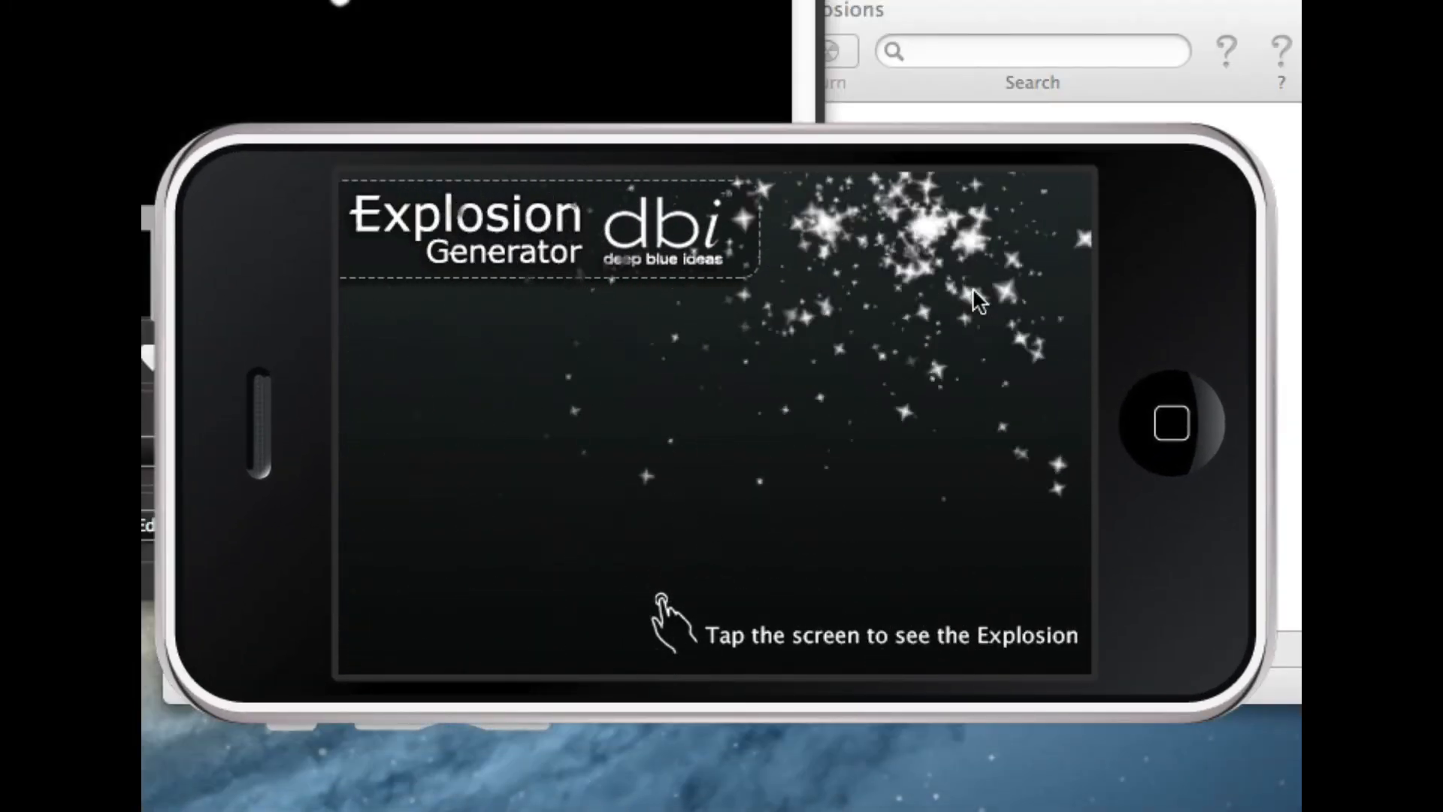
left_click(759, 331)
left_click(556, 323)
left_click(466, 481)
left_click(721, 233)
left_click(902, 399)
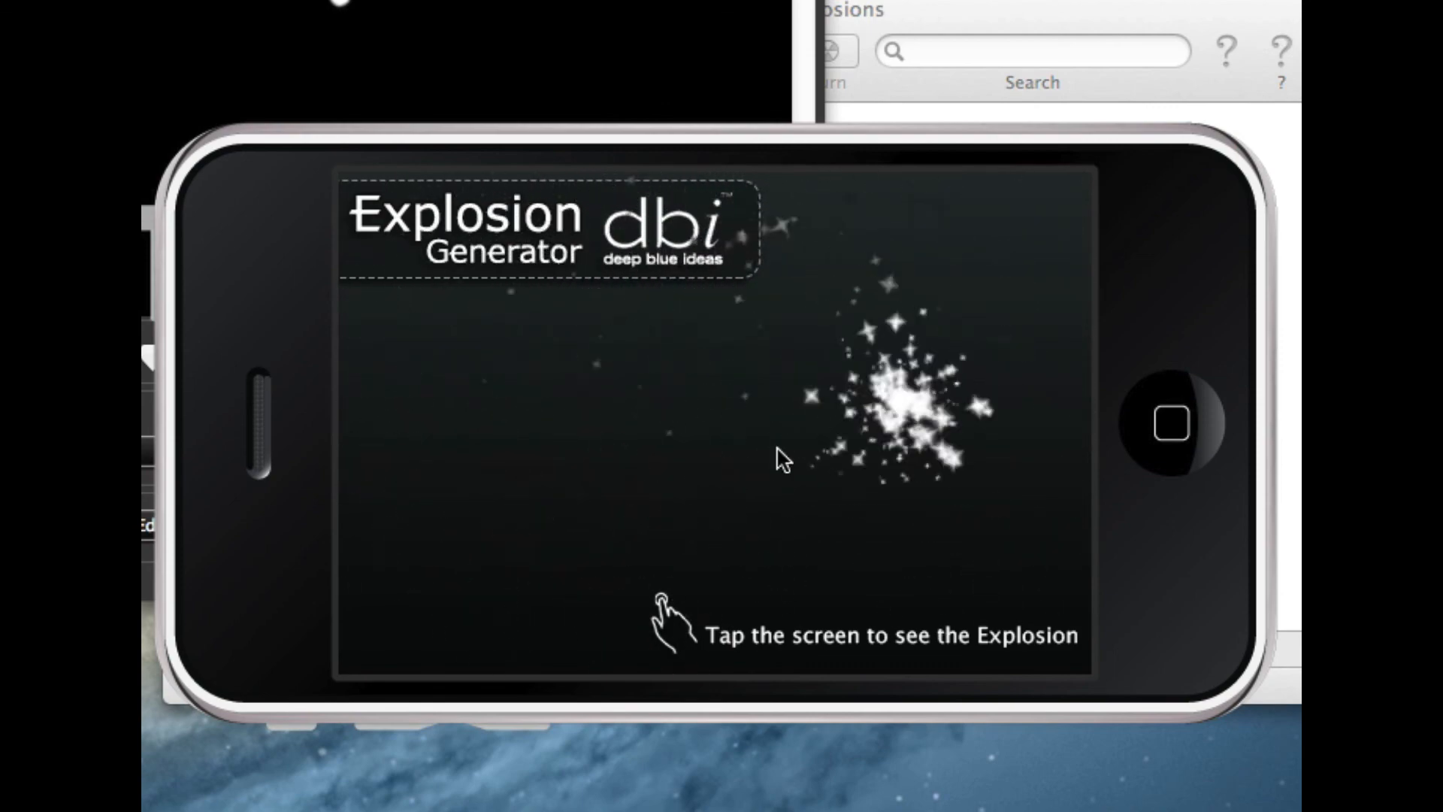